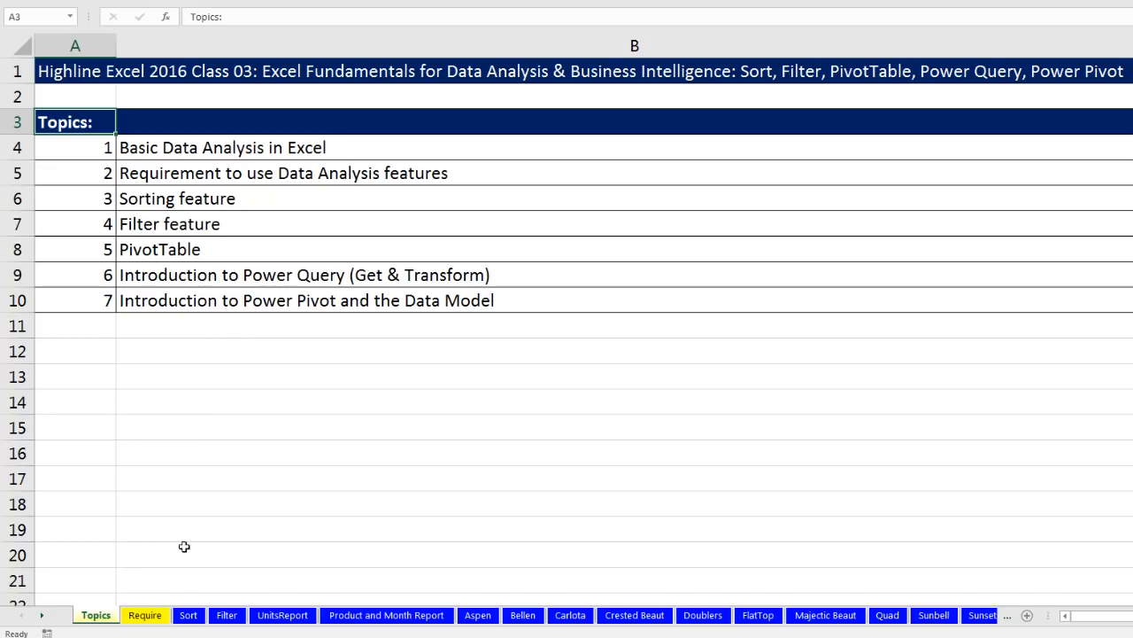
Step: Review the data analysis requirements on the Require sheet, then go to the Sort sheet and select the yellow record in the Sort #1 table
left_click(142, 618)
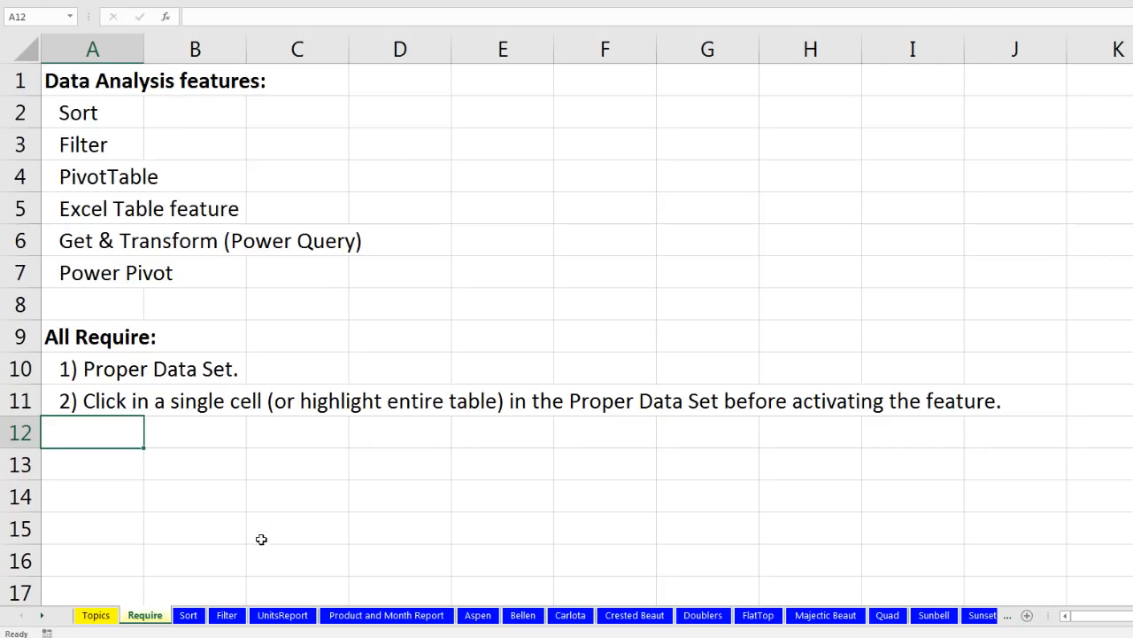
left_click(189, 614)
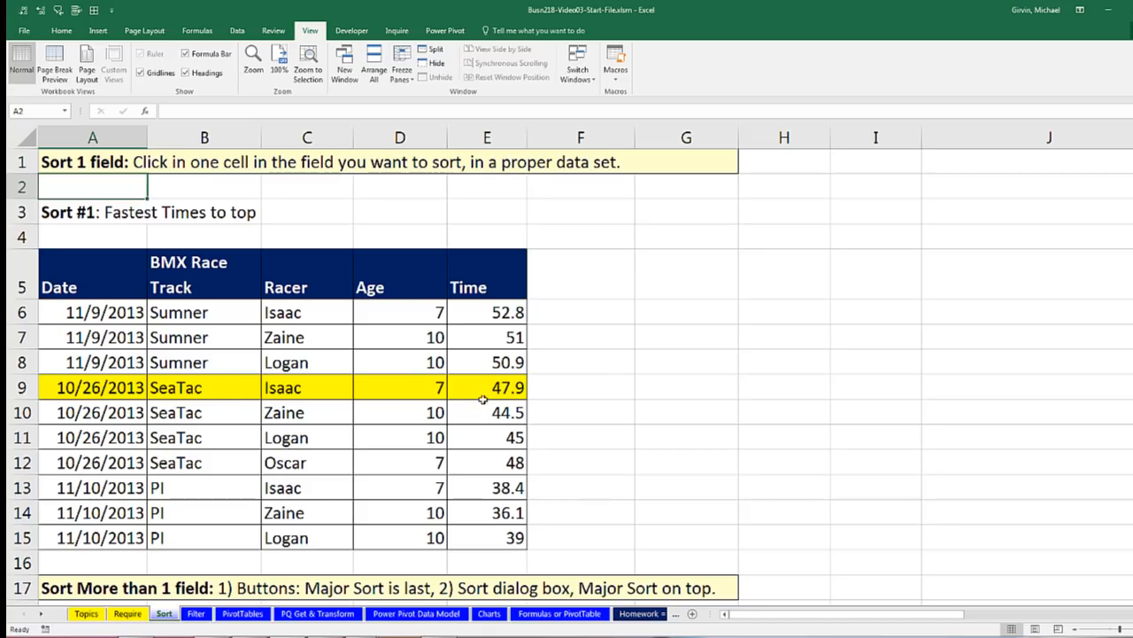
left_click_drag(85, 390, 482, 387)
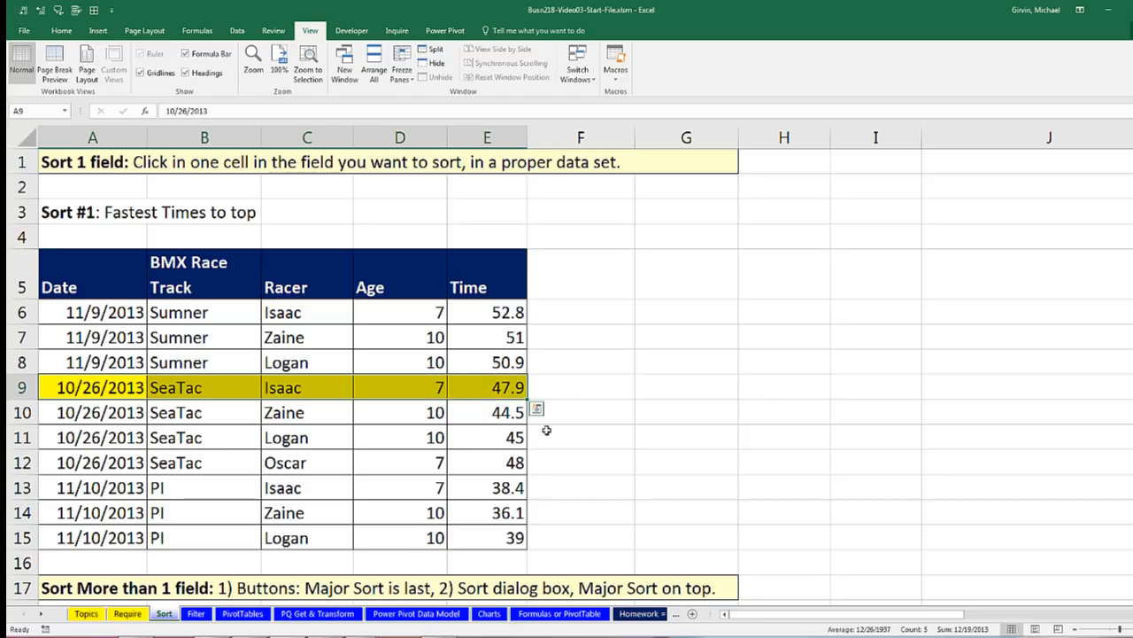
Step: Sort the Sort #1 table by the Time field from smallest to largest so the fastest times come first
left_click(501, 311)
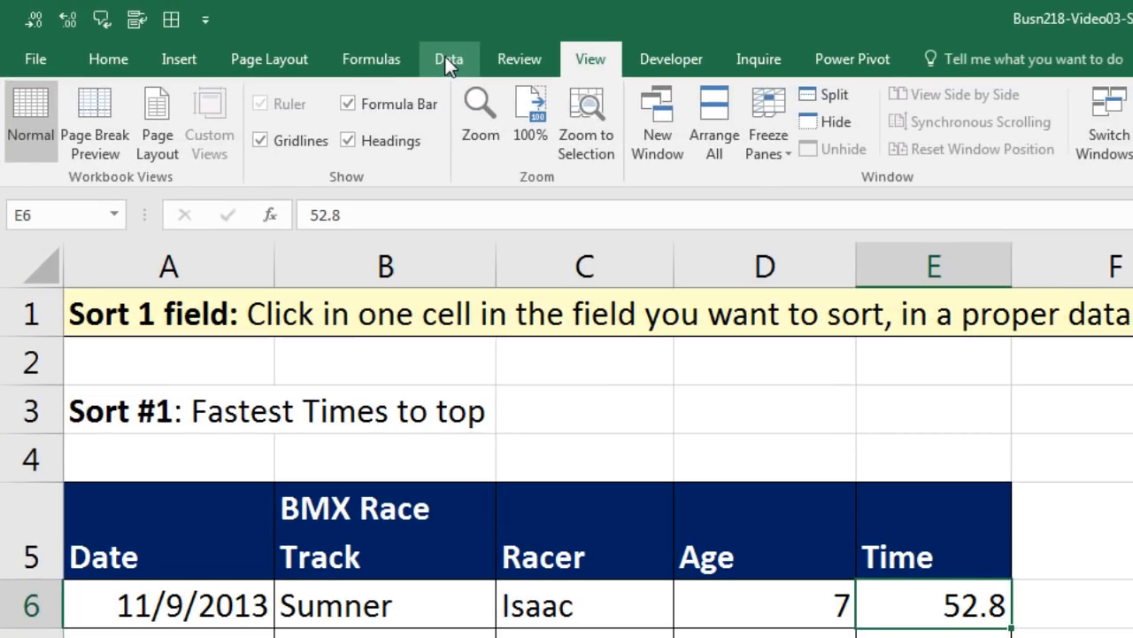
left_click(447, 58)
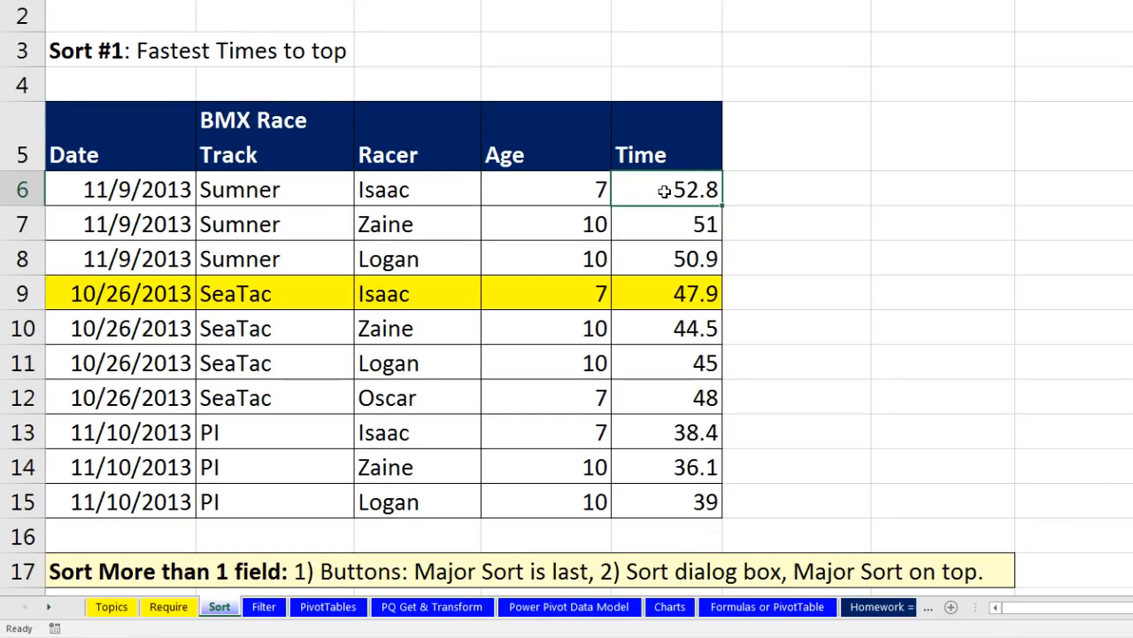
right_click(664, 191)
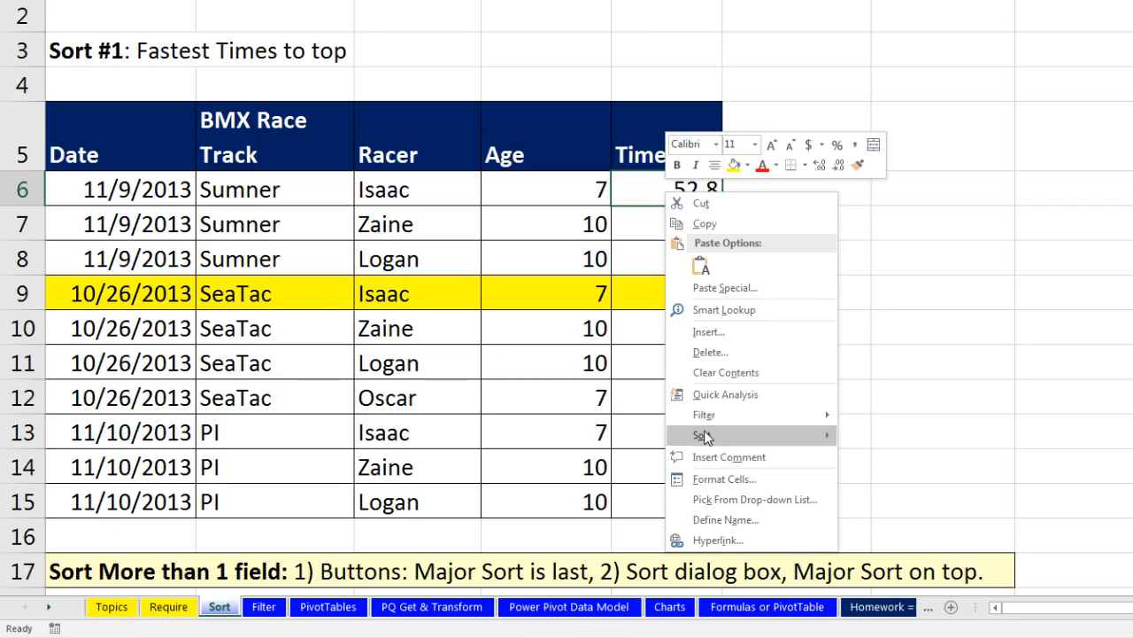
mouse_move(709, 436)
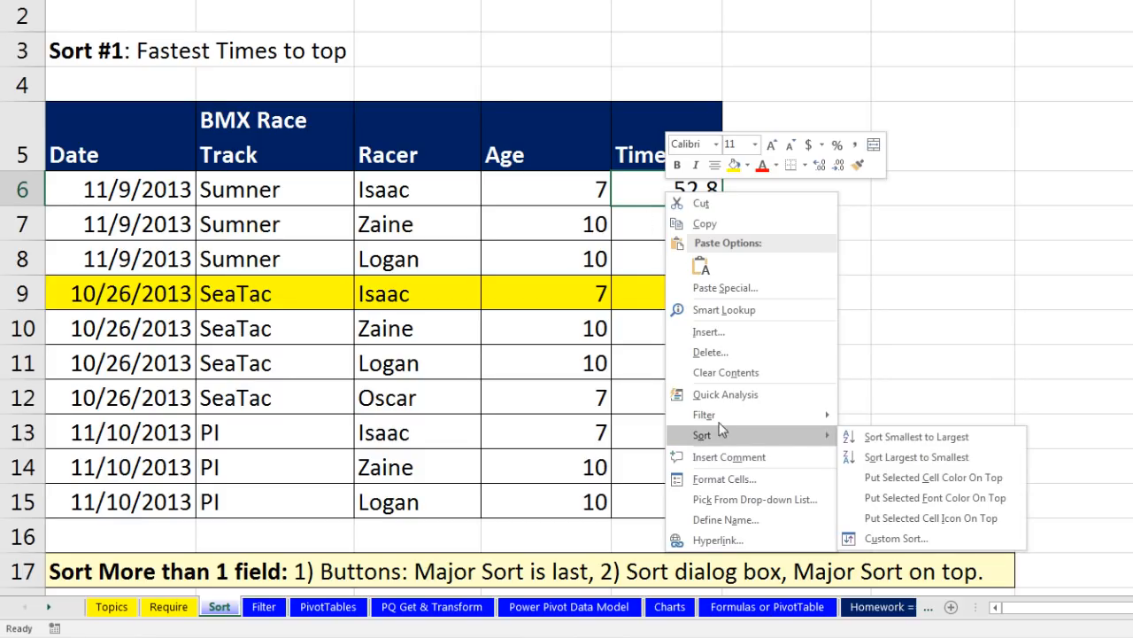
left_click(650, 215)
left_click(653, 223)
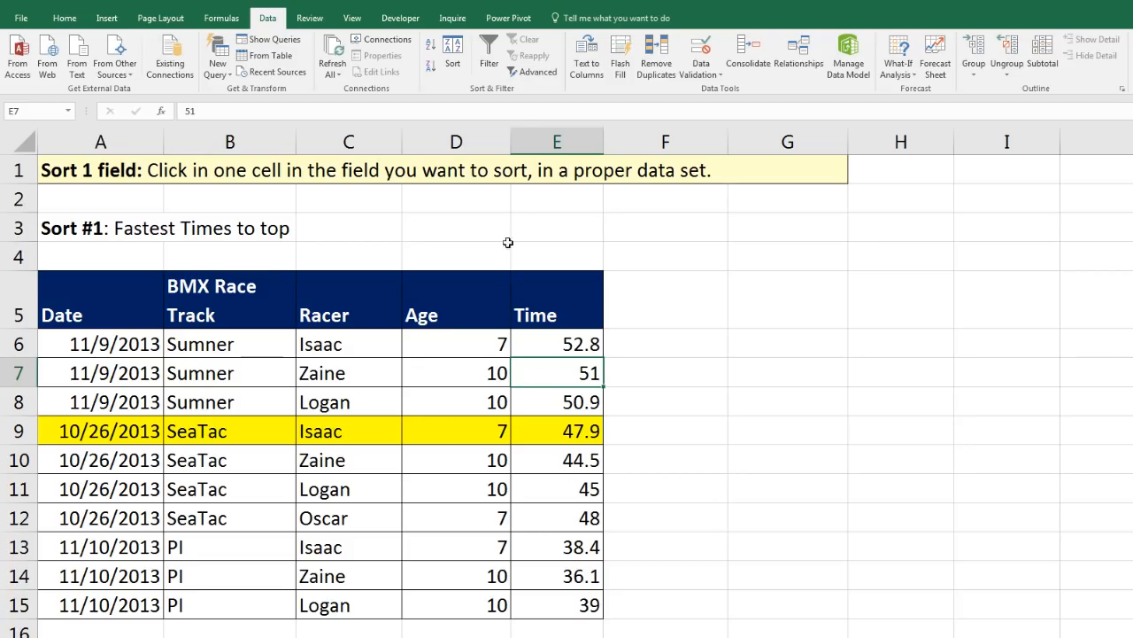
left_click(430, 51)
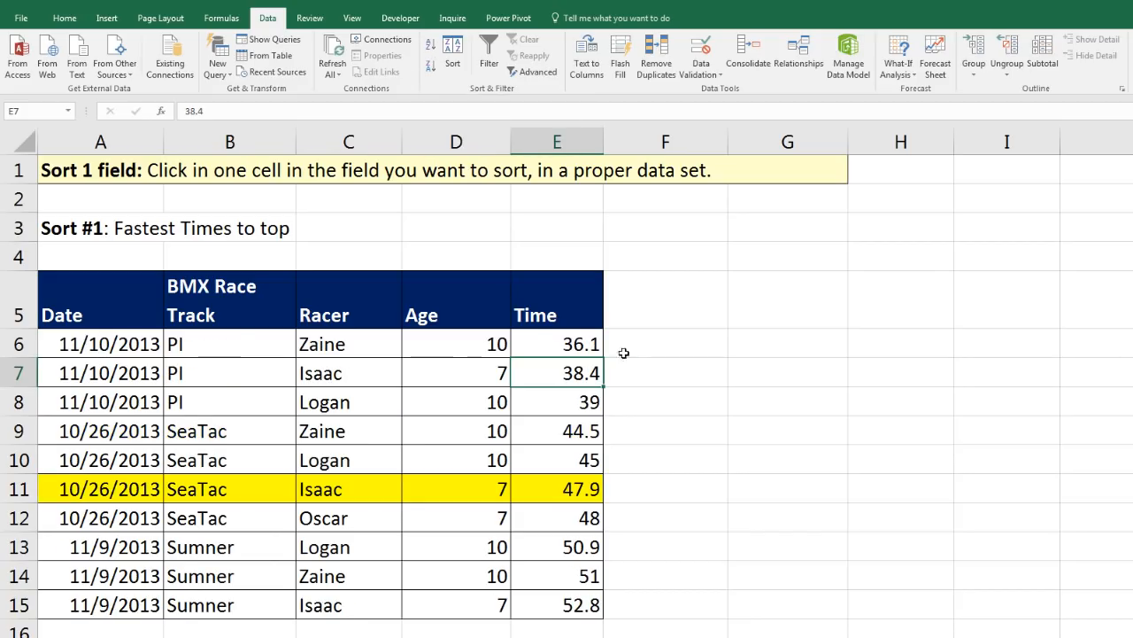
Step: Check that the yellow record stayed together and examine the racer, age and time of the two fastest records
left_click_drag(577, 493, 103, 496)
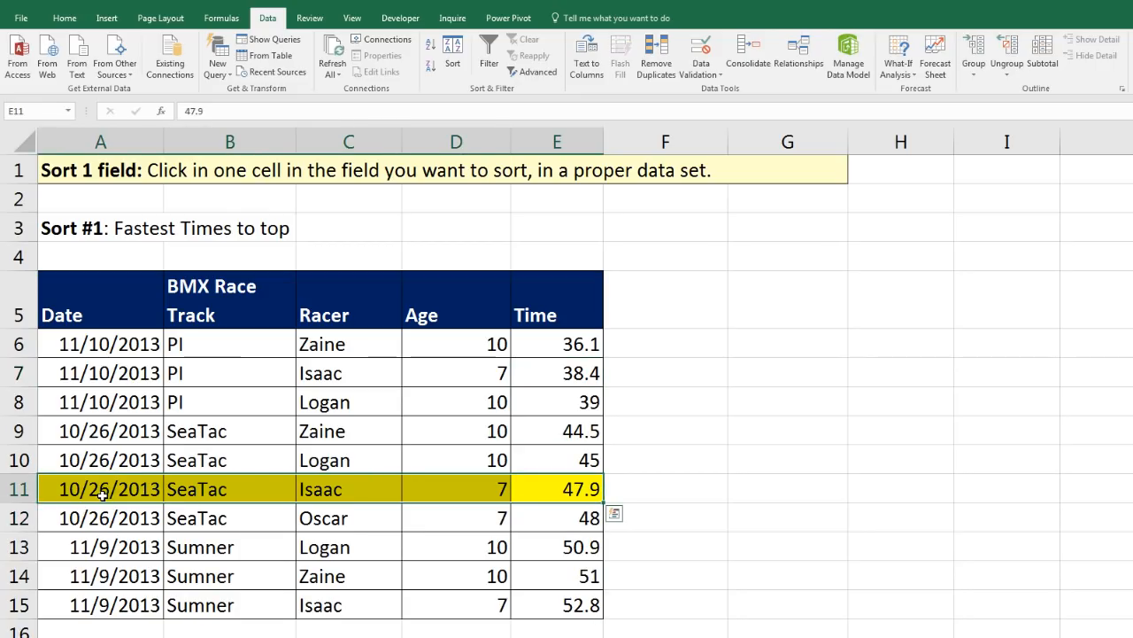
left_click(361, 343)
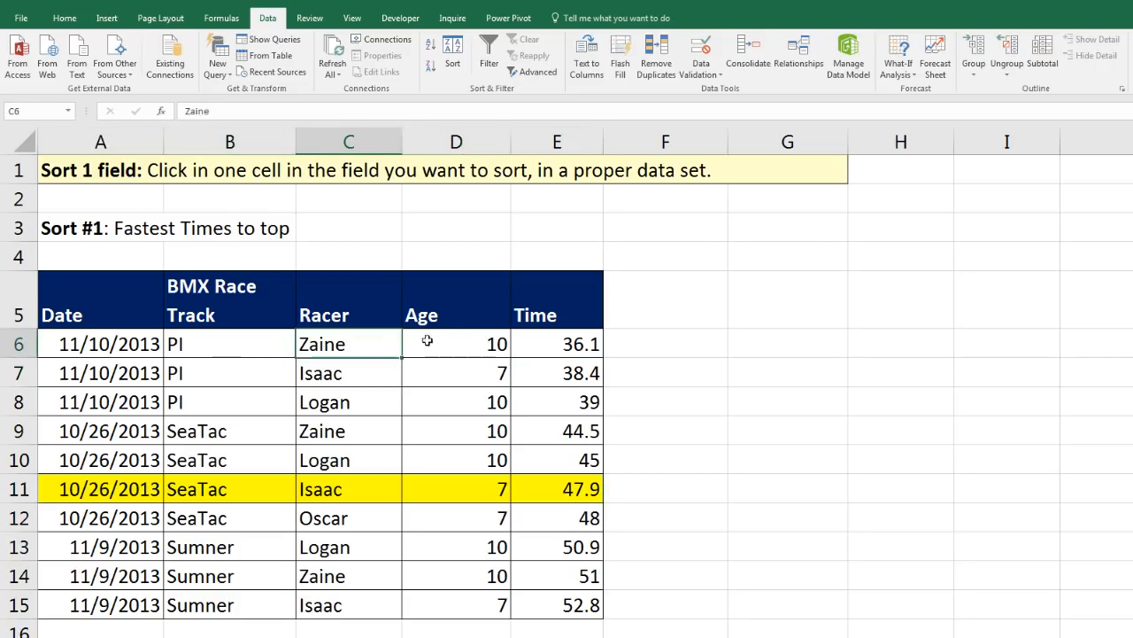
left_click(501, 343)
left_click(549, 343)
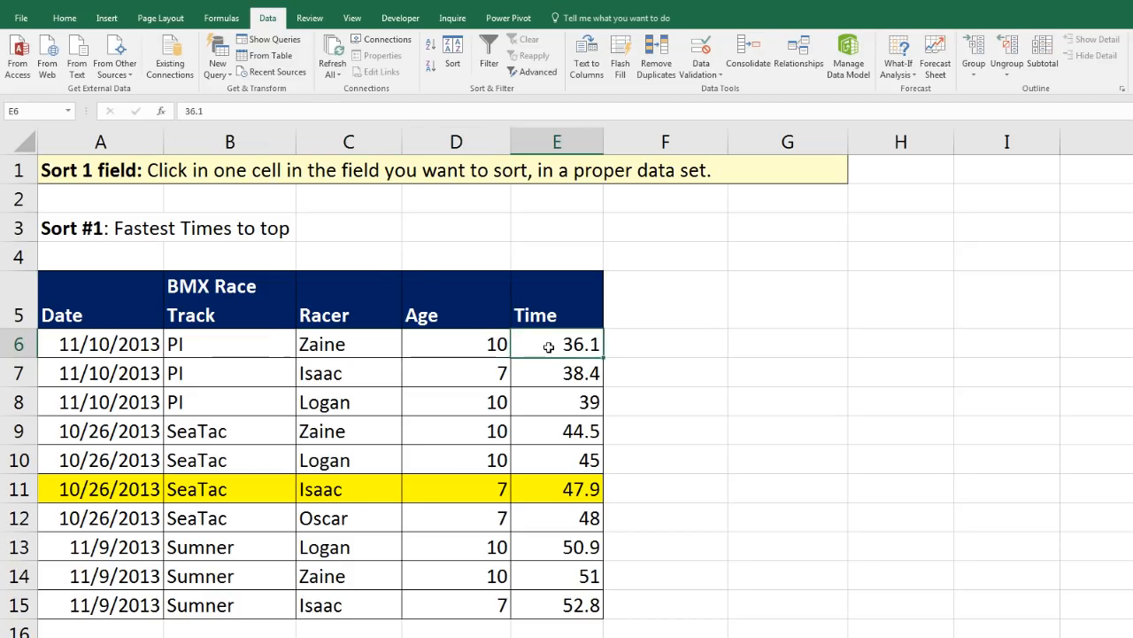
left_click(344, 375)
left_click(455, 376)
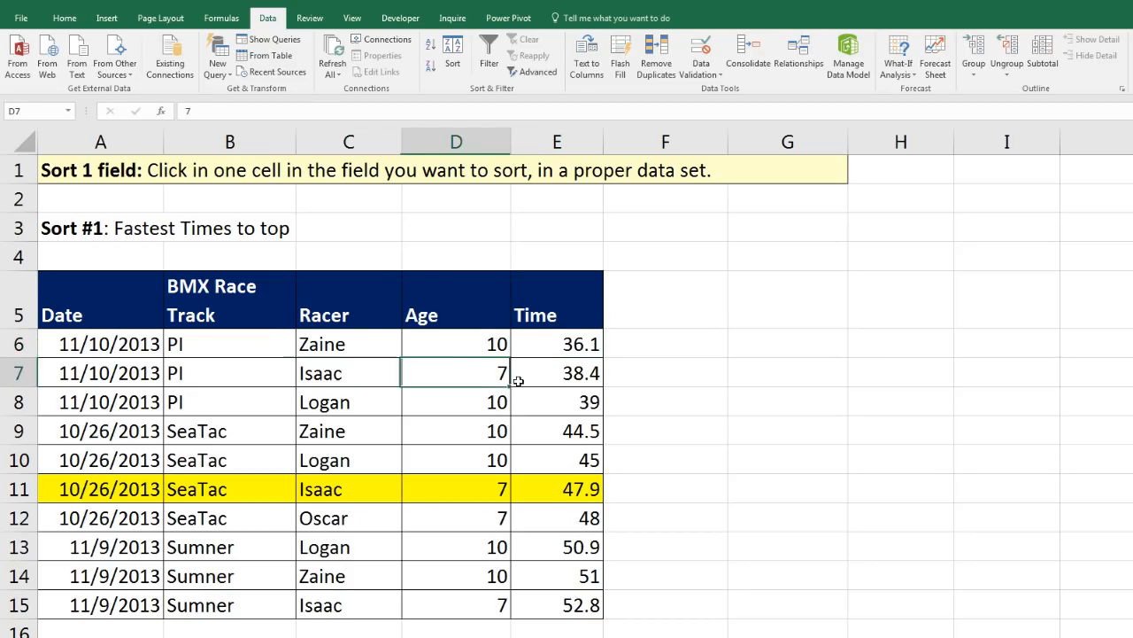
left_click(536, 376)
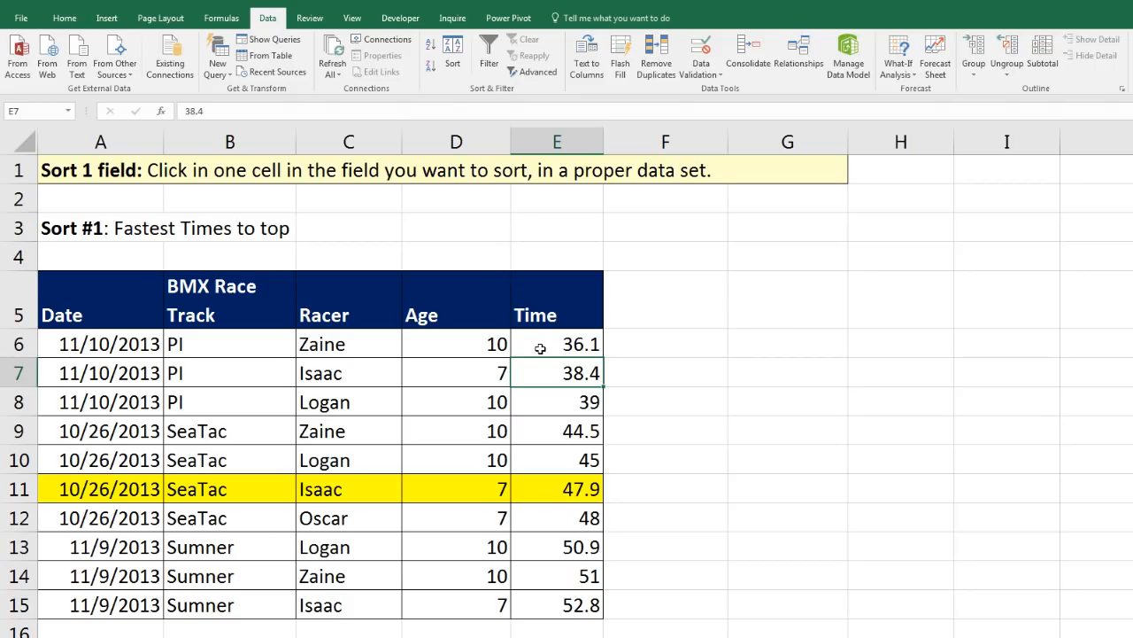
Step: Examine the Sort #2 table, picking out the repeated entries of each racer in the Racer column
scroll(635, 398, "down", 4)
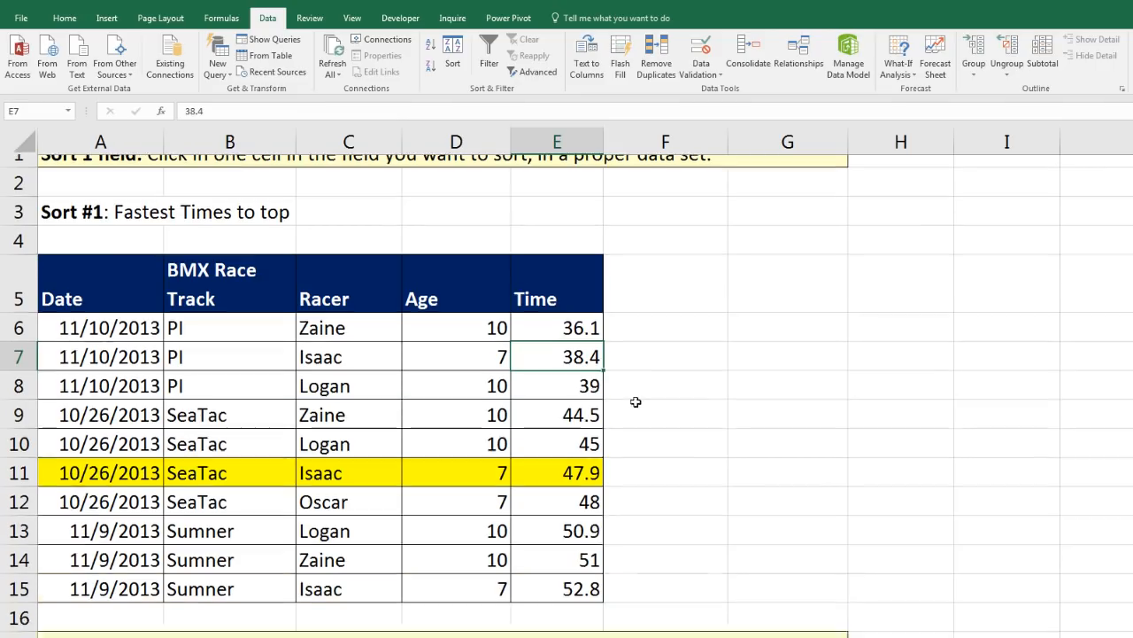
scroll(639, 418, "down", 1)
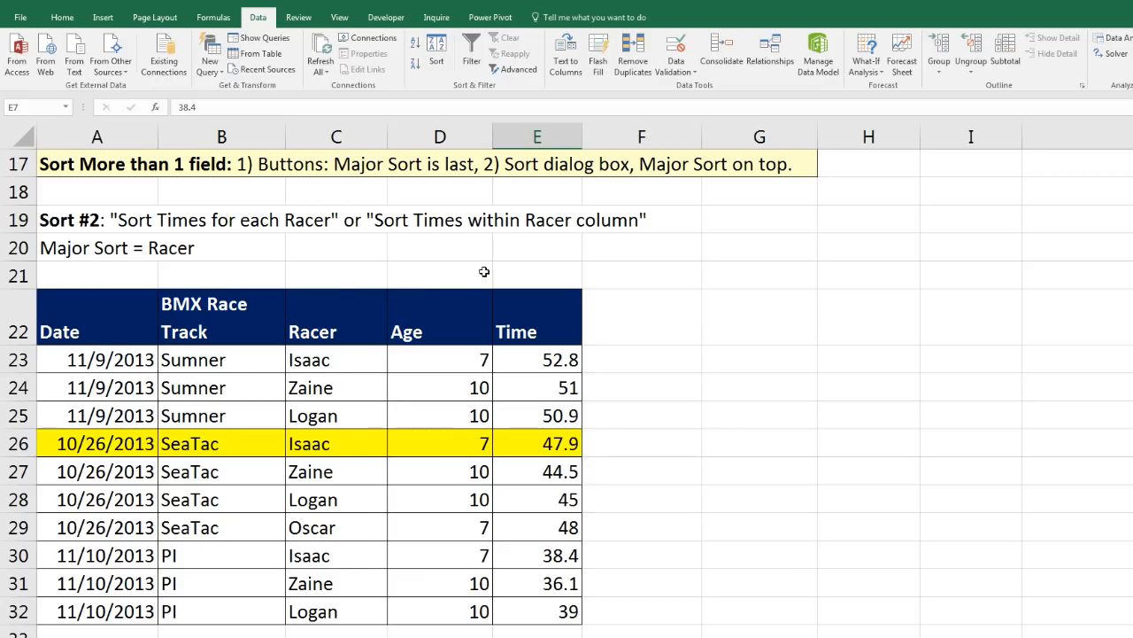
left_click_drag(337, 365, 531, 361)
left_click(353, 372)
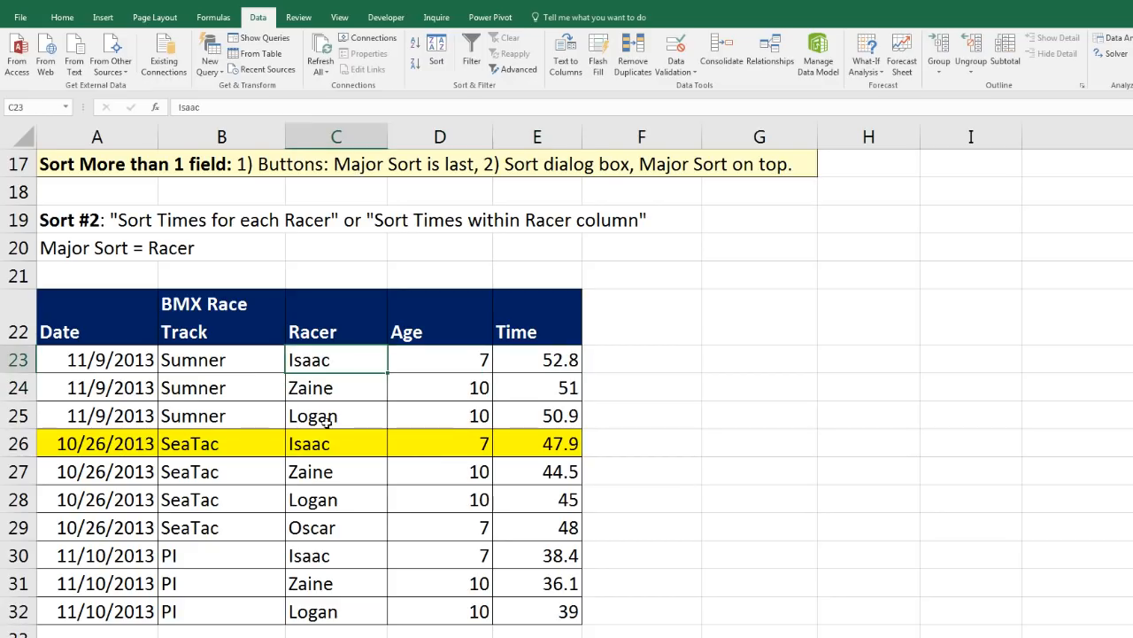
left_click(317, 443, "ctrl")
left_click(322, 556, "ctrl")
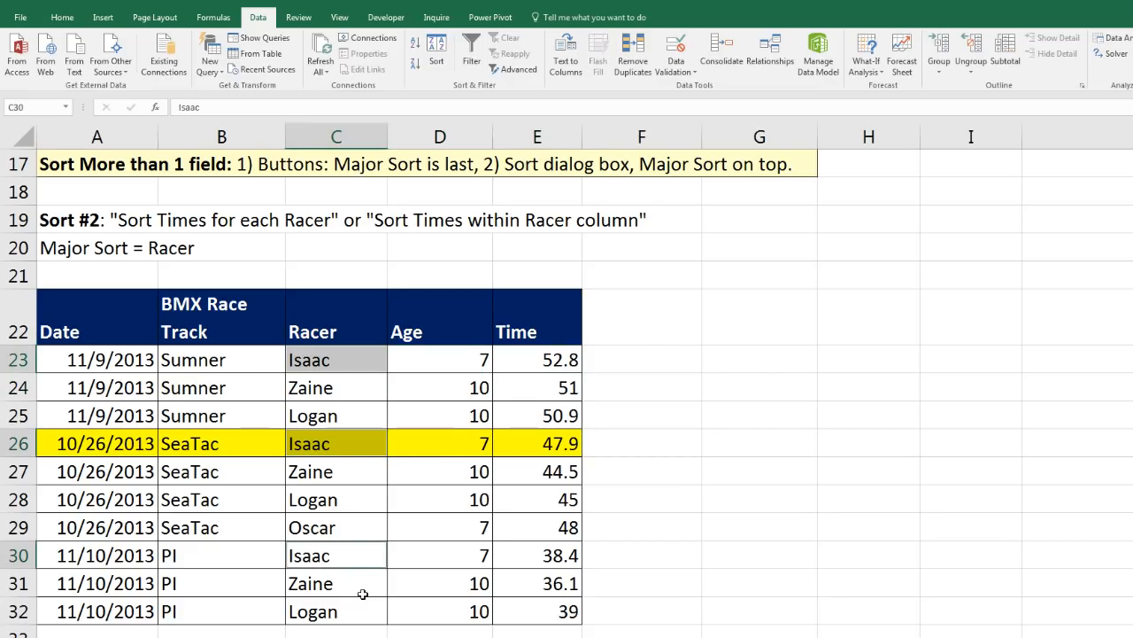
left_click(335, 417)
left_click(341, 501, "ctrl")
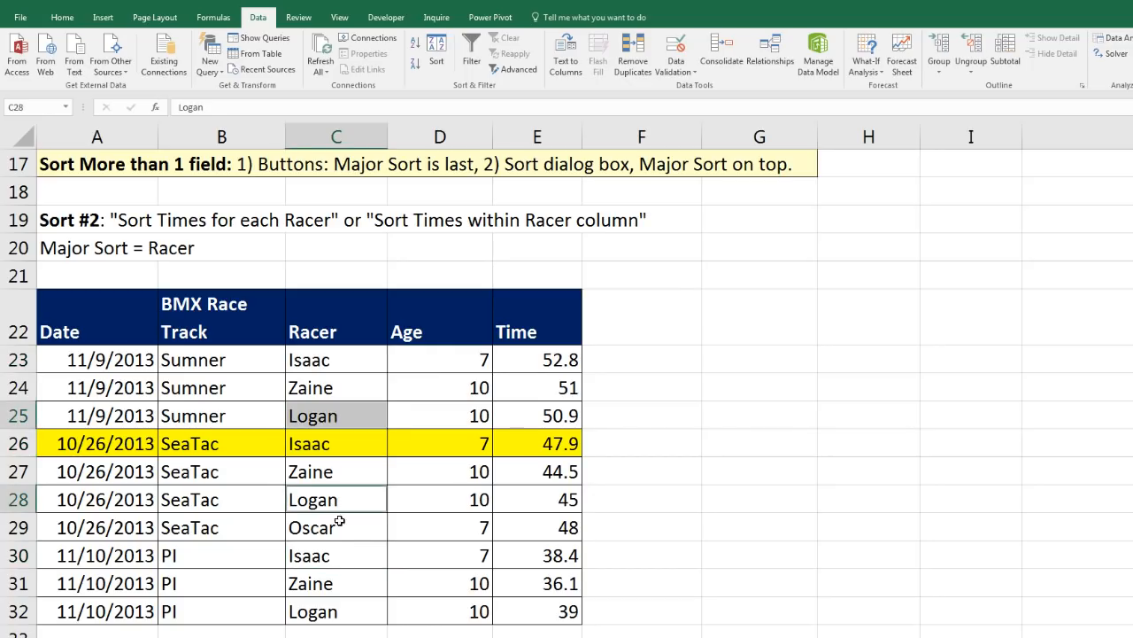
left_click(351, 605, "ctrl")
left_click(347, 527)
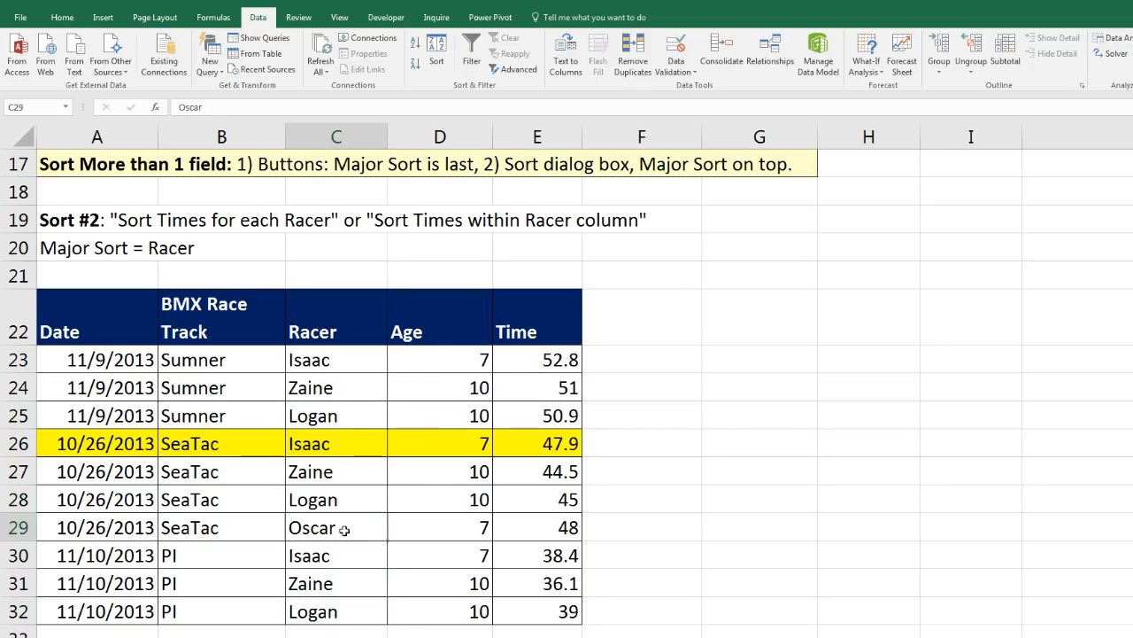
left_click(342, 581)
left_click(330, 471, "ctrl")
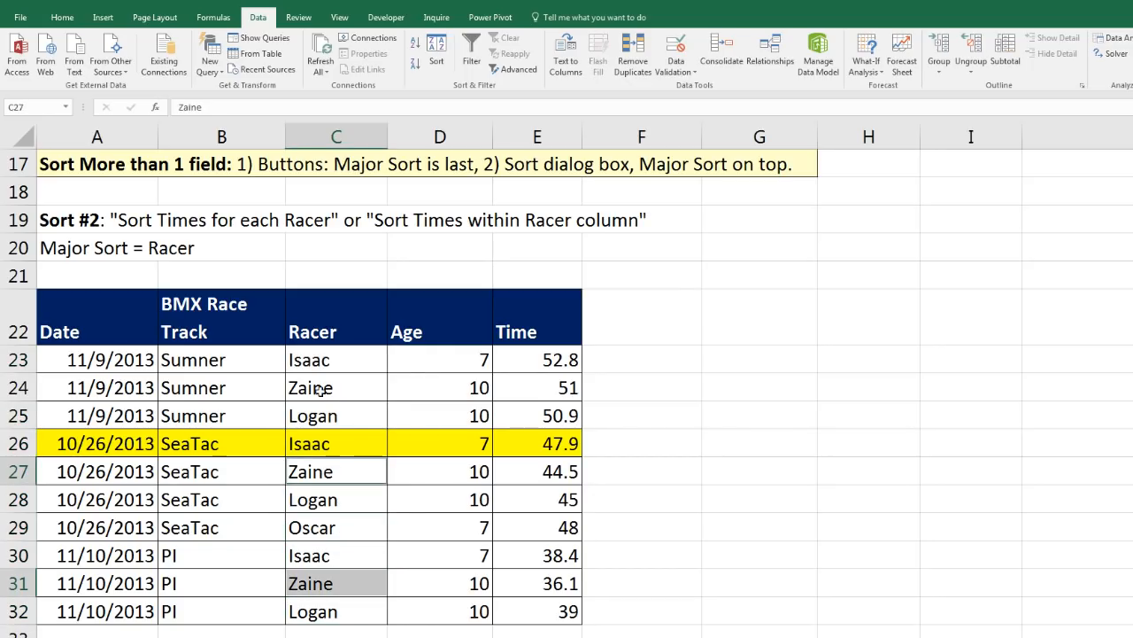
left_click(319, 391, "ctrl")
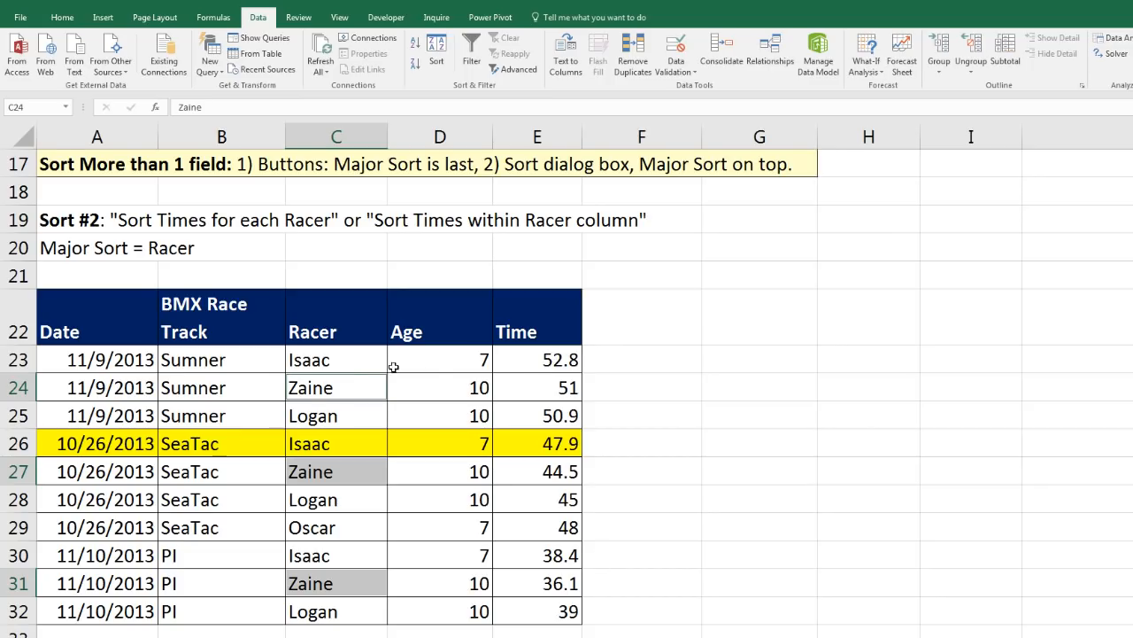
left_click(366, 366)
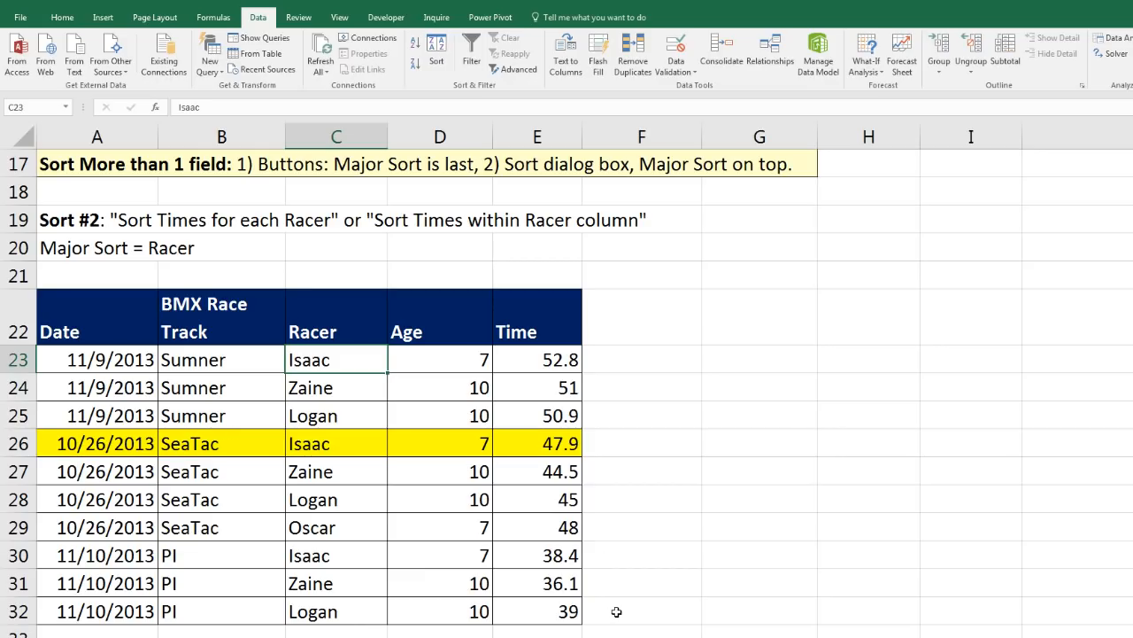
Step: Sort the Sort #2 table by Time from smallest to largest and highlight the 7-year-old racer's records in rows 24, 28 and 32
left_click(546, 367)
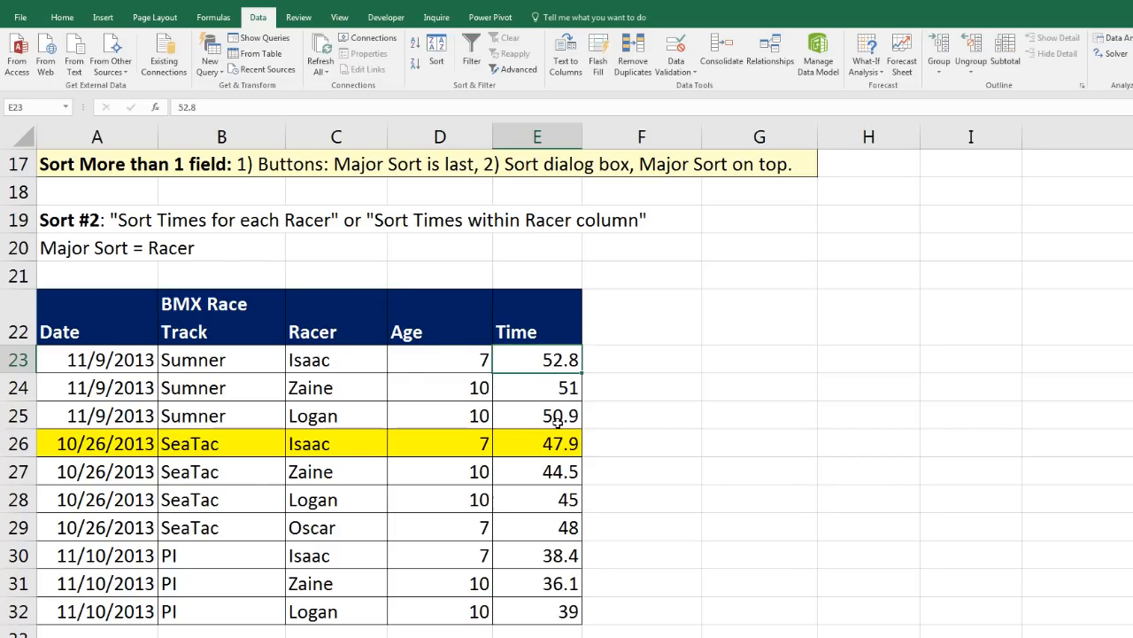
left_click(415, 49)
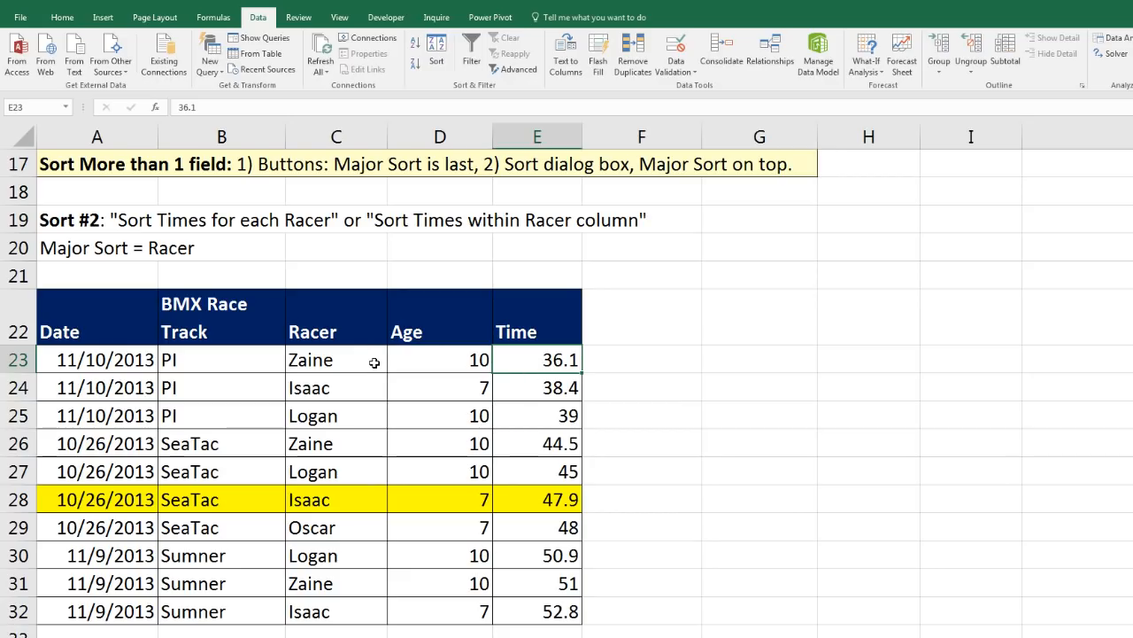
left_click_drag(333, 389, 535, 387)
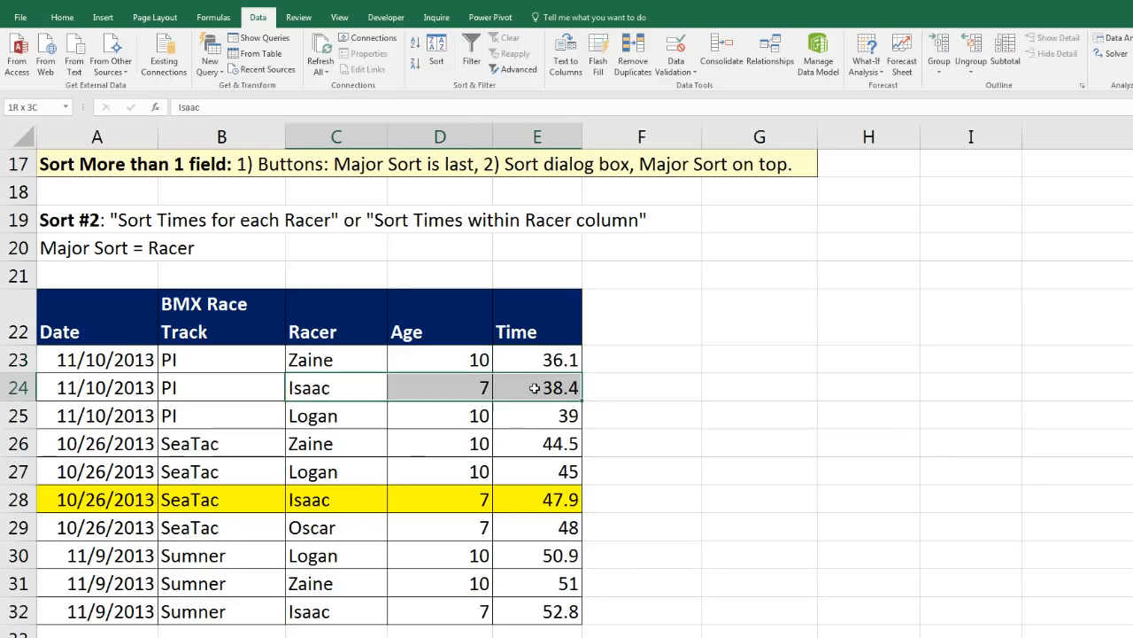
left_click_drag(314, 502, 554, 493)
left_click_drag(372, 610, 531, 612)
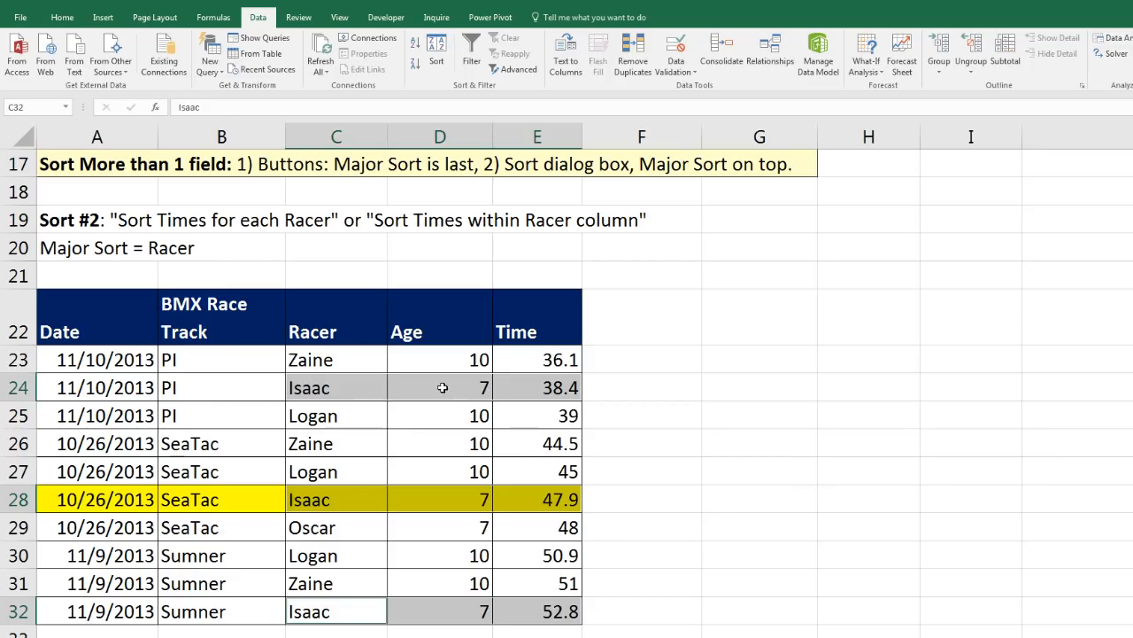
Step: Sort the Sort #2 table by Racer from A to Z as the major sort and check the times within each racer's group
left_click(367, 415)
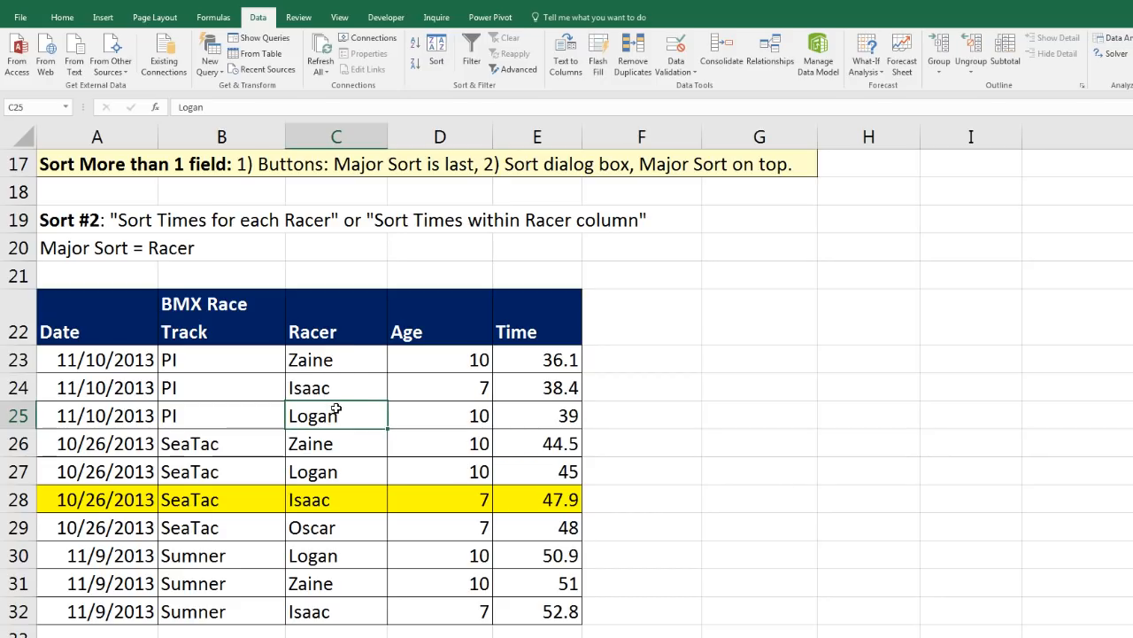
left_click(416, 46)
mouse_move(315, 363)
left_mouse_down()
mouse_move(532, 381)
mouse_move(539, 412)
left_mouse_up()
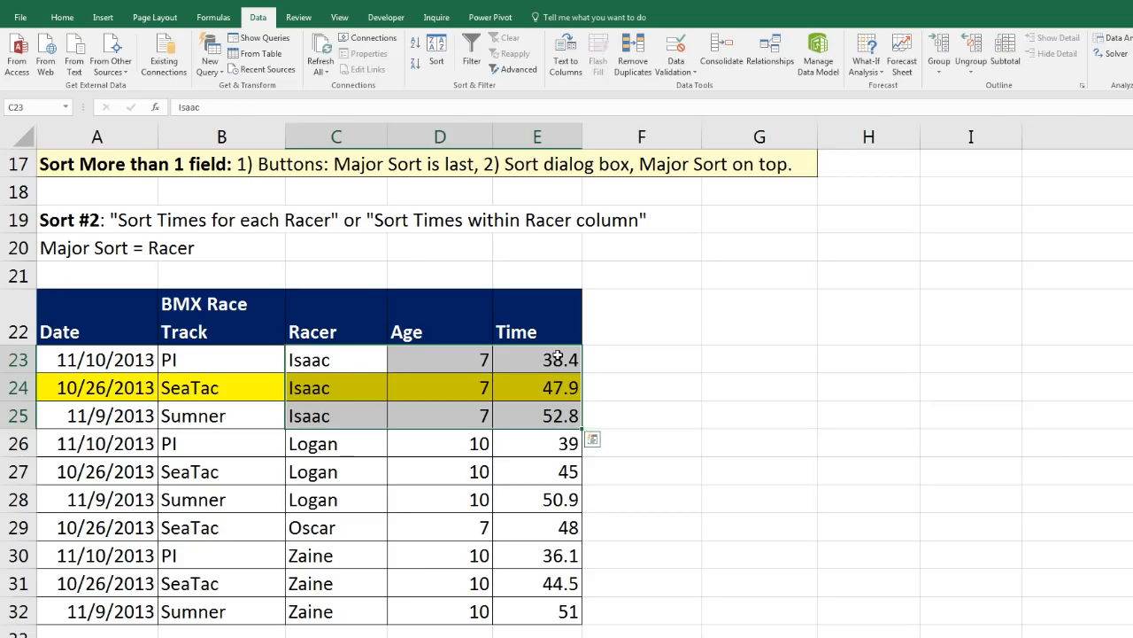
left_click_drag(554, 359, 561, 421)
left_click_drag(348, 443, 564, 503)
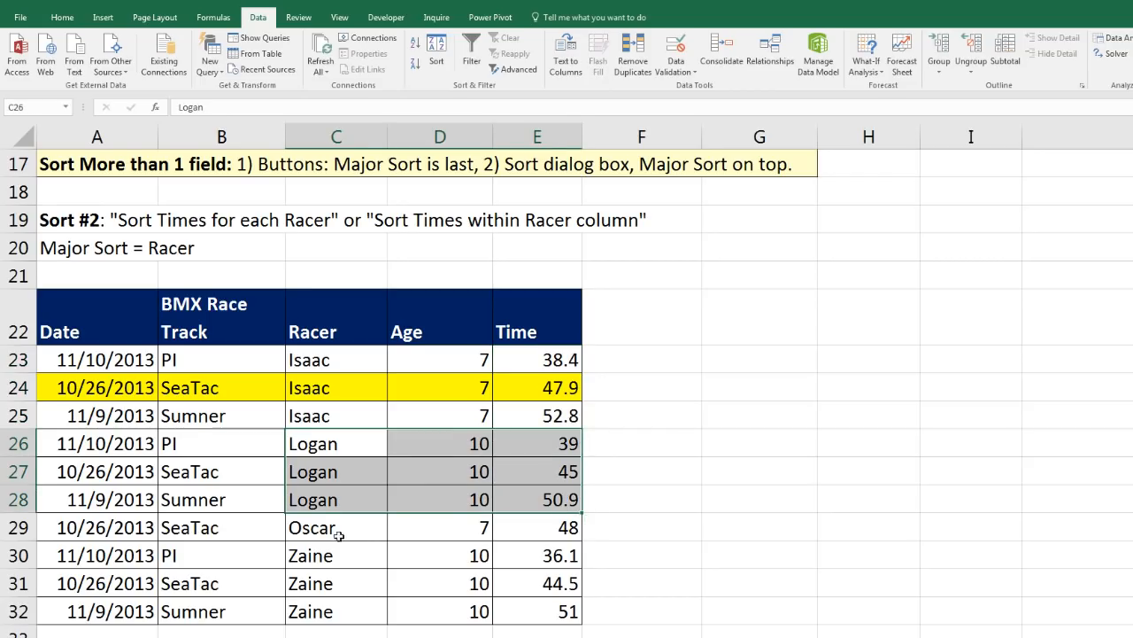
left_click_drag(354, 555, 570, 617)
Step: Undo both the Racer sort and the Time sort of the Sort #2 table
key("ctrl+z")
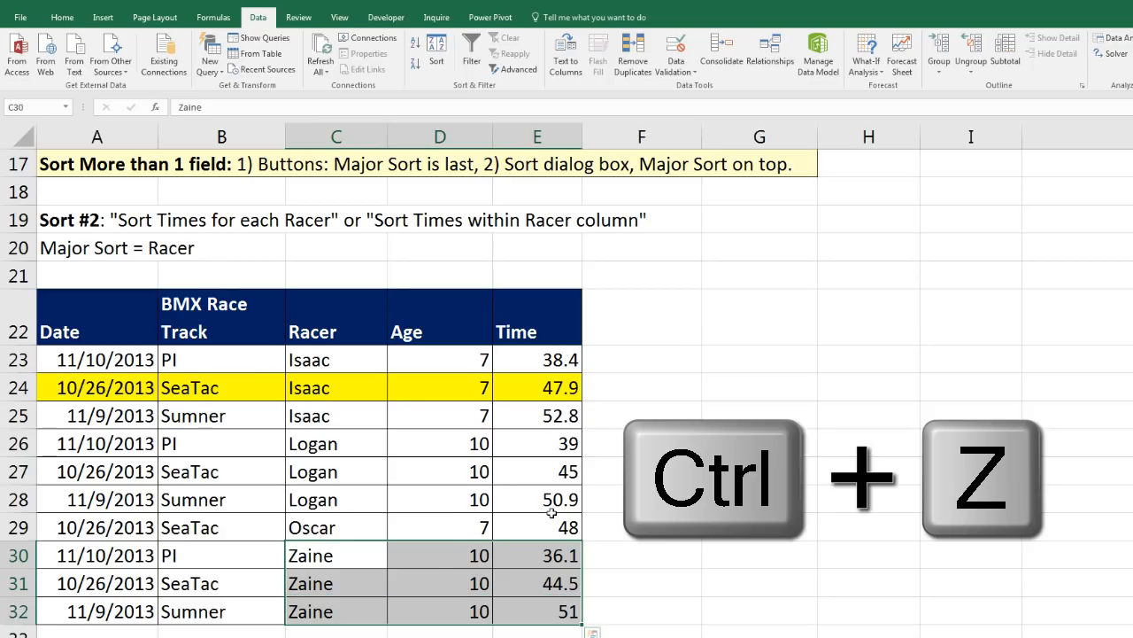
key("ctrl+z")
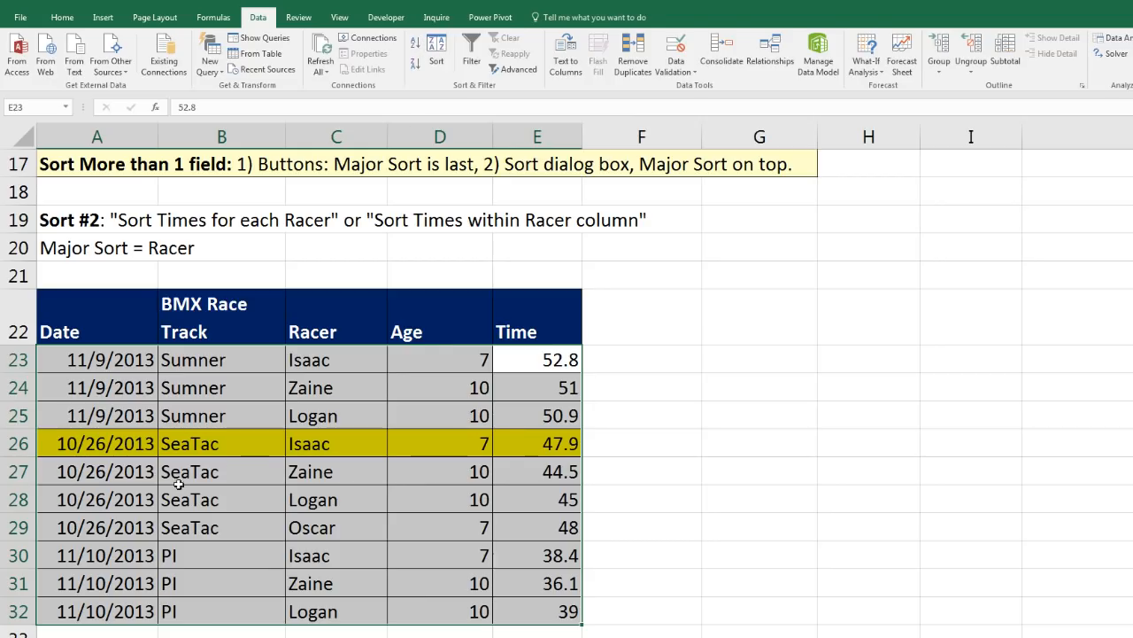
Step: Set the first sort level of the Sort #2 table to Racer, sorted on Values from A to Z
left_click(135, 504)
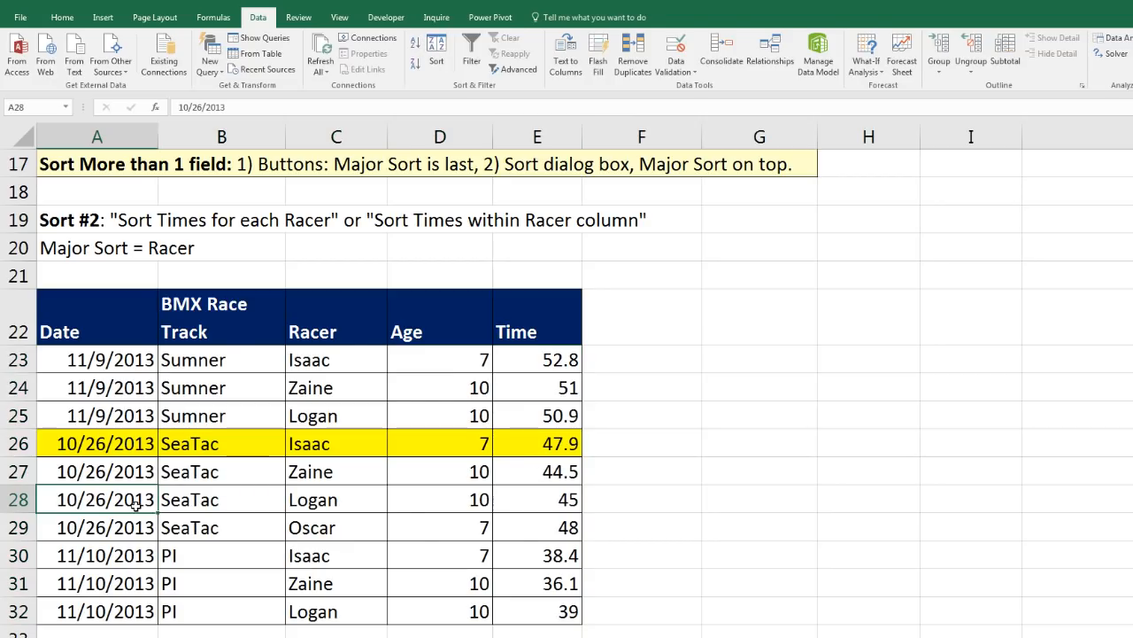
left_click(439, 55)
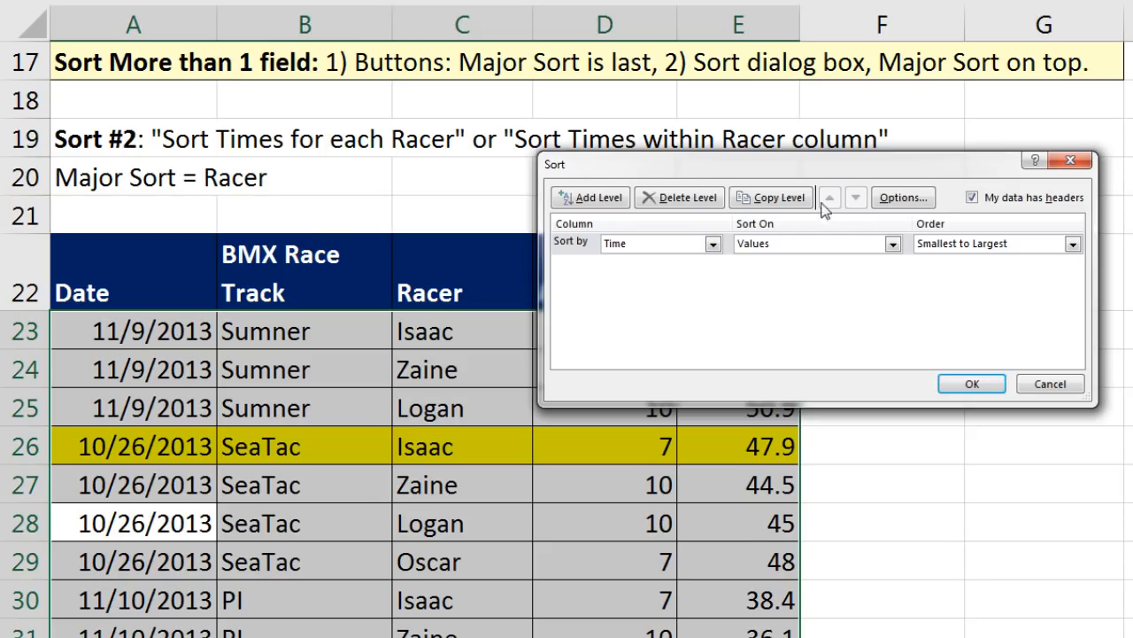
left_click(713, 243)
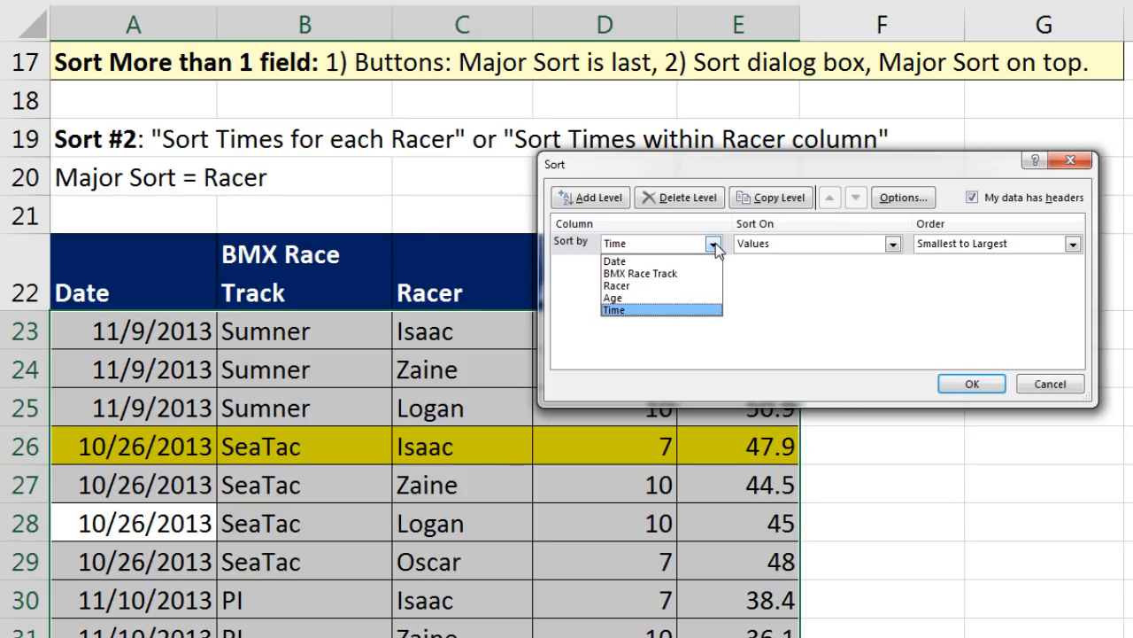
left_click(666, 286)
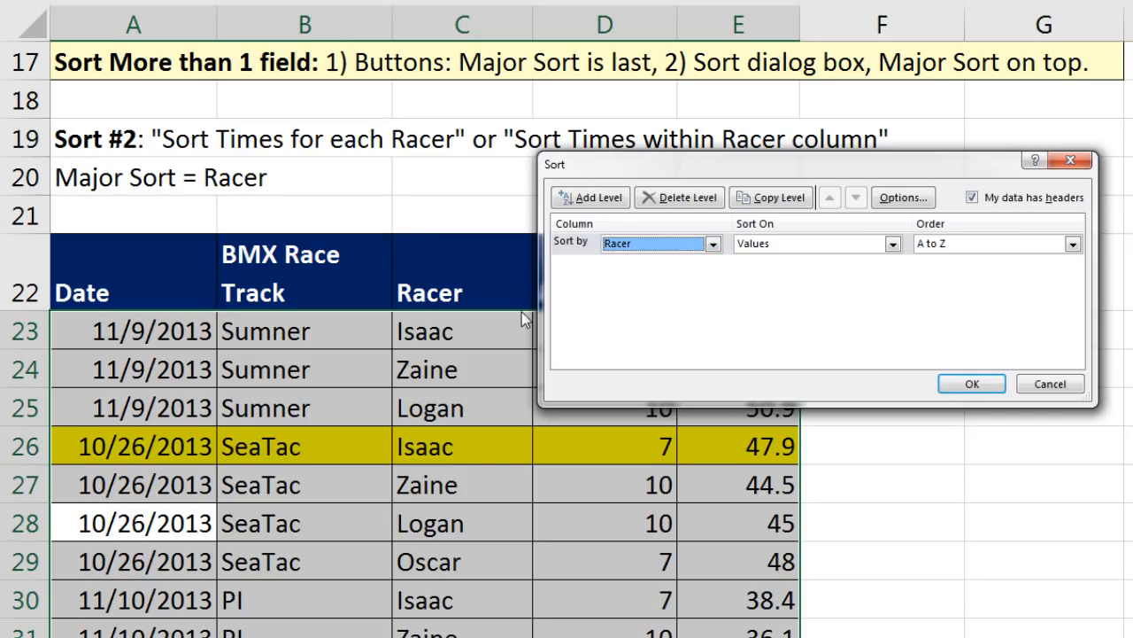
left_click(892, 244)
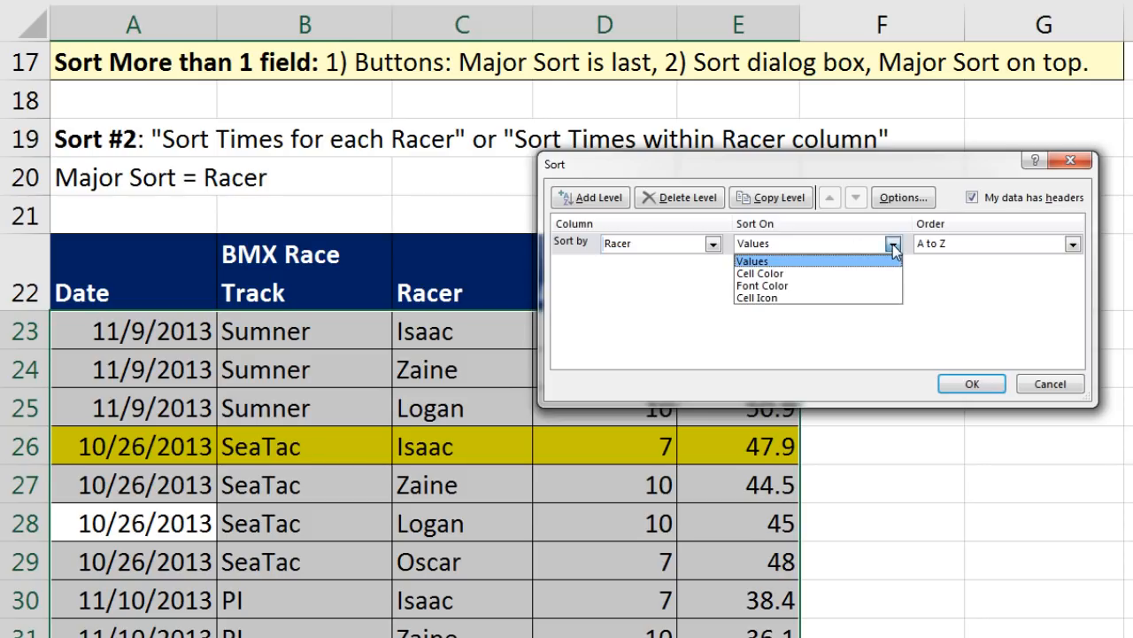
left_click(826, 259)
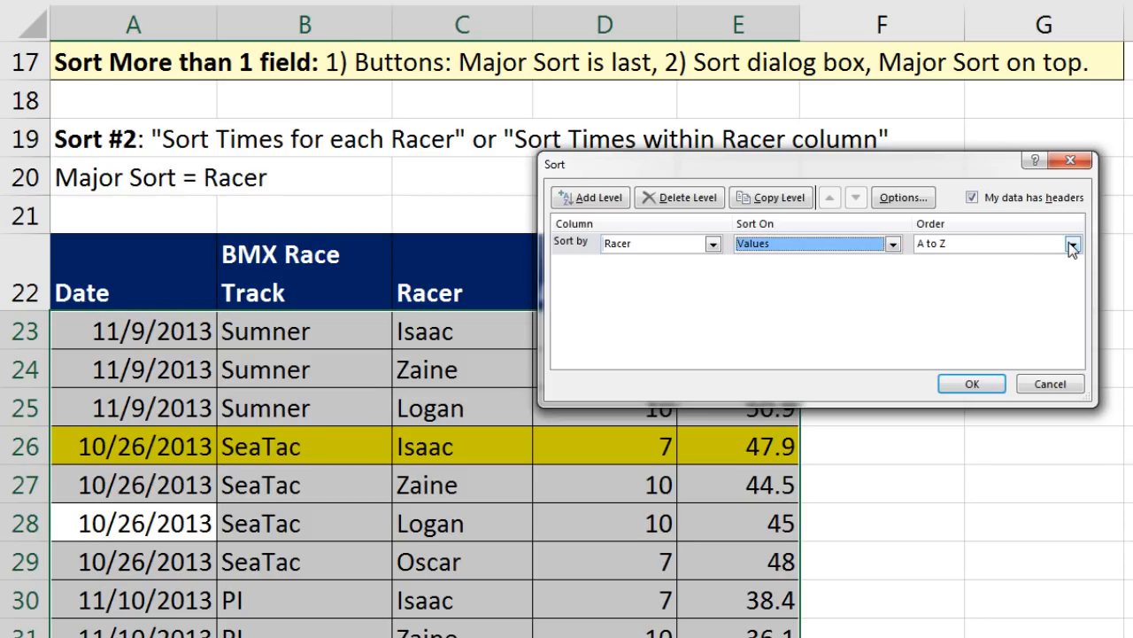
Step: Add a second sort level on Time, by Values from Smallest to Largest, and apply the two-level sort
left_click(599, 198)
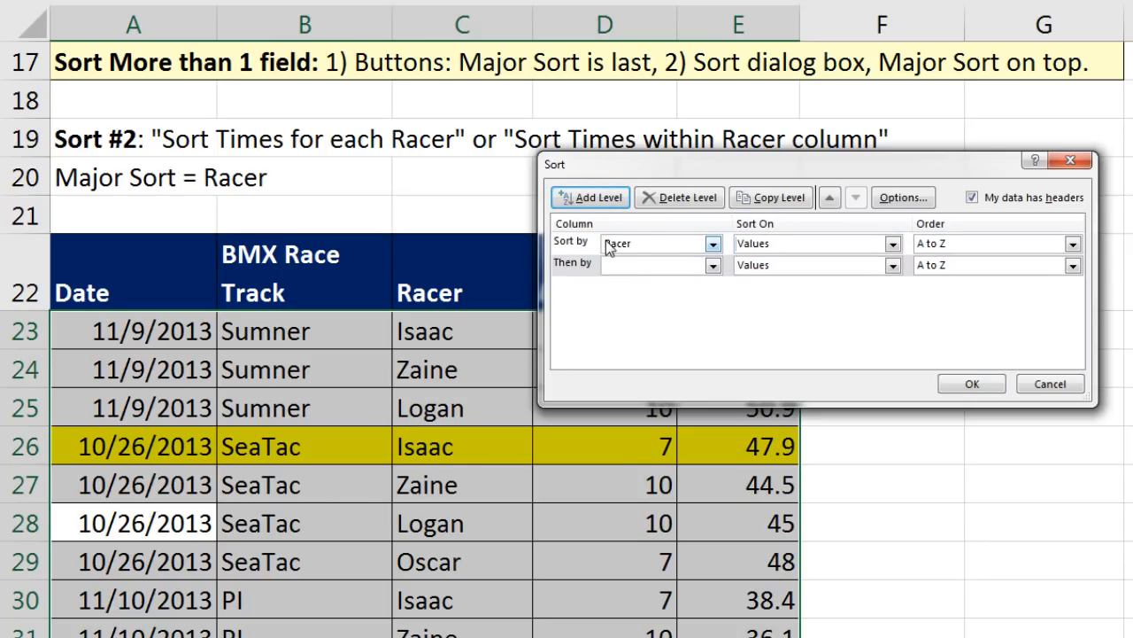
left_click(713, 268)
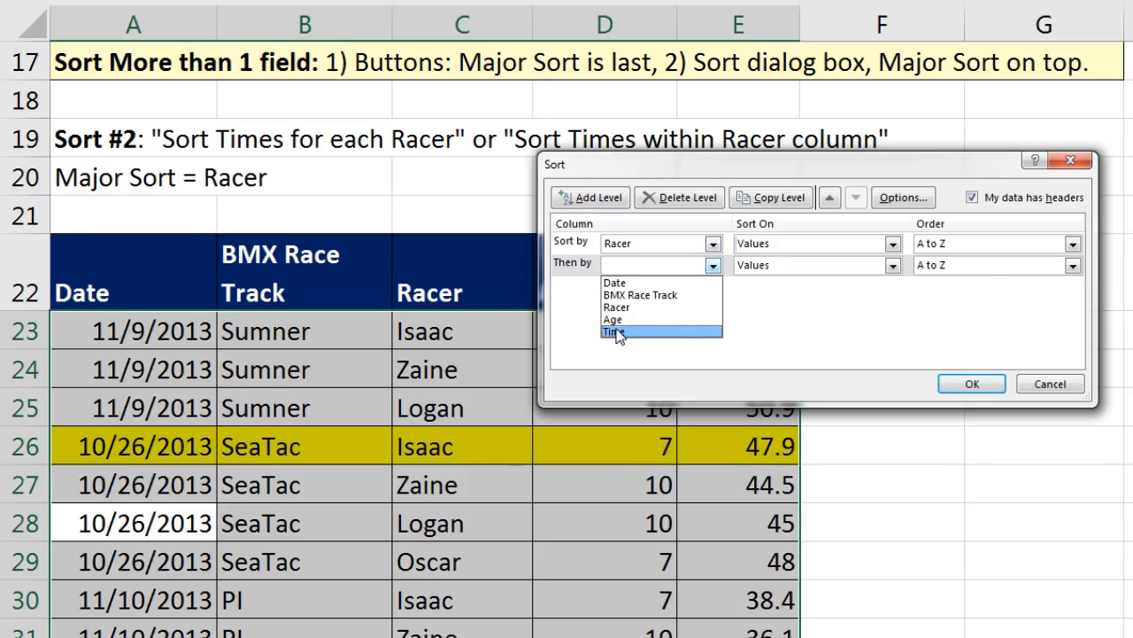
left_click(620, 332)
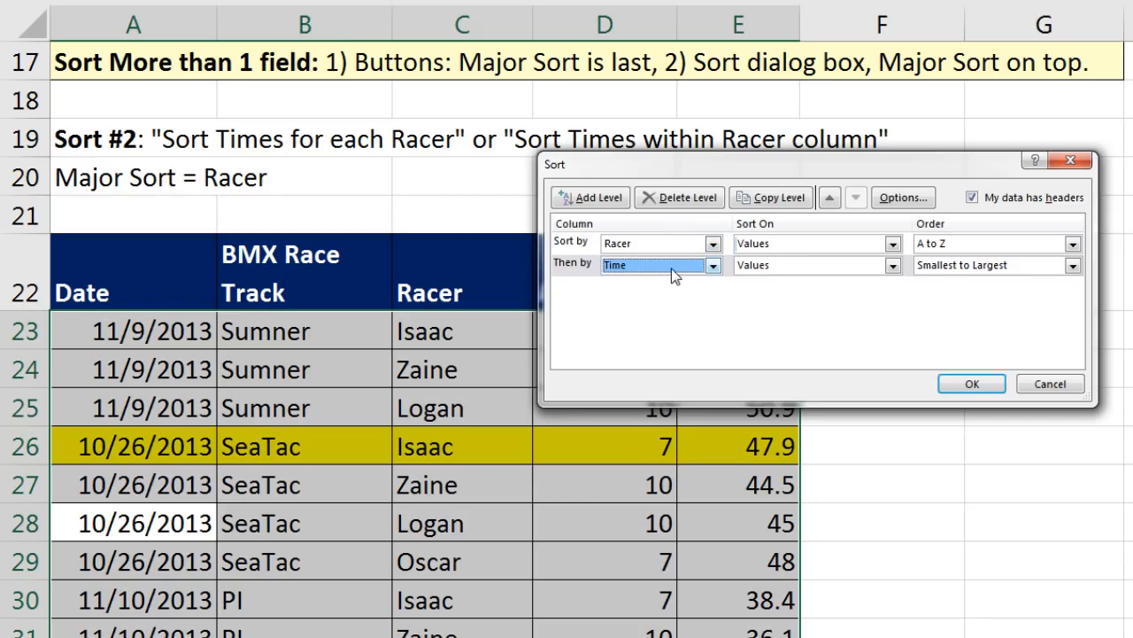
left_click(895, 266)
left_click(896, 266)
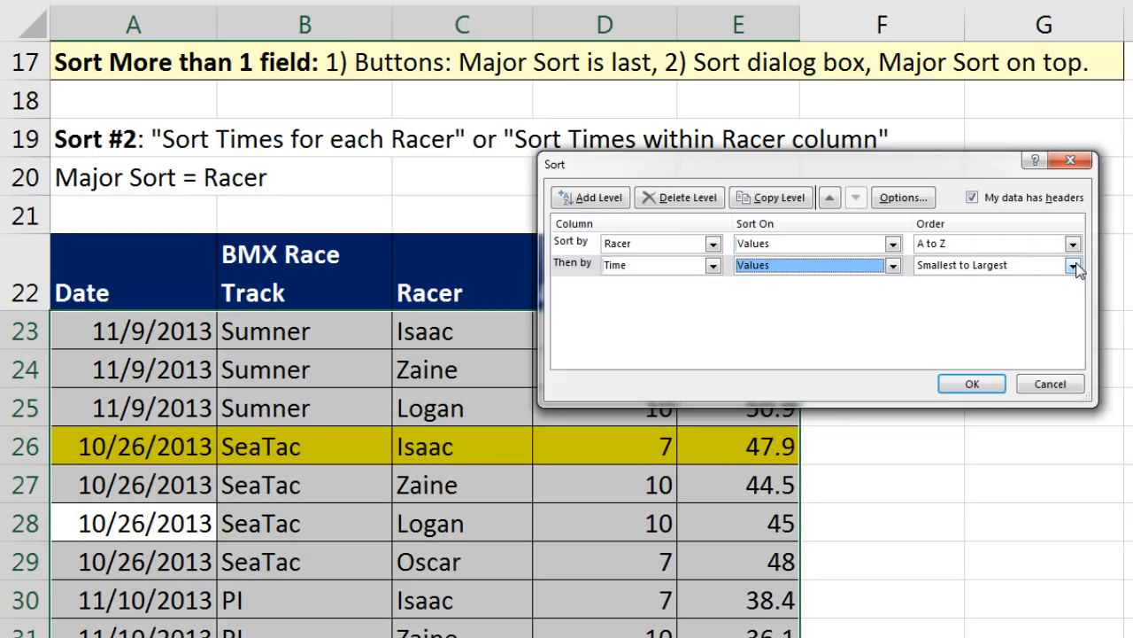
left_click(973, 383)
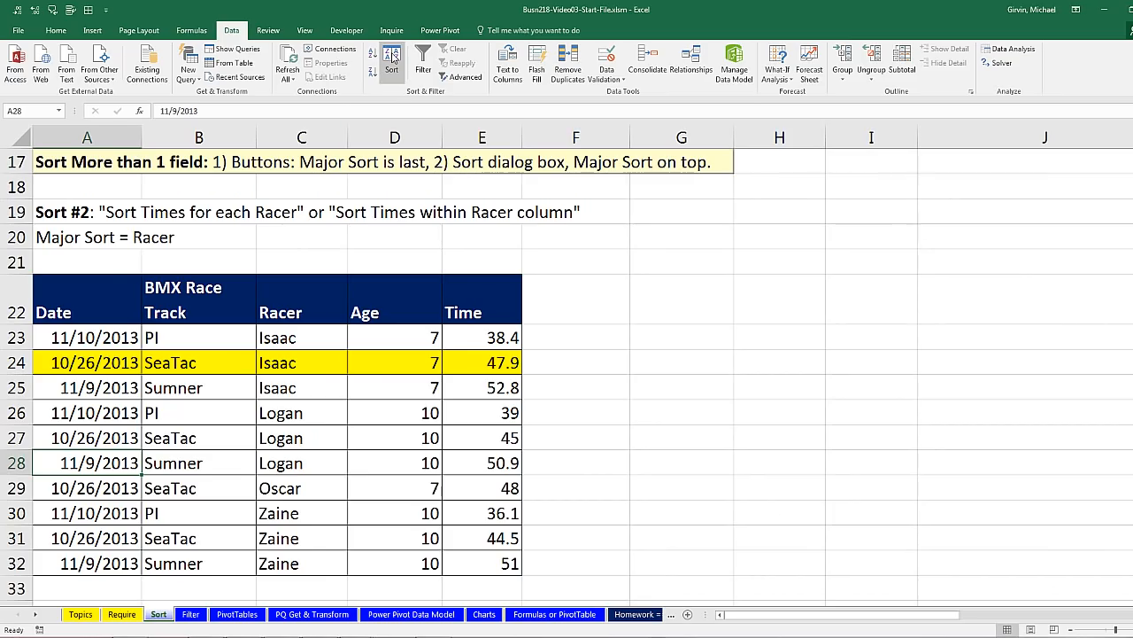
Step: Move the Racer sort level below Time and back on top, and reapply the Sort #2 sort with Racer as major sort
left_click(391, 69)
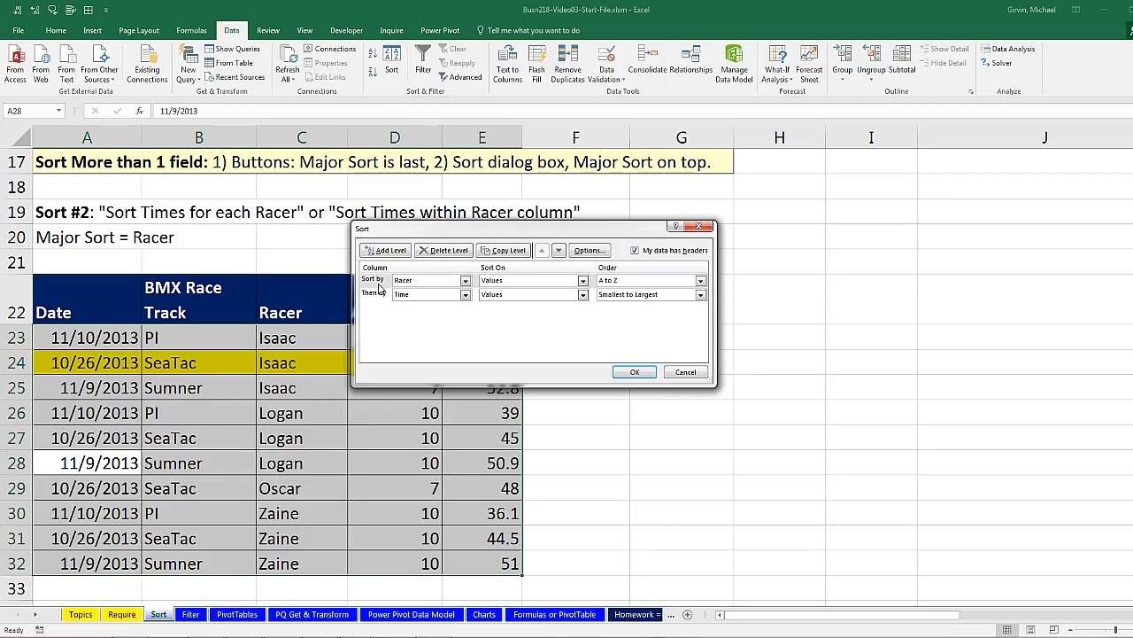
left_click(558, 251)
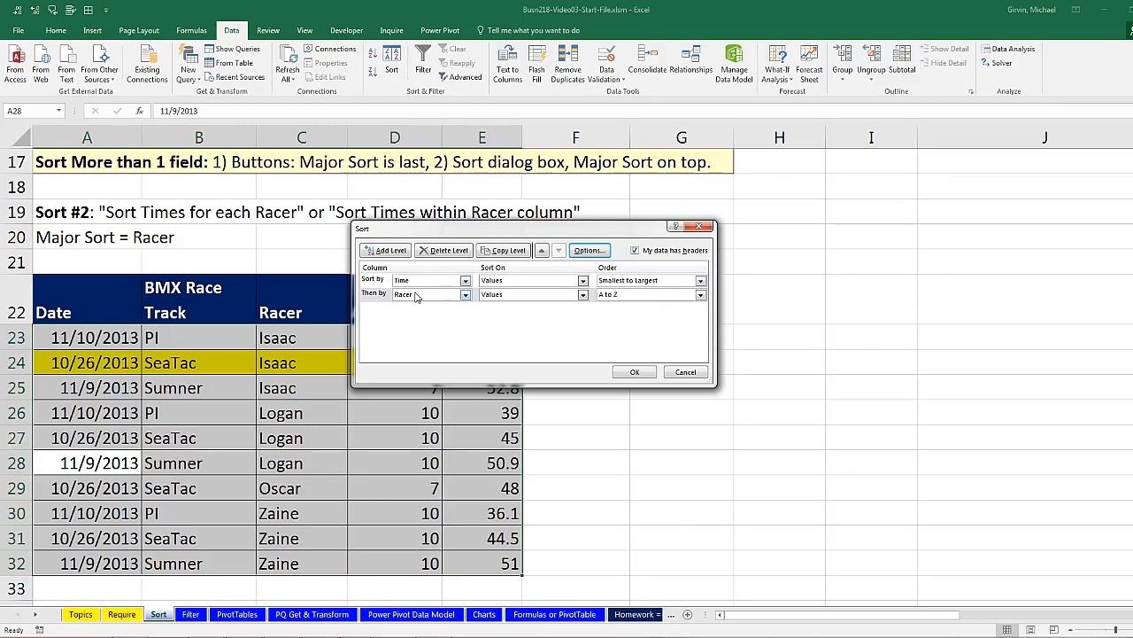
left_click(381, 299)
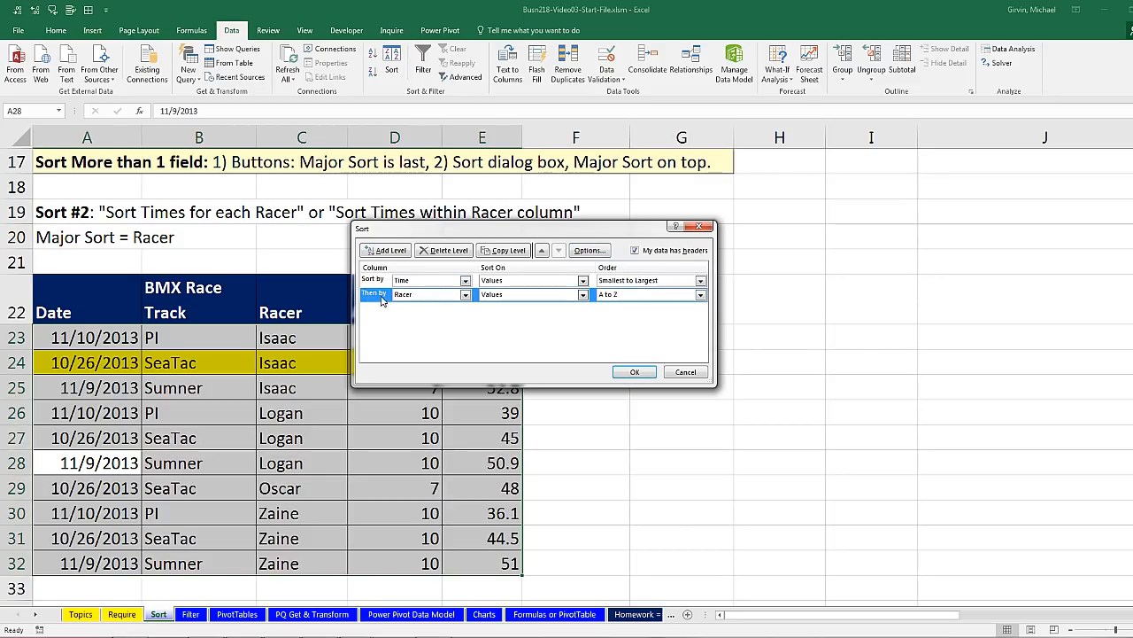
left_click(543, 251)
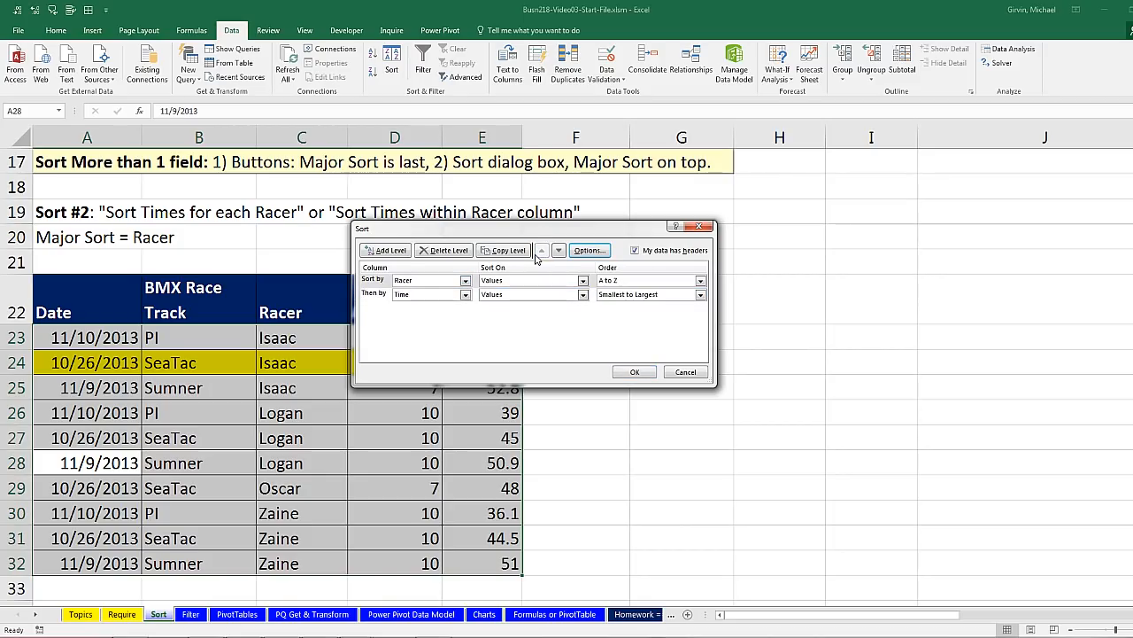
left_click(638, 373)
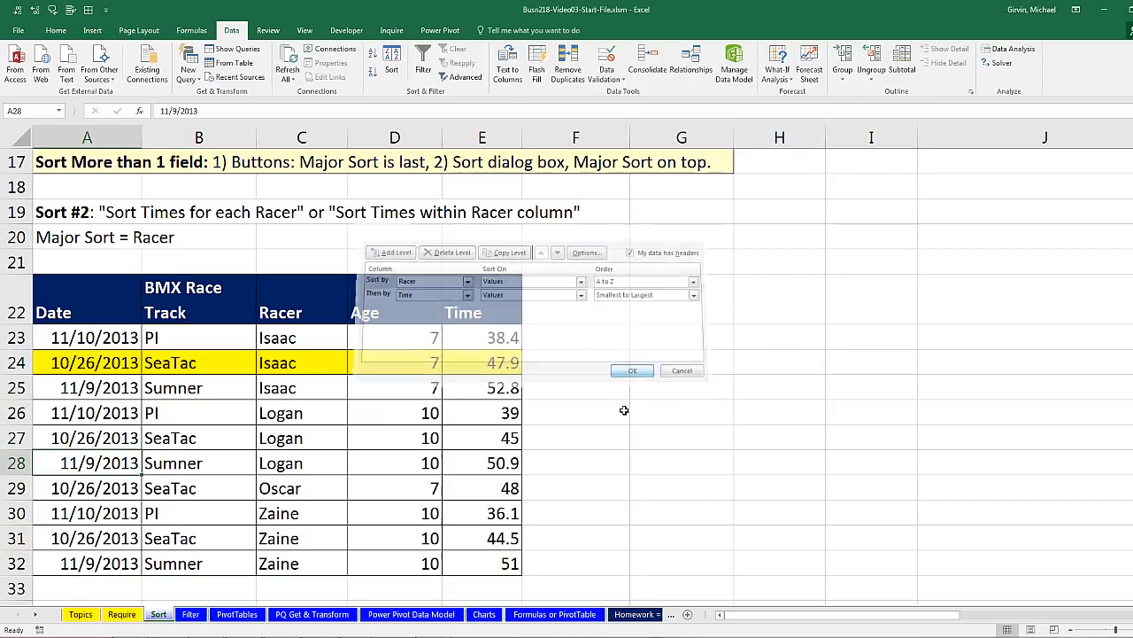
Step: Examine the Sort #3 sales table for red and yellow rows, from its header in row 38 down to its last record
left_click(499, 298)
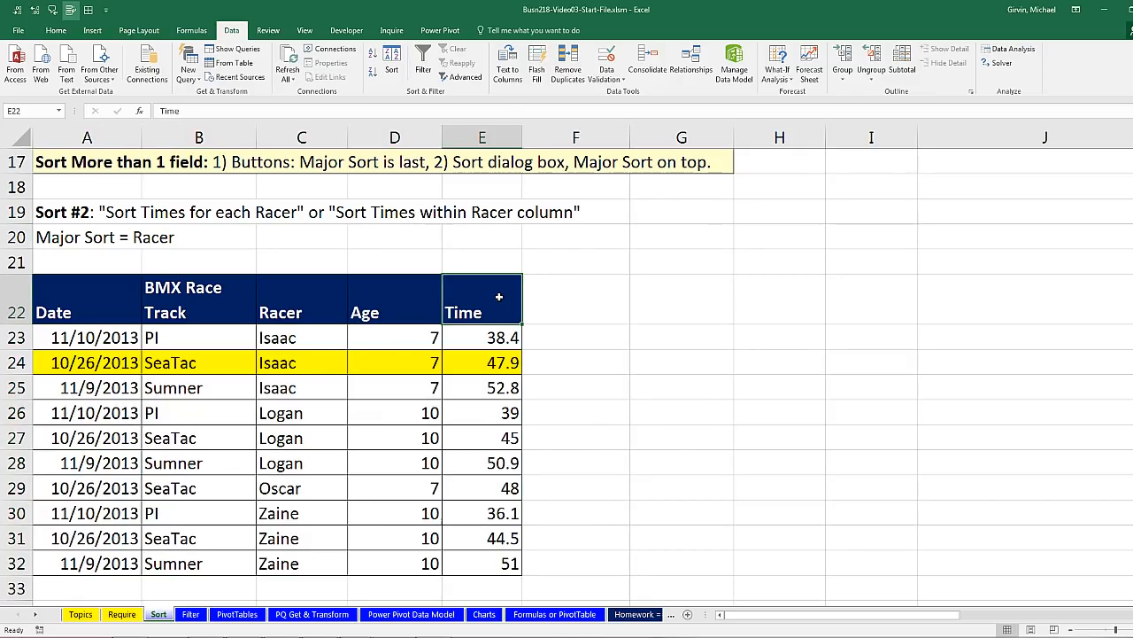
scroll(500, 297, "down", 4)
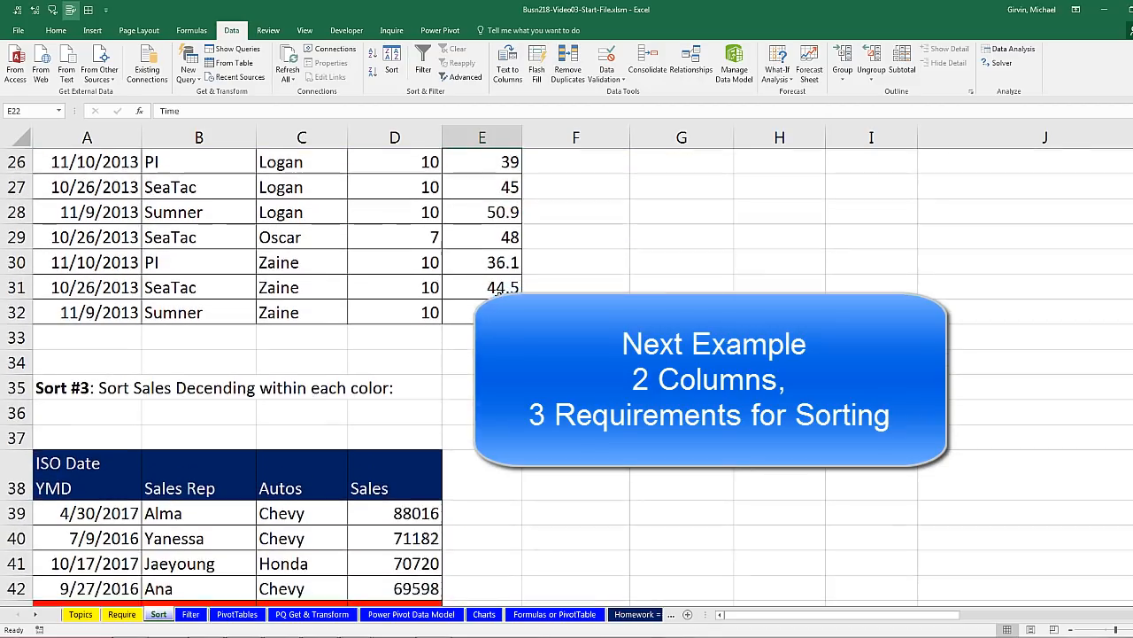
scroll(566, 377, "down", 1)
scroll(567, 377, "down", 1)
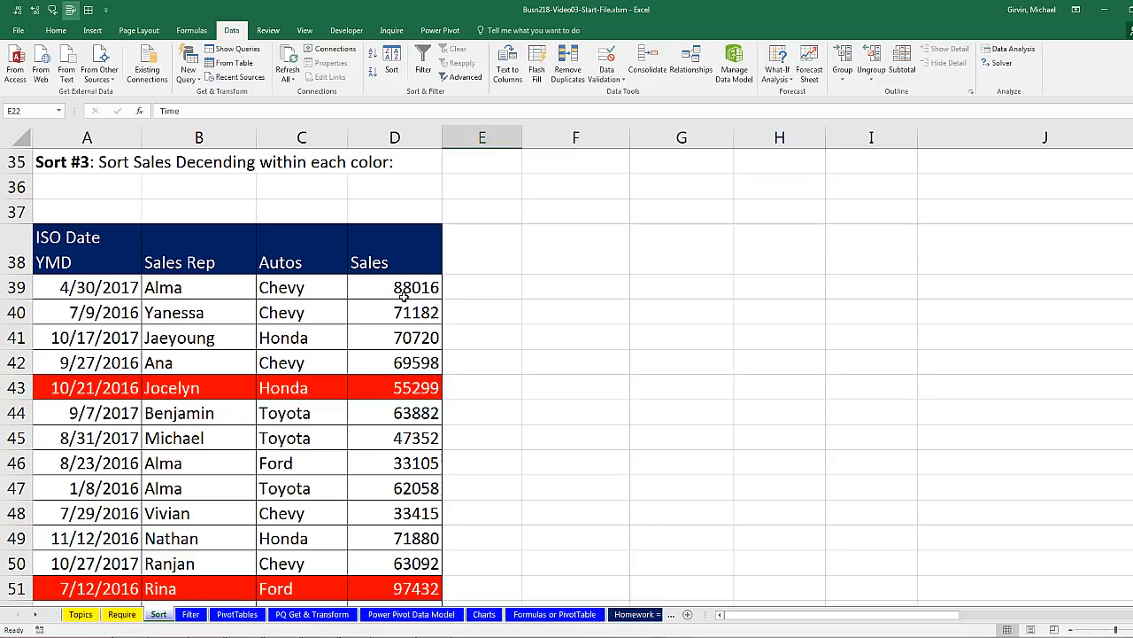
left_click(315, 388)
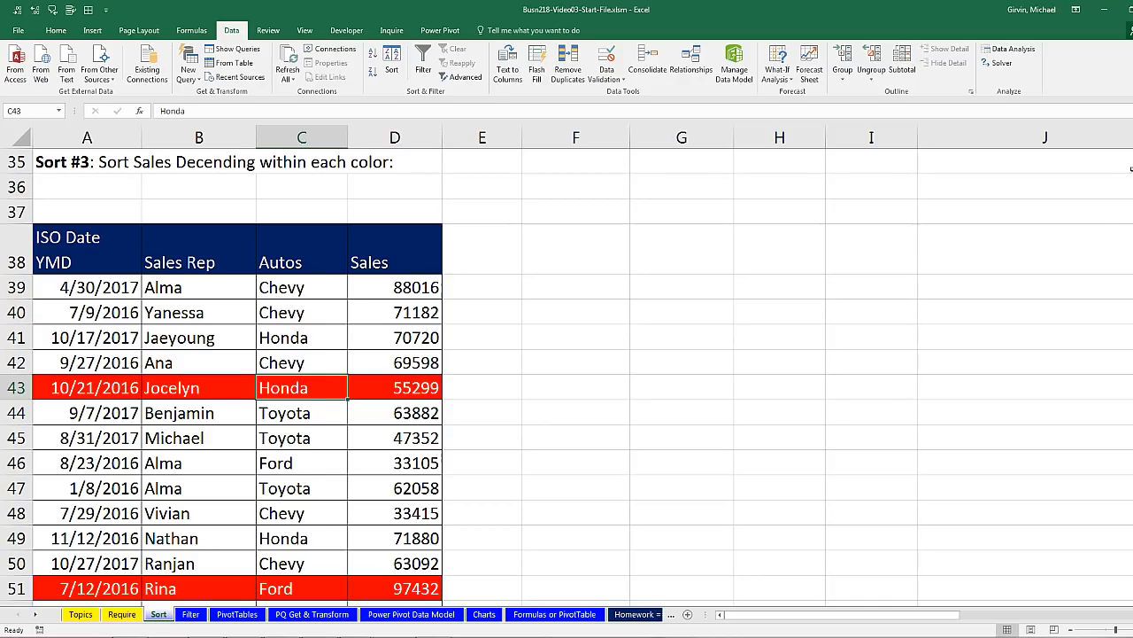
left_click(310, 309)
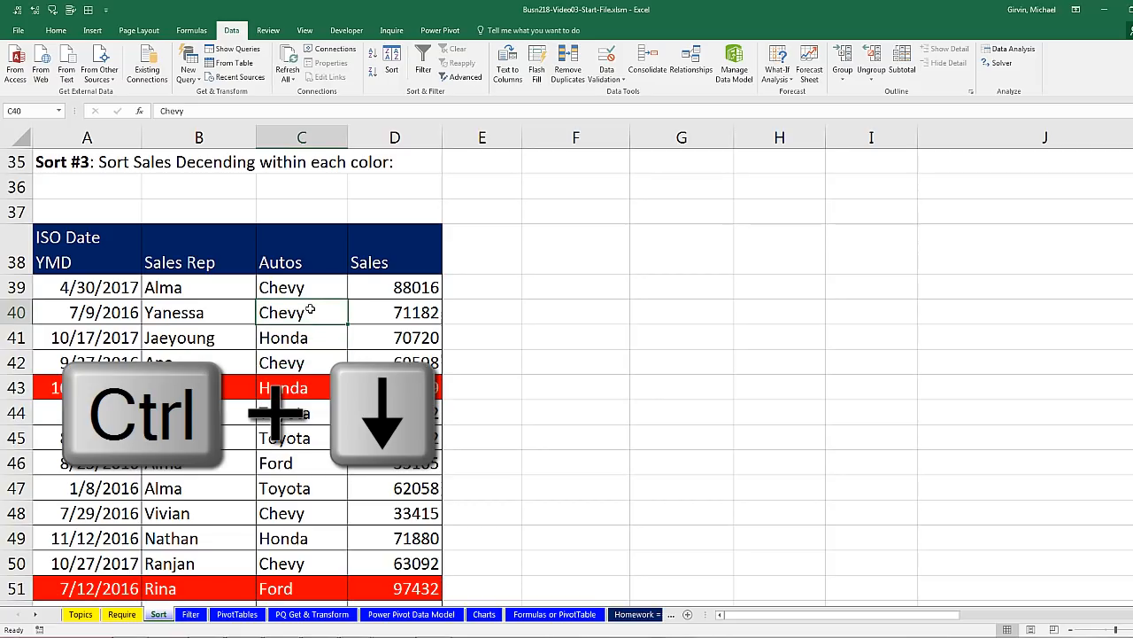
key("ctrl+Down")
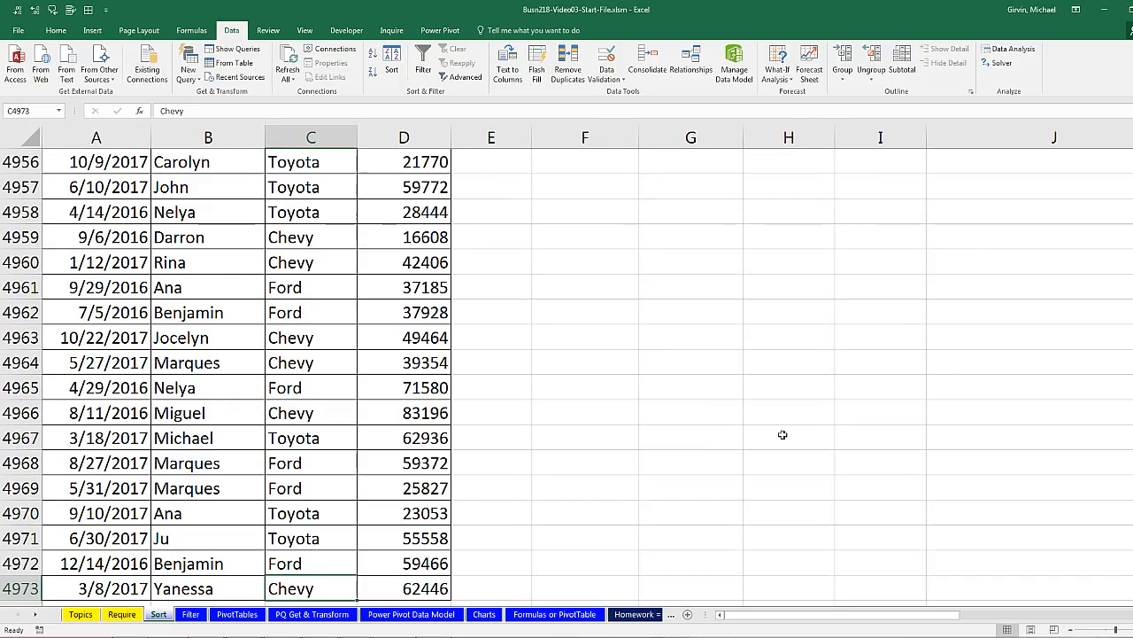
left_click_drag(1132, 588, 1132, 503)
scroll(367, 357, "up", 4)
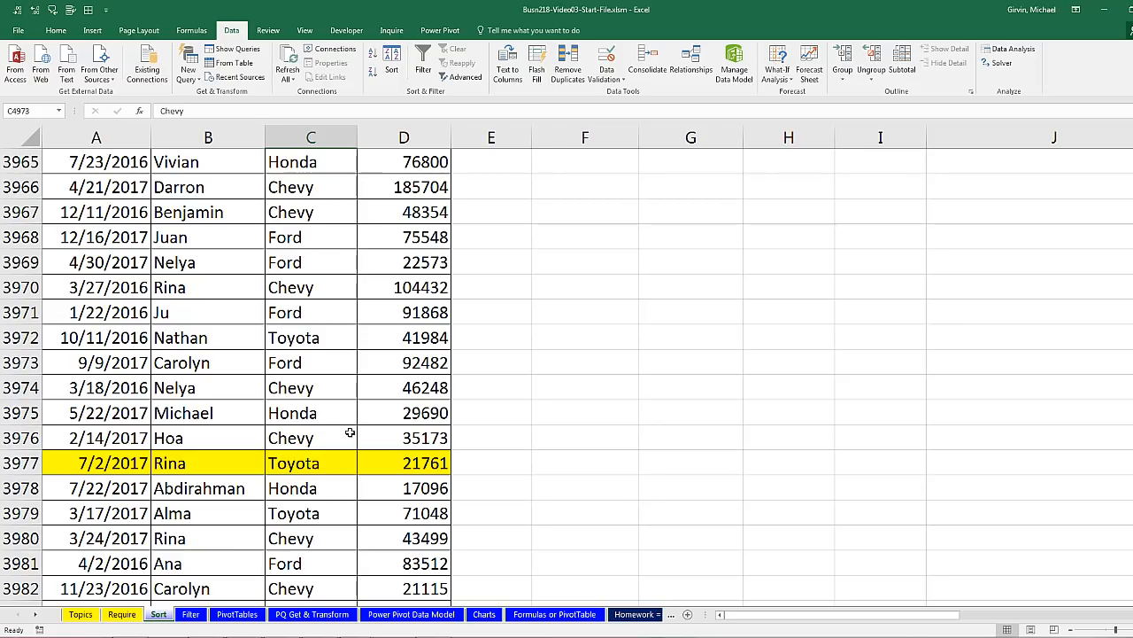
left_click(345, 368)
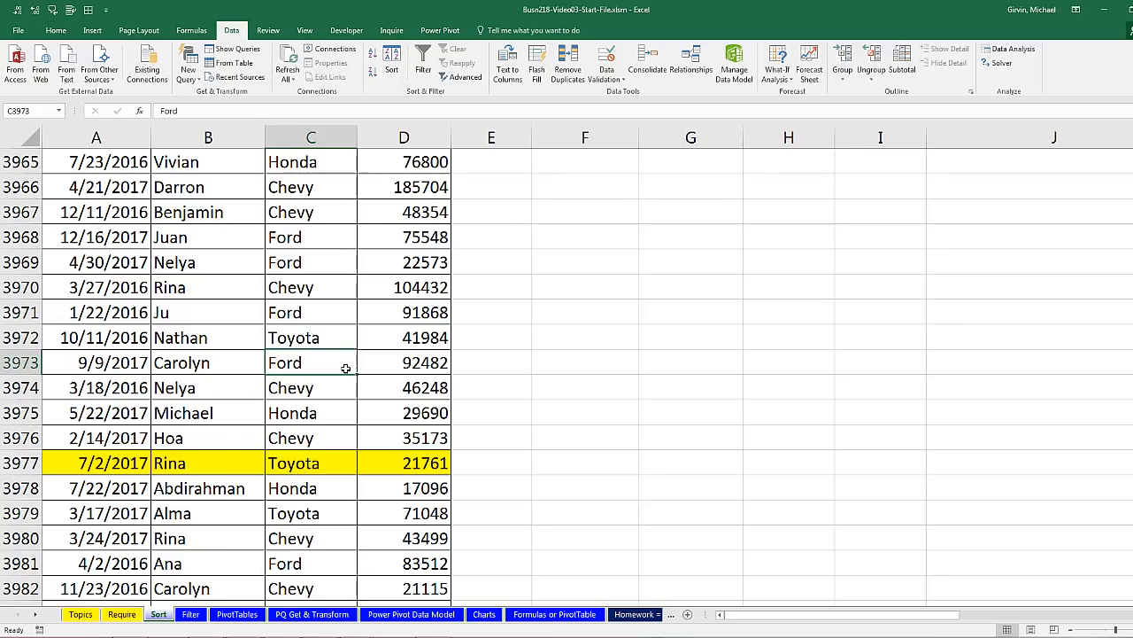
key("ctrl+Up")
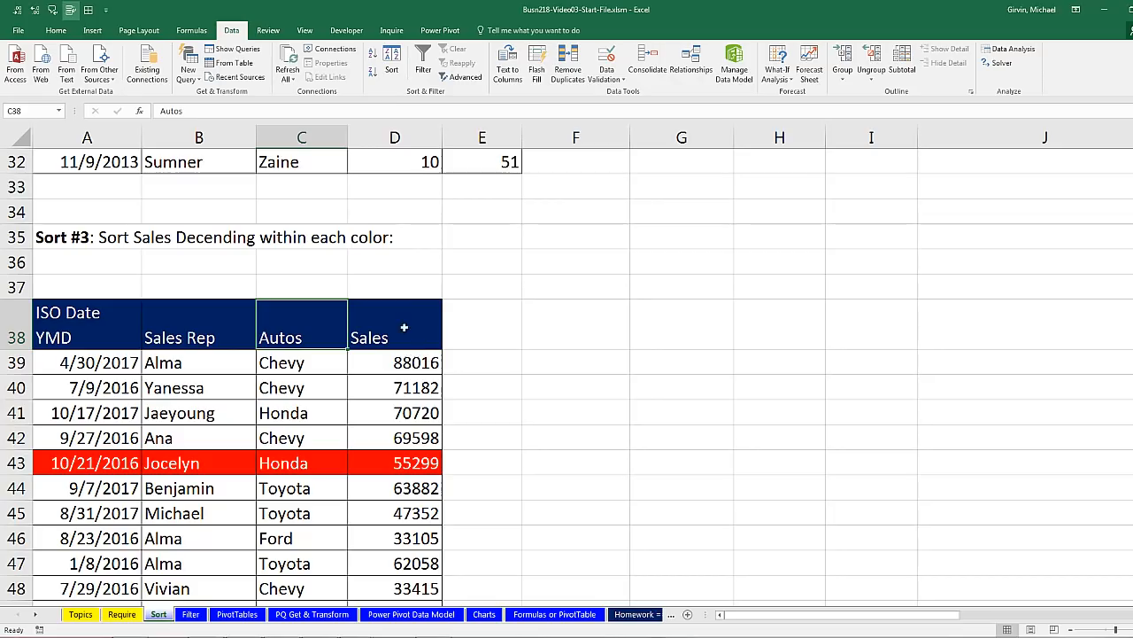
Step: Start a custom sort of the Sort #3 sales table with ISO Date YMD as the first level's column
left_click(392, 64)
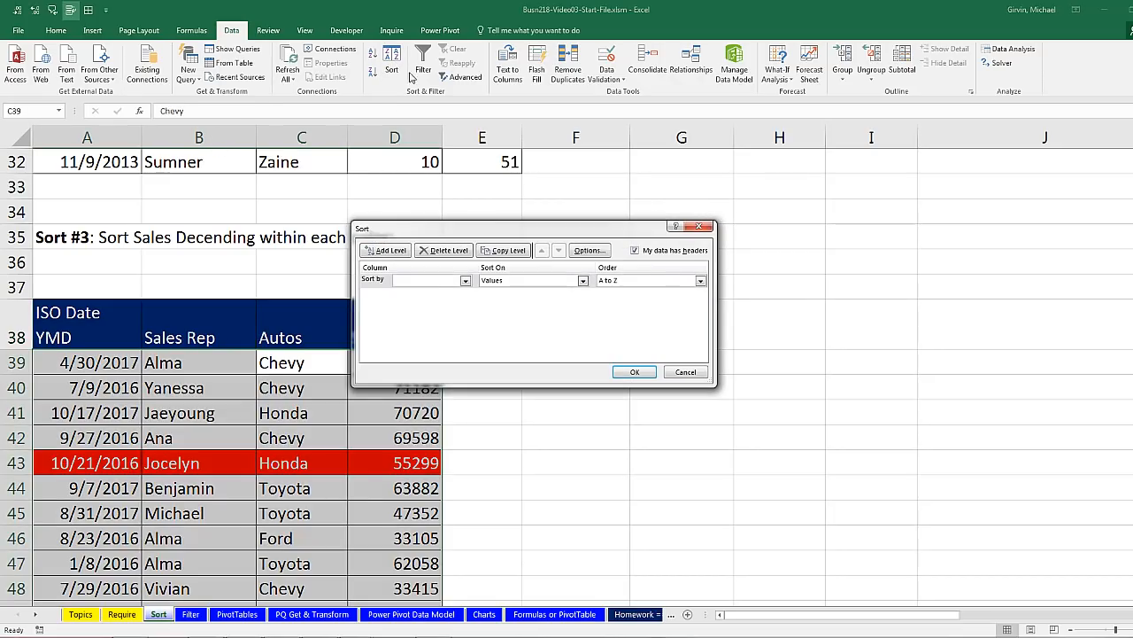
key("Escape")
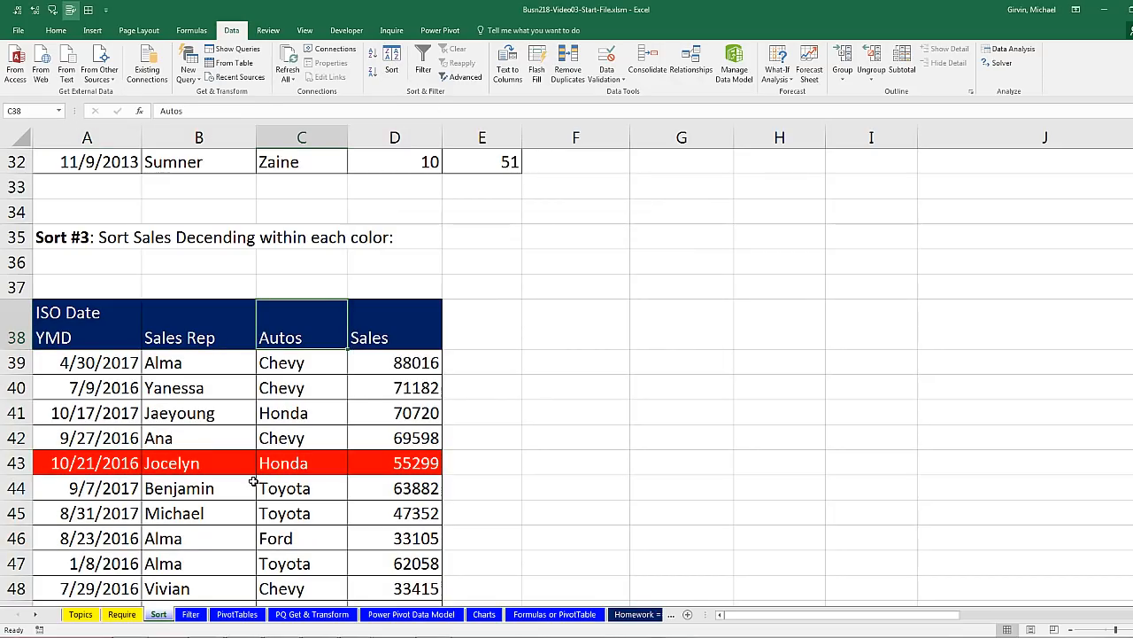
key("alt")
key("d")
key("s")
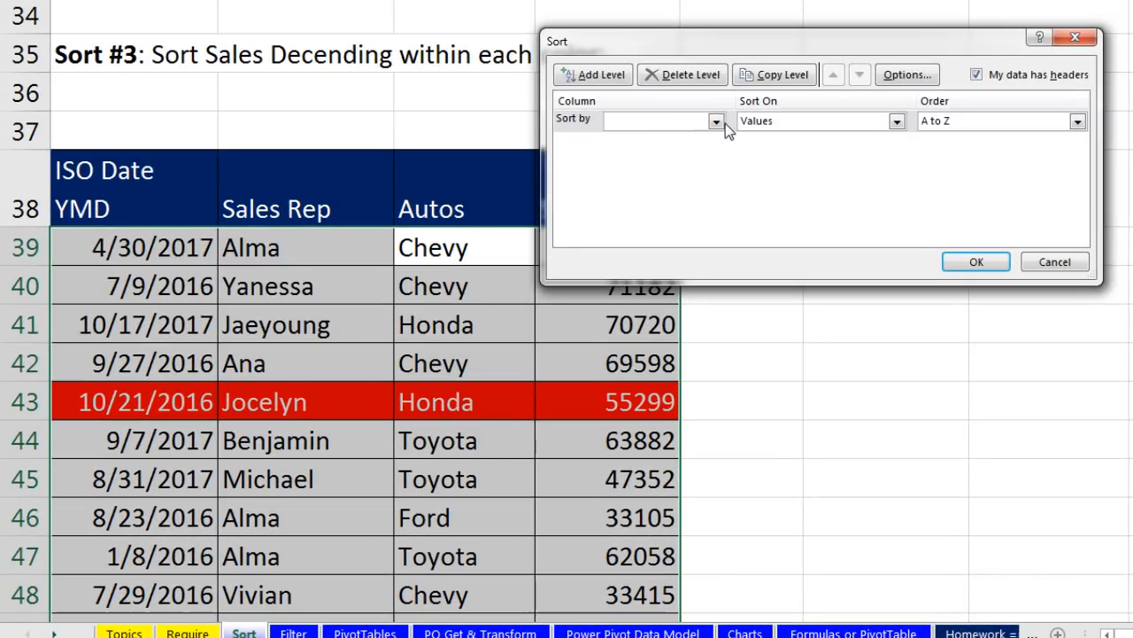
left_click(717, 122)
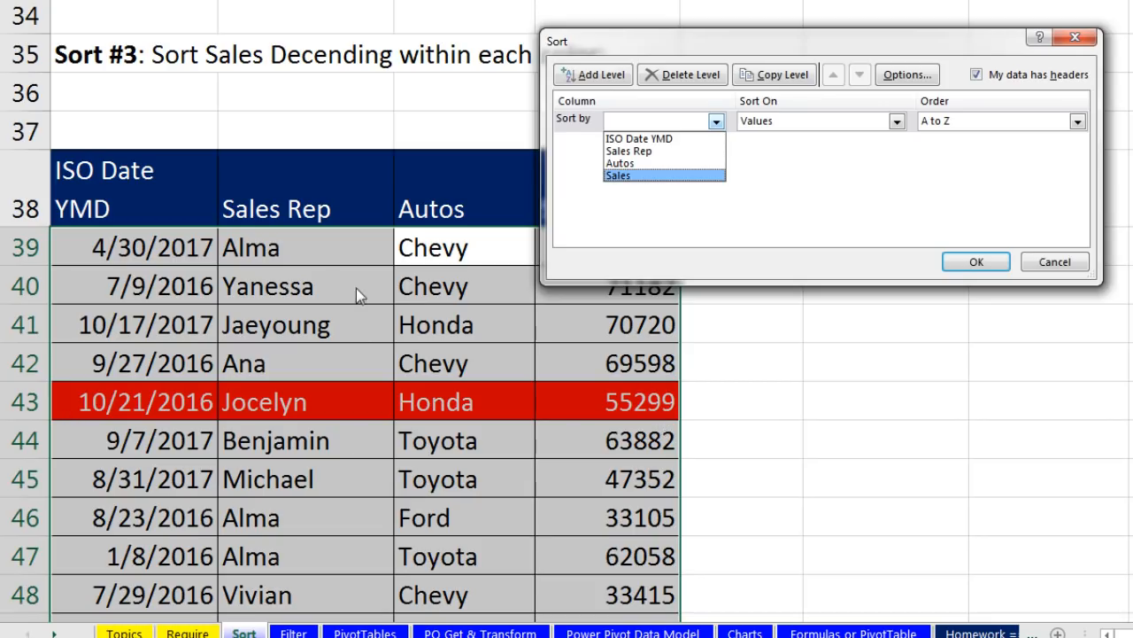
left_click(647, 139)
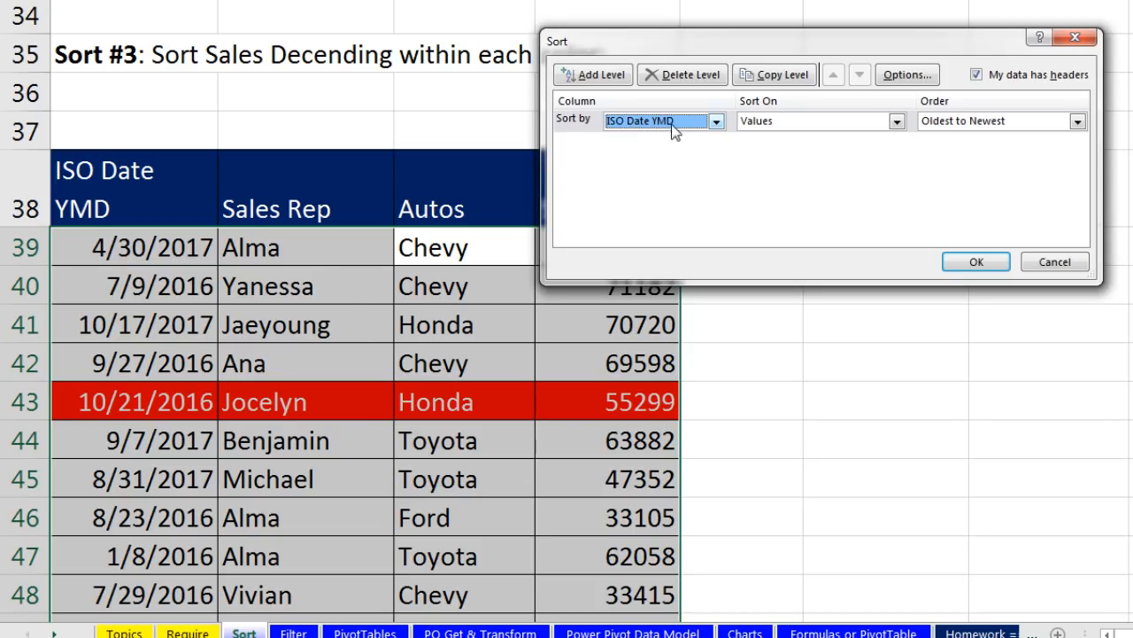
Step: Set the ISO Date YMD sort level to sort on Cell Color with red On Top
left_click(897, 122)
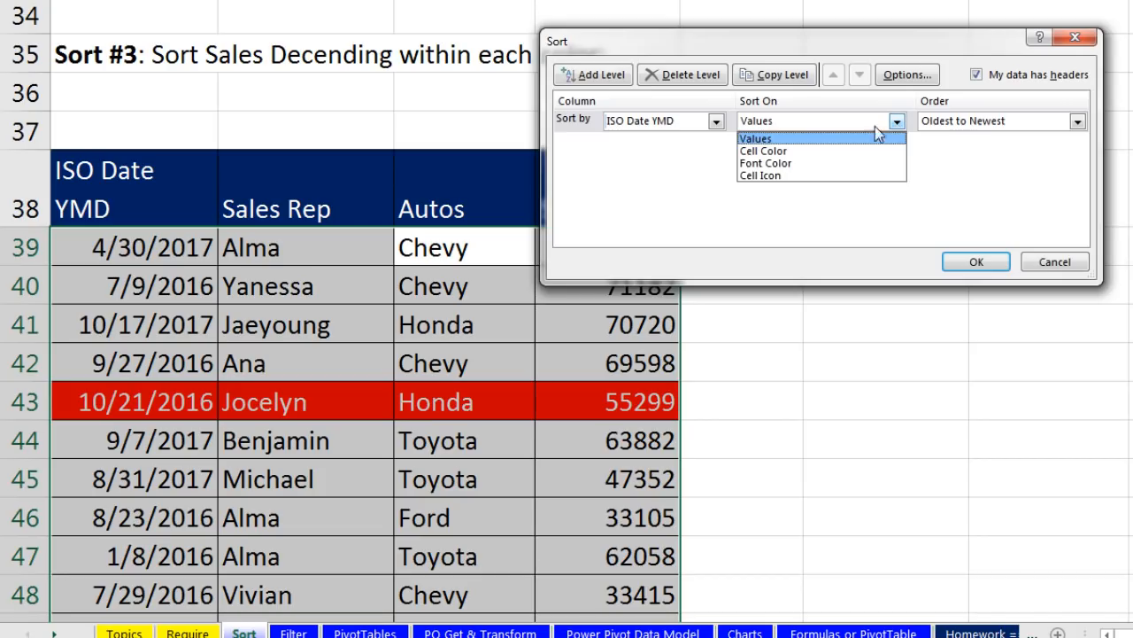
left_click(789, 149)
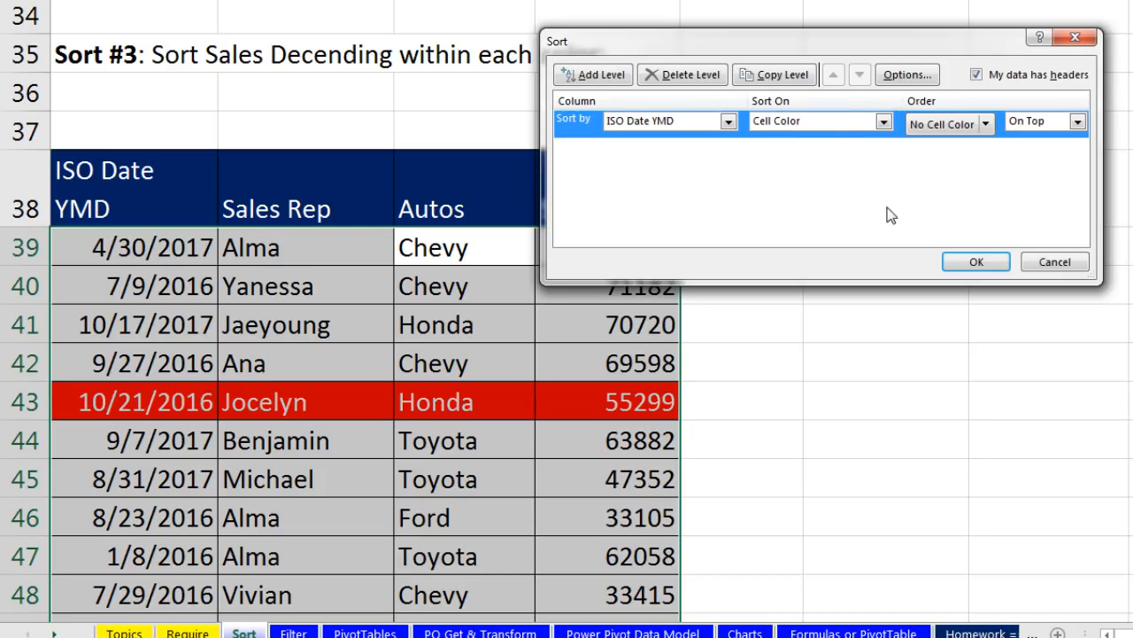
left_click(984, 125)
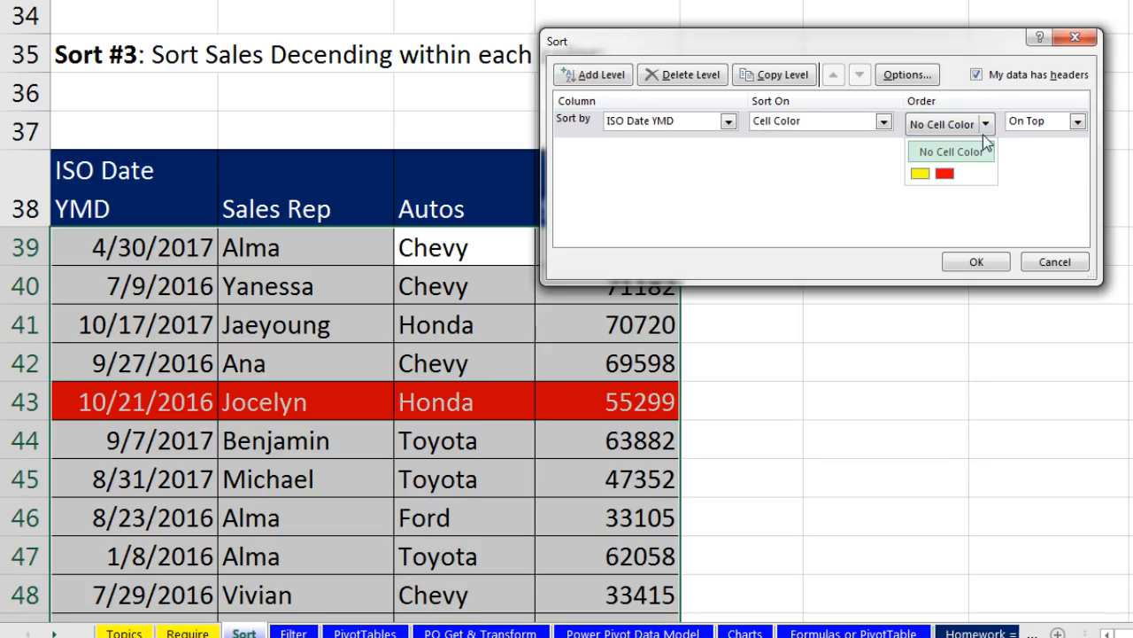
left_click(947, 172)
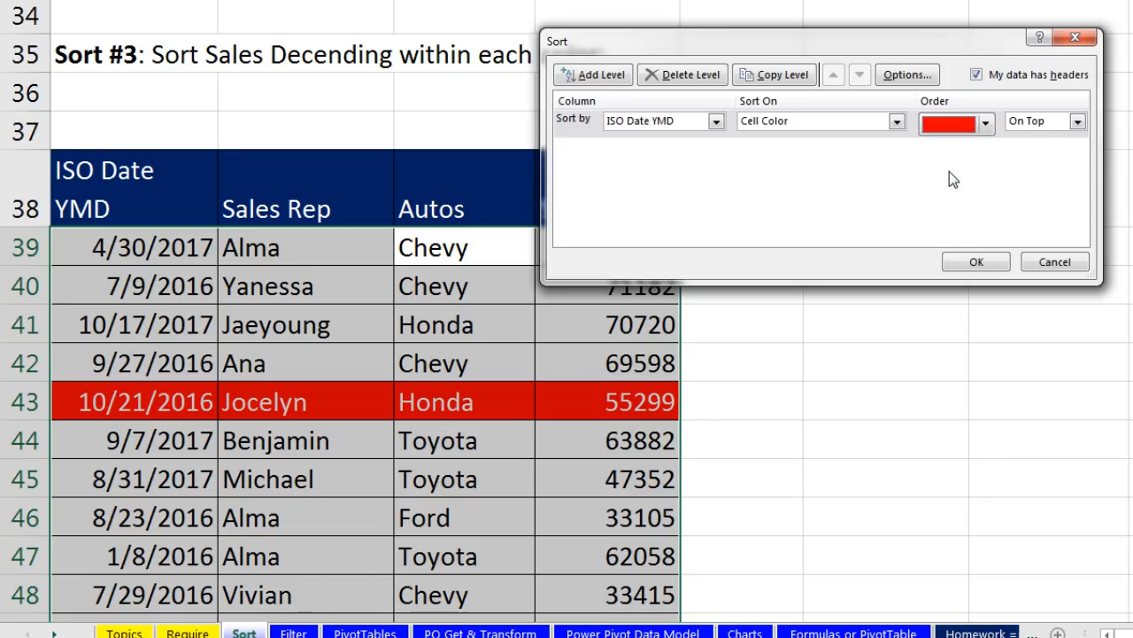
left_click(1077, 123)
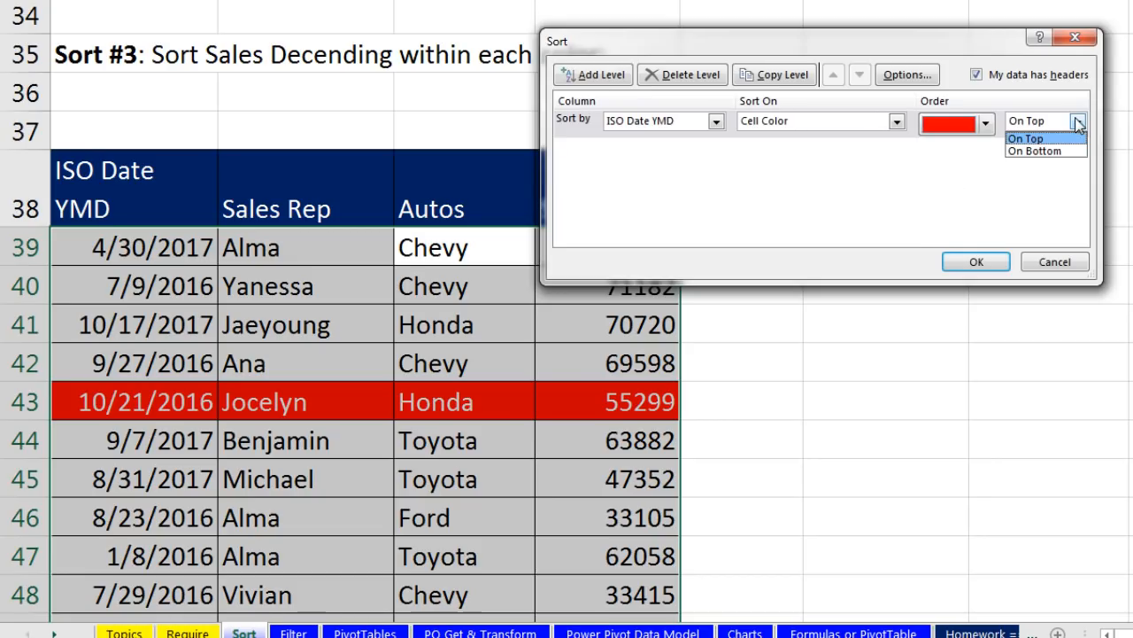
left_click(1078, 122)
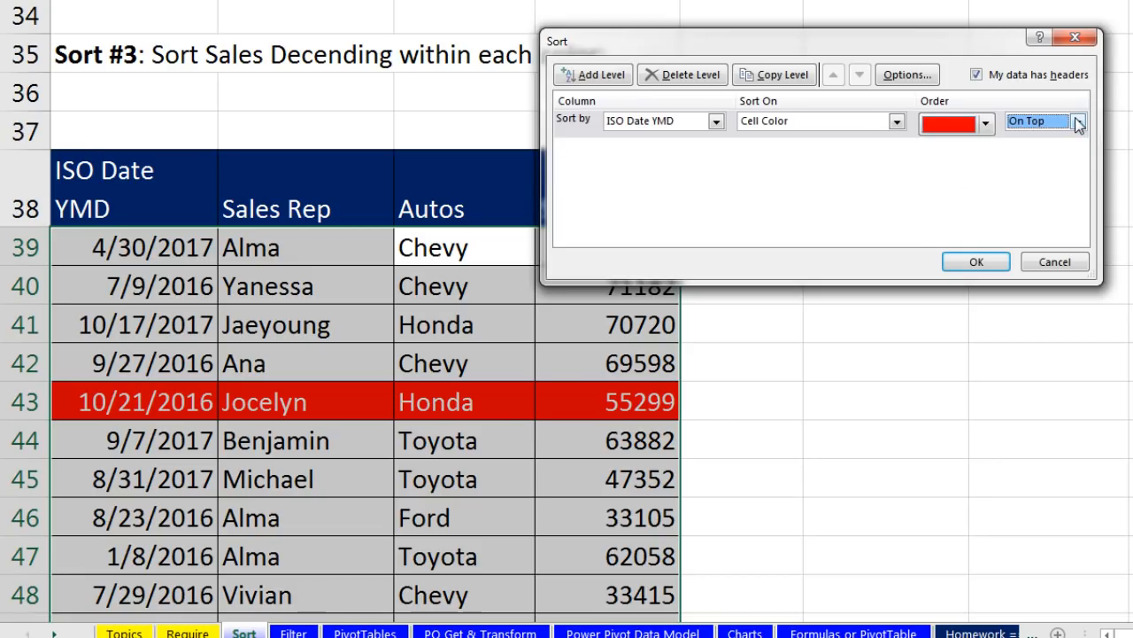
Step: Add a second sort level on ISO Date YMD by Cell Color with yellow On Top
left_click(603, 76)
left_click(716, 148)
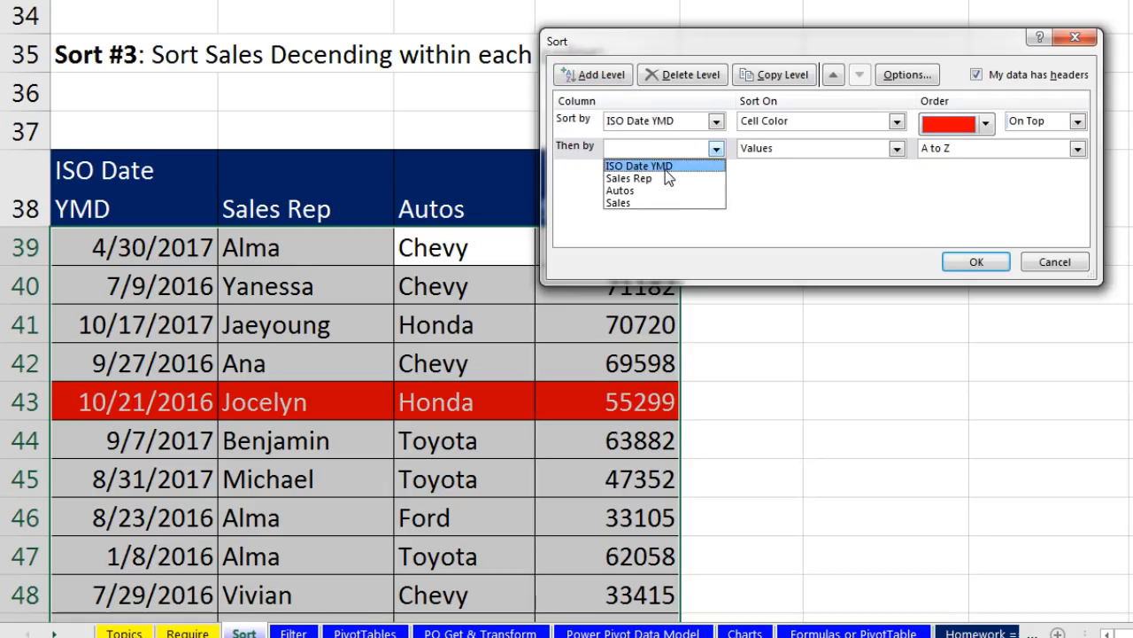
left_click(655, 160)
left_click(896, 150)
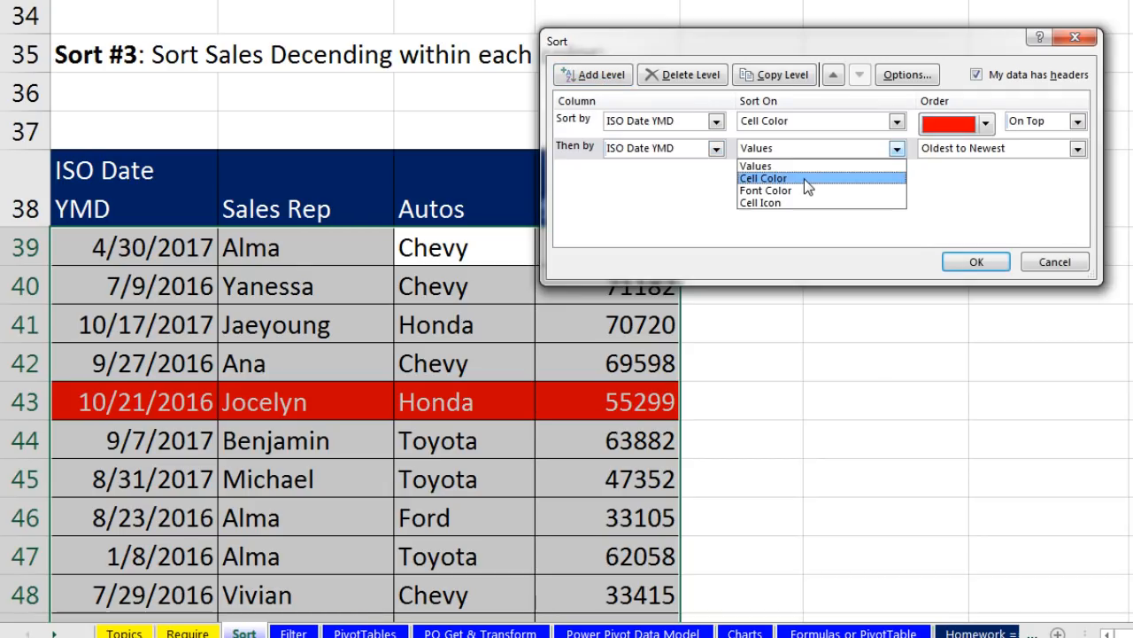
left_click(802, 176)
left_click(983, 151)
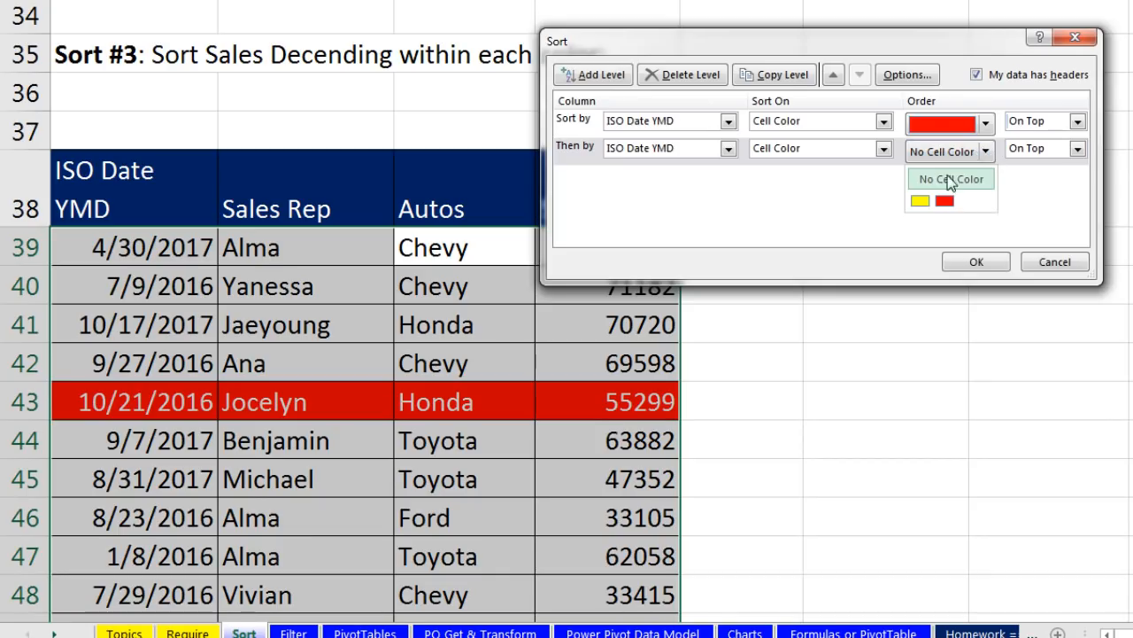
left_click(918, 204)
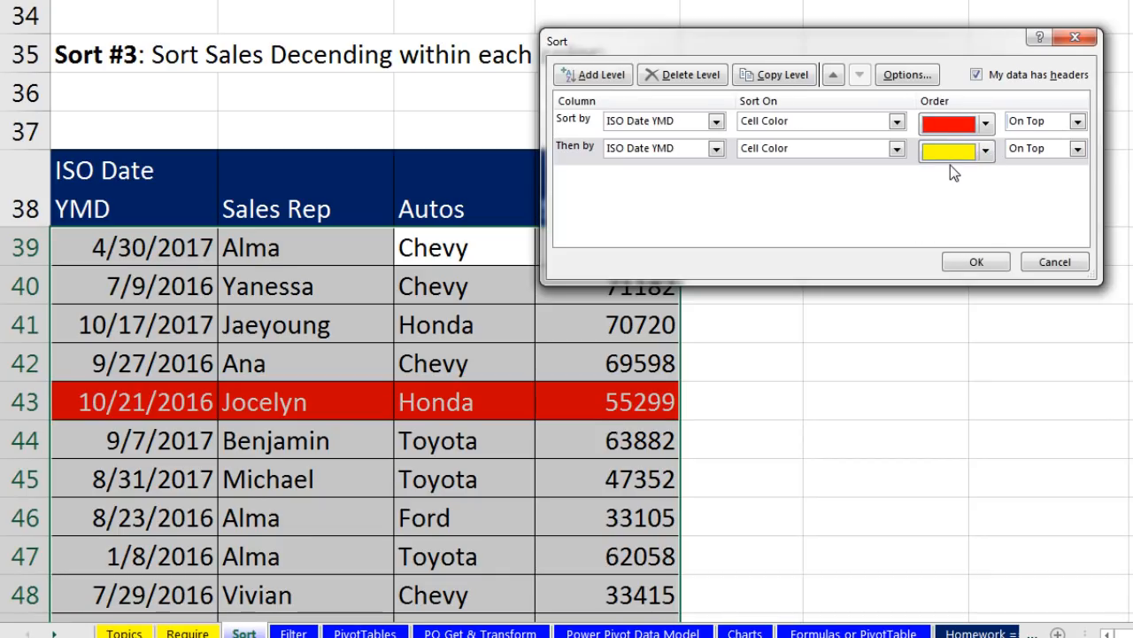
Step: Add a third sort level on Sales by Values from Largest to Smallest, and apply the three-level sort
left_click(615, 78)
left_click(715, 176)
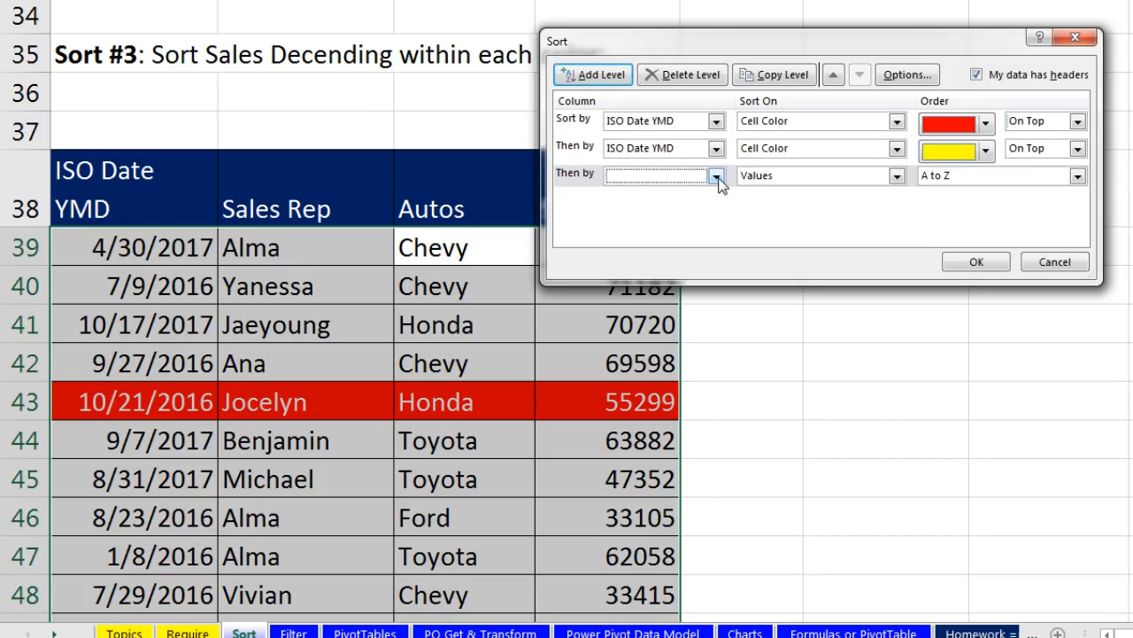
left_click(623, 230)
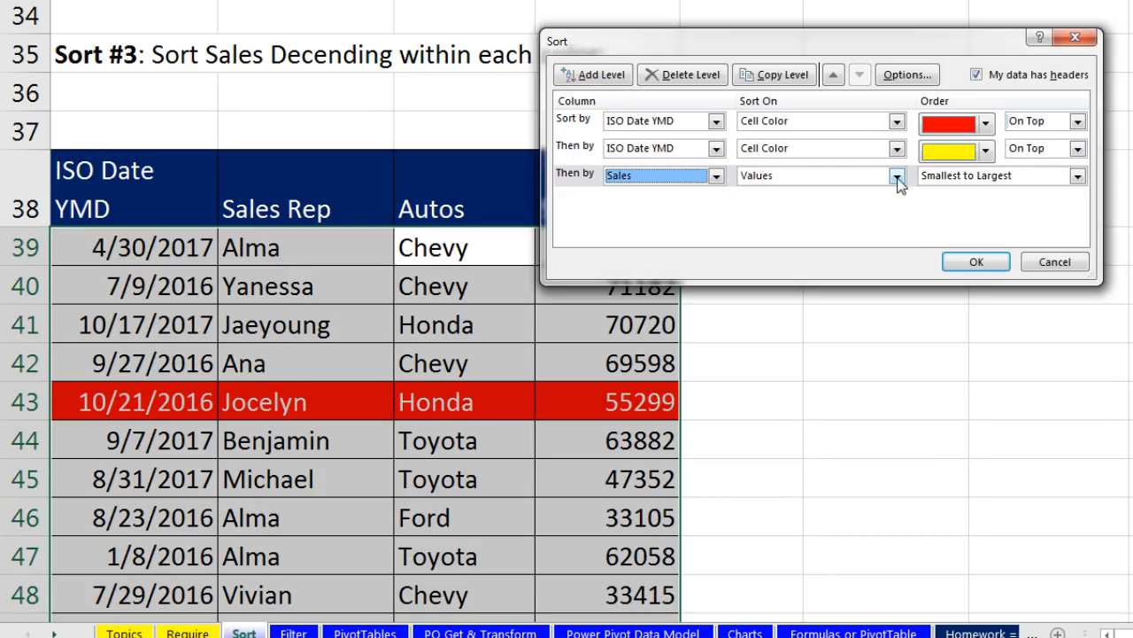
left_click(1078, 175)
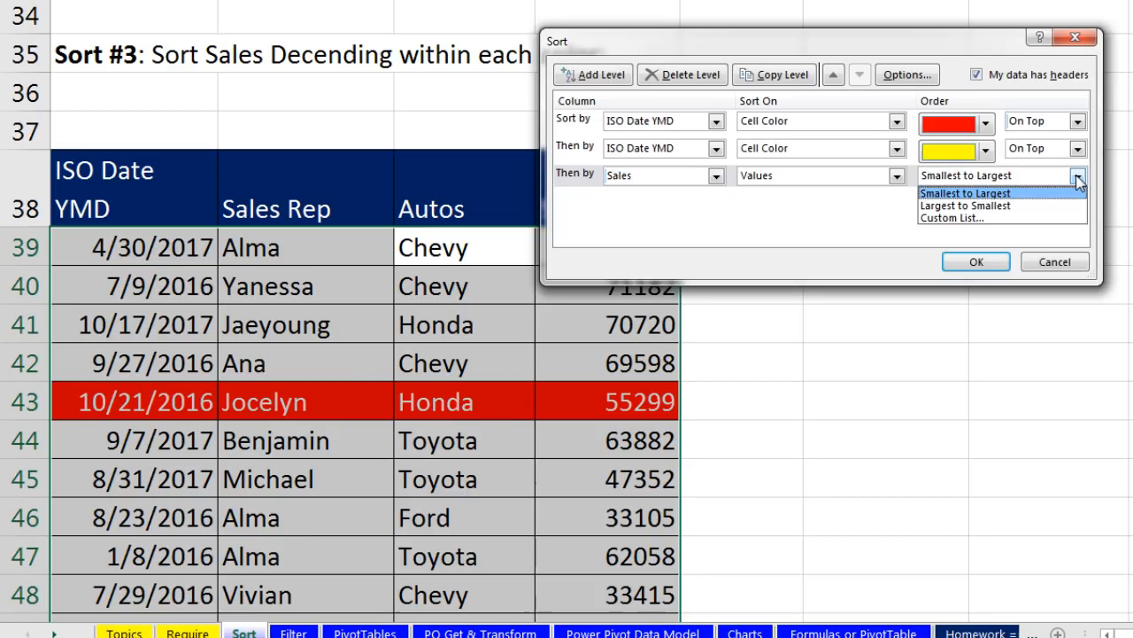
left_click(961, 206)
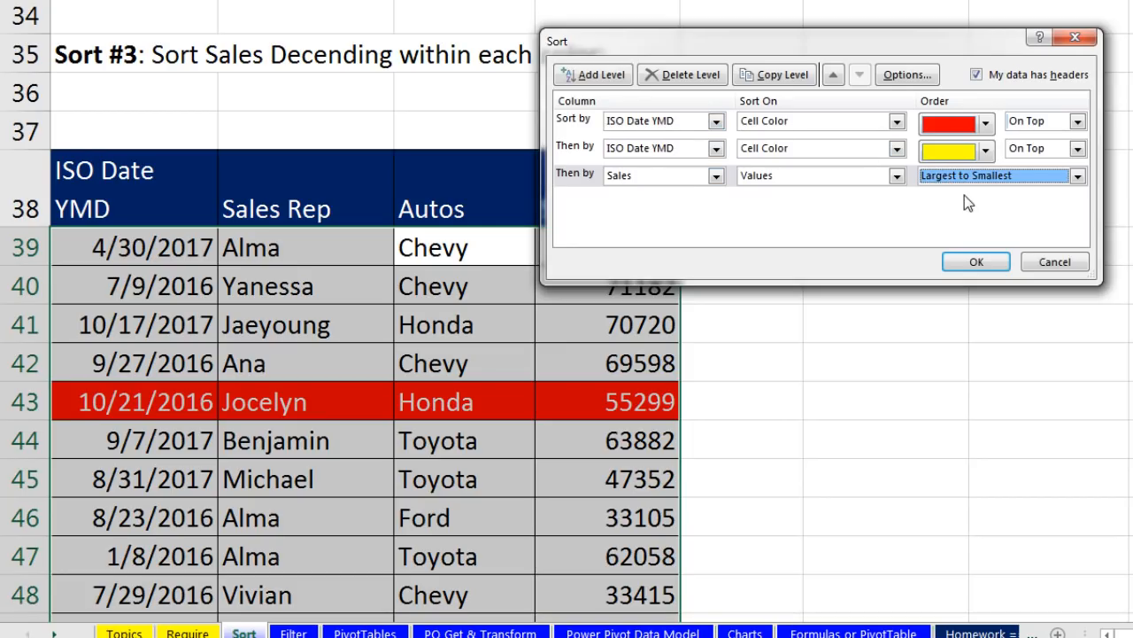
left_click(974, 262)
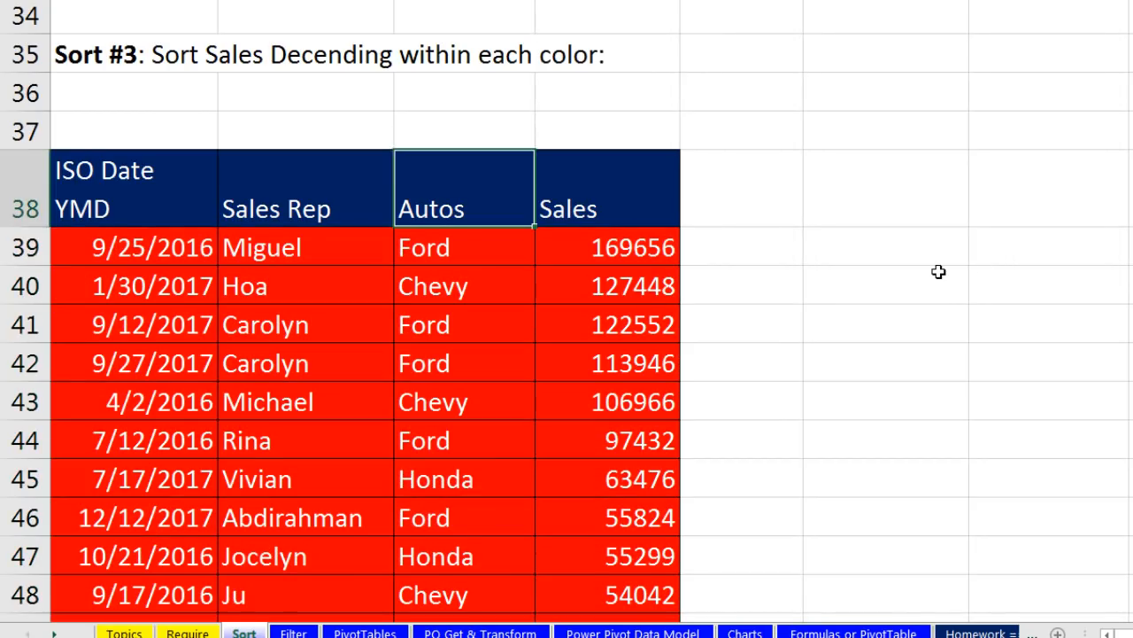
Step: Check the Sort #3 sales table for the order of its color groups and the Sales order within each
scroll(938, 272, "down", 1)
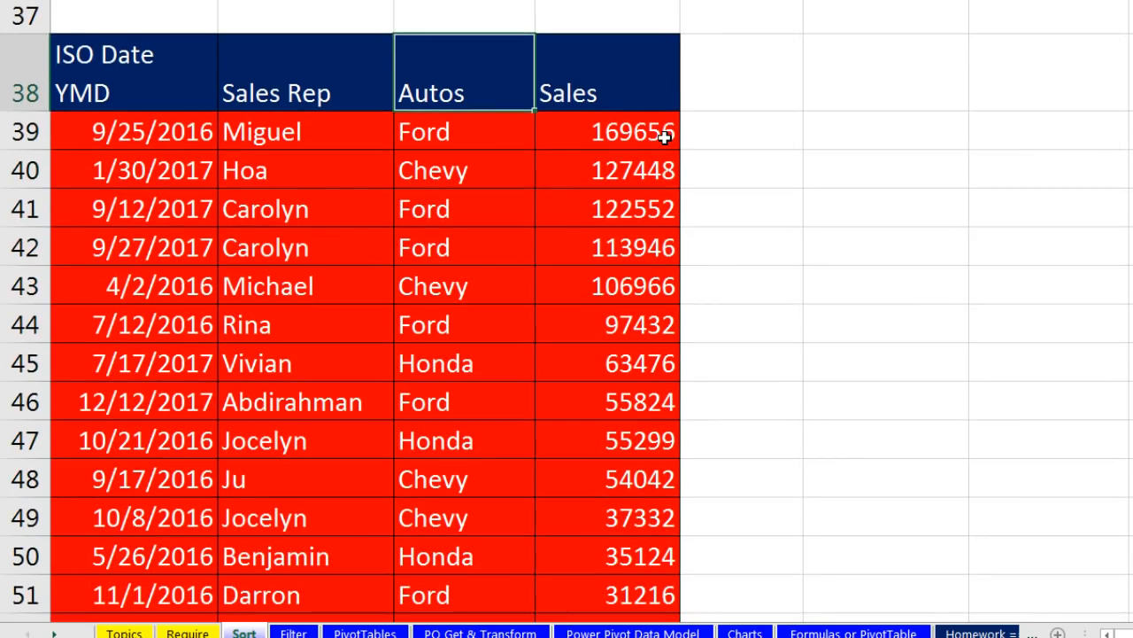
scroll(662, 140, "down", 2)
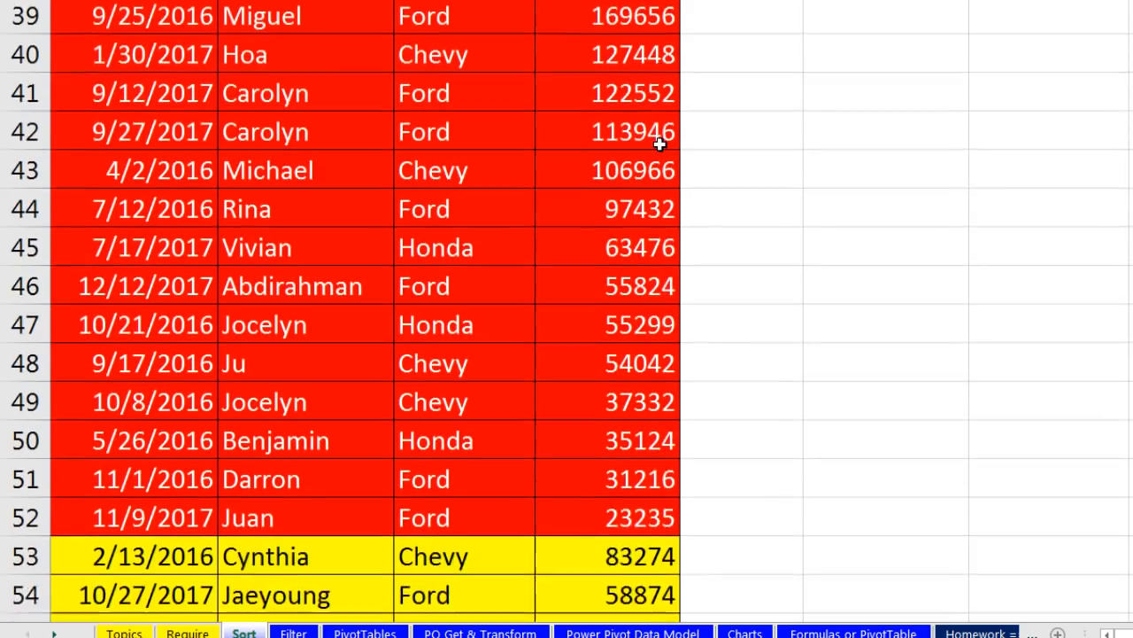
scroll(668, 364, "down", 1)
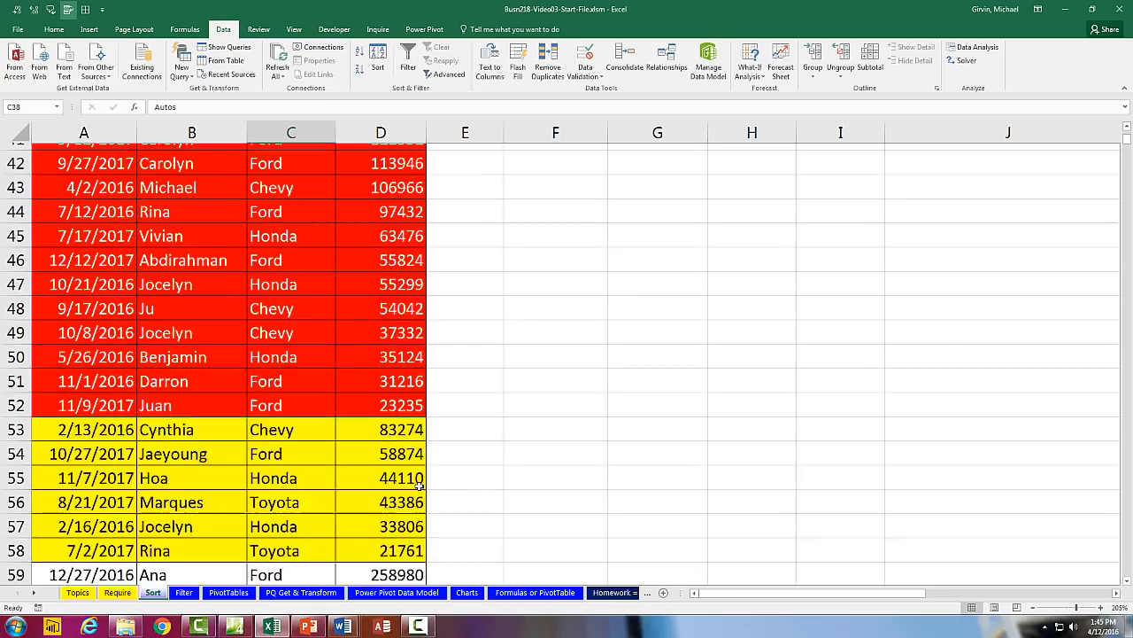
scroll(420, 485, "up", 14)
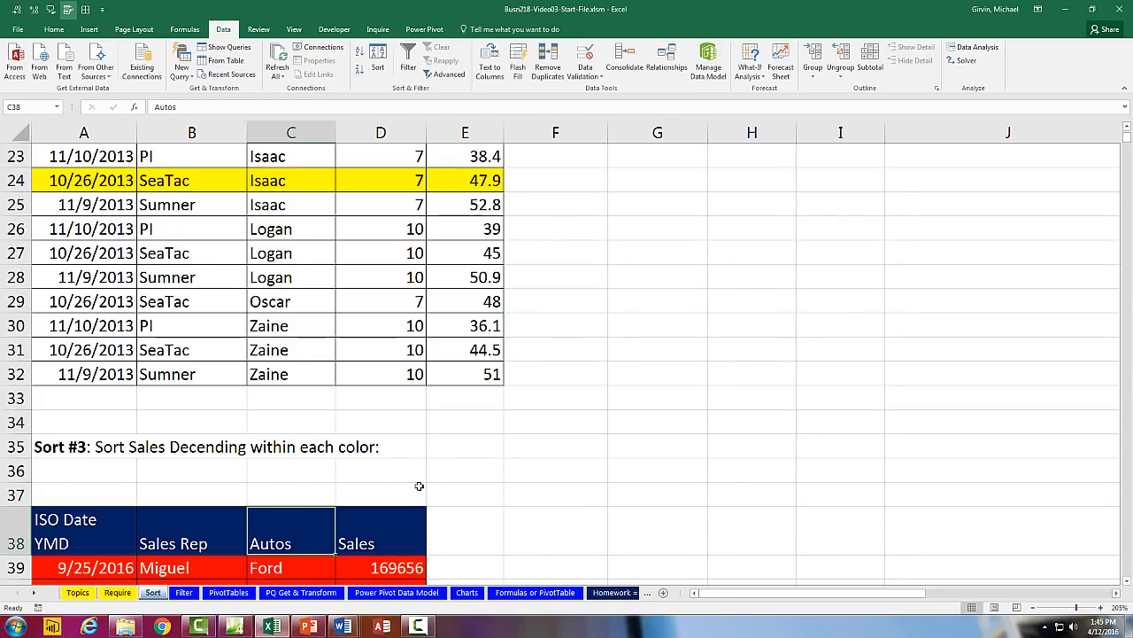
Step: Examine the mixed-data A to Z sort notes in column K and the Sort #4 Values list in K11:K22
left_click_drag(731, 594, 961, 615)
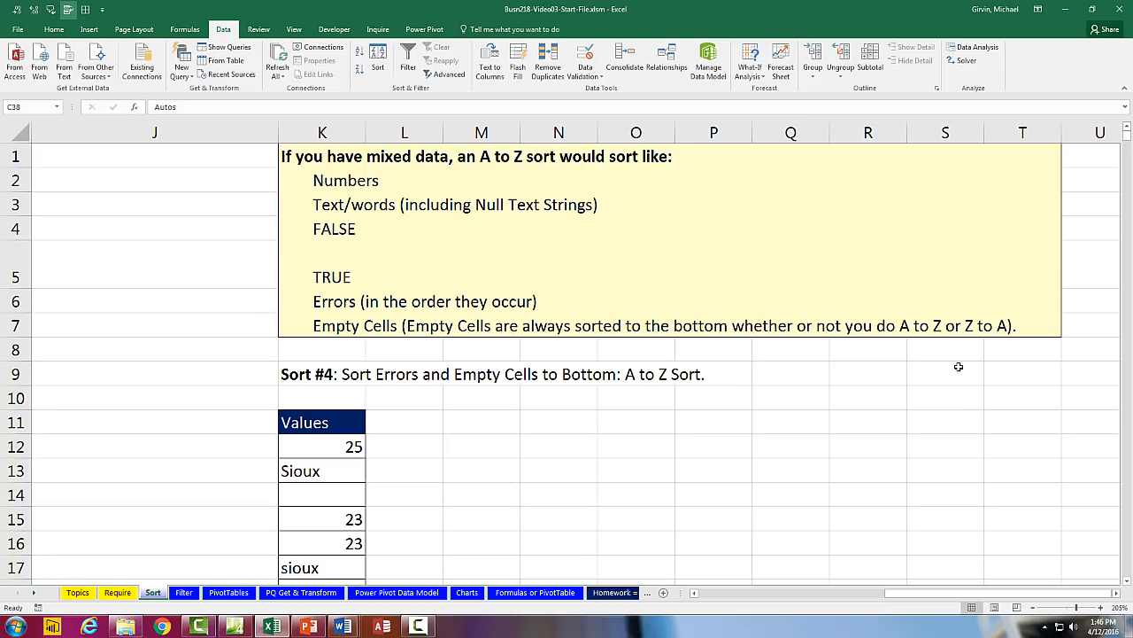
scroll(835, 423, "down", 2)
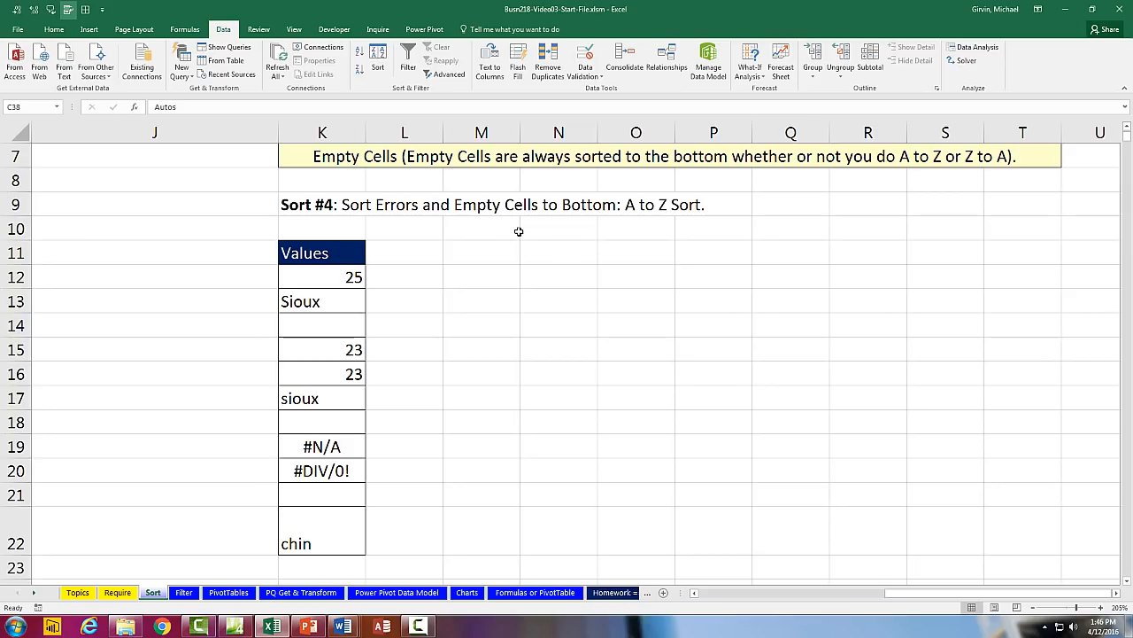
left_click(354, 276)
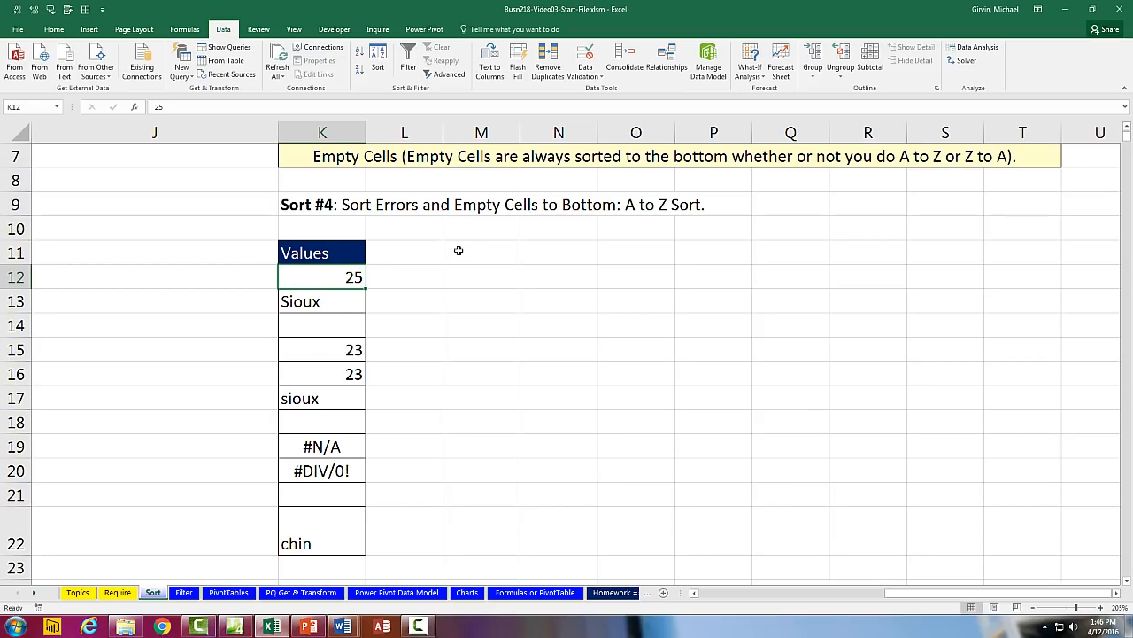
left_click(332, 327)
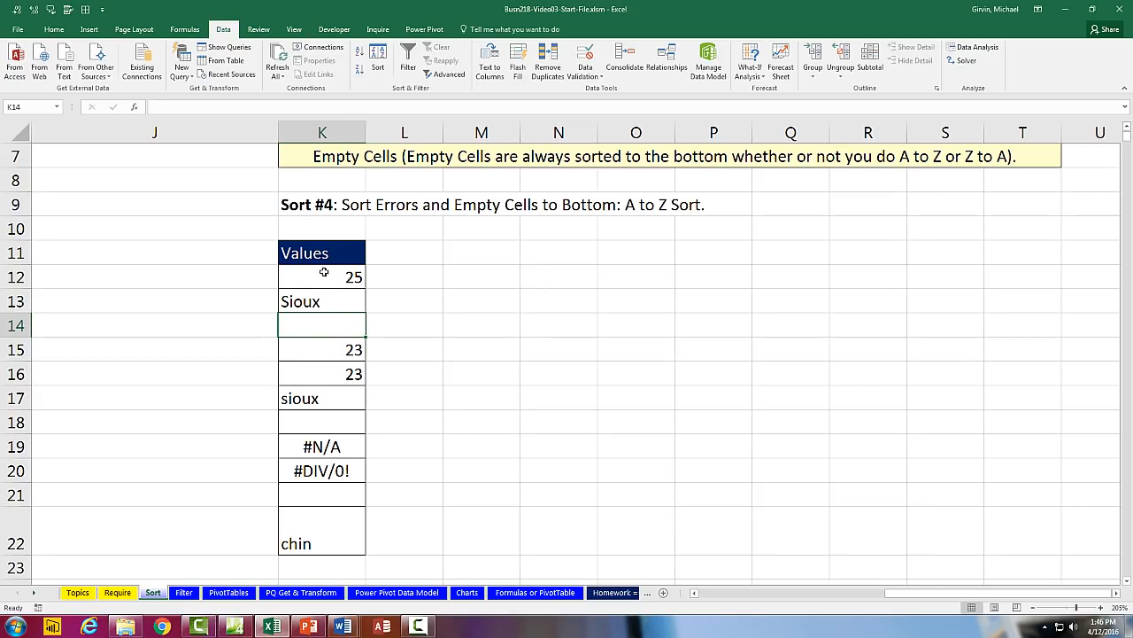
left_click_drag(321, 258, 338, 539)
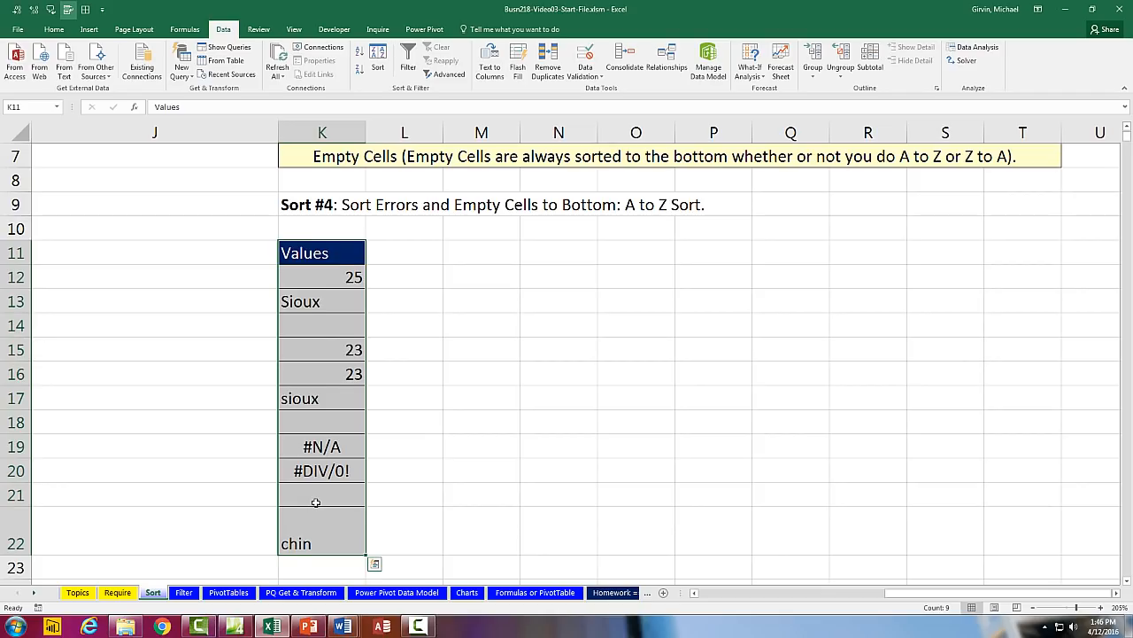
Step: Move the last Values entry from K22 to K24, and enter TRUE in K22 and FALSE in K23
left_click(350, 536)
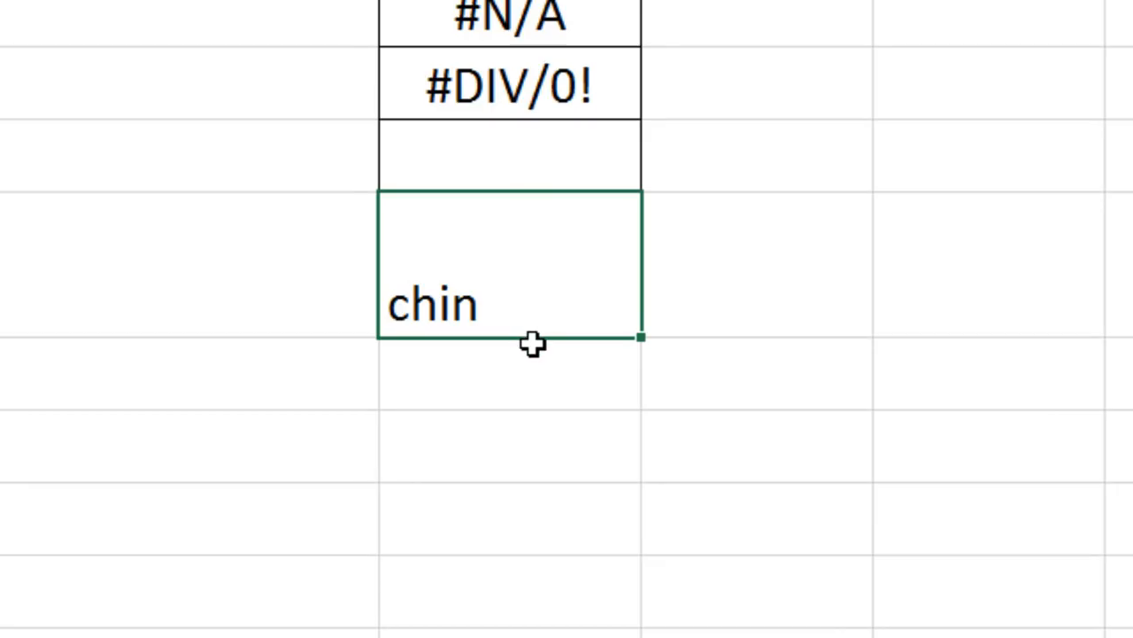
left_click_drag(529, 342, 530, 464)
left_click(555, 241)
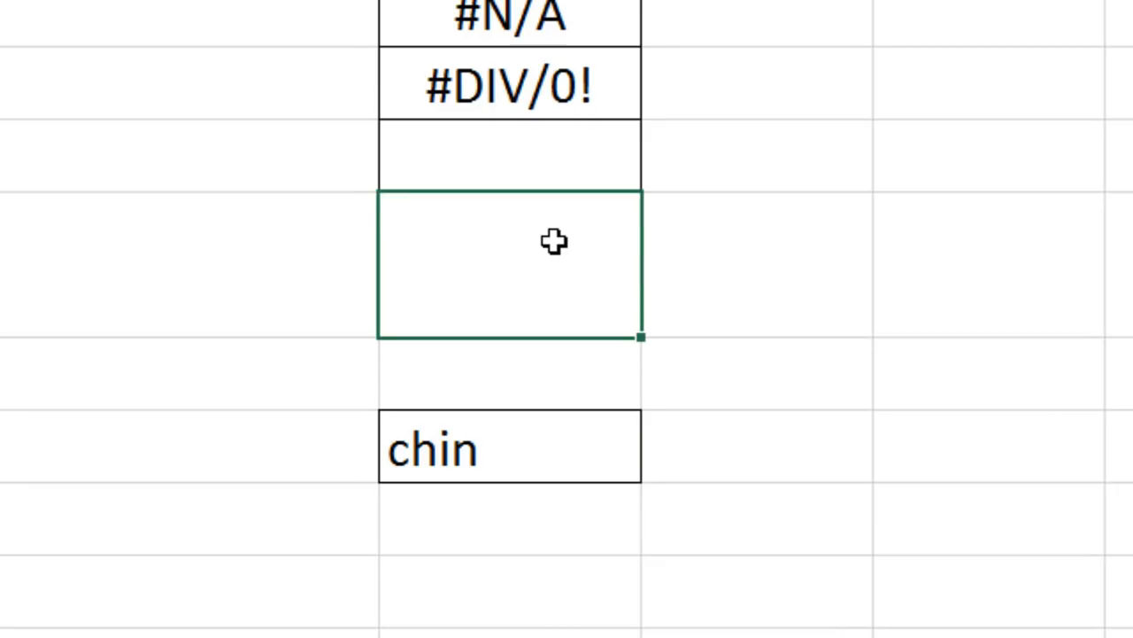
type("Tru")
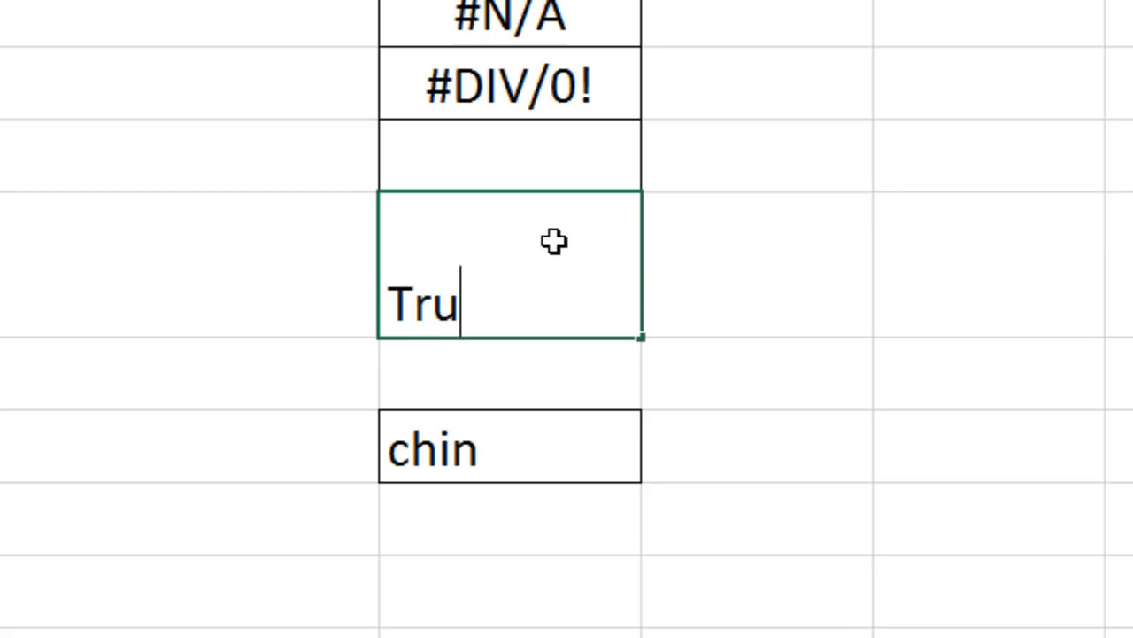
type("e")
key("Return")
type("false")
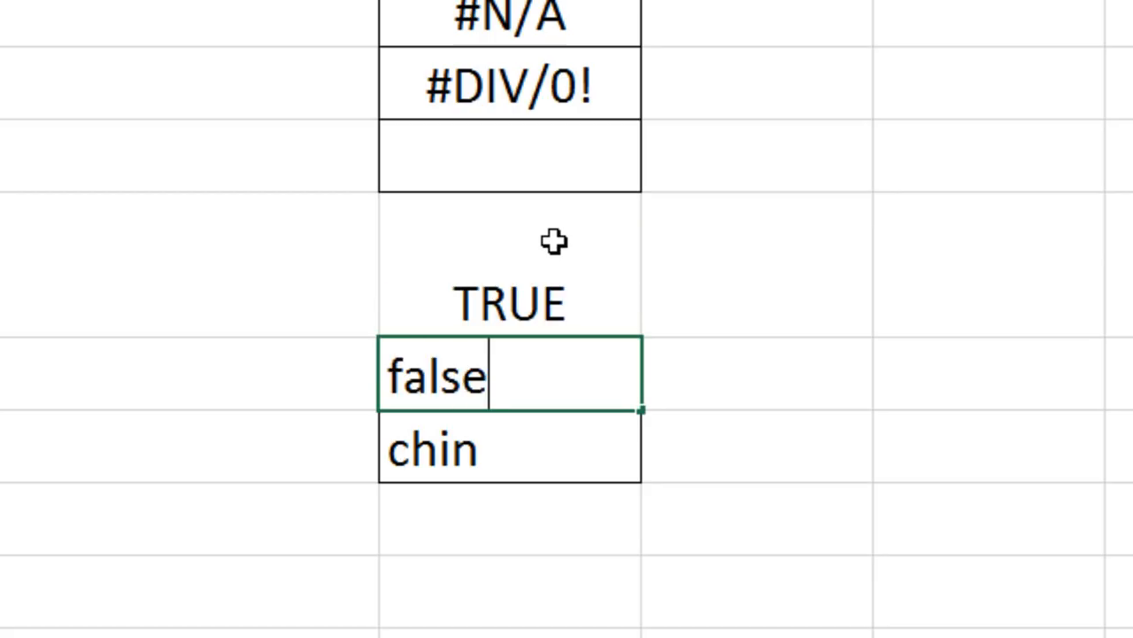
key("Return")
Step: Add borders to K21:K24 and sort the Values list in K11:K24 from A to Z
left_click_drag(546, 150, 600, 445)
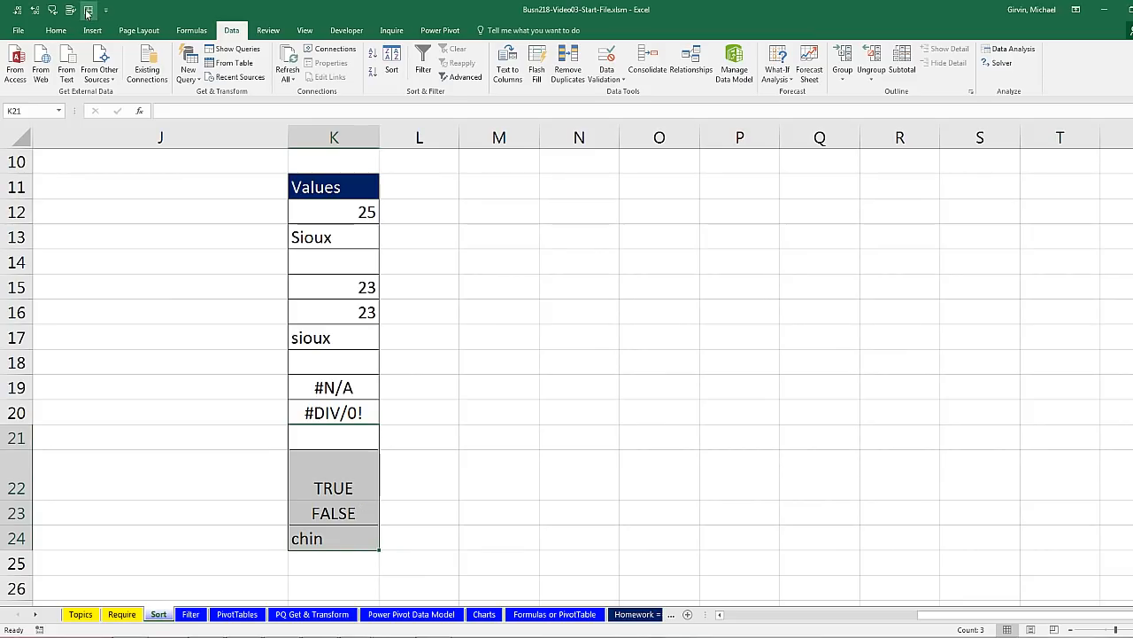
left_click_drag(328, 187, 342, 536)
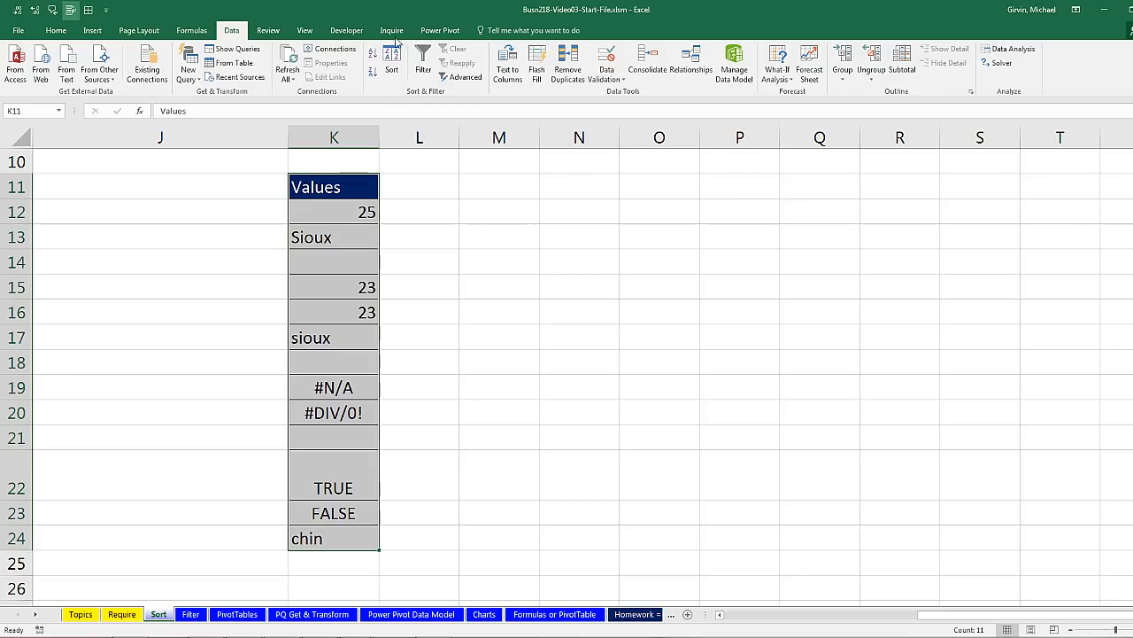
left_click(372, 56)
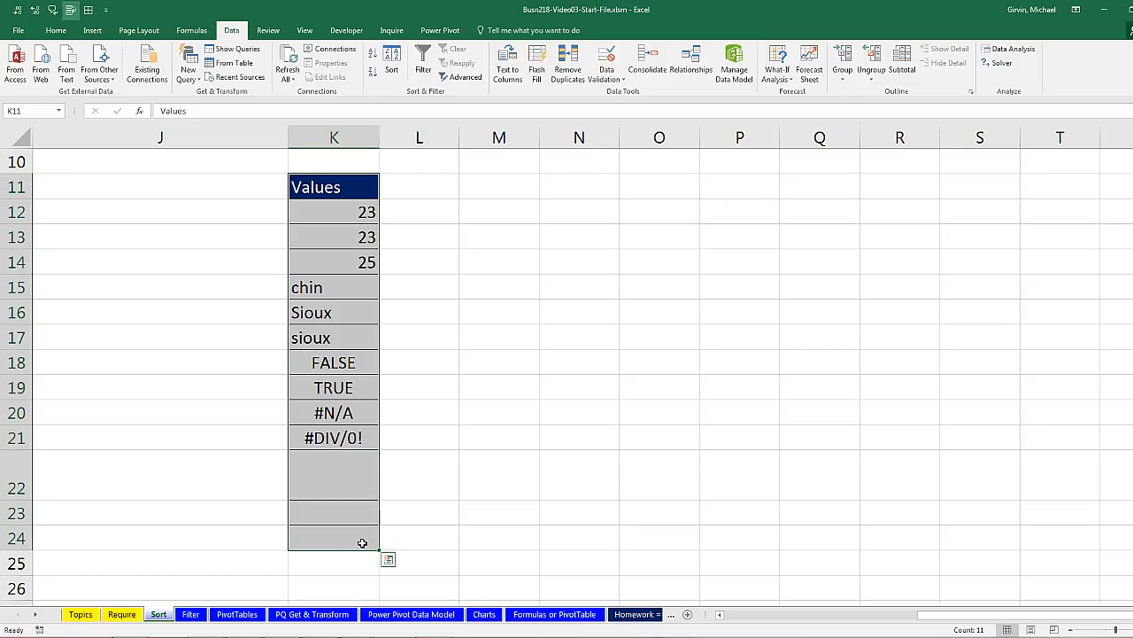
scroll(449, 470, "up", 3)
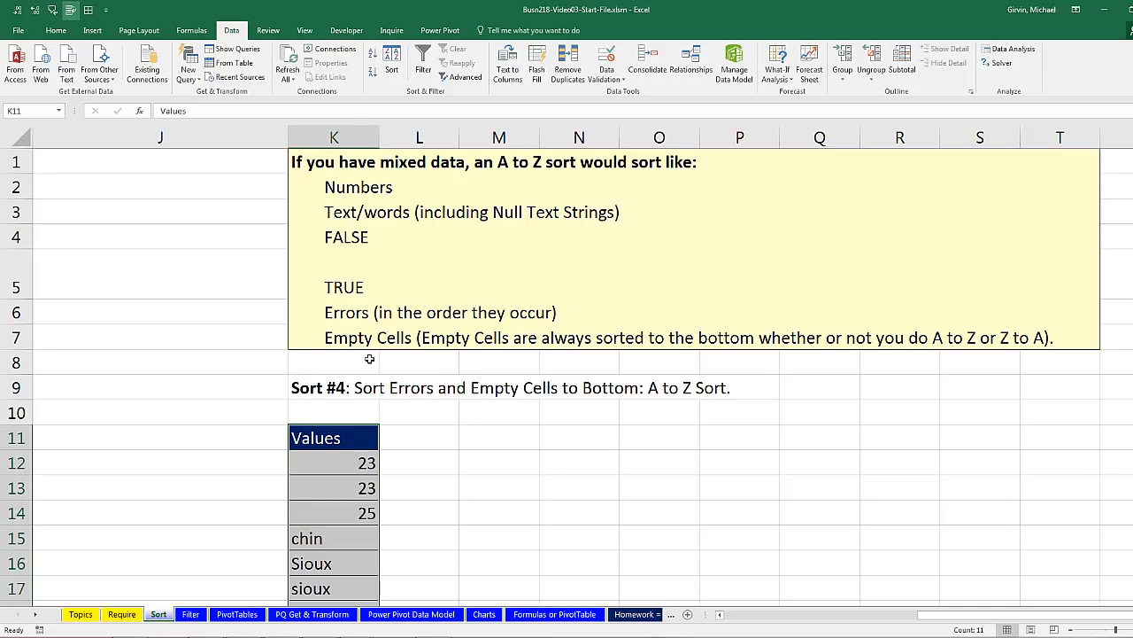
Step: Go to the Filter sheet and select cell C17 in the Autos column of its sales table
left_click(191, 613)
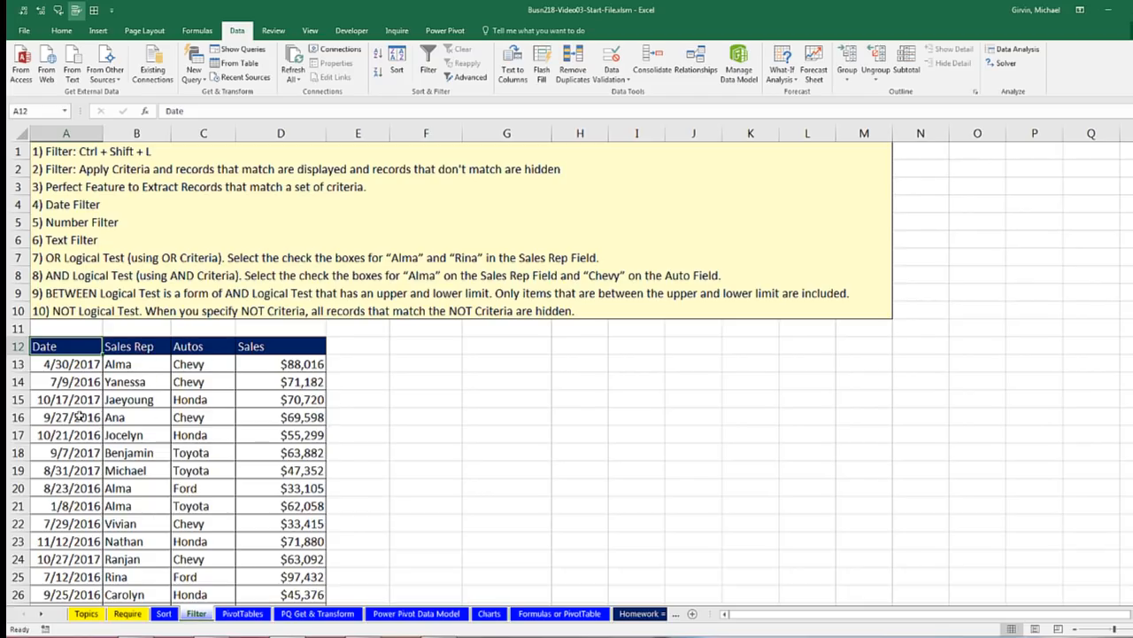
left_click(141, 417)
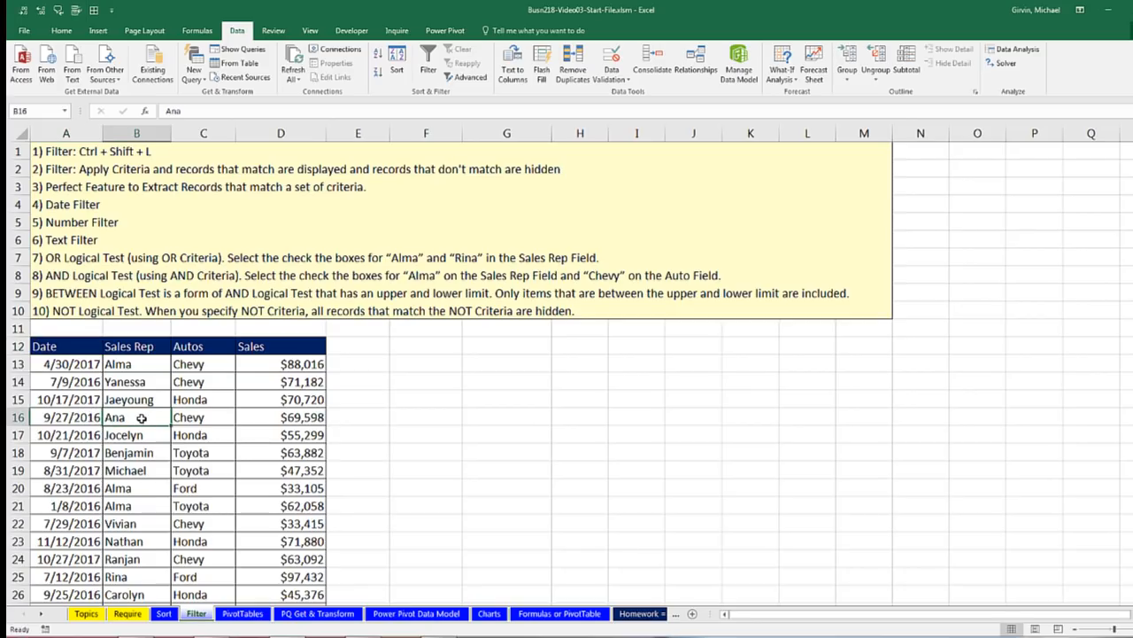
left_click(203, 436)
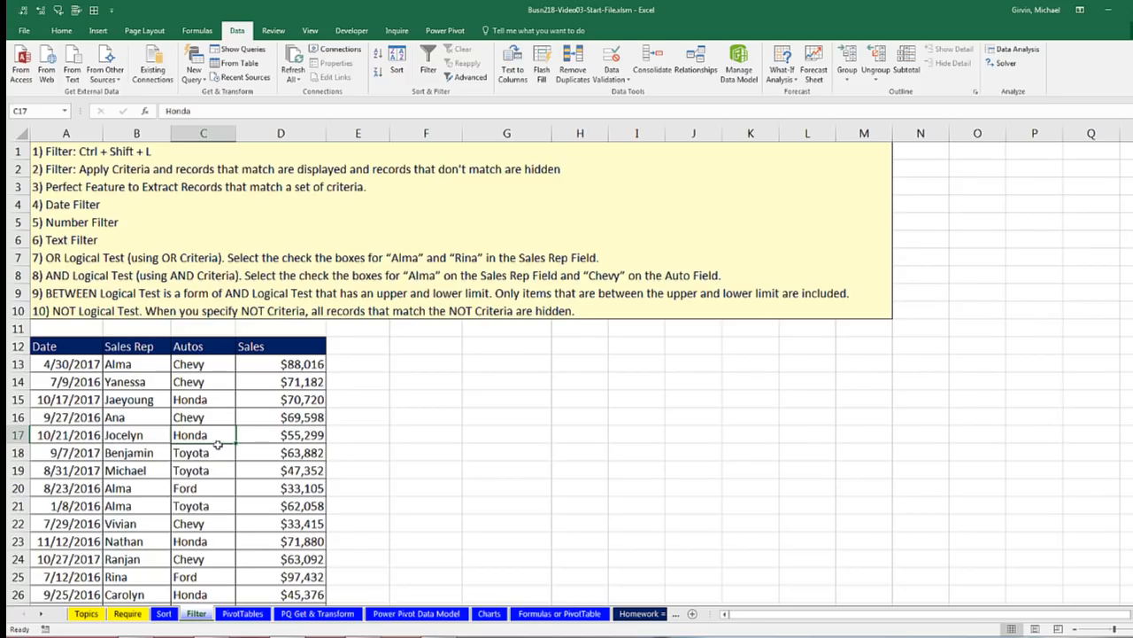
Step: Select the records in rows 13, 14, 16 and 18 to 22 of the sales table together
left_click_drag(41, 418, 141, 417)
left_click_drag(206, 401, 45, 360)
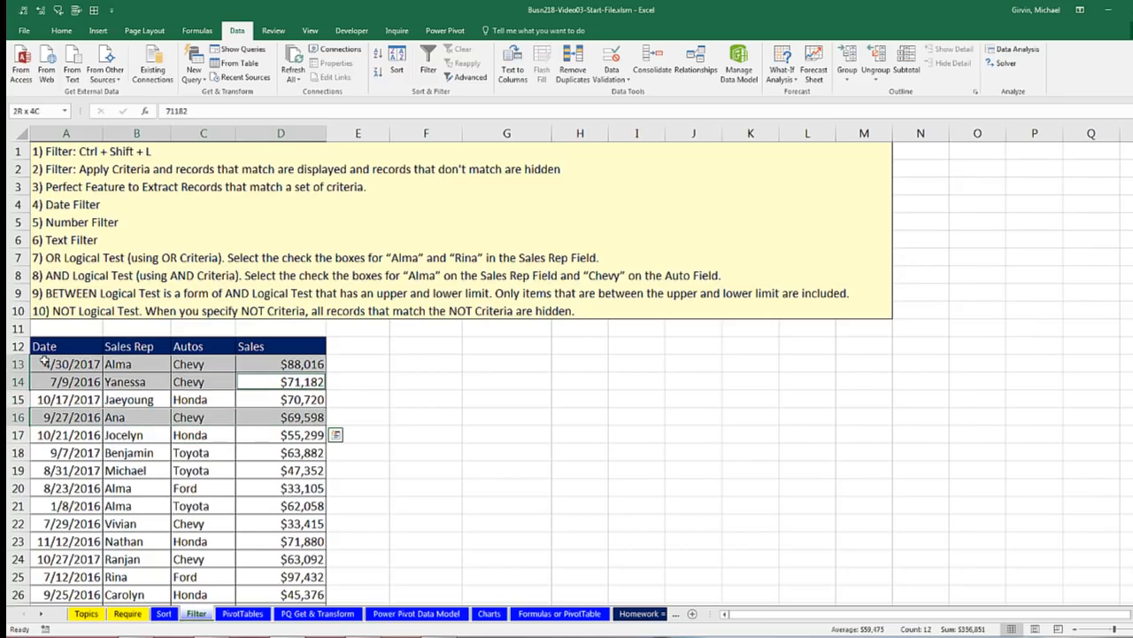
left_click_drag(49, 454, 308, 526, "ctrl")
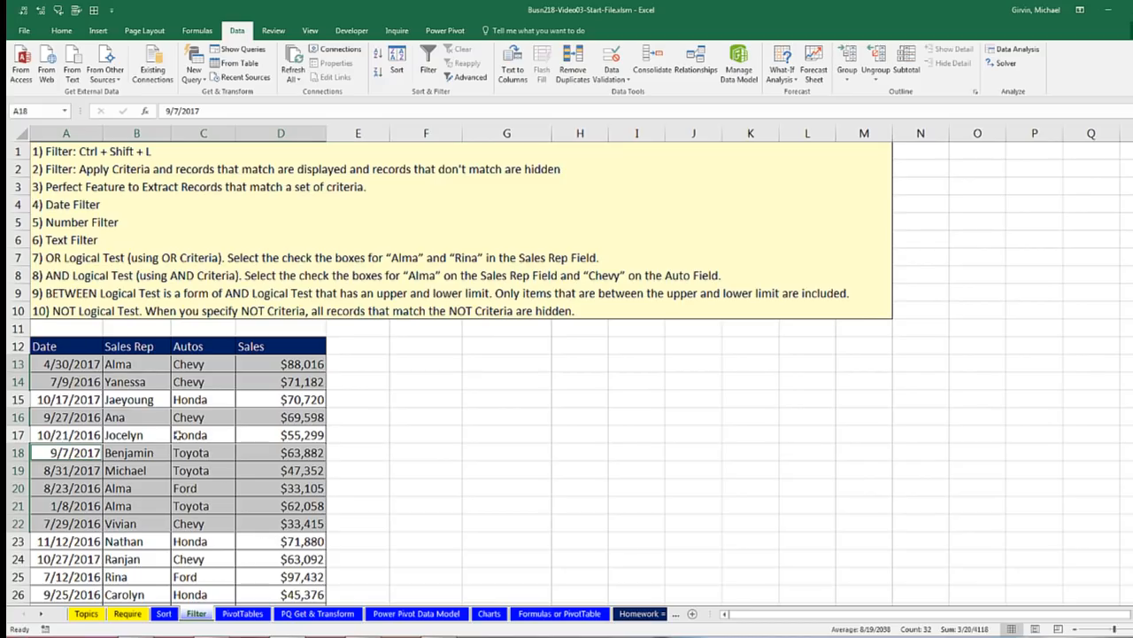
Step: Turn on filtering for the sales table from cell B13 and view the filter options of the Autos column
left_click(153, 368)
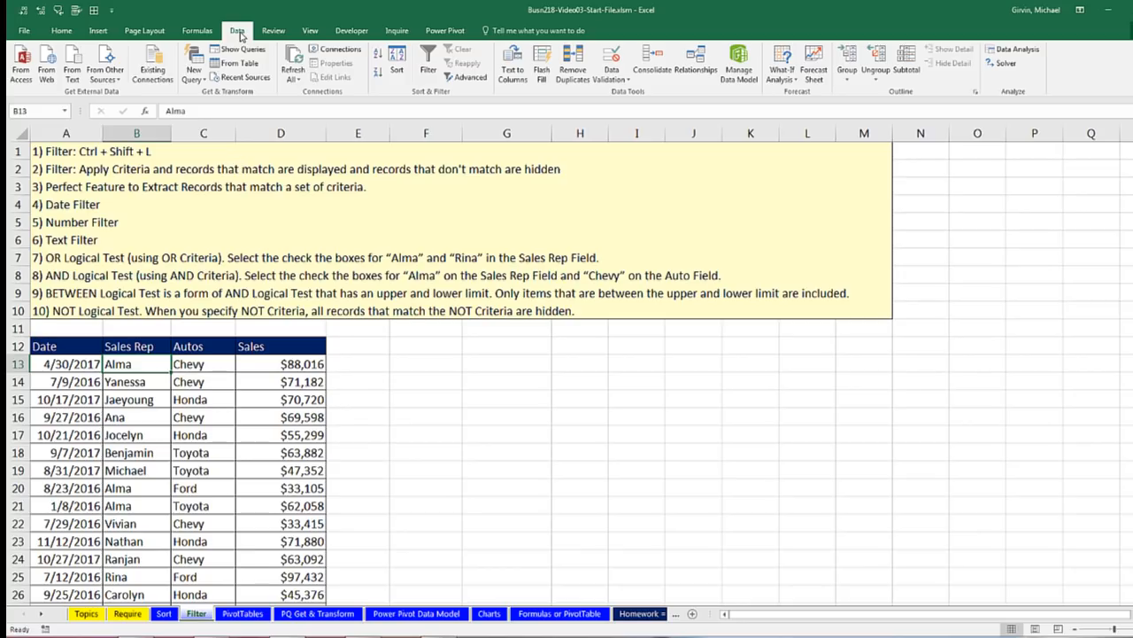
left_click(428, 70)
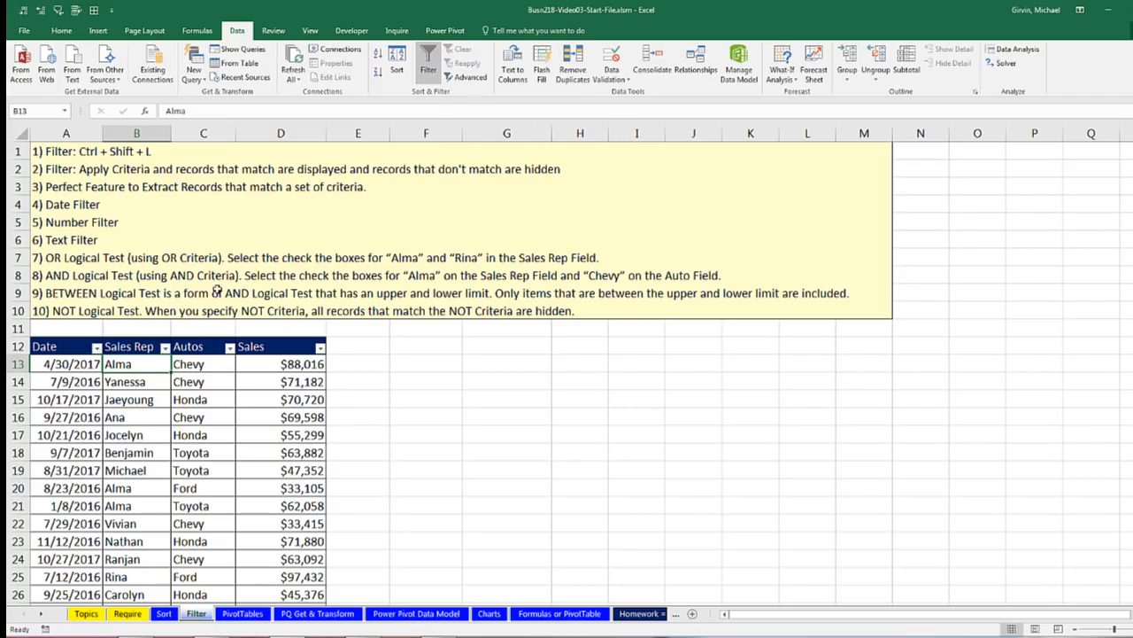
left_click(229, 348)
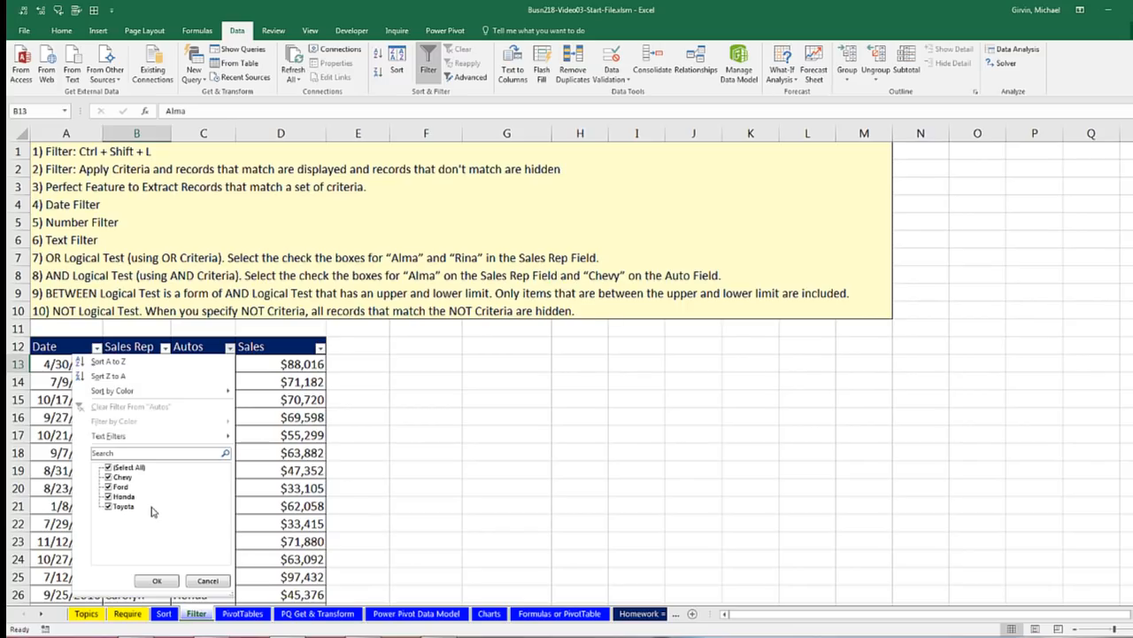
key("Escape")
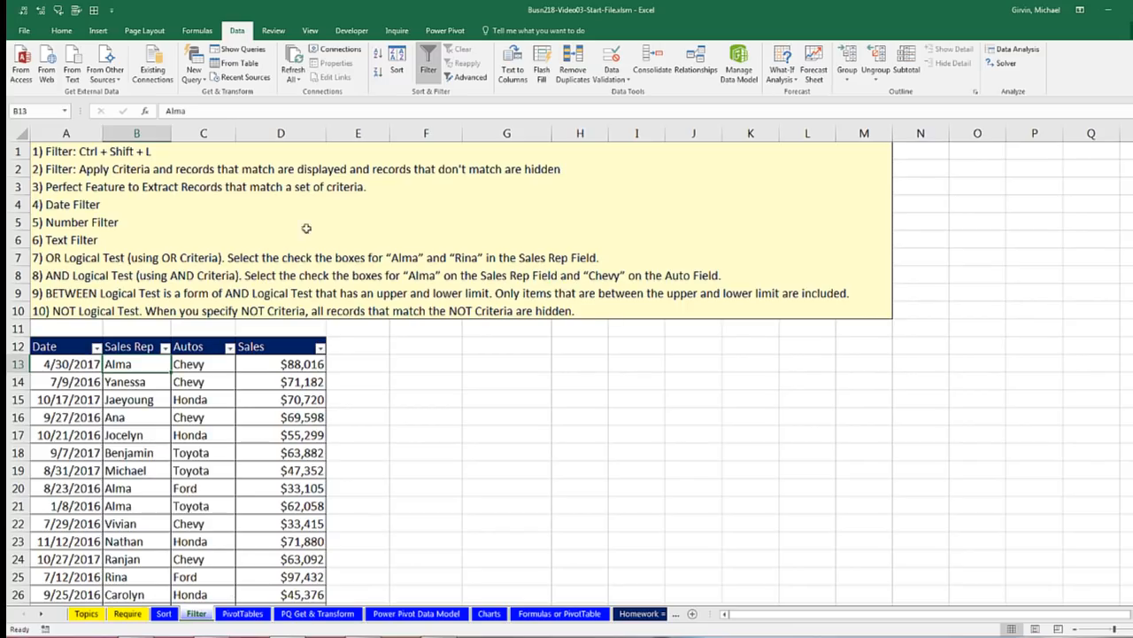
Step: Toggle filtering on the sales table off and on several times, ending with it turned off
left_click(431, 73)
left_click(431, 73)
left_click(430, 74)
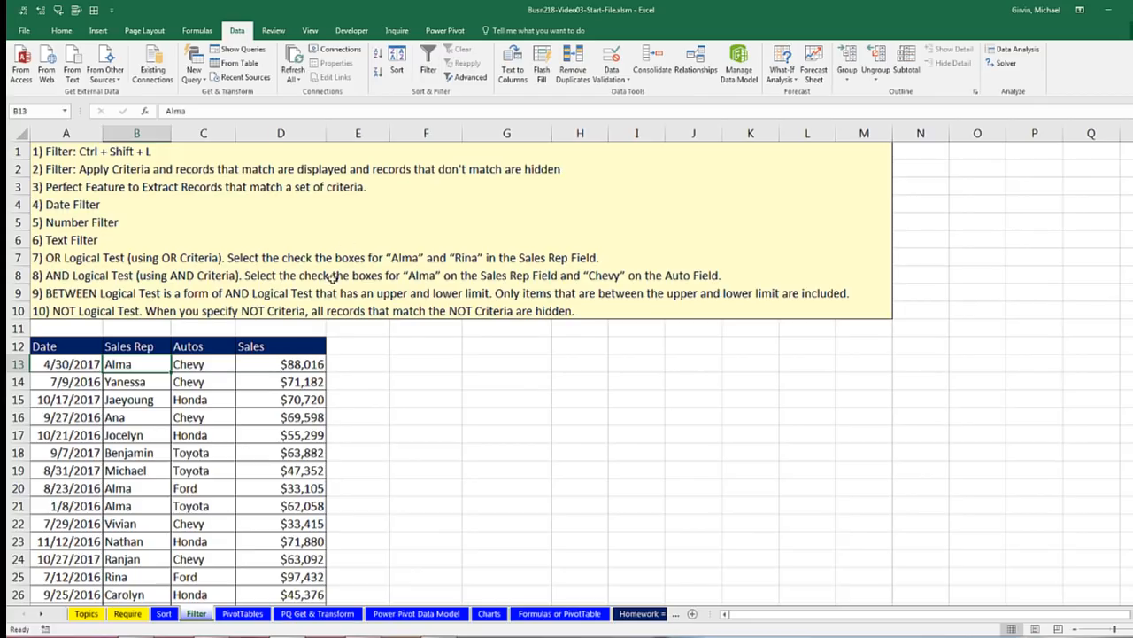
key("ctrl+shift+l")
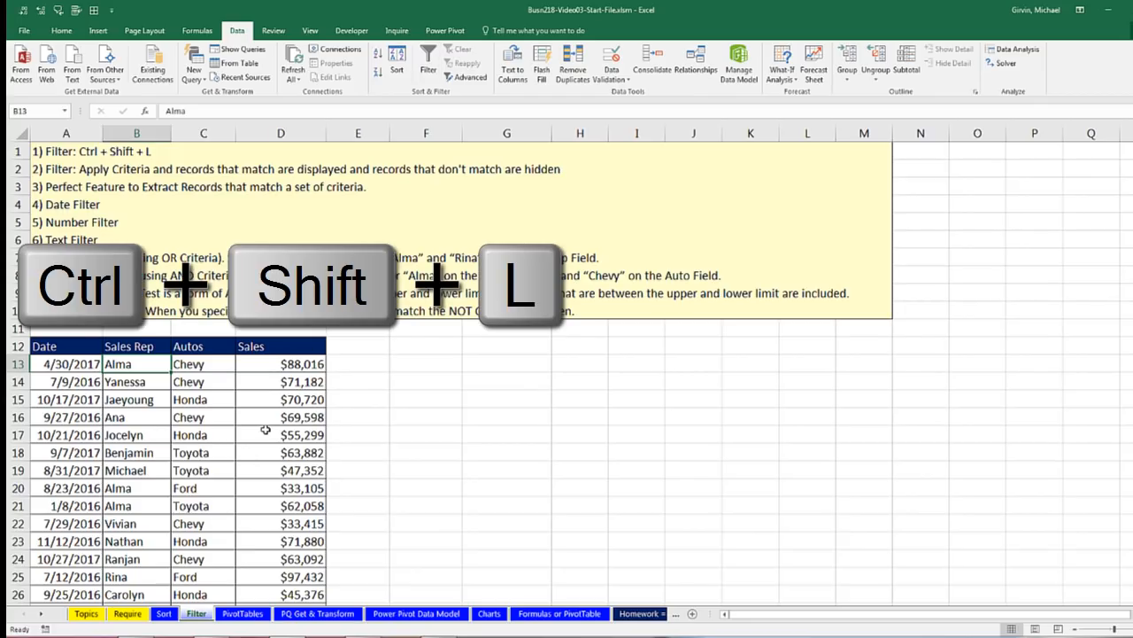
key("ctrl+shift+l")
key("ctrl+shift+l")
key("ctrl+shift+l")
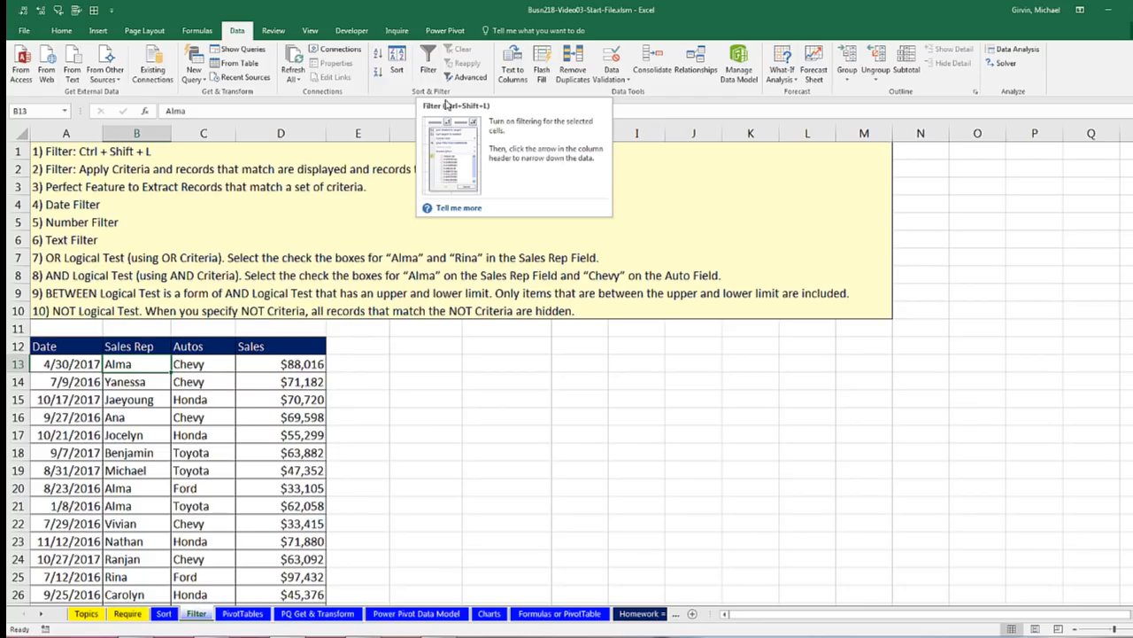
Step: From cell B14, turn filtering for the sales table on and back off
left_click(152, 385)
key("alt")
key("d")
key("f")
key("f")
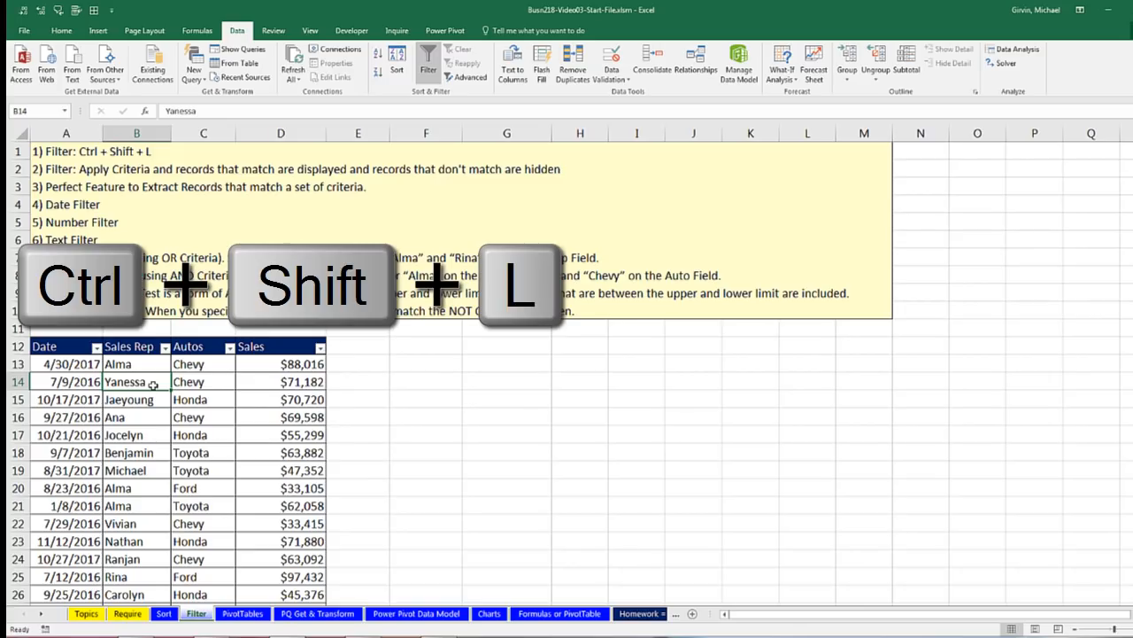
key("ctrl+shift+l")
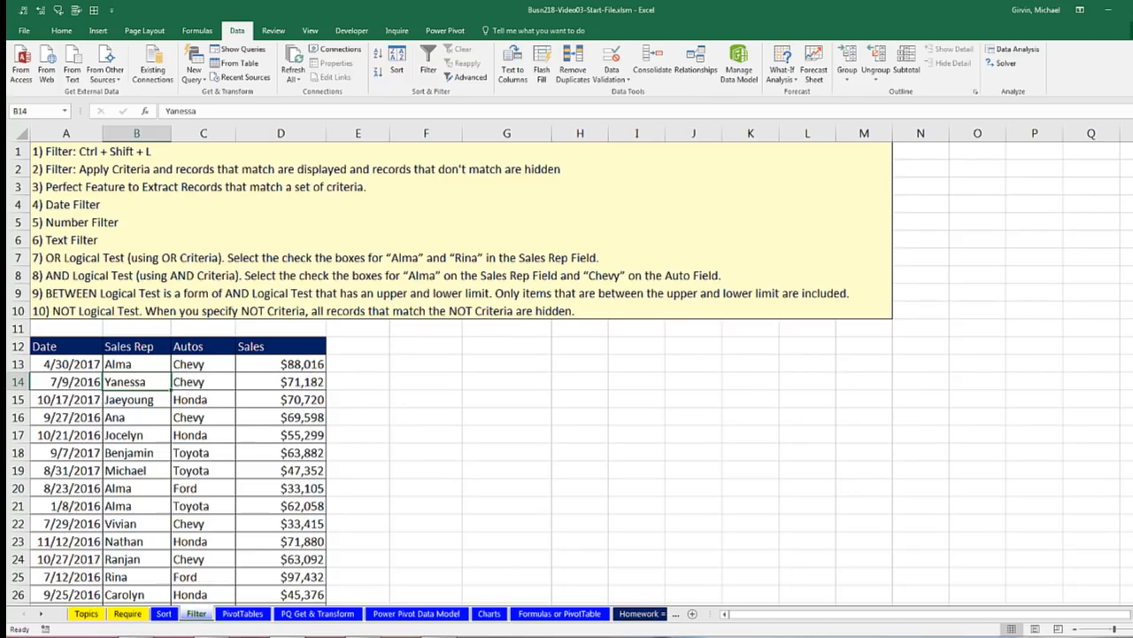
Step: Try converting the sales range A12:D4947 into an Excel table with headers, and undo the conversion after viewing the Autos filter options
key("ctrl+t")
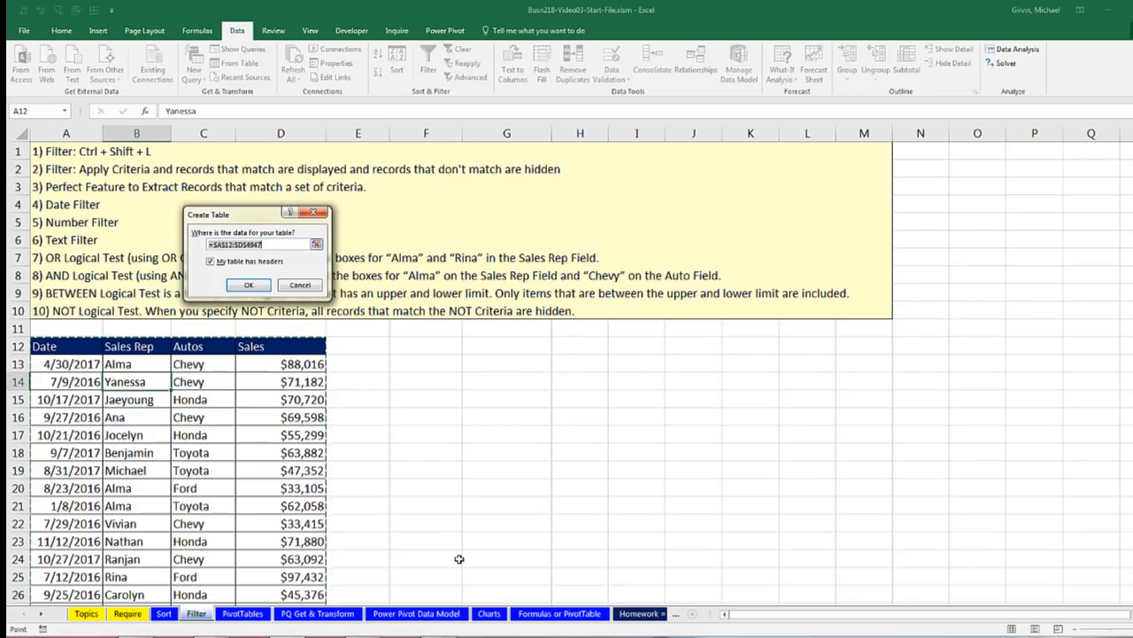
key("Return")
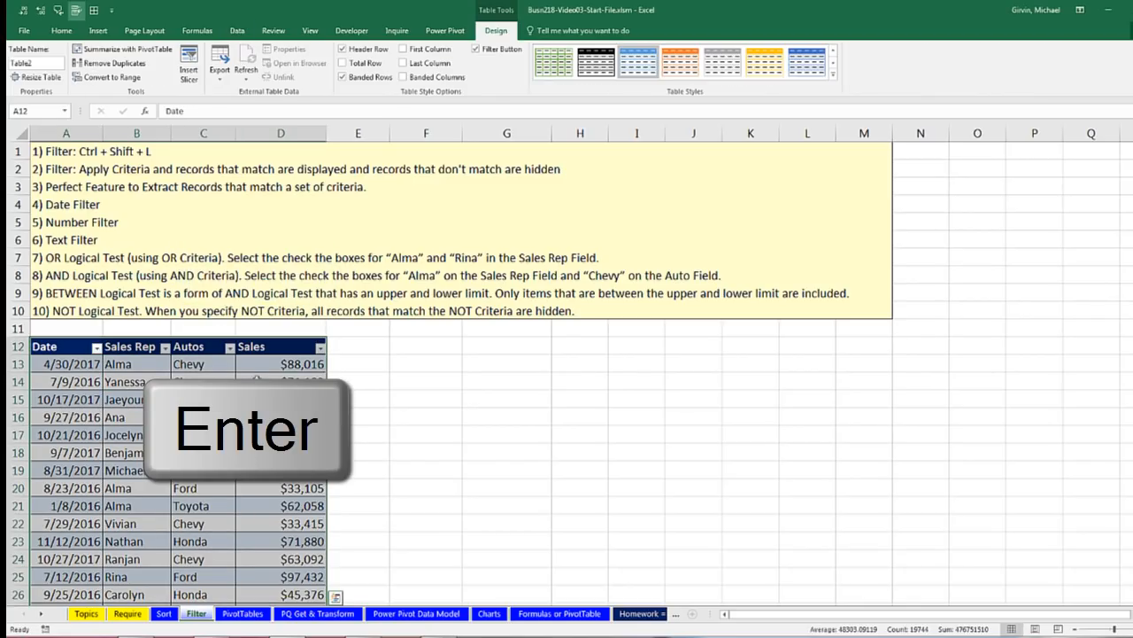
left_click(229, 348)
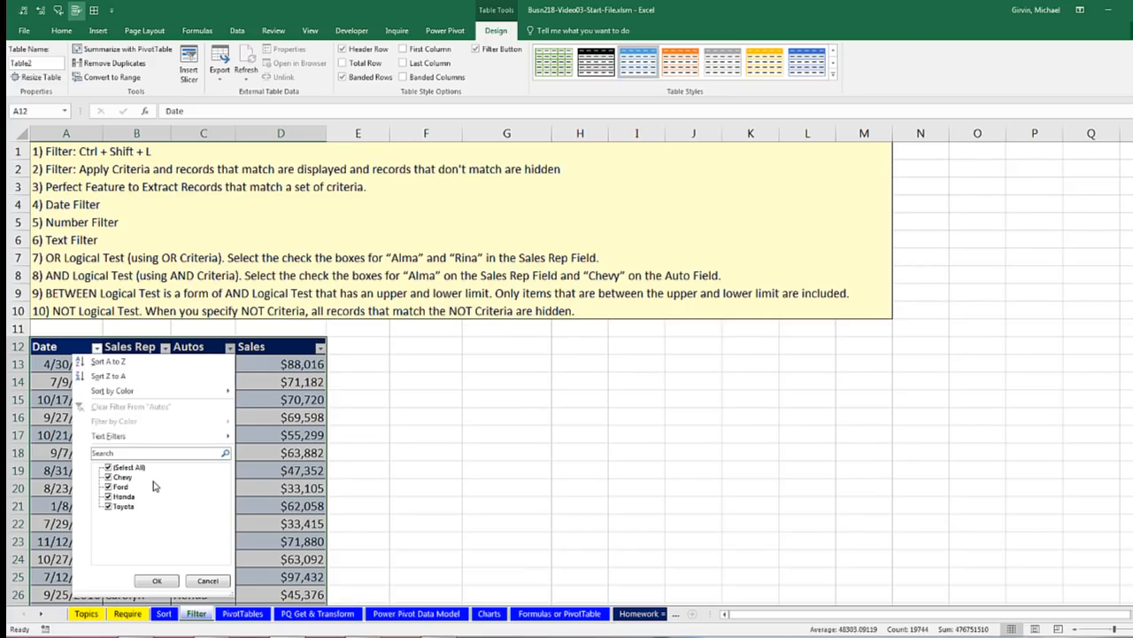
left_click(156, 580)
key("ctrl+z")
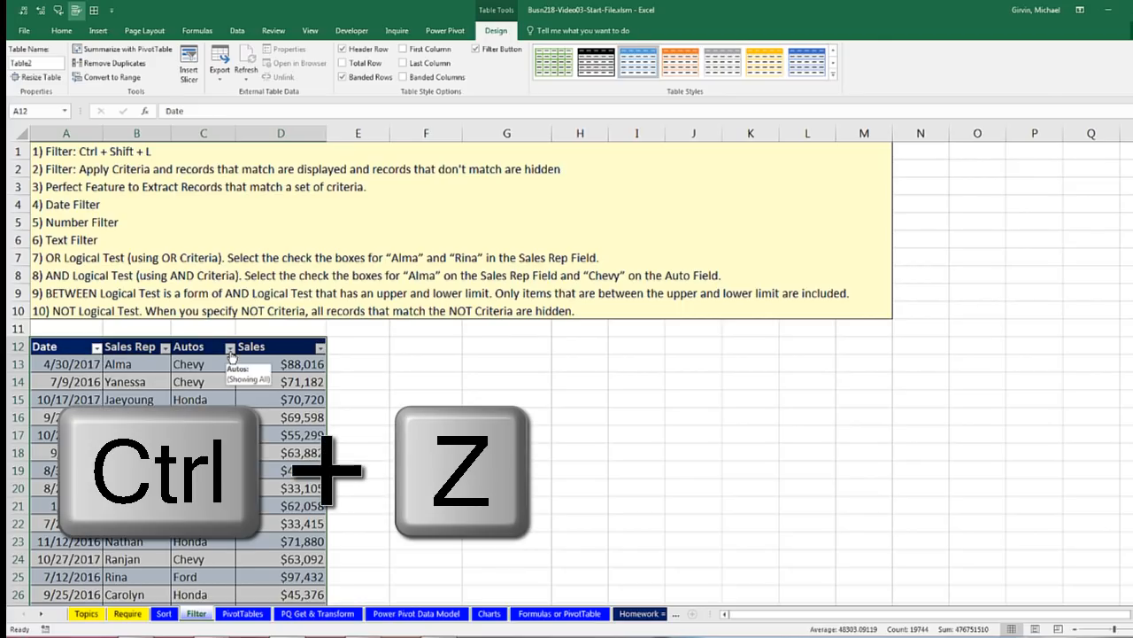
key("ctrl+z")
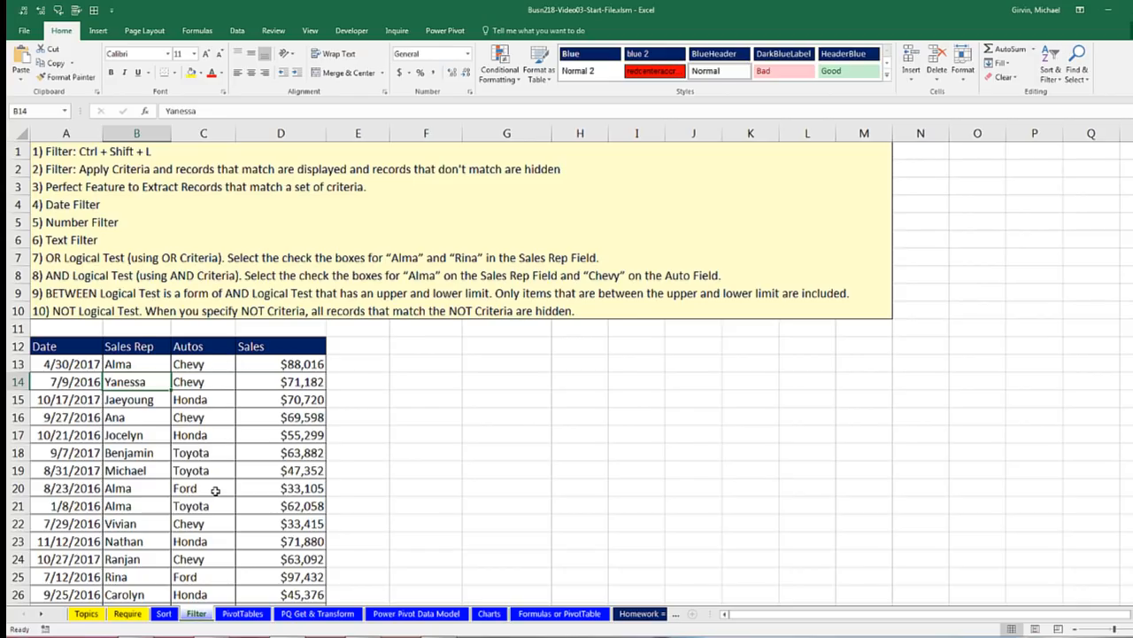
Step: Turn on filtering for the sales data and filter the Autos column to show only Honda records
key("ctrl+shift+l")
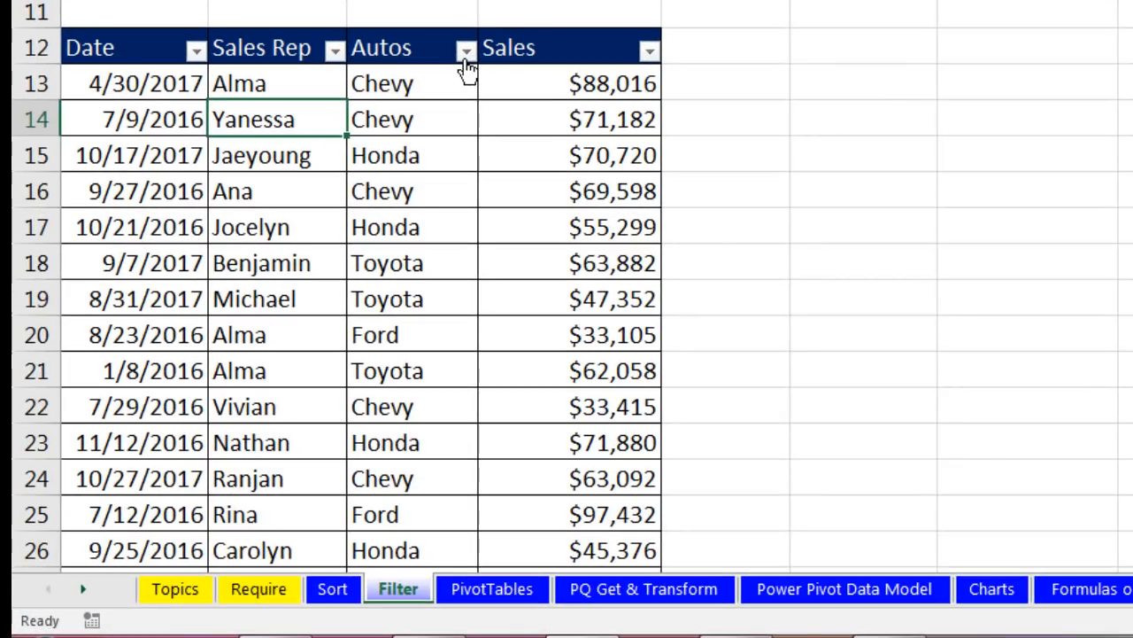
left_click(466, 52)
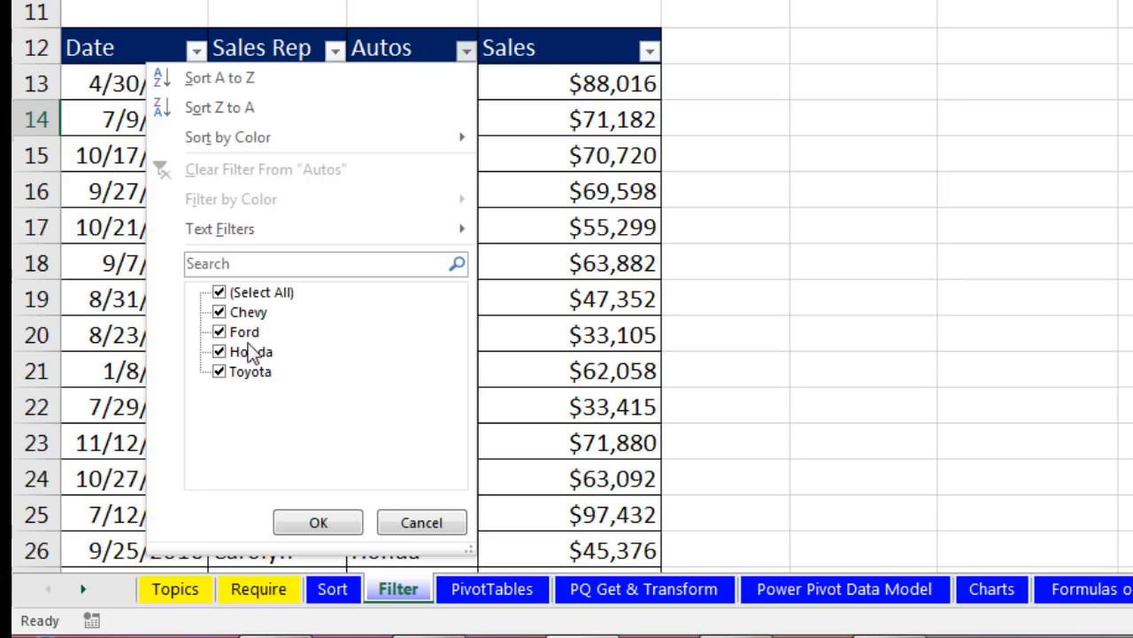
left_click(218, 293)
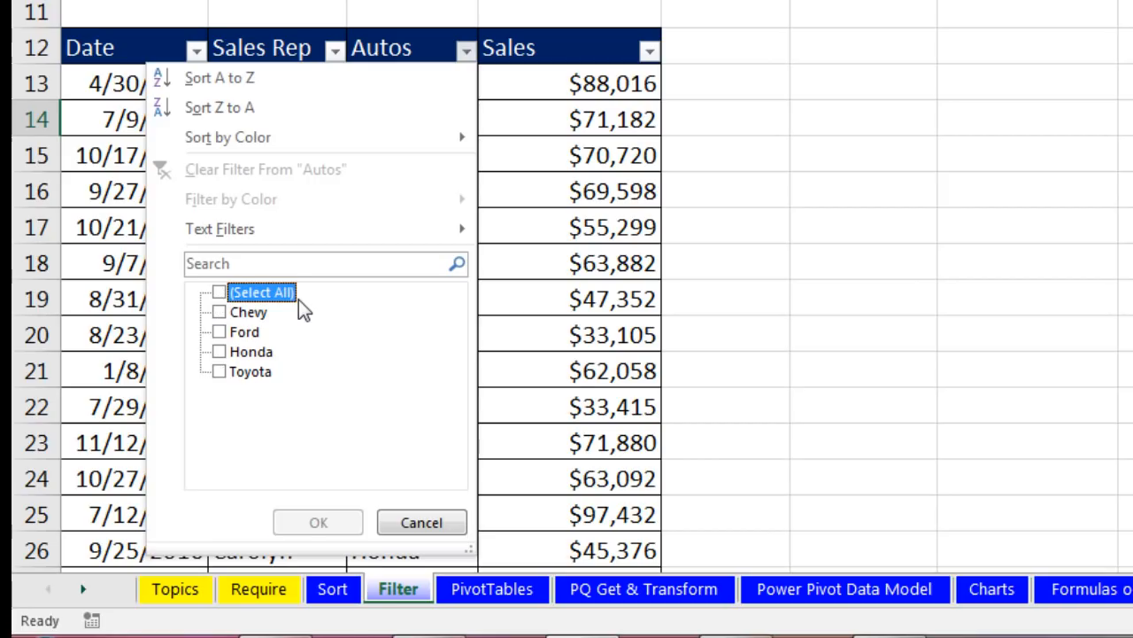
left_click(218, 352)
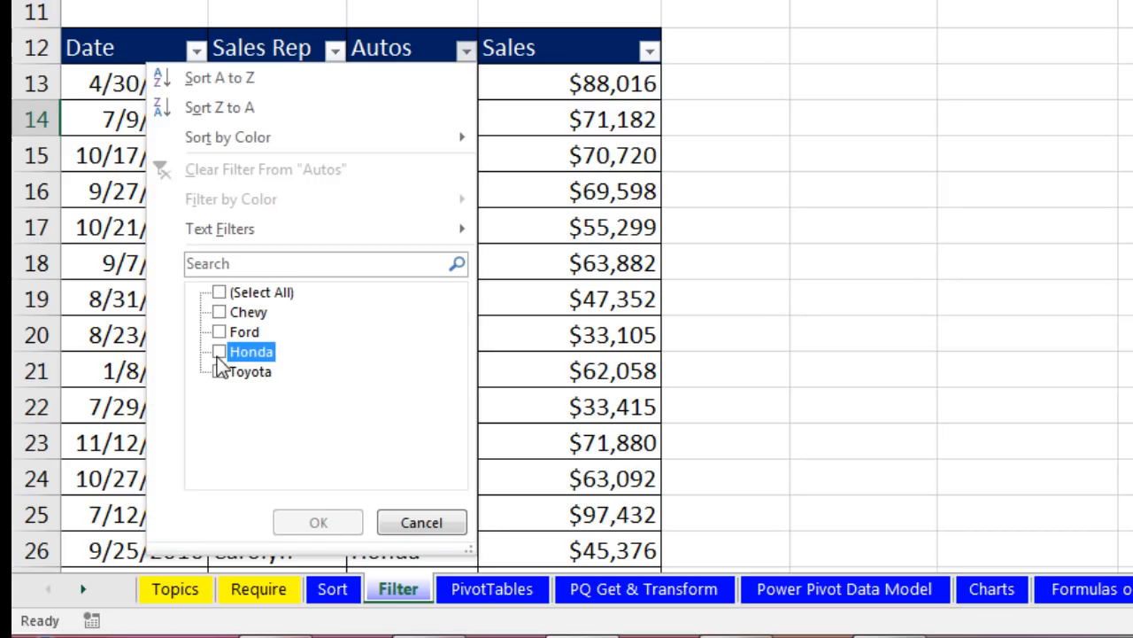
left_click(316, 524)
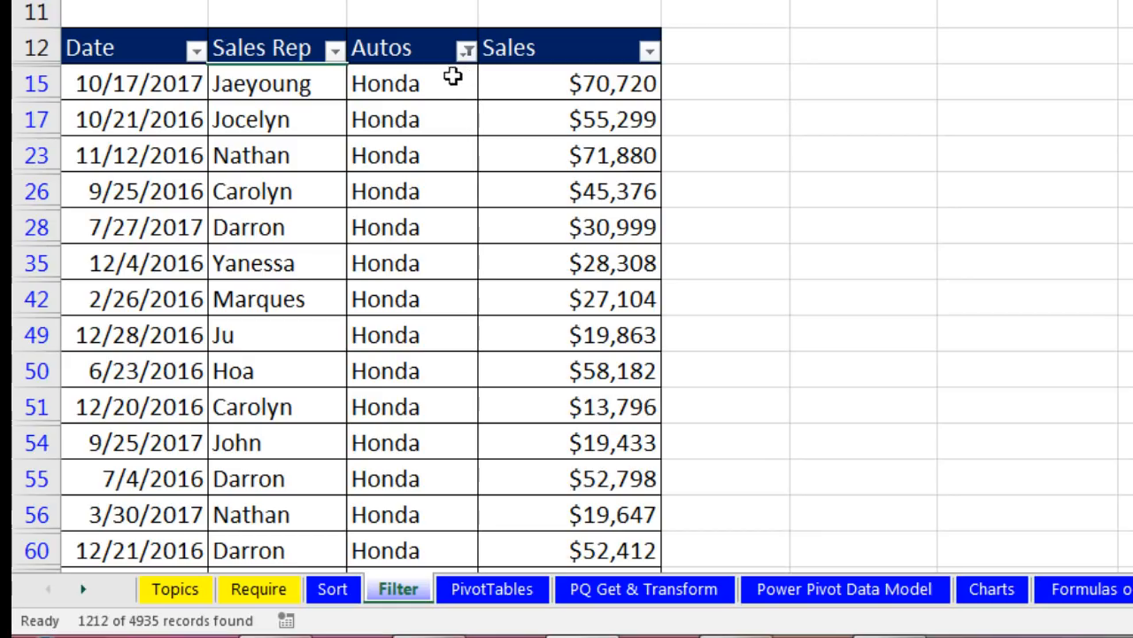
left_click(60, 88)
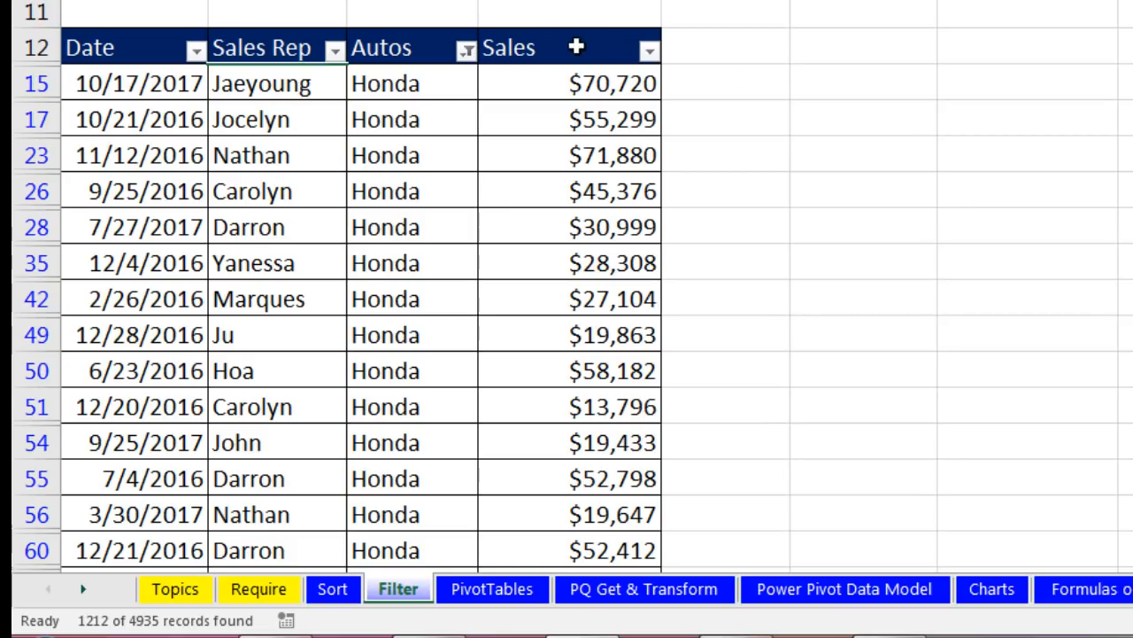
Step: Clear the Autos filter criteria from the sales data while keeping filtering turned on
left_click(467, 51)
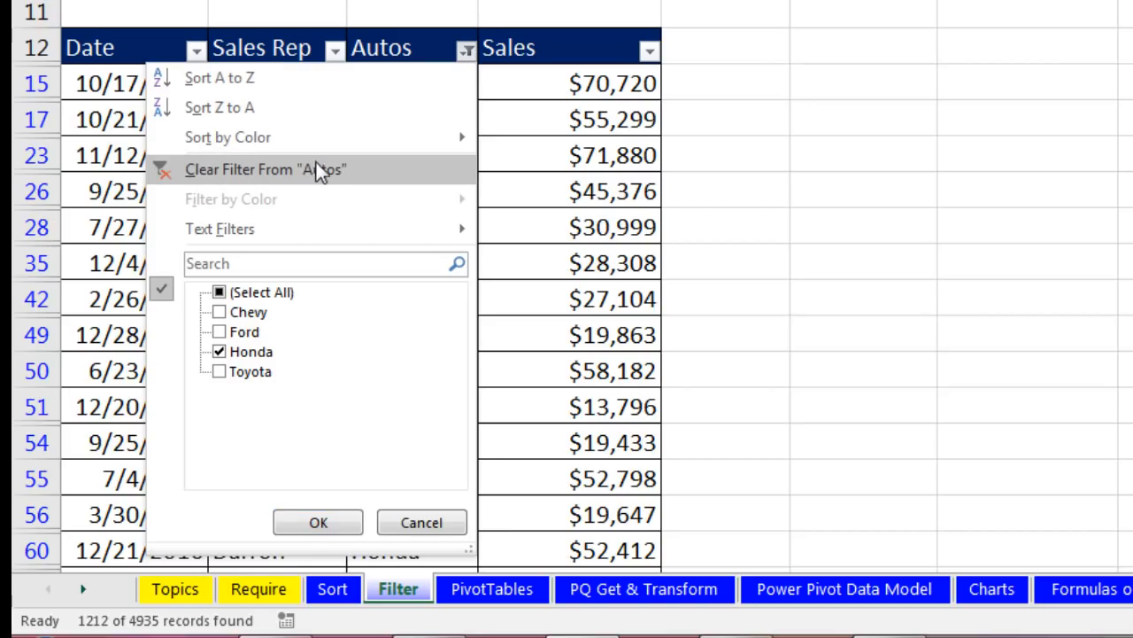
key("Escape")
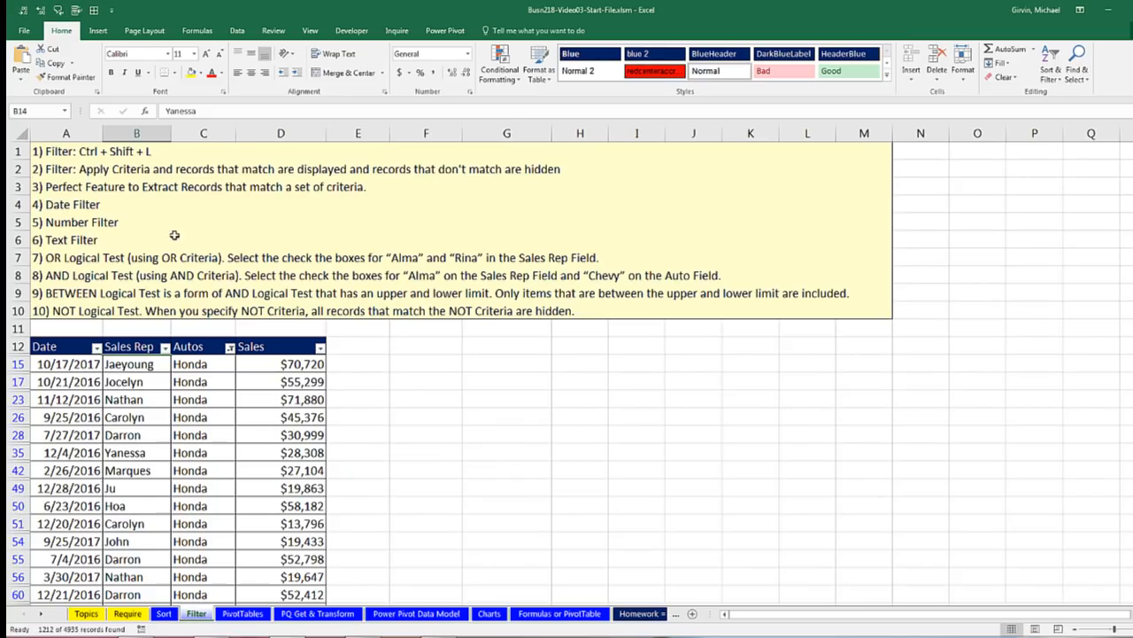
left_click(237, 31)
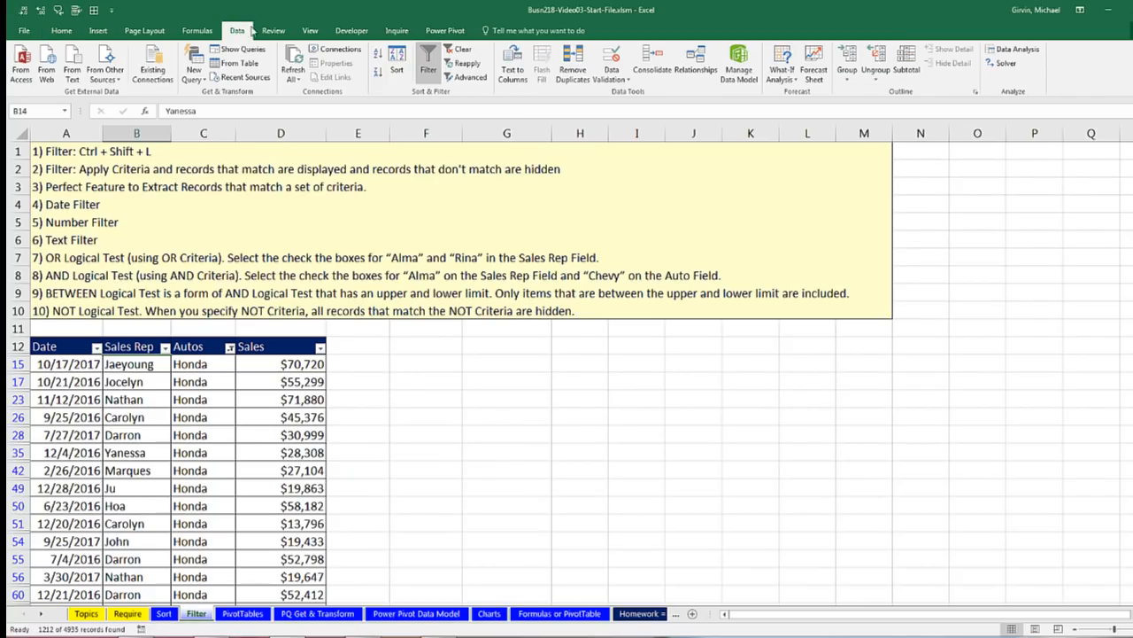
left_click(462, 51)
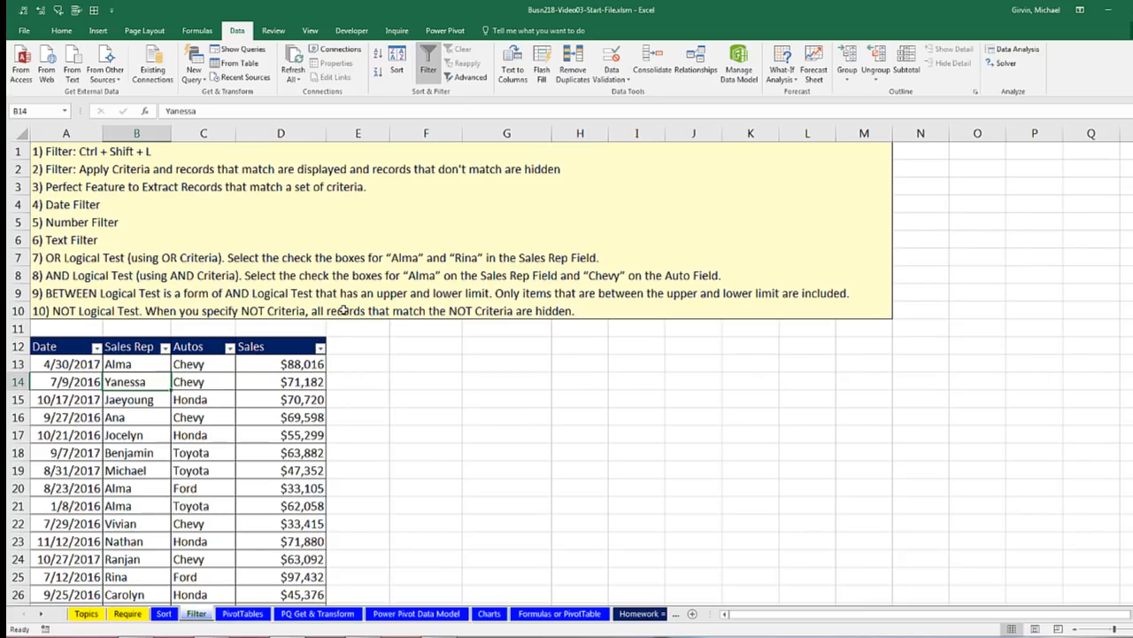
Step: Examine the month and day levels under 2017 and January in the Date column's filter list, and collapse 2017 again
left_click(96, 348)
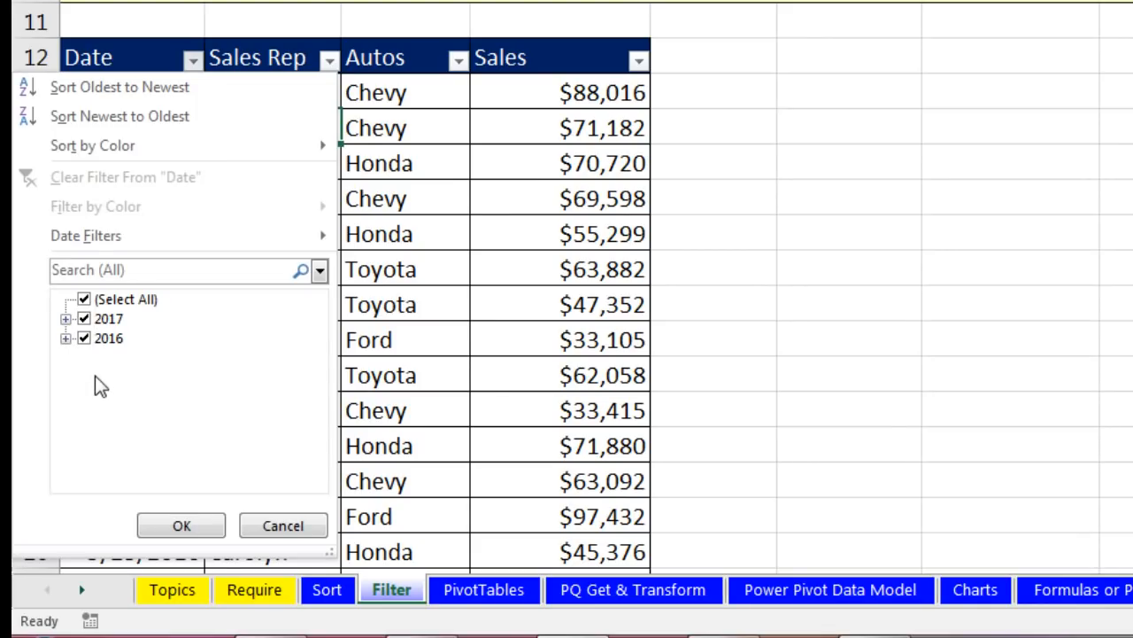
left_click(66, 319)
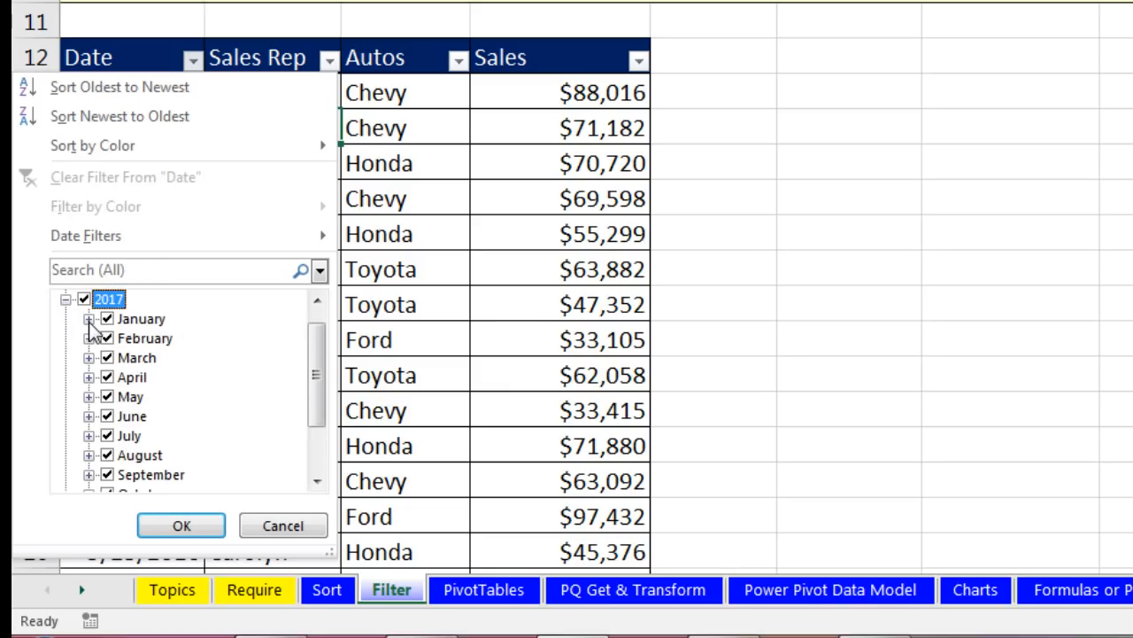
left_click(89, 320)
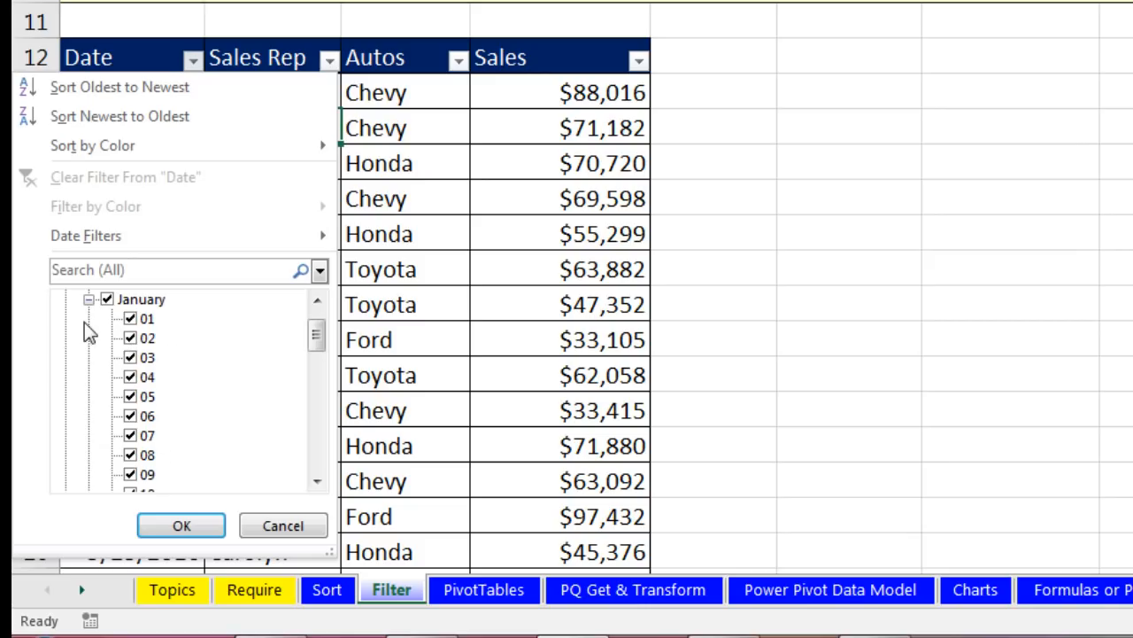
left_click(89, 300)
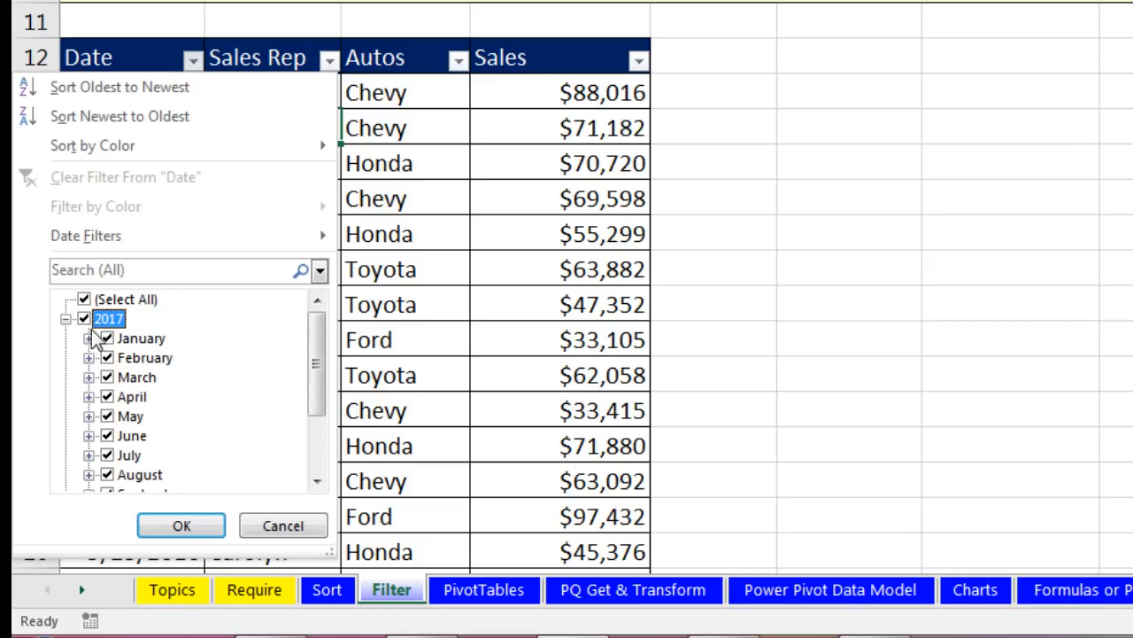
left_click(66, 318)
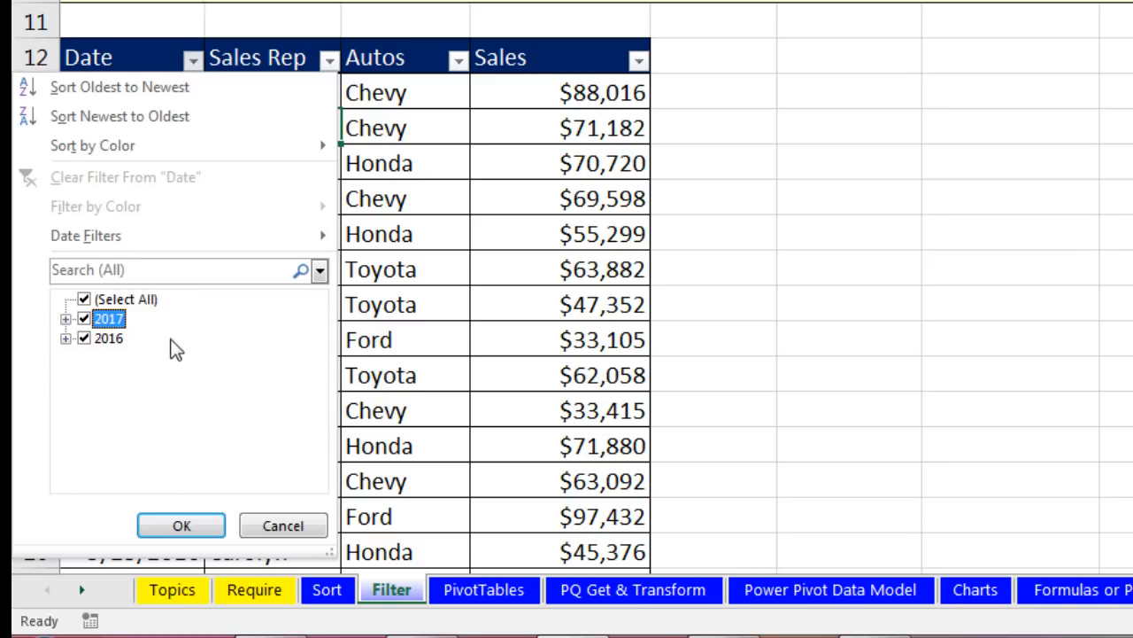
Step: Filter the Date column to show only records from January 2017
left_click(82, 299)
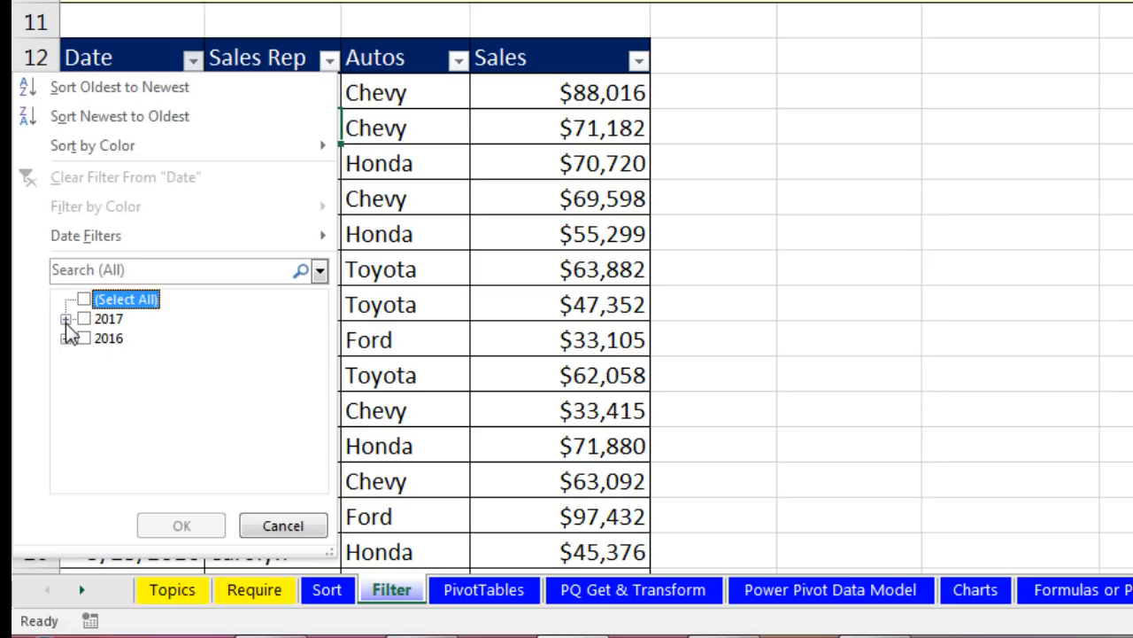
left_click(66, 320)
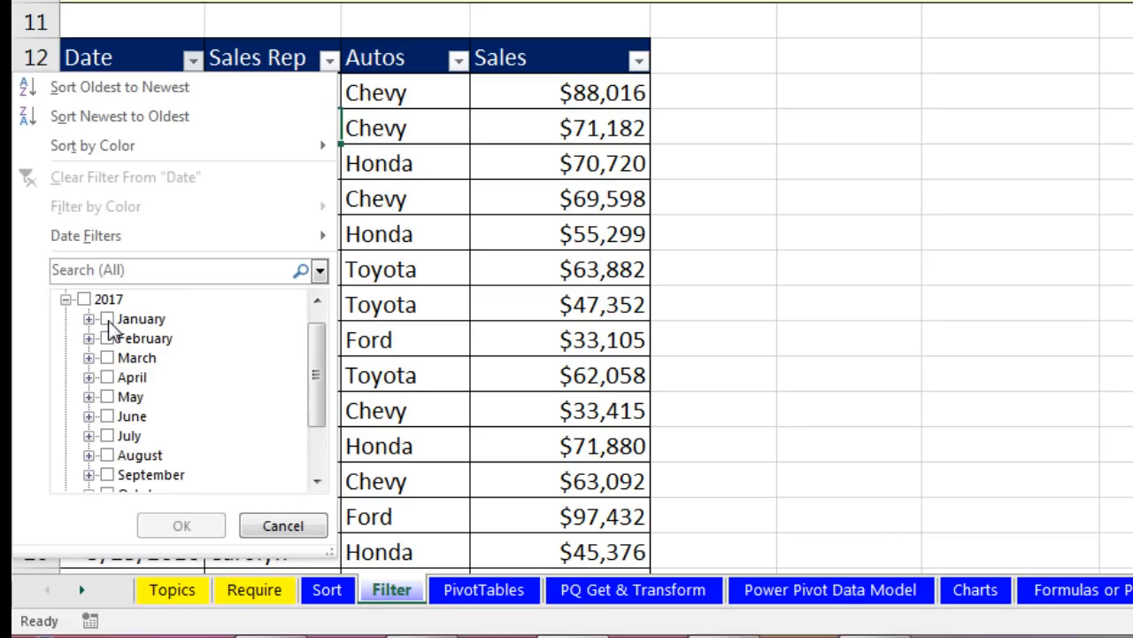
left_click(108, 320)
left_click(181, 528)
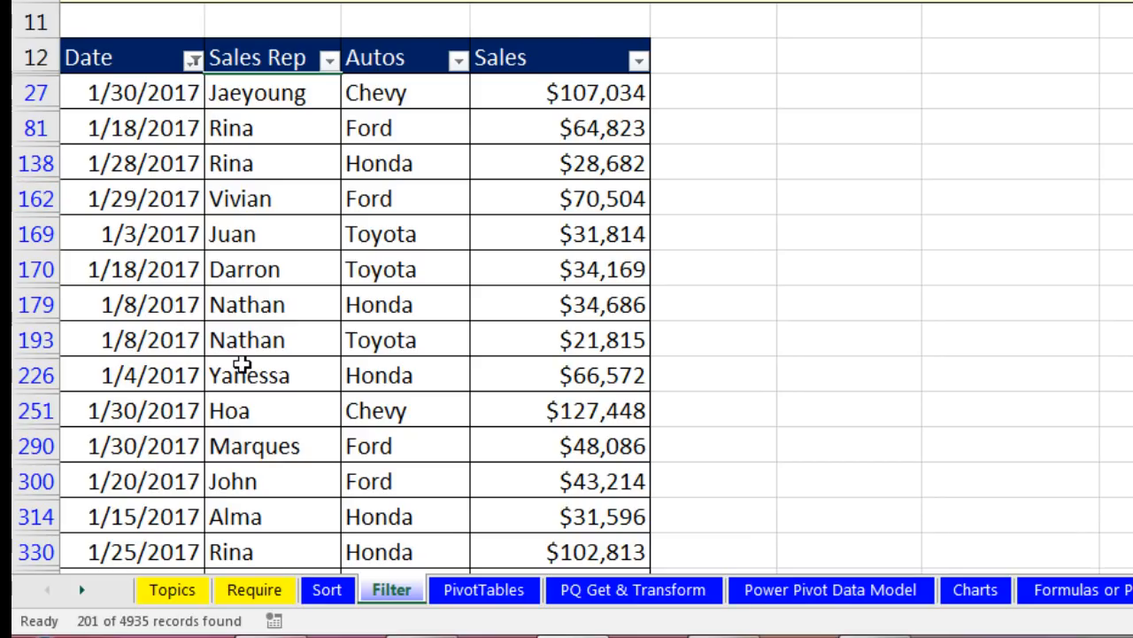
Step: Clear the January 2017 criteria from the Date column while keeping filtering turned on
left_click(192, 59)
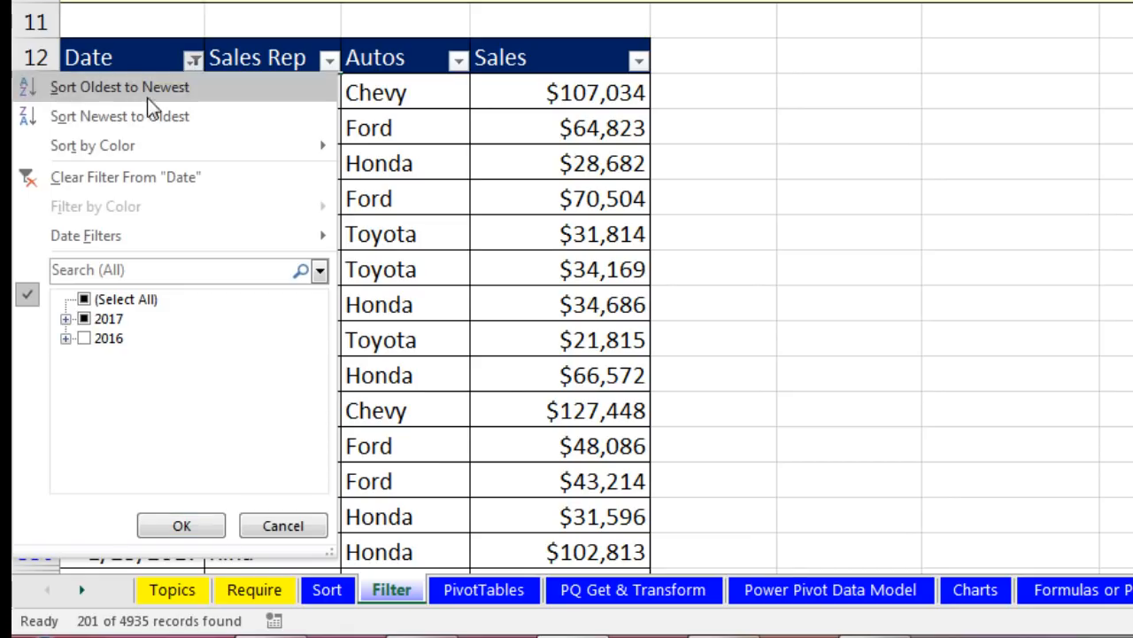
left_click(40, 179)
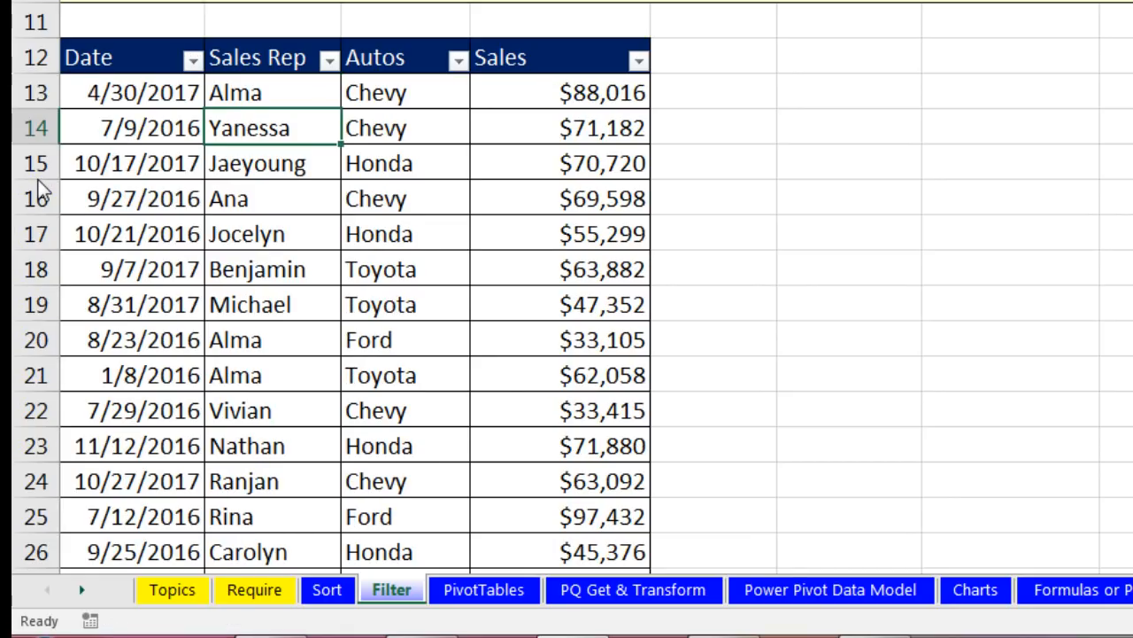
Step: Examine the filter choices offered for the Sales Rep and Sales columns without applying any criteria
left_click(328, 61)
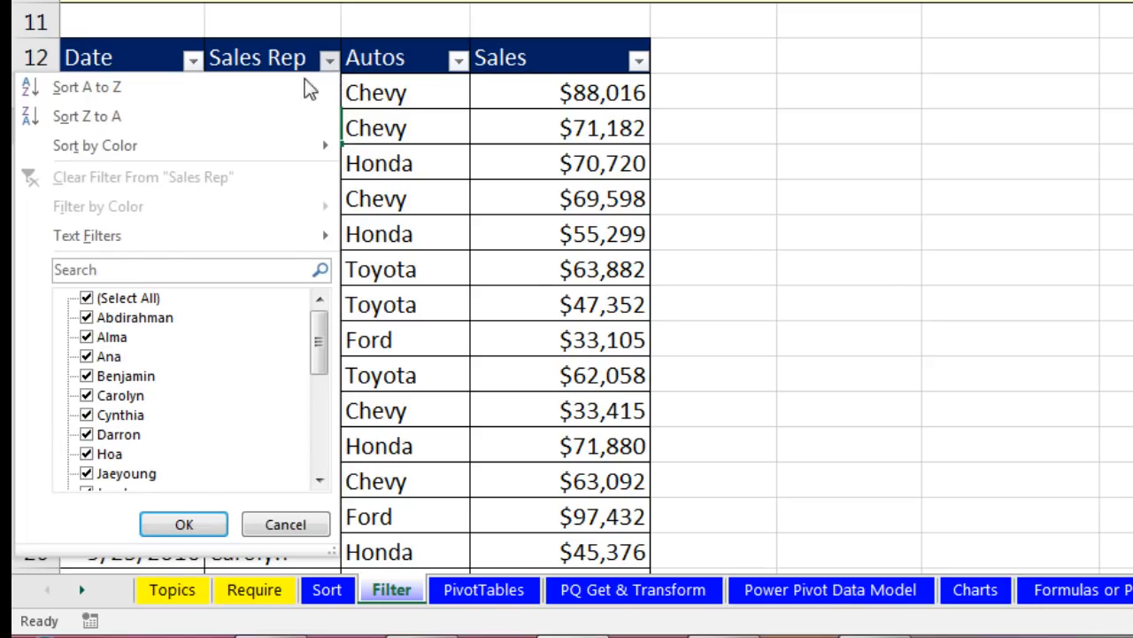
left_click(639, 60)
left_click(639, 60)
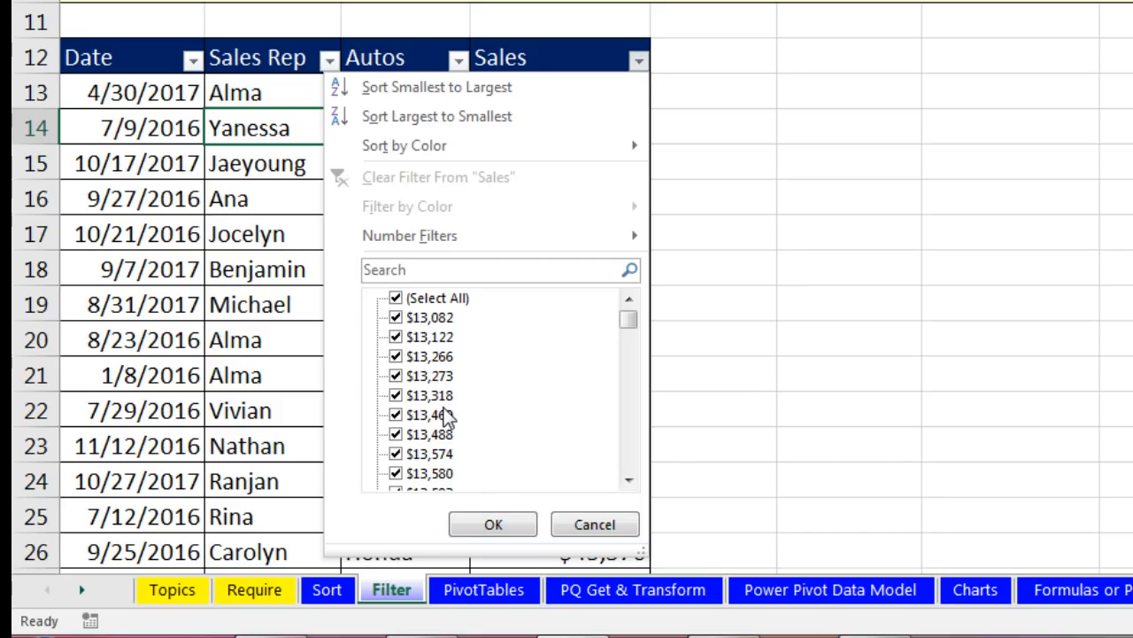
key("Escape")
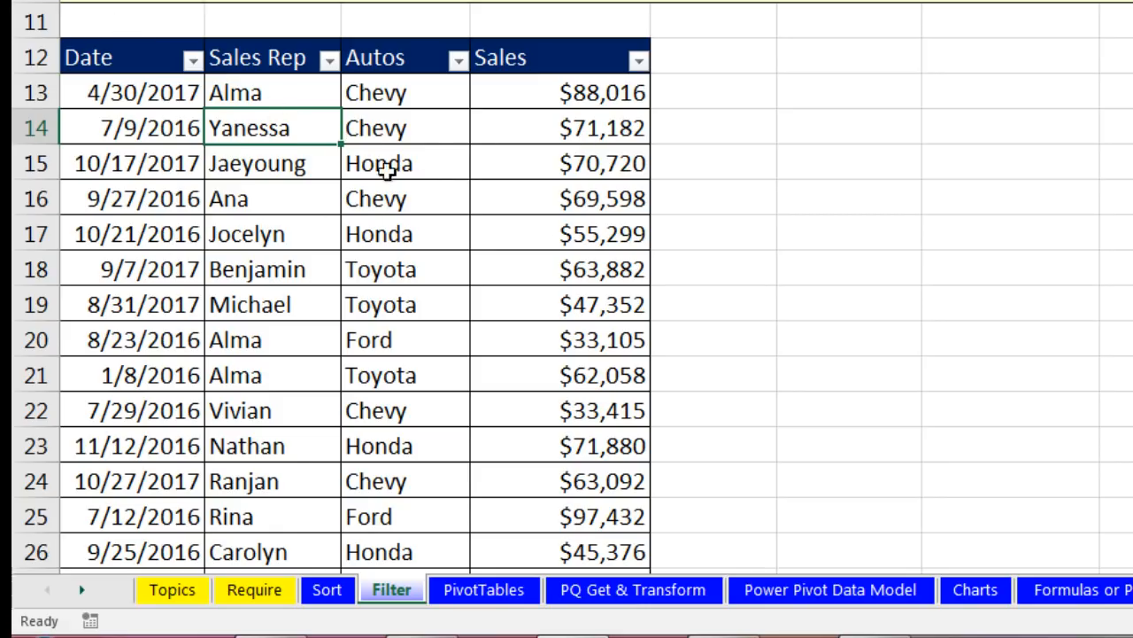
Step: Start a Between date filter on the Date column and set the start date to 1/1/2016
left_click(192, 60)
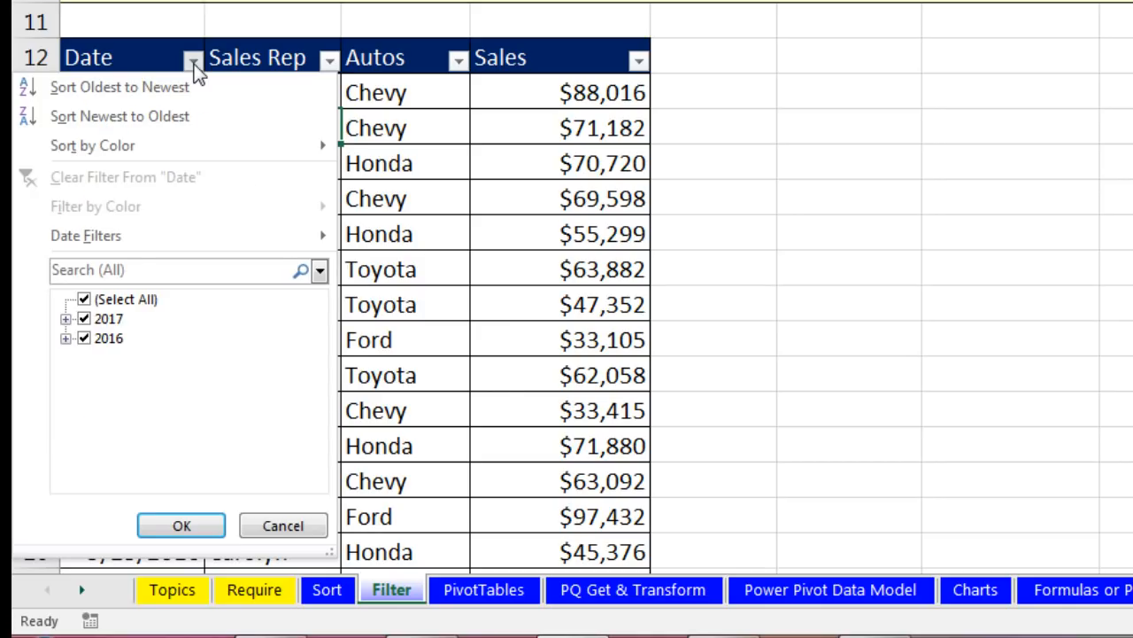
mouse_move(130, 234)
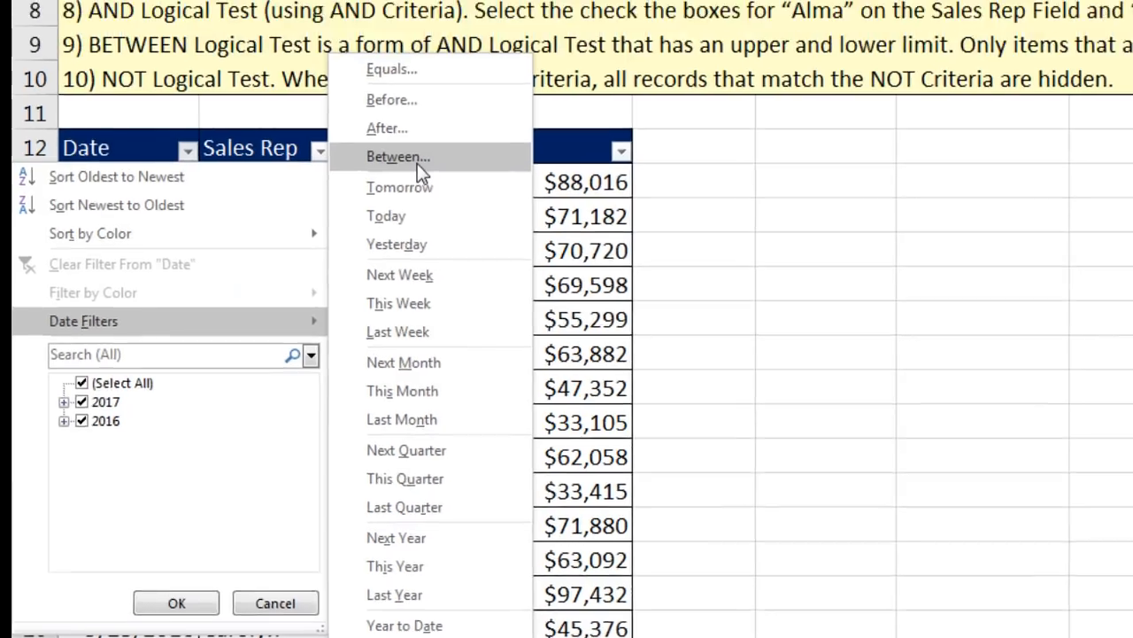
left_click(404, 106)
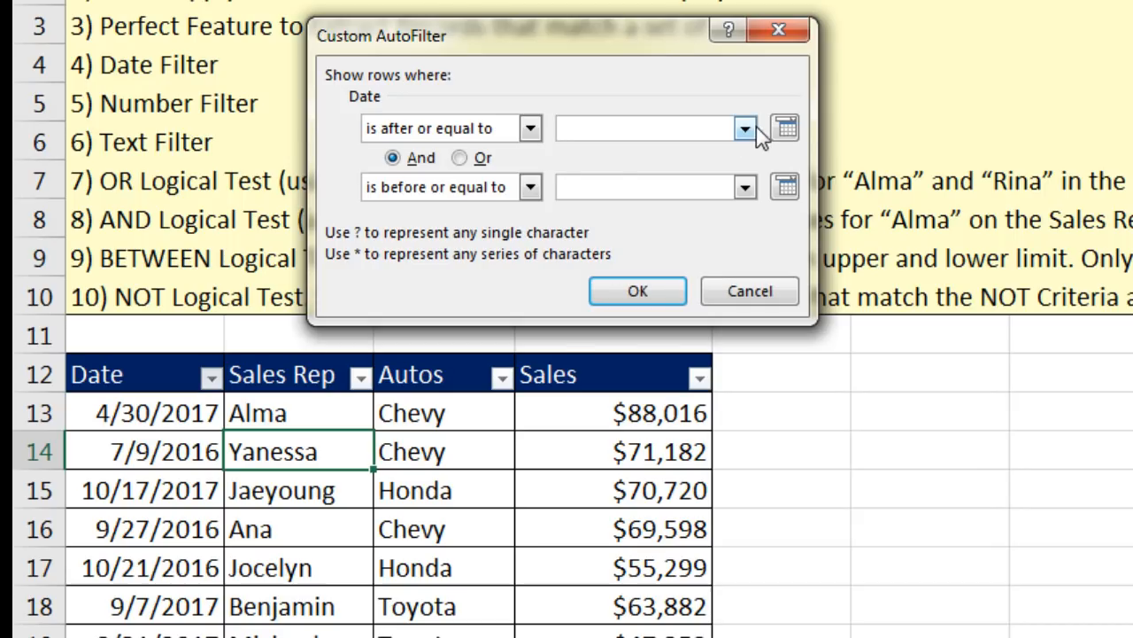
left_click(785, 127)
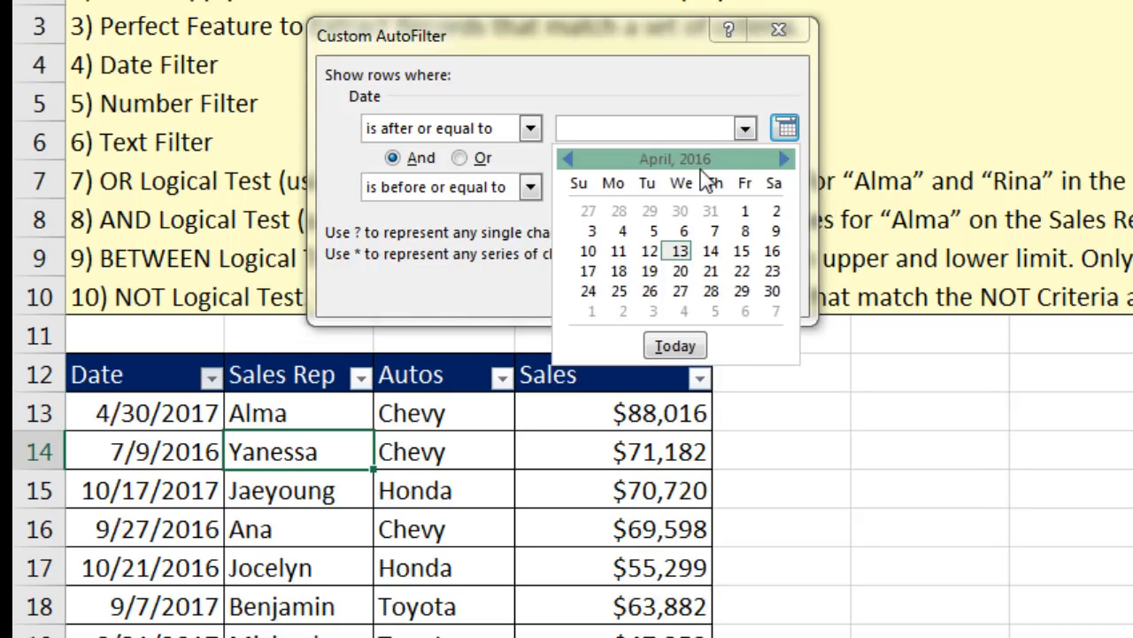
left_click(567, 159)
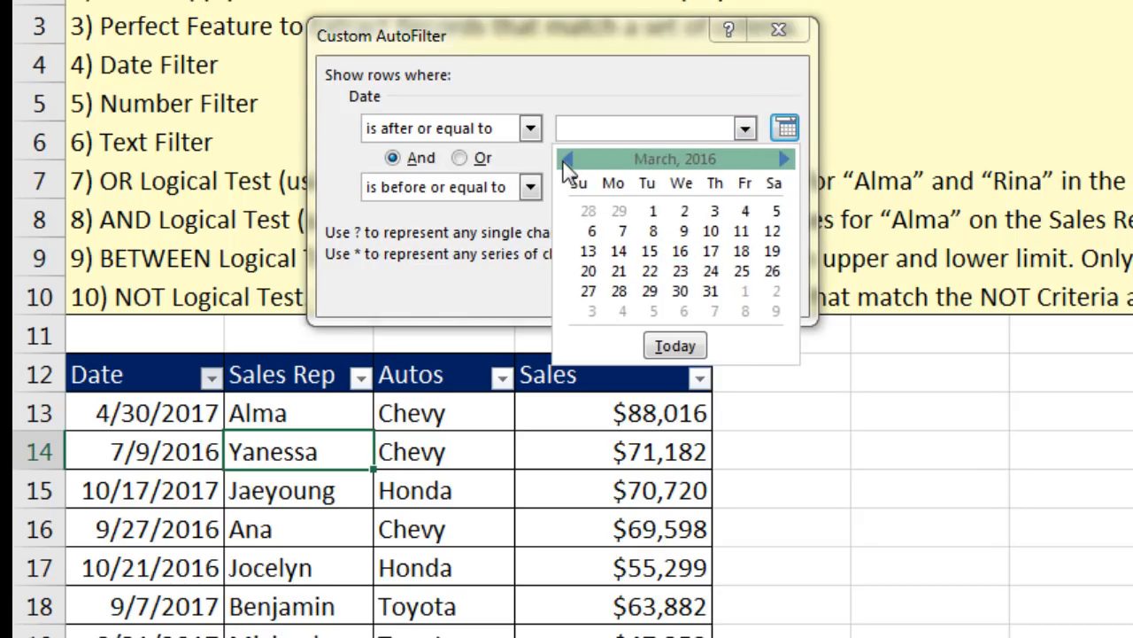
left_click(567, 160)
left_click(567, 161)
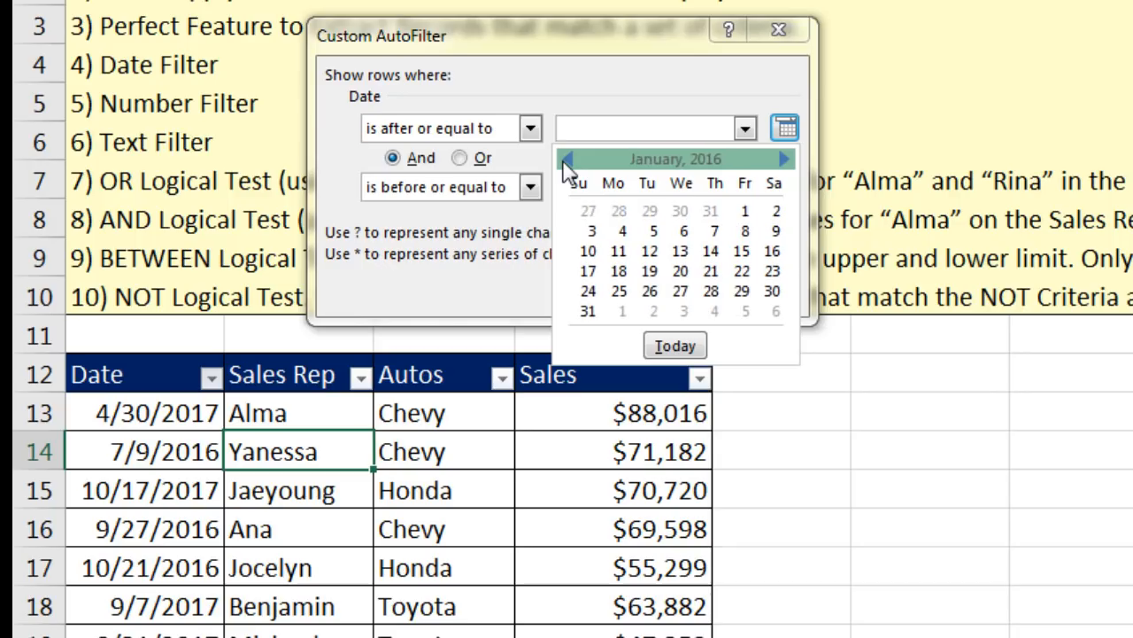
left_click(744, 211)
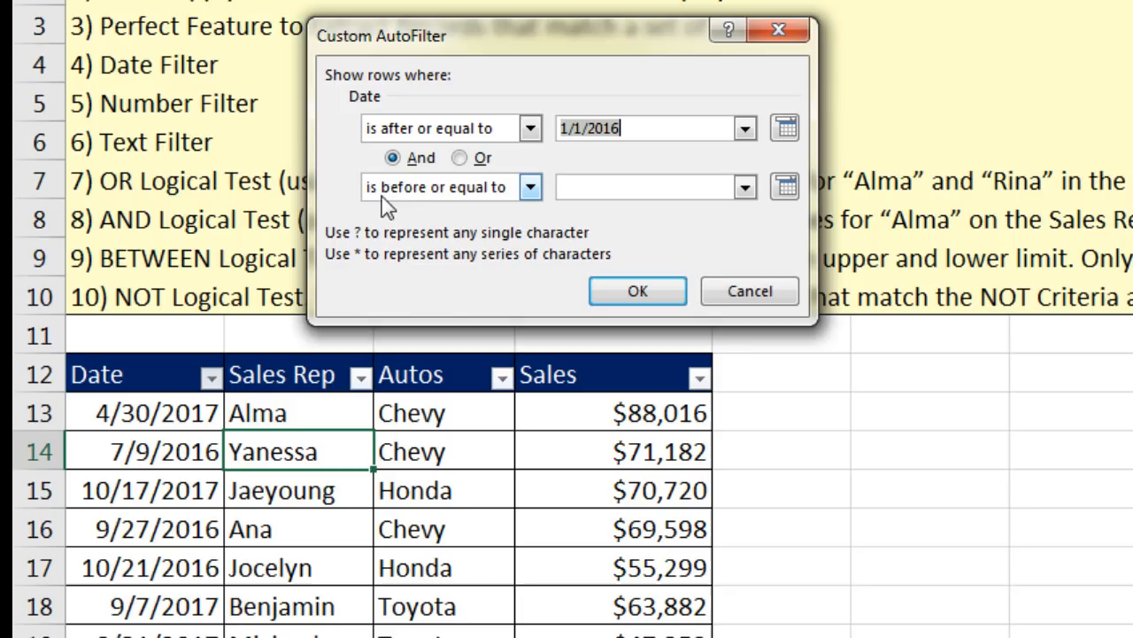
Step: Set the "is before or equal to" date to 3/31/2016 and apply the date filter
left_click(635, 191)
type("3/31/2016")
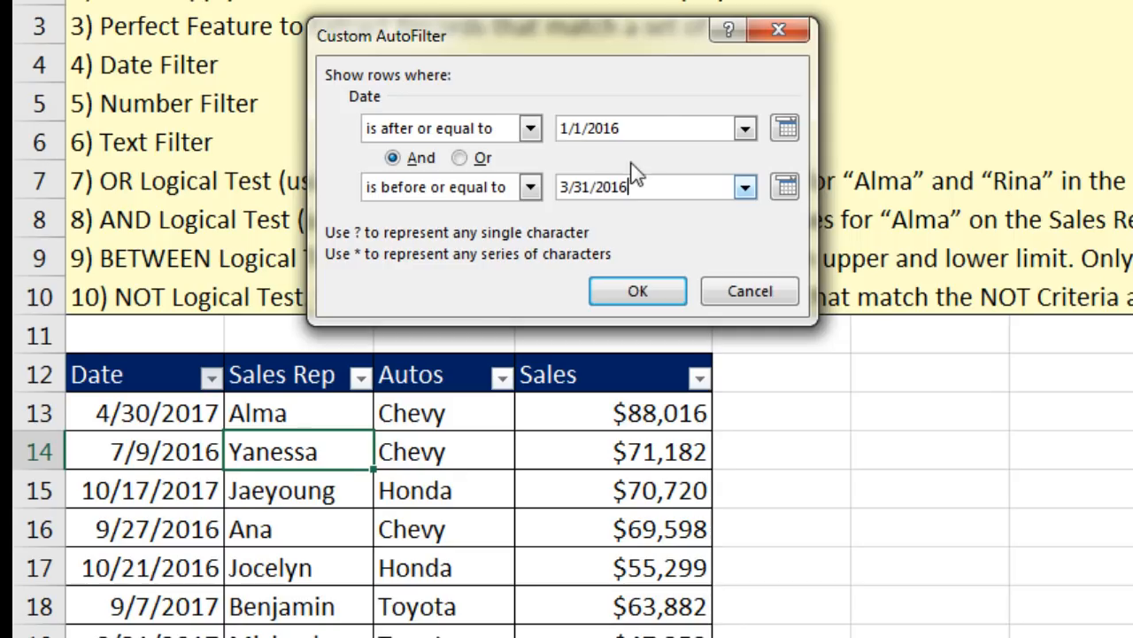
left_click(662, 129)
left_click(667, 187)
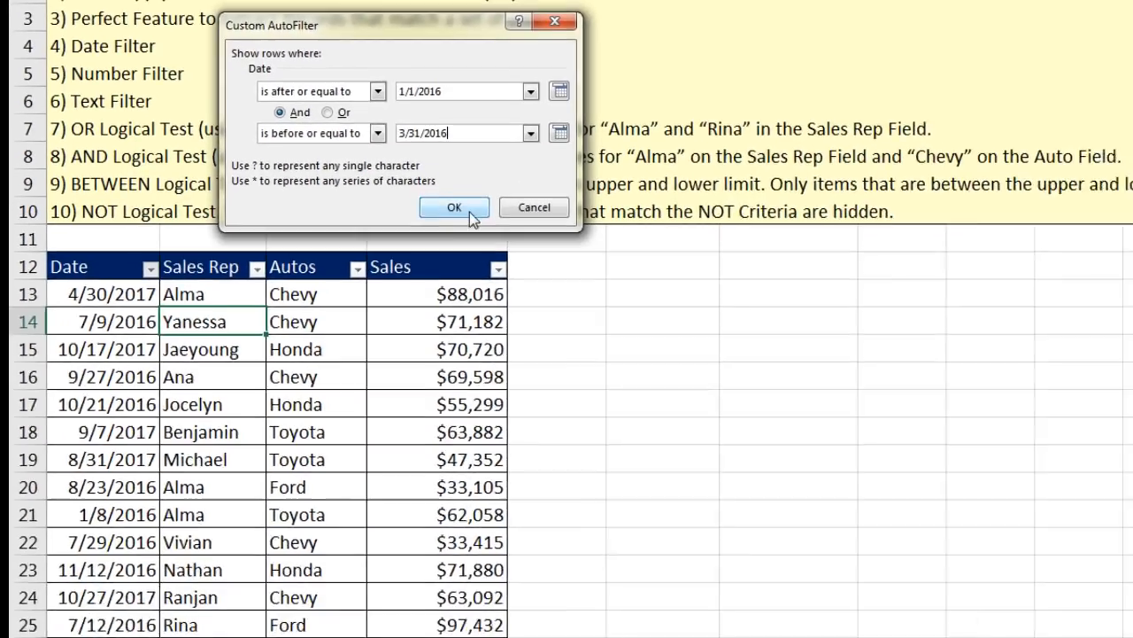
left_click(643, 292)
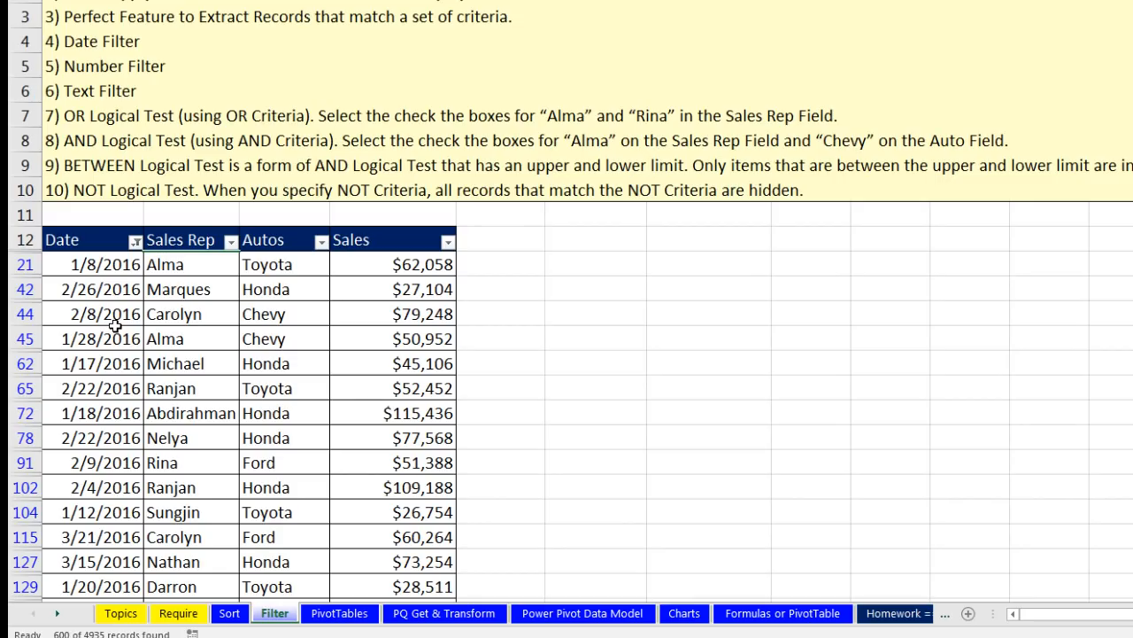
Step: Clear the Between date criteria from the Date column
left_click(135, 242)
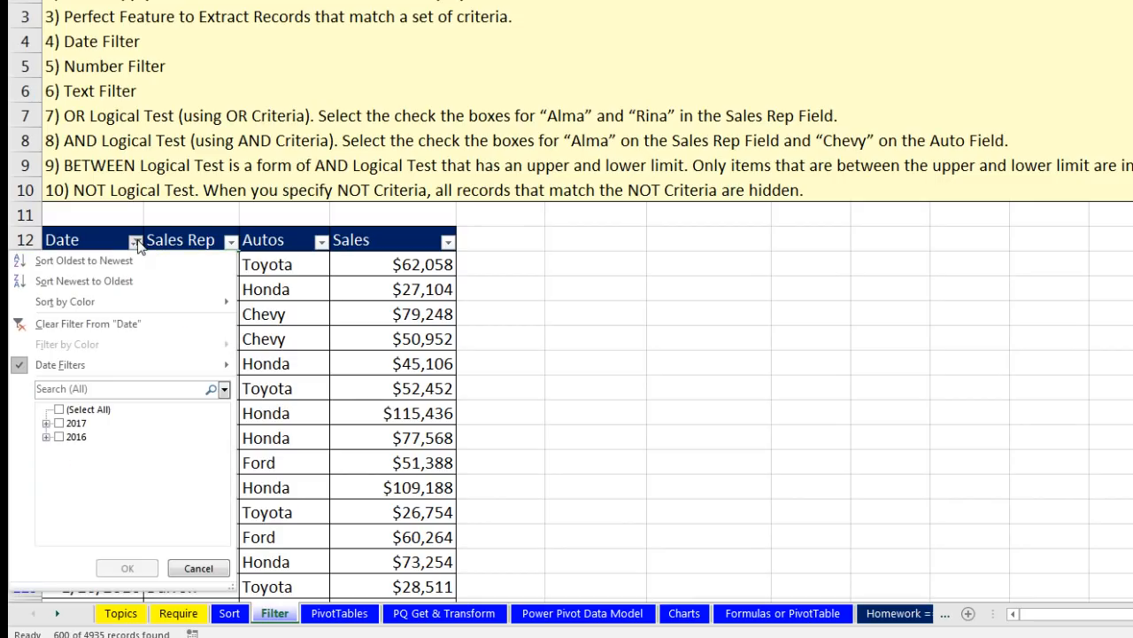
left_click(65, 323)
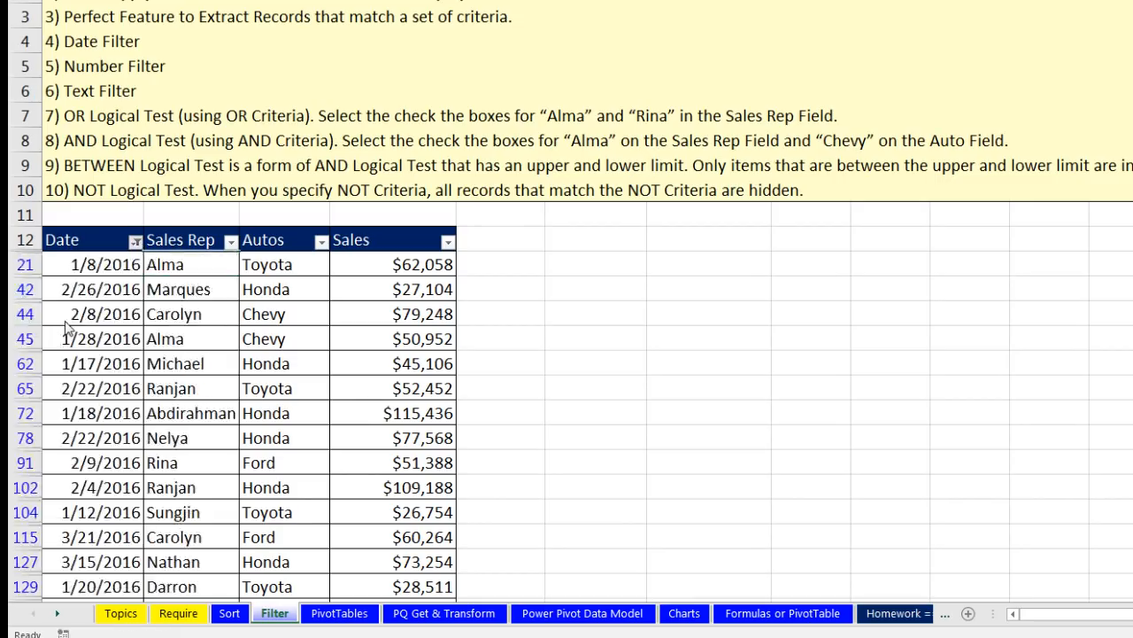
Step: Review the text filter options available for the Sales Rep column, leaving the column unfiltered
left_click(231, 247)
mouse_move(126, 371)
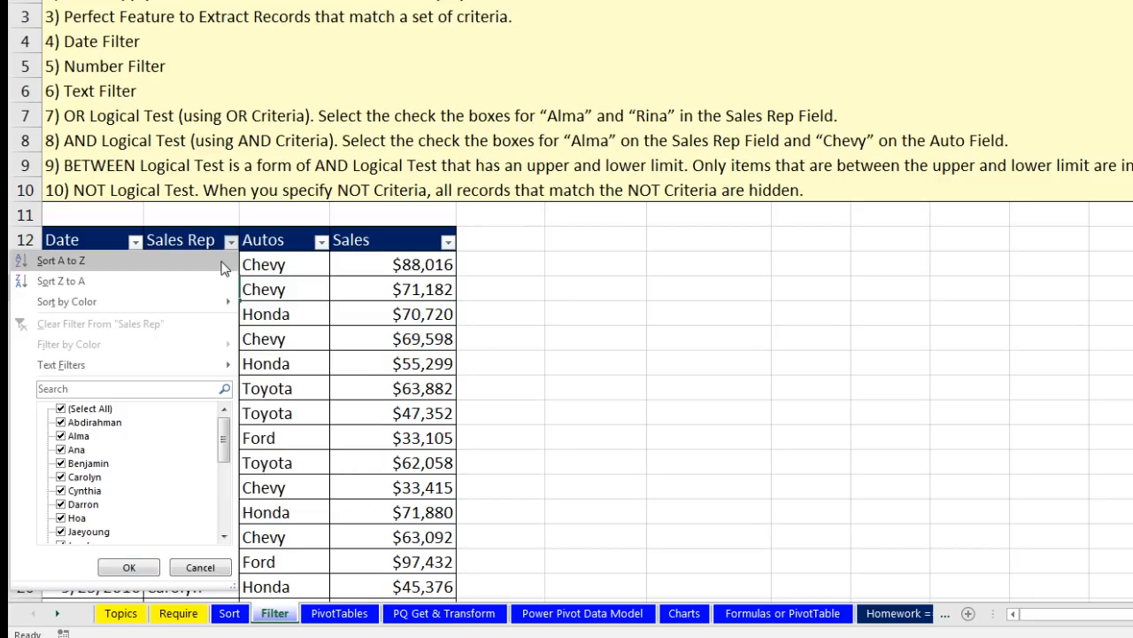
mouse_move(220, 363)
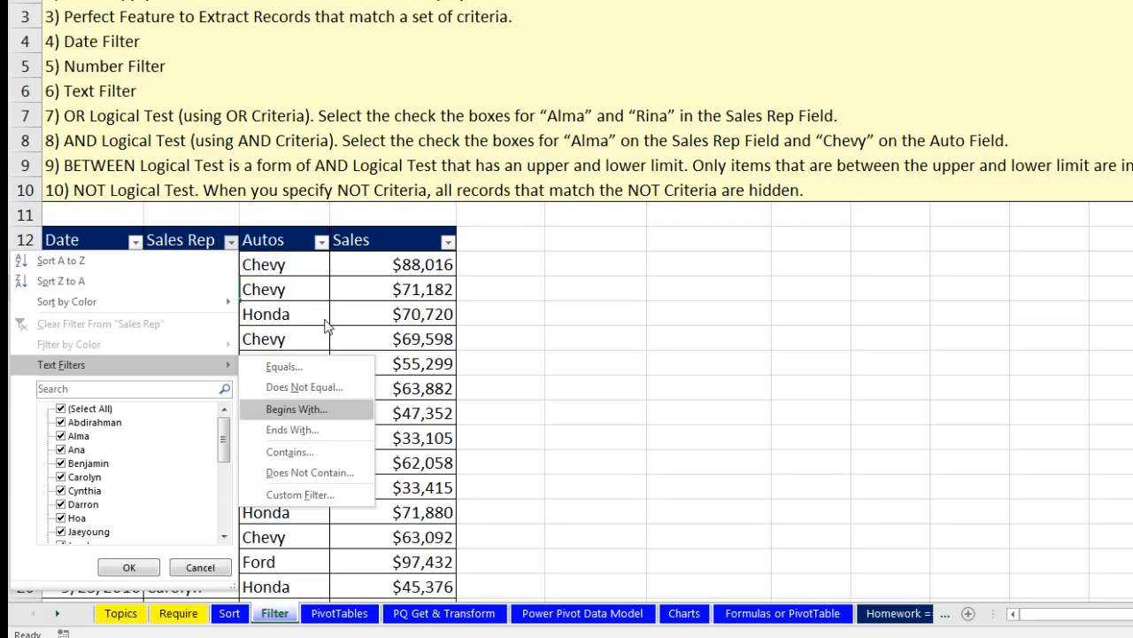
left_click(321, 241)
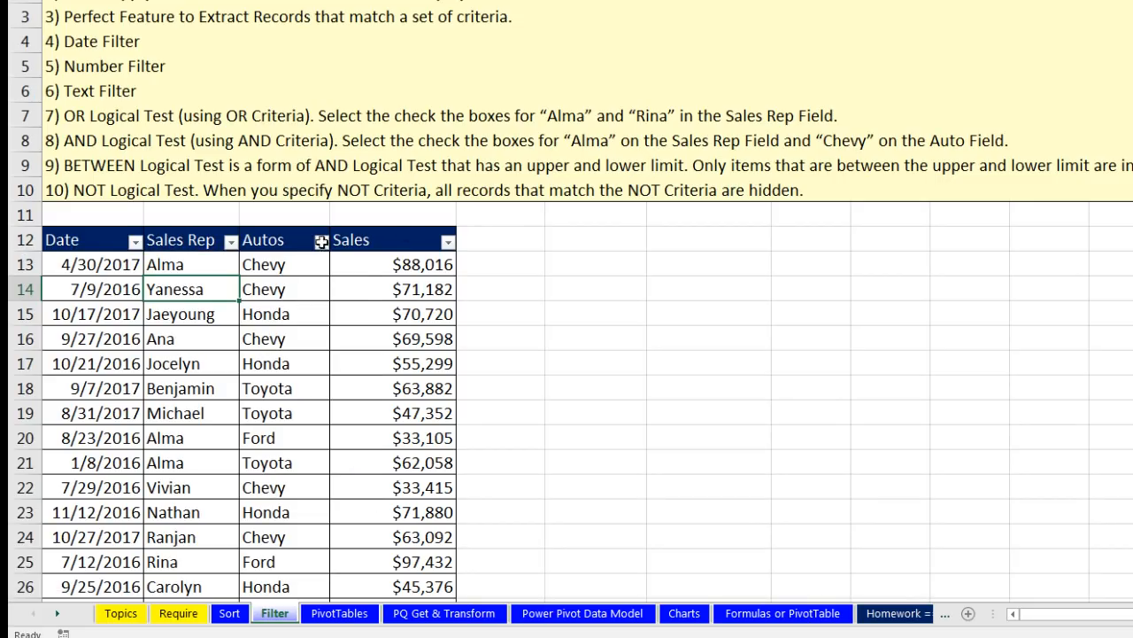
Step: Start a Top 10 number filter on the Sales column and set its count to 8
left_click(406, 236)
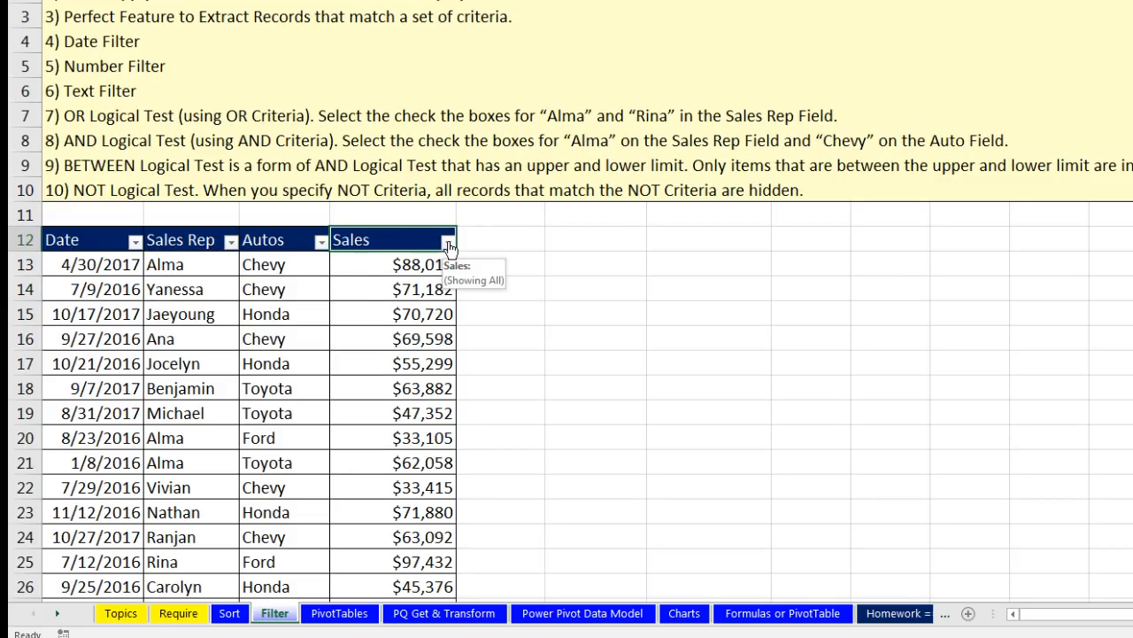
left_click(448, 242)
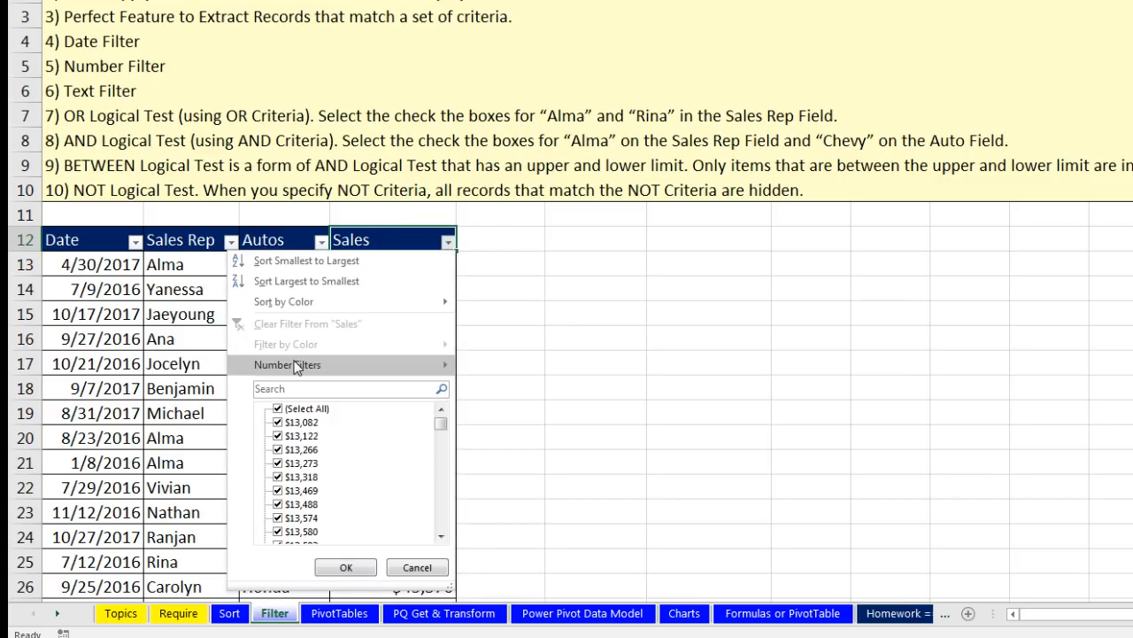
mouse_move(295, 366)
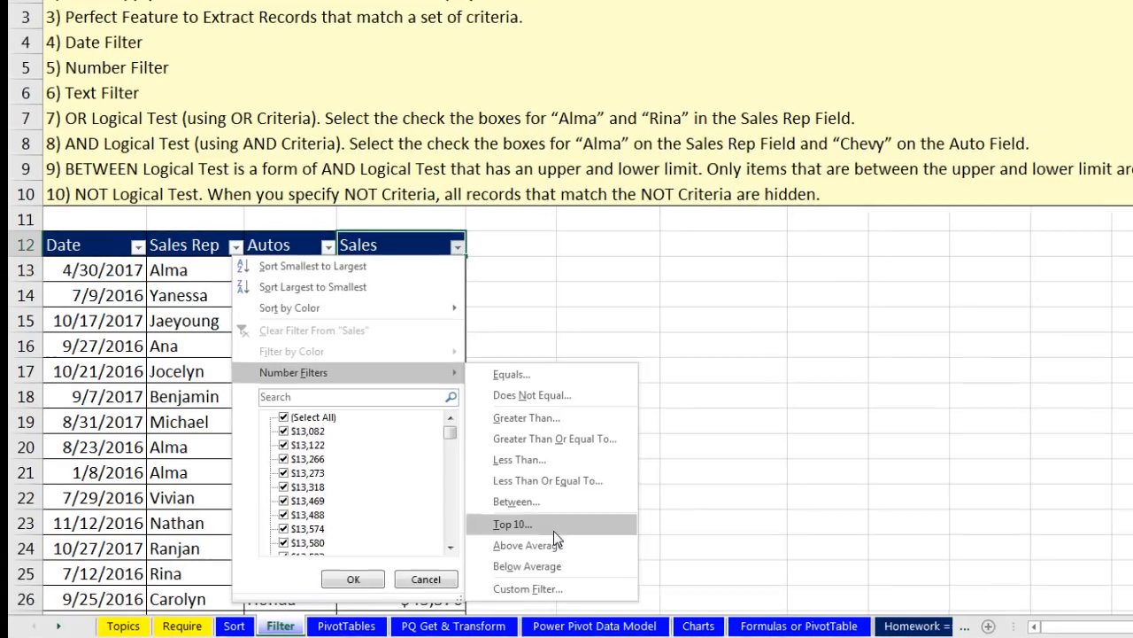
left_click(544, 520)
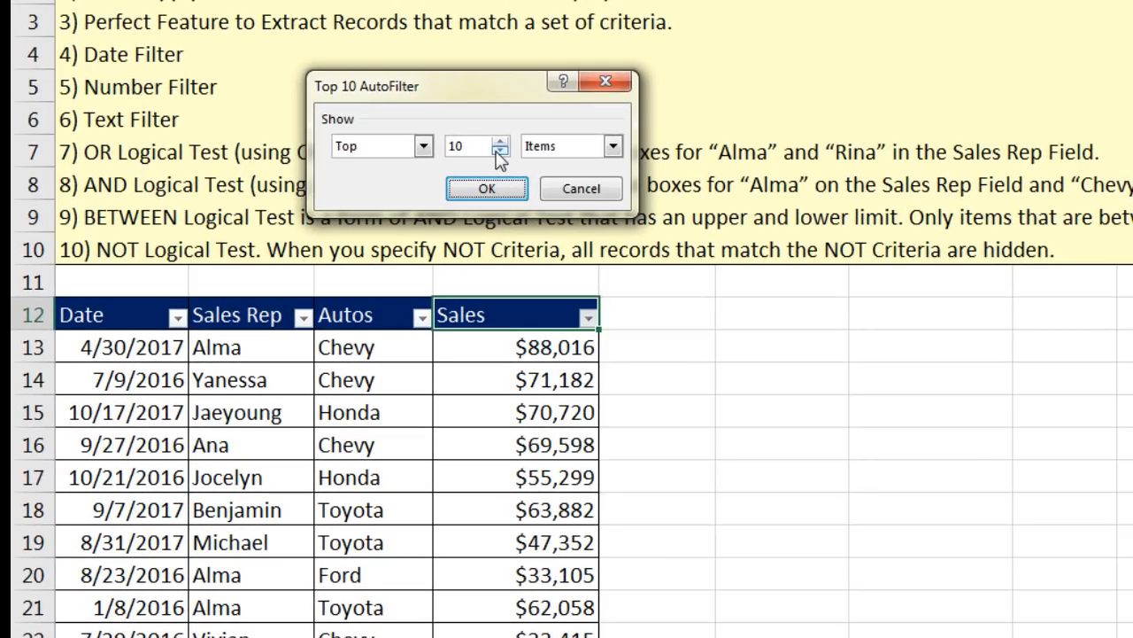
left_click(498, 143)
left_click(499, 143)
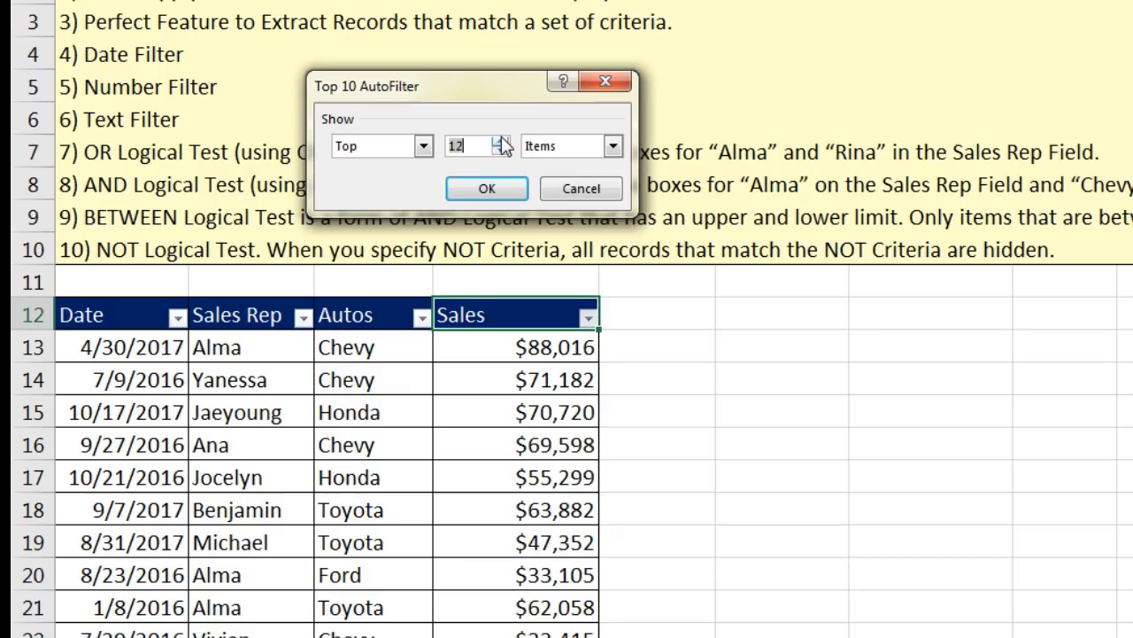
left_click(501, 153)
left_click(501, 153)
left_click(501, 153)
left_click(501, 153)
Step: Keep the Top and Items options and apply the filter to show the 8 largest sales
left_click(424, 149)
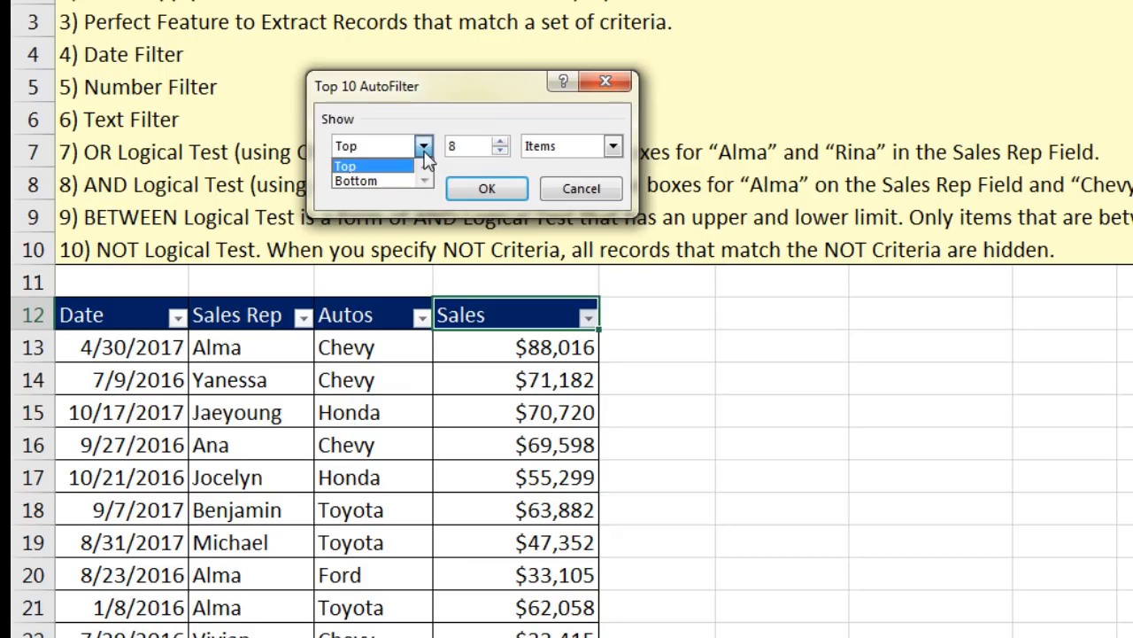
left_click(422, 150)
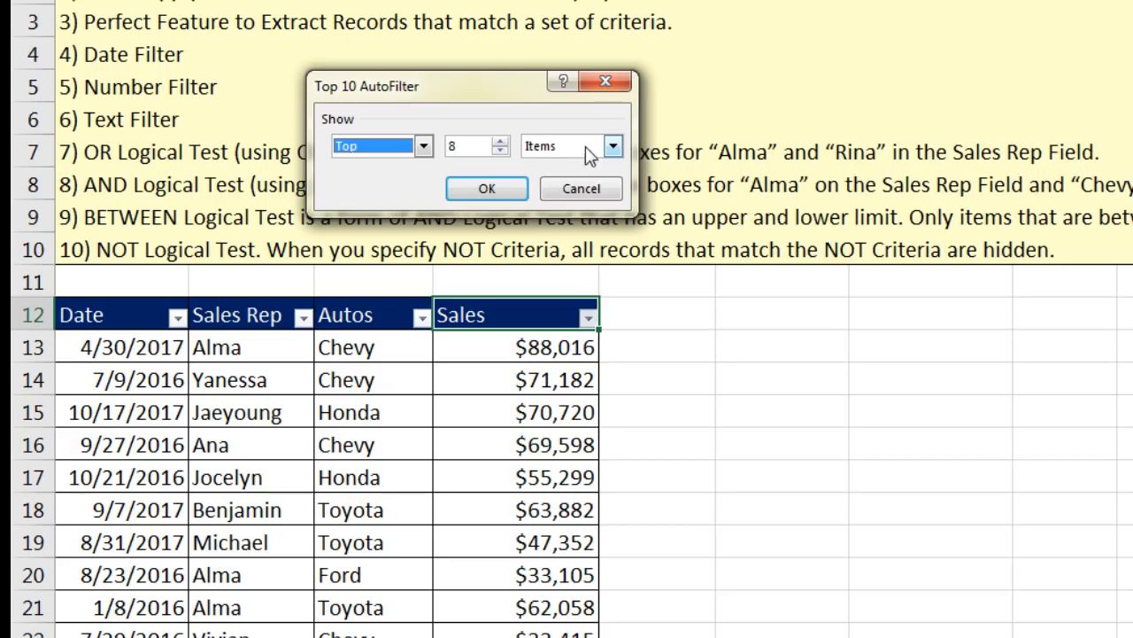
left_click(613, 147)
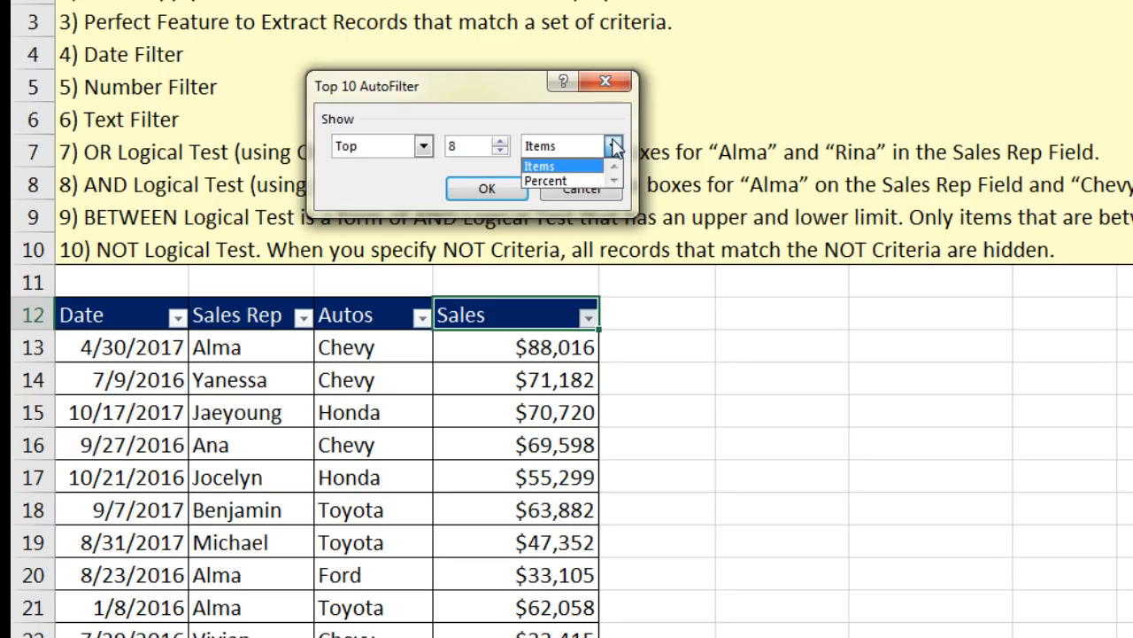
left_click(572, 169)
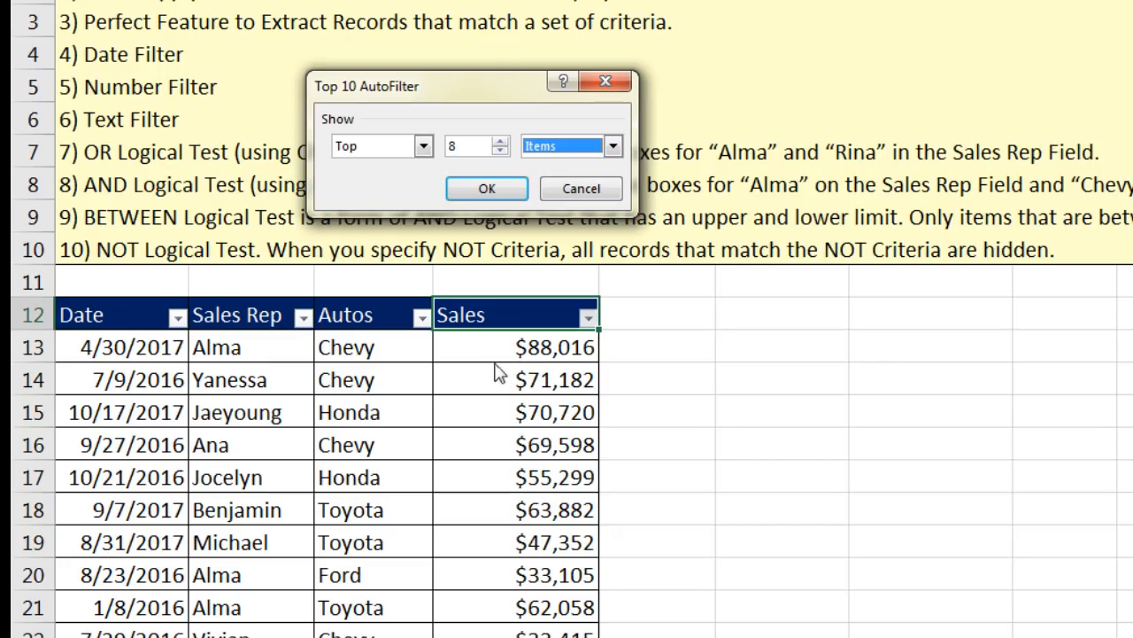
left_click(488, 189)
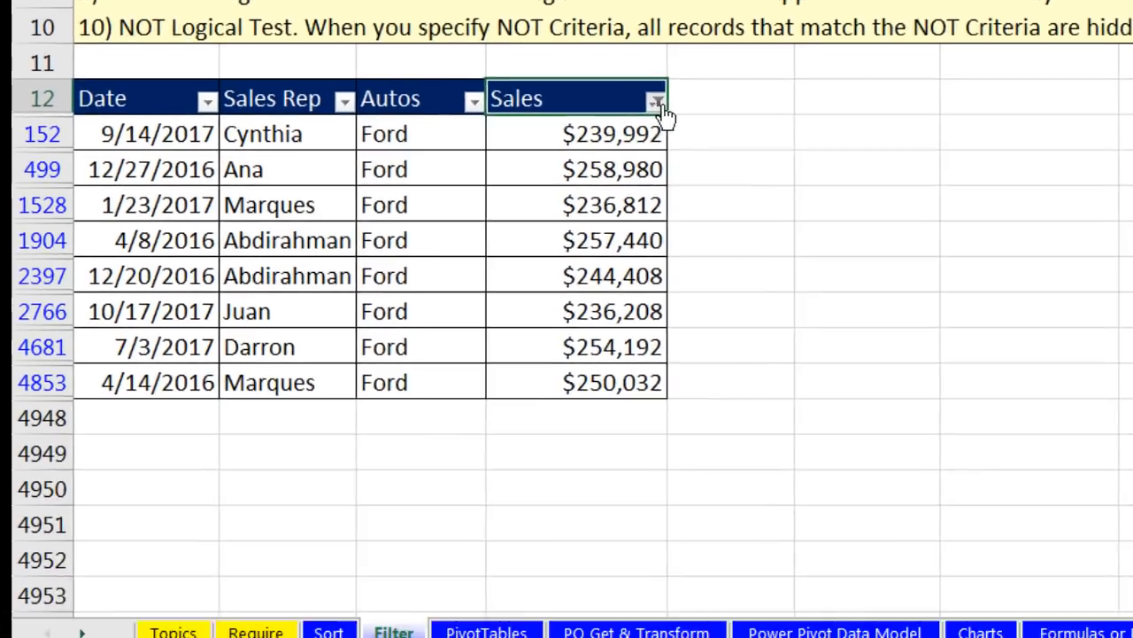
Step: Clear the top 8 criteria from the Sales column
left_click(602, 317)
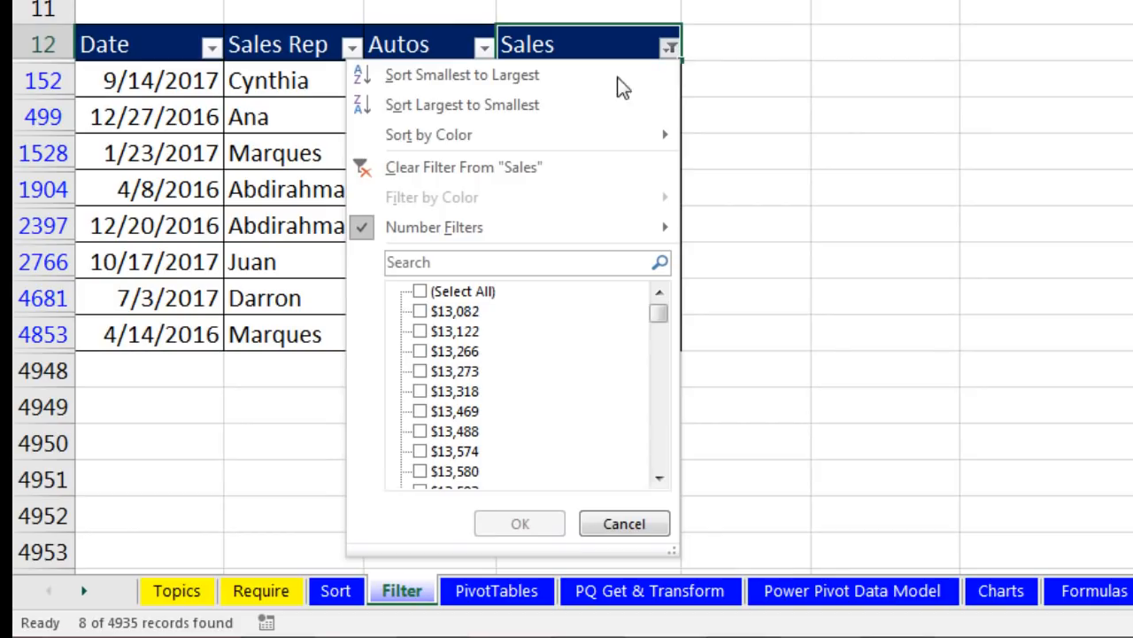
left_click(463, 166)
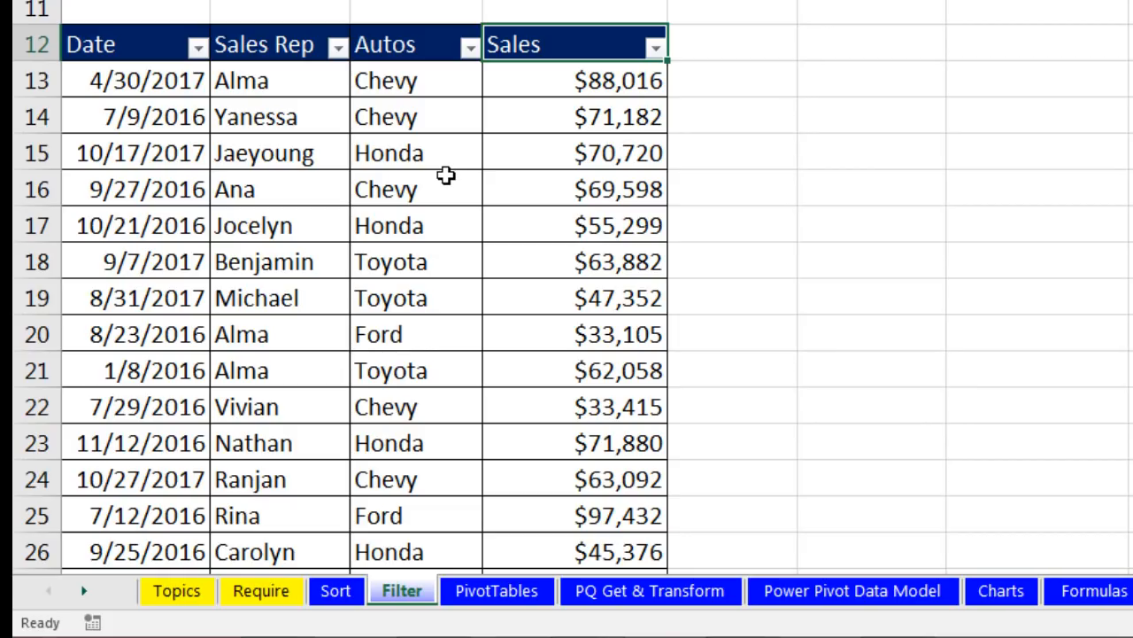
Step: Filter the Sales Rep column to show only the sales rep listed in row 13
left_click(285, 86)
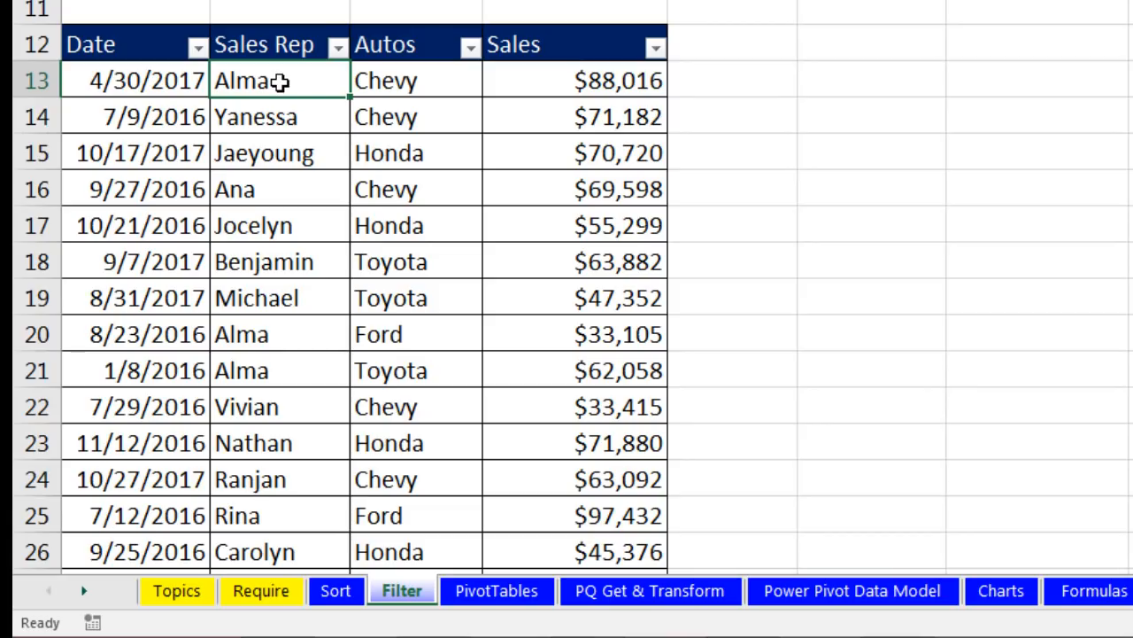
left_click(405, 83)
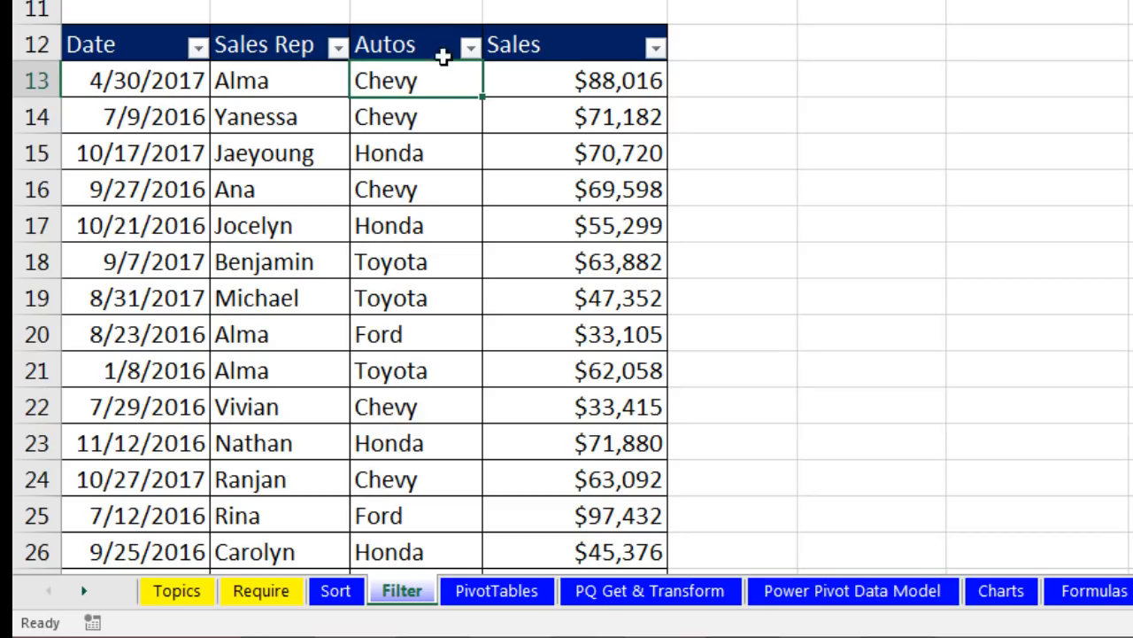
left_click(338, 48)
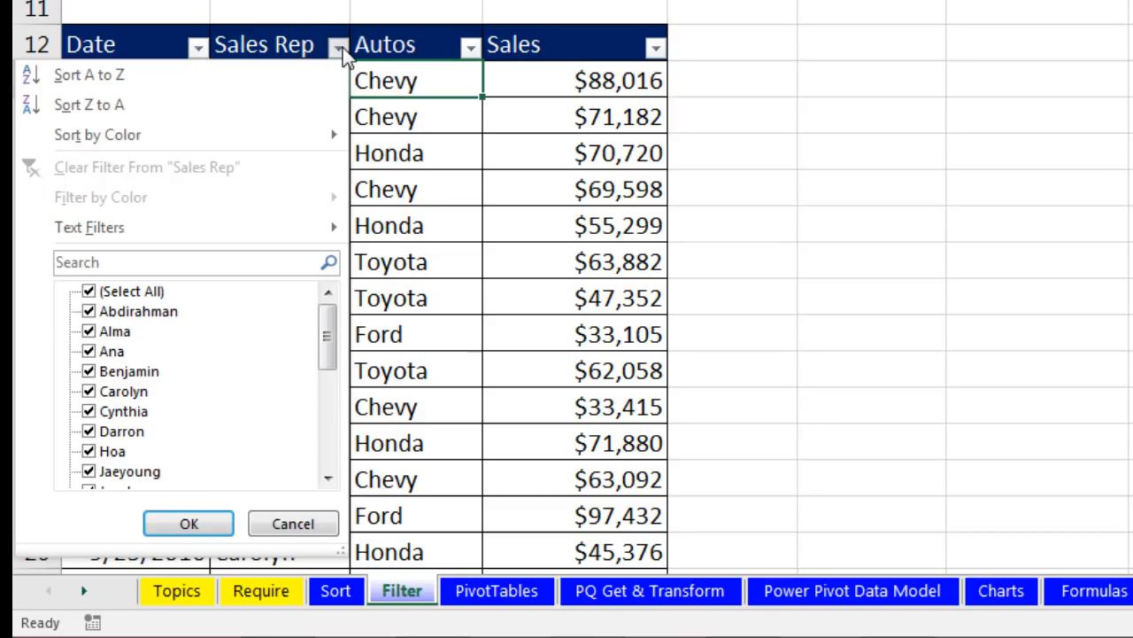
left_click(90, 292)
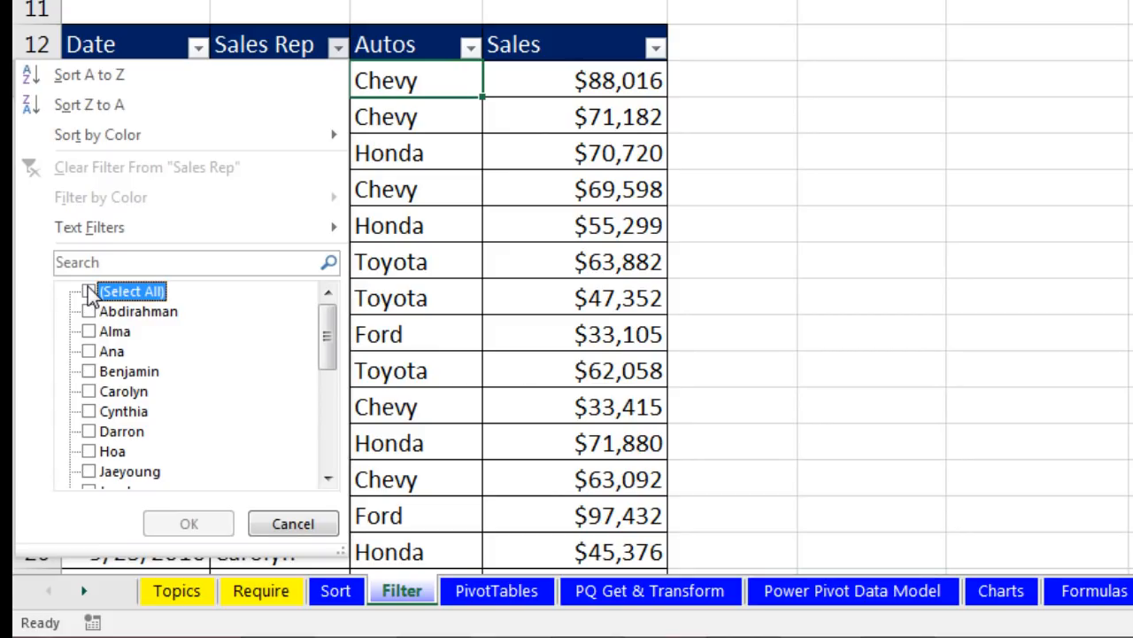
left_click(89, 331)
left_click(189, 524)
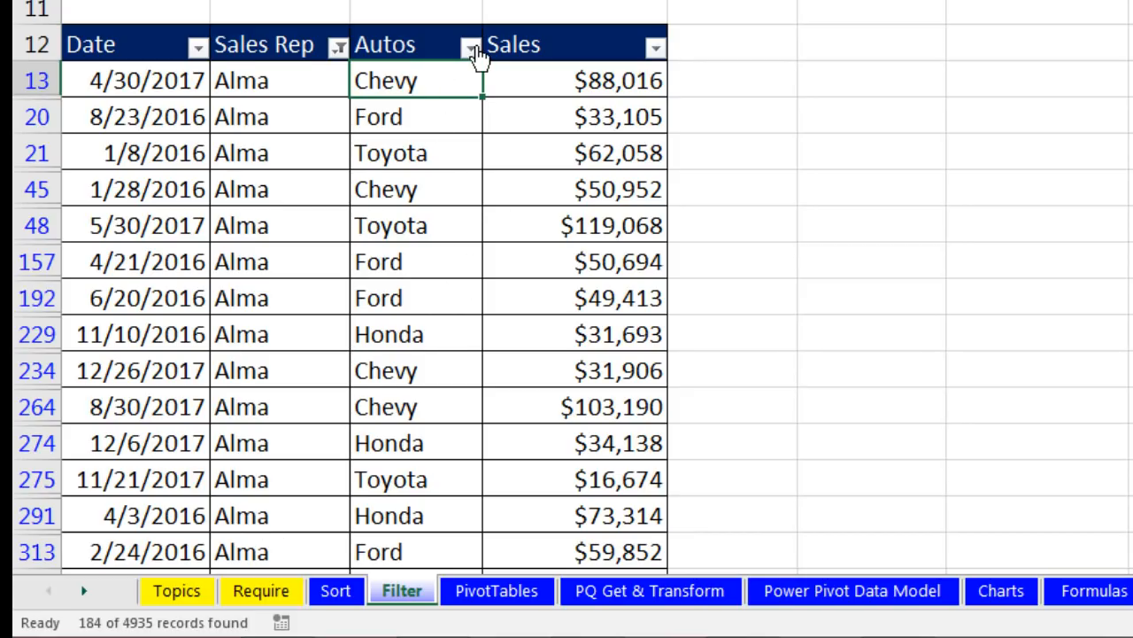
Step: Filter the Autos column to show only Chevy, in addition to the Sales Rep criterion
left_click(472, 48)
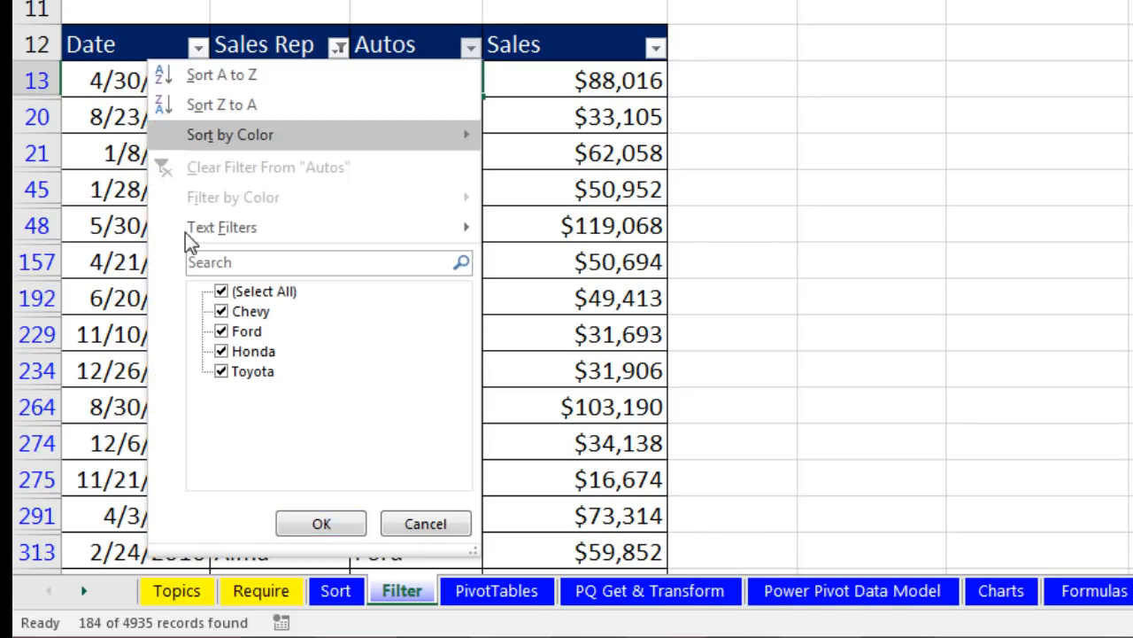
left_click(221, 293)
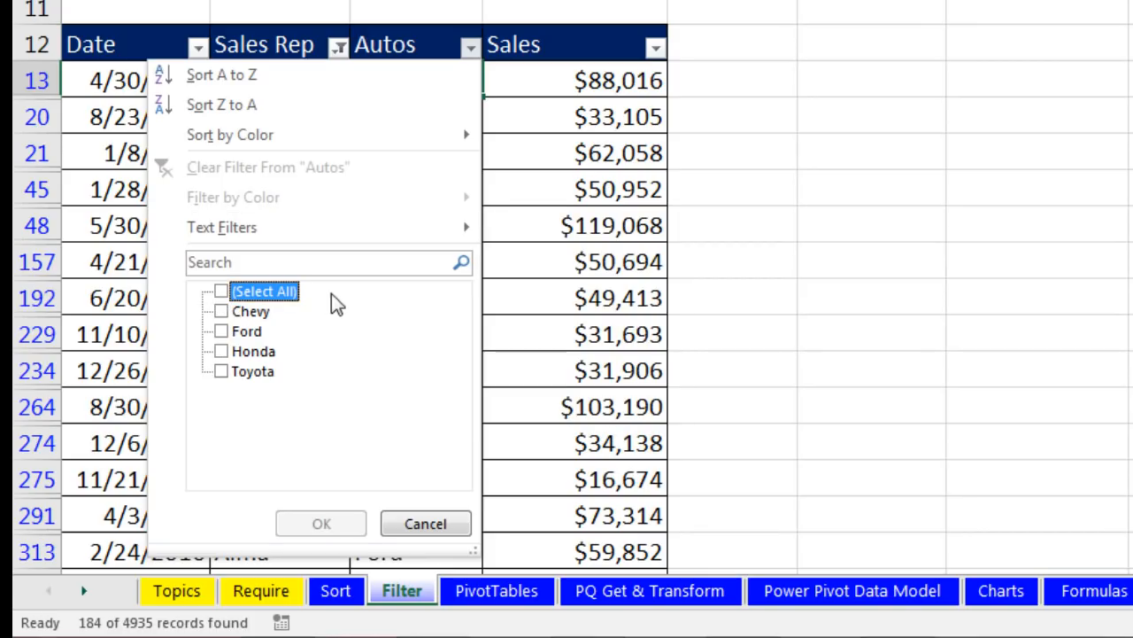
left_click(221, 312)
left_click(344, 530)
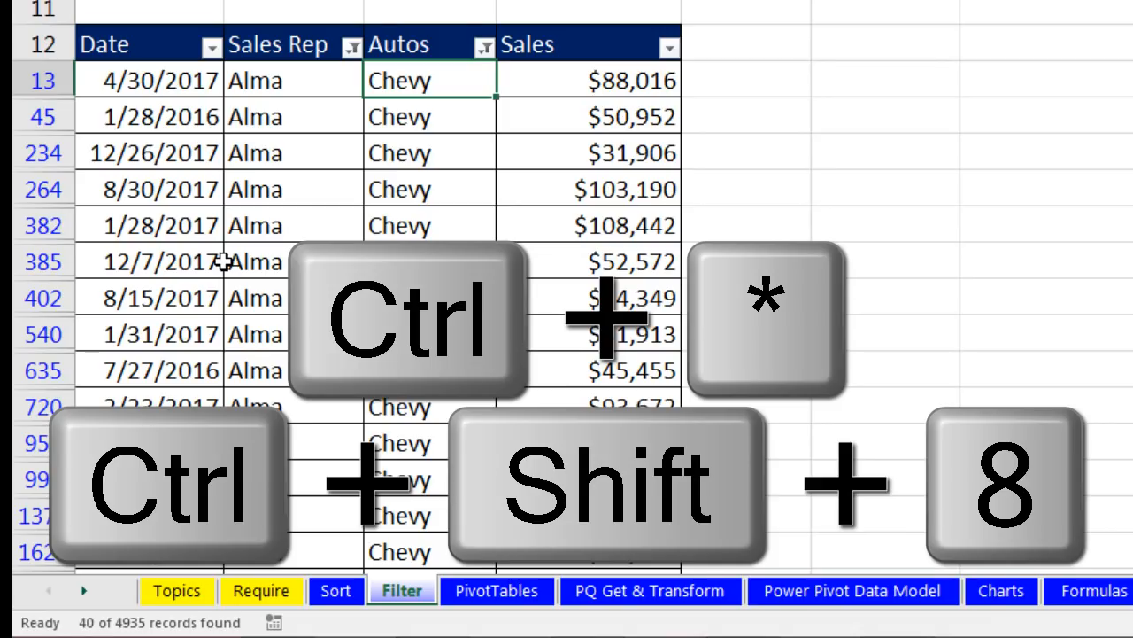
Step: Copy the whole filtered table into a new workbook starting at A1 and auto-fit the Date column
key("ctrl+shift+8")
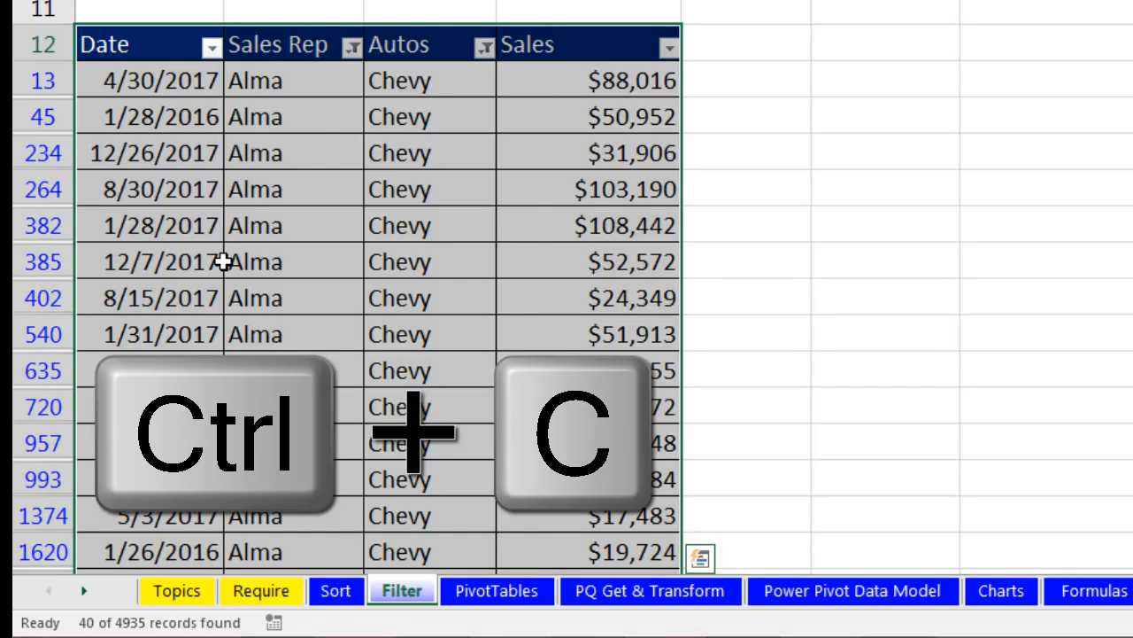
key("ctrl+c")
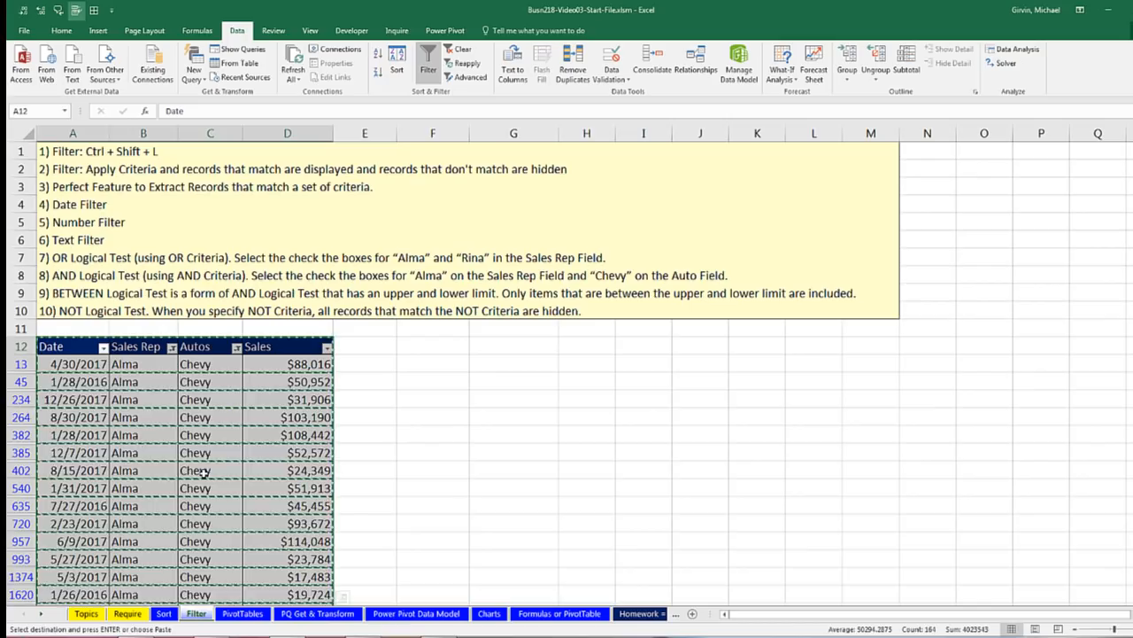
key("ctrl+n")
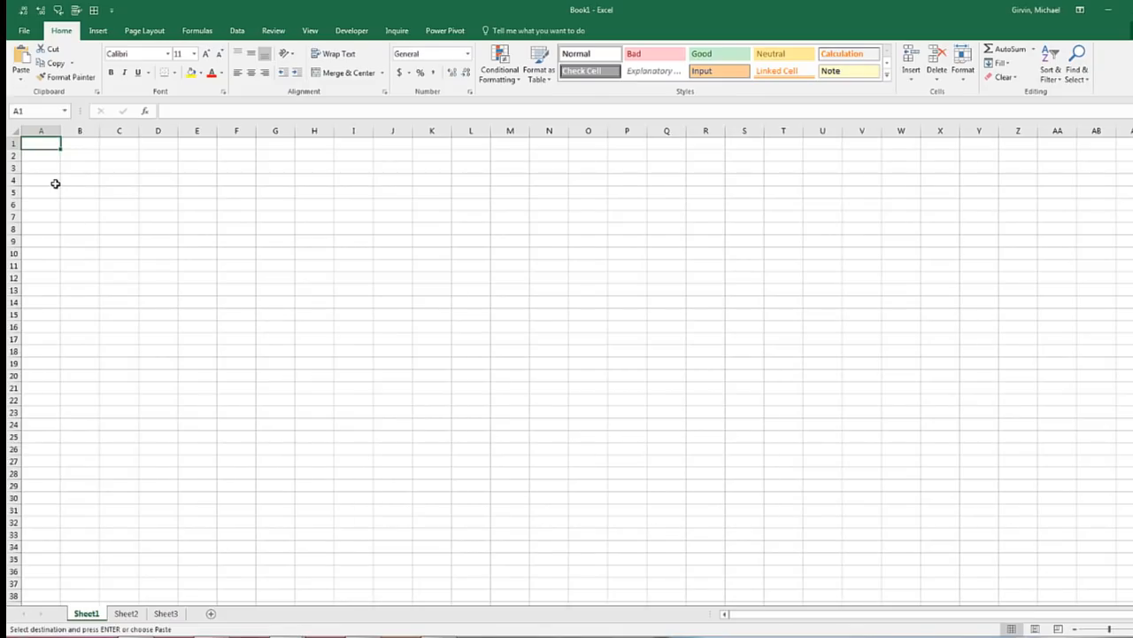
key("ctrl+v")
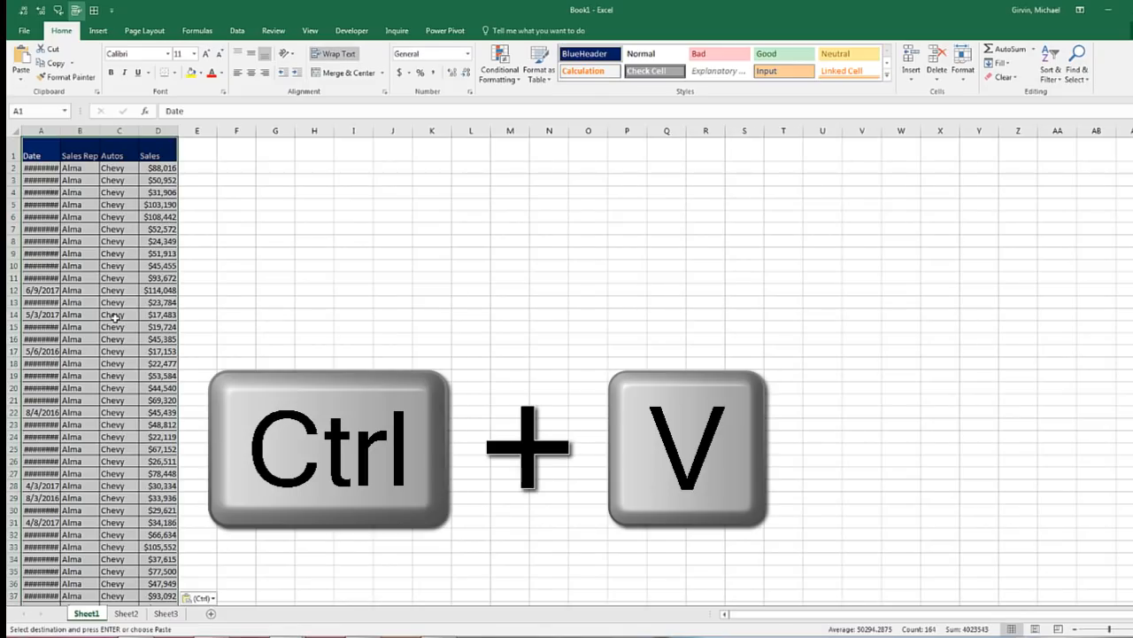
double_click(59, 132)
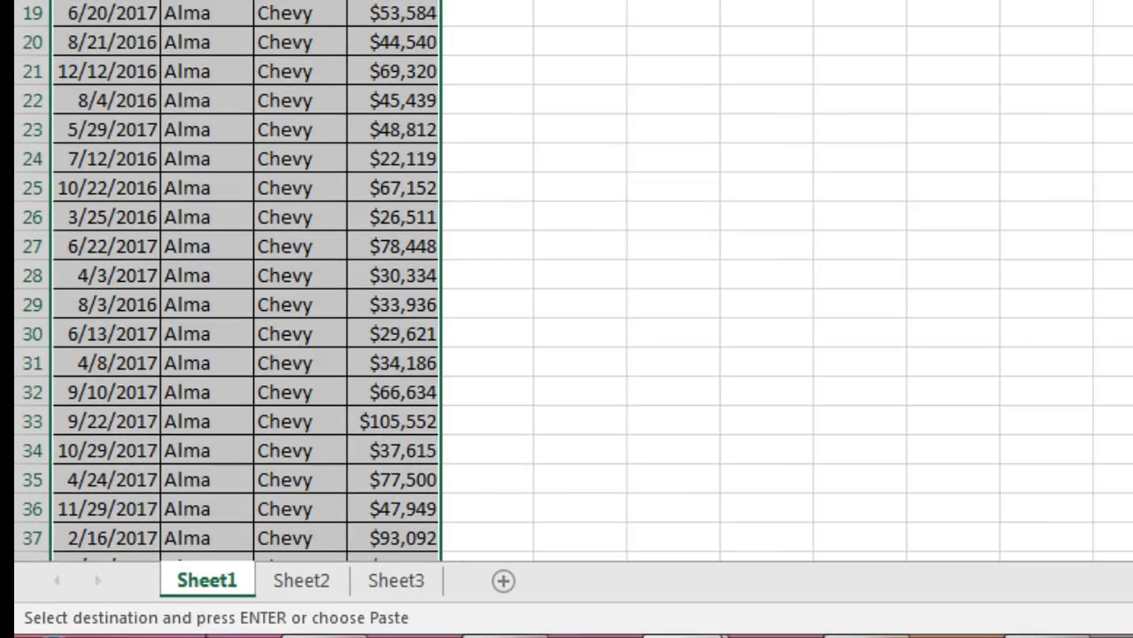
Step: Rename Sheet1 to the sales rep's first name followed directly by "ChevyRecords"
double_click(206, 592)
type("AlmaChevyRecords")
key("Return")
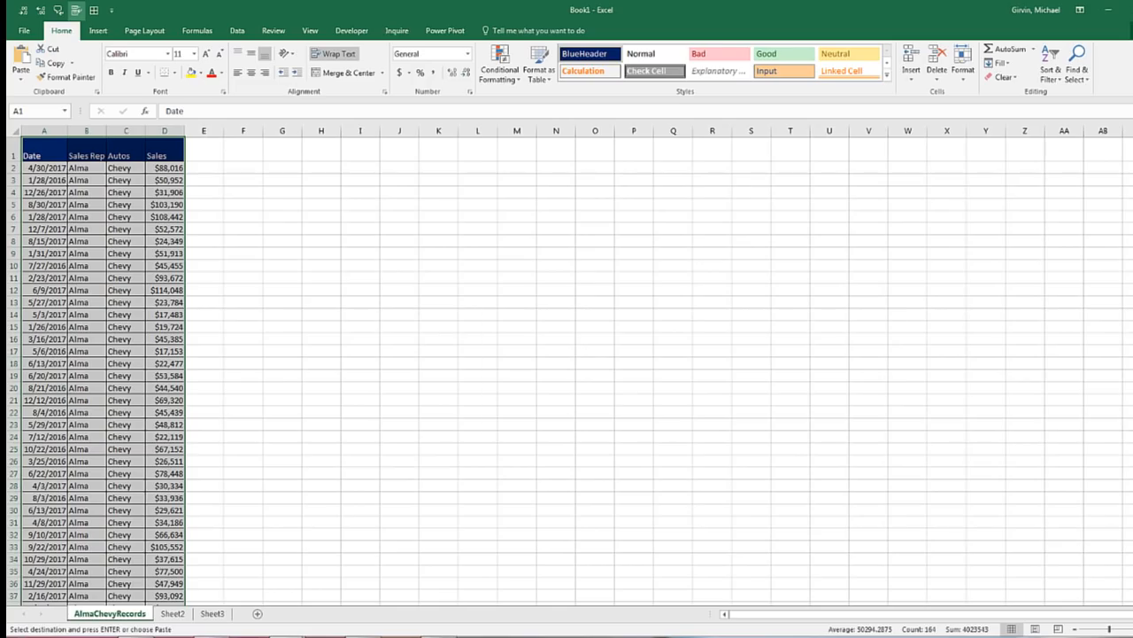
Step: Save the new workbook as an Excel Workbook named with the rep's first name followed by "Chevy Records"
key("F12")
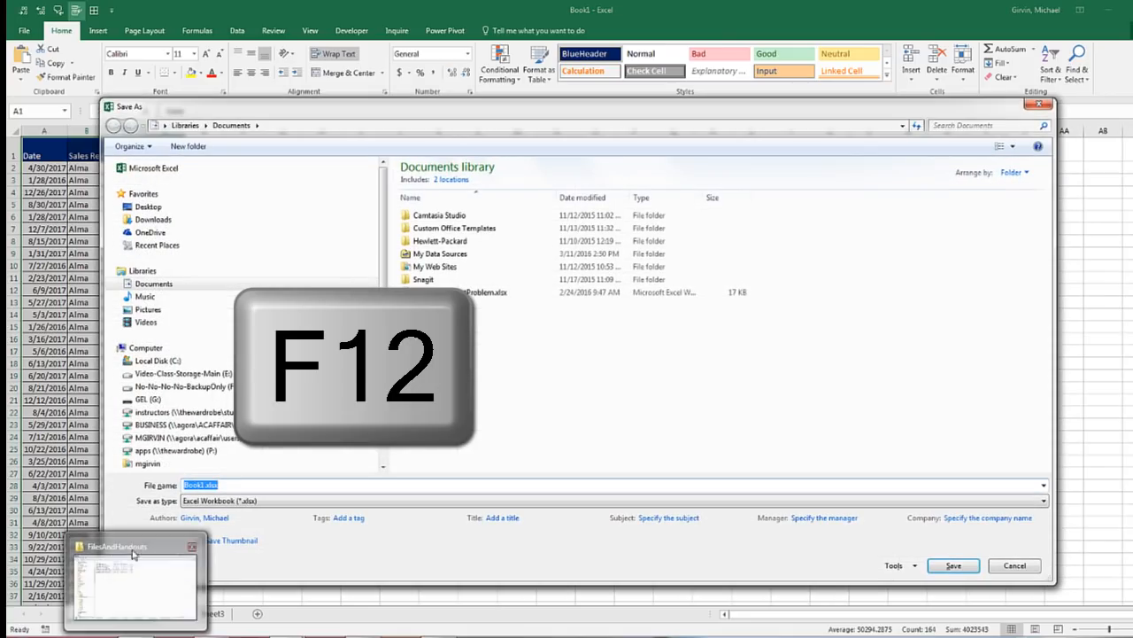
left_click(133, 554)
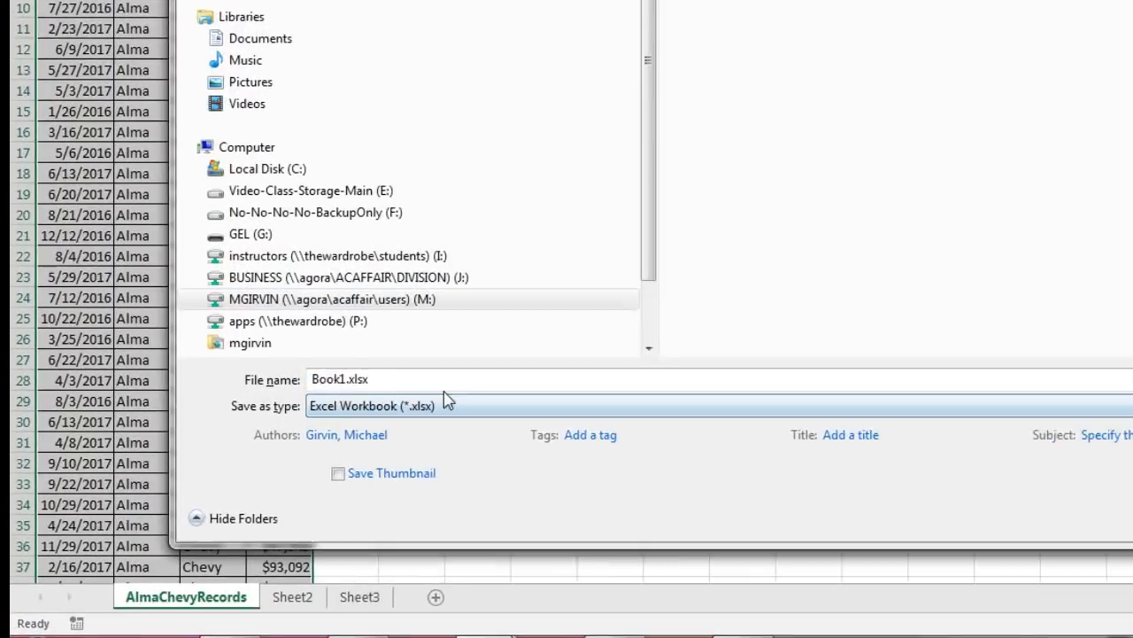
left_click(258, 487)
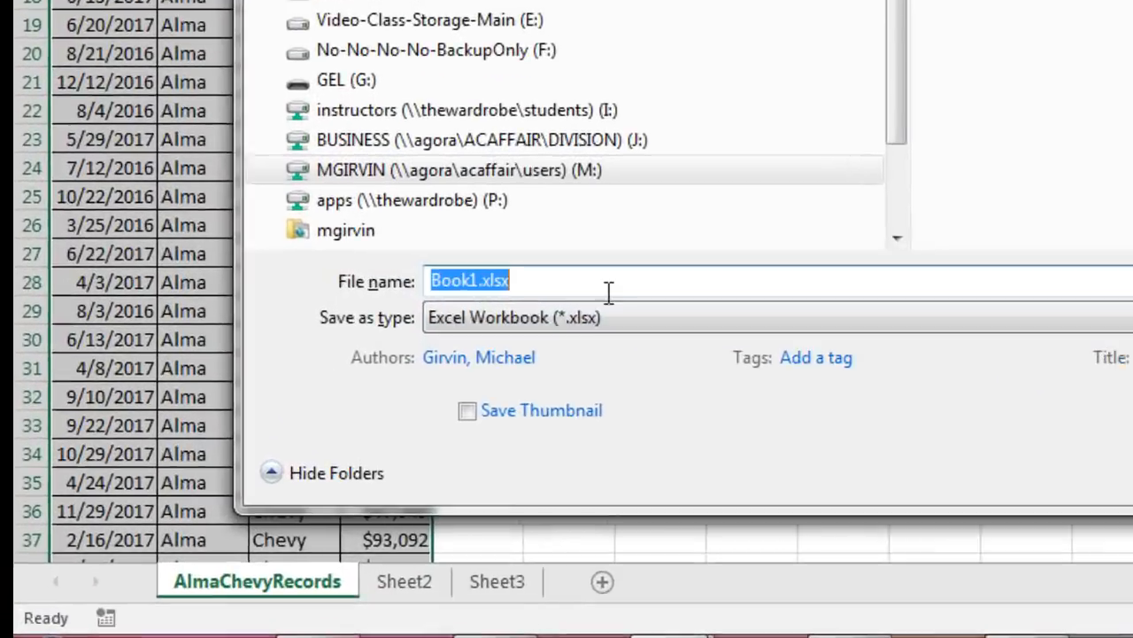
type("Alma Chevy Records")
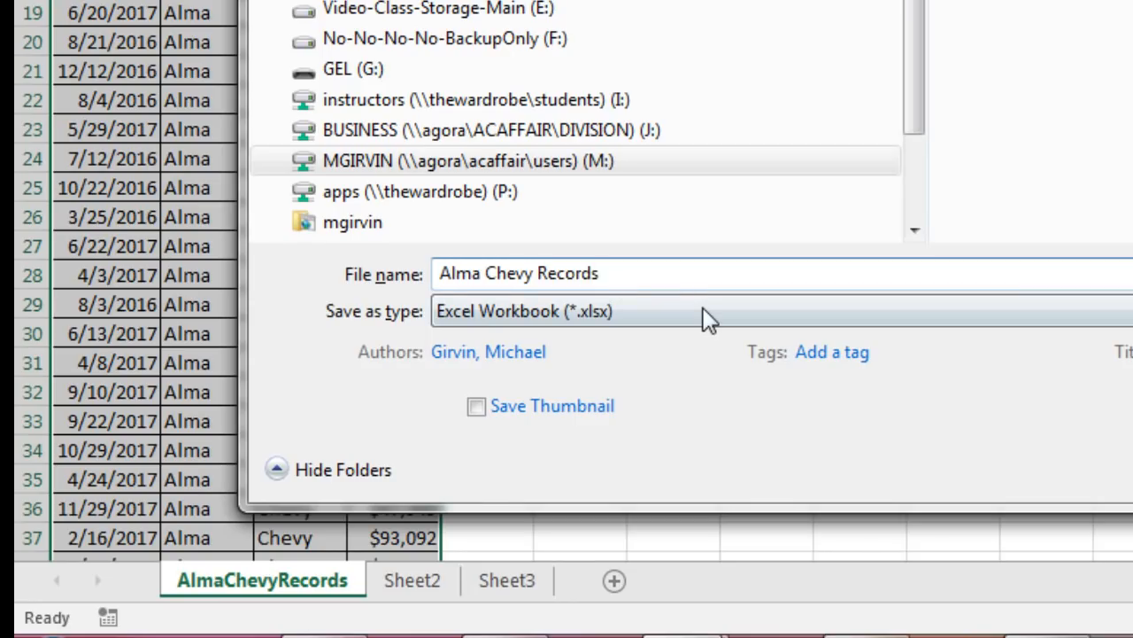
key("Return")
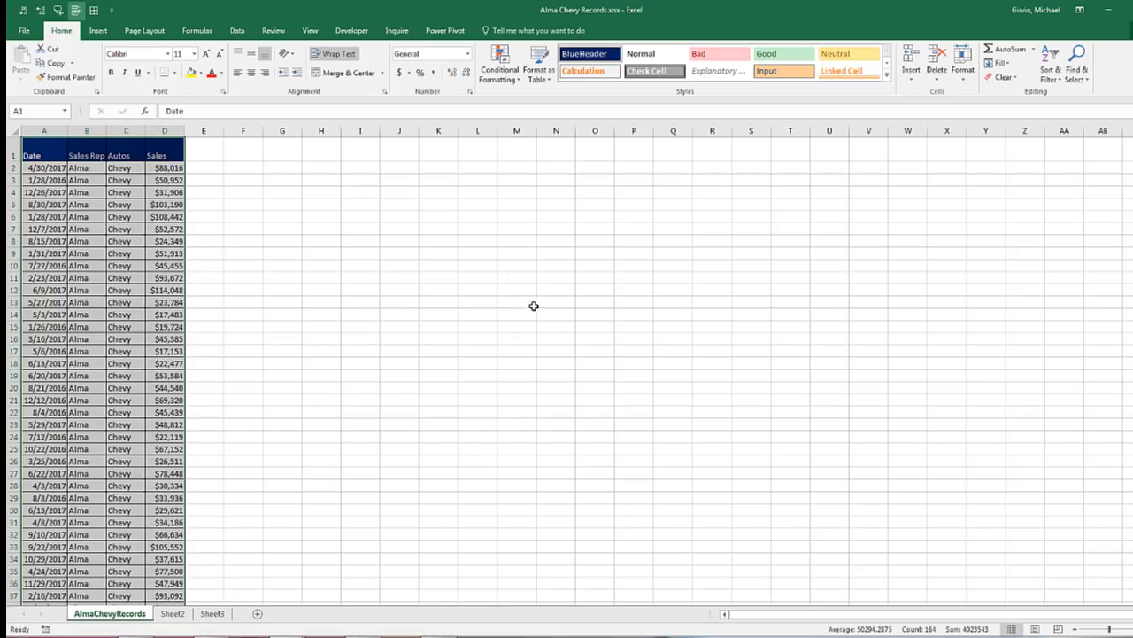
Step: Return to the Busn218-Video03-Start-File workbook and toggle Filter off and on to remove all criteria
key("ctrl+Tab")
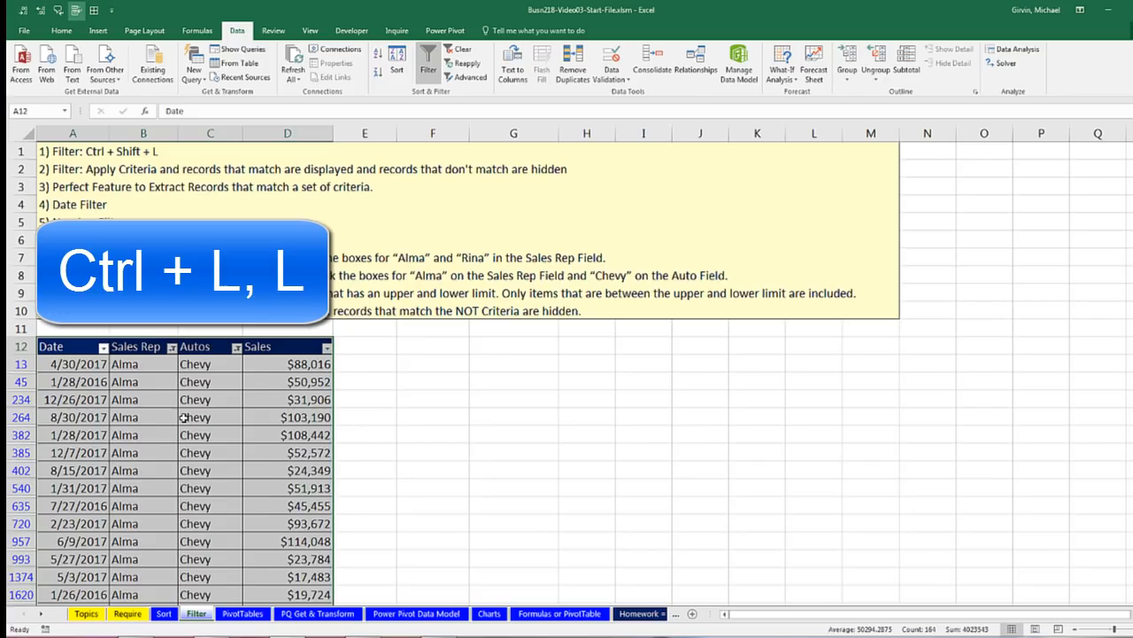
key("ctrl+shift+l")
key("ctrl+shift+l")
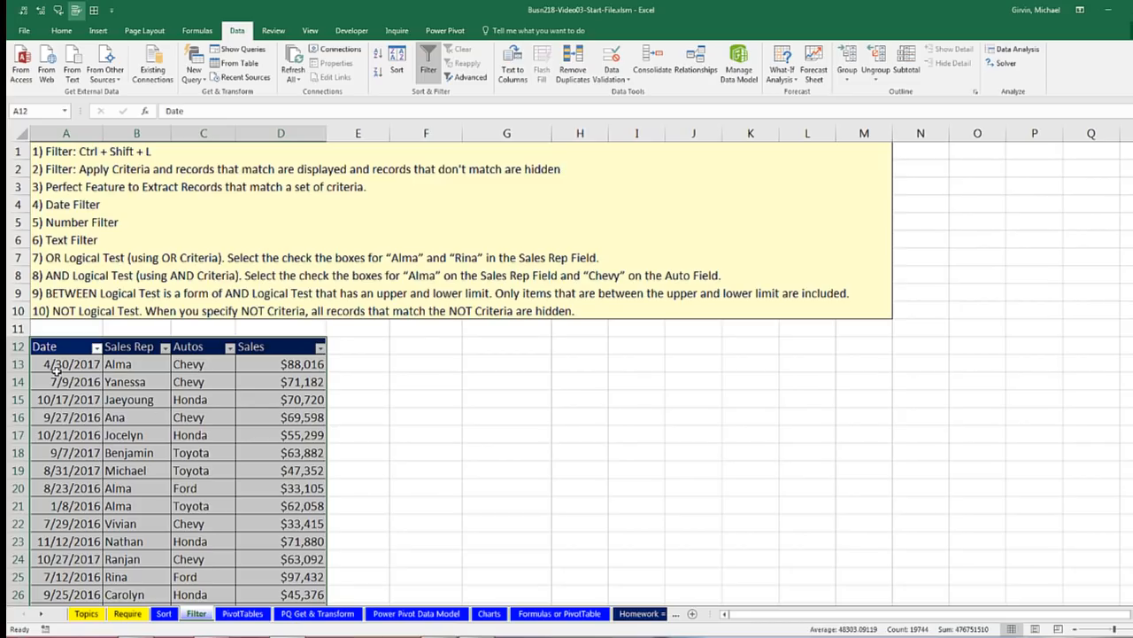
Step: Filter the Sales Rep column with an OR test for the two sales reps named in note 7
left_click(128, 368)
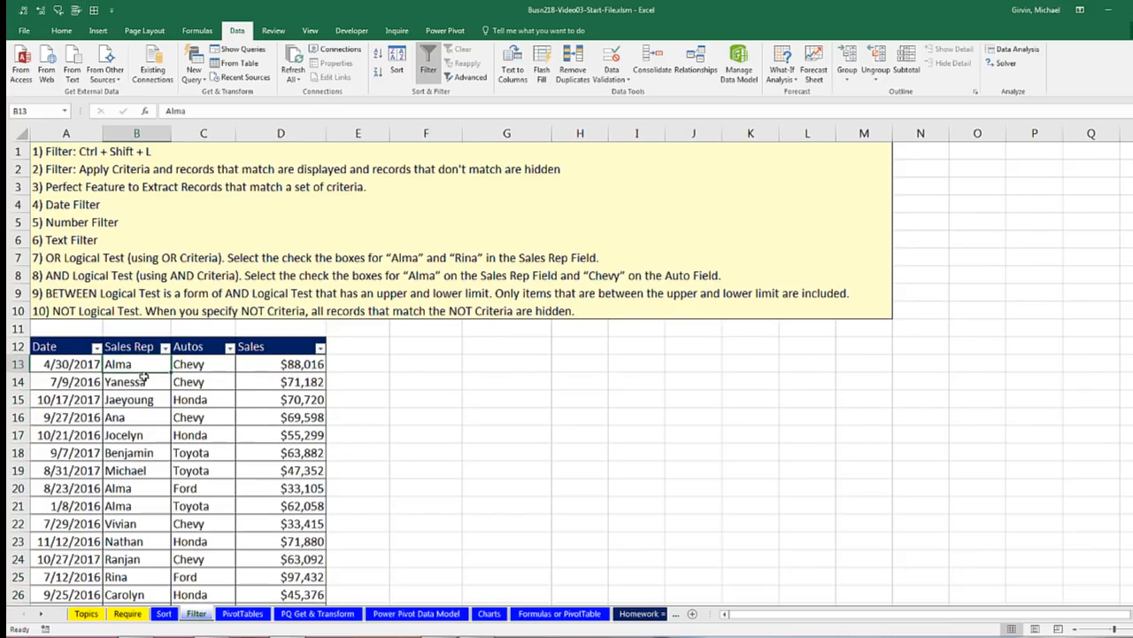
left_click(202, 369)
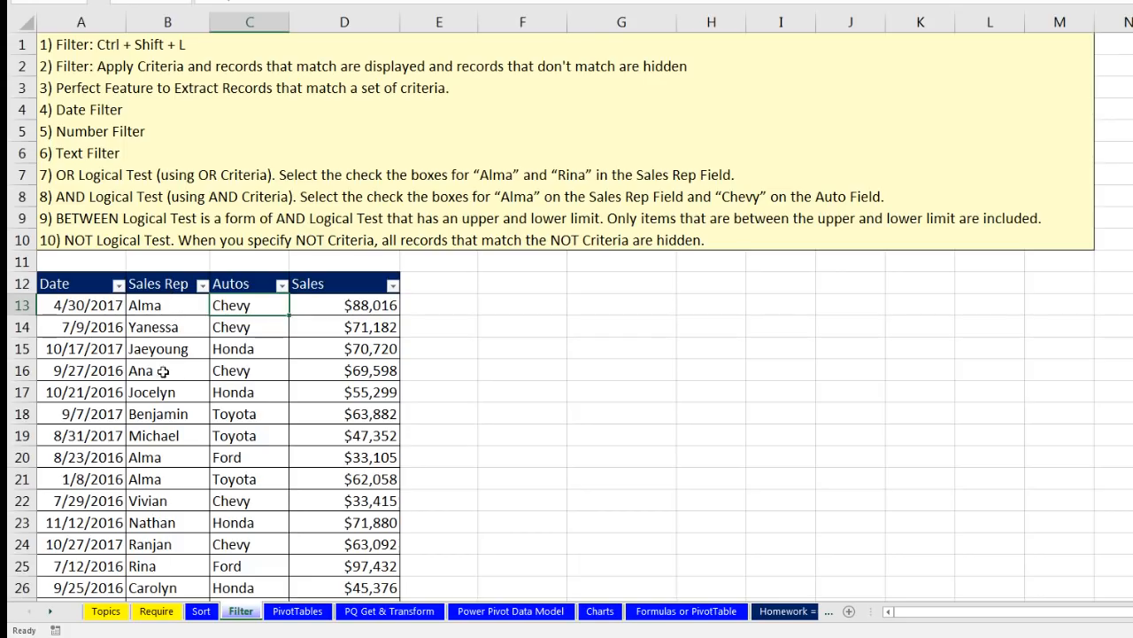
left_click(202, 285)
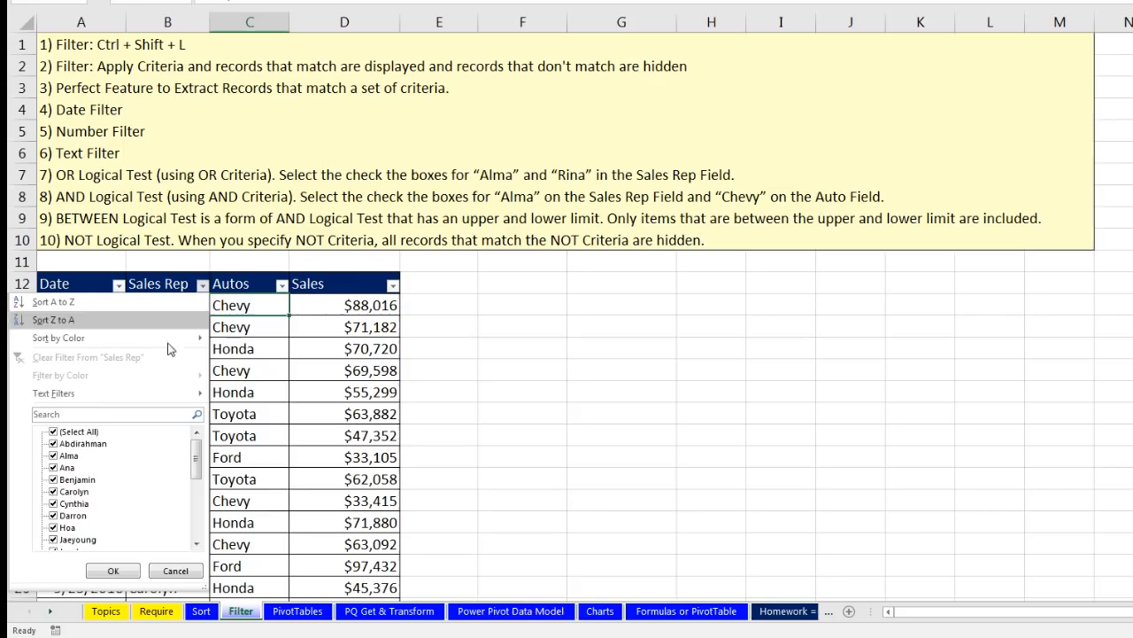
left_click(53, 433)
left_click(53, 433)
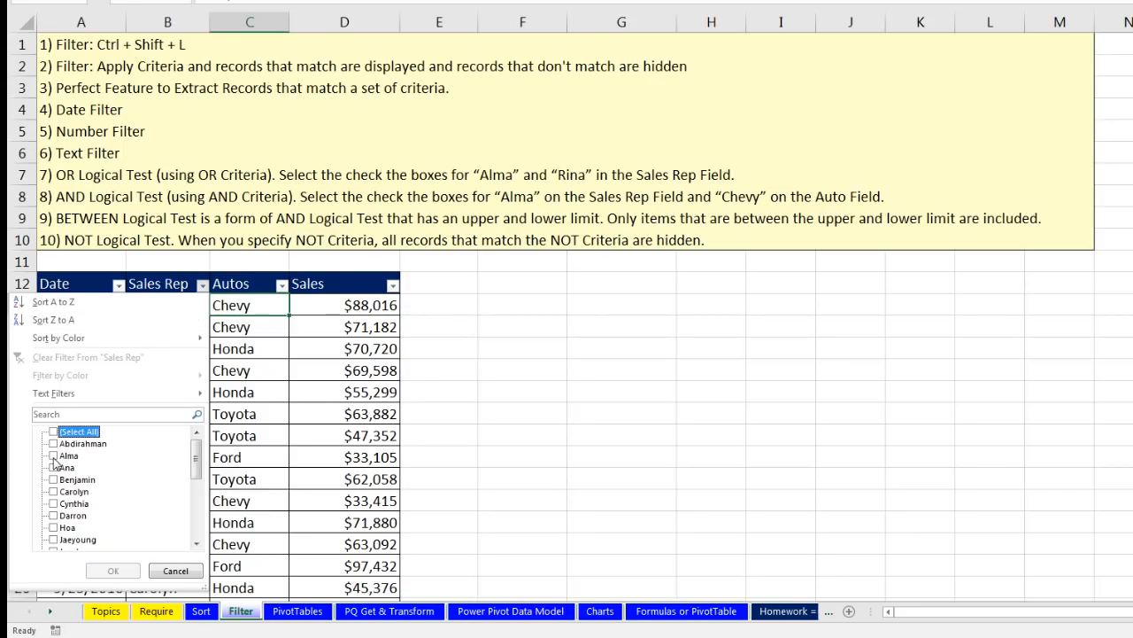
left_click(53, 456)
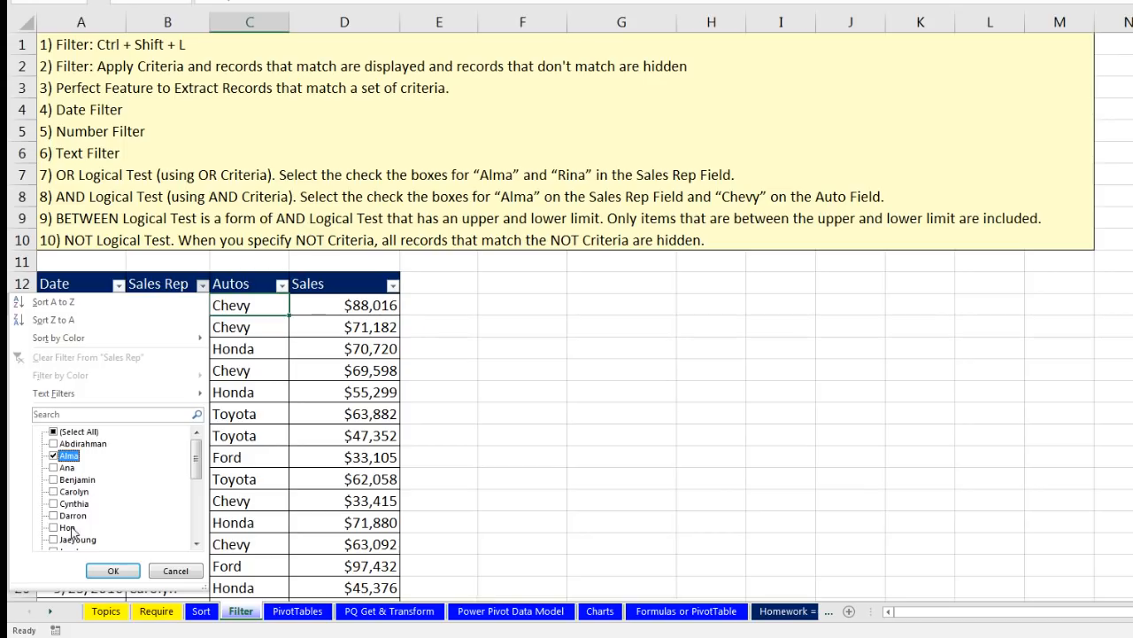
left_click(196, 543)
left_click(195, 544)
left_click(195, 544)
left_click(53, 528)
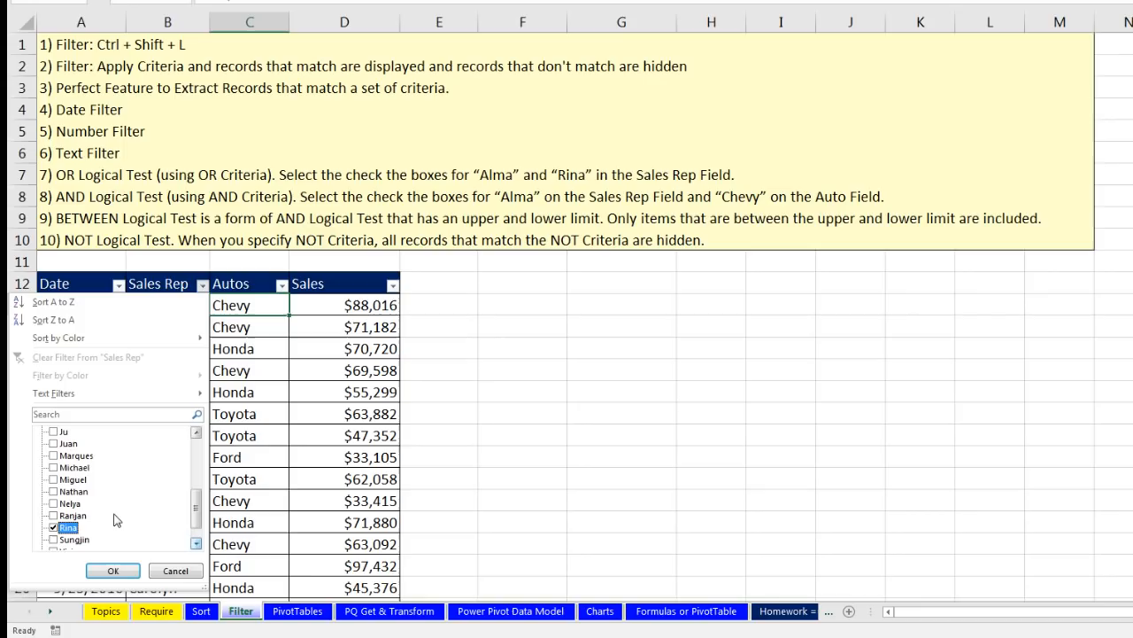
left_click(113, 570)
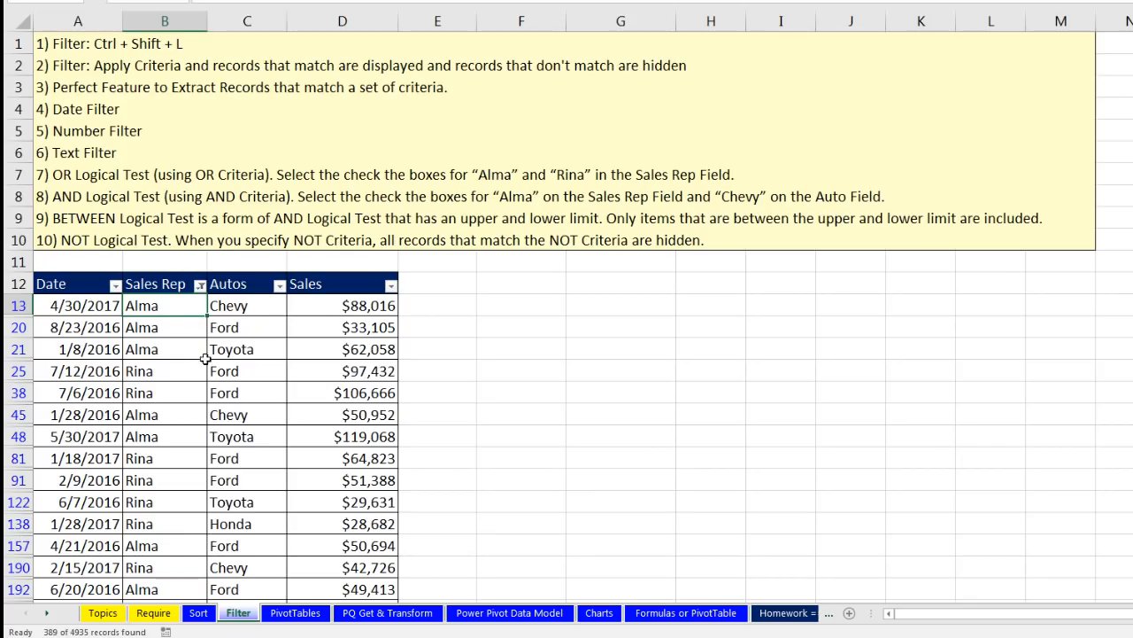
Step: Clear the filter from the Sales Rep column
left_click(201, 285)
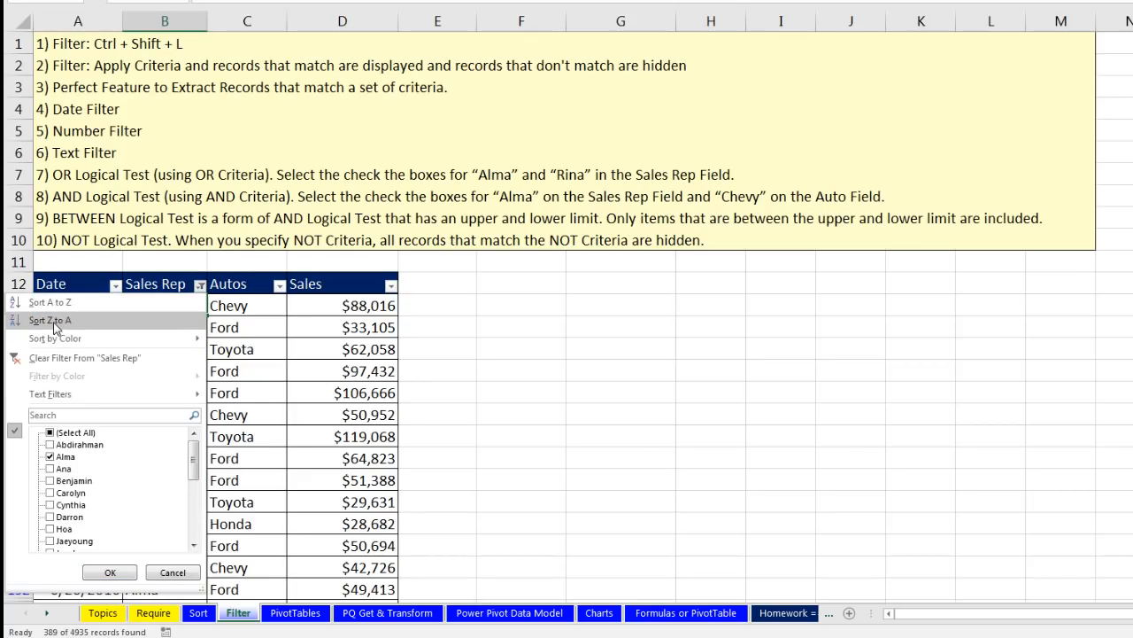
left_click(62, 366)
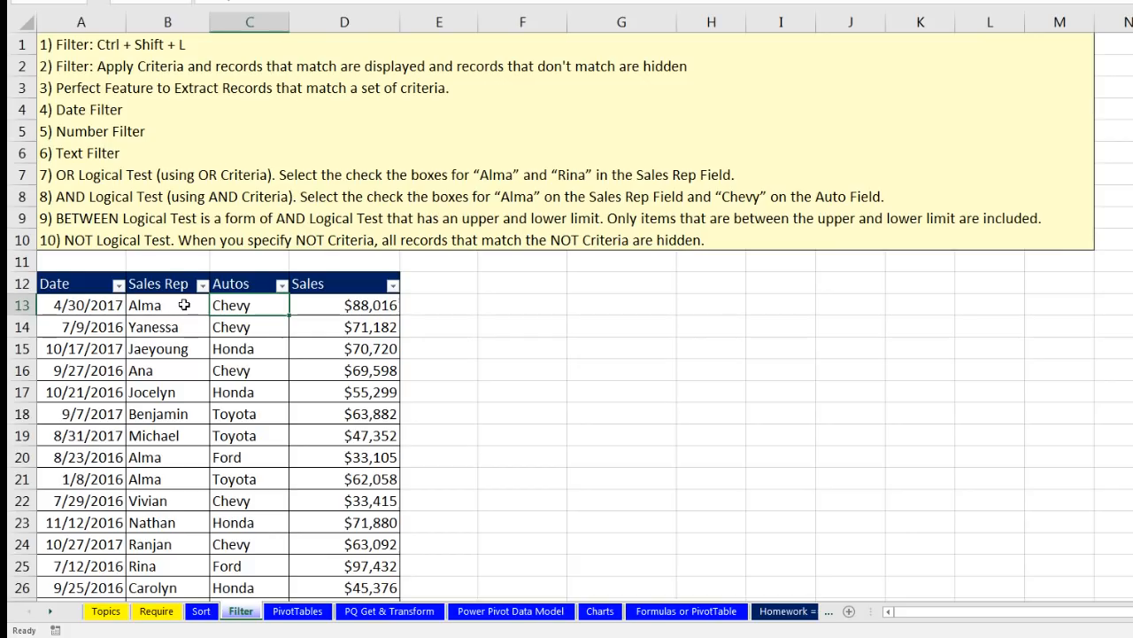
left_click(184, 305)
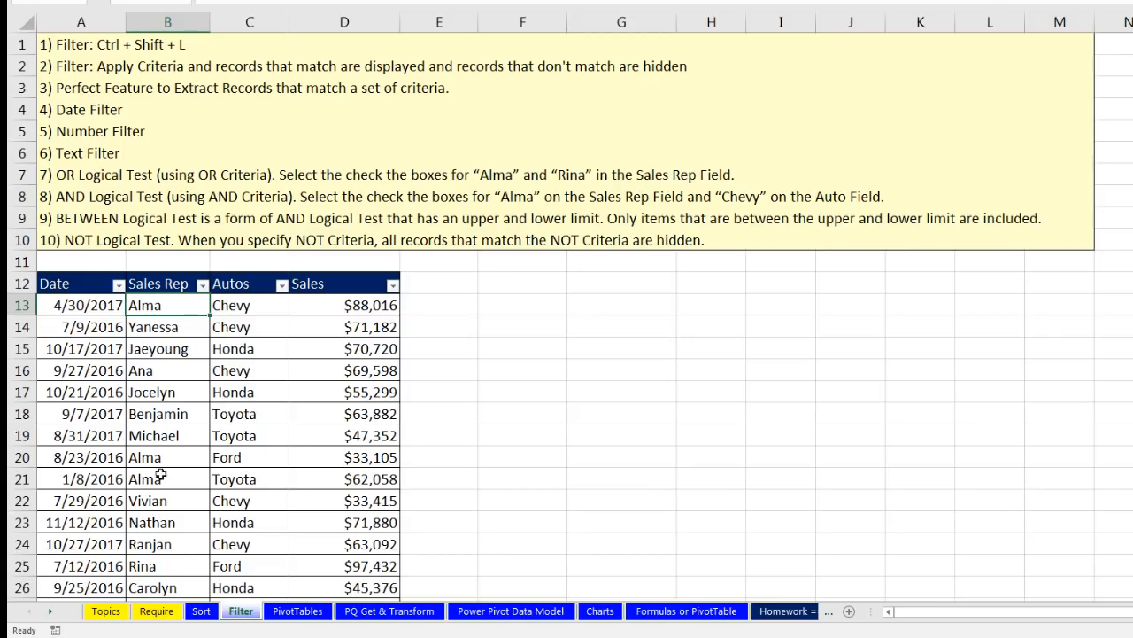
left_click(176, 328)
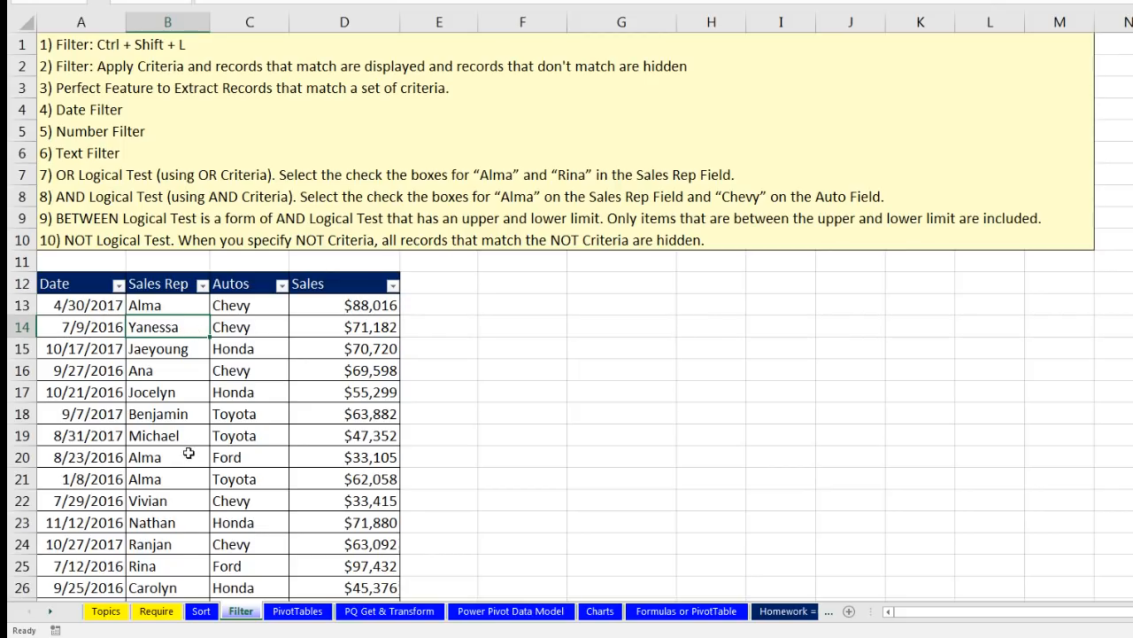
left_click(177, 565)
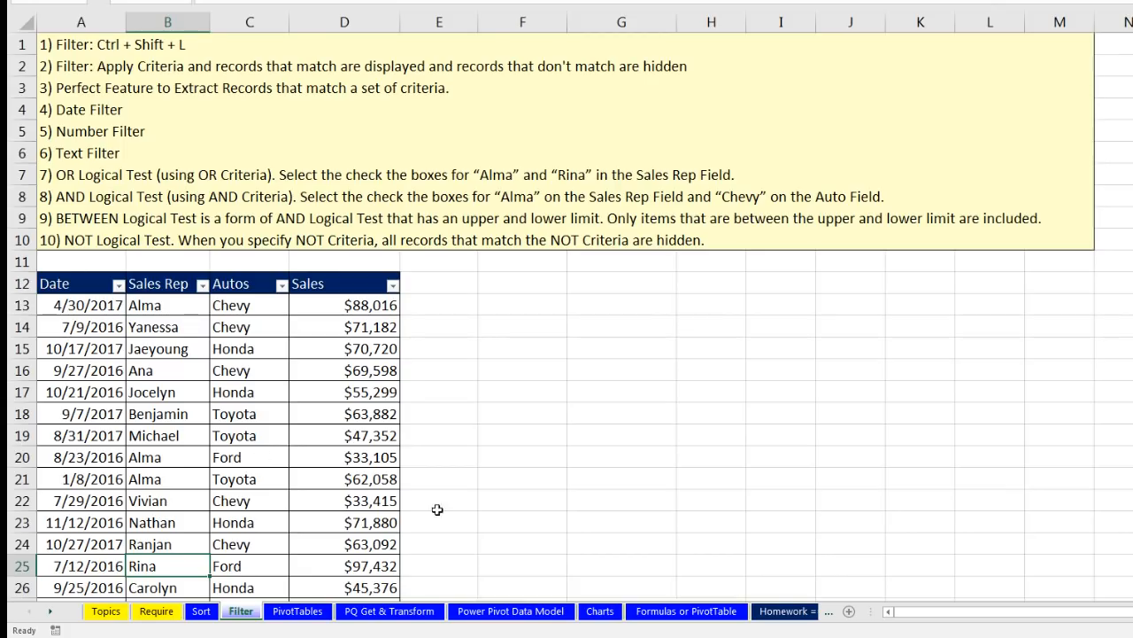
Step: Switch to the PDF class handout and go to its Filter feature section
key("alt+Tab")
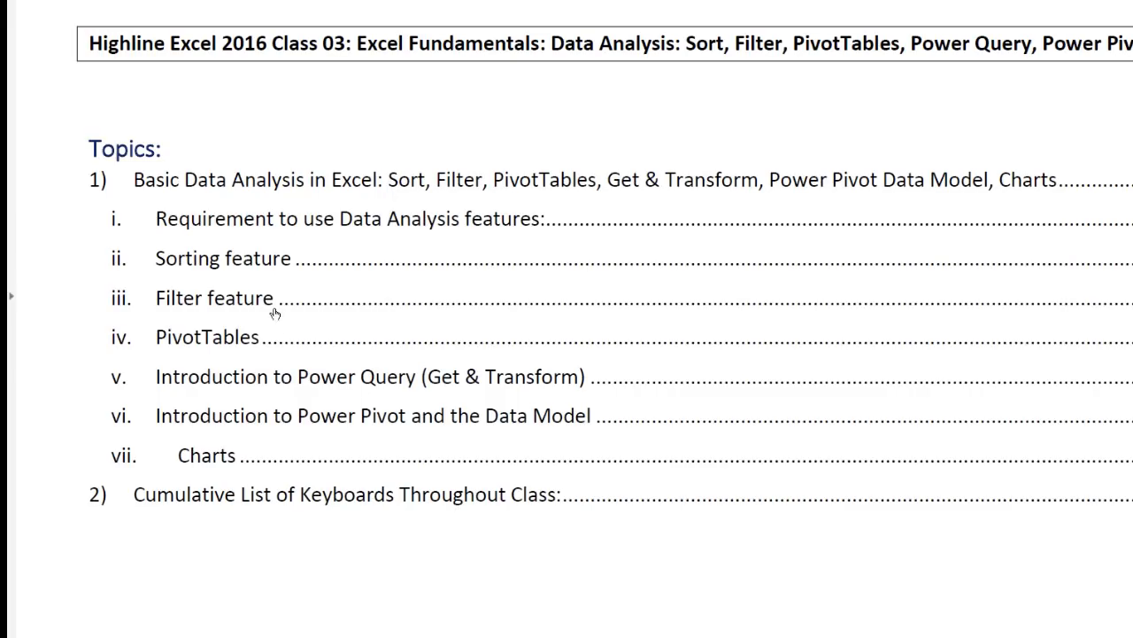
left_click(201, 306)
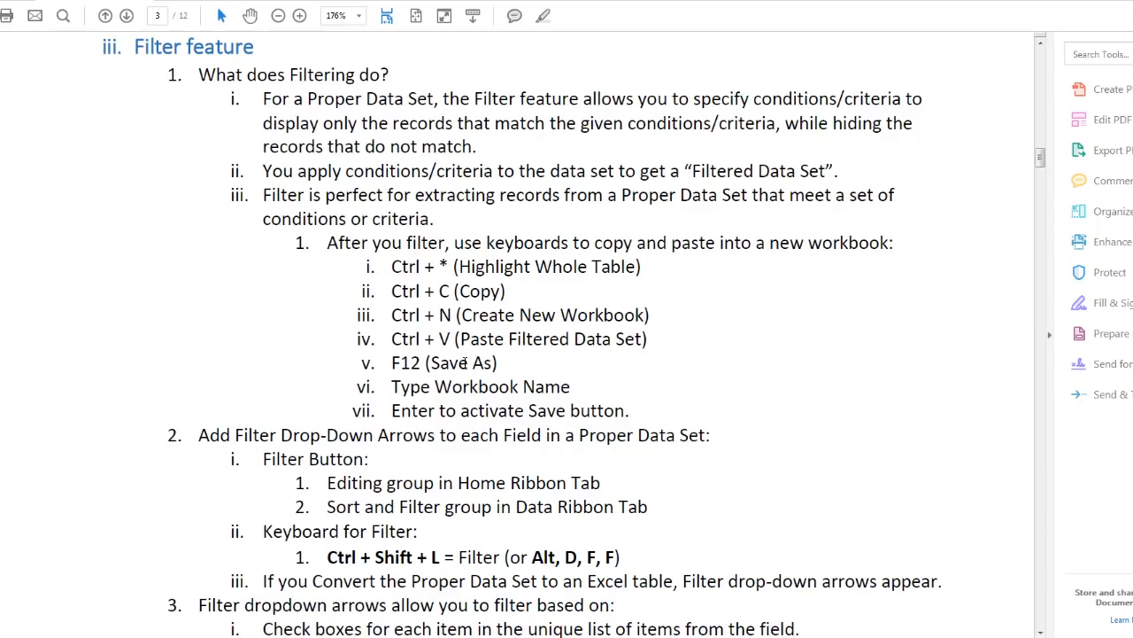
Step: Read the handout's section on OR and AND logical tests for applying filter criteria
scroll(452, 363, "down", 15)
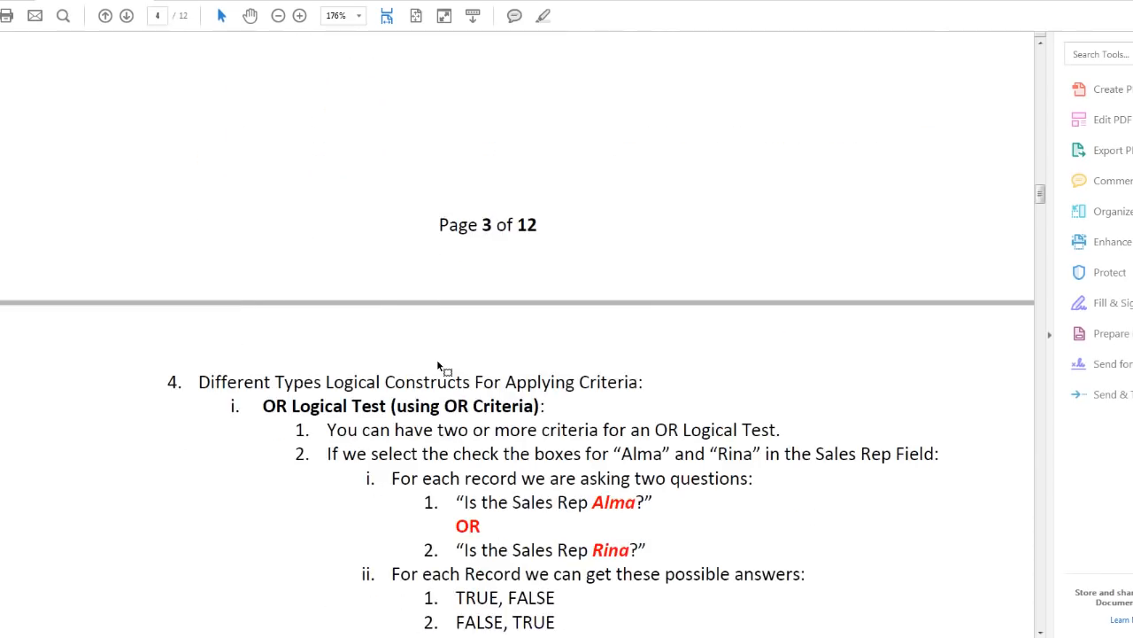
scroll(437, 363, "down", 3)
scroll(437, 359, "down", 1)
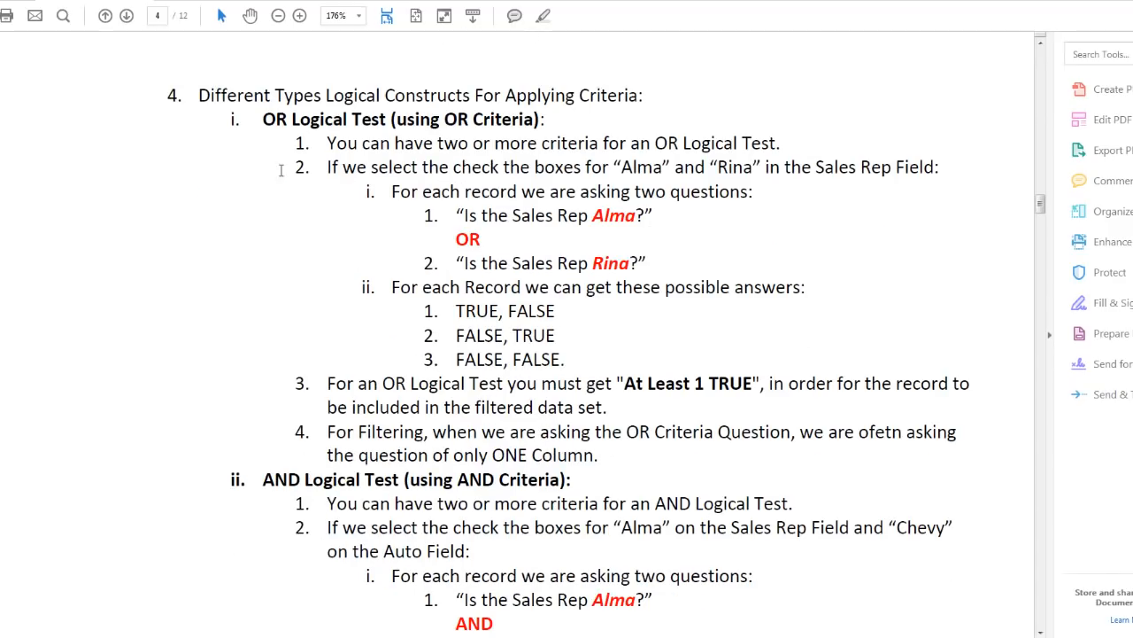
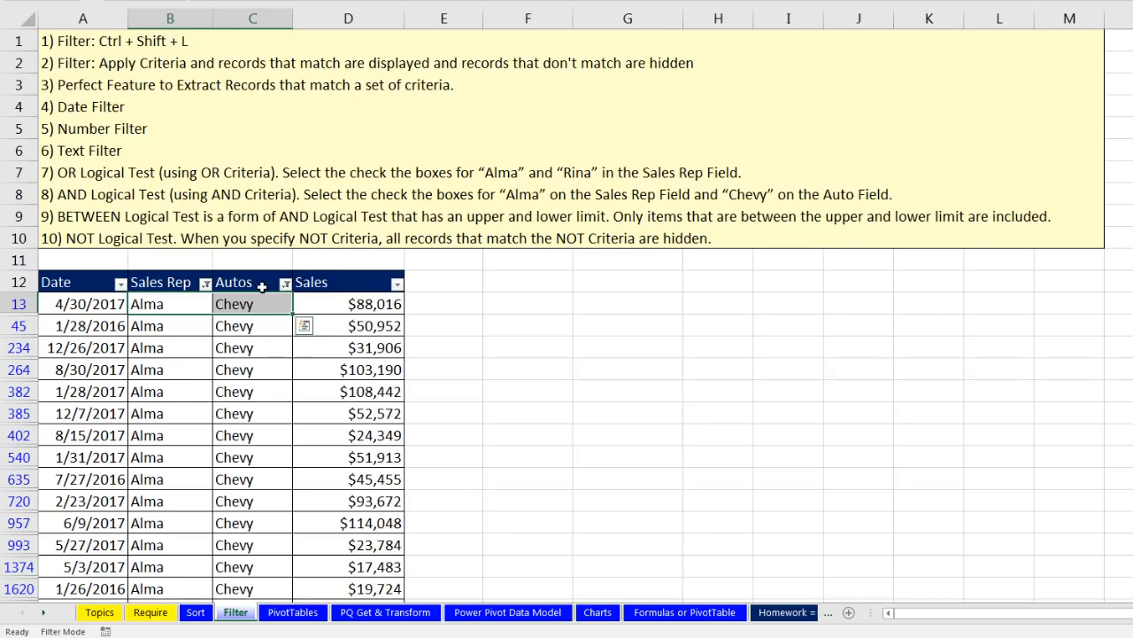
Step: Toggle Filter off and on in the workbook's sales data set to remove the Sales Rep and Autos criteria
key("Up")
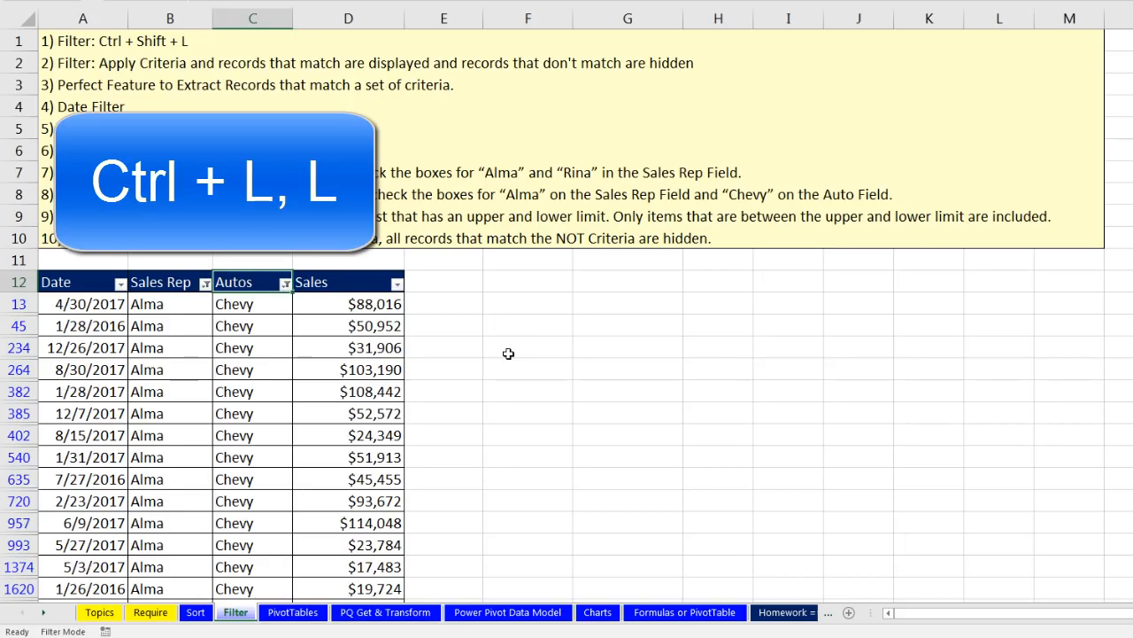
key("ctrl+shift+l")
key("ctrl+shift+l")
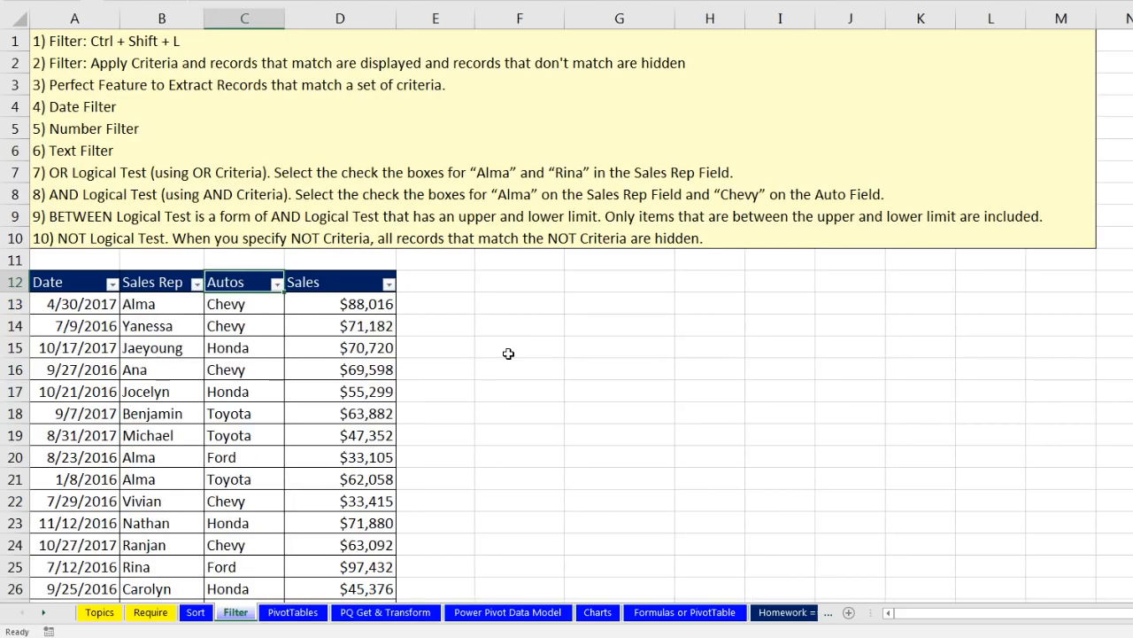
Step: Filter the Date column to show only February 2016 records
left_click(112, 284)
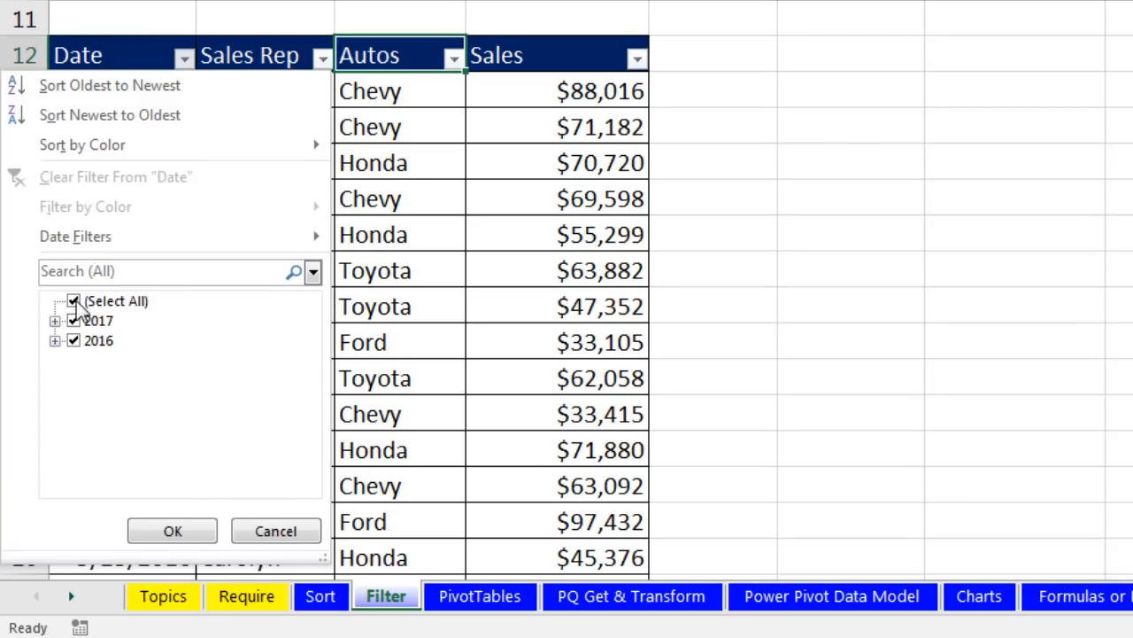
left_click(55, 376)
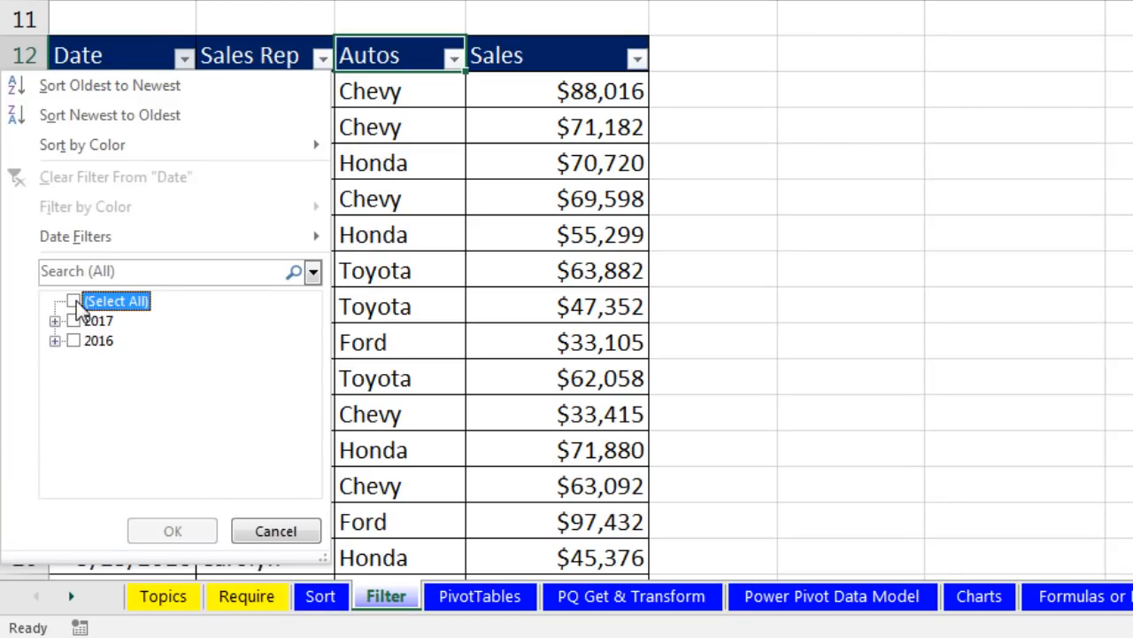
left_click(55, 341)
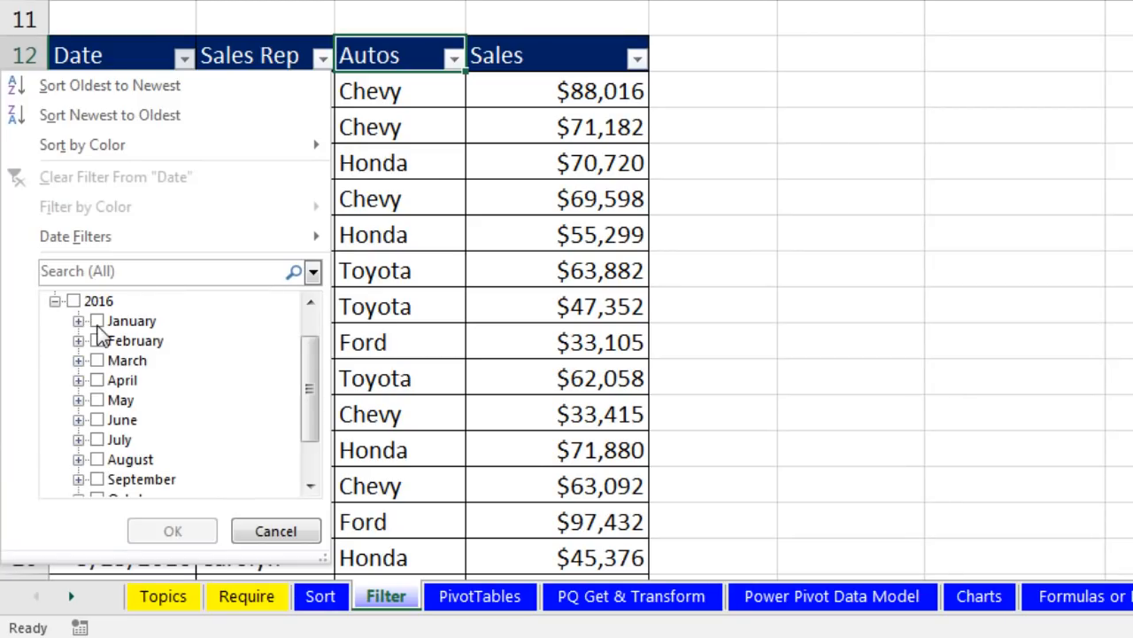
left_click(96, 340)
left_click(173, 530)
Step: Add a Sales Rep criterion that keeps only the sales rep named in note 8
left_click(323, 59)
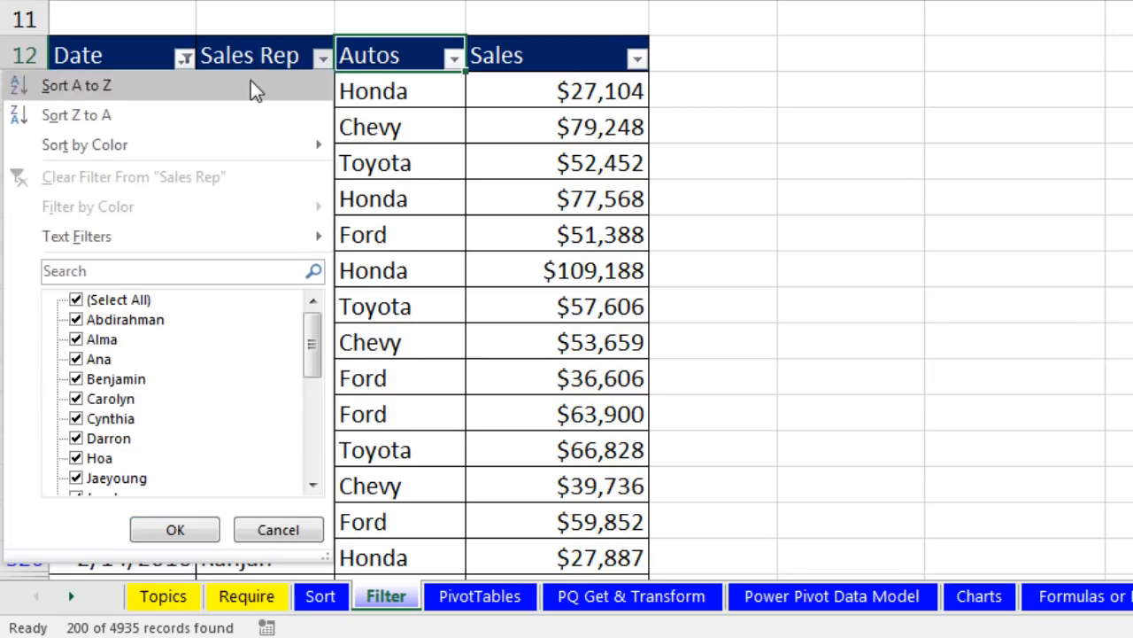
left_click(88, 301)
left_click(76, 339)
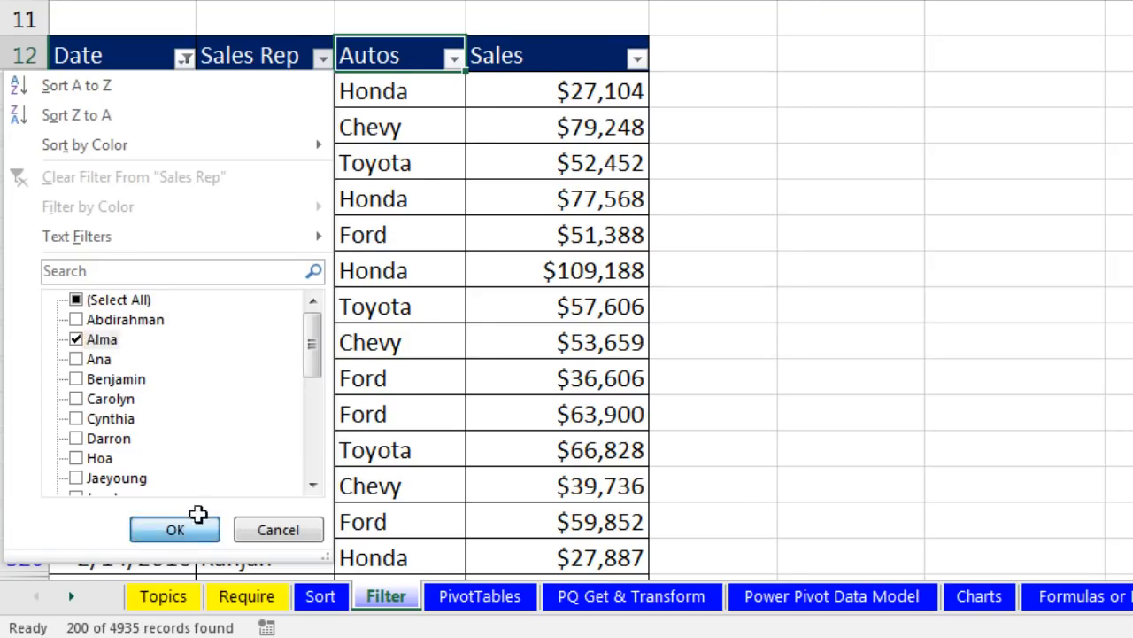
left_click(177, 530)
Step: Add an Autos criterion that keeps only Ford records
left_click(468, 58)
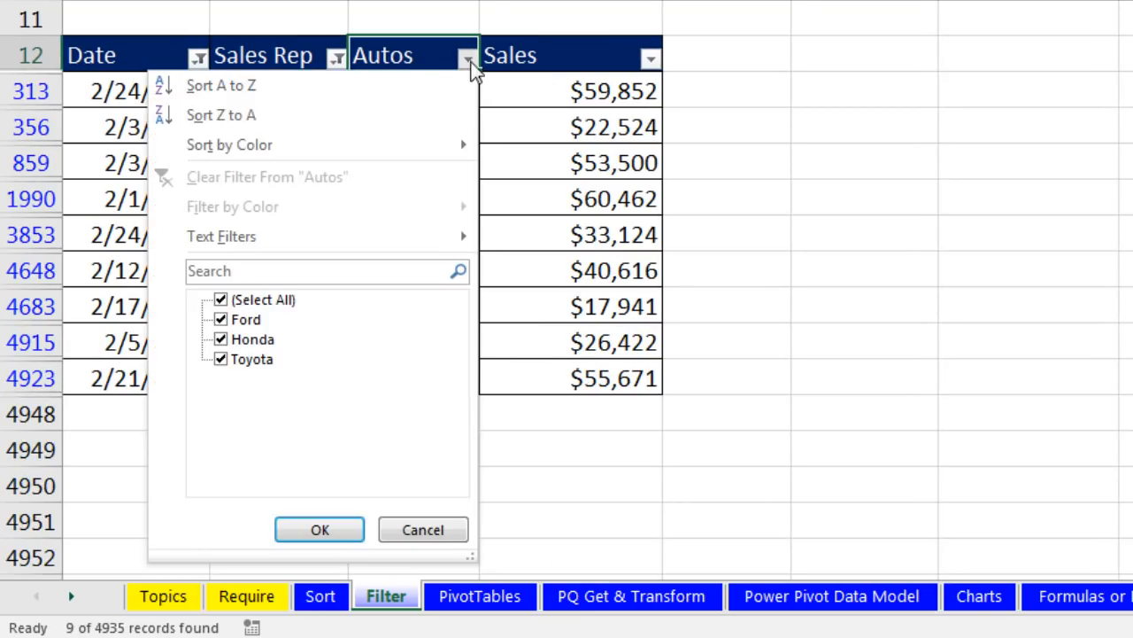
left_click(221, 299)
left_click(220, 320)
left_click(320, 530)
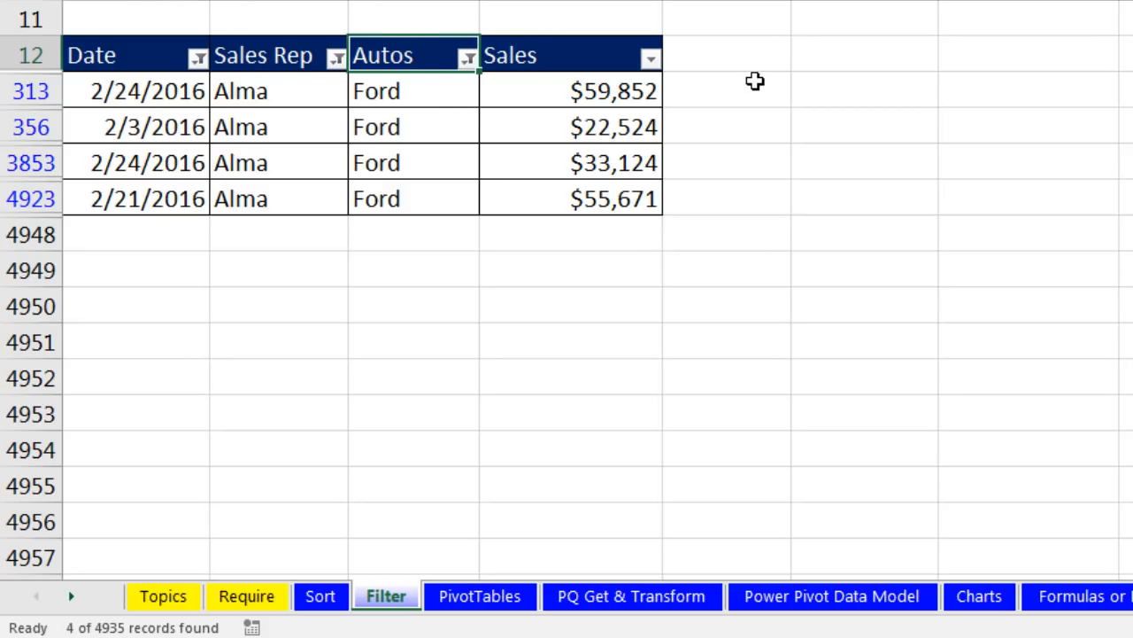
Step: Remove all existing filter criteria and filter the Sales Rep column with an OR test for three sales reps
key("ctrl+shift+l")
key("ctrl+shift+l")
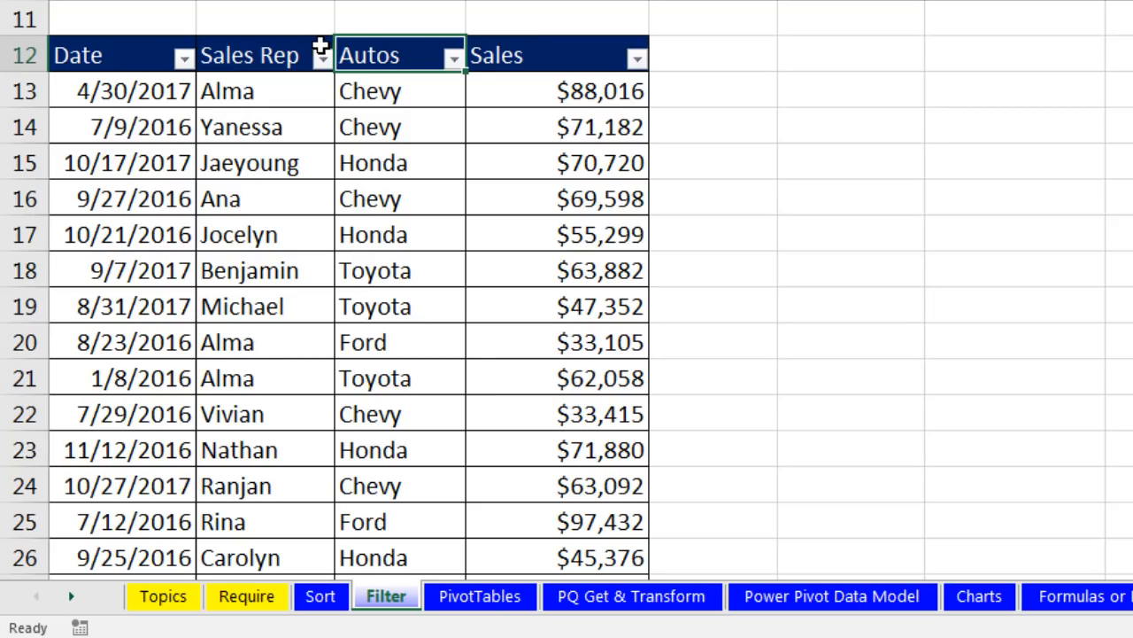
left_click(323, 58)
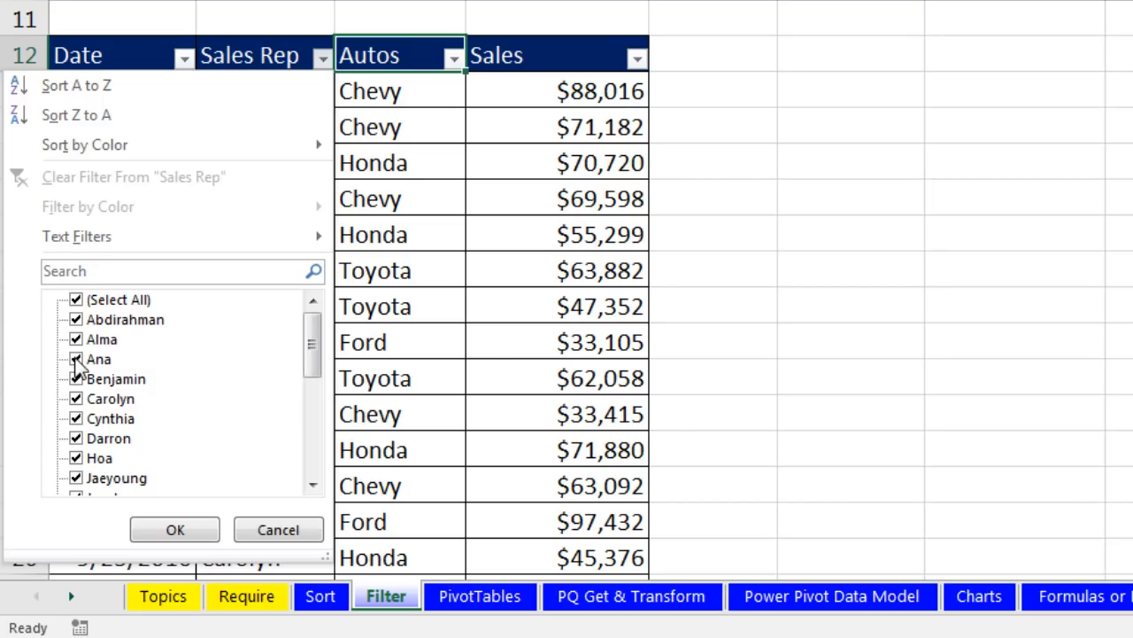
left_click(75, 301)
left_click(80, 361)
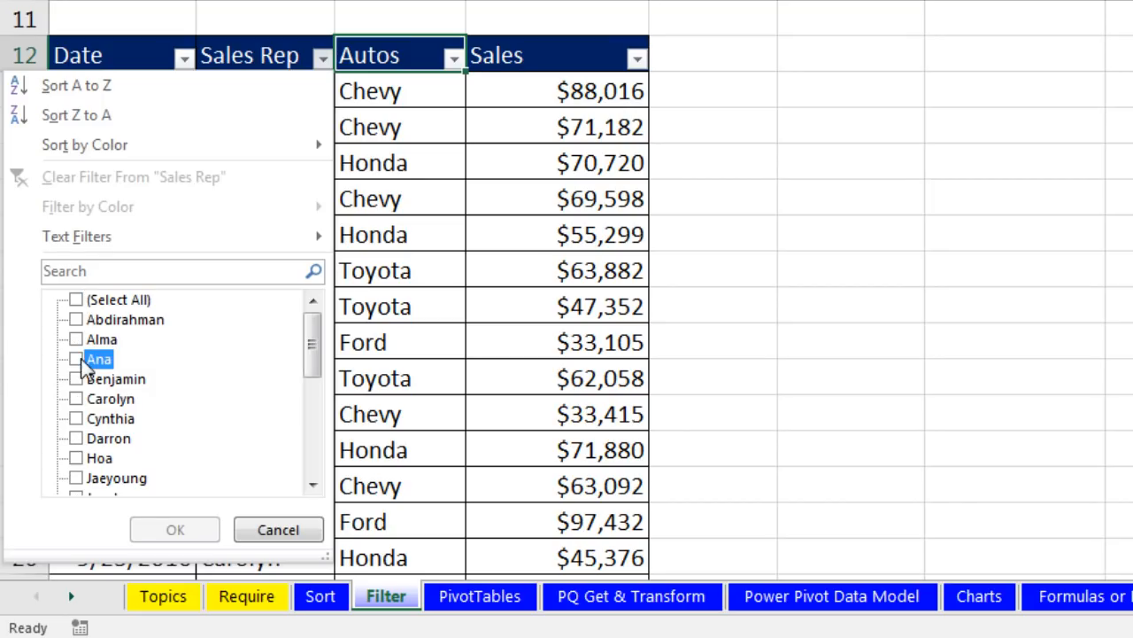
left_click(76, 419)
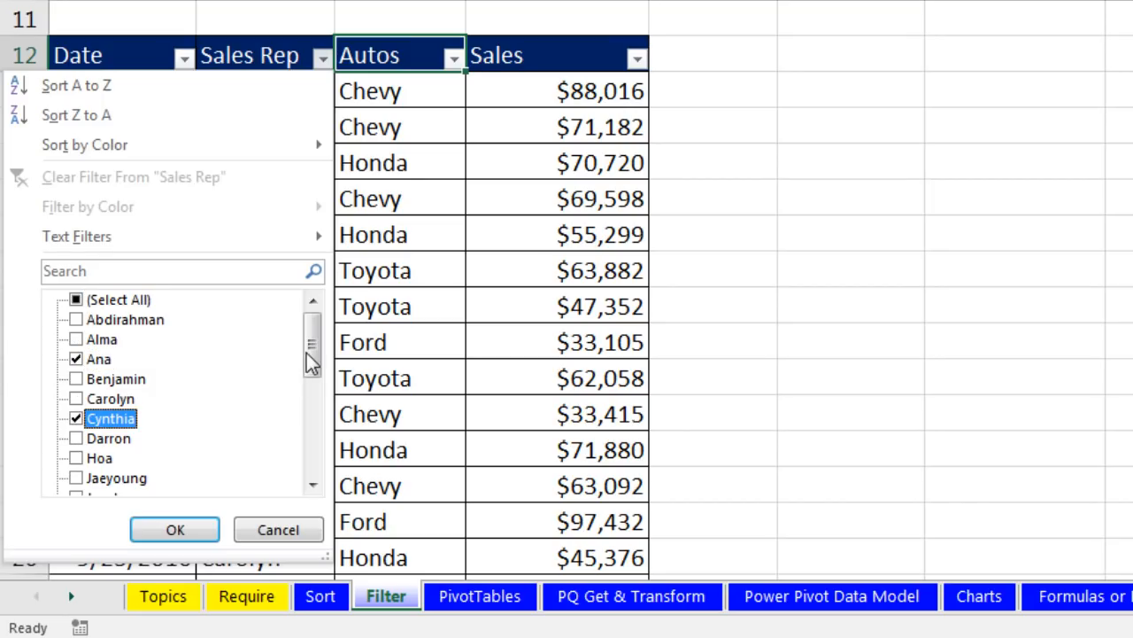
left_click_drag(311, 362, 314, 430)
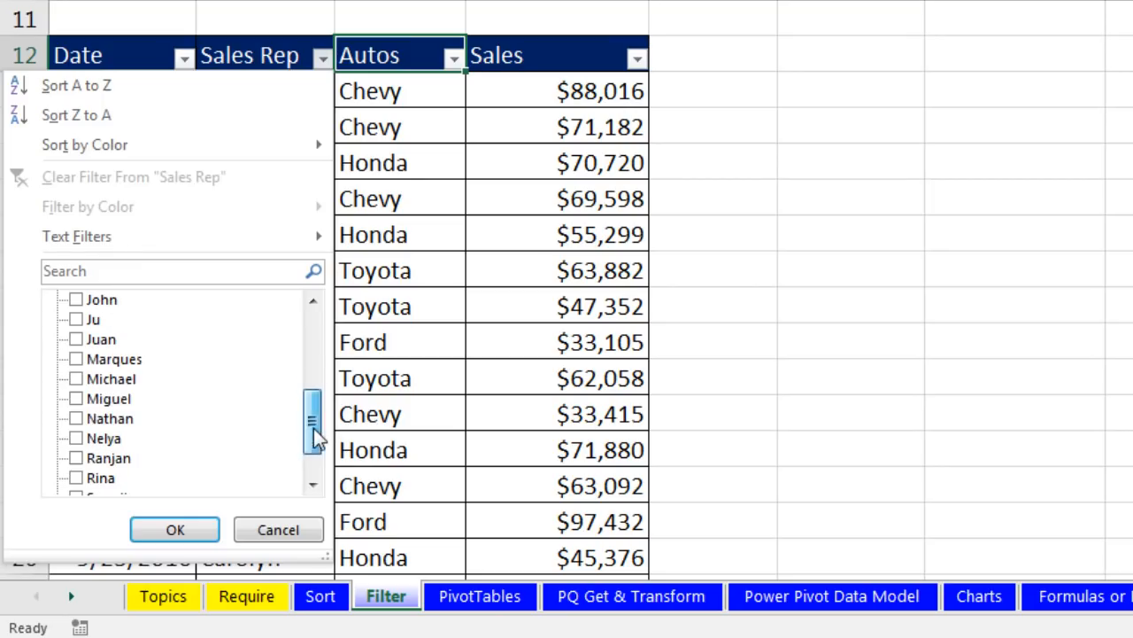
left_click(76, 399)
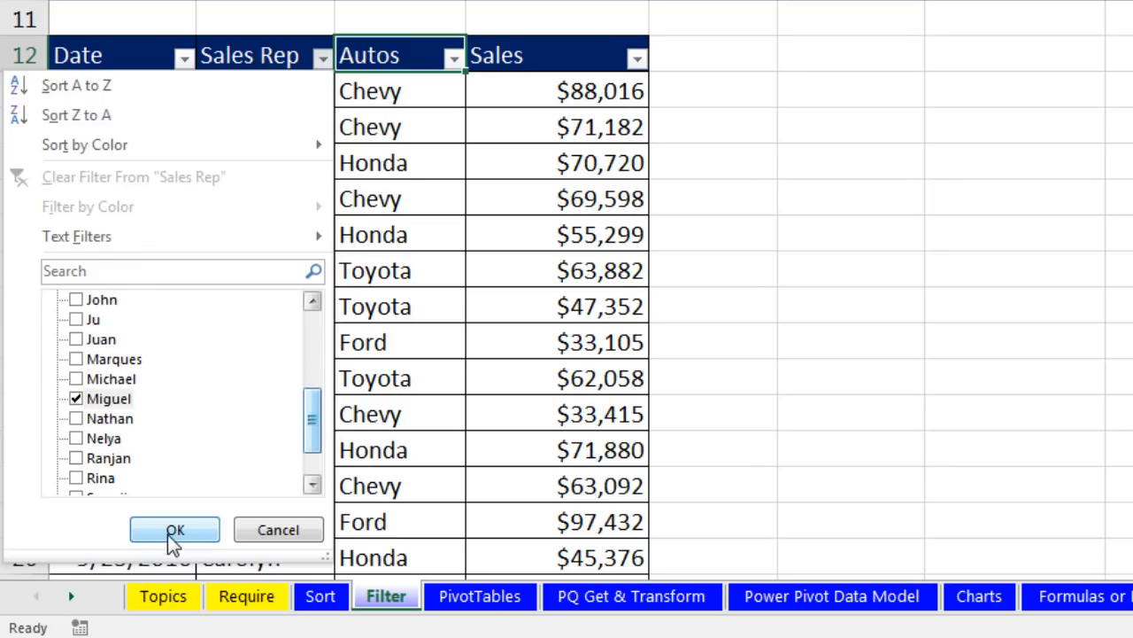
left_click(175, 531)
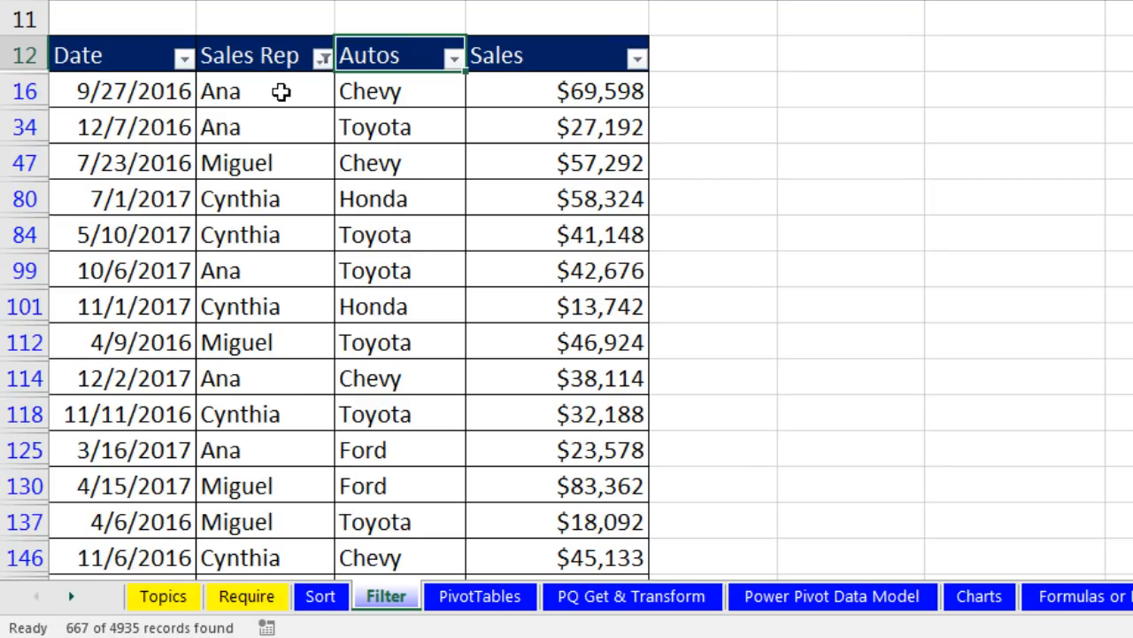
Step: Check sample records for the filtered sales reps and toggle Filter off and on to show all records again
left_click(281, 91)
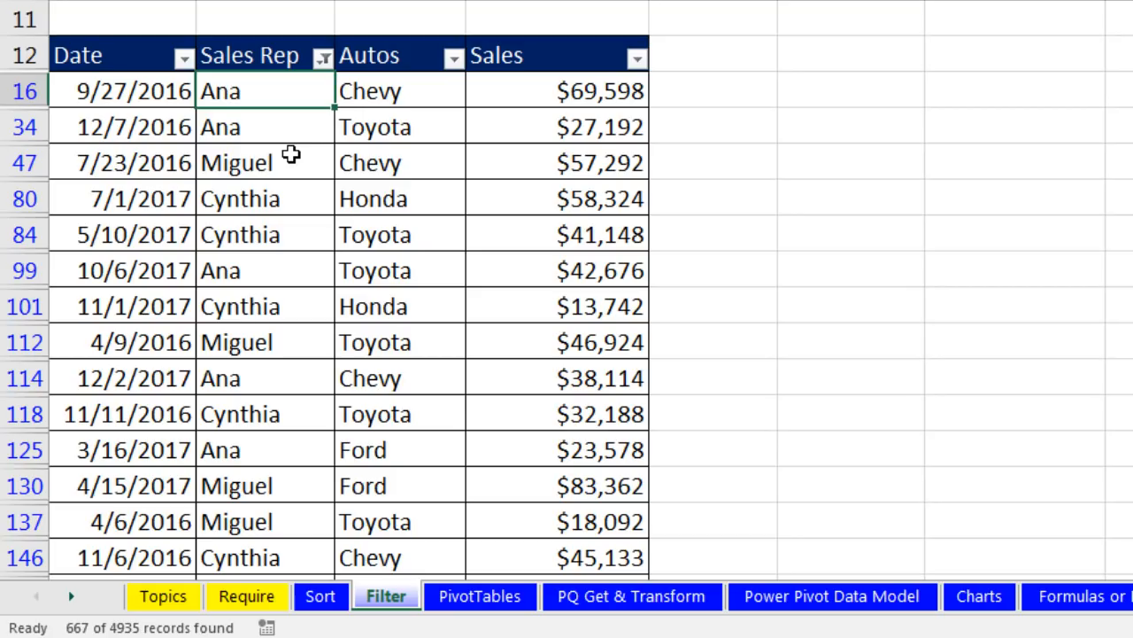
left_click(300, 159)
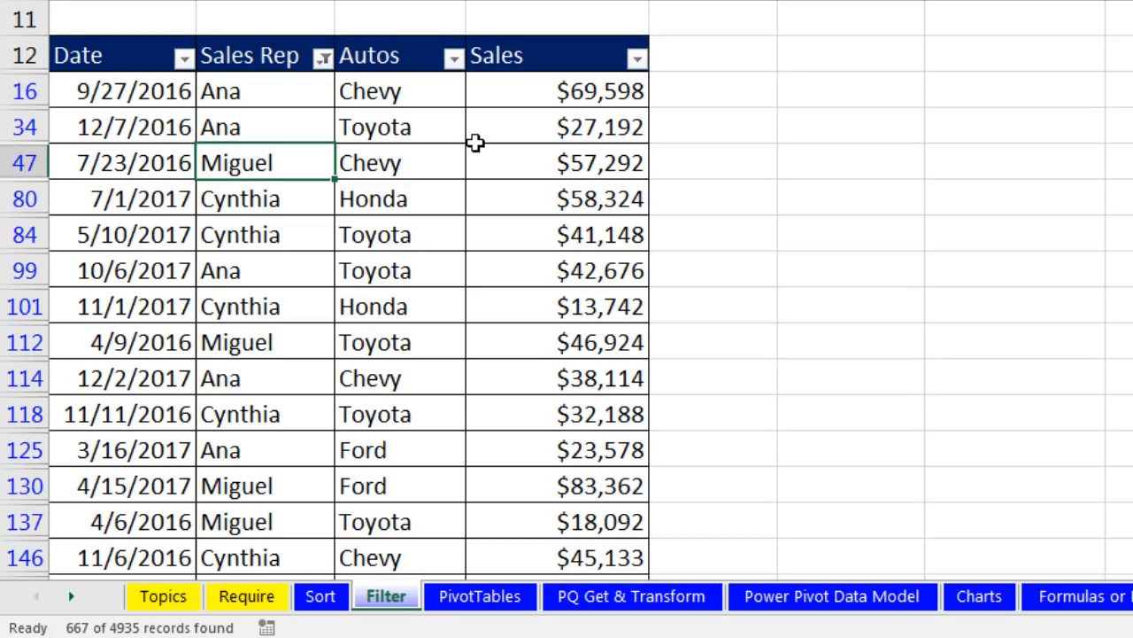
key("ctrl+shift+l")
key("ctrl+shift+l")
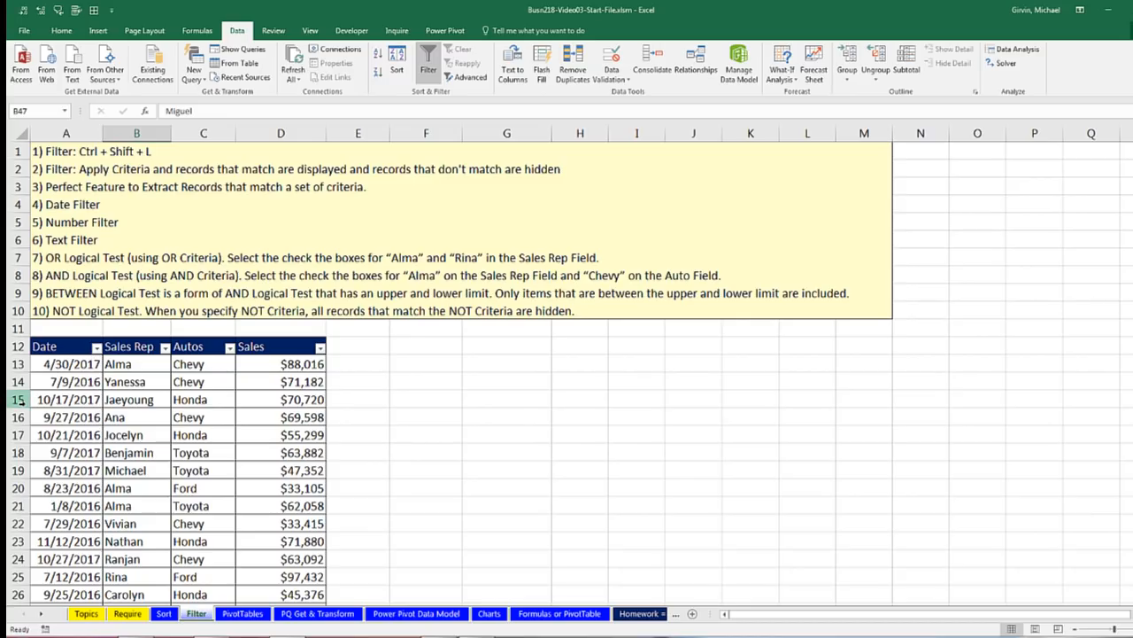
Step: Filter the Sales column with a Between test, setting the lower limit to greater than or equal to 25000 and adding an upper limit
left_click(55, 367)
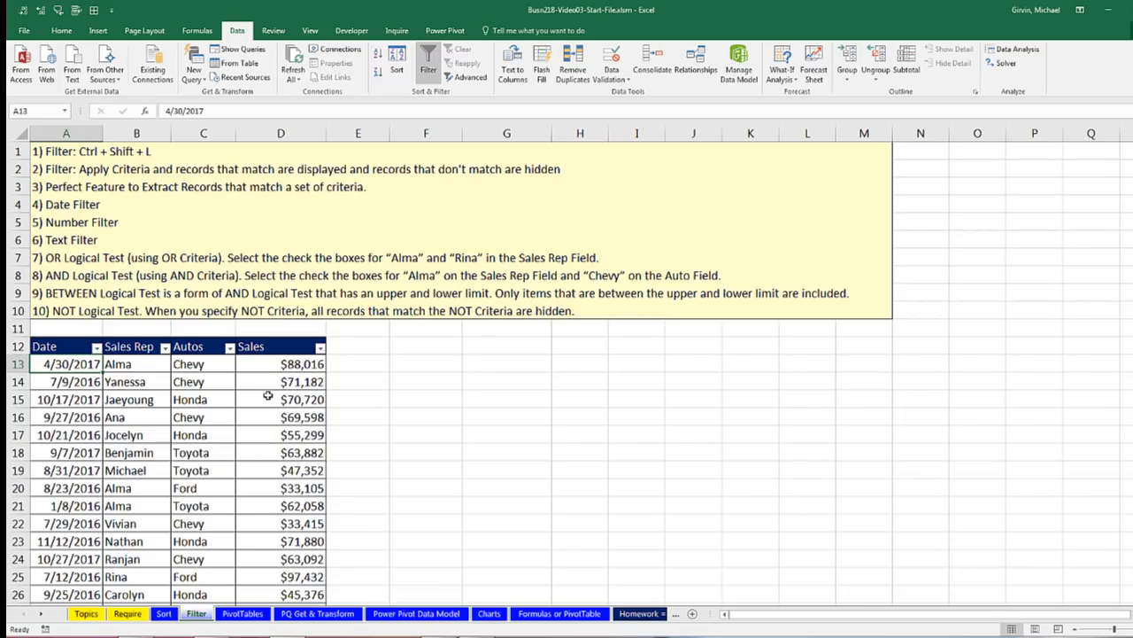
left_click(279, 364)
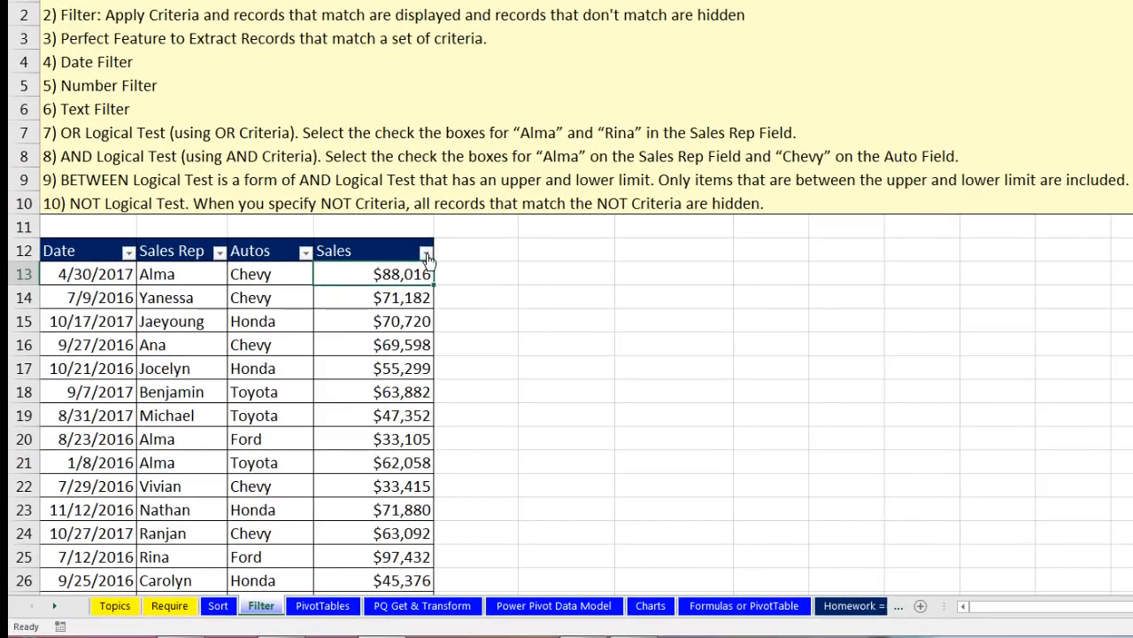
left_click(320, 347)
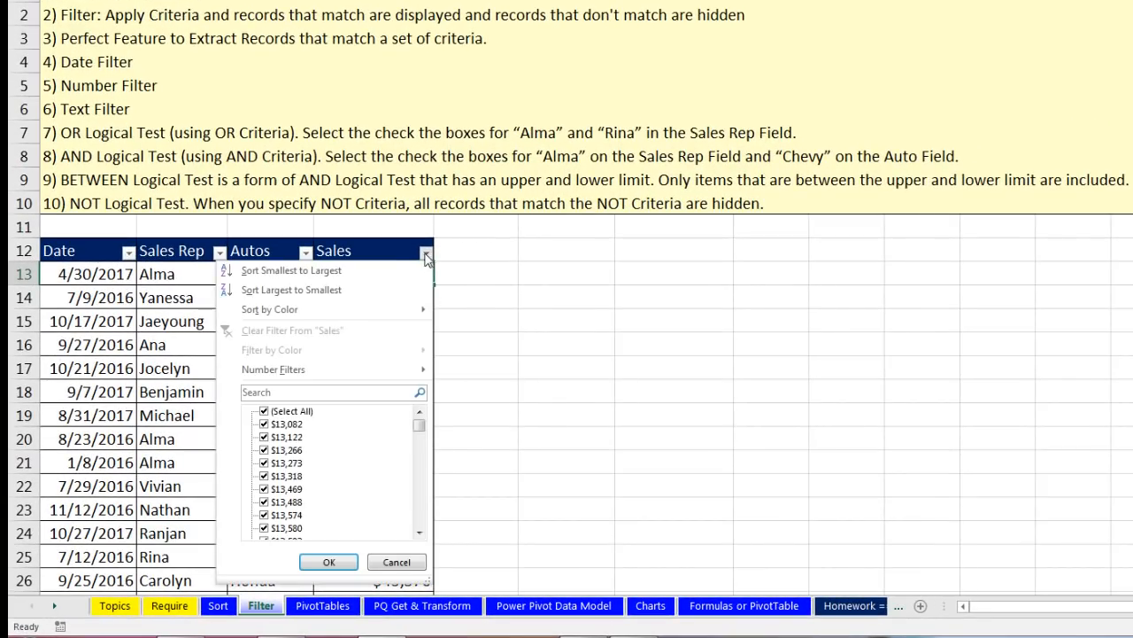
mouse_move(295, 375)
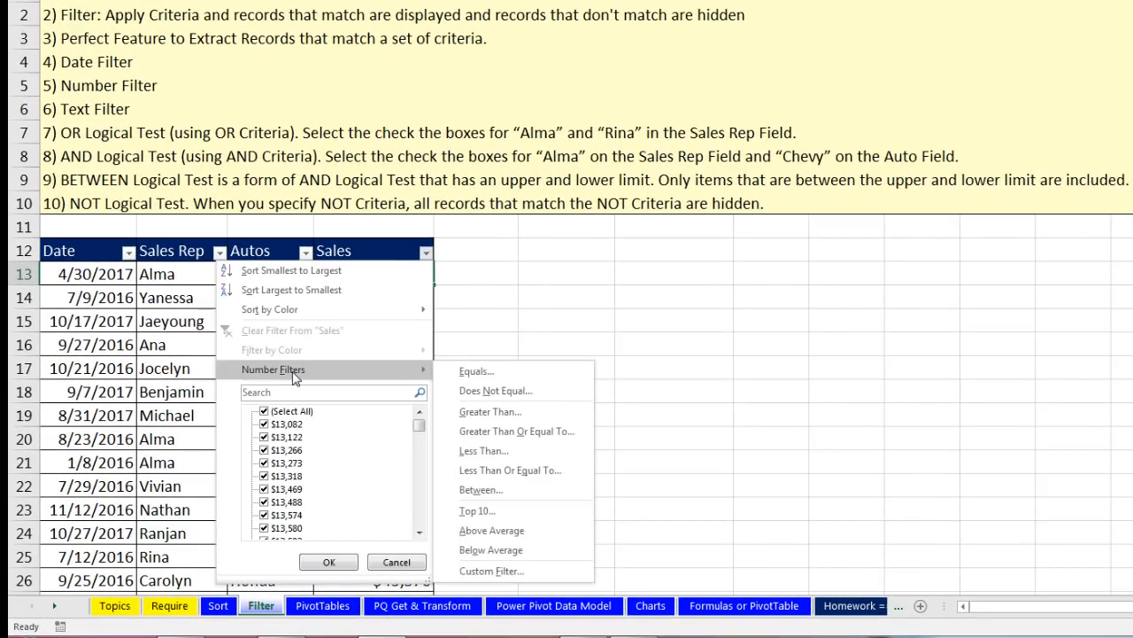
left_click(478, 490)
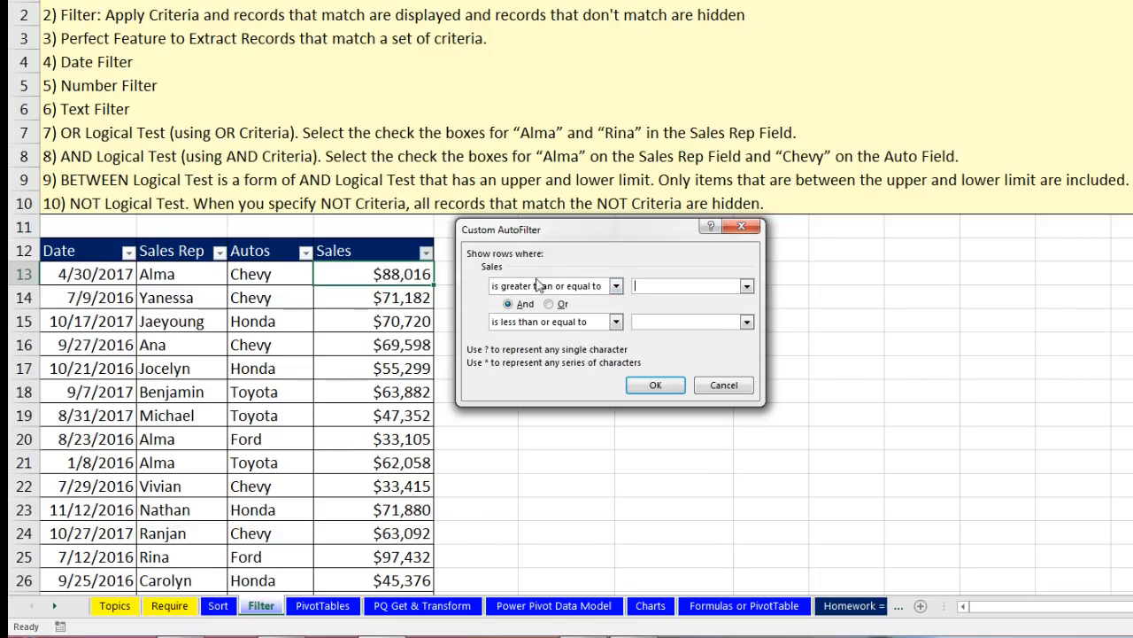
left_click(615, 286)
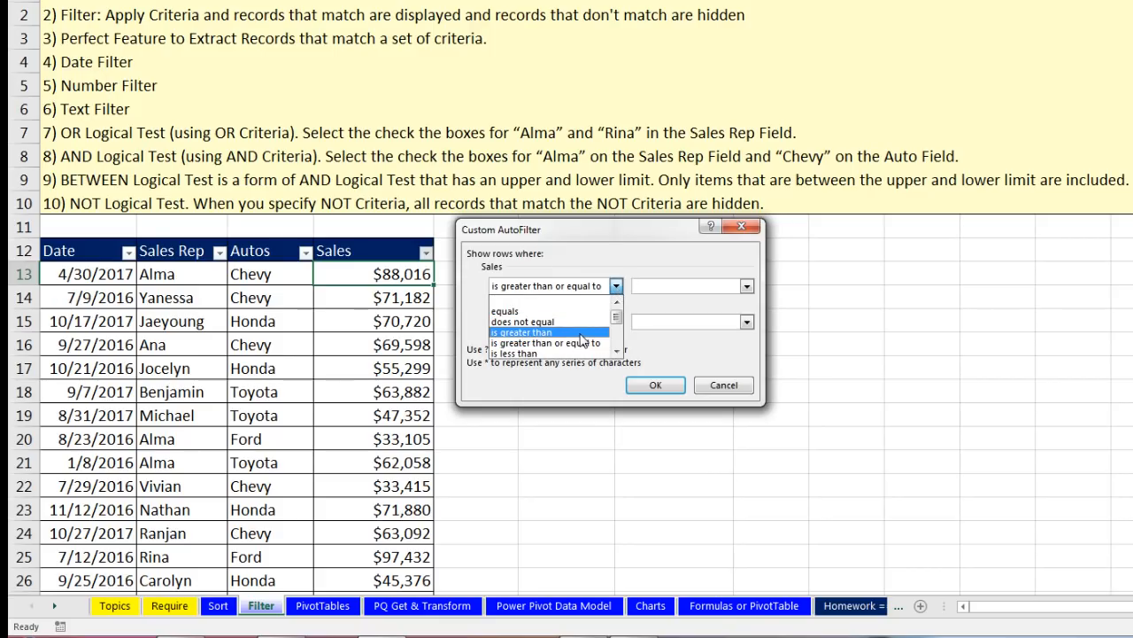
left_click(585, 296)
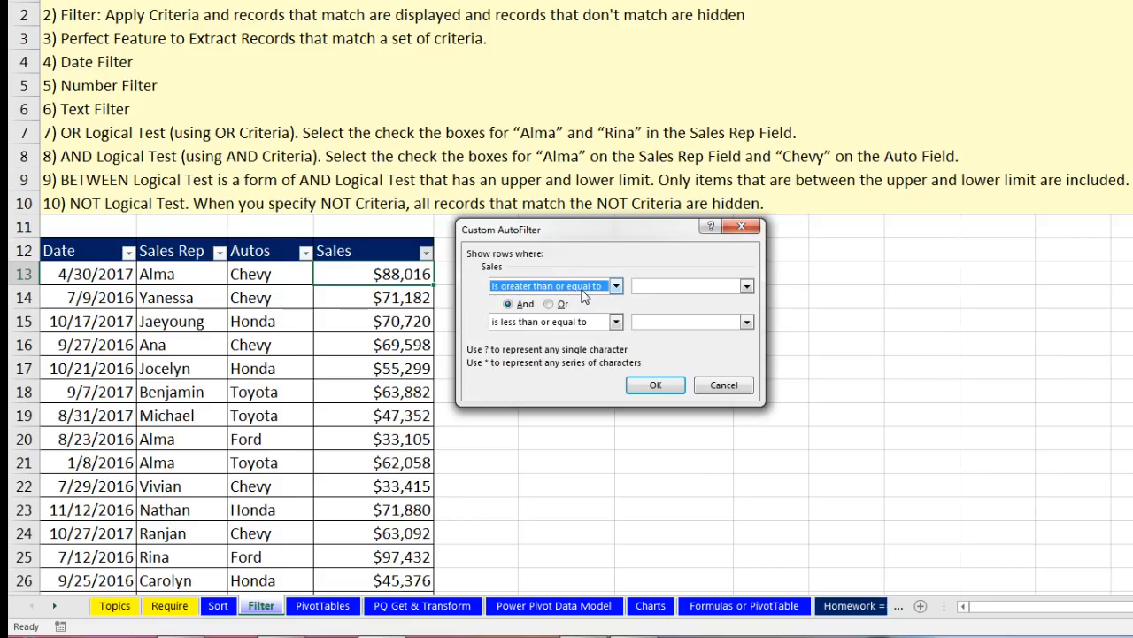
left_click(639, 287)
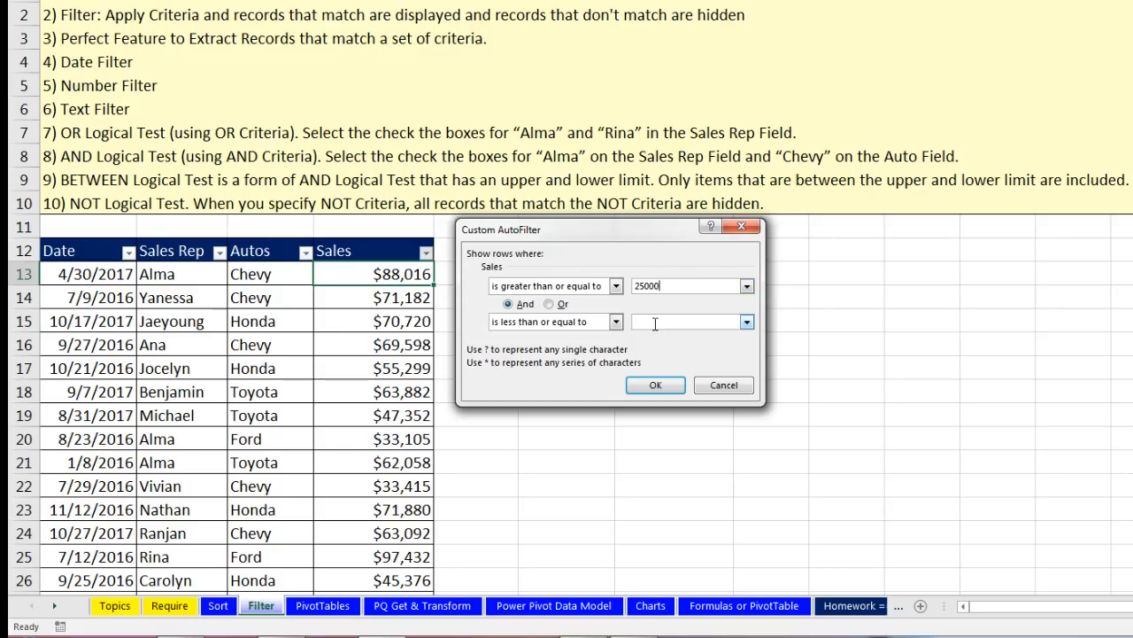
left_click(655, 385)
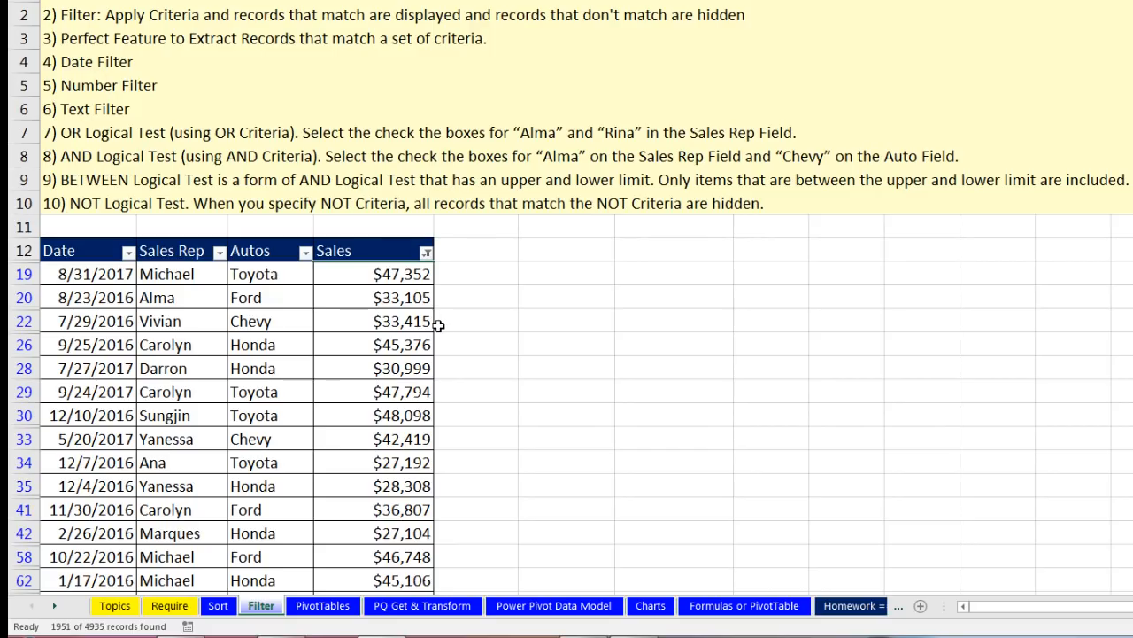
Step: Look through the filtered Sales amounts and toggle Filter off and on to remove the Between criteria
scroll(437, 324, "down", 7)
scroll(431, 318, "up", 7)
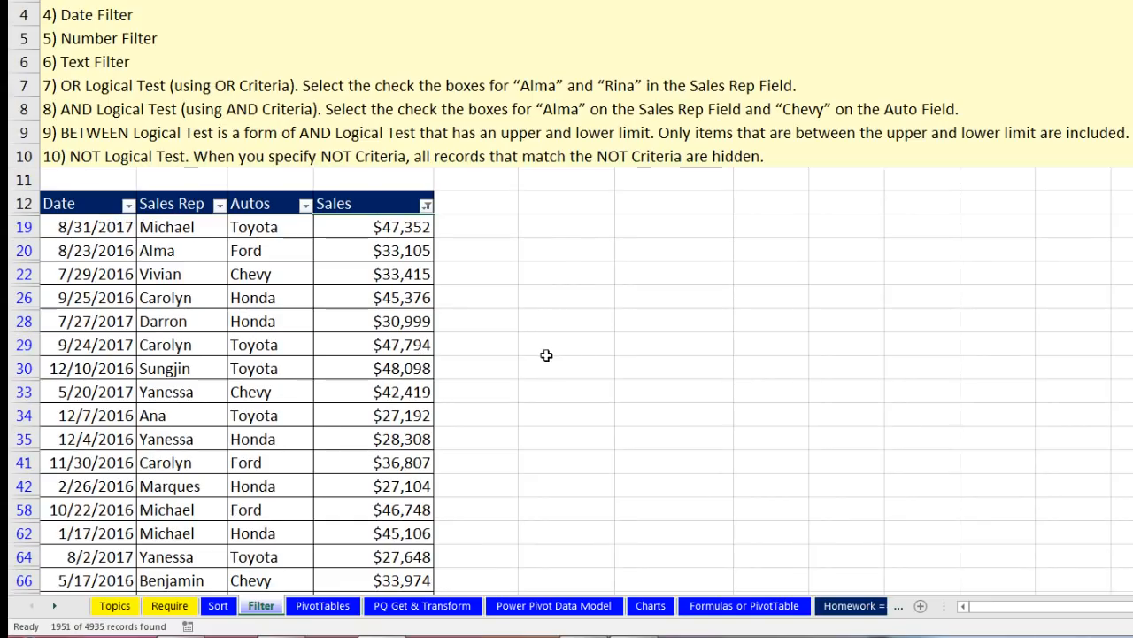
left_click(414, 321)
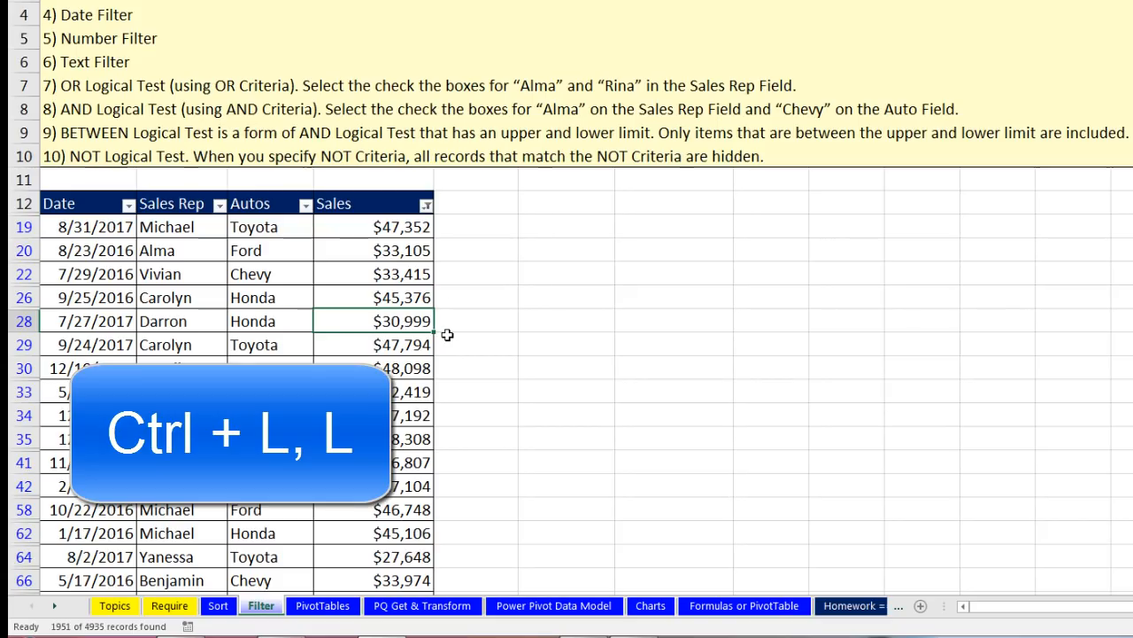
key("ctrl+shift+l")
key("ctrl+shift+l")
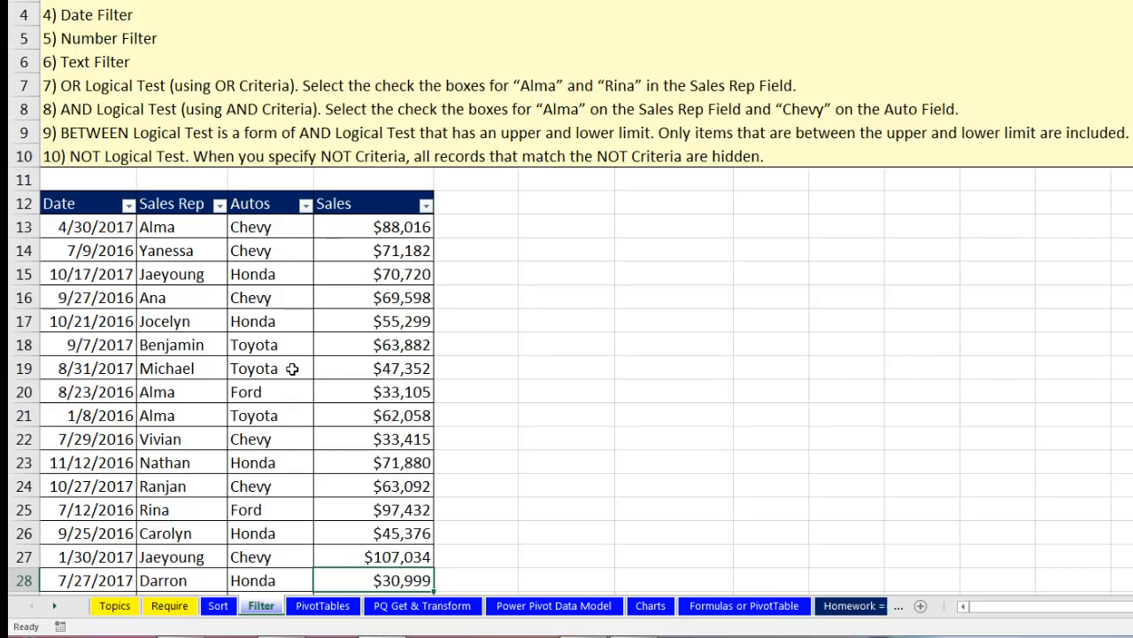
Step: Filter the Autos column with a Does Not Equal text filter for Toyota
left_click(306, 205)
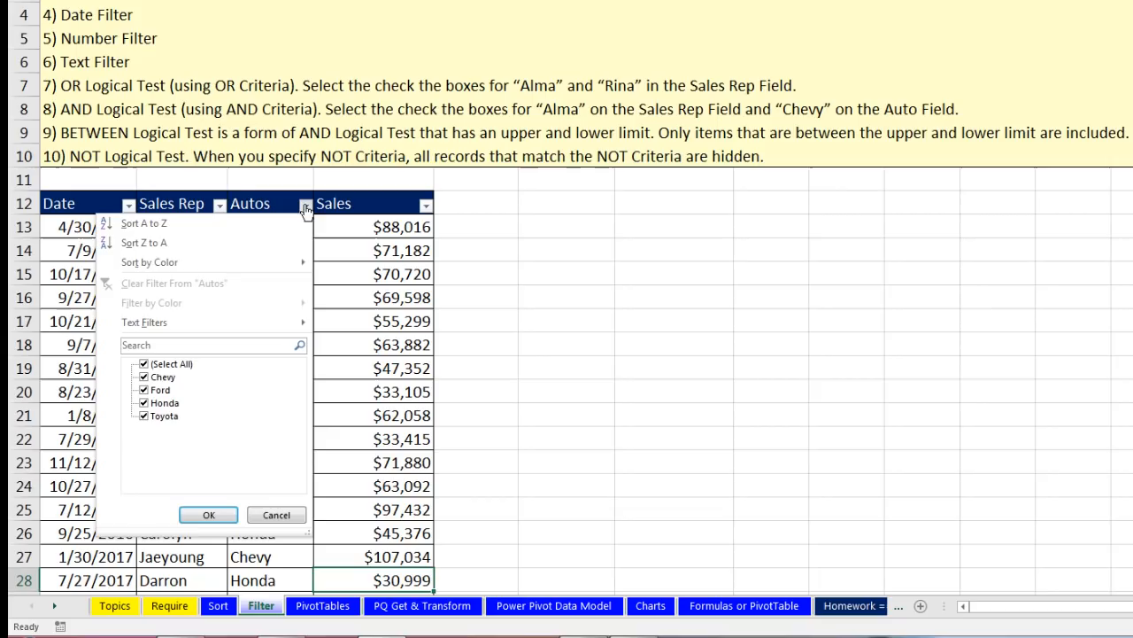
mouse_move(243, 328)
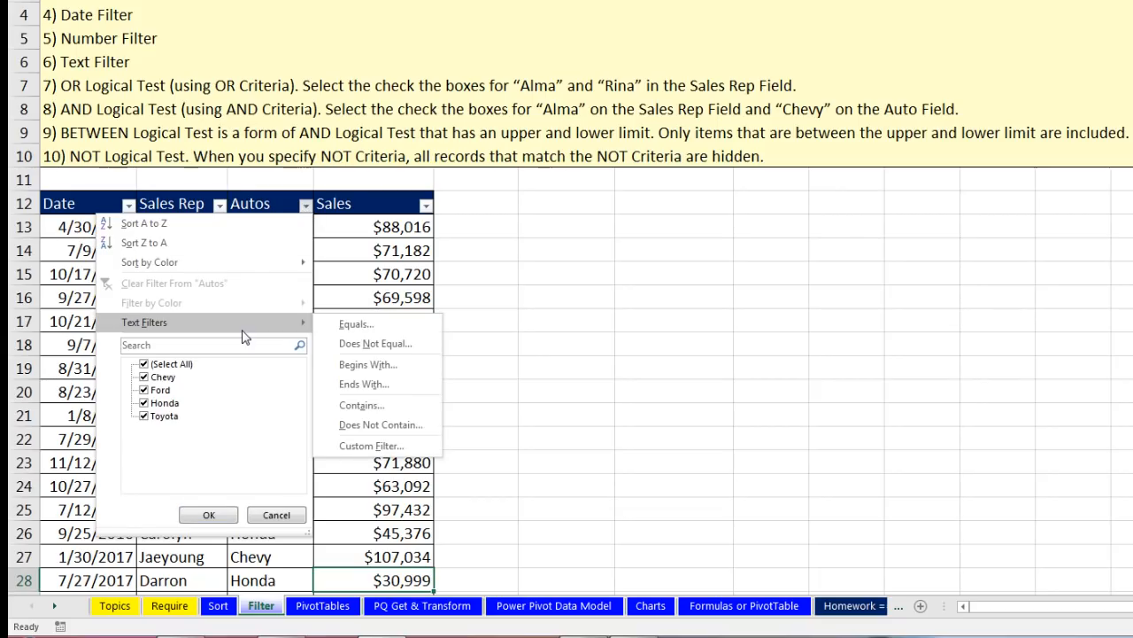
left_click(370, 343)
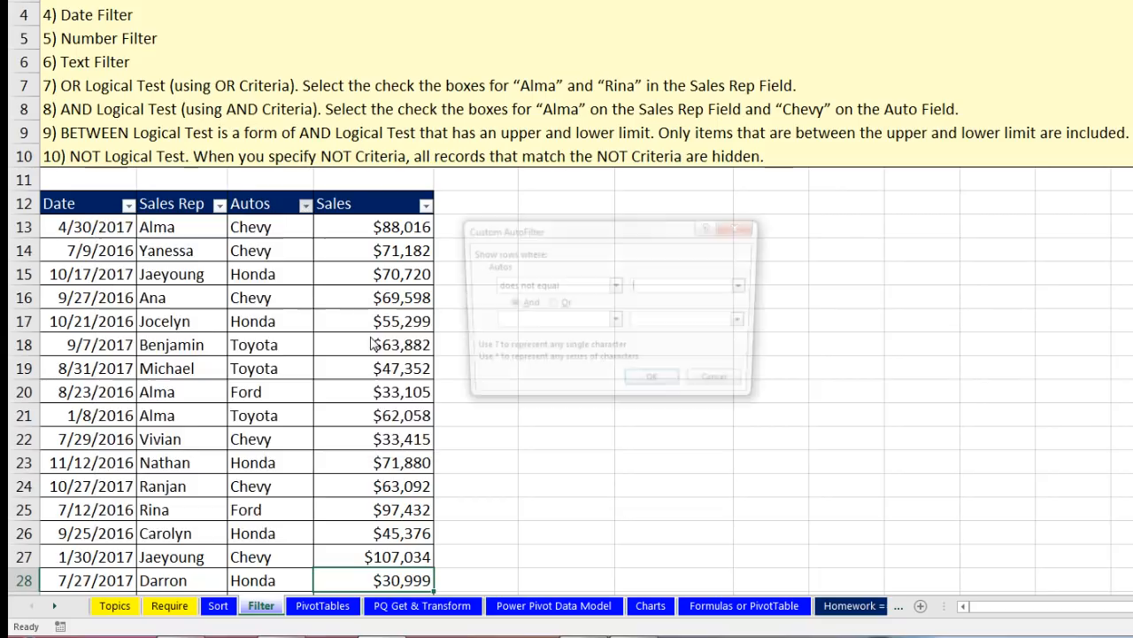
left_click(748, 286)
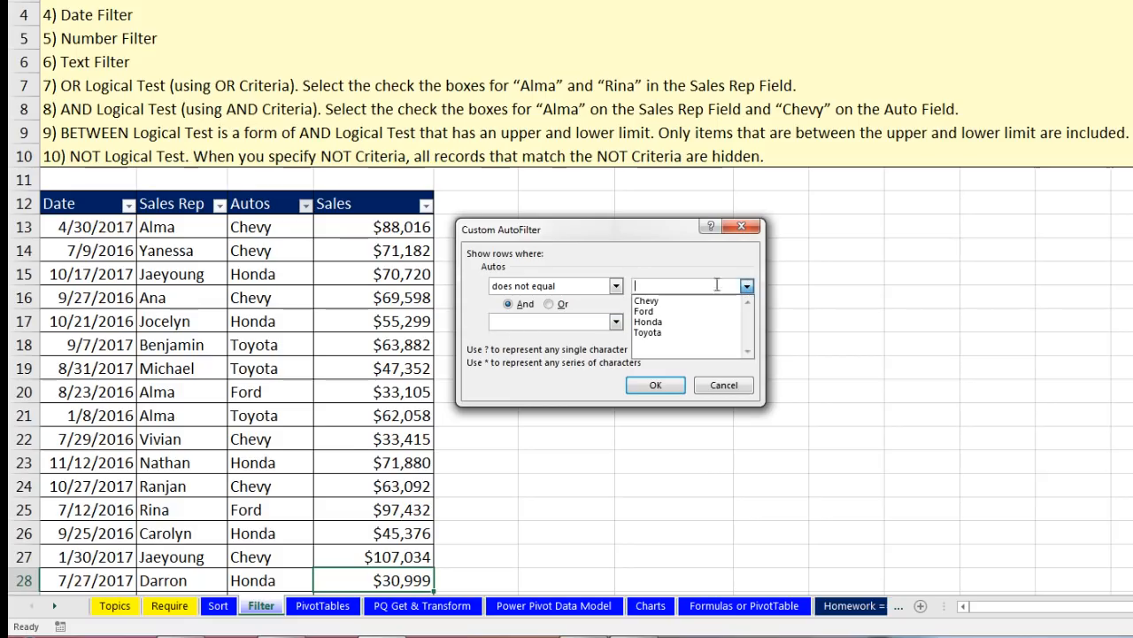
left_click(654, 333)
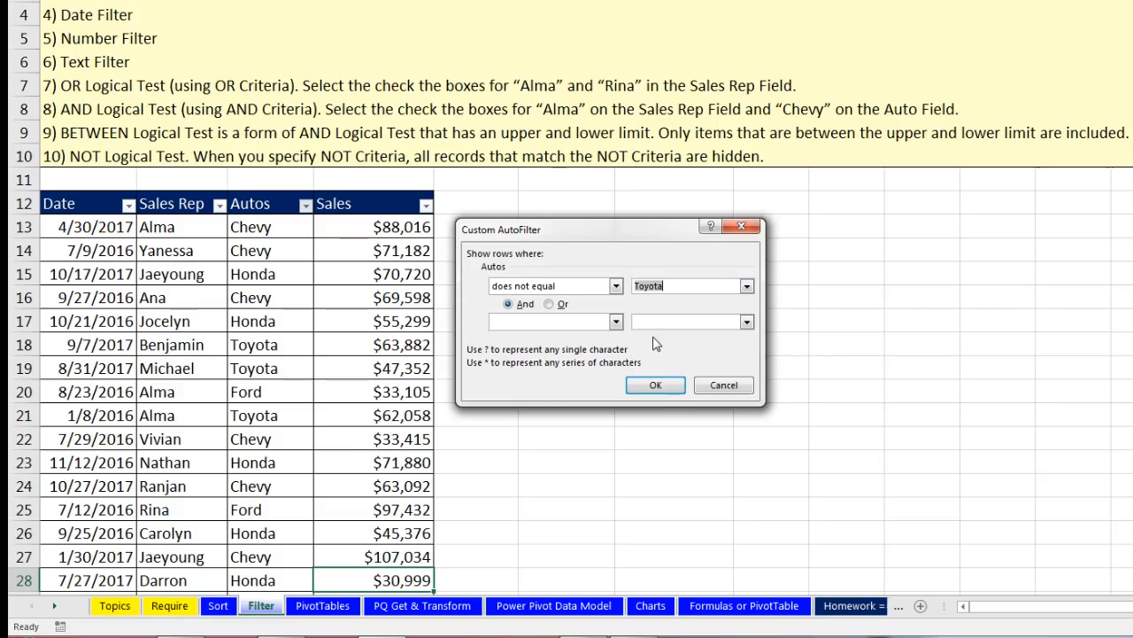
left_click(657, 388)
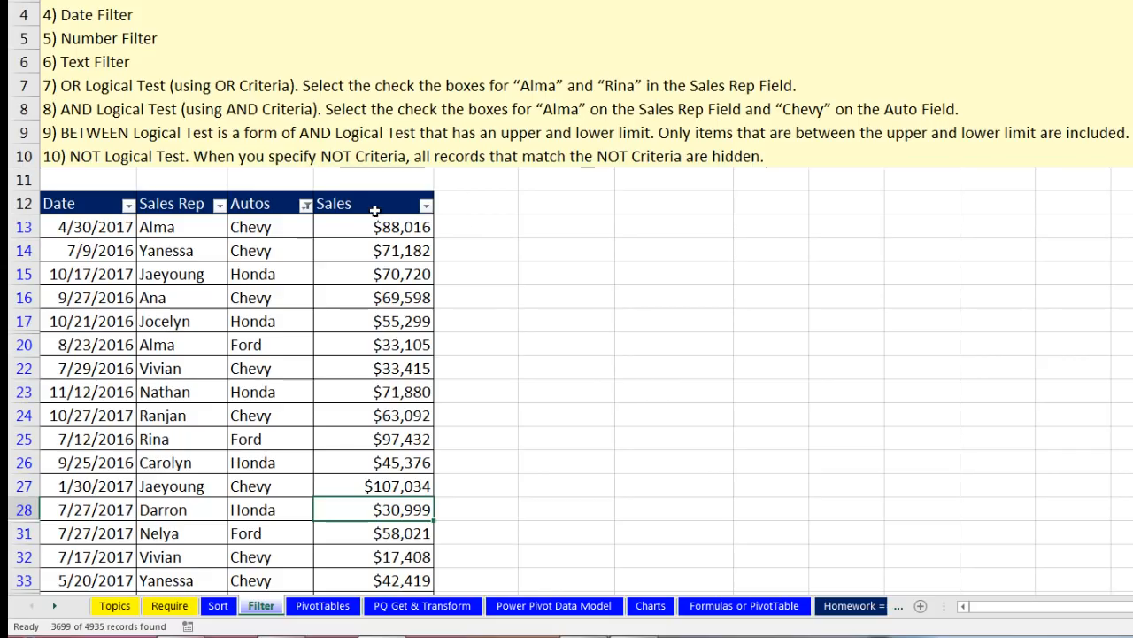
Step: Check sample entries in the filtered Autos column, clear the NOT criteria and turn Filter off for the data
left_click(292, 227)
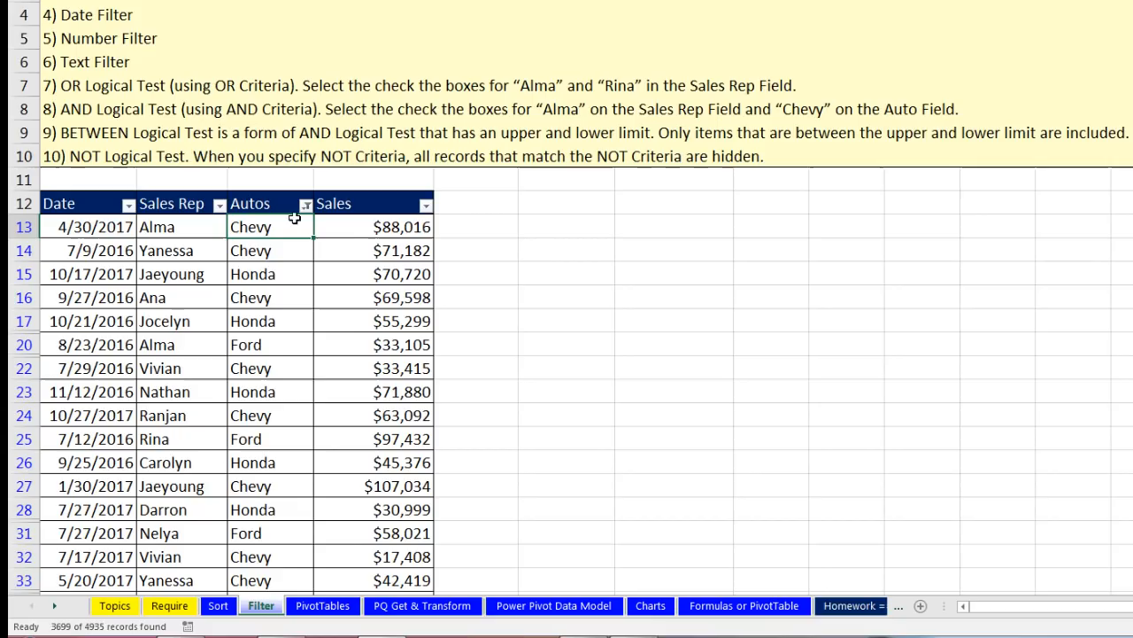
left_click(282, 251)
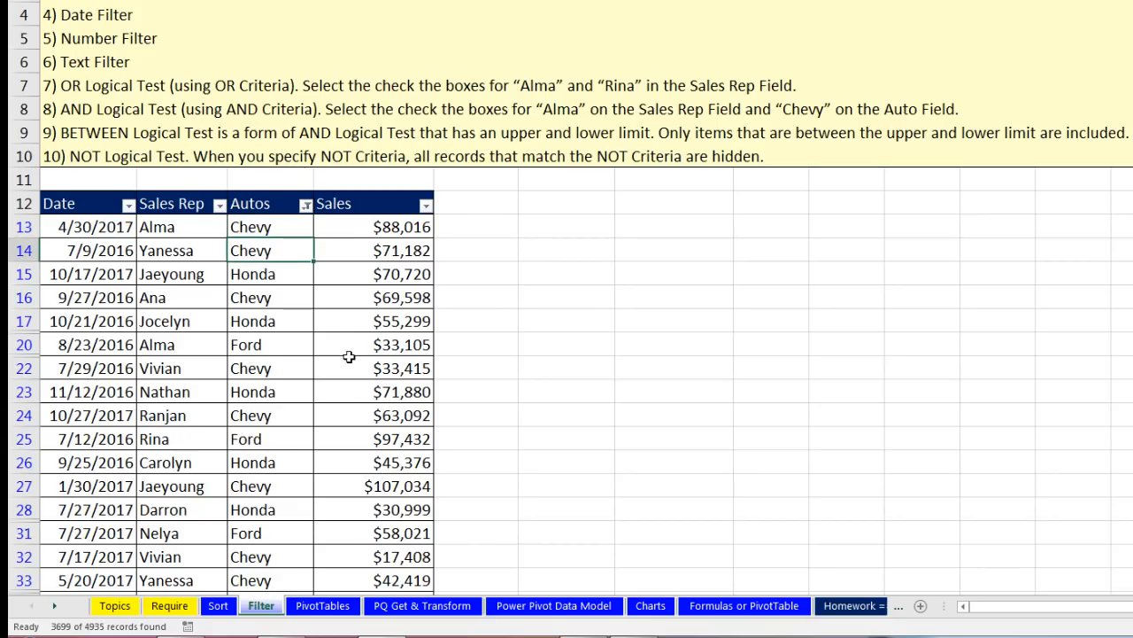
key("ctrl+shift+l")
key("ctrl+shift+l")
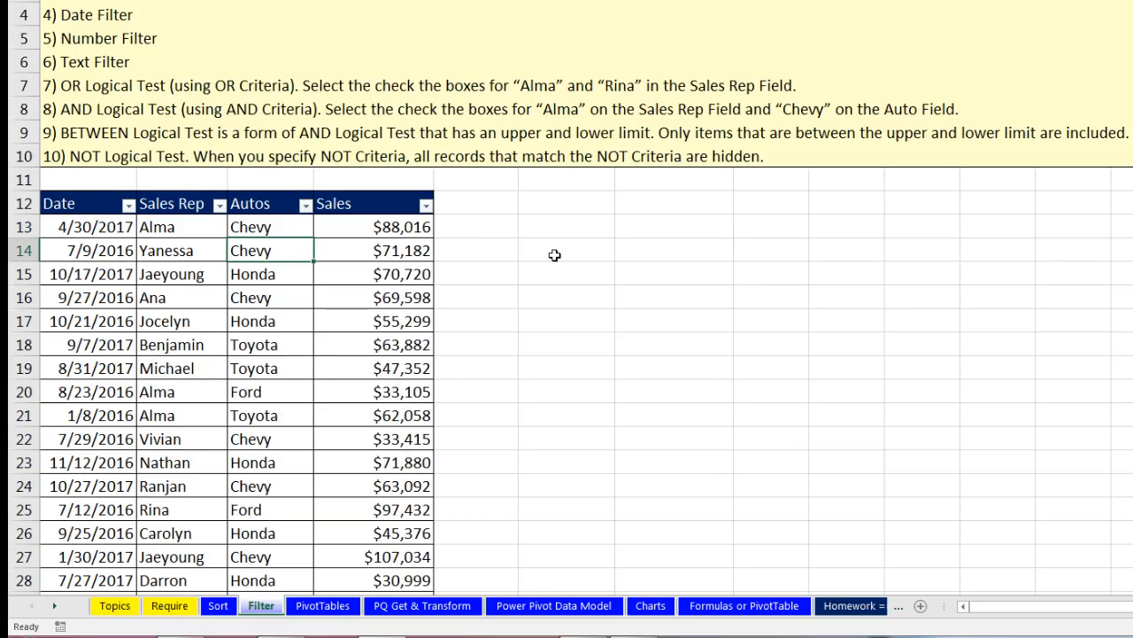
key("ctrl+shift+l")
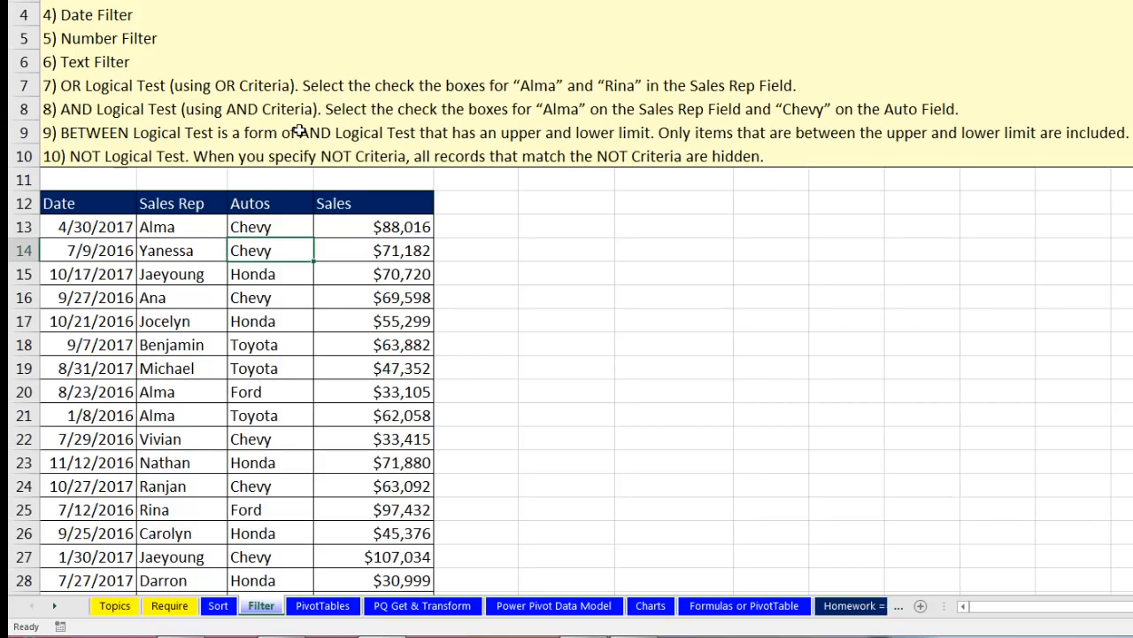
Step: Switch to the PivotTables sheet and go through the data set's field names from Date to Revenue
left_click(317, 614)
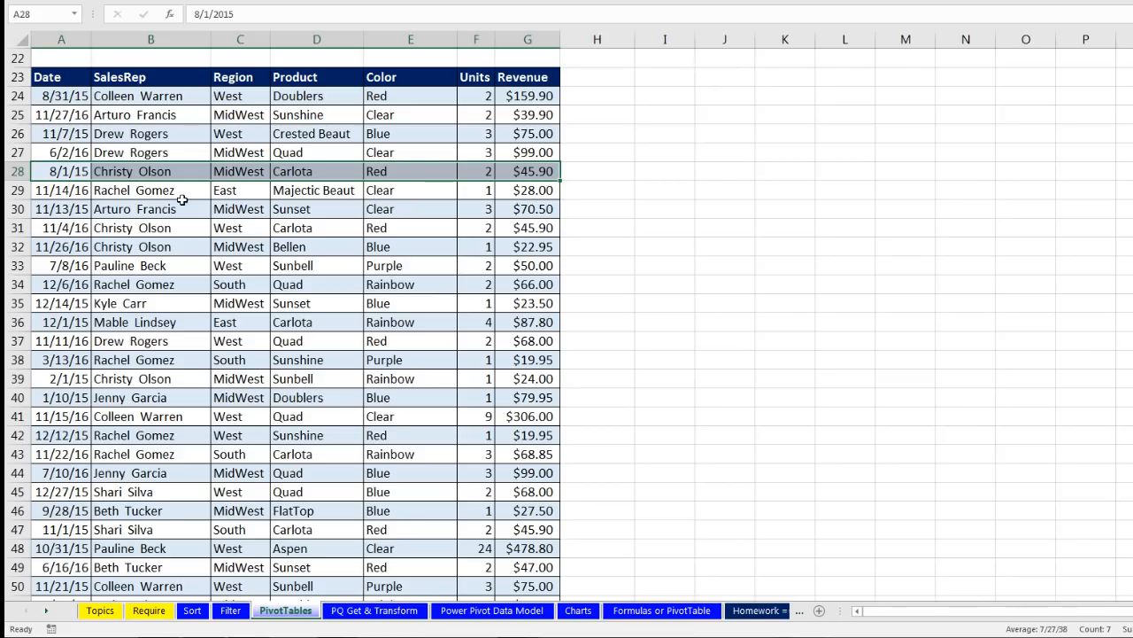
left_click(62, 77)
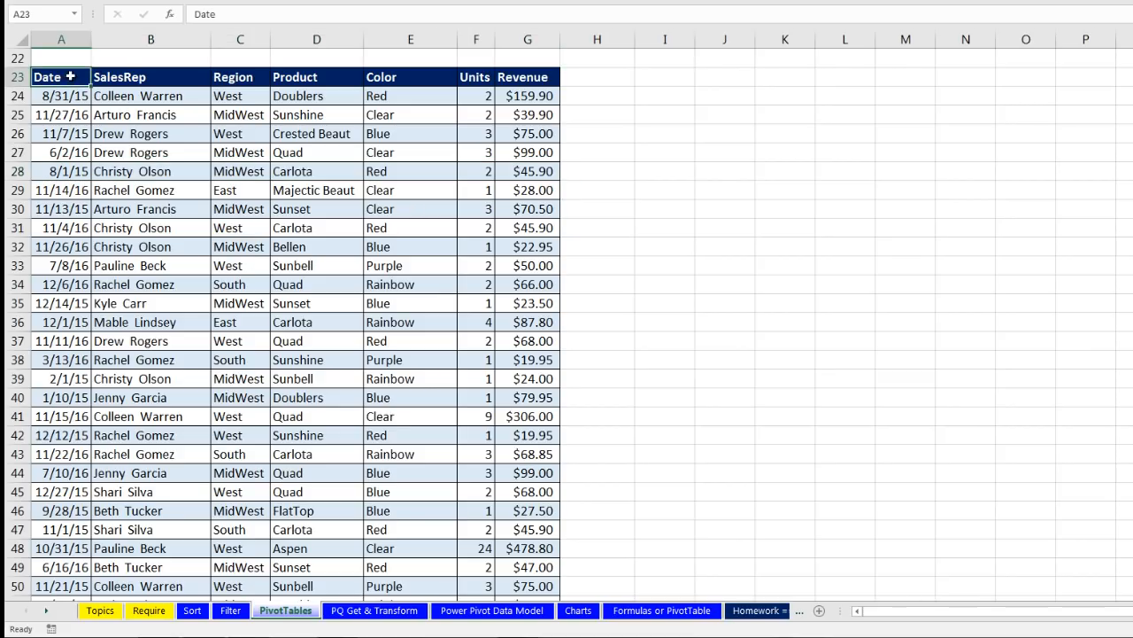
left_click(133, 78)
left_click(232, 79)
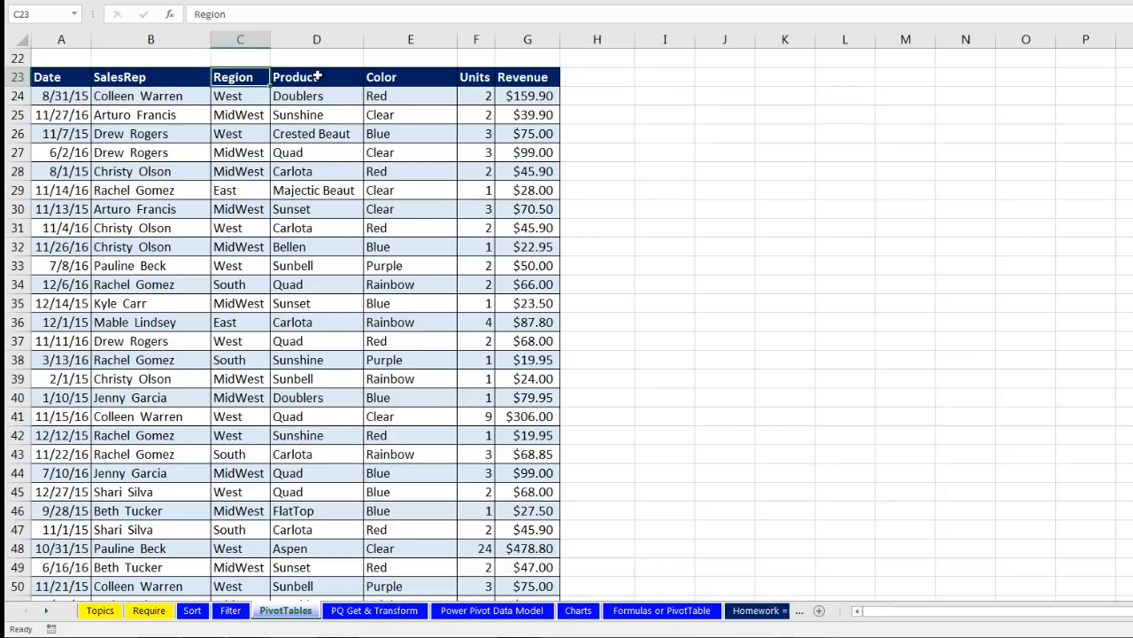
left_click(319, 77)
left_click(383, 78)
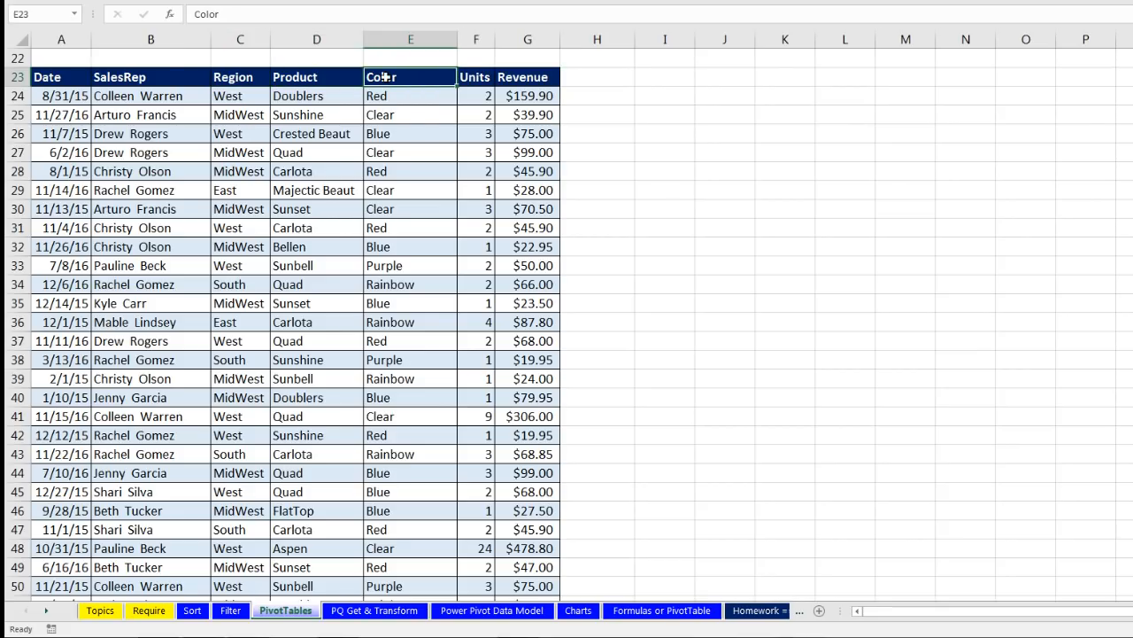
left_click(478, 79)
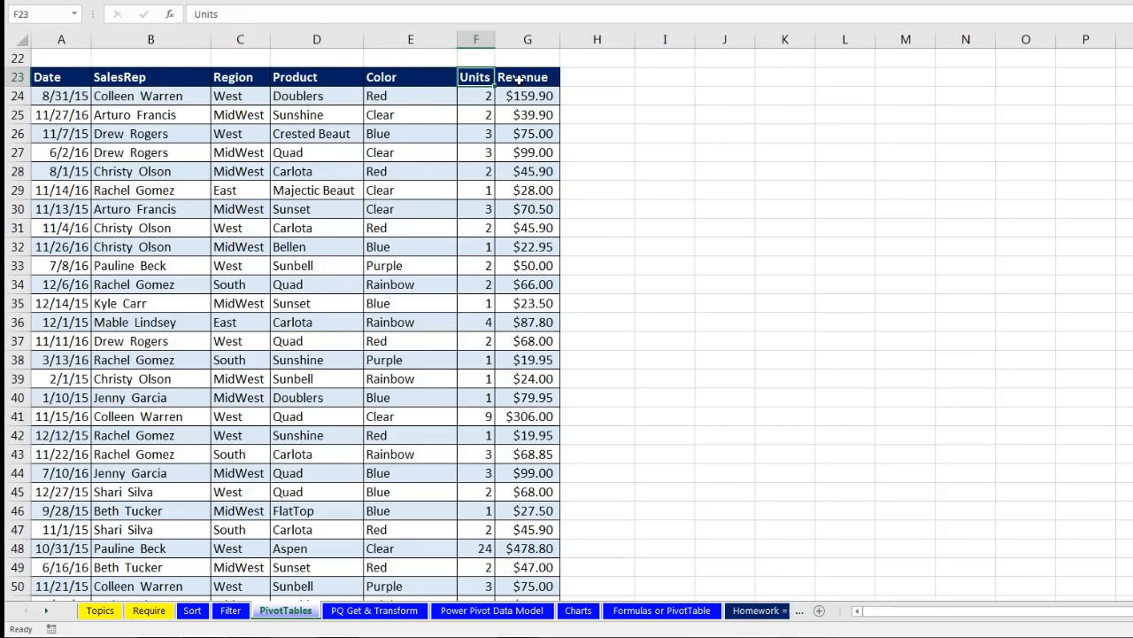
left_click(520, 79)
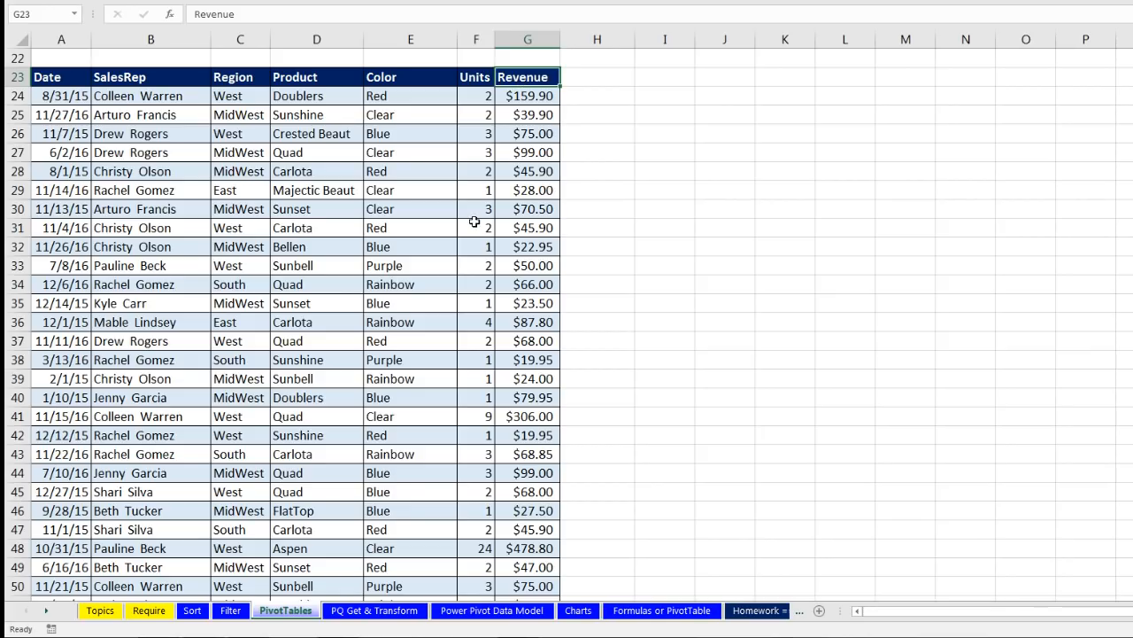
Step: Review the PivotTable notes and the sample report picture with its SalesRep slicer above the data
scroll(475, 222, "up", 7)
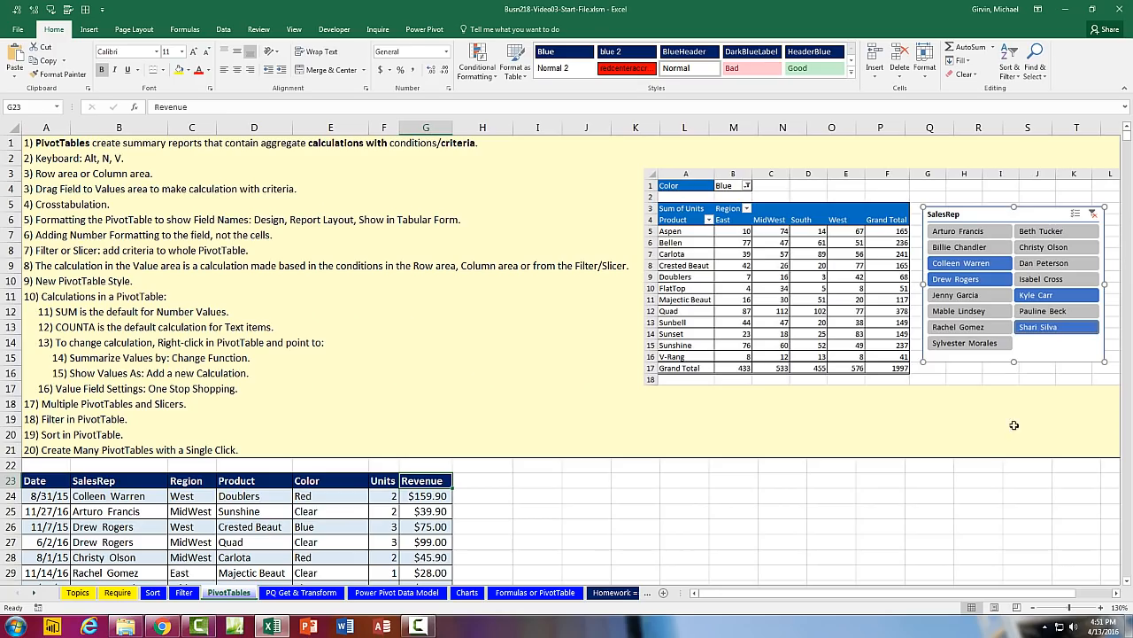
left_click(1117, 594)
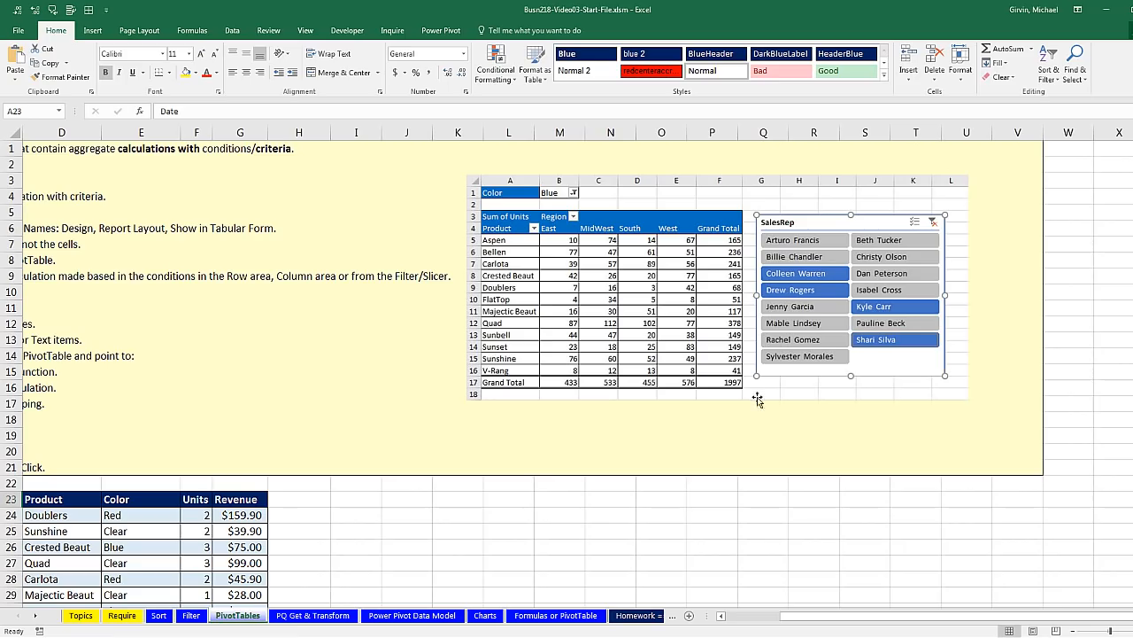
left_click_drag(816, 620, 739, 611)
Step: Create a PivotTable on a new worksheet from the sales data on the PivotTables sheet
scroll(210, 496, "down", 5)
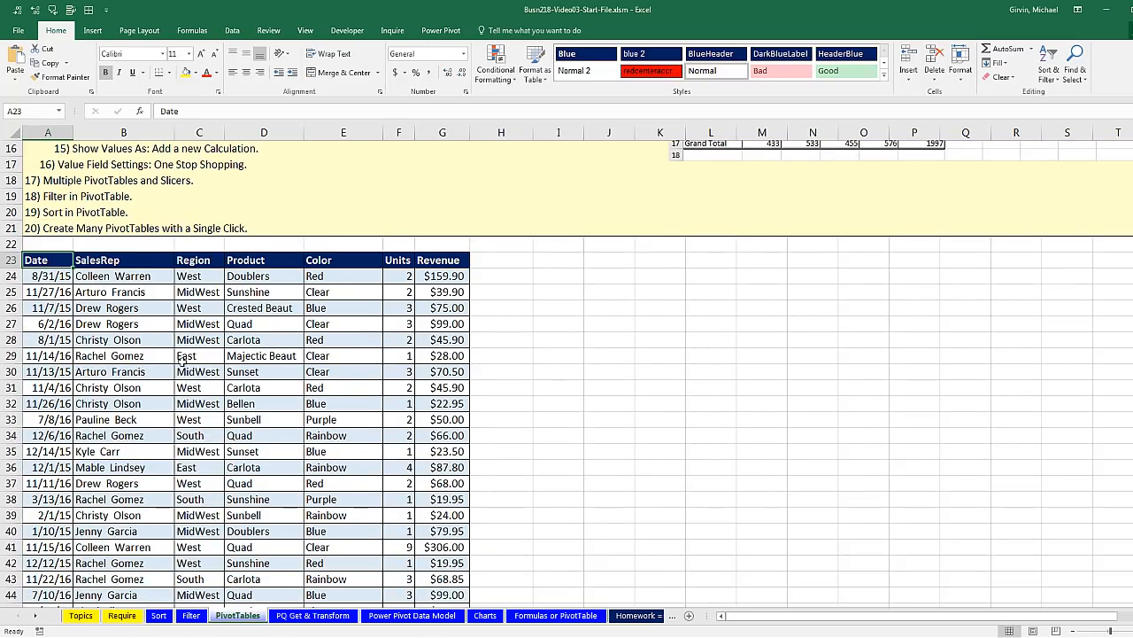
left_click(210, 293)
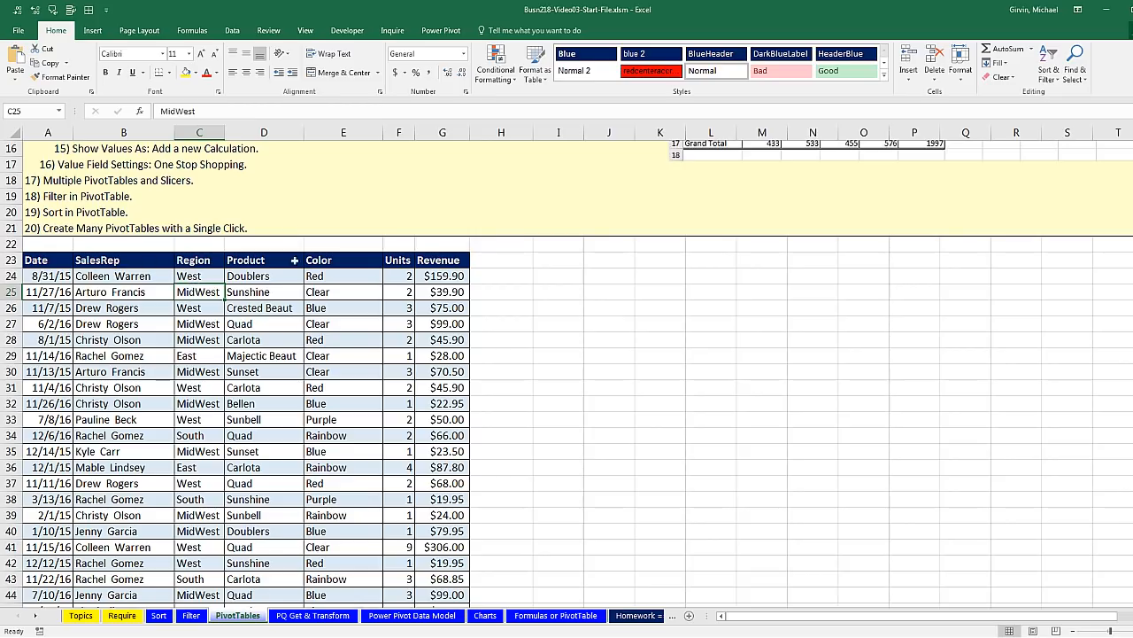
left_click(94, 31)
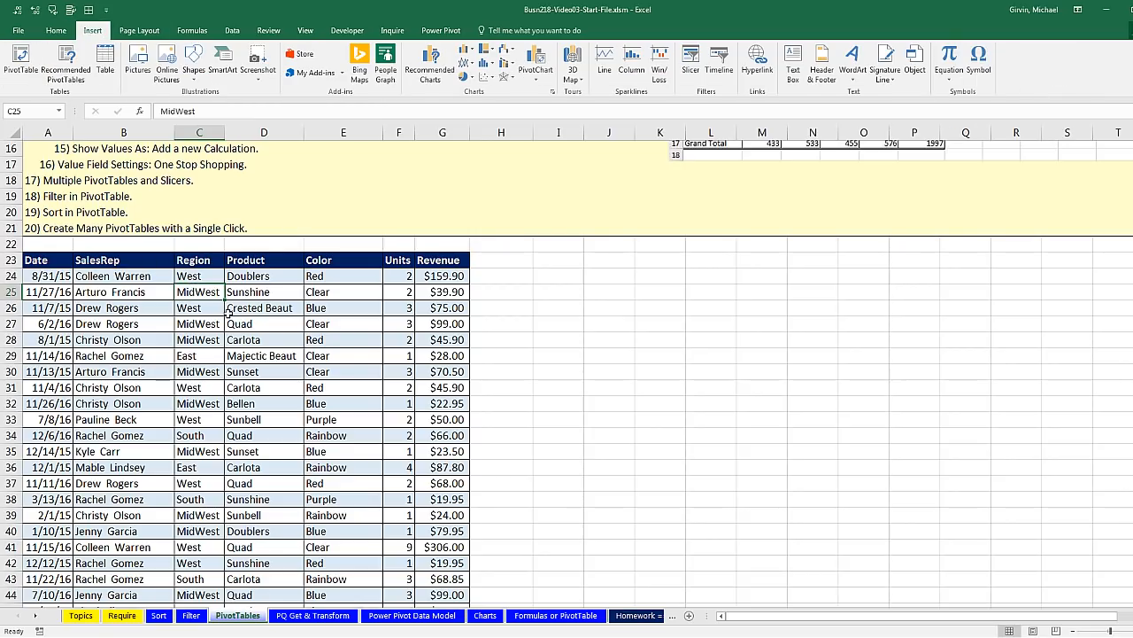
key("alt")
key("n")
key("v")
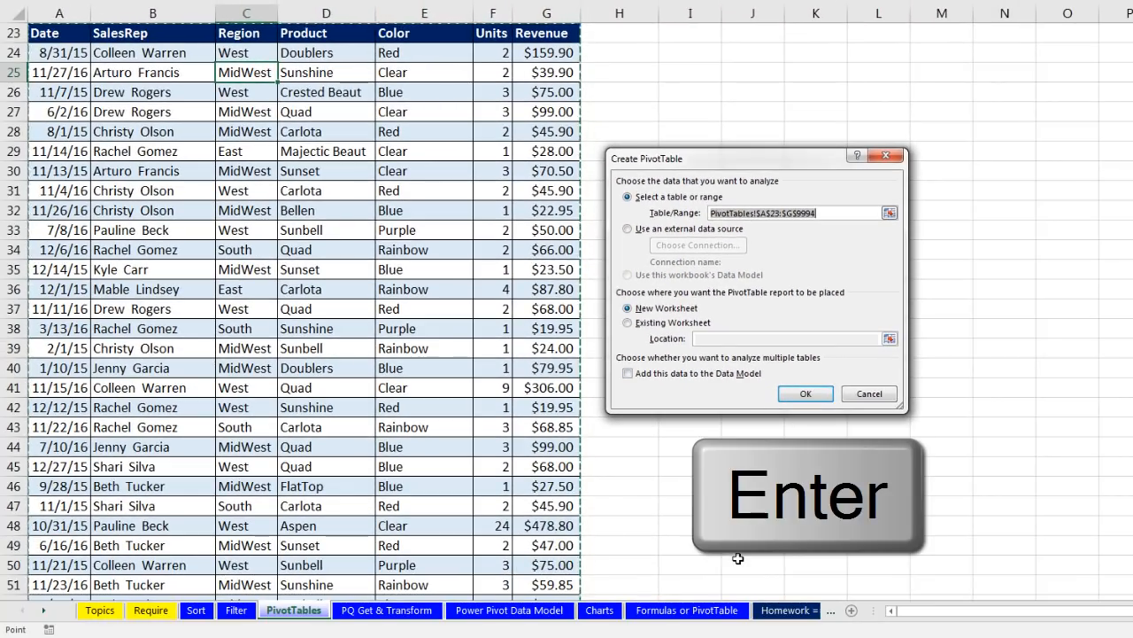
key("Return")
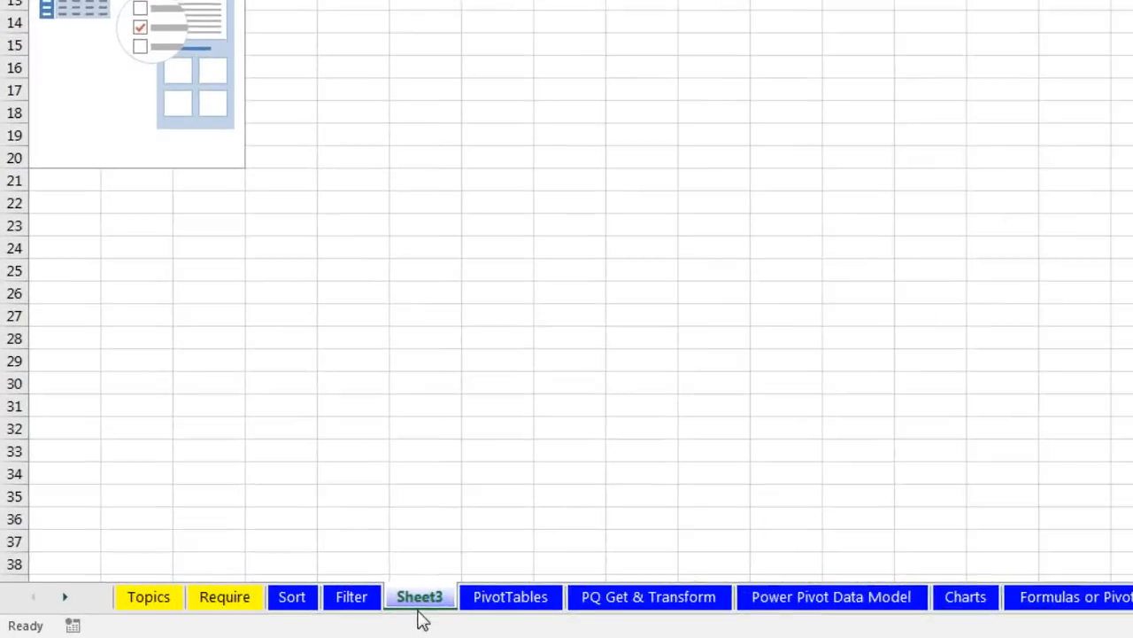
Step: Rename the new PivotTable worksheet as UnitsReport
double_click(547, 589)
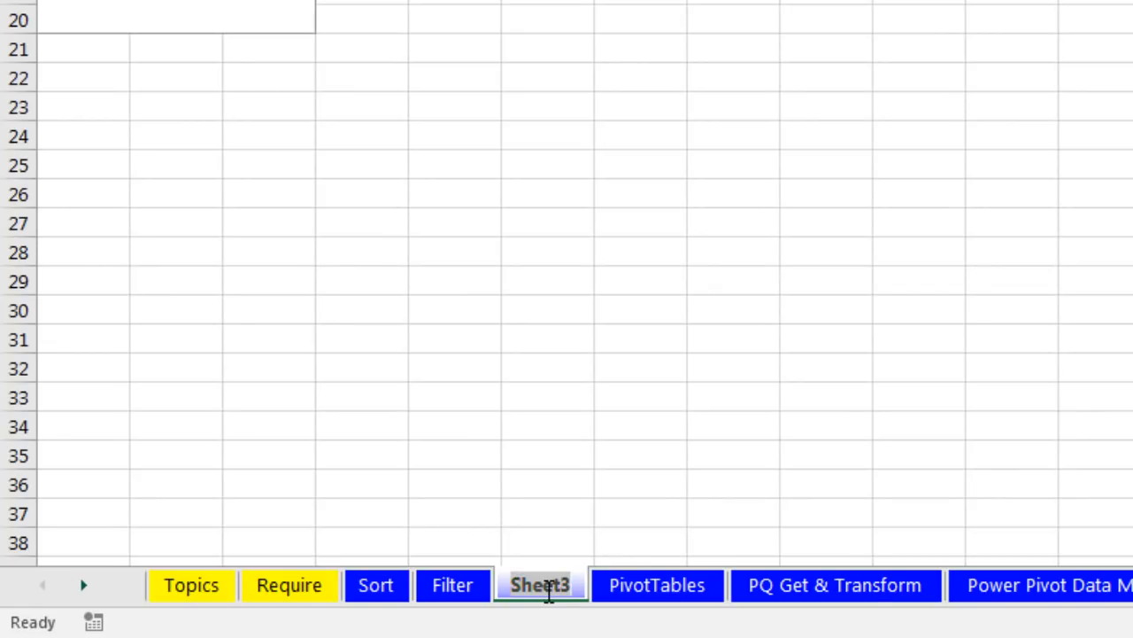
type("UnitsReport")
key("Return")
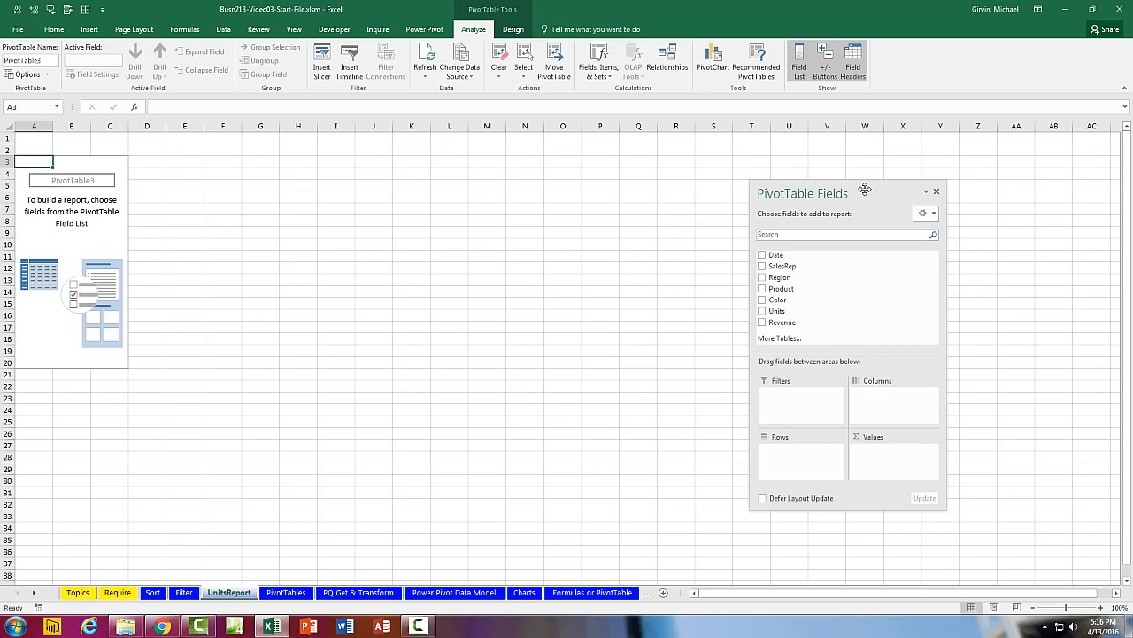
Step: Float the field list over the worksheet and place Product in the Rows area and Region in the Columns area
left_click_drag(862, 189, 1130, 125)
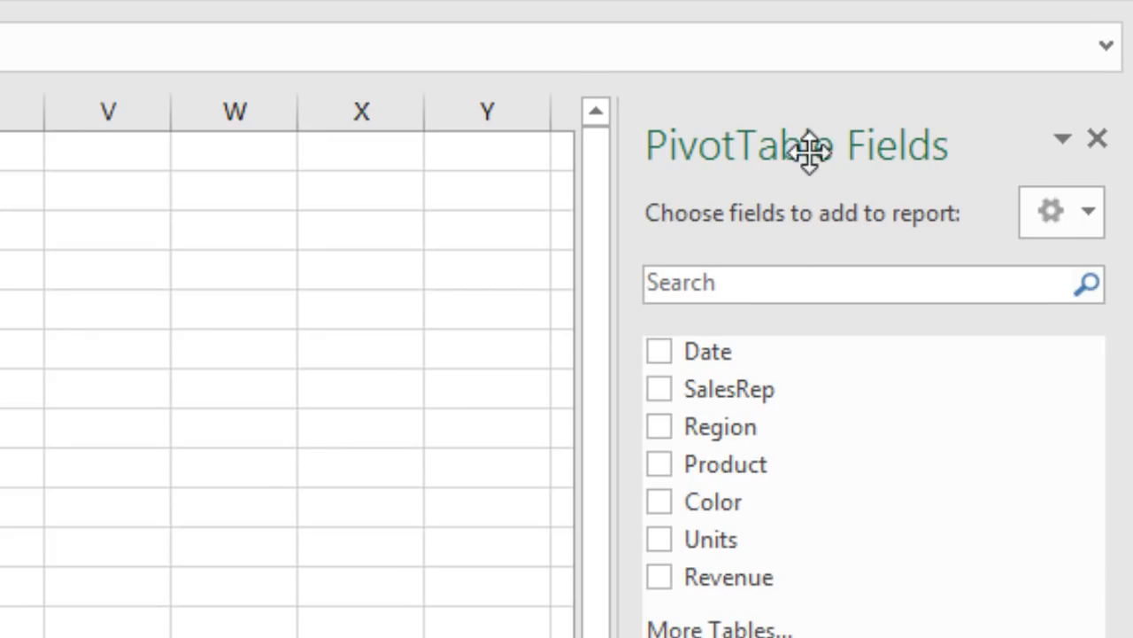
left_click_drag(850, 151, 428, 66)
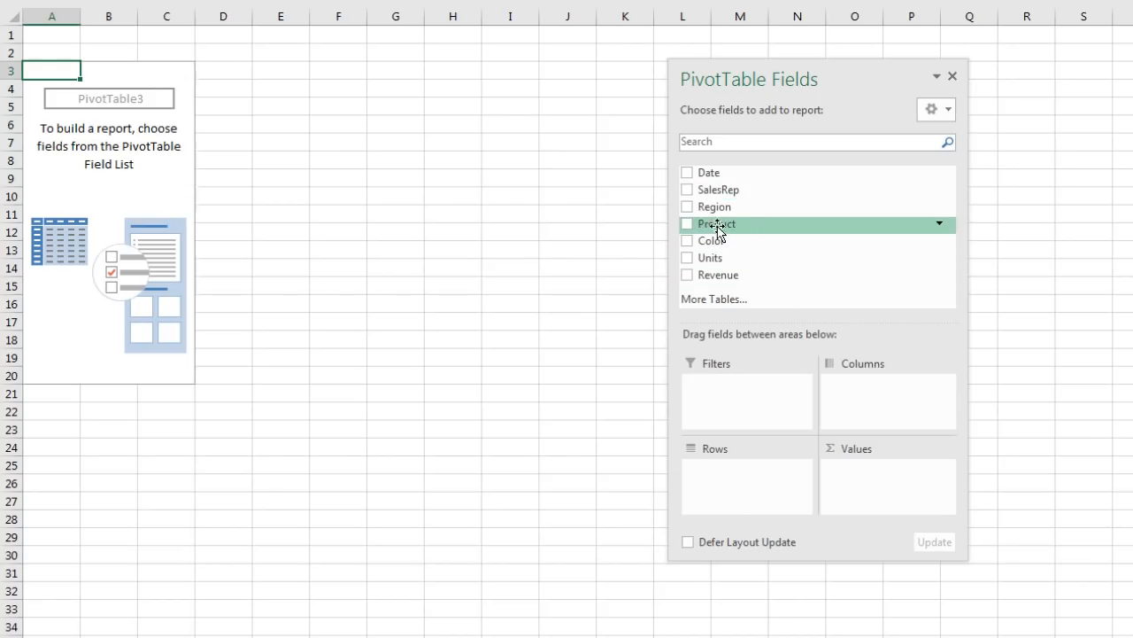
left_click_drag(708, 228, 750, 474)
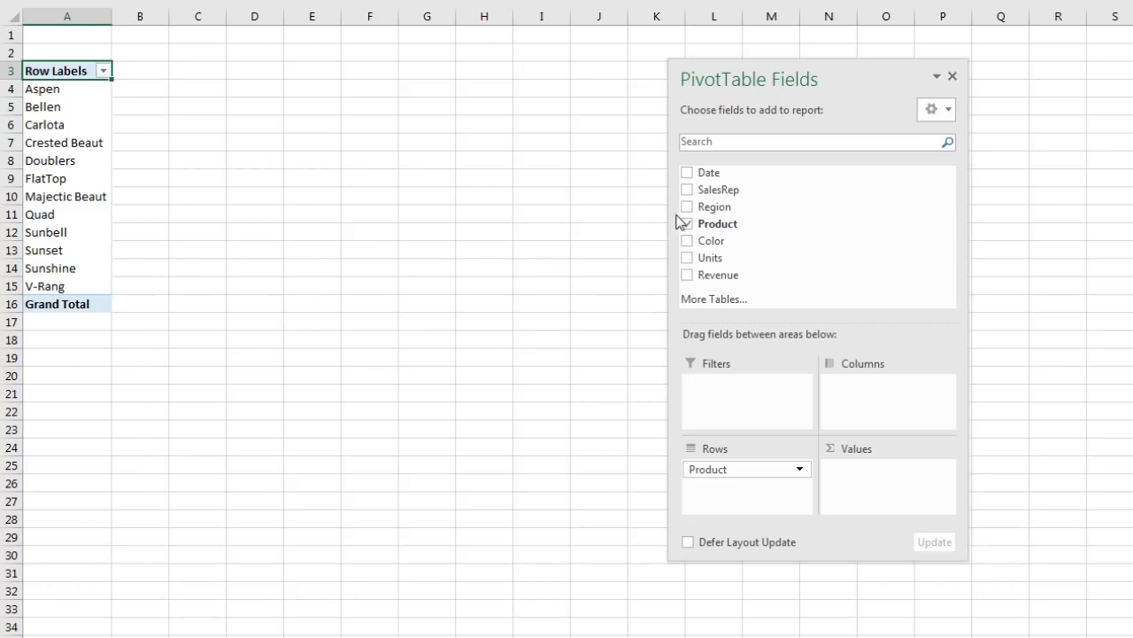
left_click_drag(702, 209, 835, 309)
left_click_drag(867, 384, 871, 391)
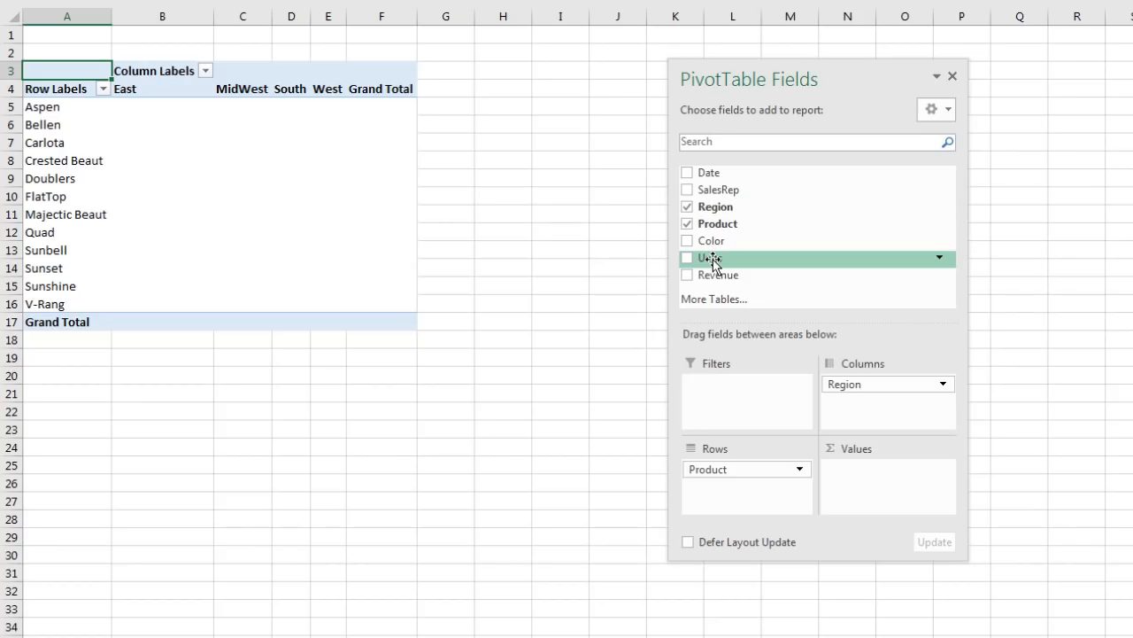
Step: Add Units to the Values area as a sum and examine the South region's FlatTop cell
left_click_drag(710, 260, 861, 469)
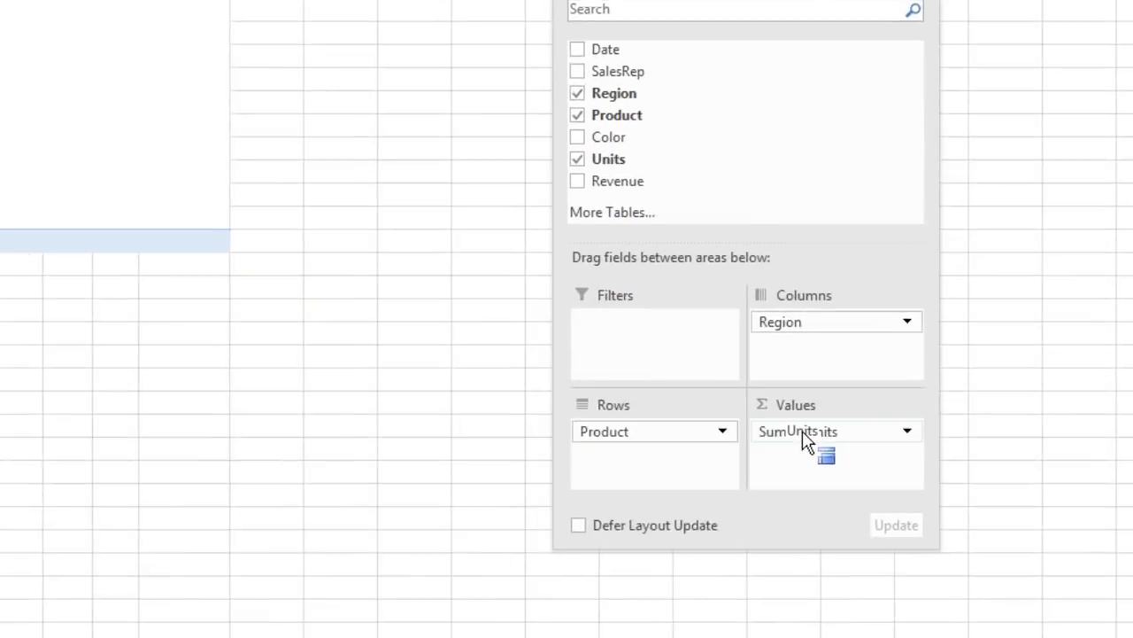
left_click_drag(803, 430, 796, 432)
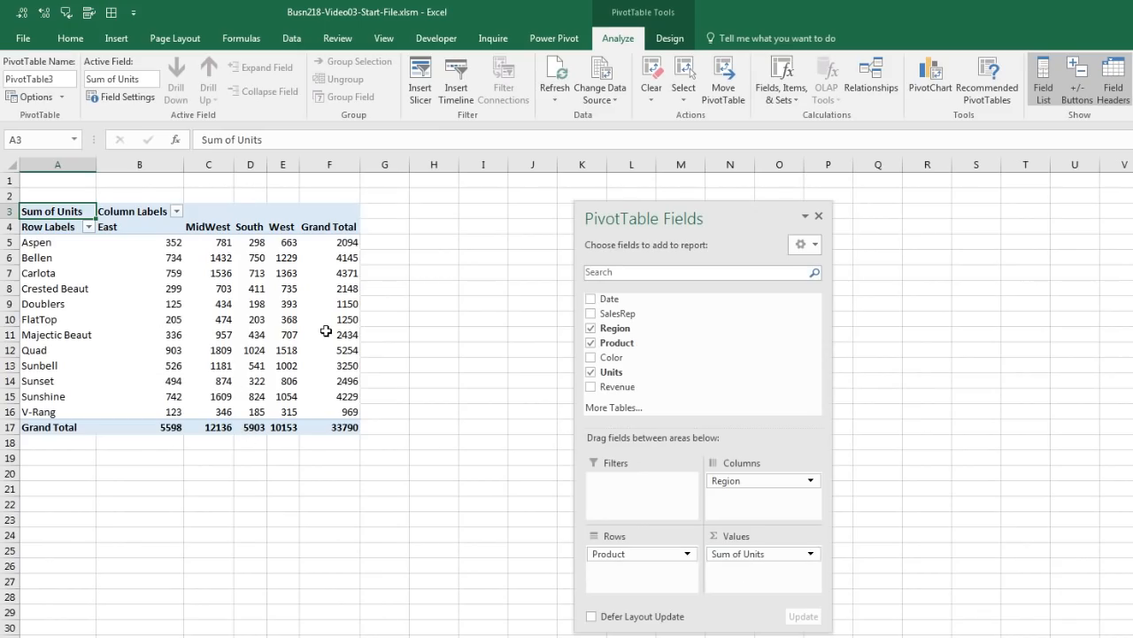
left_click(251, 317)
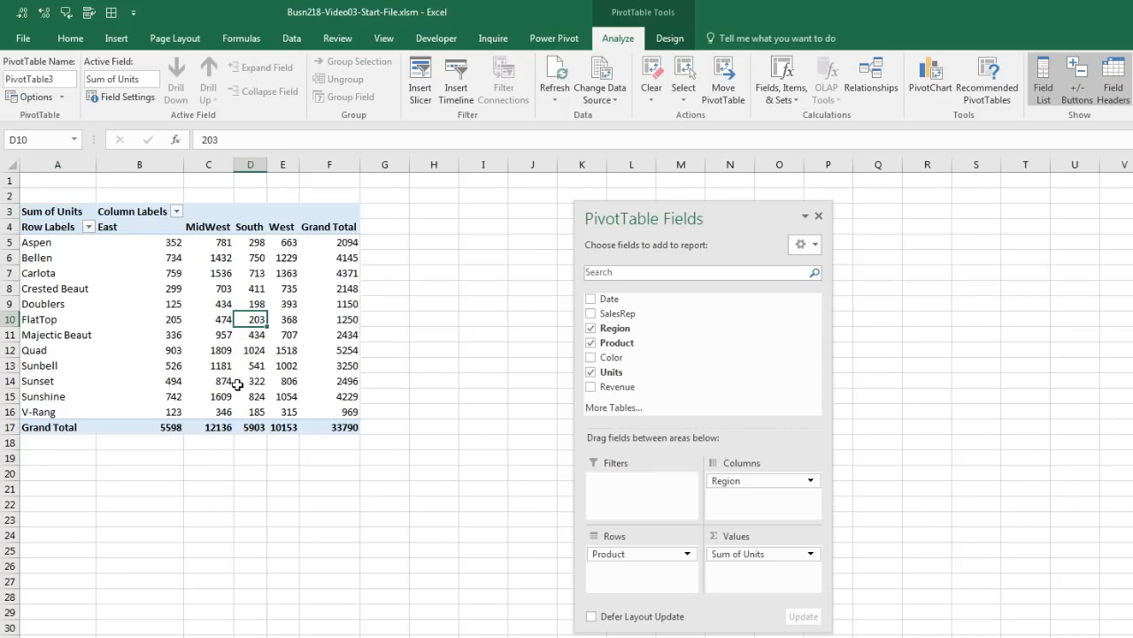
mouse_move(252, 336)
mouse_move(53, 319)
Step: Add Color as a report filter of the PivotTable and filter the report to Blue
left_click_drag(608, 359, 628, 490)
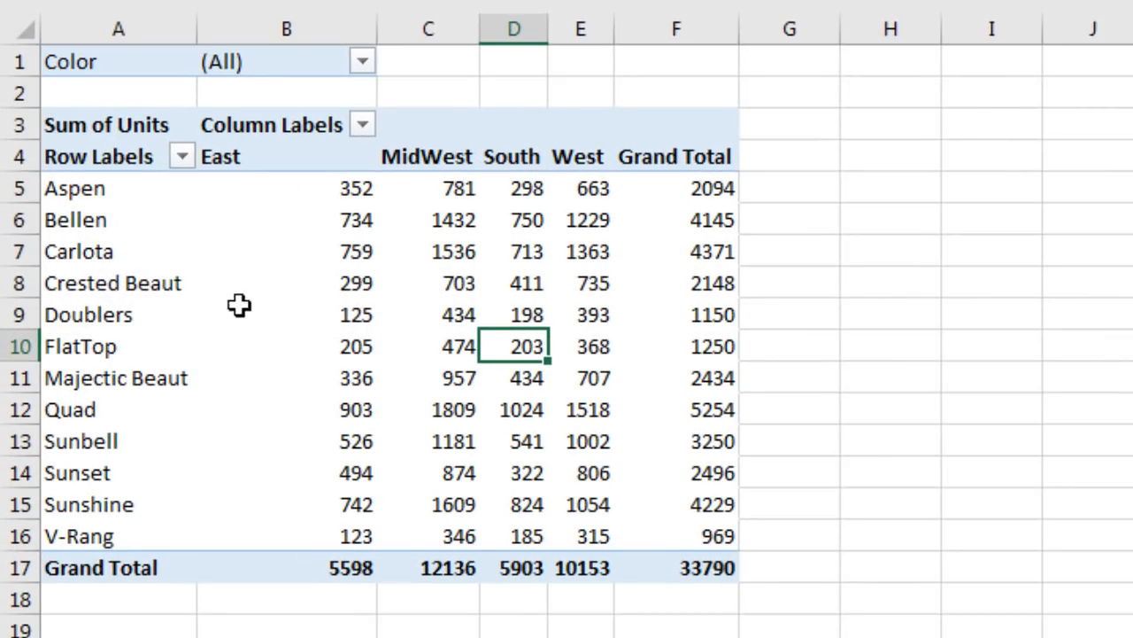
mouse_move(453, 280)
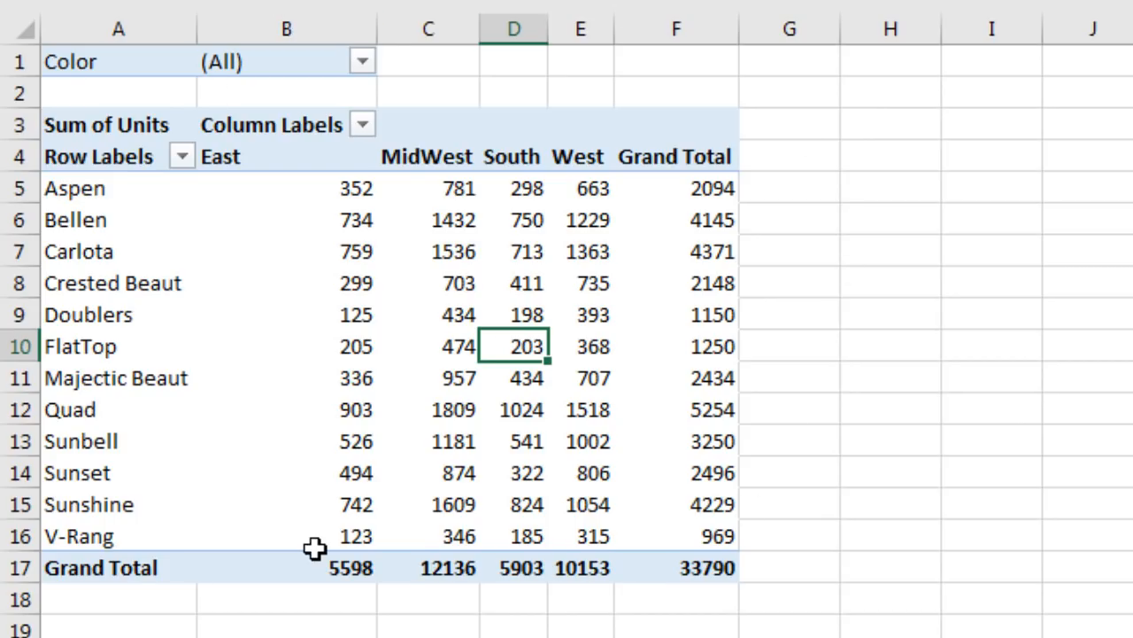
left_click(363, 64)
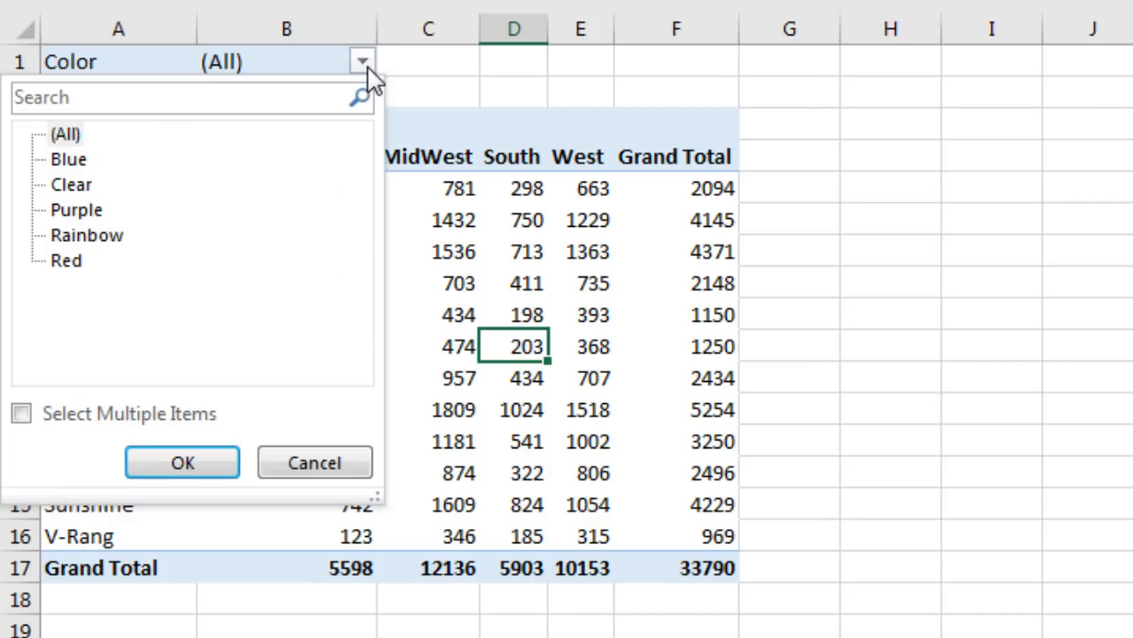
left_click(69, 161)
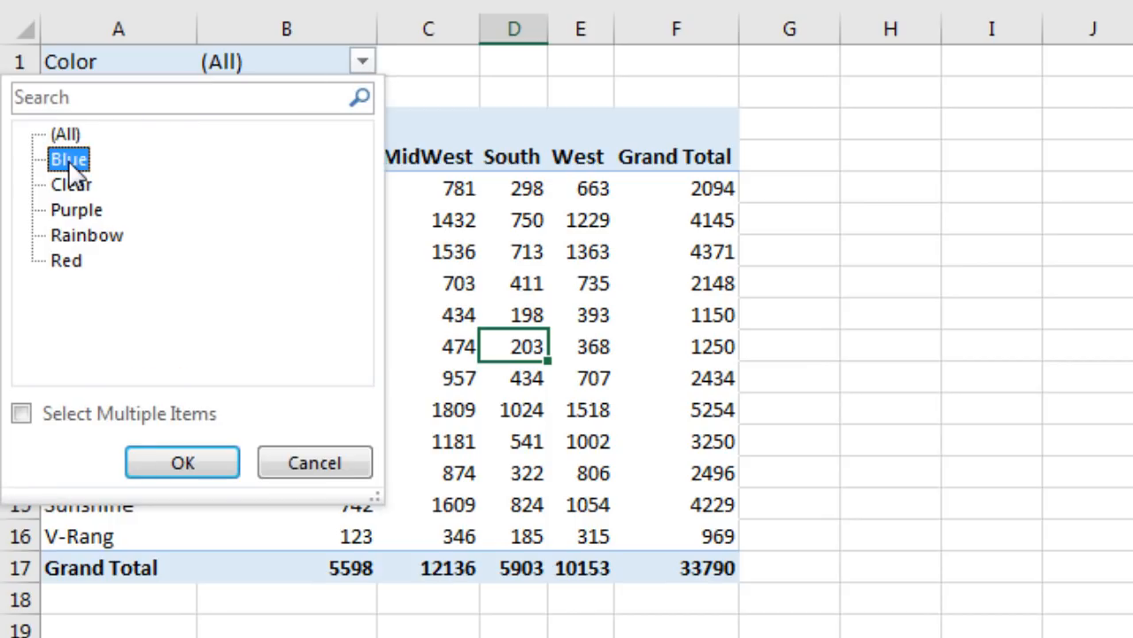
left_click(199, 467)
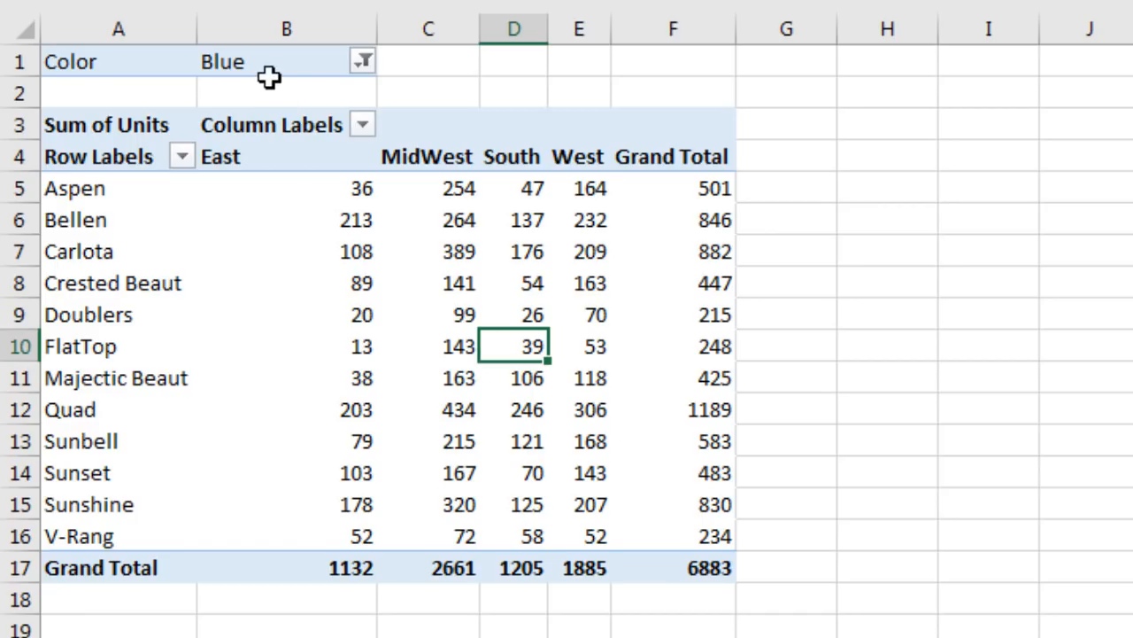
Step: Examine the Blue unit sums for Crested Beaut in the MidWest, South and East regions
left_click(455, 440)
key("Up")
key("Up")
left_click(433, 281)
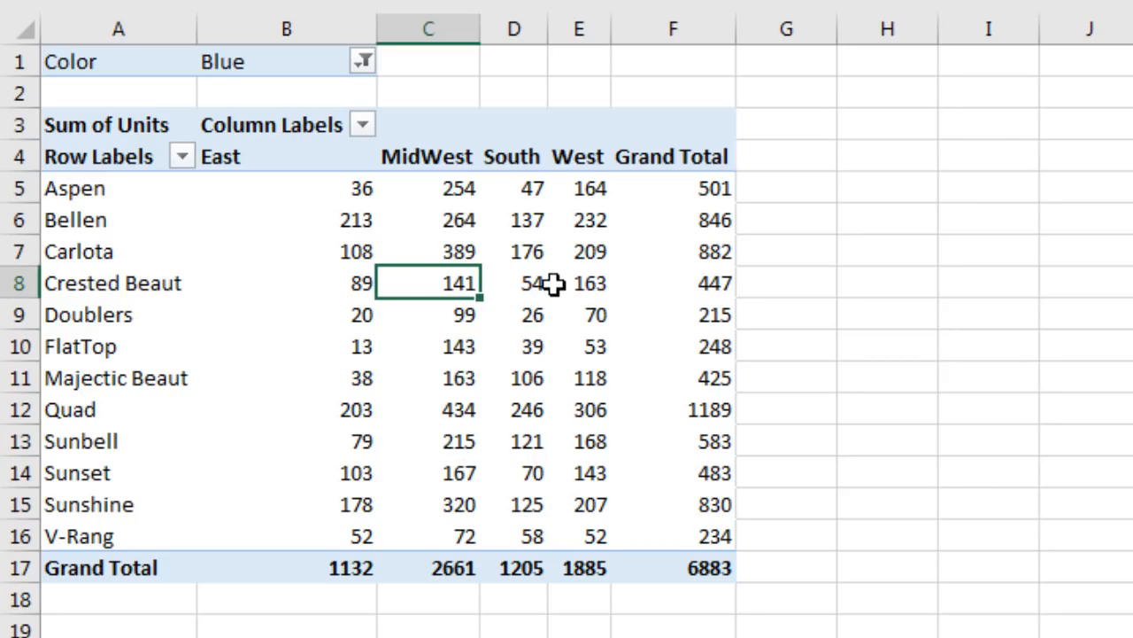
left_click(541, 287)
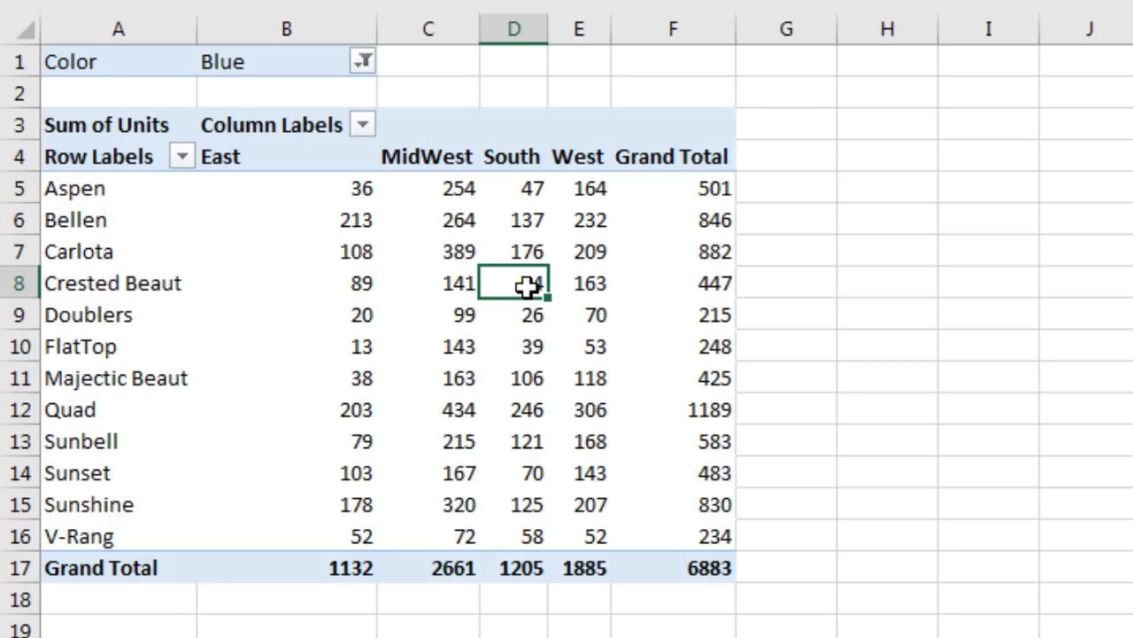
mouse_move(202, 274)
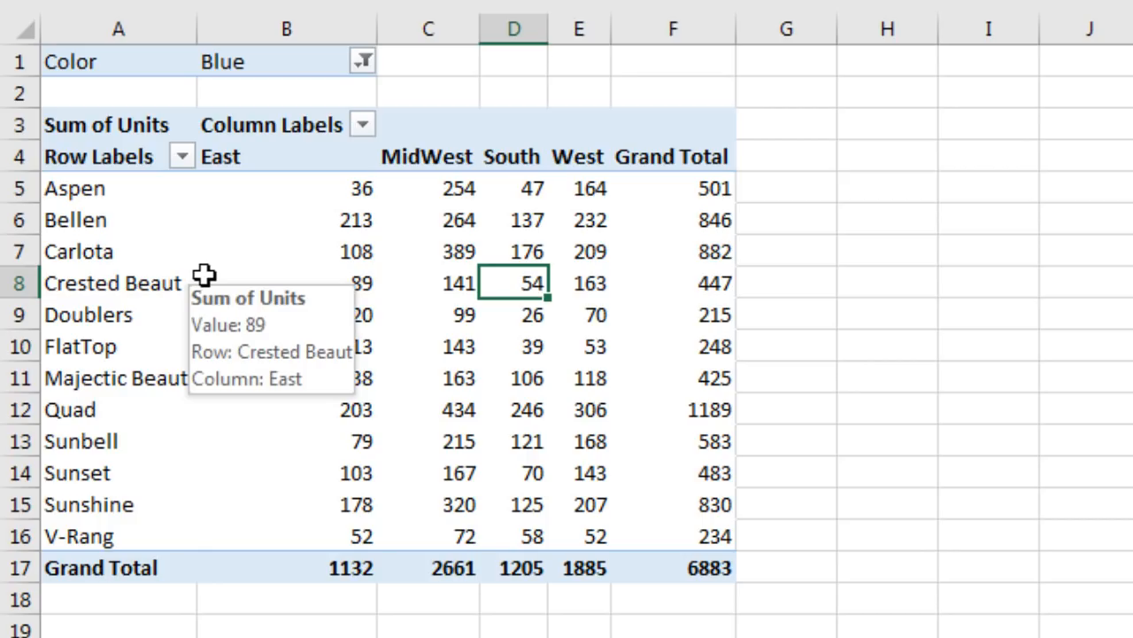
mouse_move(258, 310)
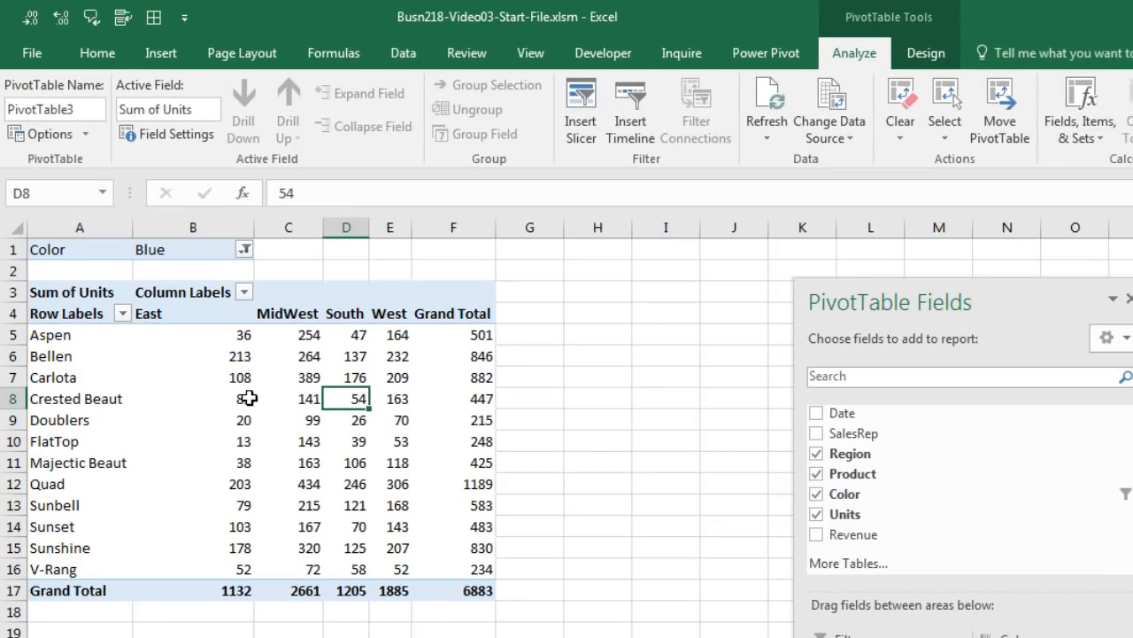
mouse_move(252, 398)
Step: Show the PivotTable in Tabular Form, compare it with Outline Form, and return to Tabular Form
left_click(935, 57)
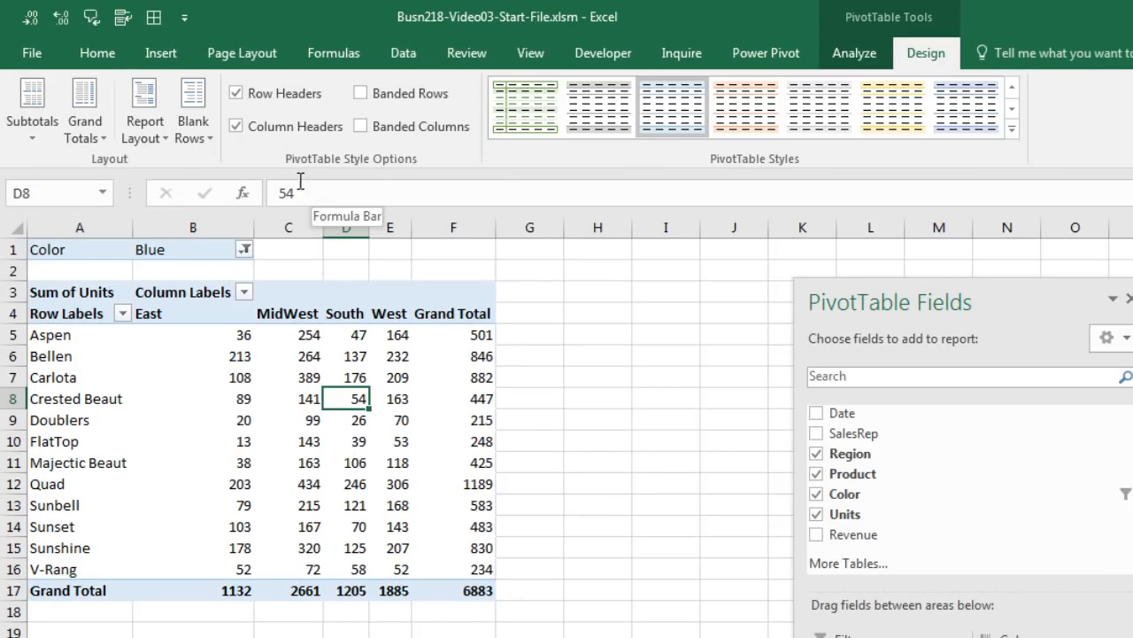
left_click(165, 142)
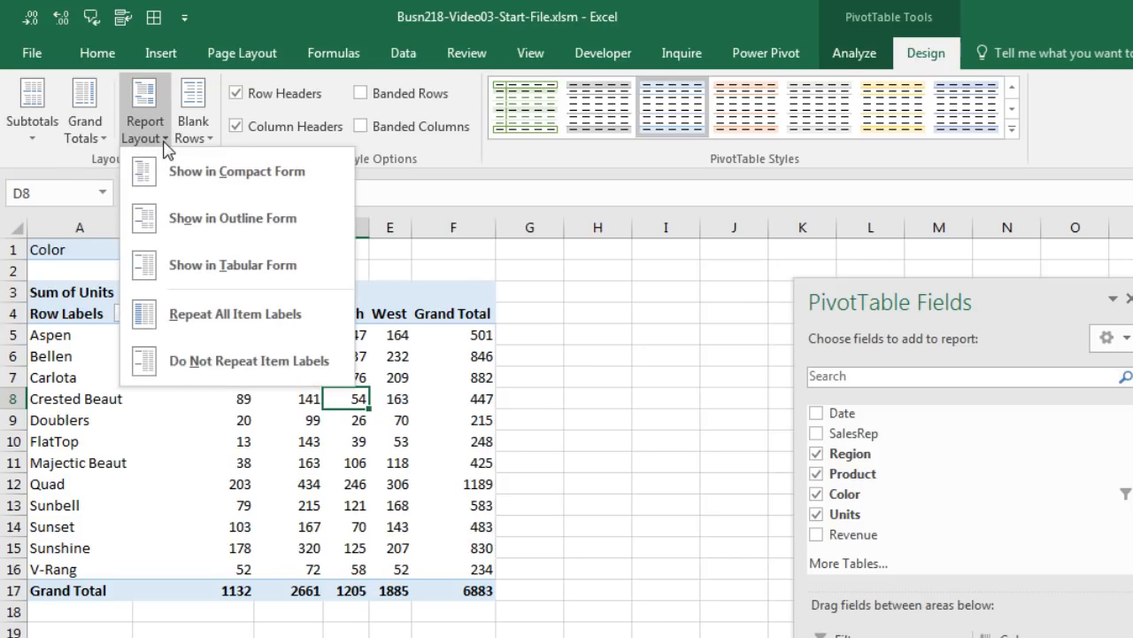
left_click(224, 277)
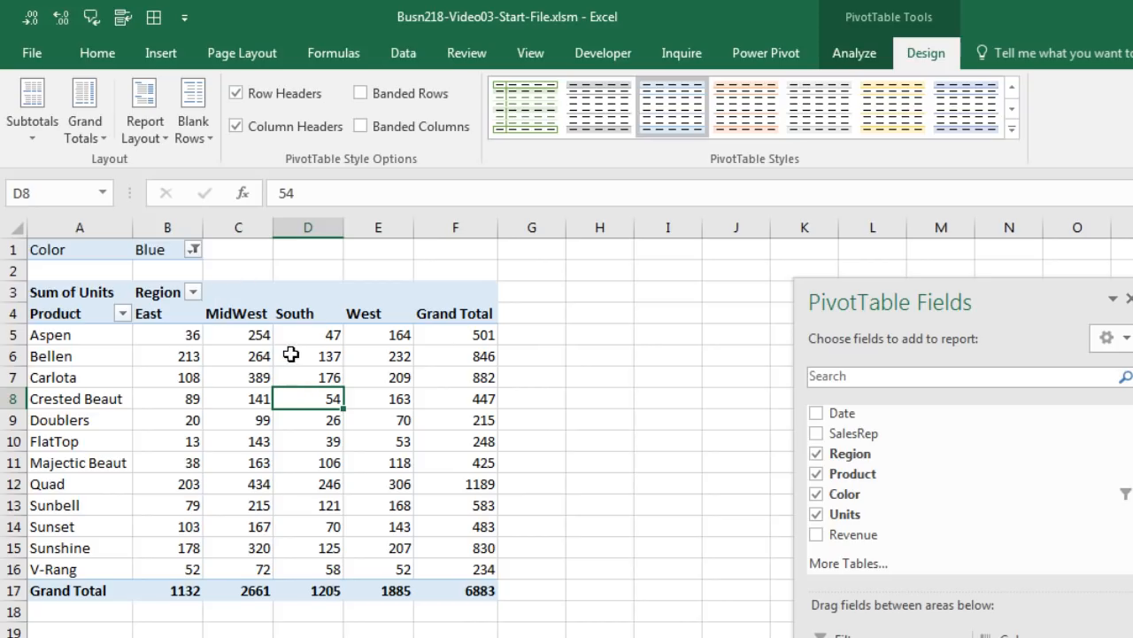
left_click(156, 134)
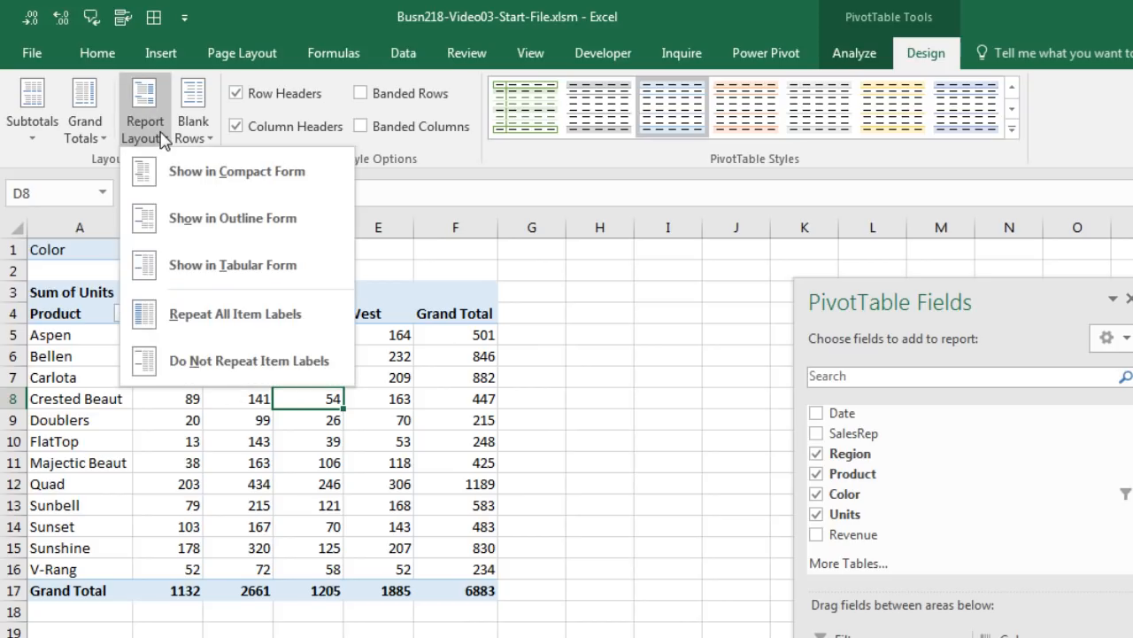
left_click(197, 221)
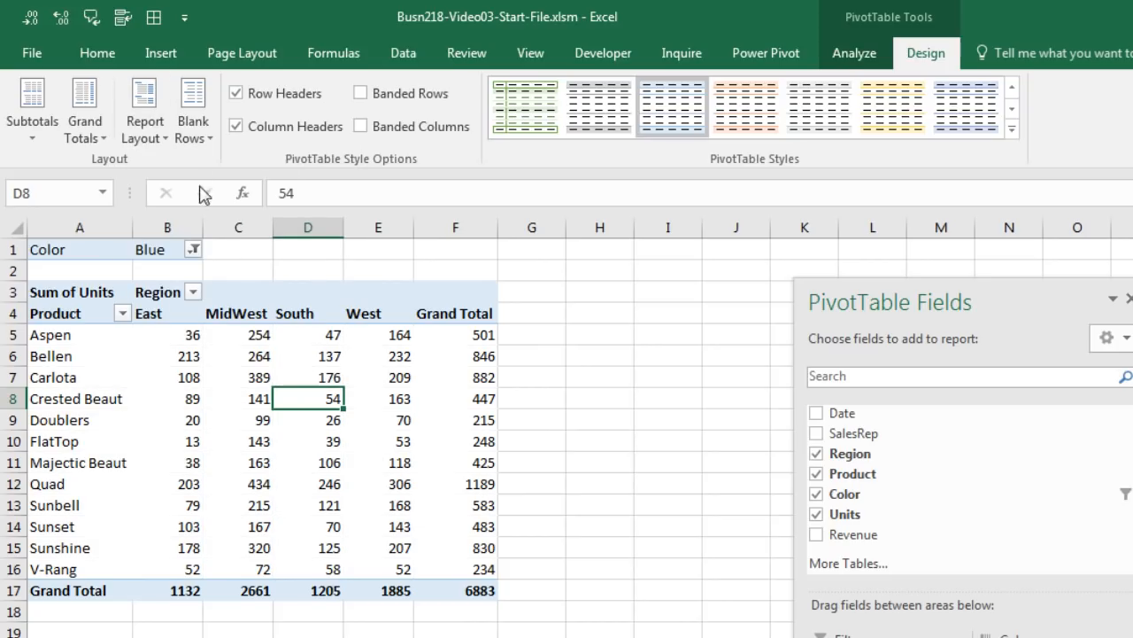
left_click(164, 144)
left_click(155, 265)
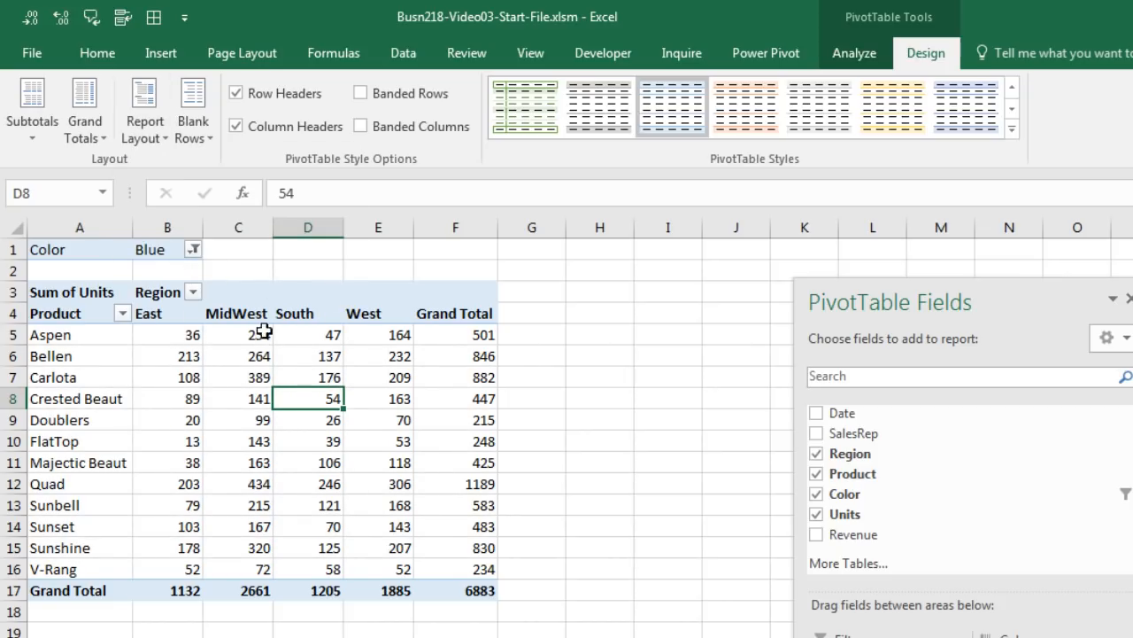
Step: Inspect the Format Cells options for the PivotTable values in B5:F17, including the grand totals
left_click_drag(154, 338, 456, 398)
left_click_drag(443, 460, 444, 588)
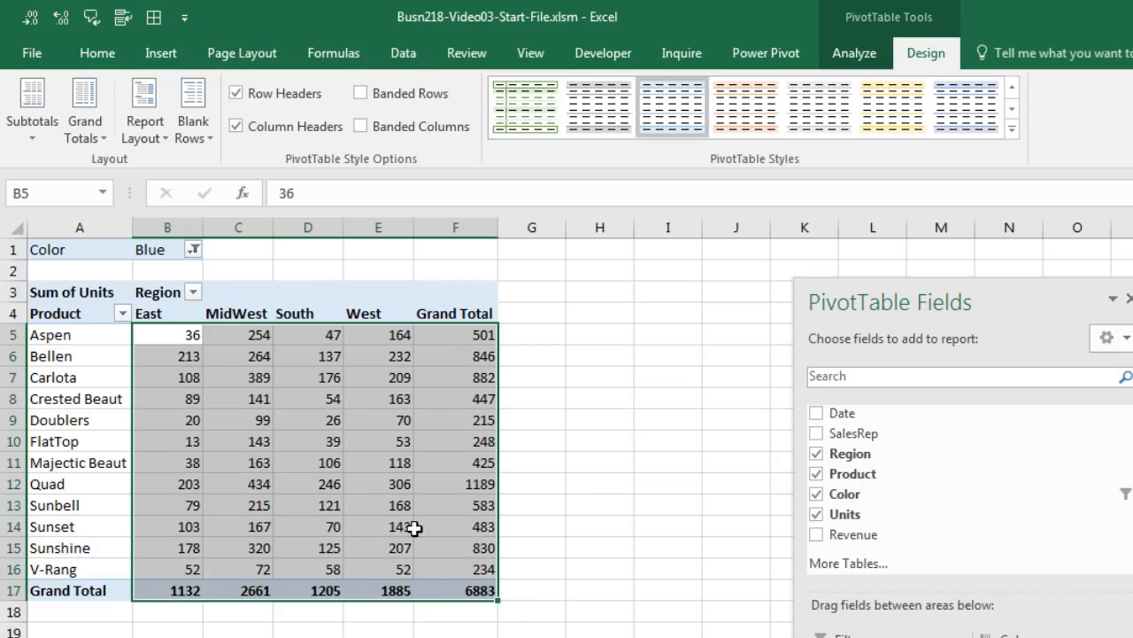
right_click(362, 419)
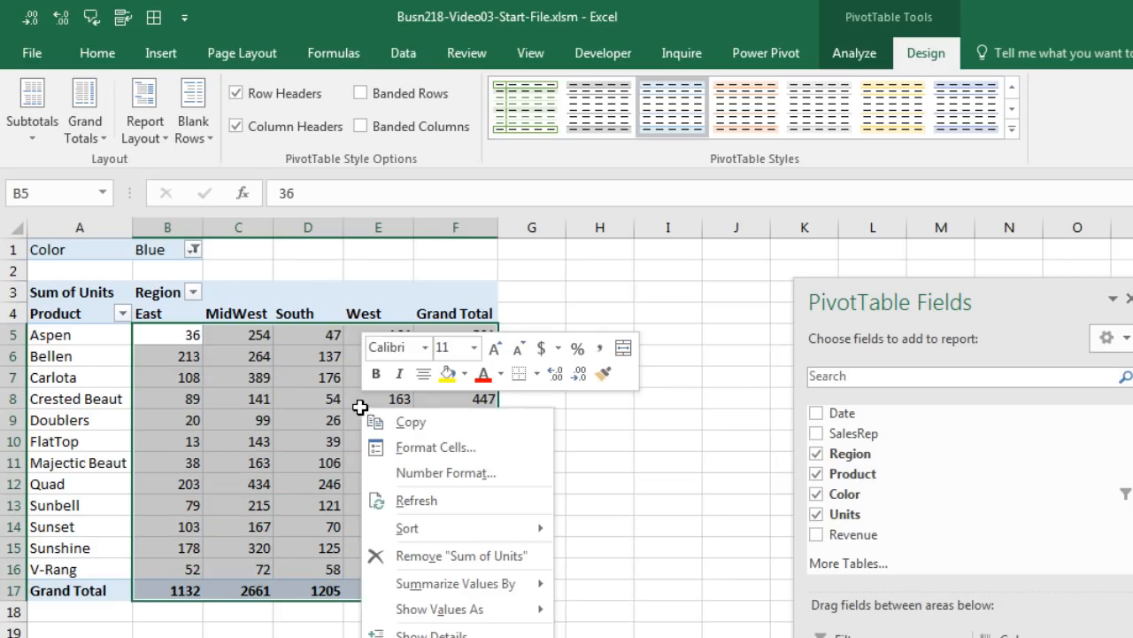
left_click(436, 448)
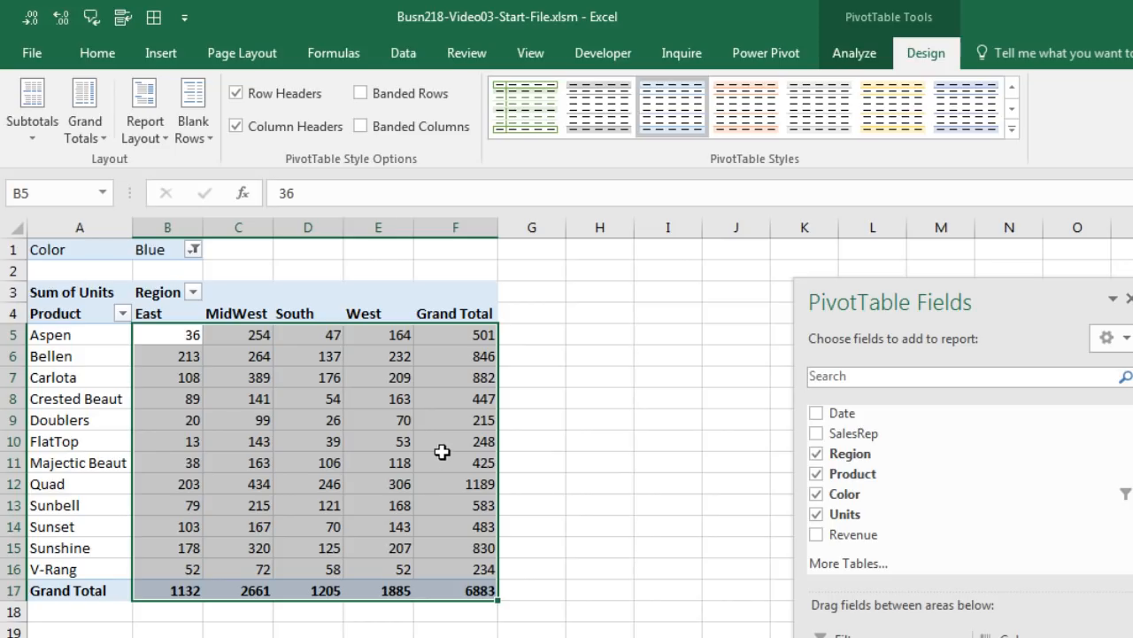
left_click_drag(809, 372, 352, 338)
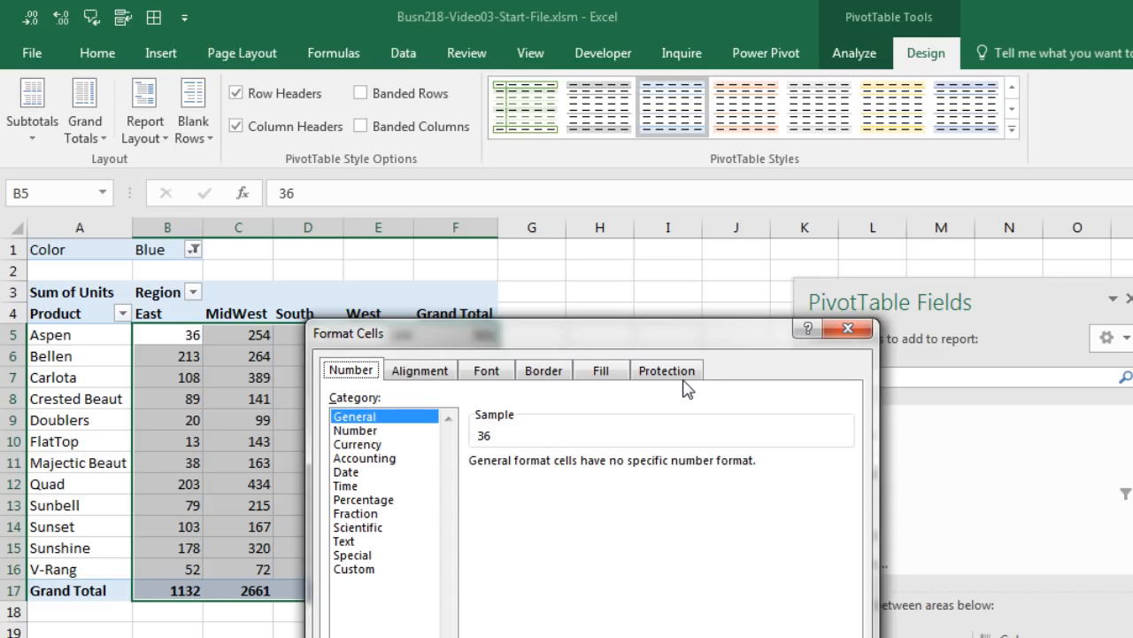
key("Escape")
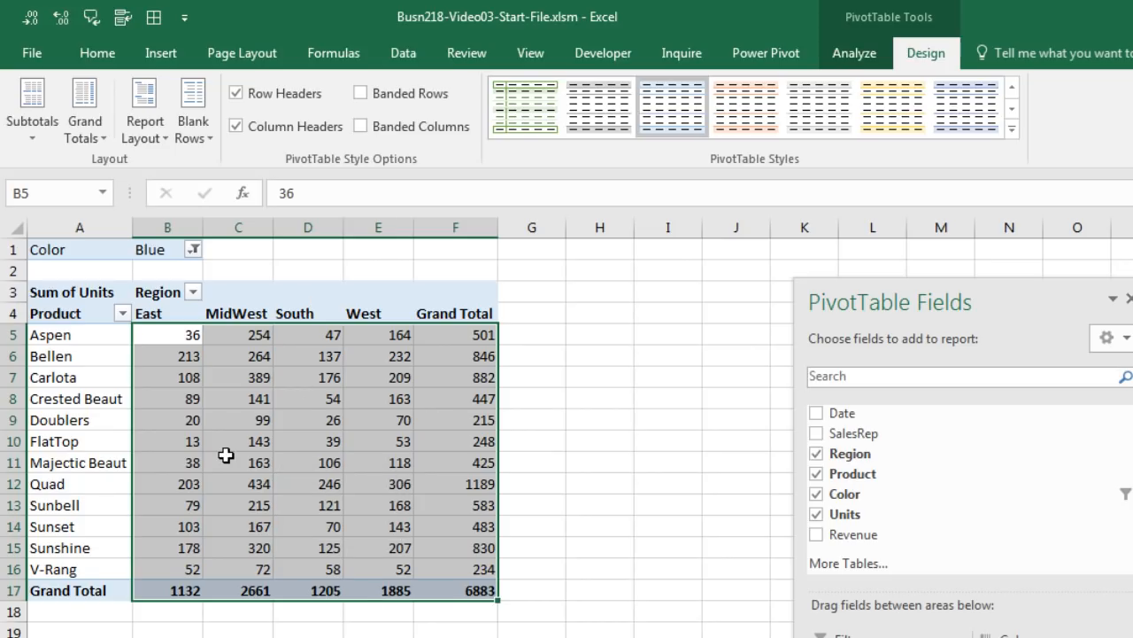
Step: Inspect the Number Format options for the Sum of Units field from the MidWest value for Carlota
mouse_move(226, 454)
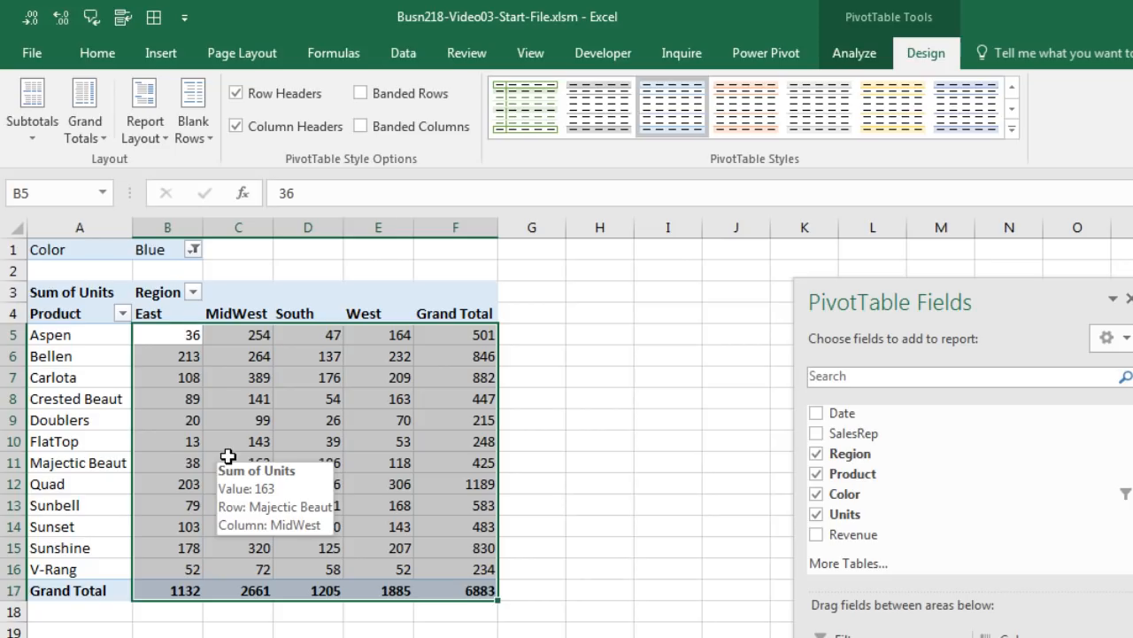
left_click(169, 331)
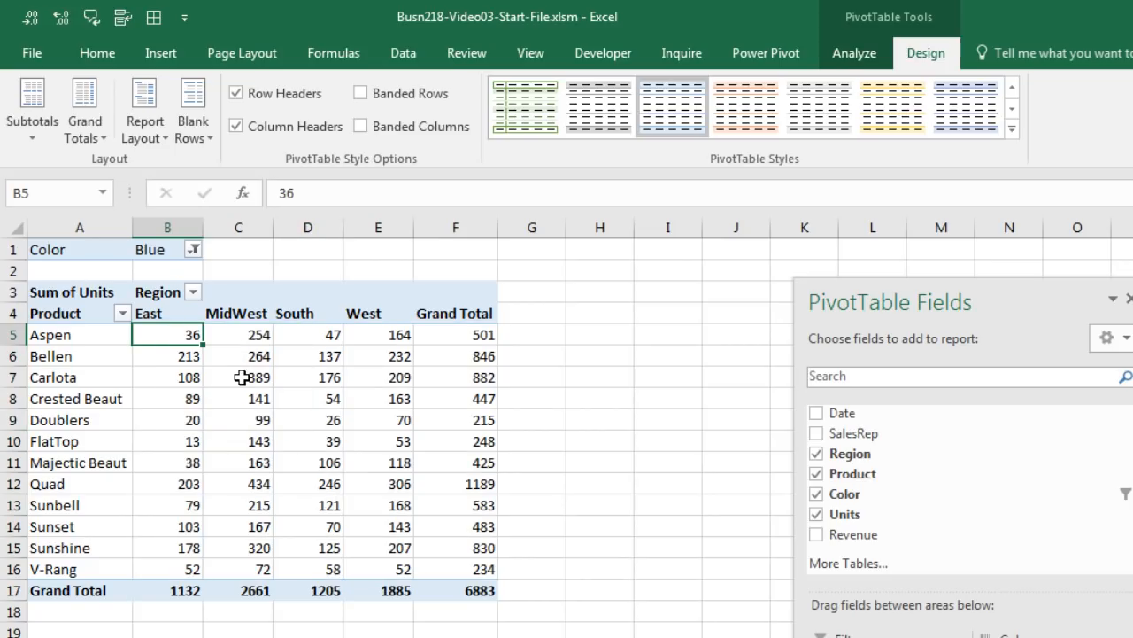
left_click(242, 377)
right_click(242, 379)
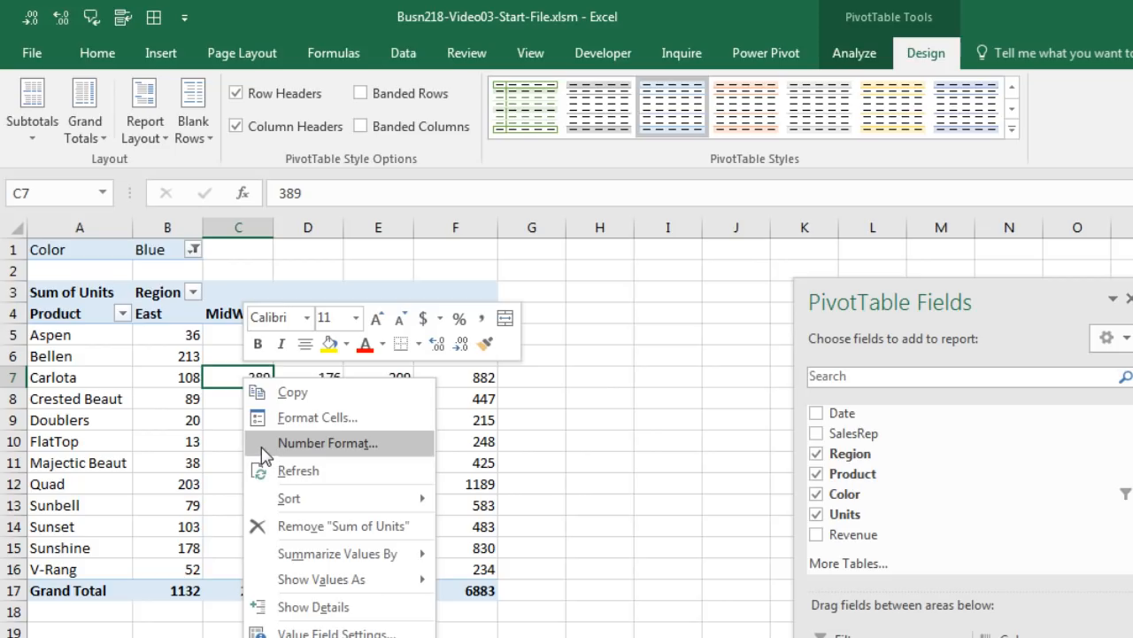
left_click(307, 451)
left_click_drag(210, 202, 242, 363)
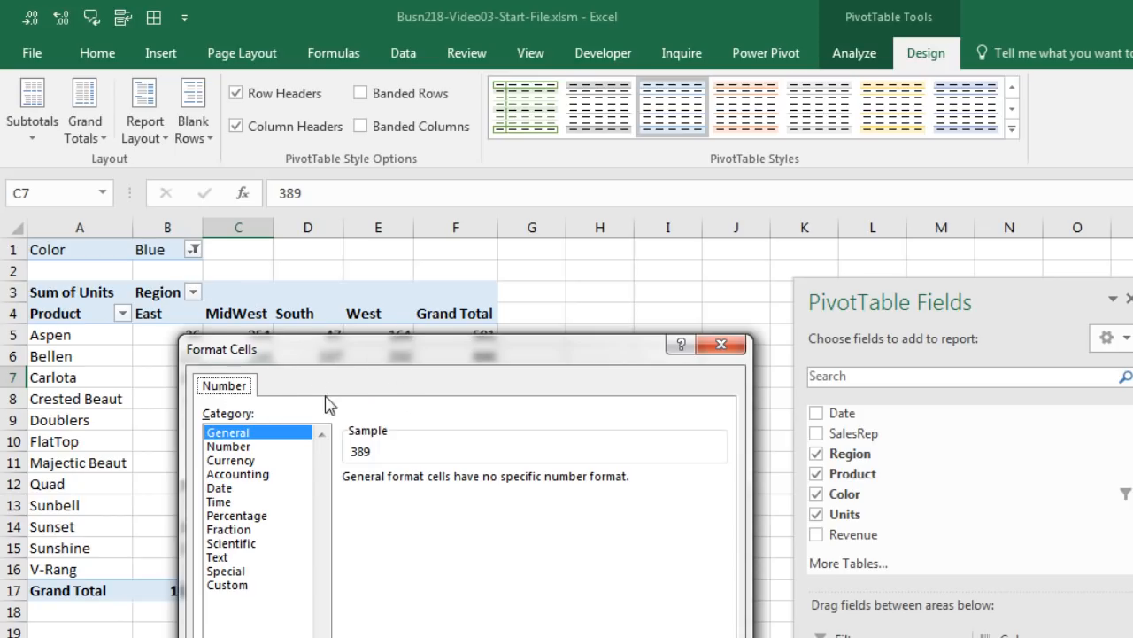
key("Escape")
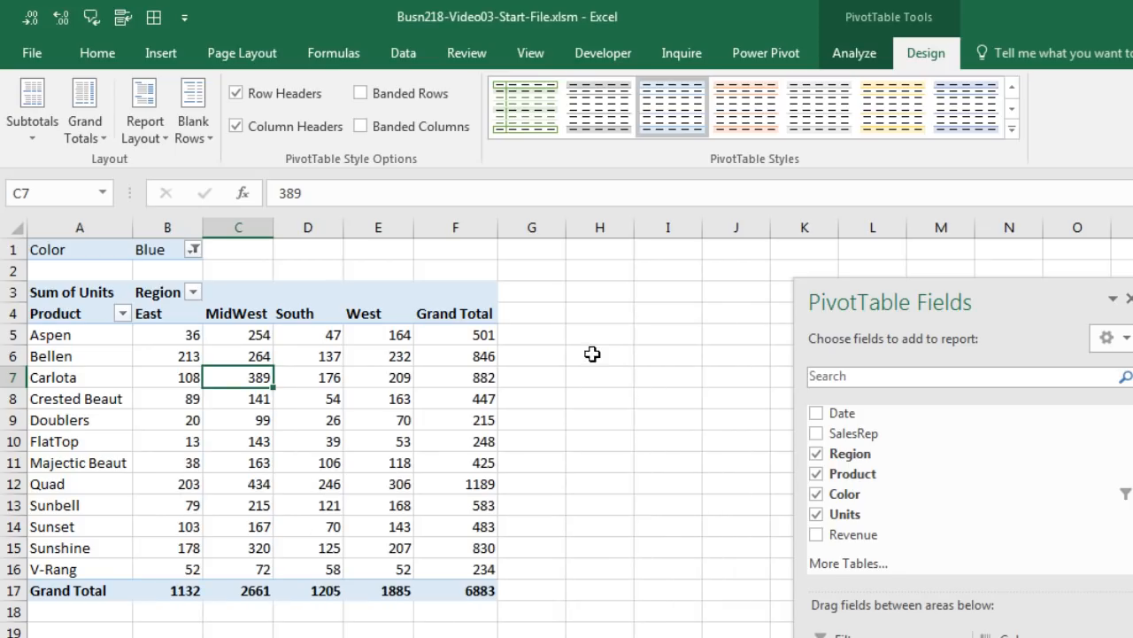
left_click(605, 357)
right_click(606, 358)
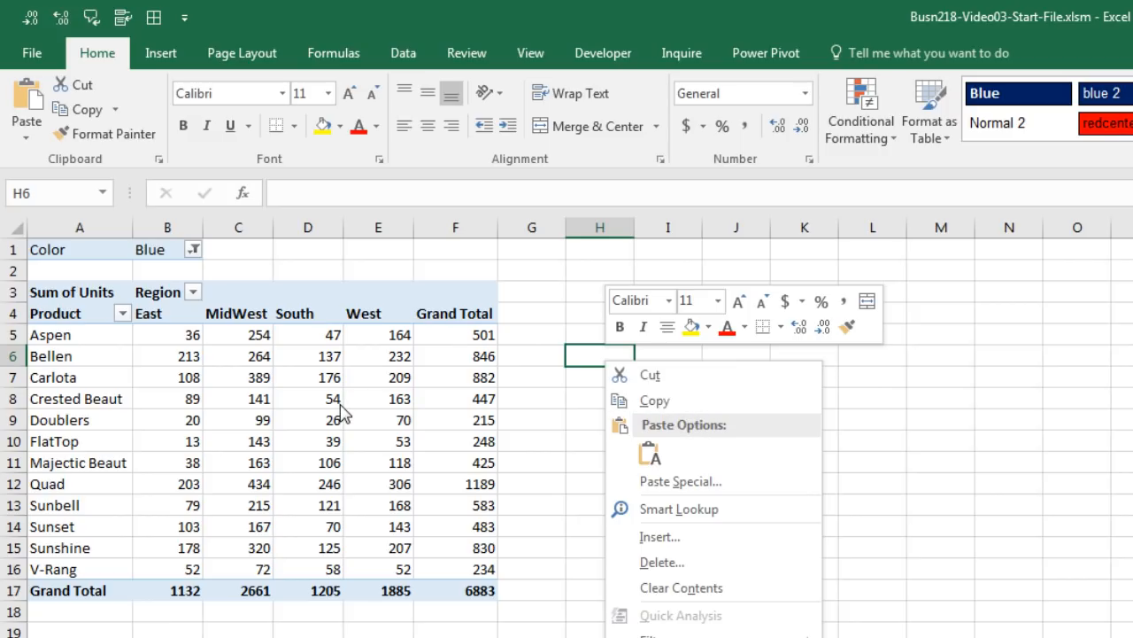
key("Escape")
Step: Format the PivotTable's Sum of Units values as Number with the 1000 separator and 0 decimal places
right_click(184, 357)
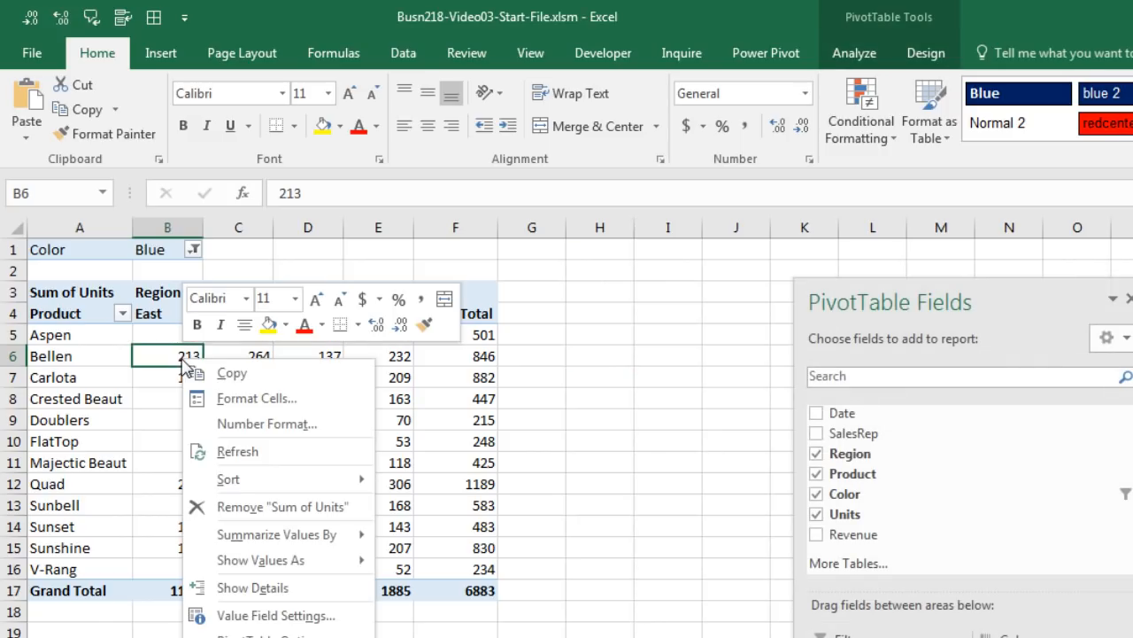
left_click(245, 430)
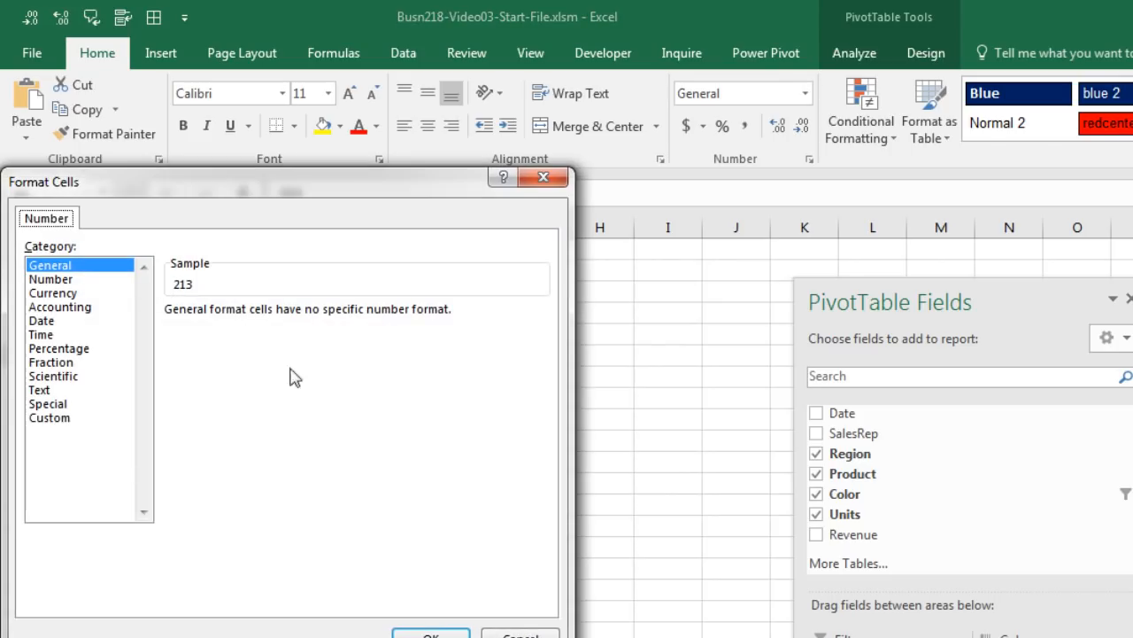
left_click_drag(235, 203, 528, 296)
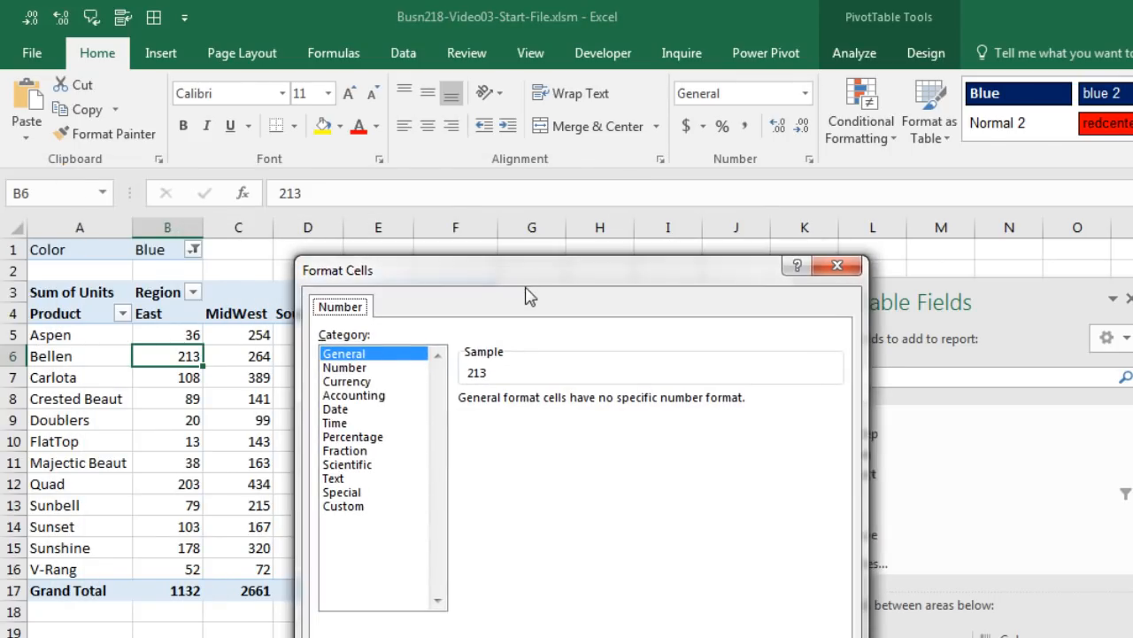
left_click(365, 369)
left_click(464, 428)
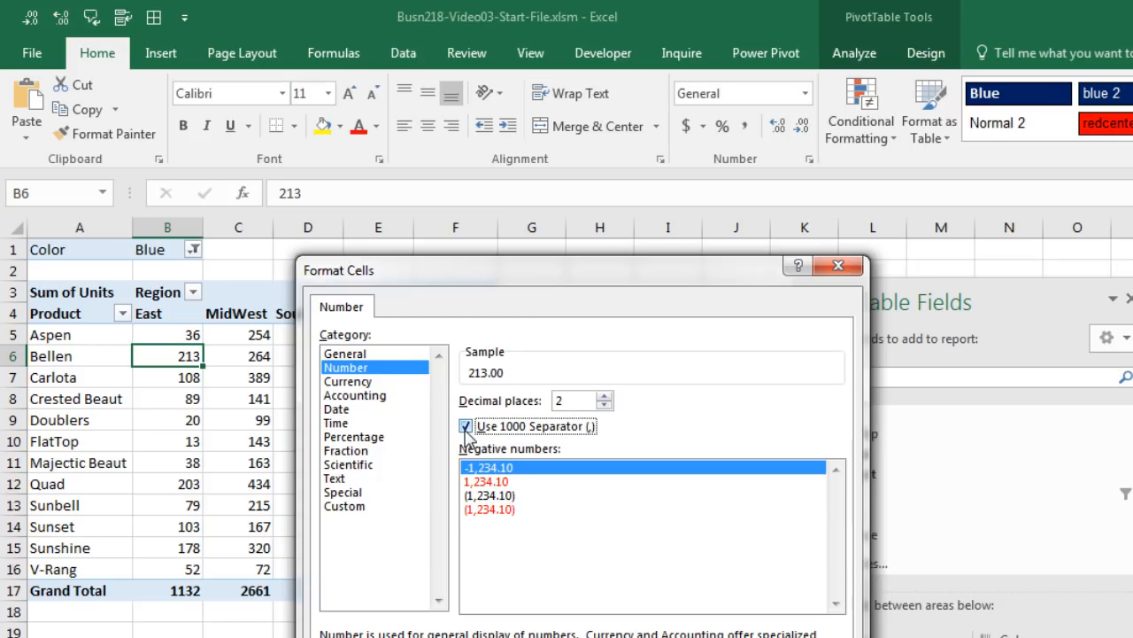
left_click(603, 406)
left_click(603, 405)
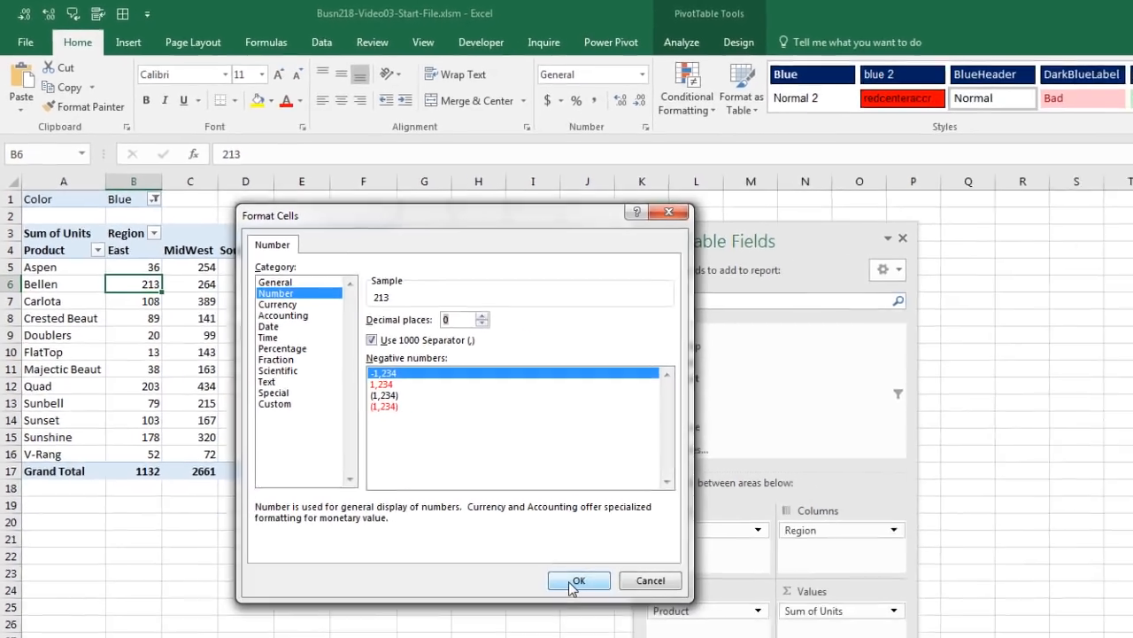
left_click(575, 579)
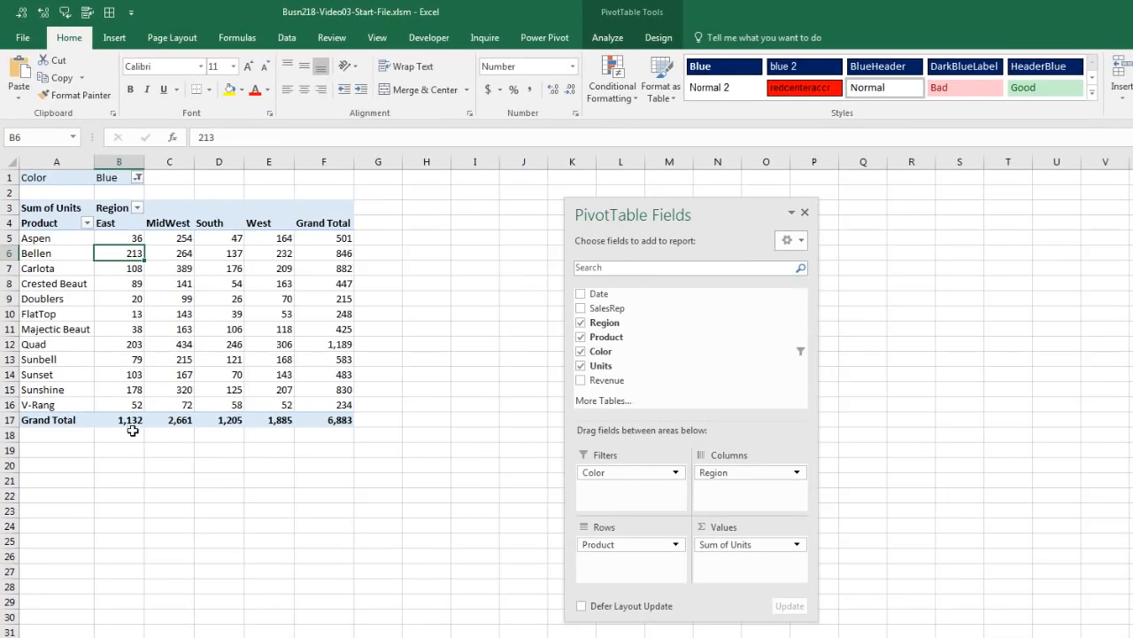
Step: Set the PivotTable's Color report filter to (All) and return it to Blue
left_click(137, 178)
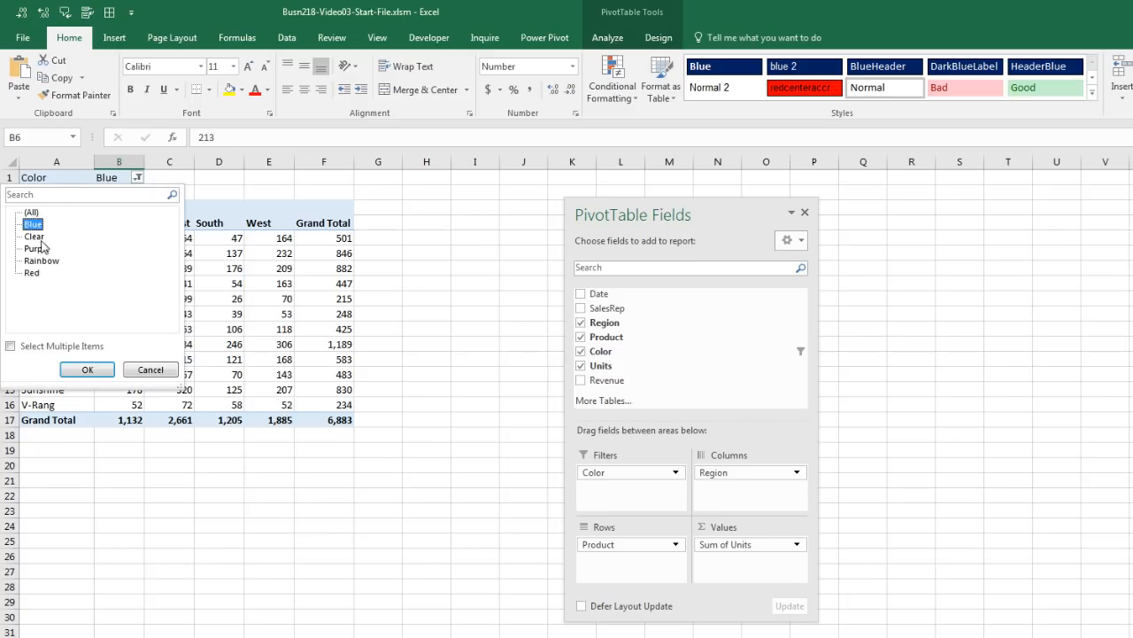
left_click(34, 212)
left_click(87, 369)
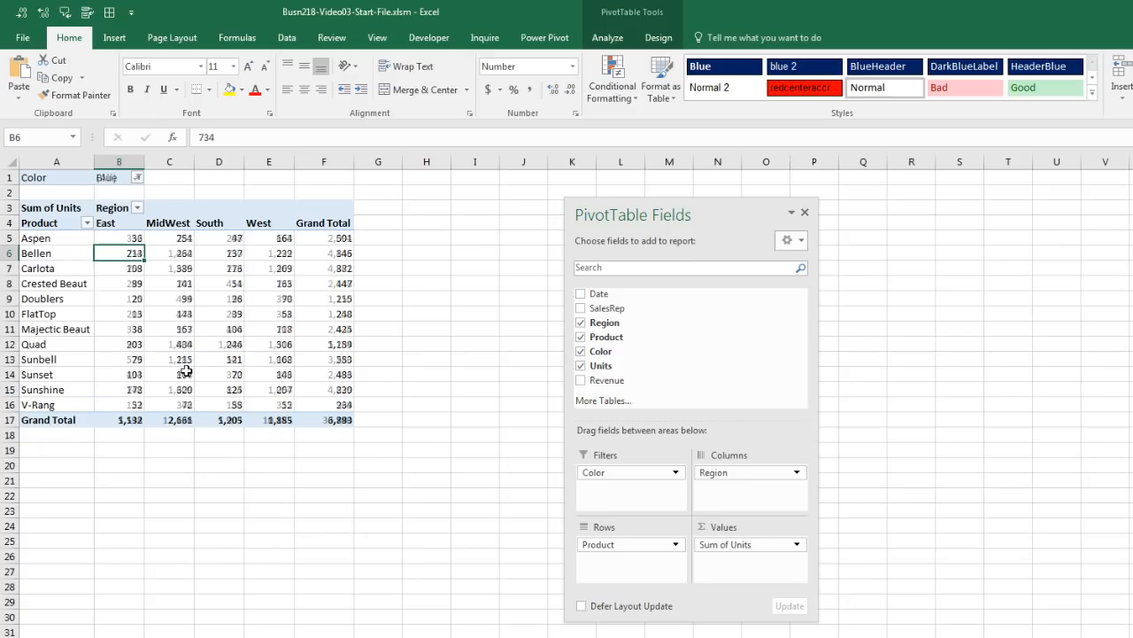
left_click(137, 179)
left_click(33, 224)
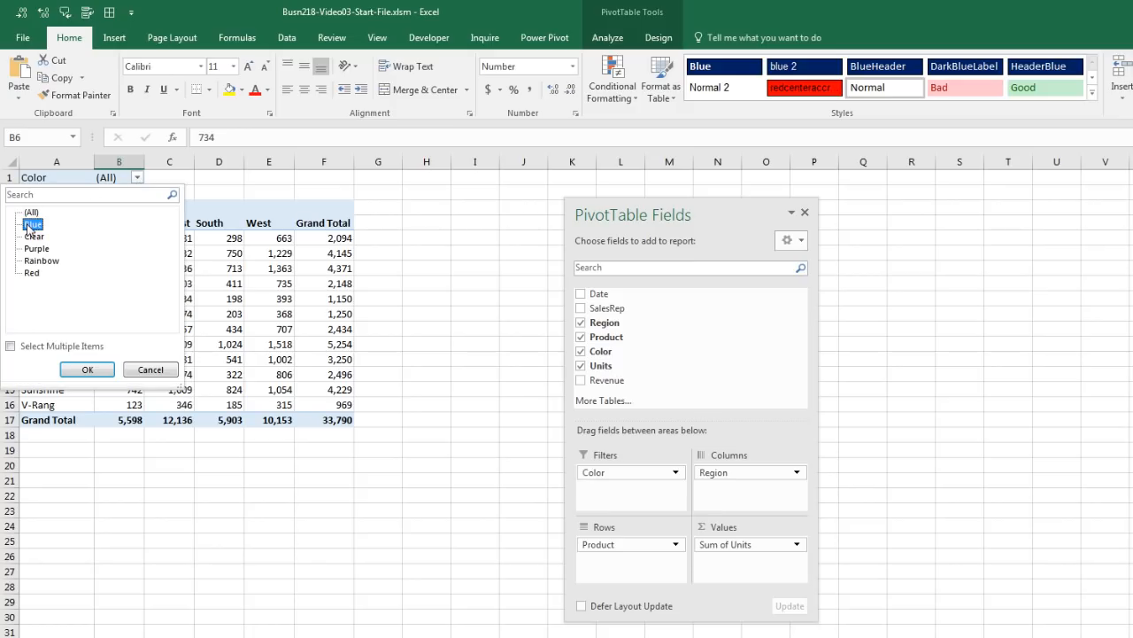
left_click(87, 369)
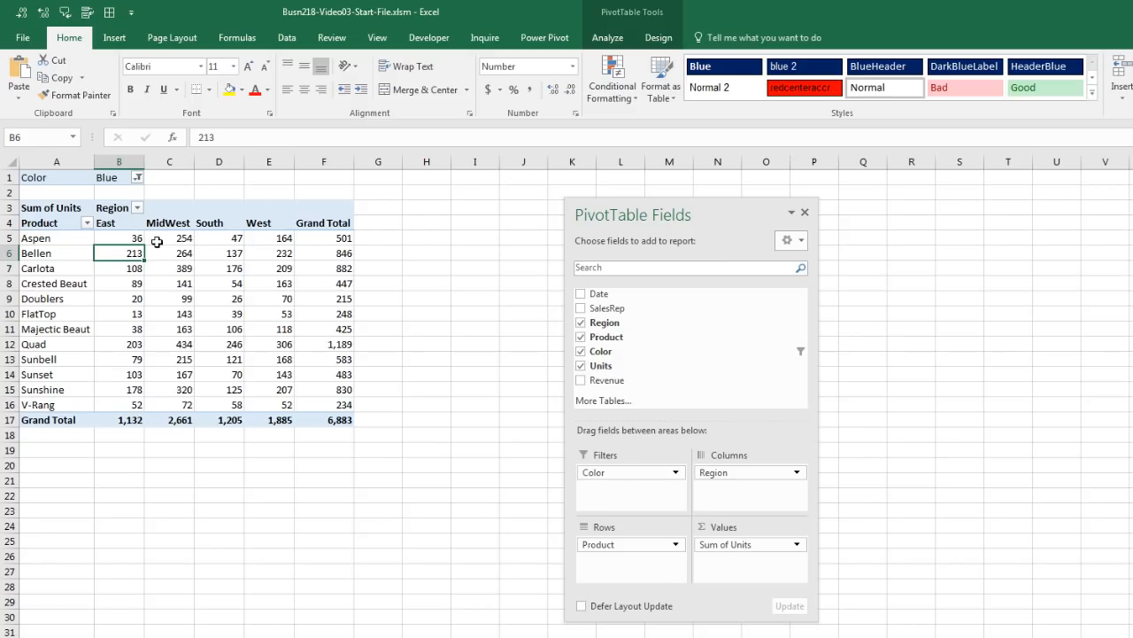
Step: Insert a slicer for the SalesRep field of the PivotTable
mouse_move(202, 349)
left_click(610, 40)
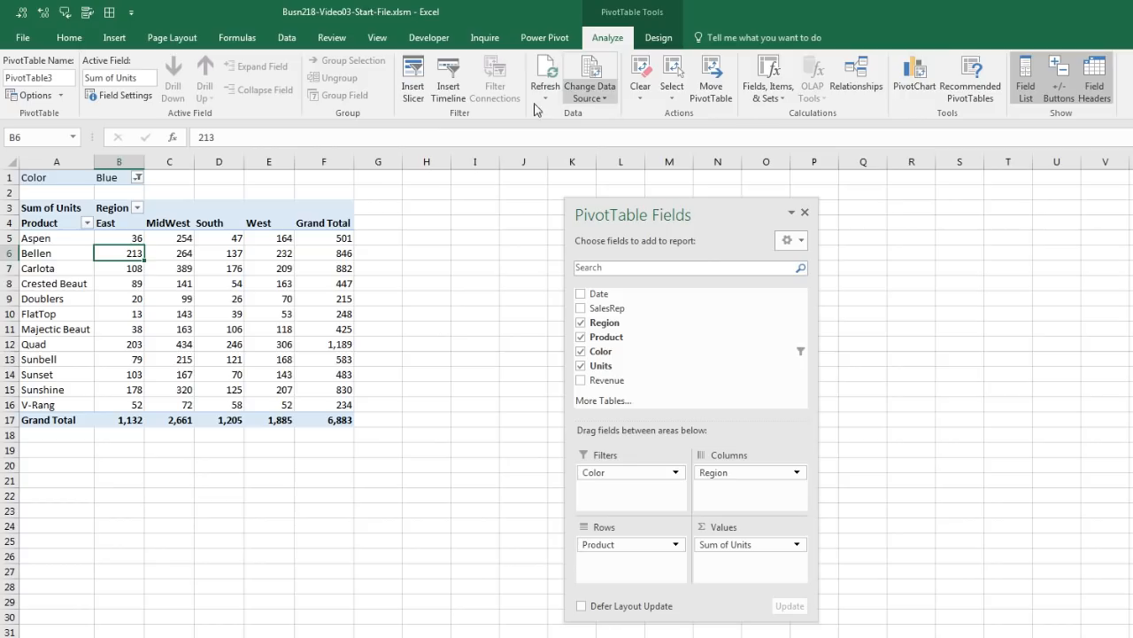
left_click(417, 88)
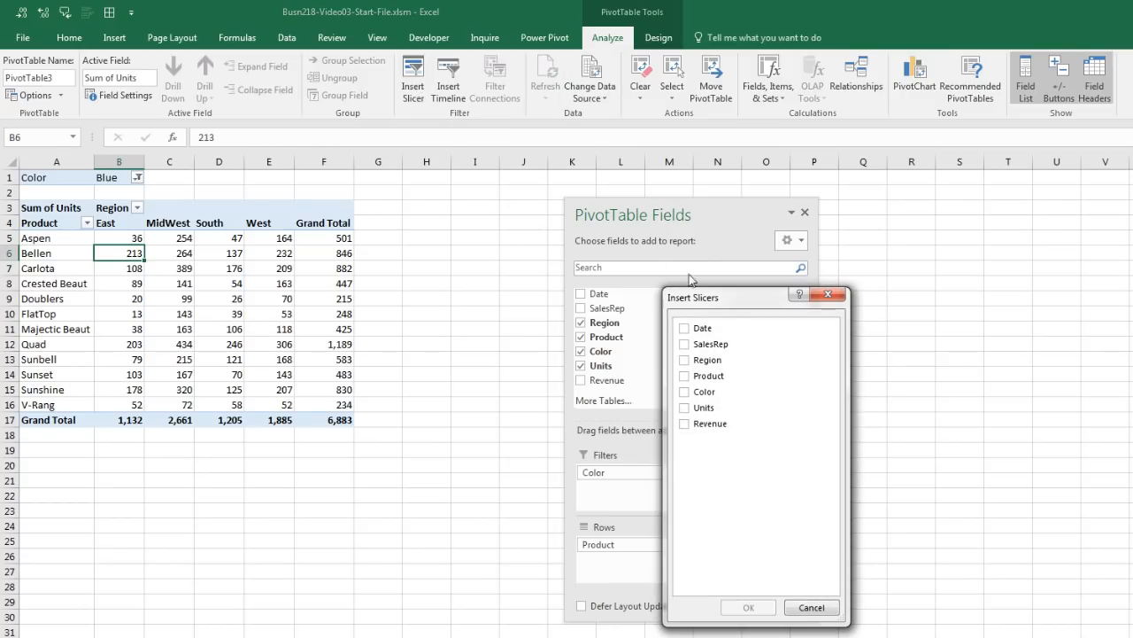
left_click_drag(721, 305, 439, 209)
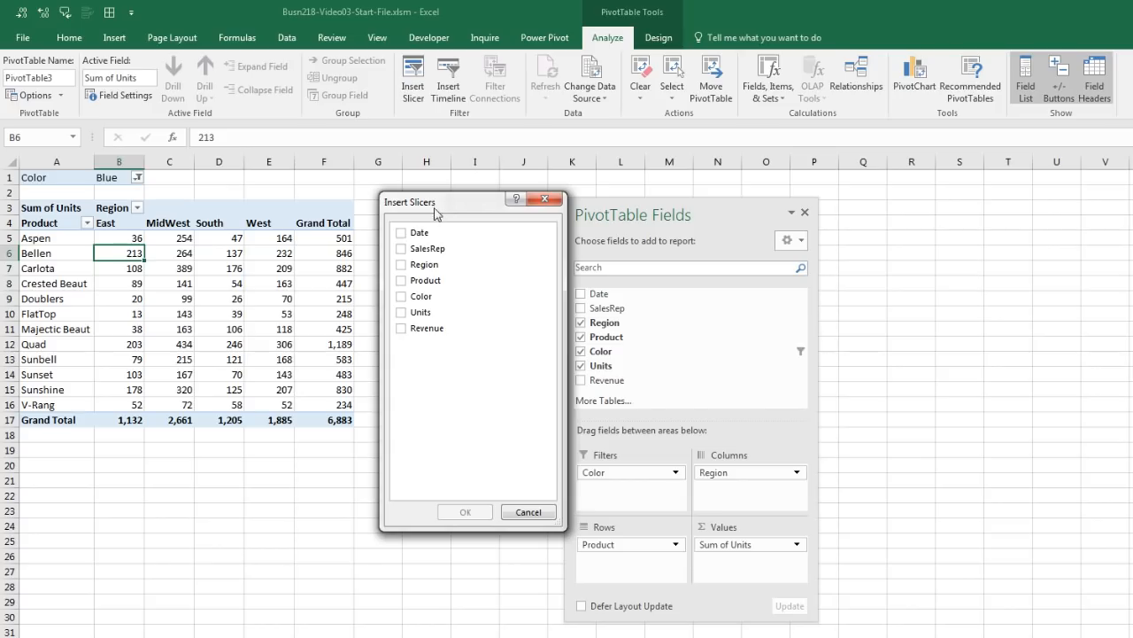
left_click(403, 253)
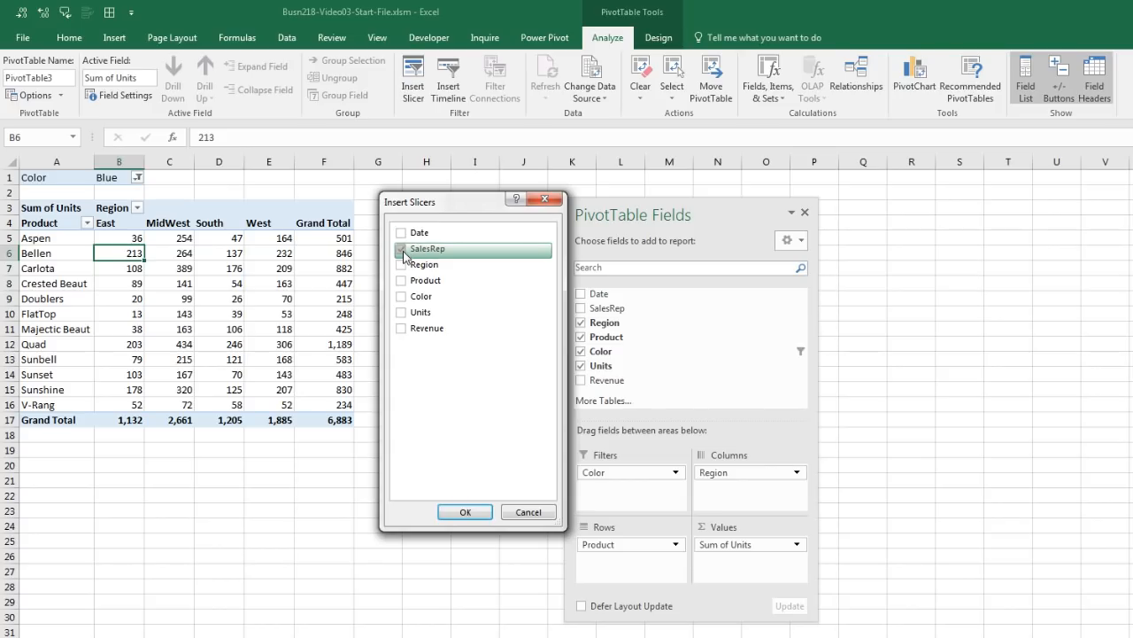
left_click(465, 511)
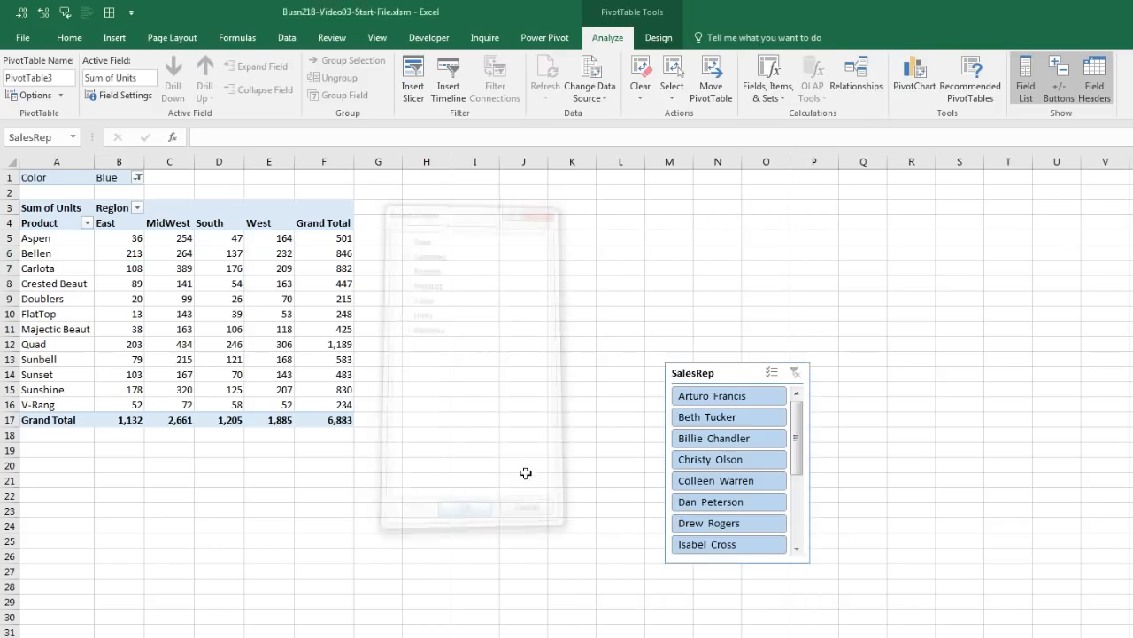
Step: Place the SalesRep slicer beside the PivotTable's upper rows and apply the dark blue slicer style
left_click_drag(699, 372, 419, 216)
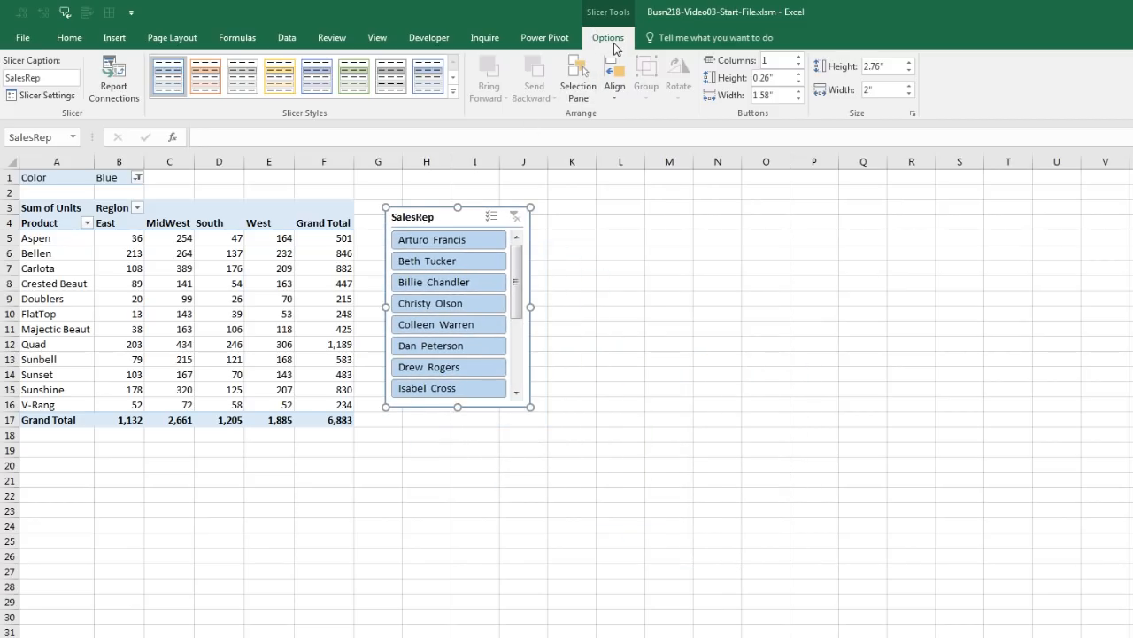
left_click(453, 92)
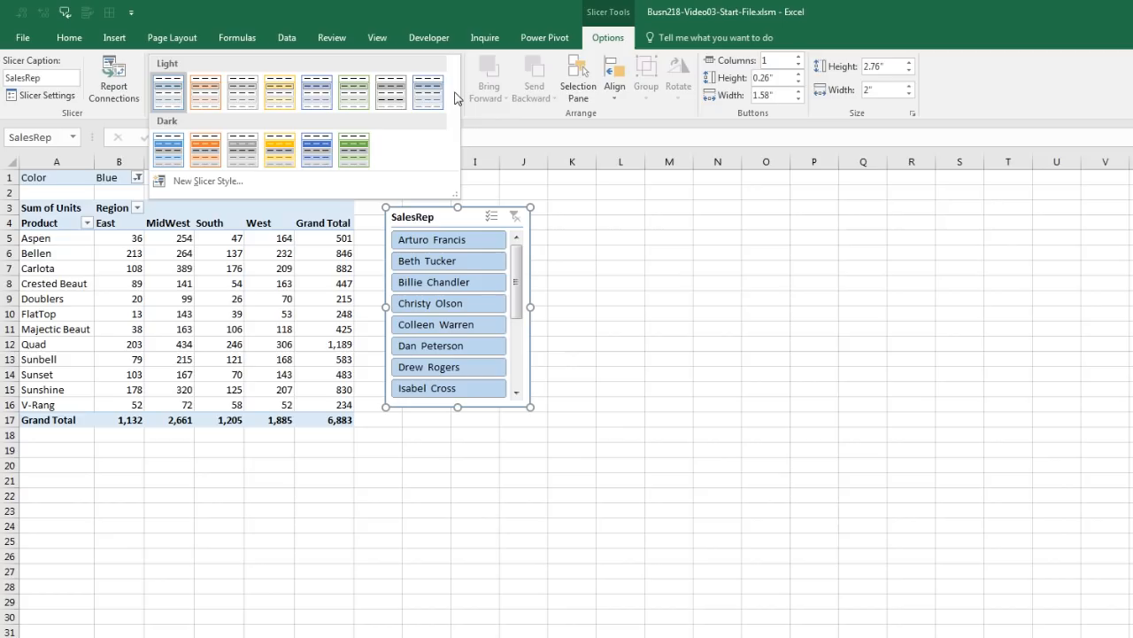
left_click(316, 150)
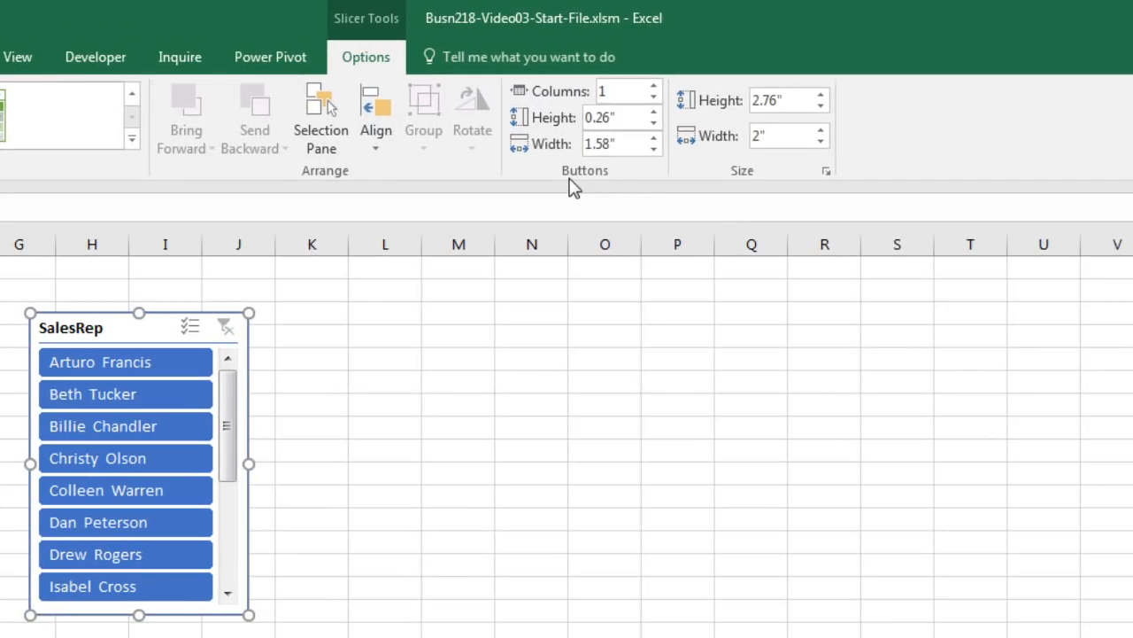
Step: Arrange the SalesRep slicer's buttons in 2 columns and enlarge the slicer to about 3" wide and 2.81" high
left_click(655, 88)
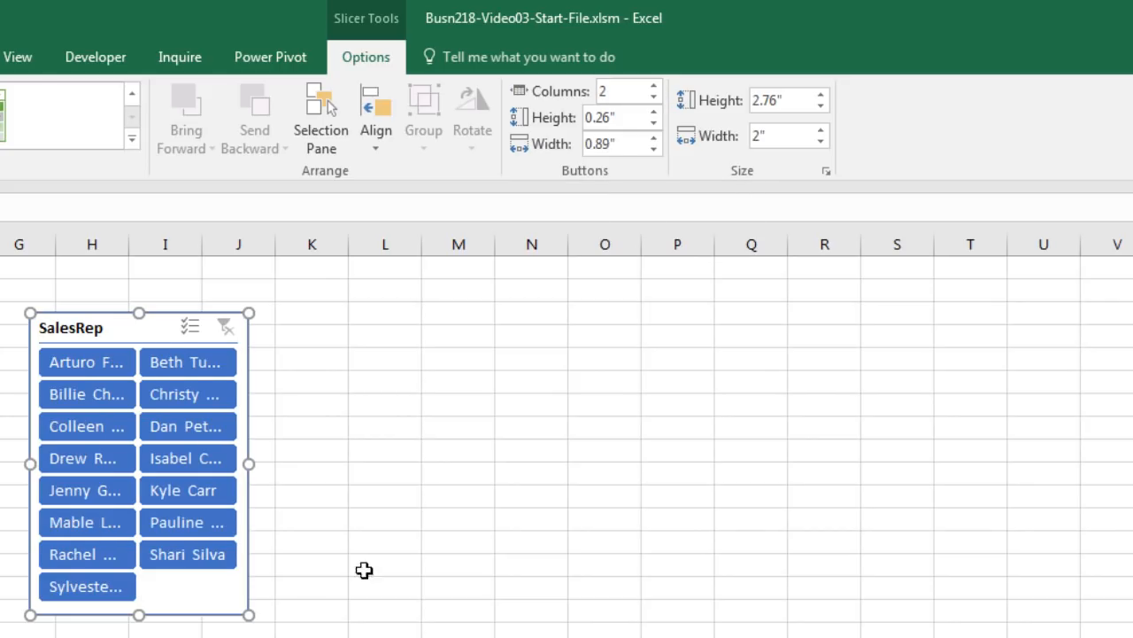
left_click_drag(248, 613, 359, 619)
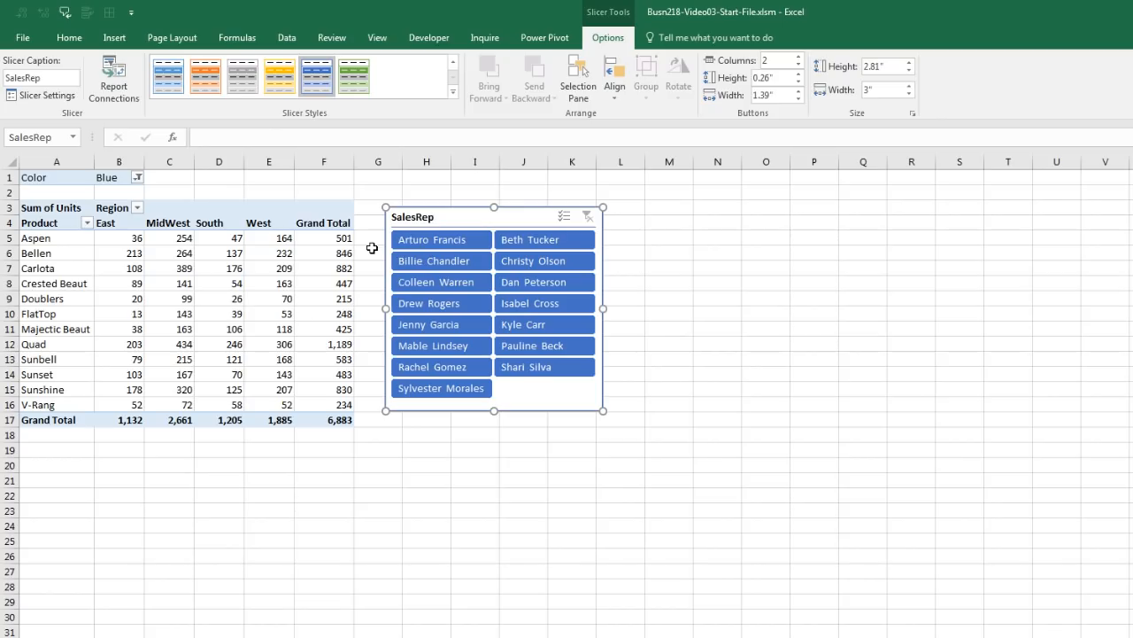
Step: Filter the PivotTable by the third sales rep in the slicer's first column, by the fourth, and by the third again
left_click(445, 289)
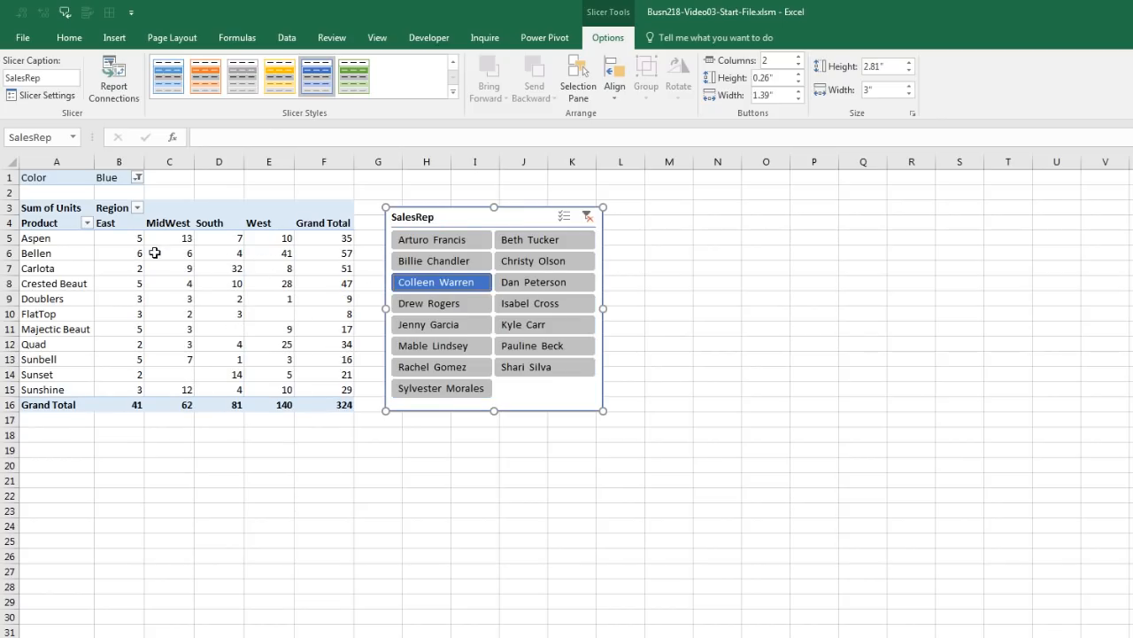
left_click(430, 305)
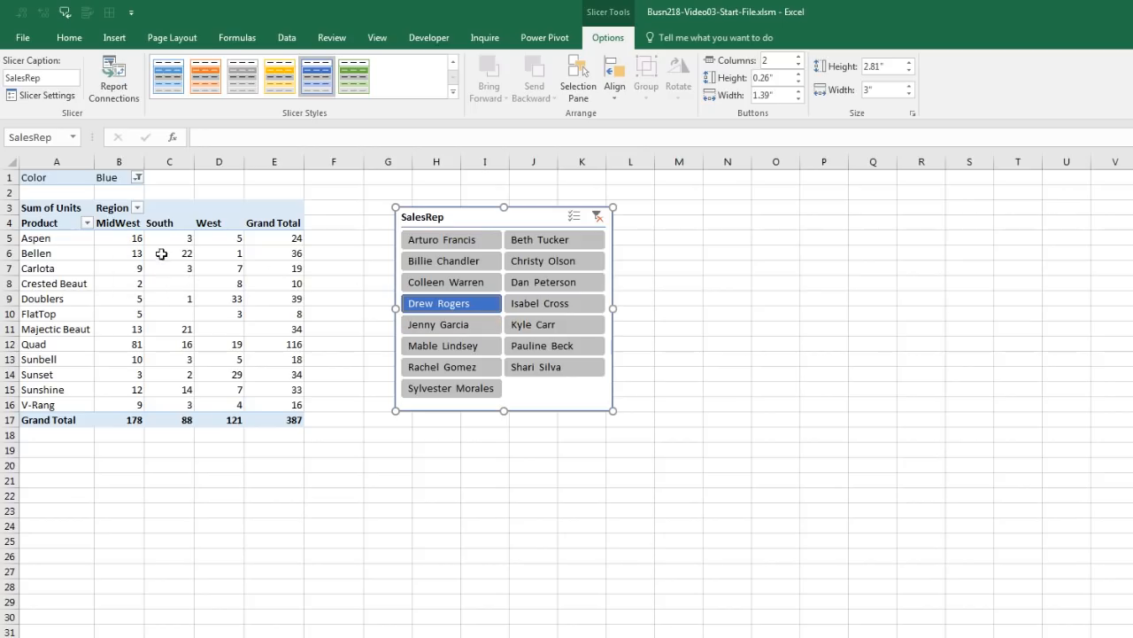
left_click(434, 284)
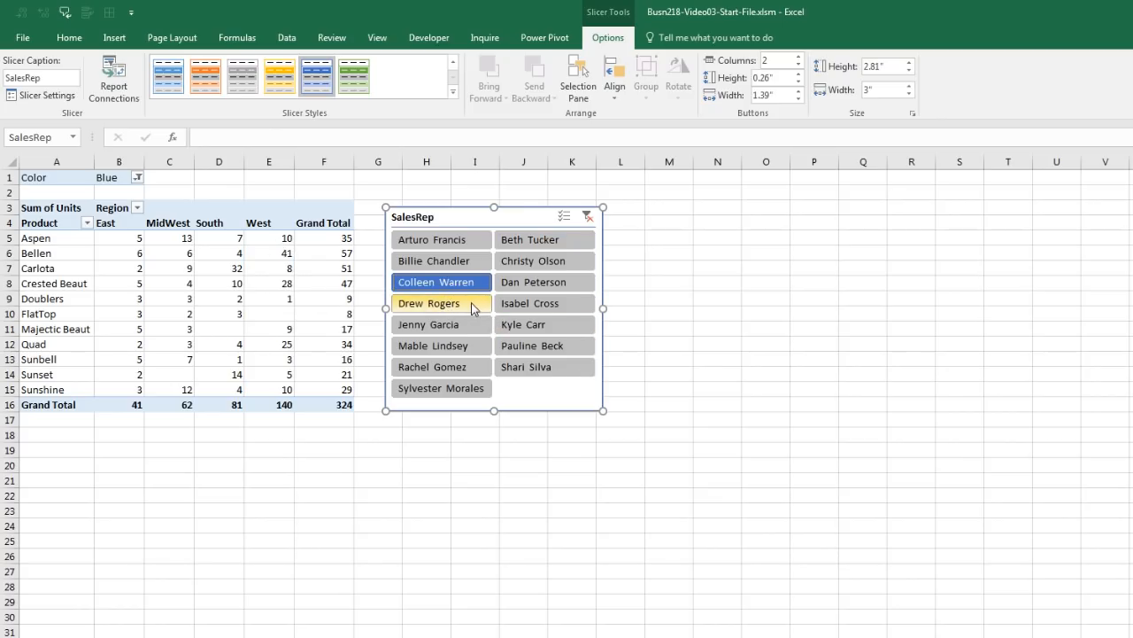
Step: Add the fourth rep in the first column and the fifth and seventh in the second column to the slicer selection
key("ctrl")
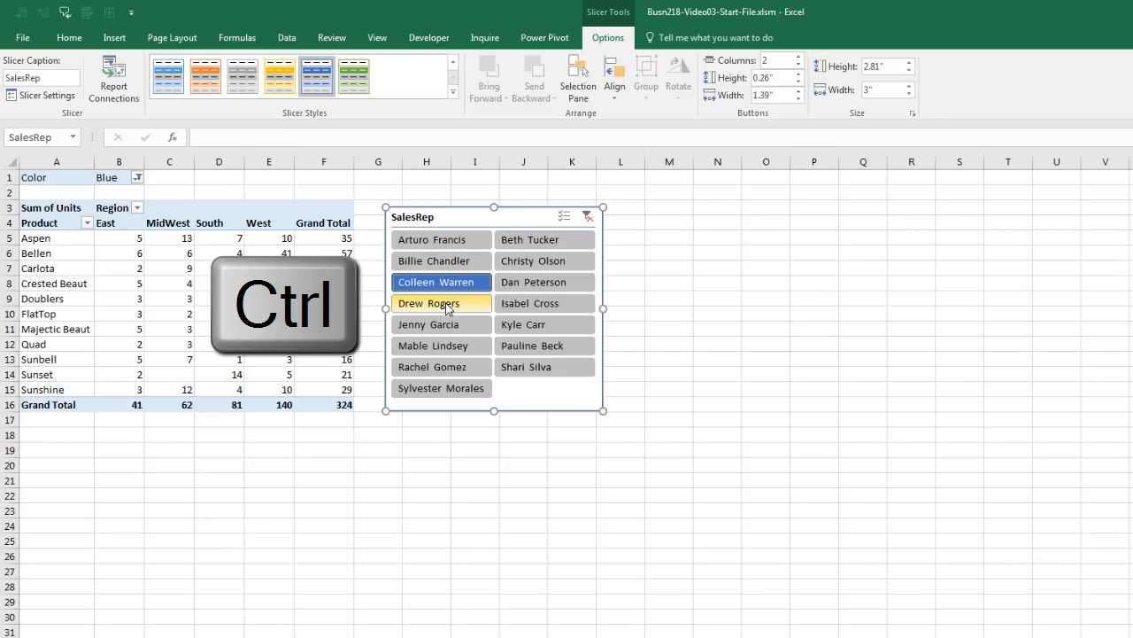
left_click(448, 306, "ctrl")
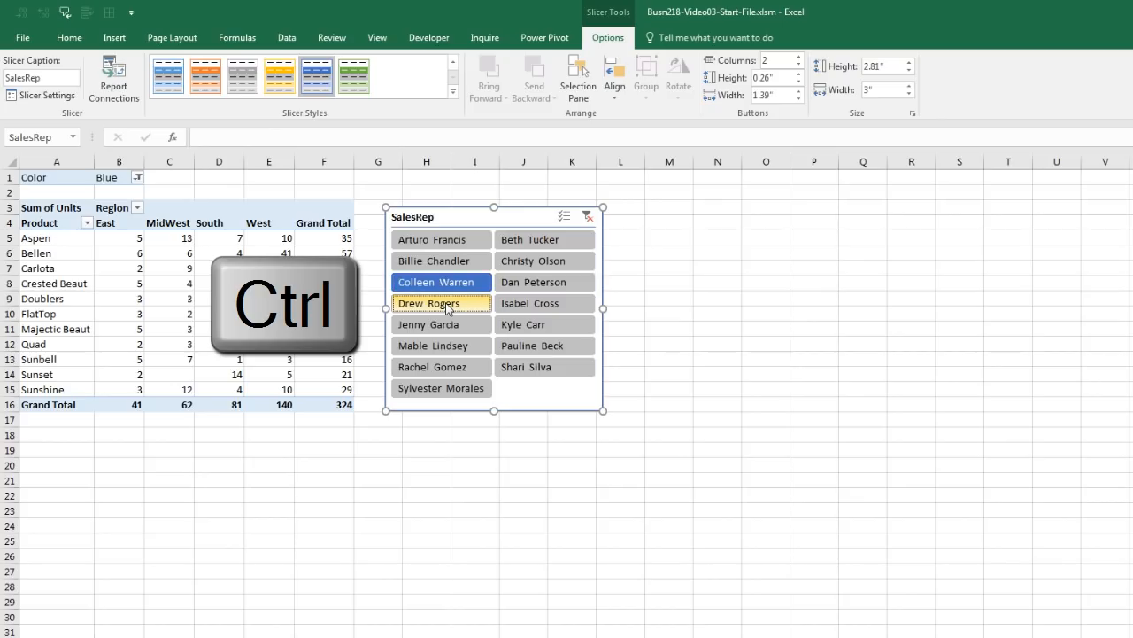
left_click(520, 326, "ctrl")
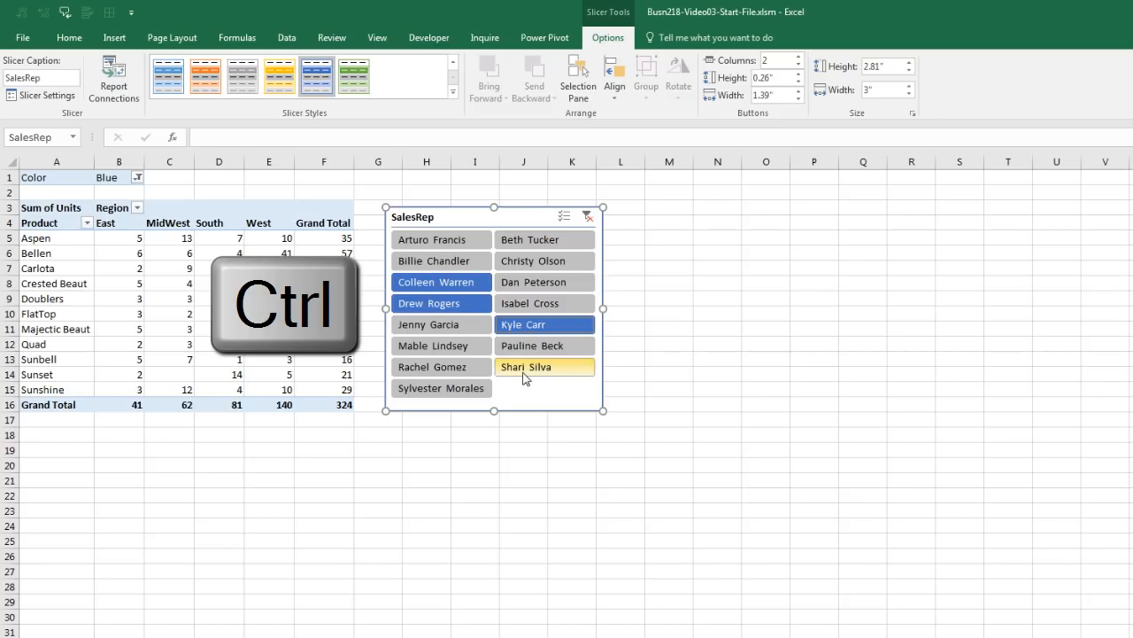
left_click(523, 370, "ctrl")
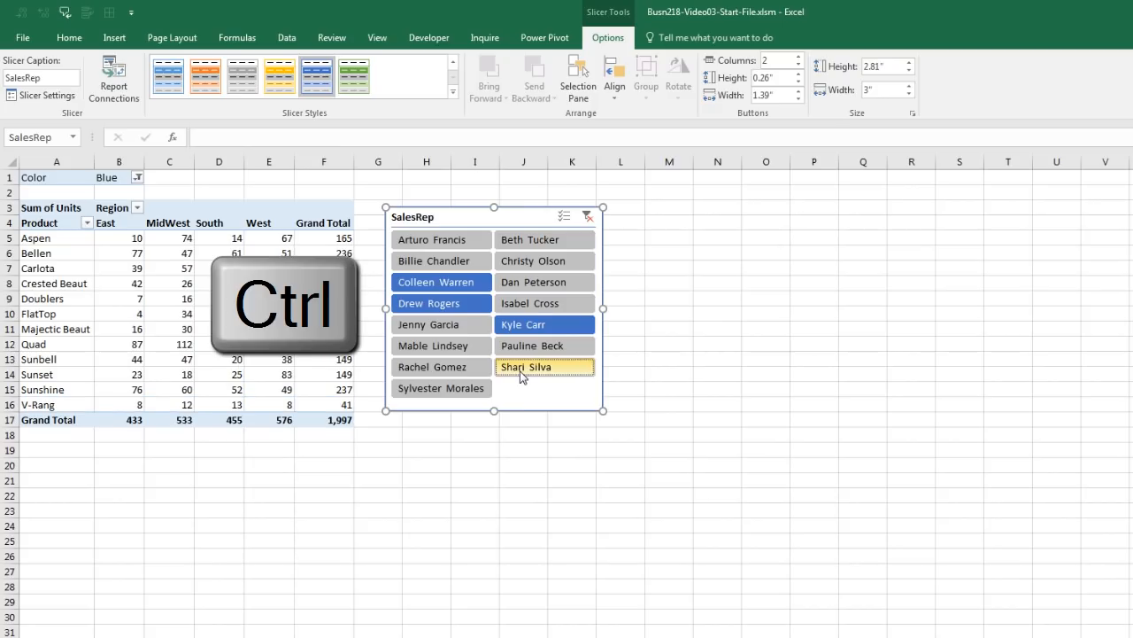
Step: Move the PivotTable Fields pane off the SalesRep slicer and clear the slicer's filter
left_click(179, 318)
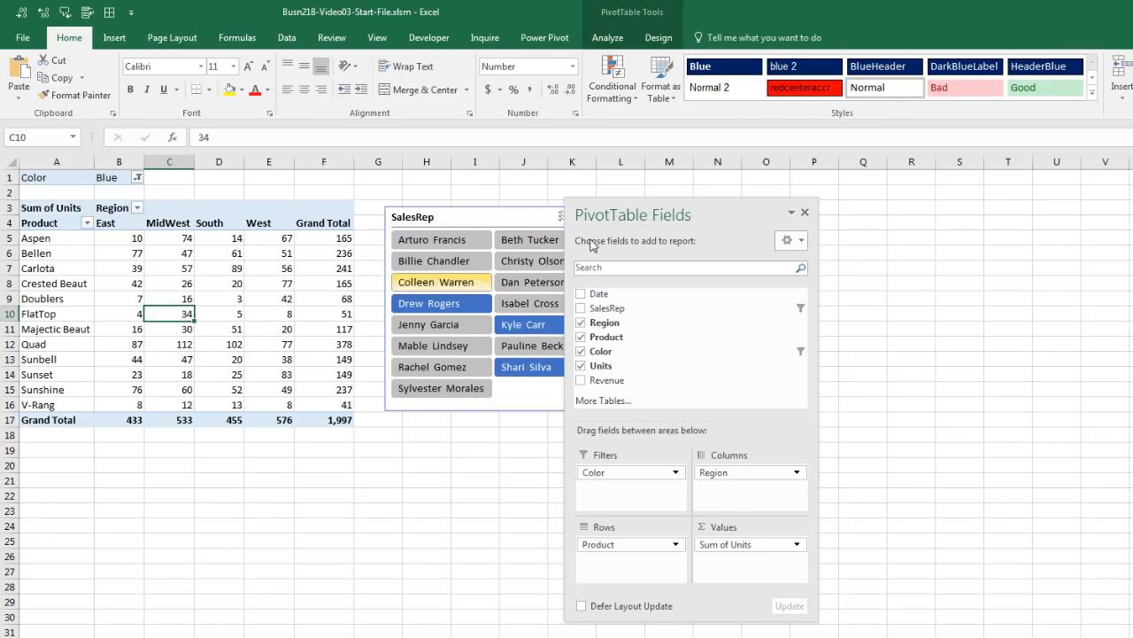
left_click_drag(689, 215, 836, 221)
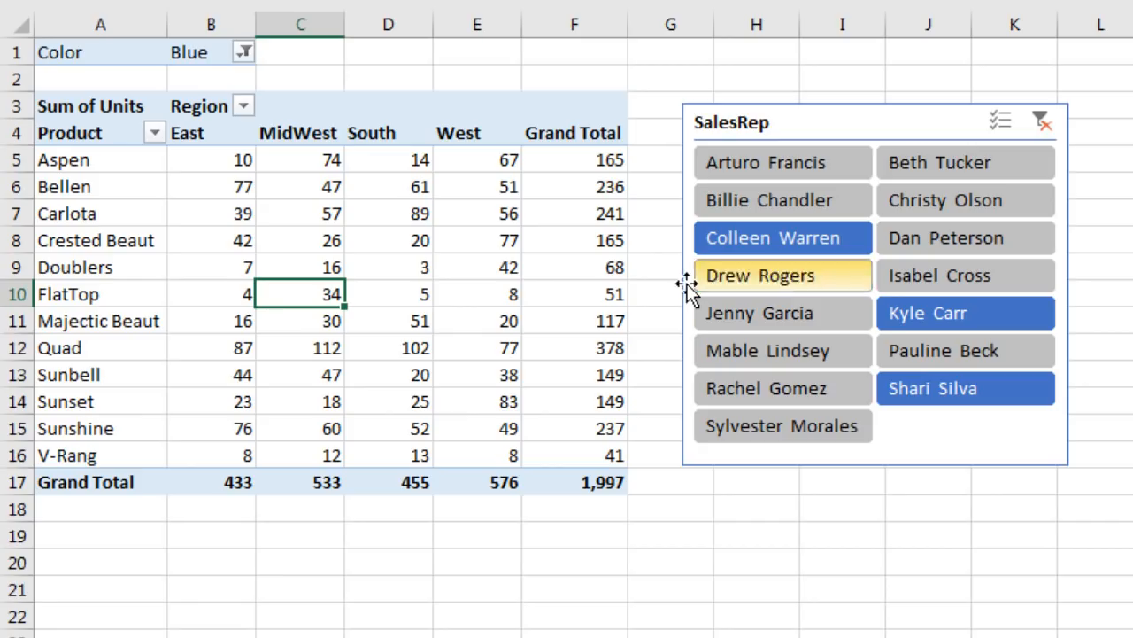
left_click(813, 250, "ctrl")
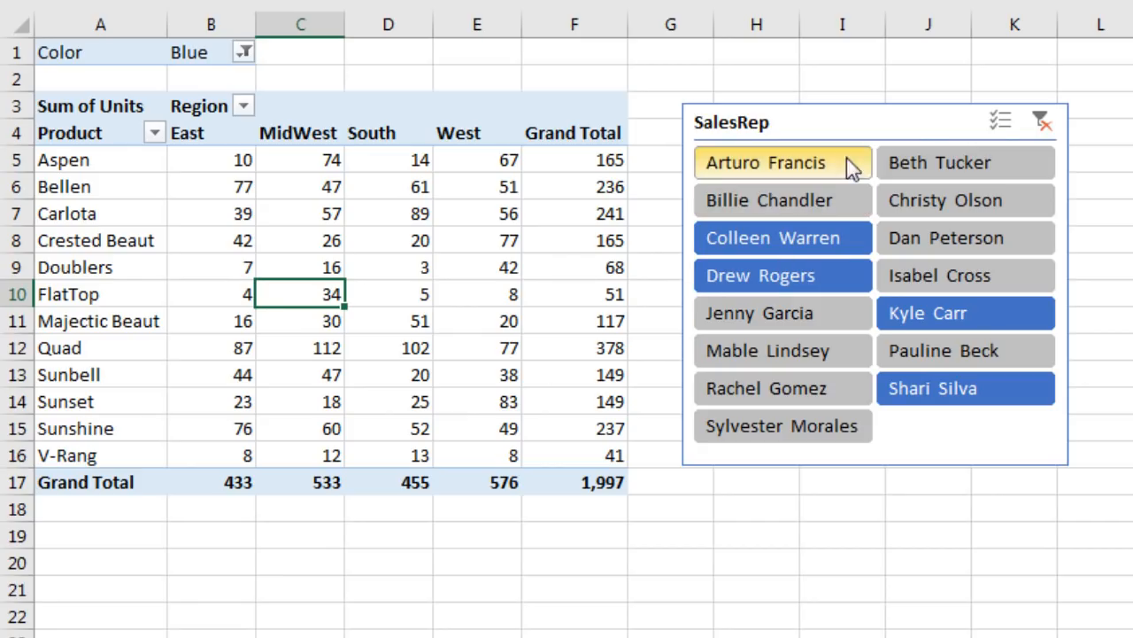
left_click(1042, 124)
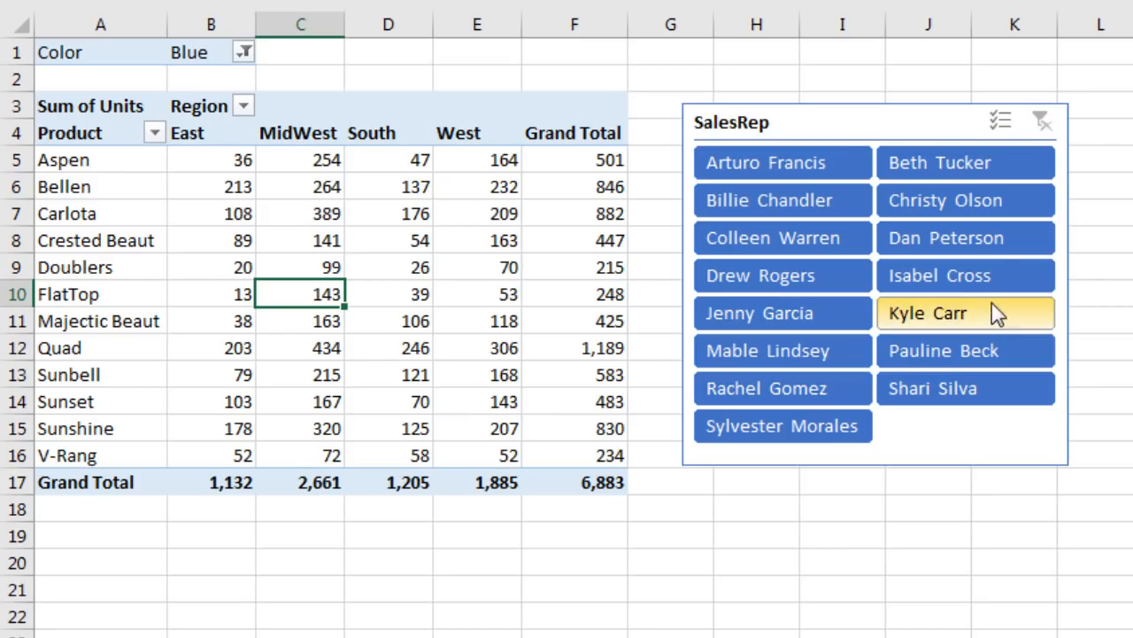
Step: Filter by the third and fourth sales reps in the slicer's first column, using the slicer's Multi-Select mode
left_click(767, 242)
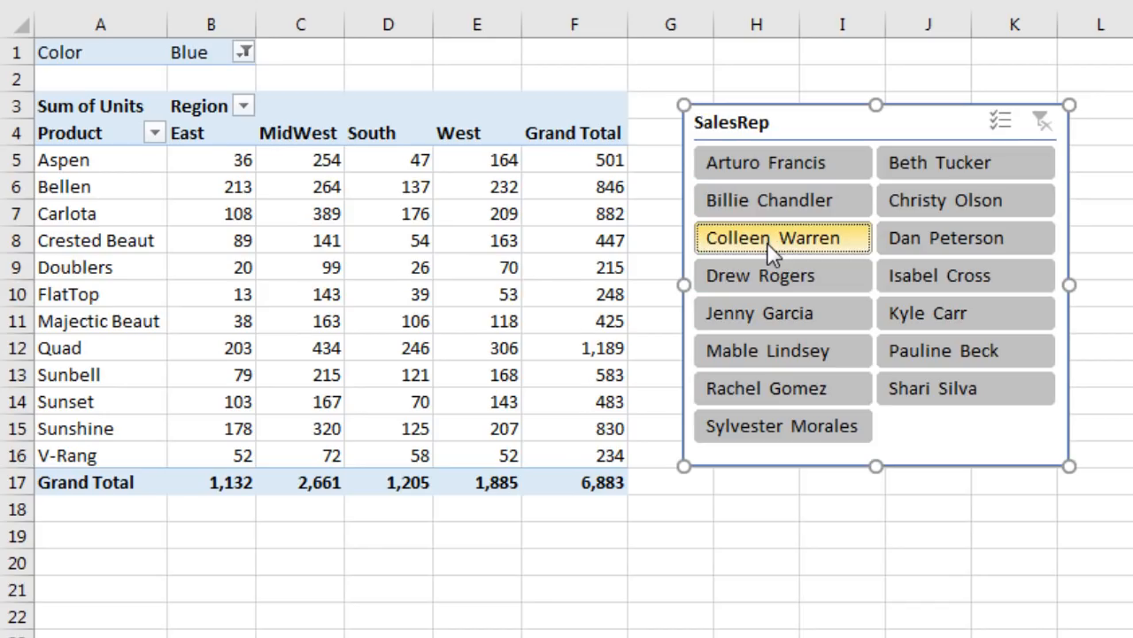
left_click(1004, 124)
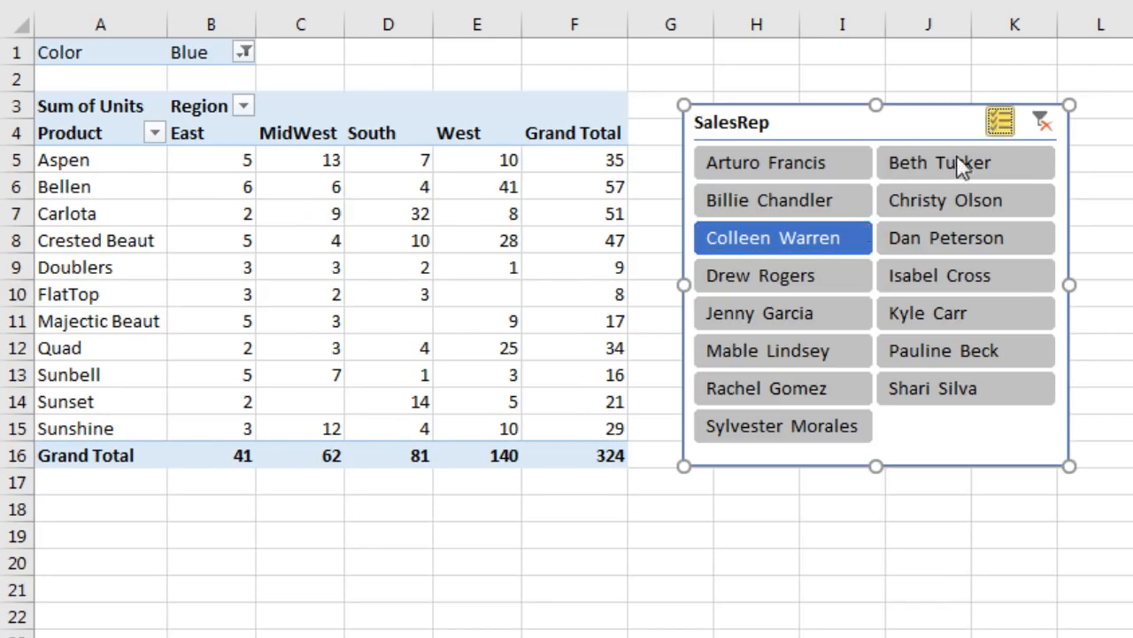
left_click(800, 279)
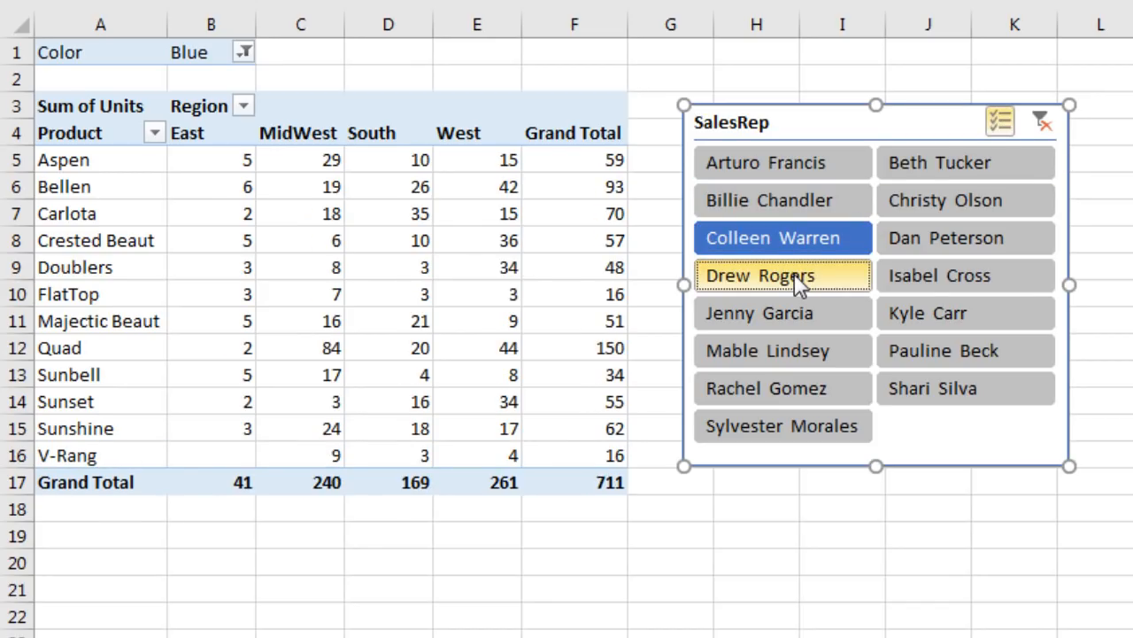
Step: Add the fifth and seventh sales reps in the slicer's second column to the filter selection
left_click(925, 316)
left_click(944, 383)
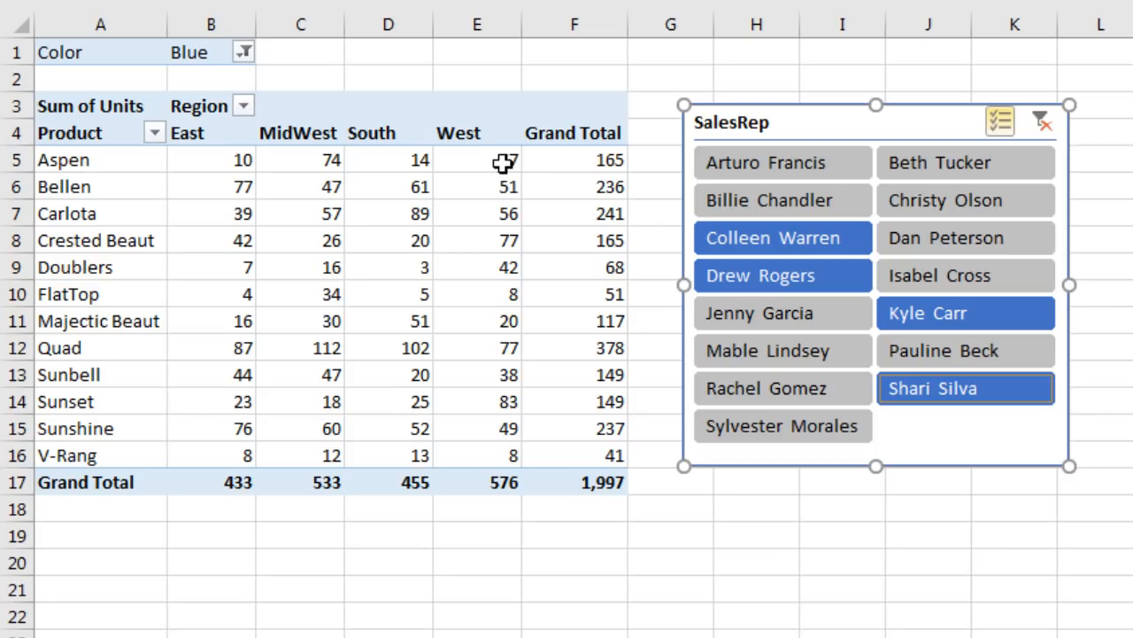
Step: Apply the built-in dark blue style, sixth in the first row of the Medium group, to the PivotTable
left_click(369, 214)
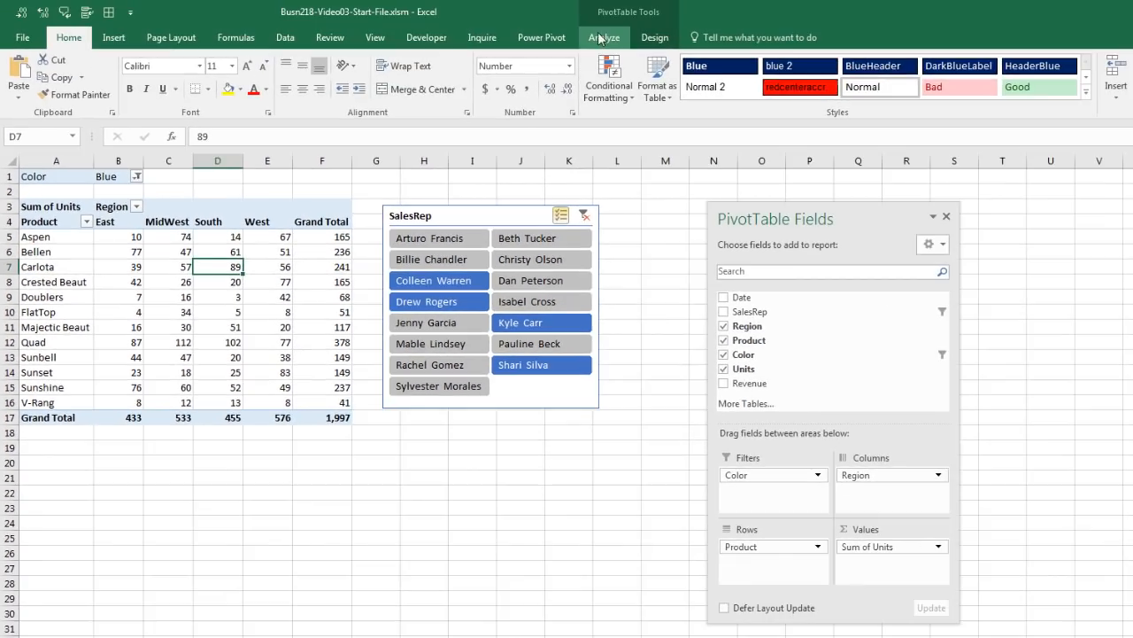
left_click(655, 39)
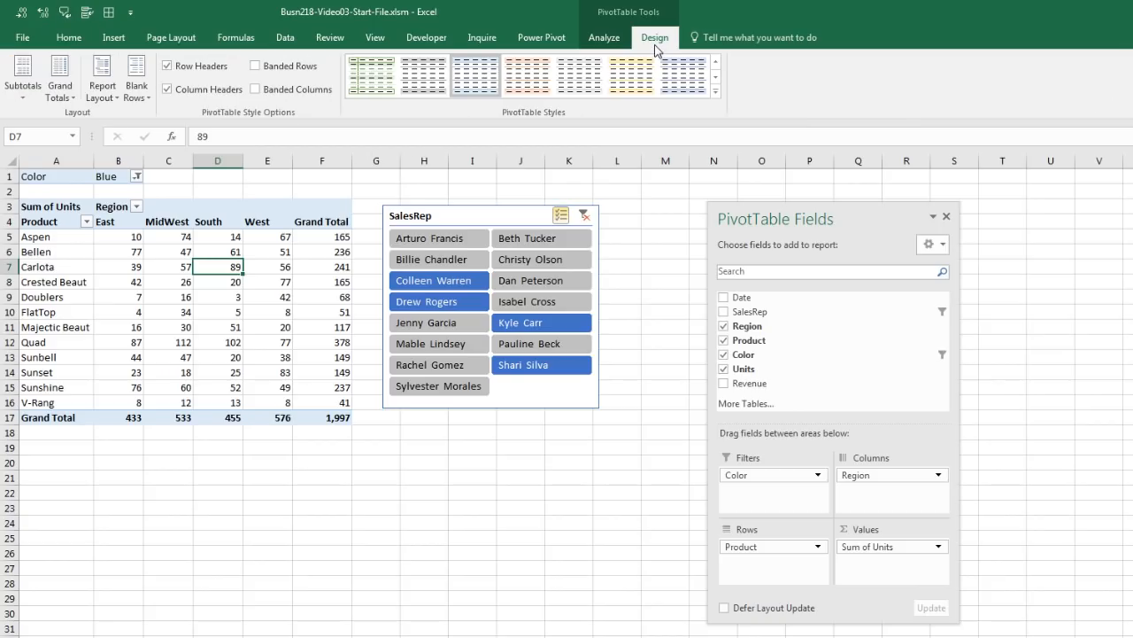
left_click(716, 91)
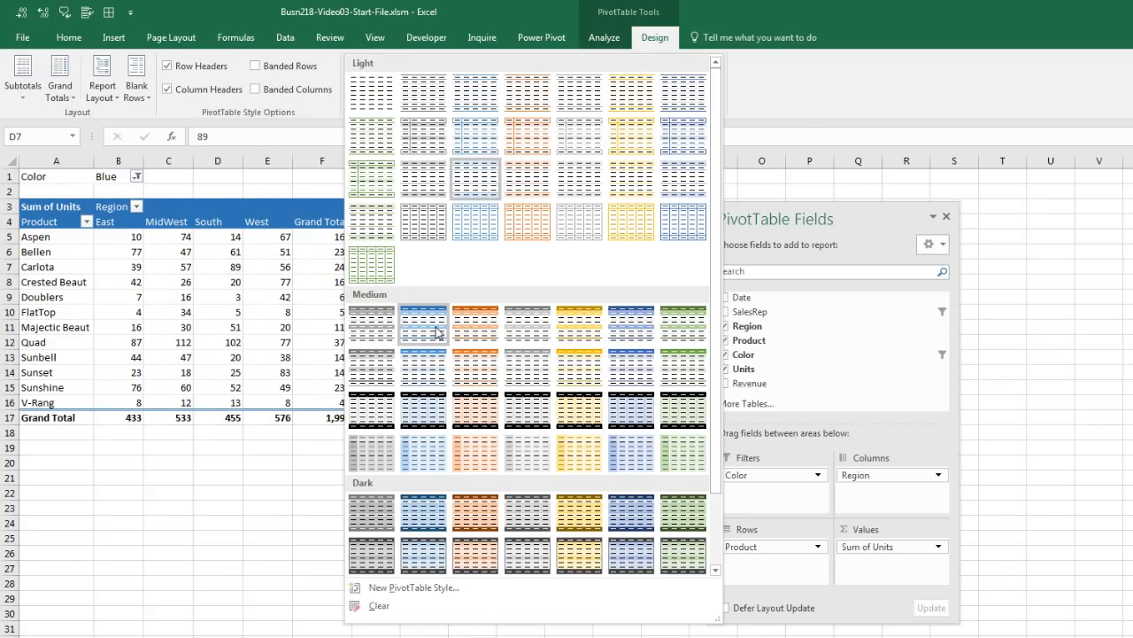
left_click(629, 333)
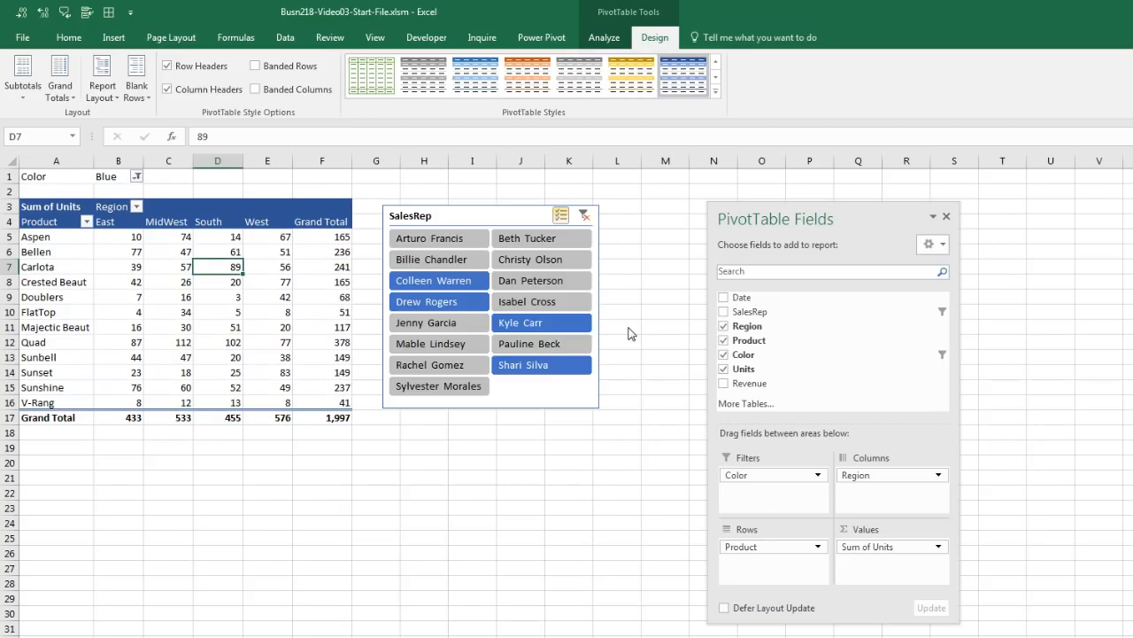
Step: Start a new custom PivotTable style and move its dialog clear of the PivotTable and the SalesRep slicer
left_click(716, 92)
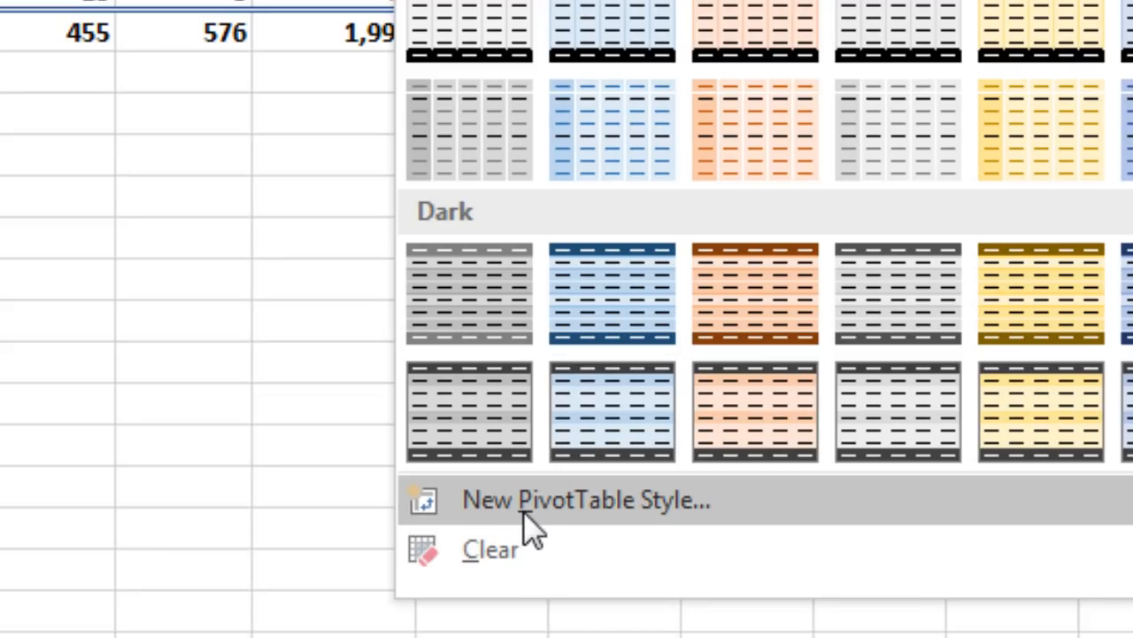
left_click(616, 517)
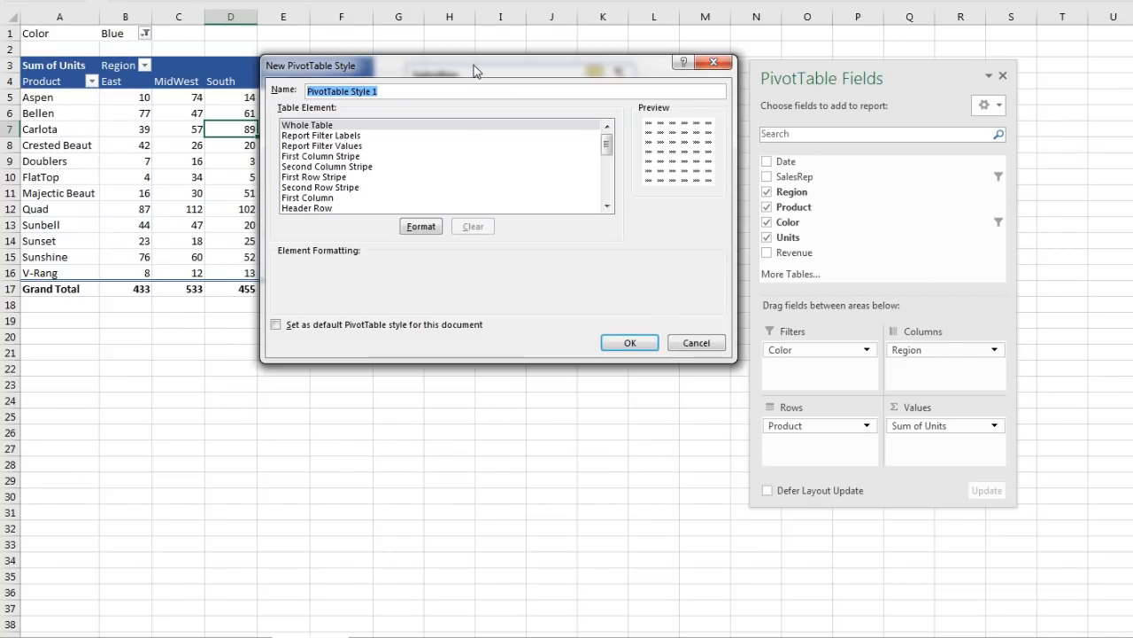
left_click_drag(474, 71, 864, 54)
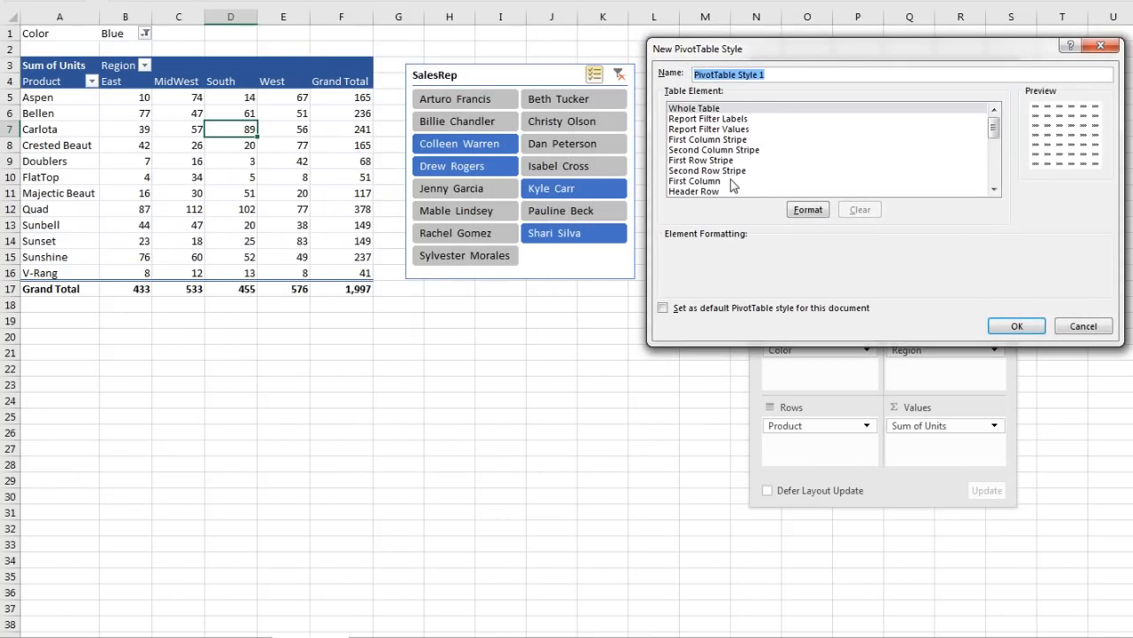
Step: Give the new style's Whole Table element outline and inside borders in a thin solid line
mouse_move(994, 129)
left_mouse_down()
mouse_move(995, 195)
mouse_move(998, 125)
left_mouse_up()
left_click(699, 108)
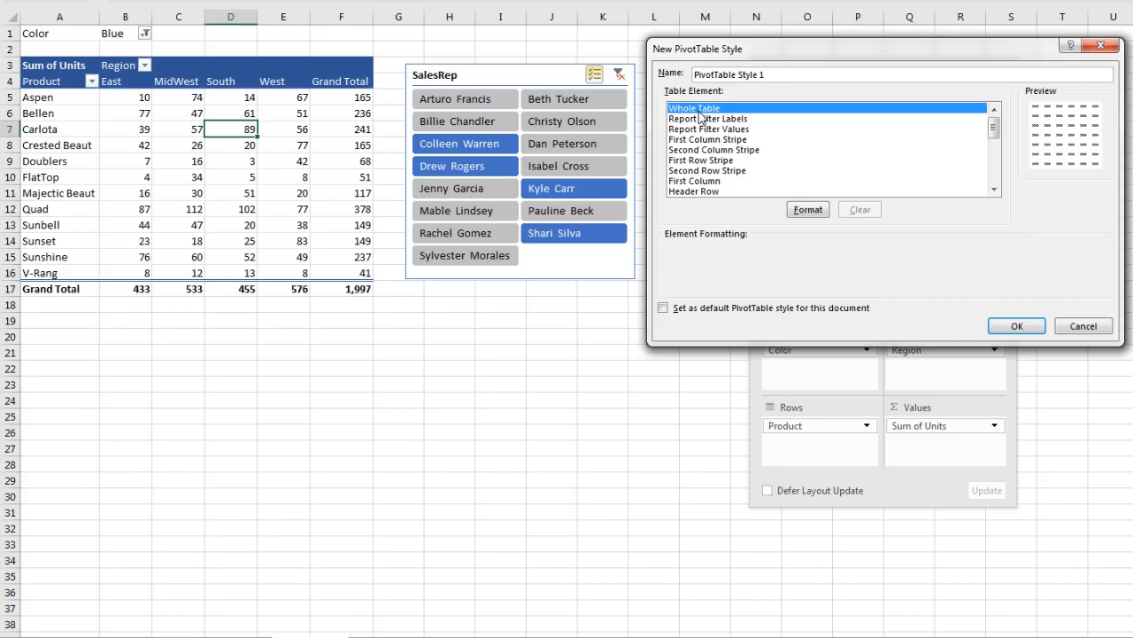
left_click(805, 210)
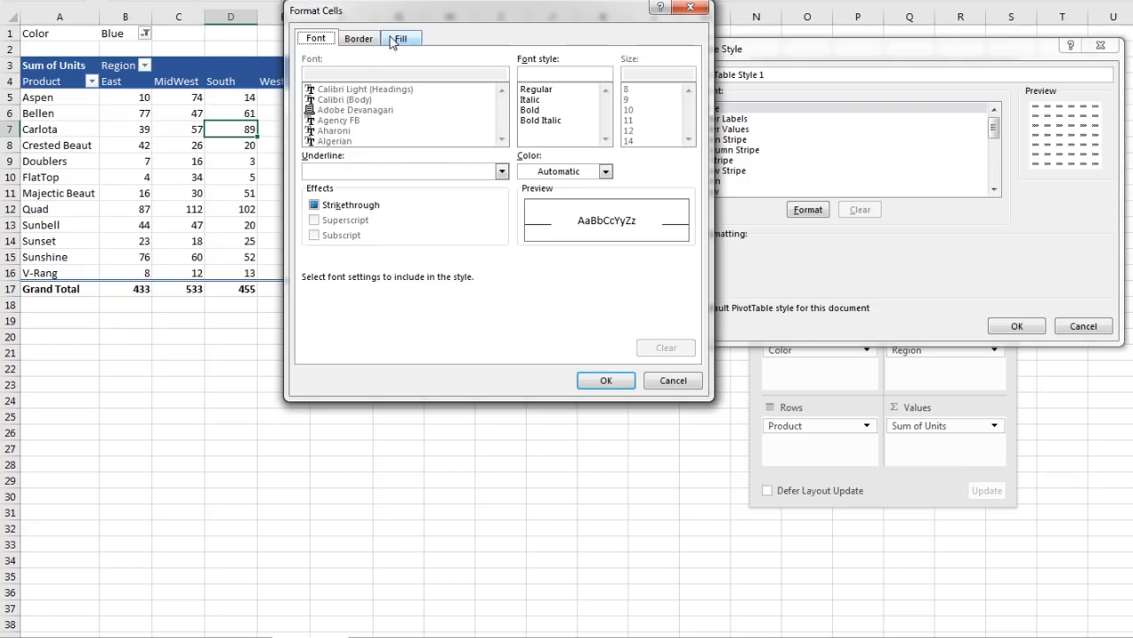
left_click(360, 39)
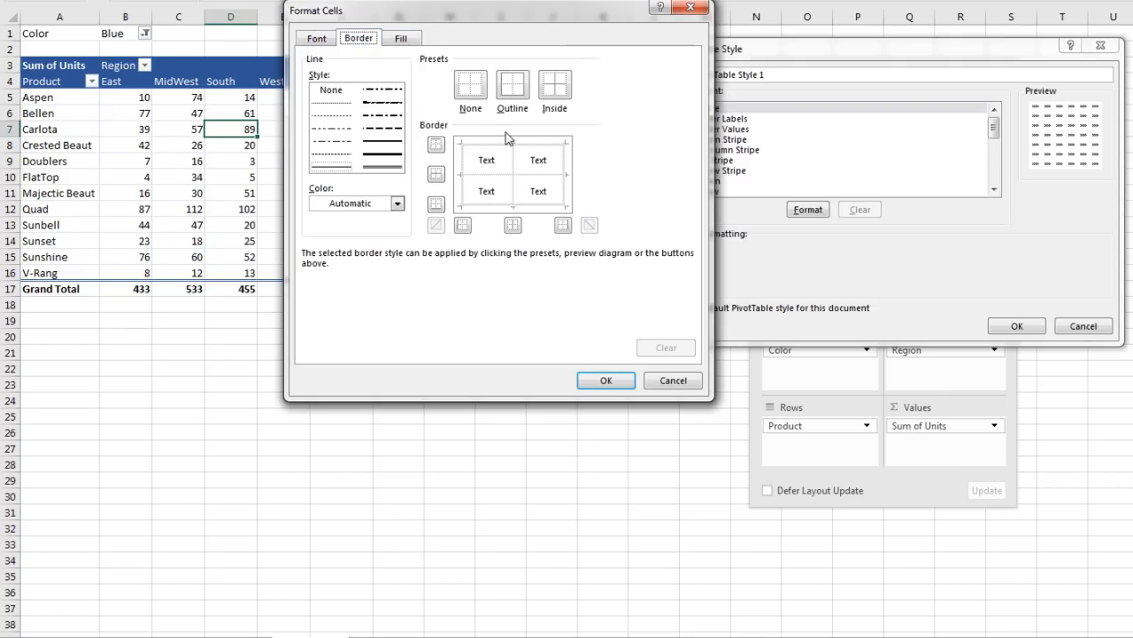
left_click(516, 87)
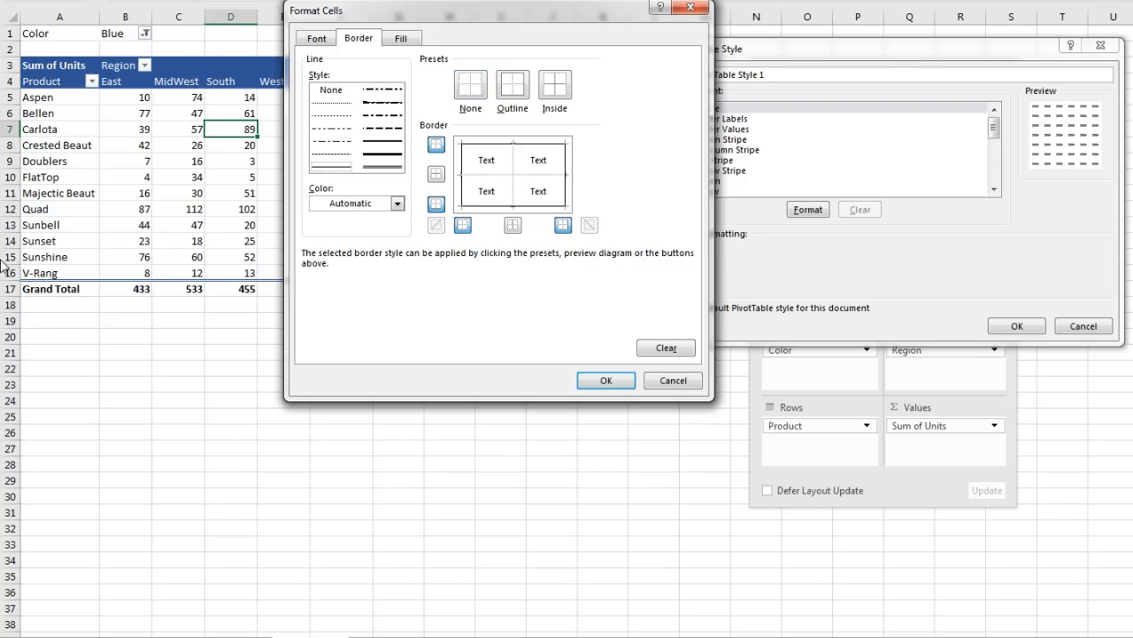
left_click(558, 86)
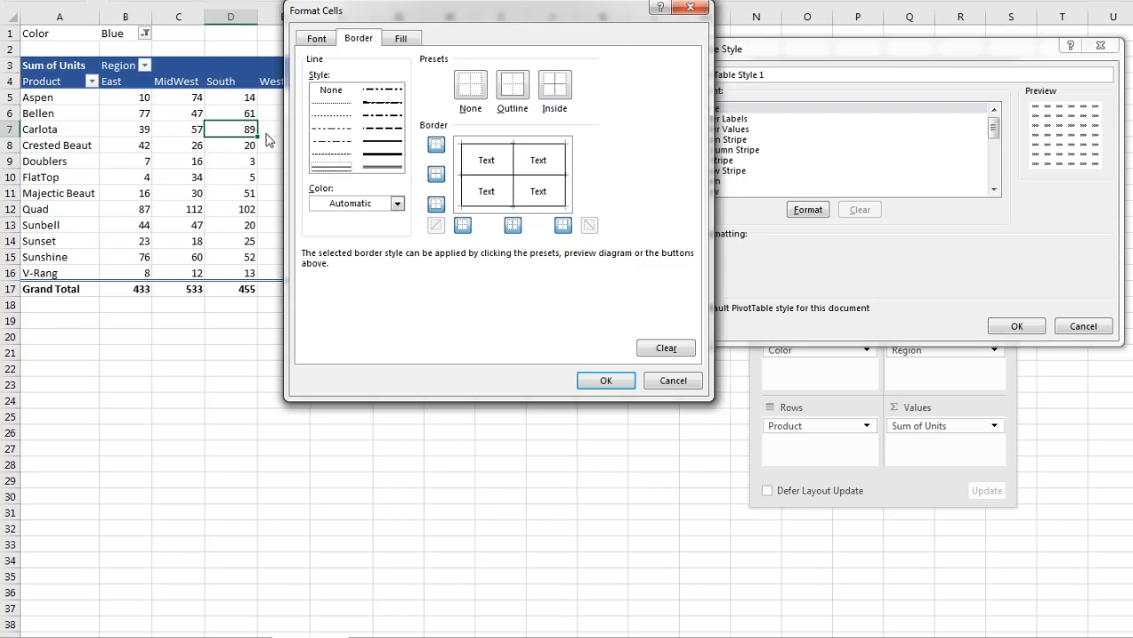
left_click(606, 380)
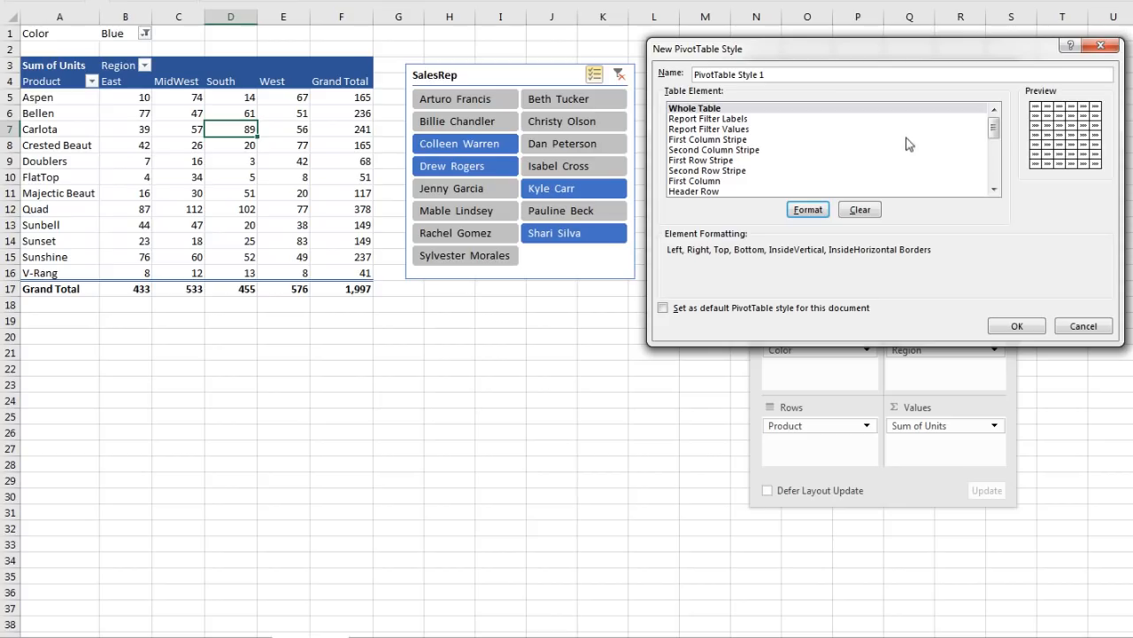
Step: Format the new style's Header Row element with a standard blue fill and a white font
left_click(688, 191)
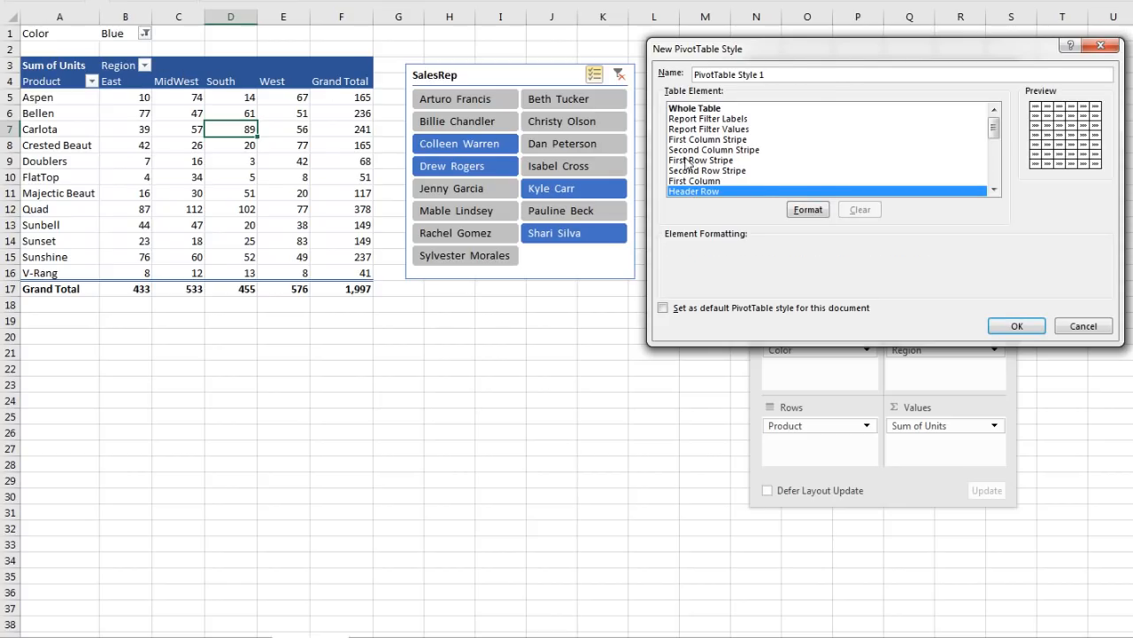
left_click(805, 213)
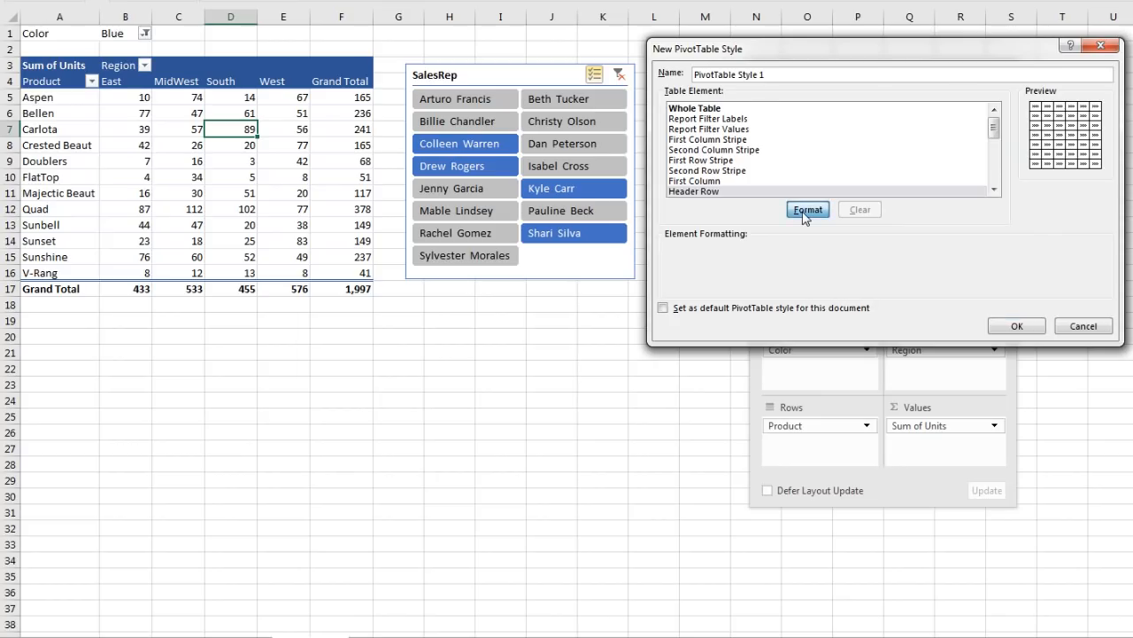
left_click_drag(527, 19, 947, 24)
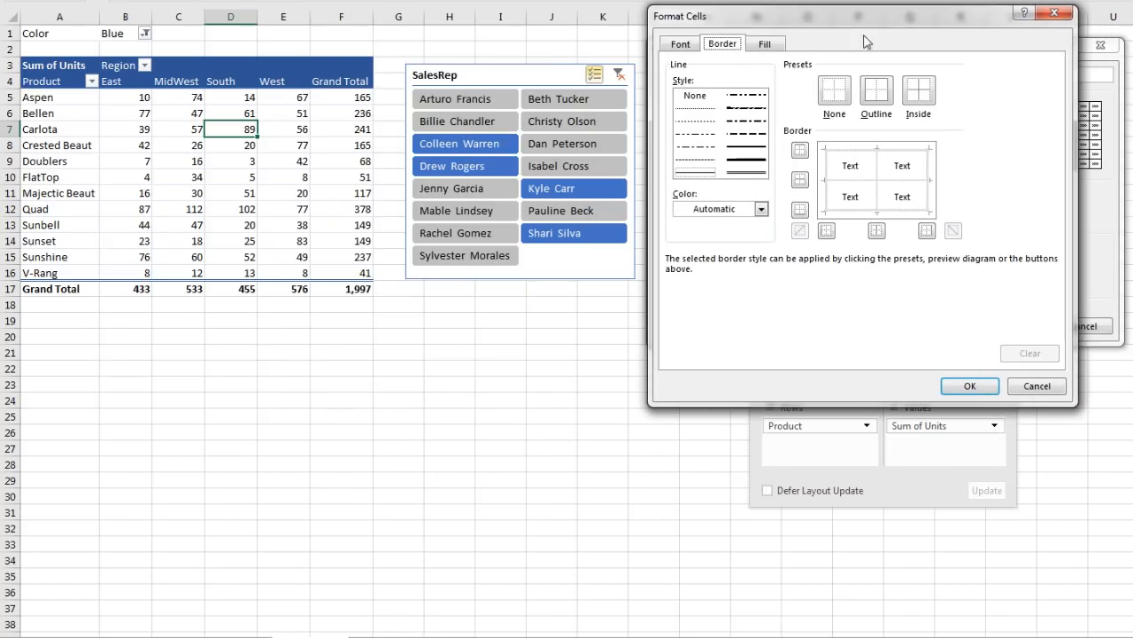
left_click(765, 44)
left_click(781, 201)
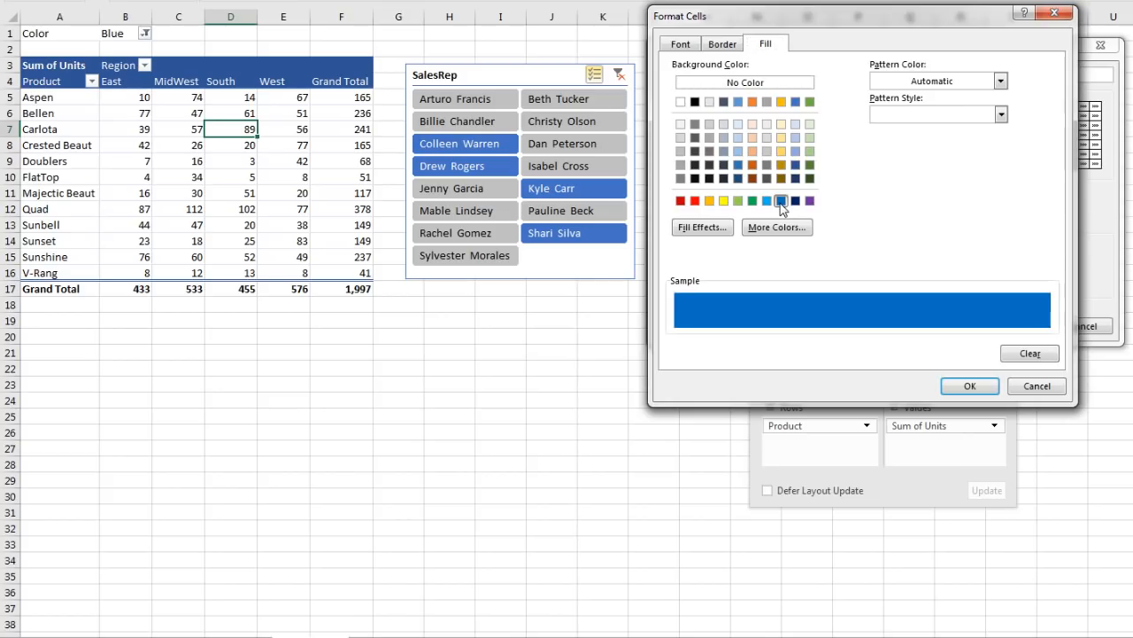
left_click(690, 46)
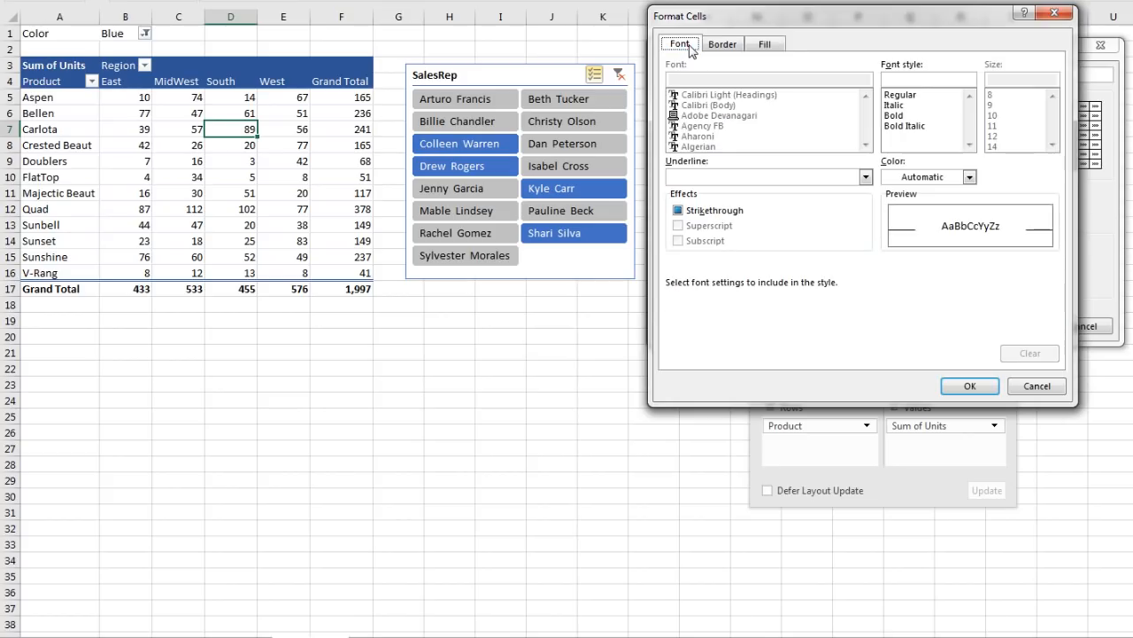
left_click(907, 179)
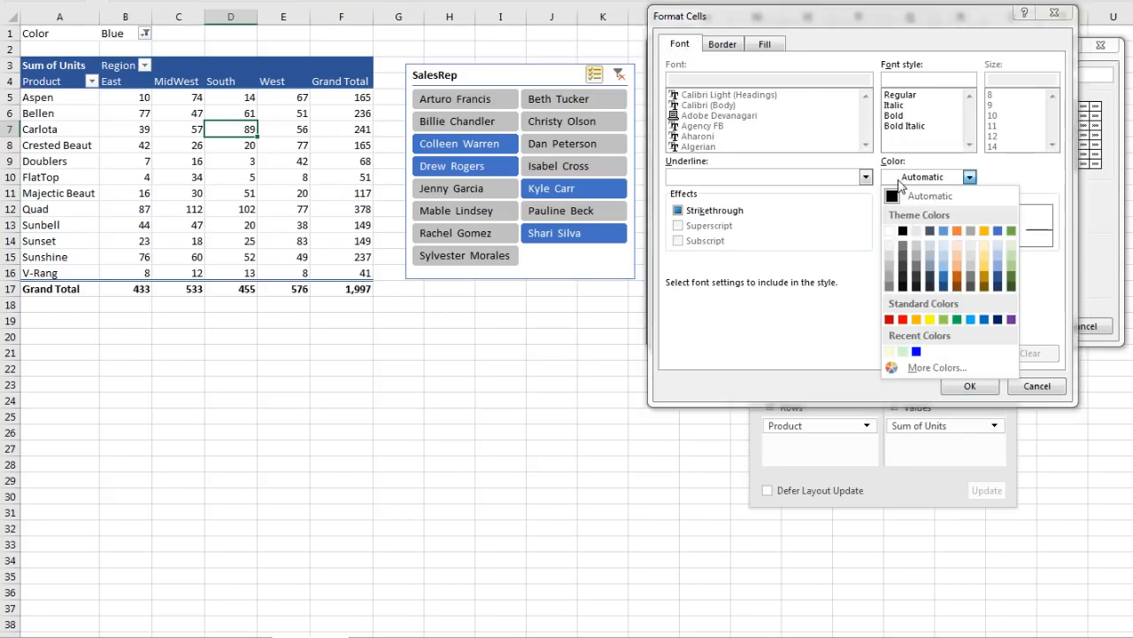
left_click(890, 232)
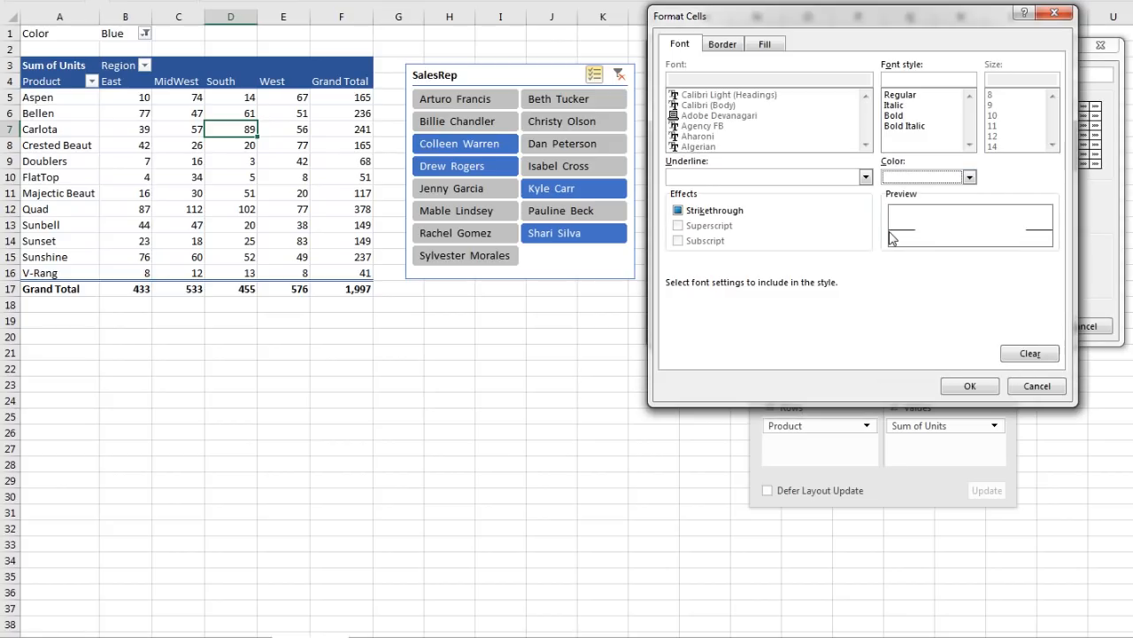
left_click(971, 387)
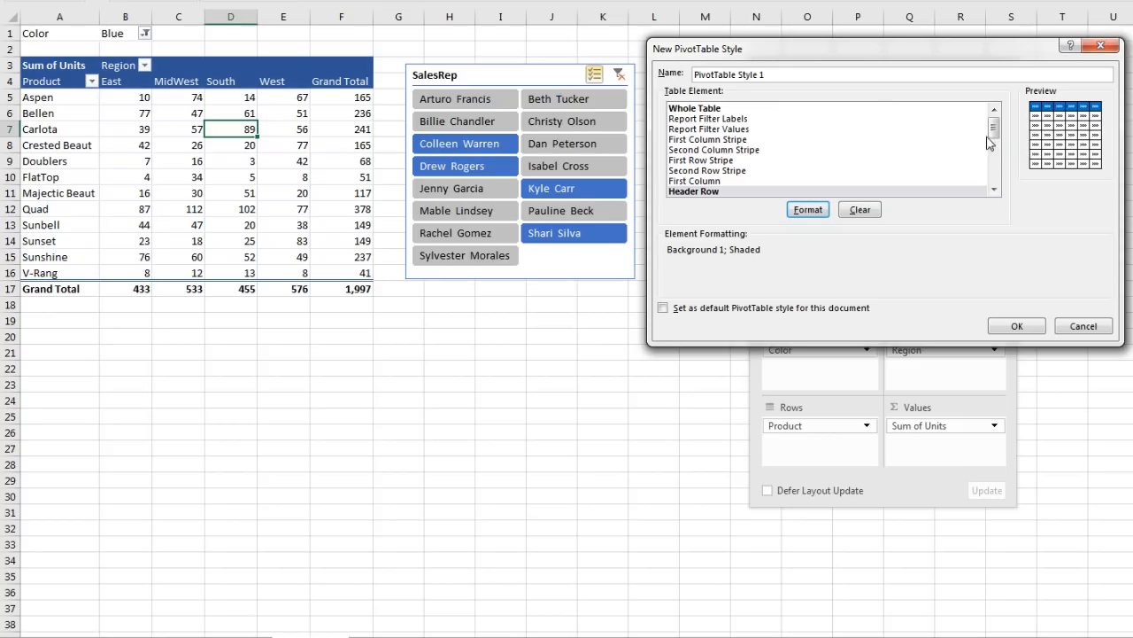
Step: Format the new style's Grand Total Row element with a medium solid top border and a double-line bottom border
left_click_drag(996, 129, 995, 171)
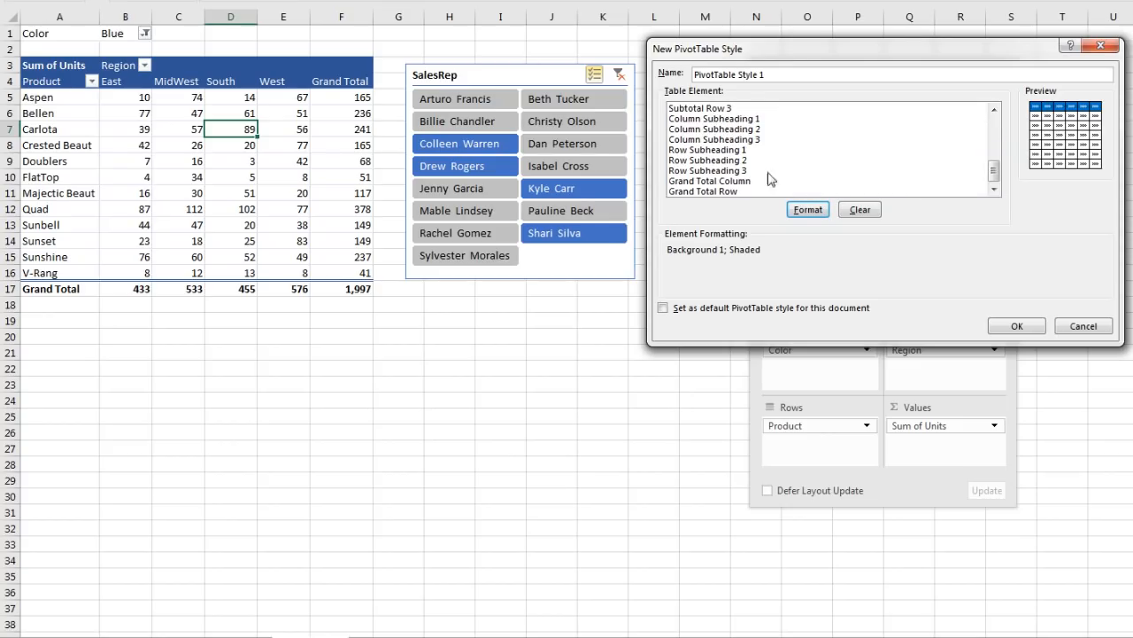
left_click(706, 192)
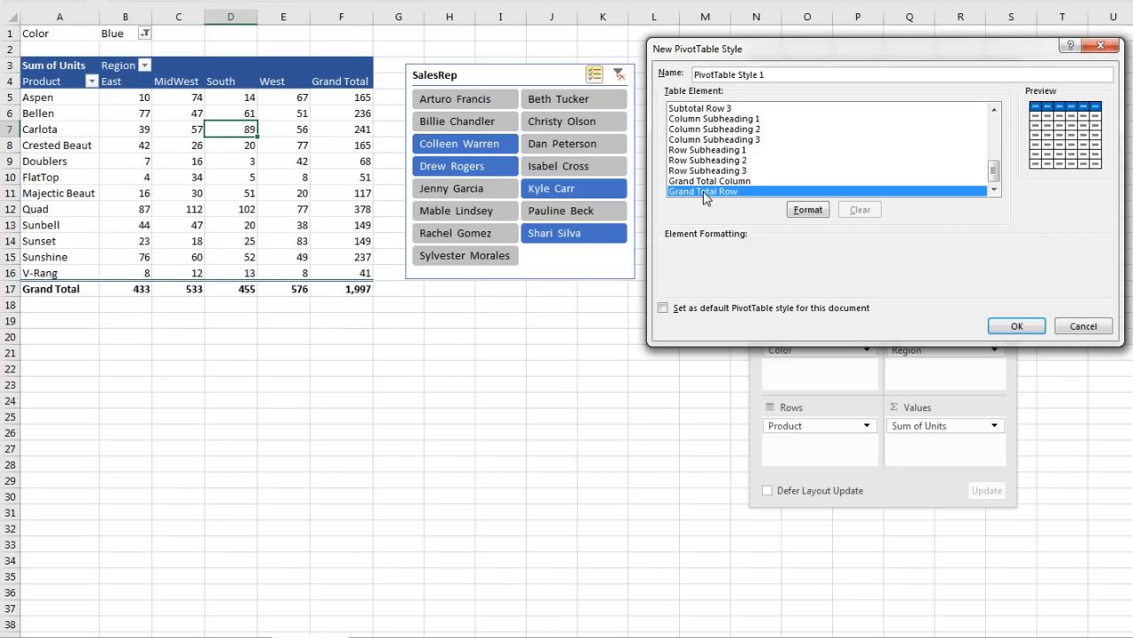
left_click(806, 211)
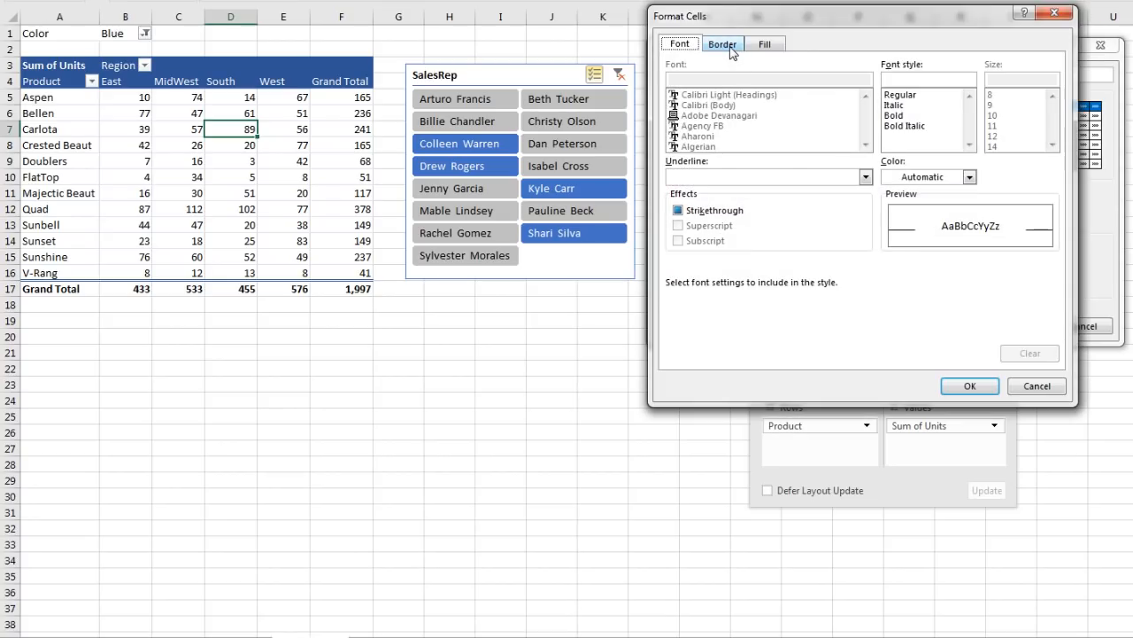
left_click(723, 44)
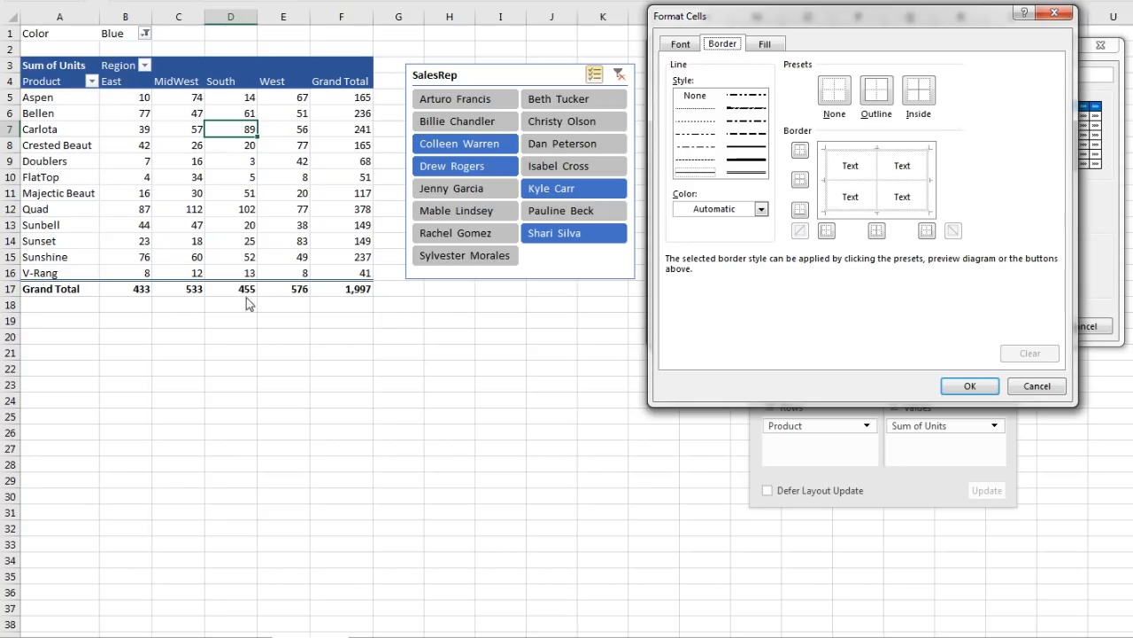
left_click(757, 152)
left_click(734, 159)
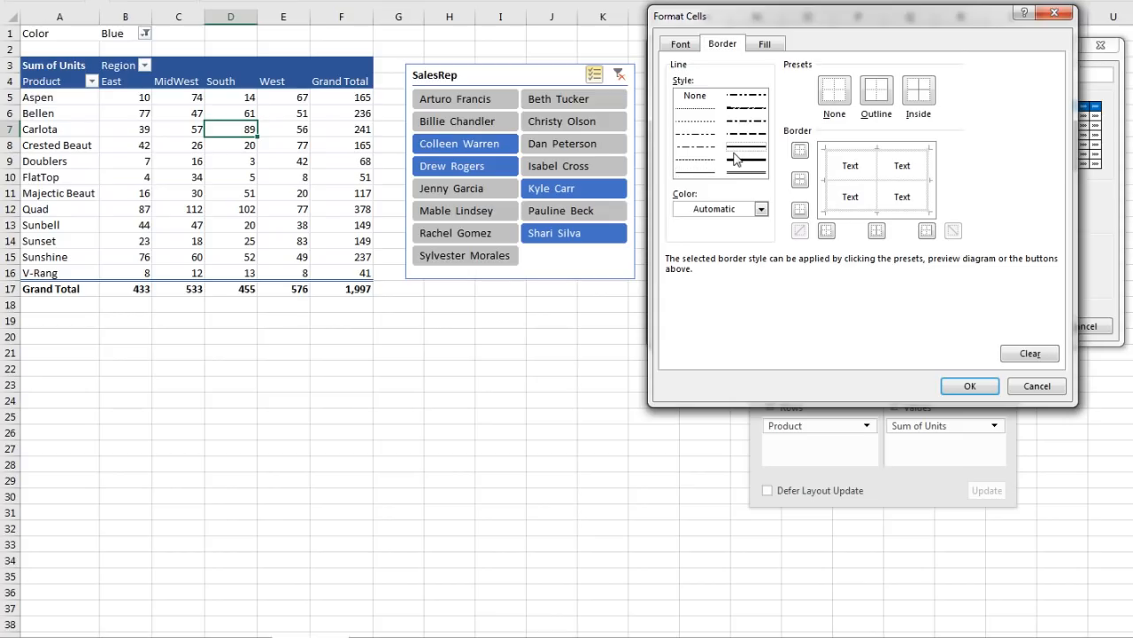
left_click(852, 157)
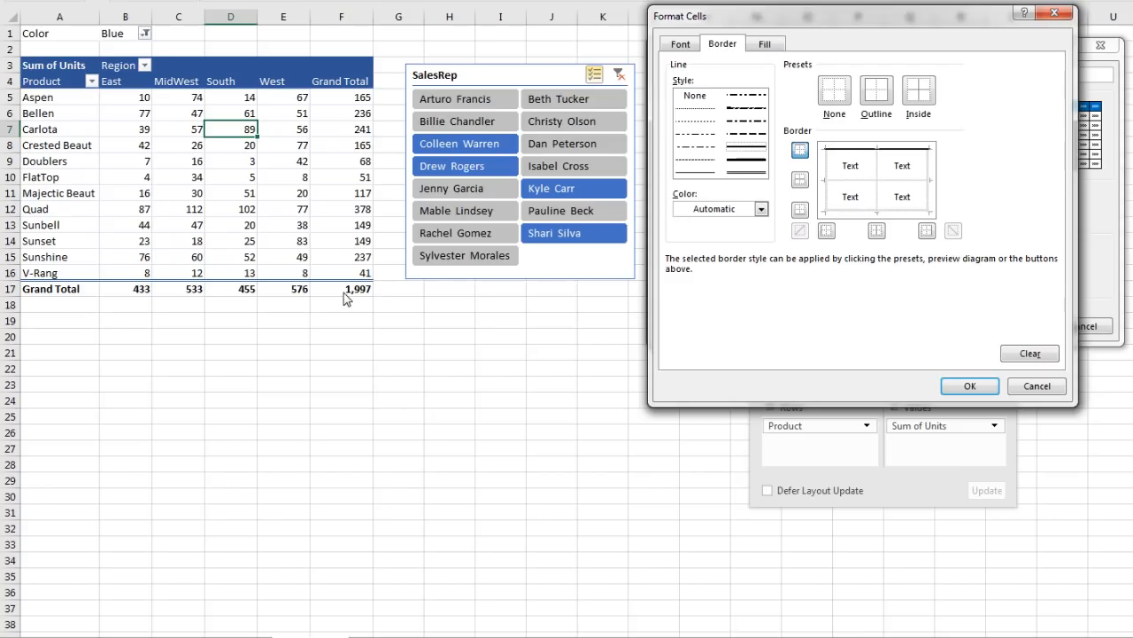
left_click(748, 173)
left_click(858, 212)
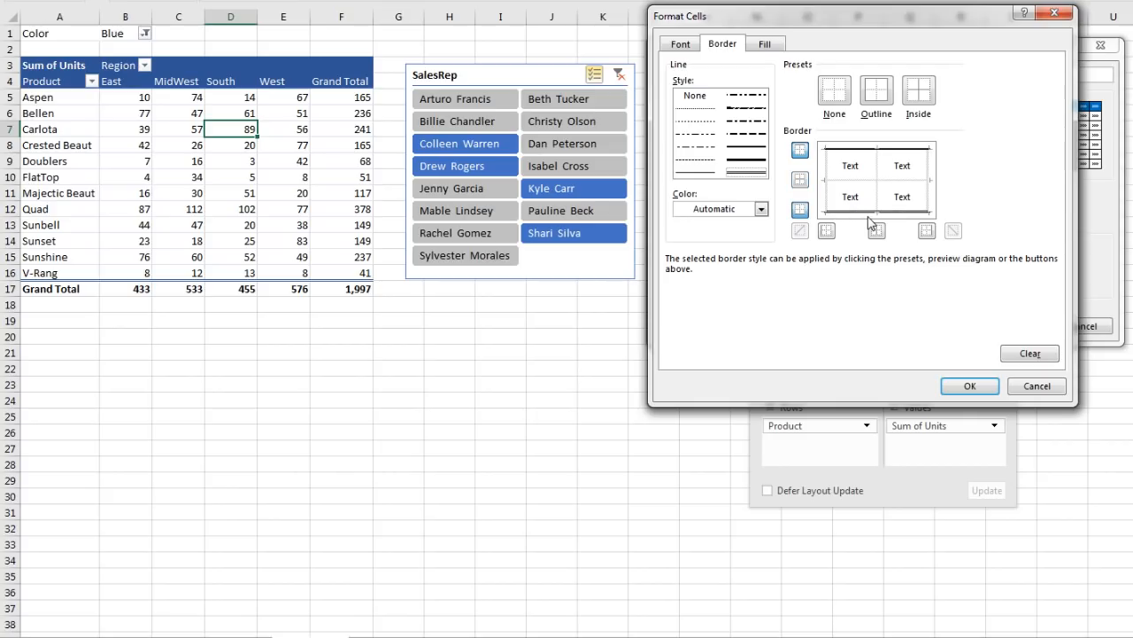
left_click(970, 386)
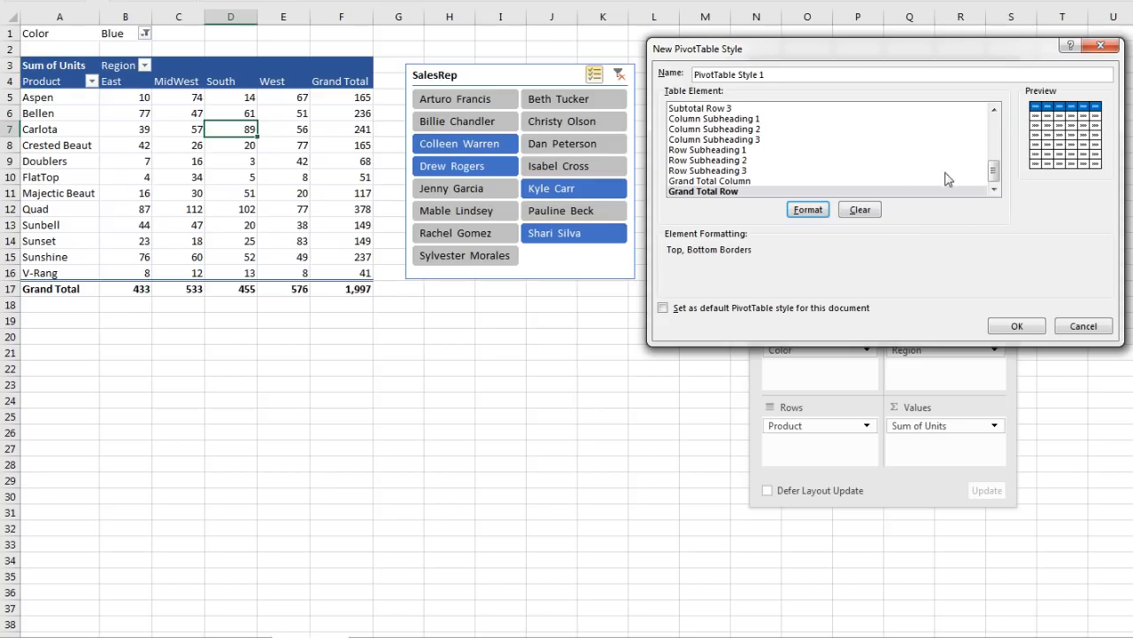
Step: Save the new PivotTable style under its default name and apply this custom style to the PivotTable
left_click_drag(994, 170, 994, 127)
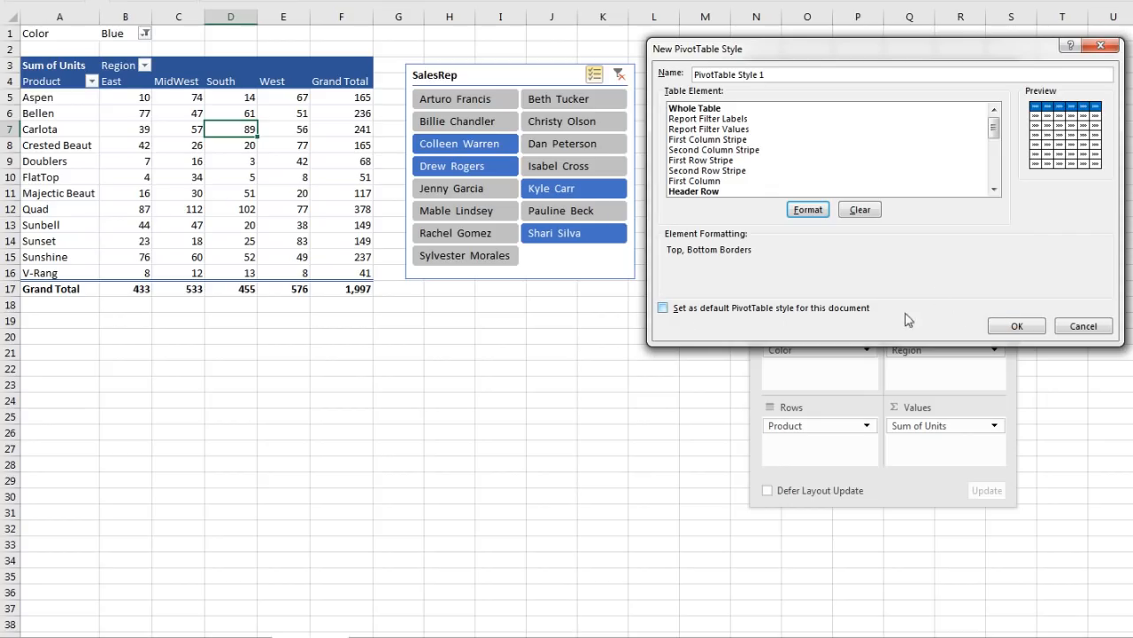
left_click(1016, 327)
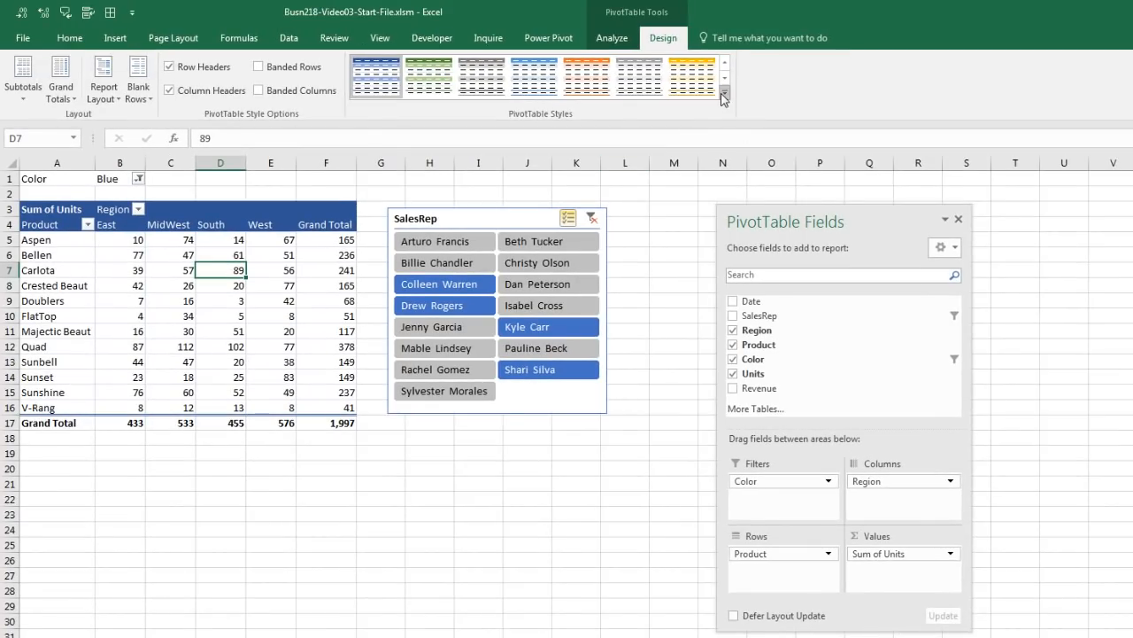
left_click(722, 94)
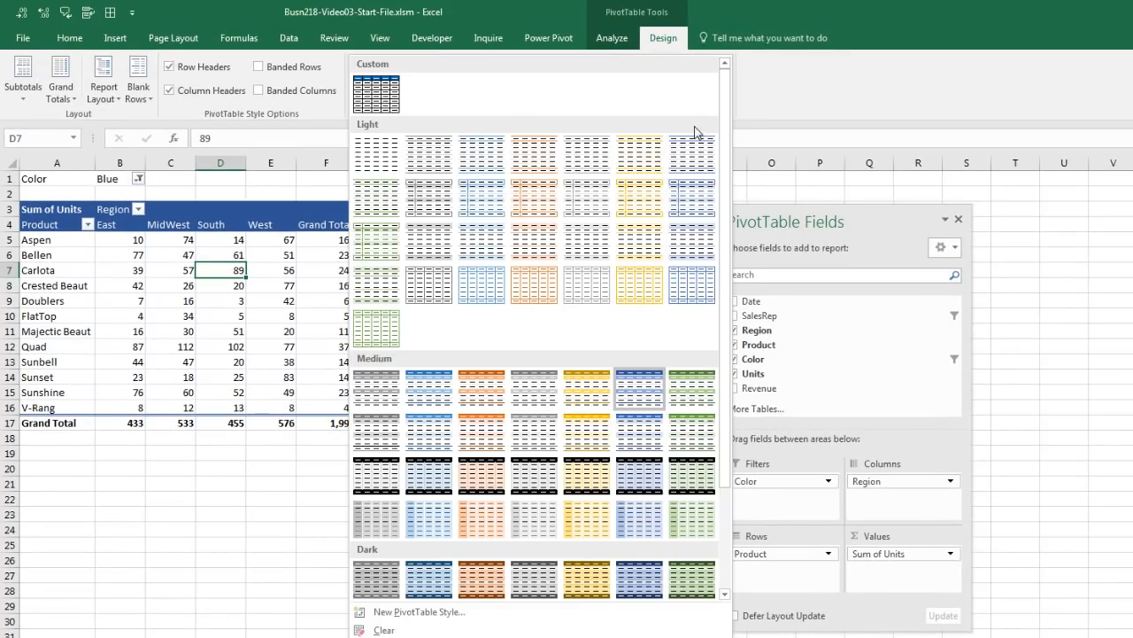
left_click(373, 103)
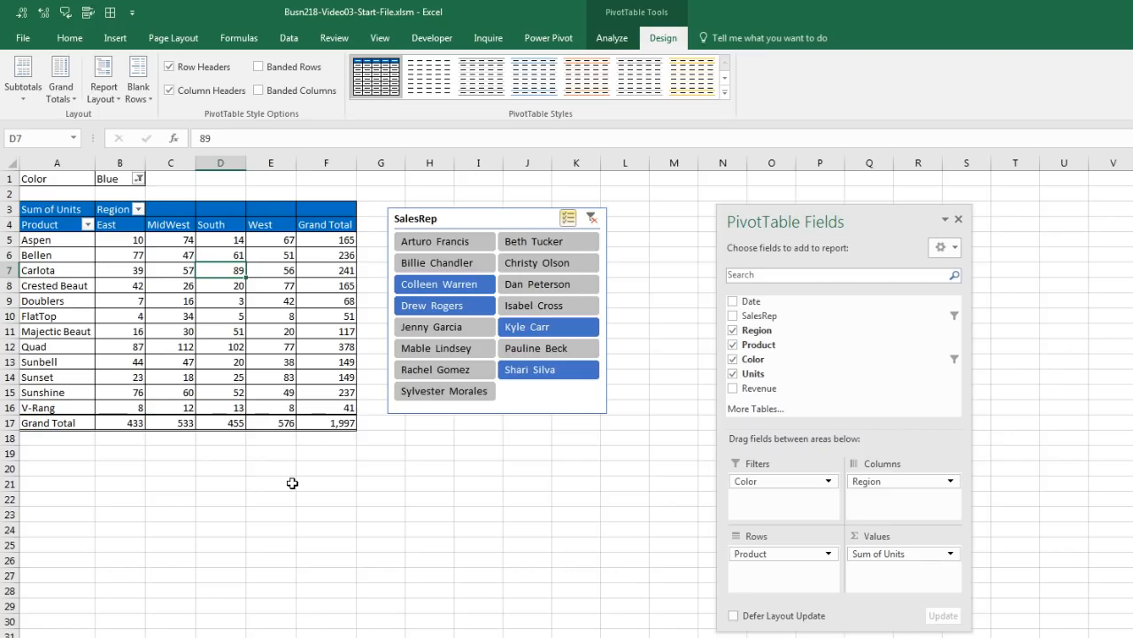
left_click_drag(47, 210, 316, 220)
left_click(324, 268)
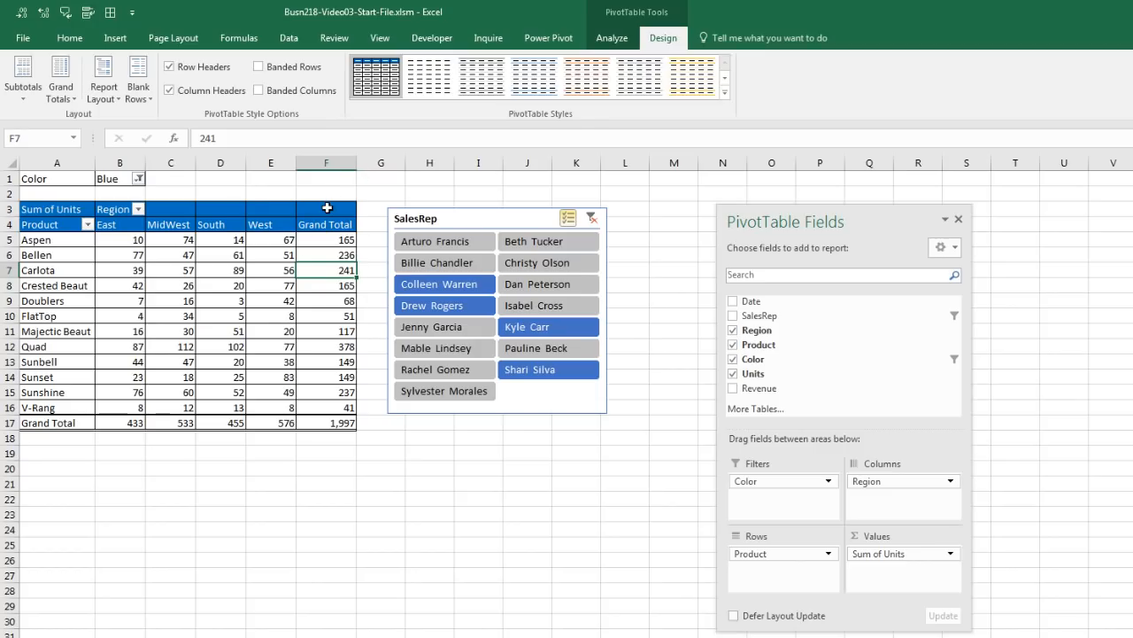
Step: Modify PivotTable Style 1 so its Header Row element has an outline border only, with the inside borders cleared
left_click(74, 179)
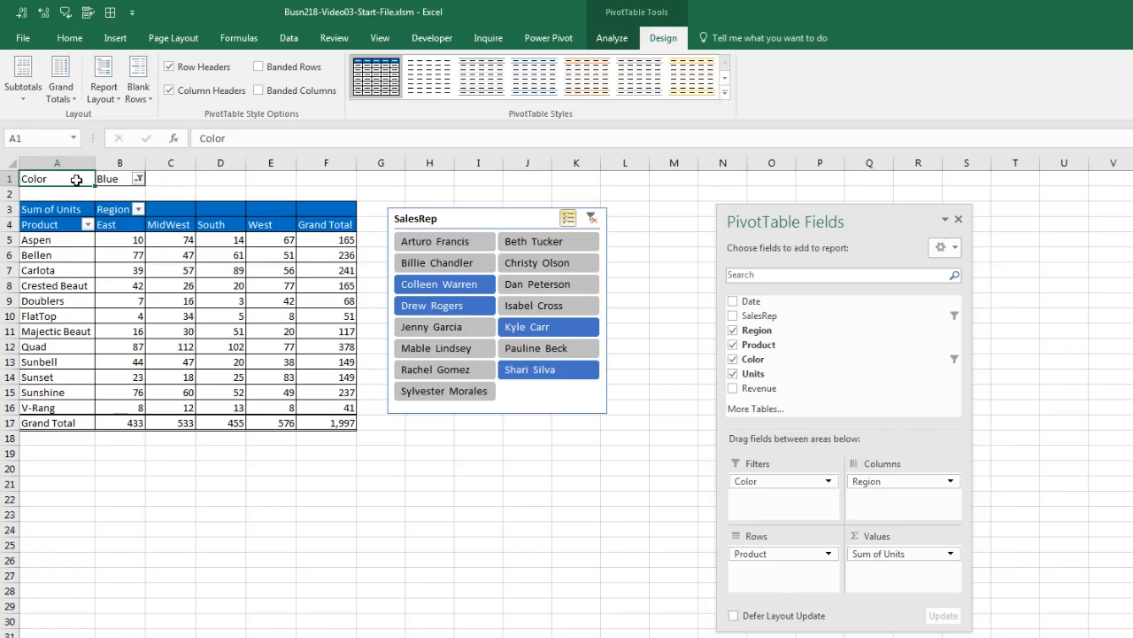
right_click(372, 80)
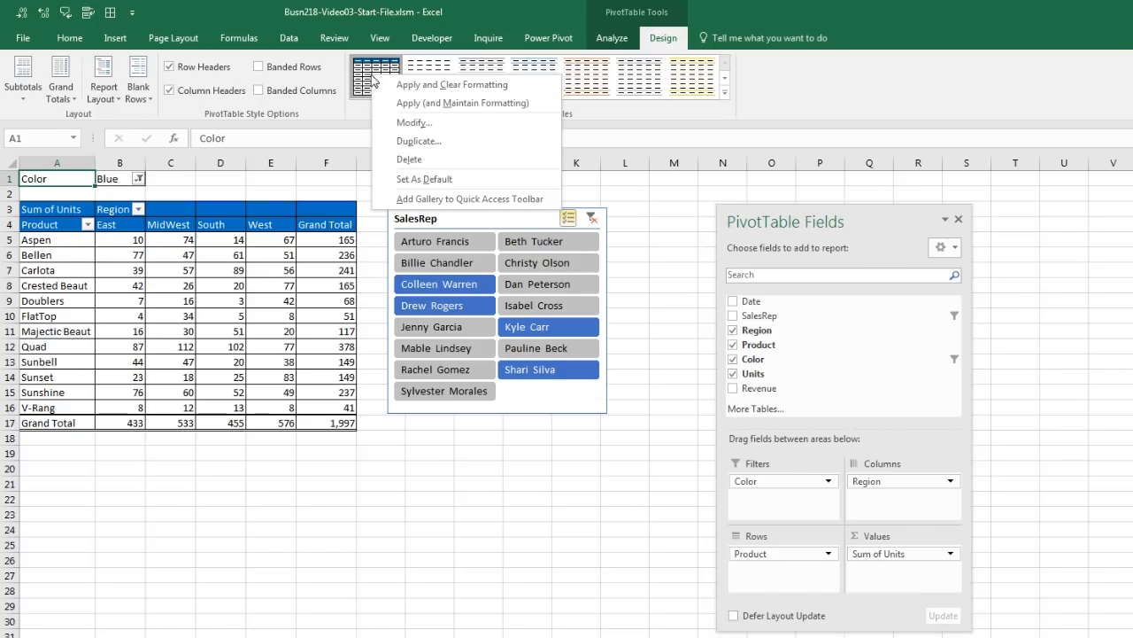
left_click(398, 124)
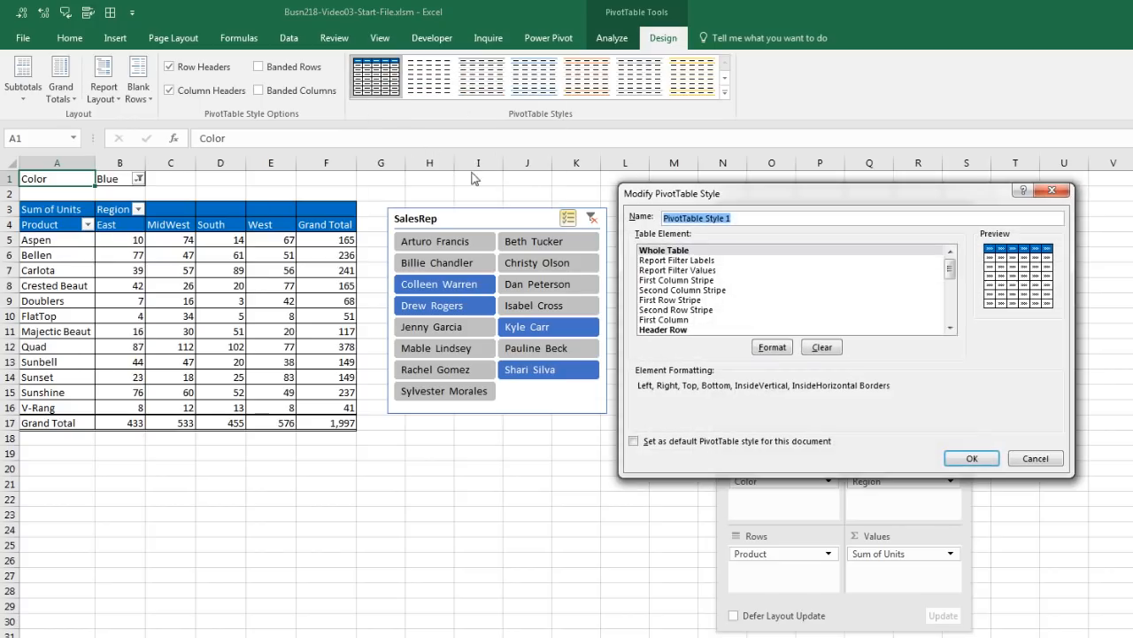
left_click(674, 303)
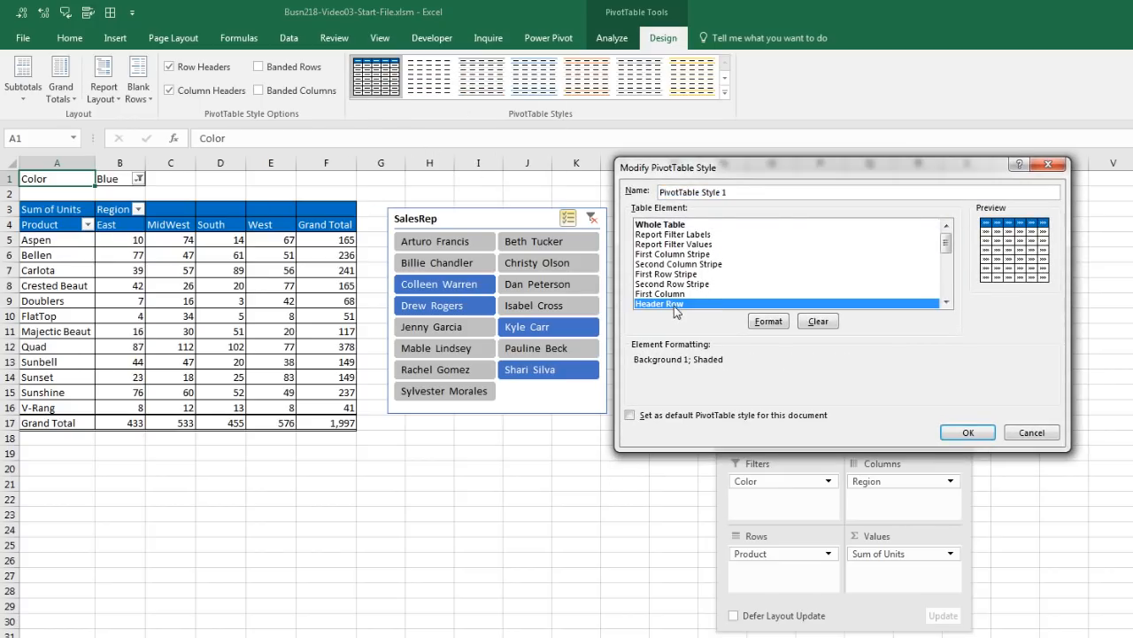
left_click(770, 326)
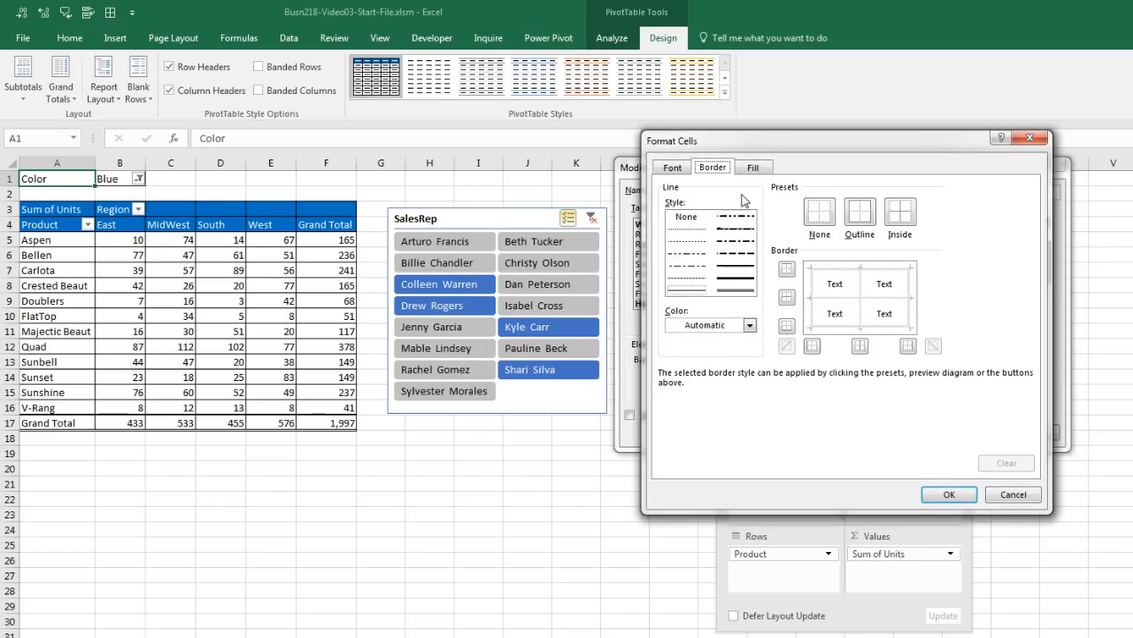
left_click(819, 221)
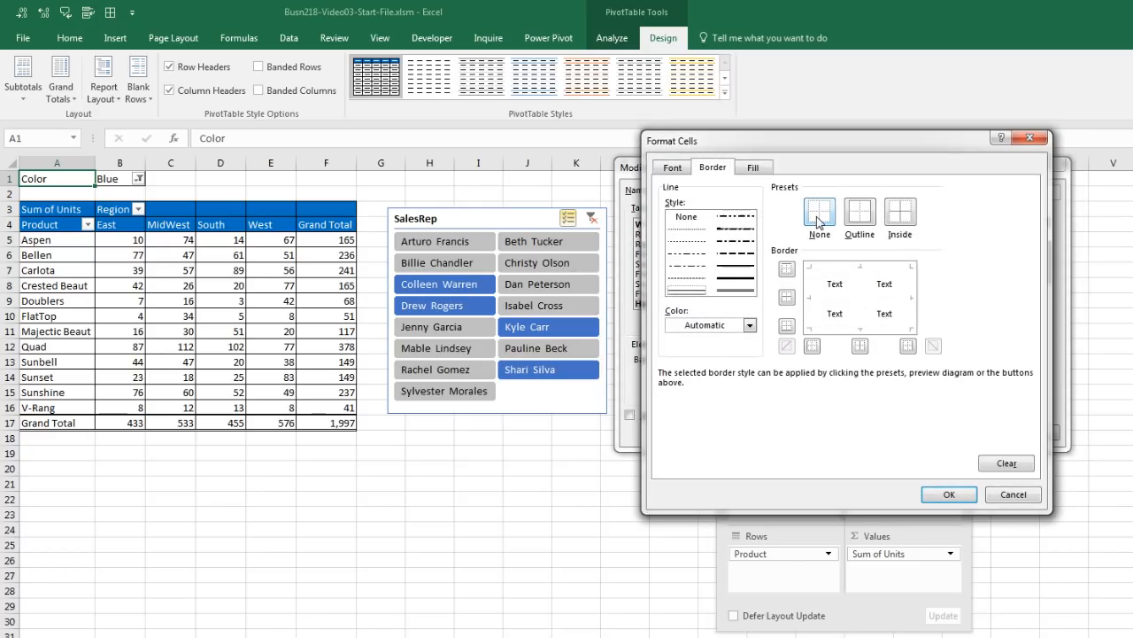
left_click(861, 221)
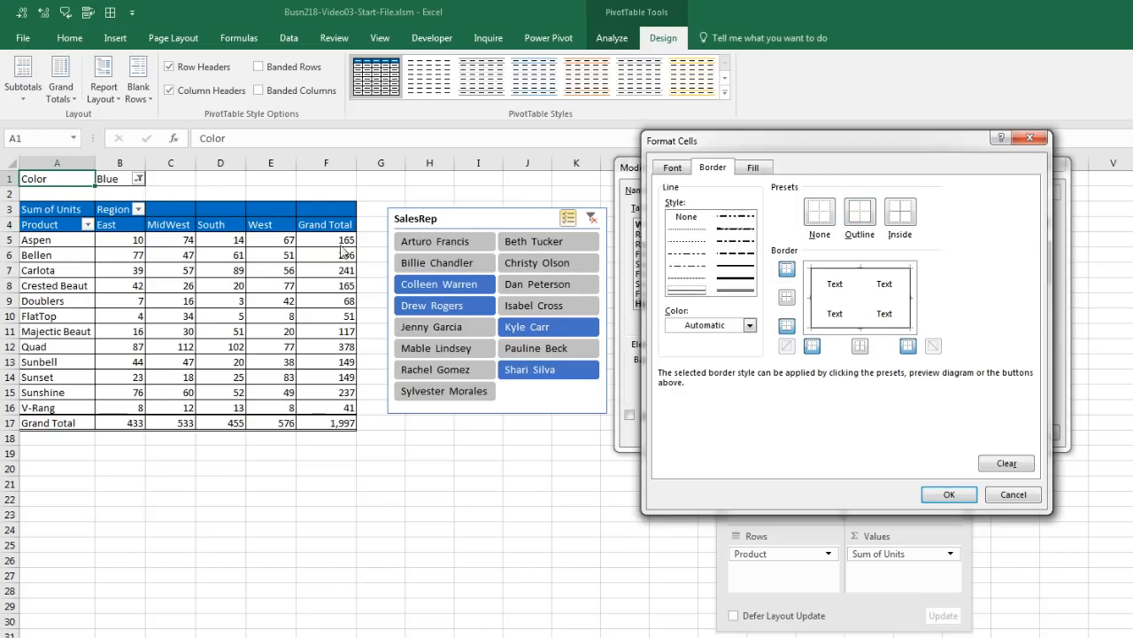
left_click(940, 493)
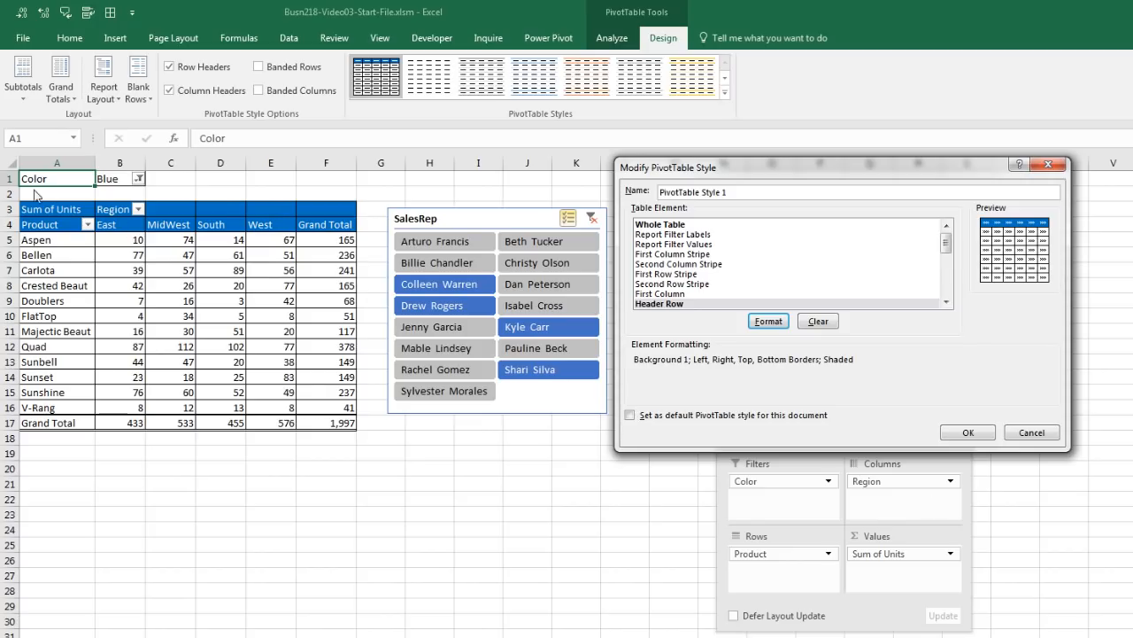
Step: Format the style's Report Filter Labels element with a standard blue fill and white font, and save the modified style
left_click(651, 235)
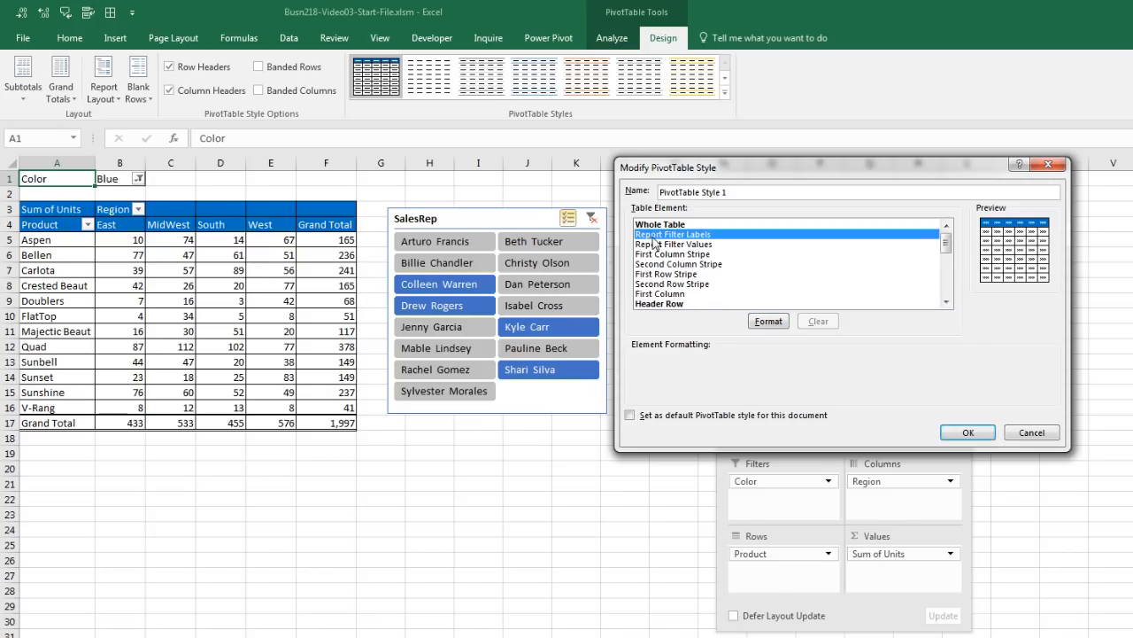
left_click(656, 244)
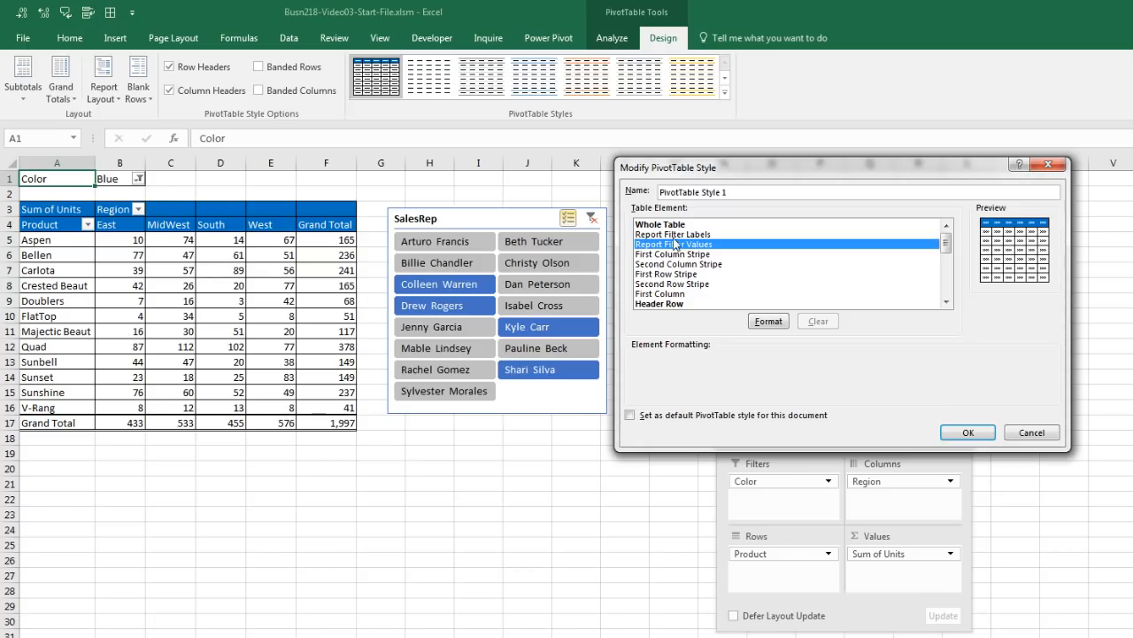
left_click(674, 235)
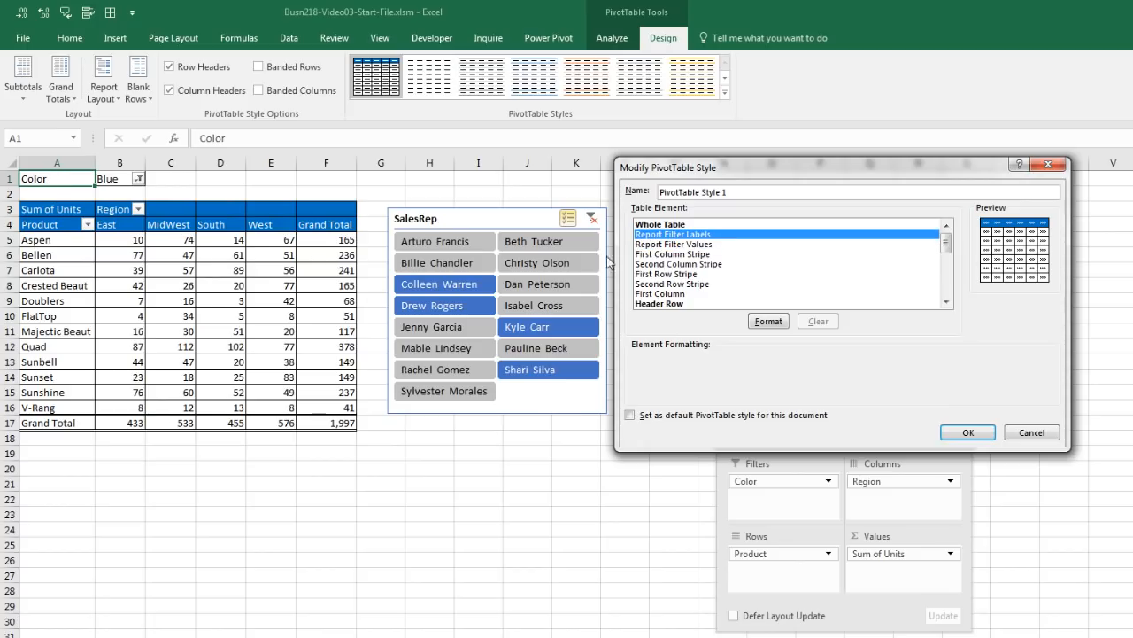
left_click(767, 320)
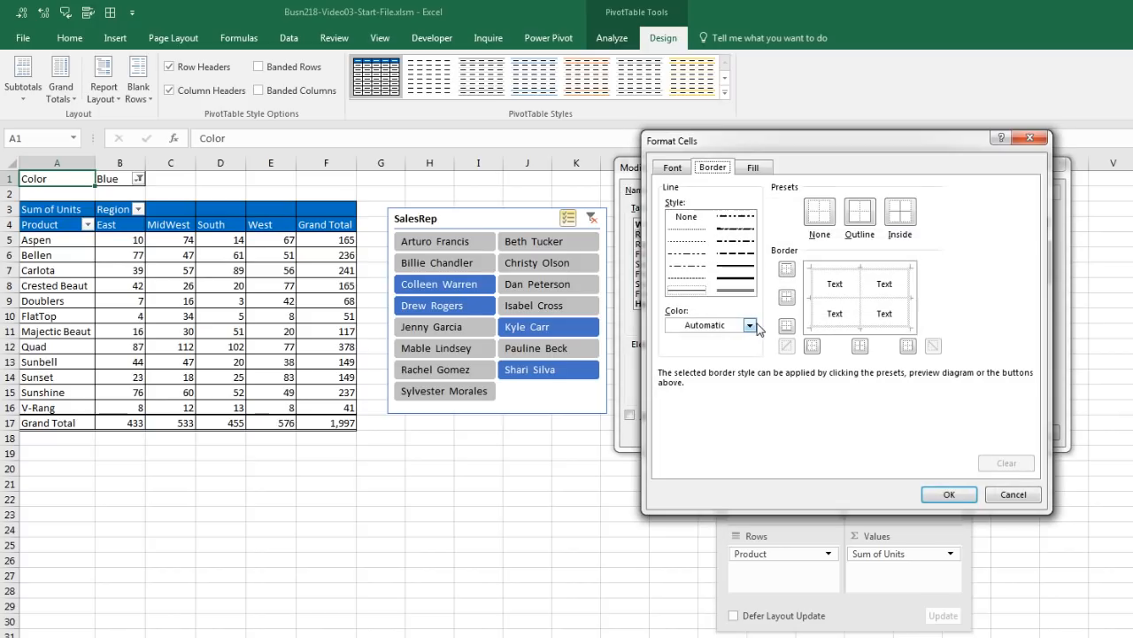
left_click(754, 168)
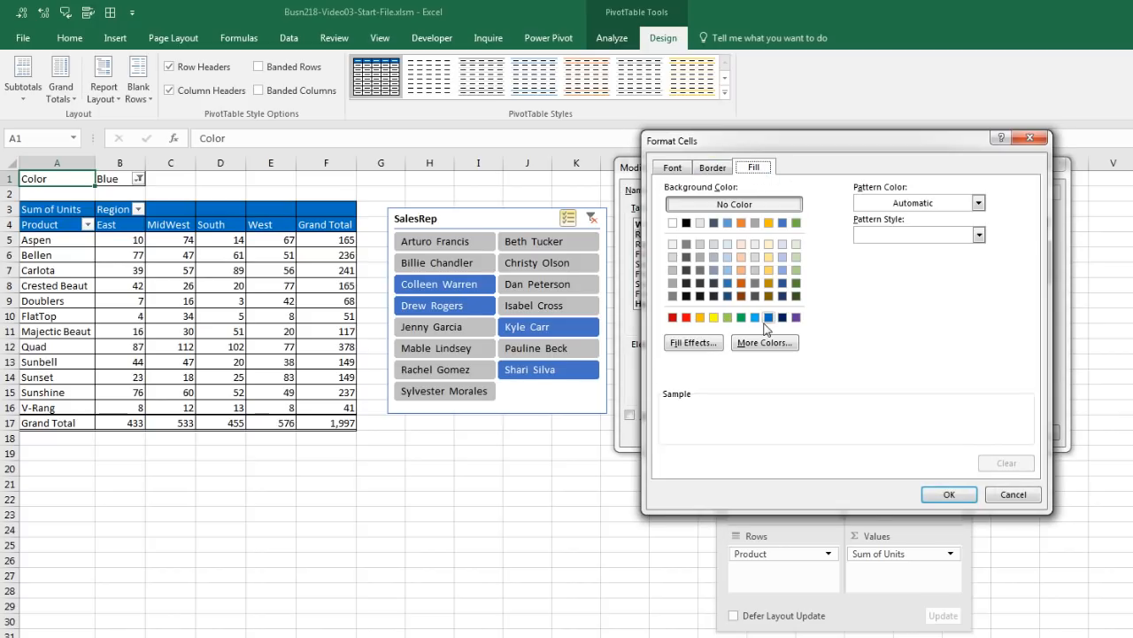
left_click(768, 317)
left_click(673, 169)
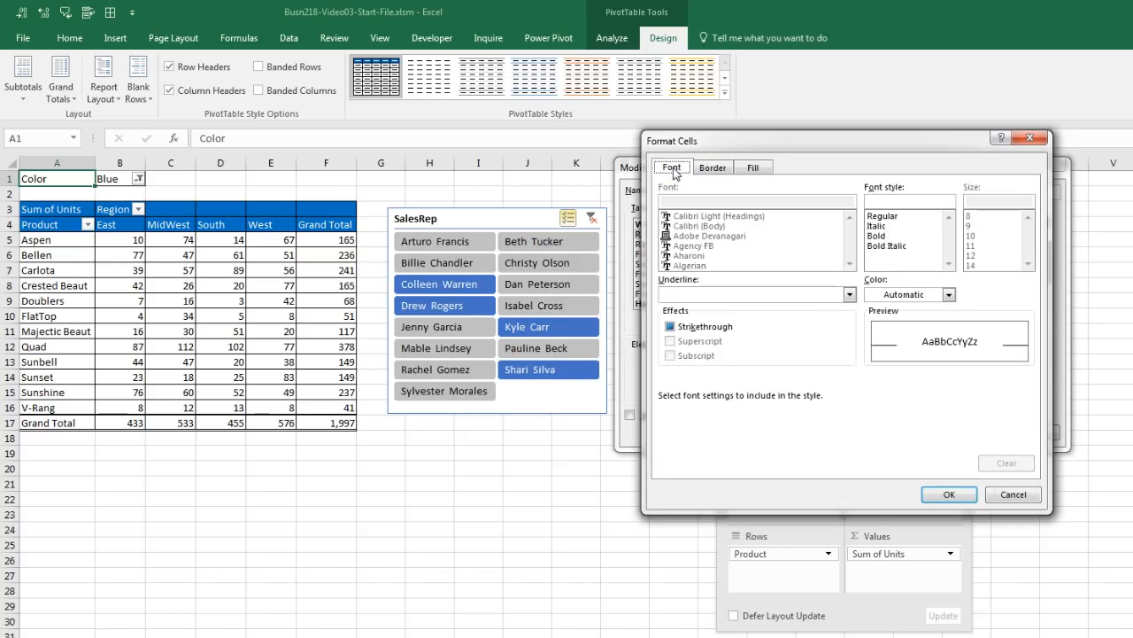
left_click(894, 293)
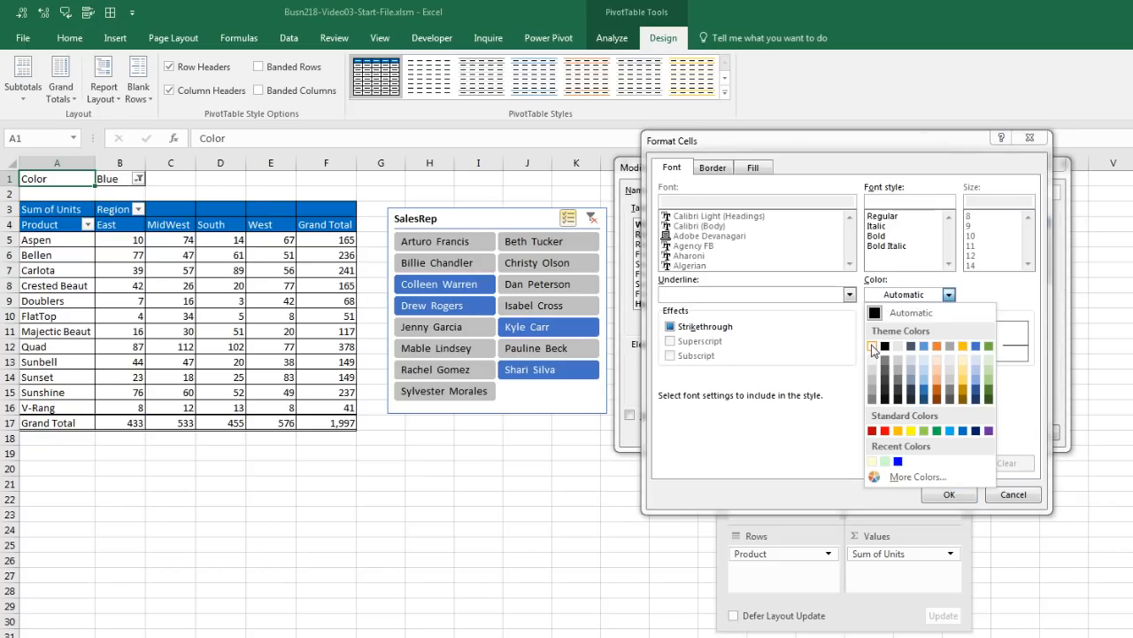
left_click(873, 345)
left_click(949, 494)
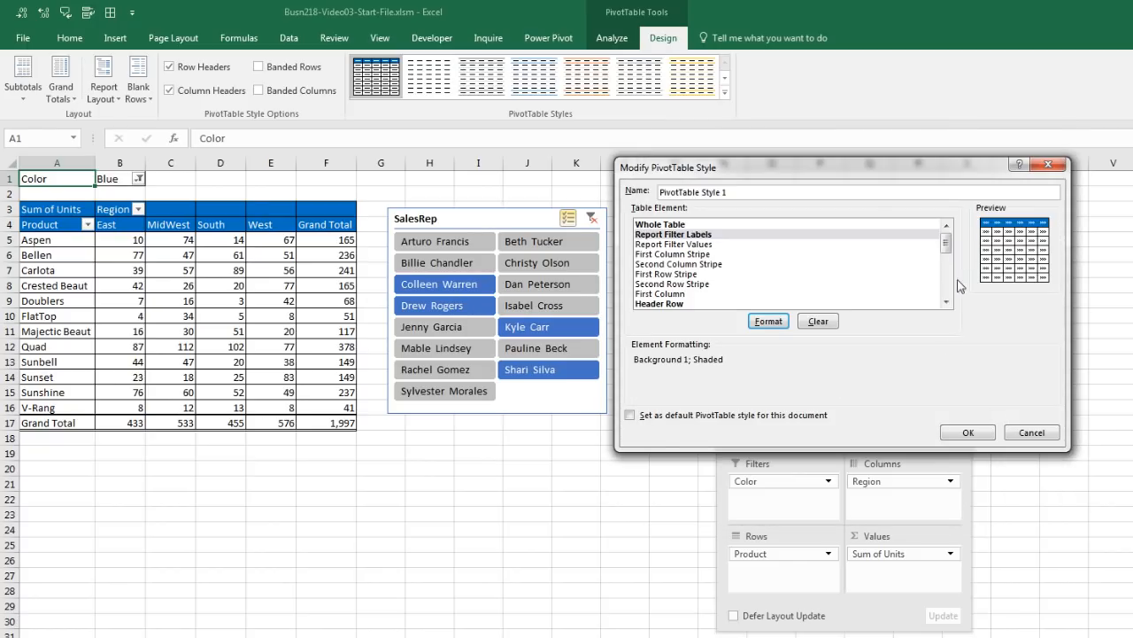
left_click(968, 432)
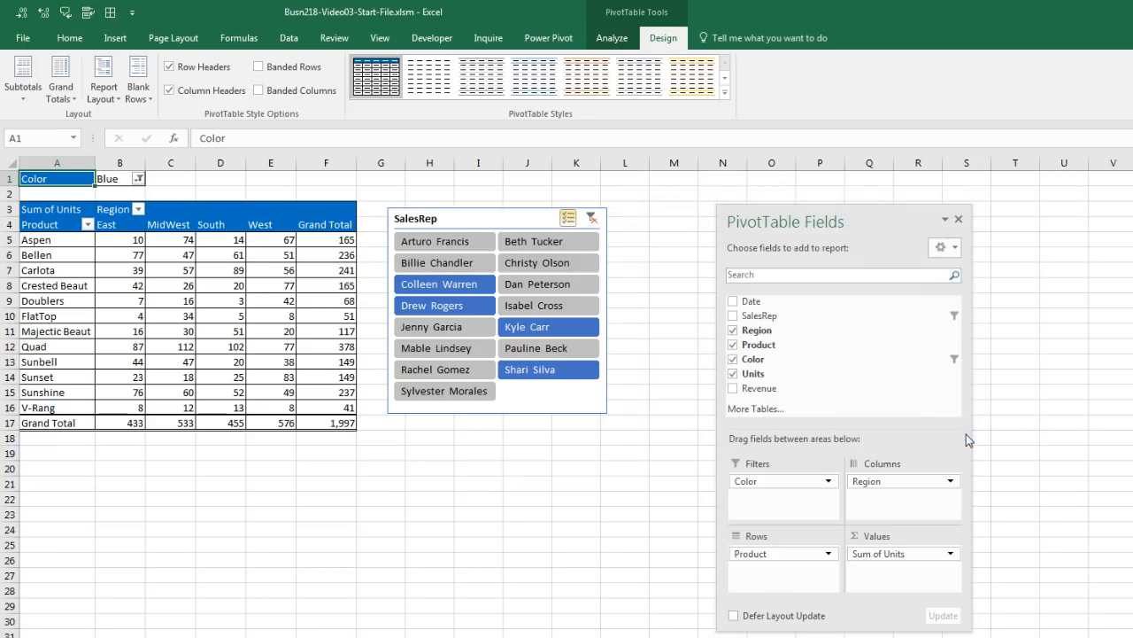
Step: Examine the restyled PivotTable and how the row, column, filter and slicer criteria determine the FlatTop value for MidWest
left_click(239, 530)
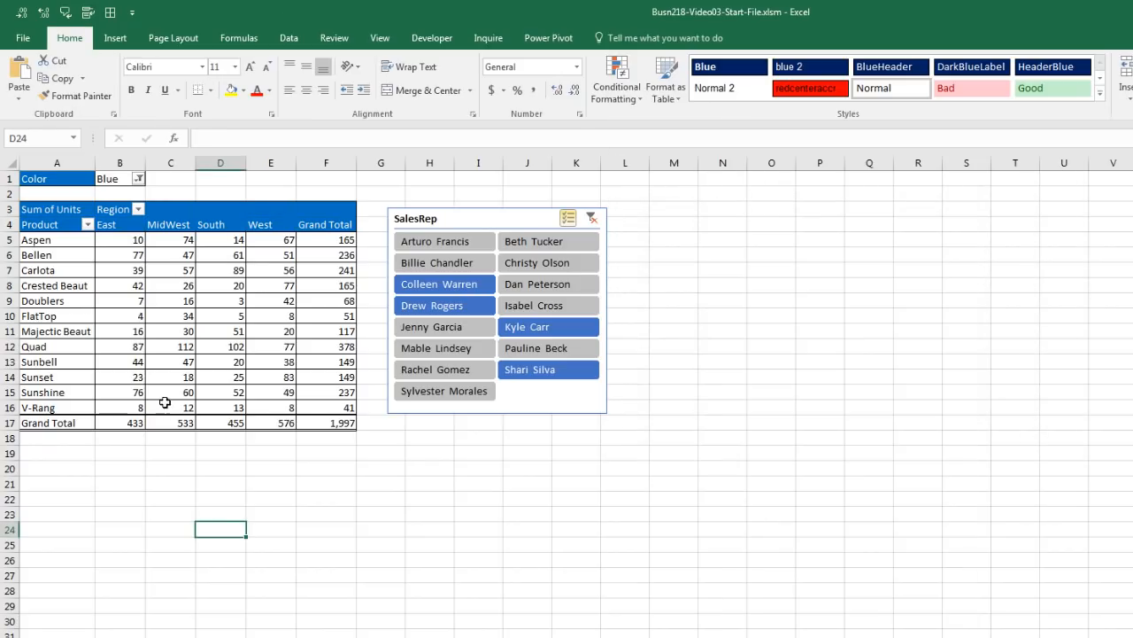
left_click(167, 299)
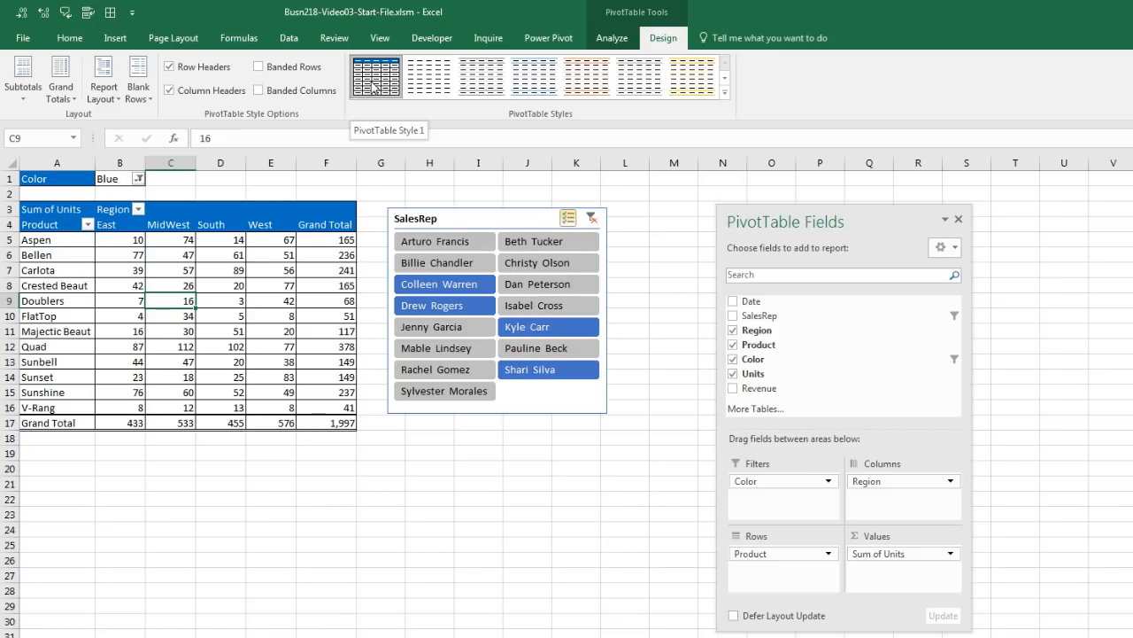
left_click(314, 426)
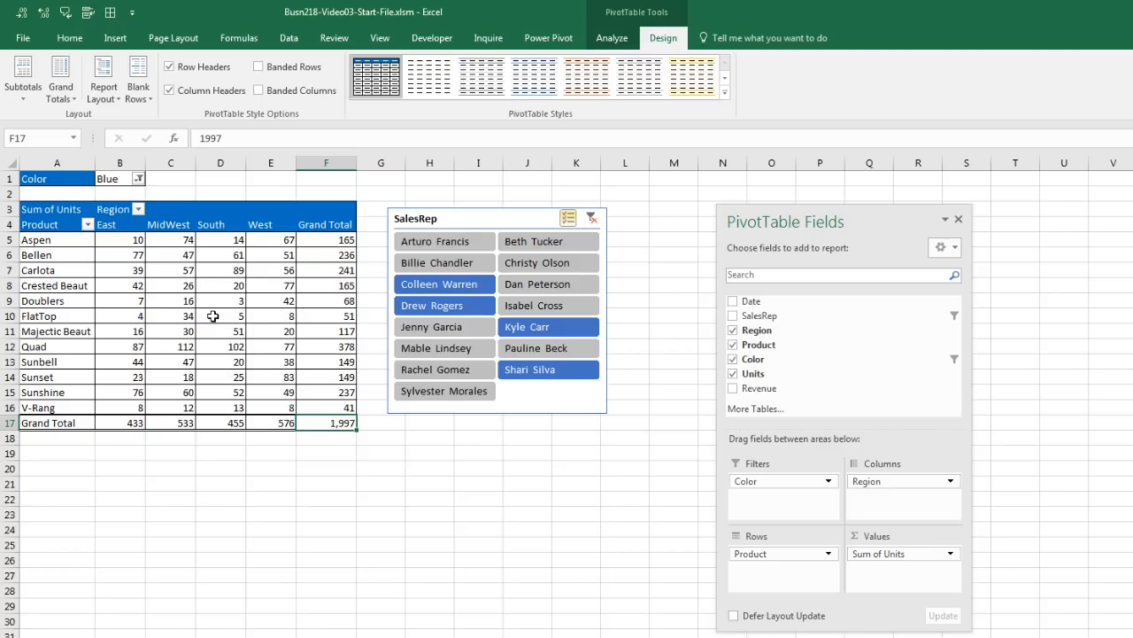
mouse_move(213, 316)
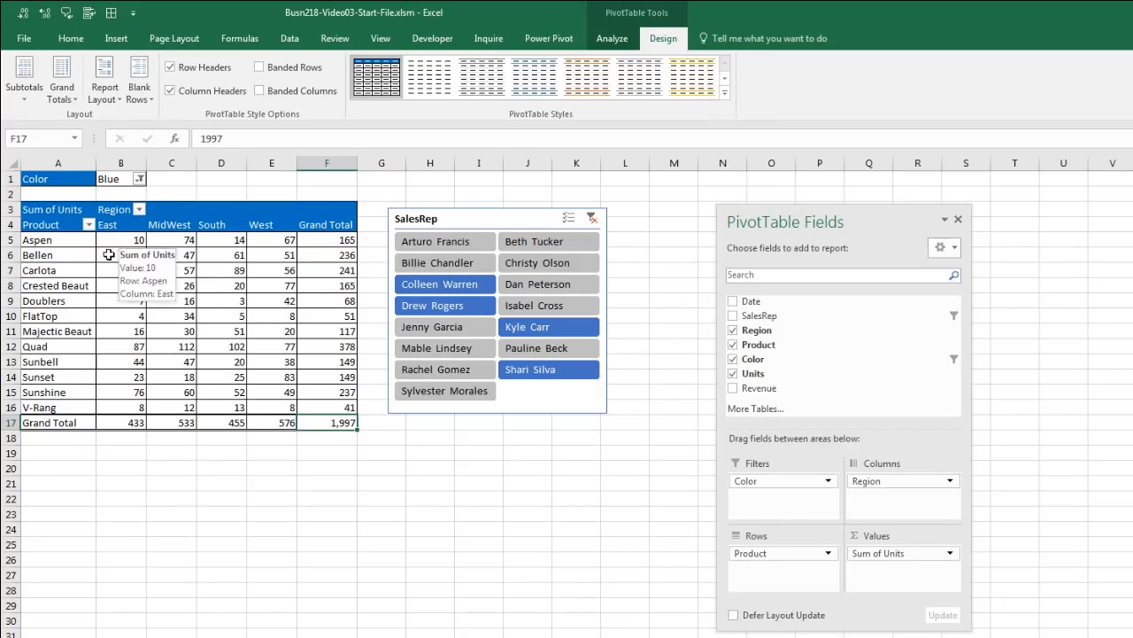
left_click(184, 314)
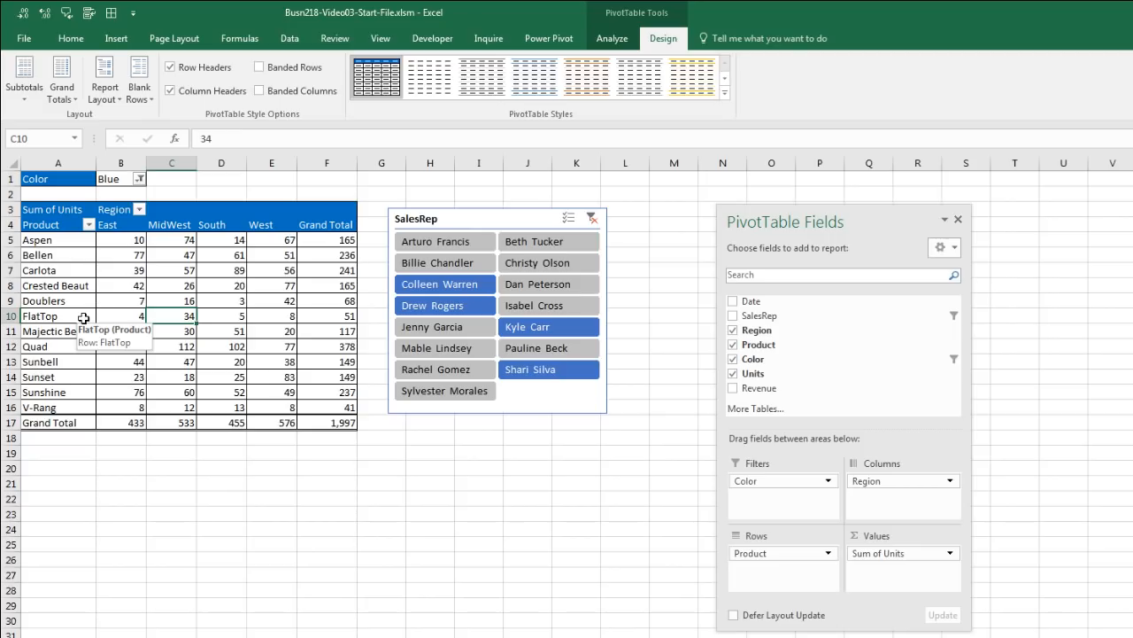
left_click(83, 317)
left_click(168, 225)
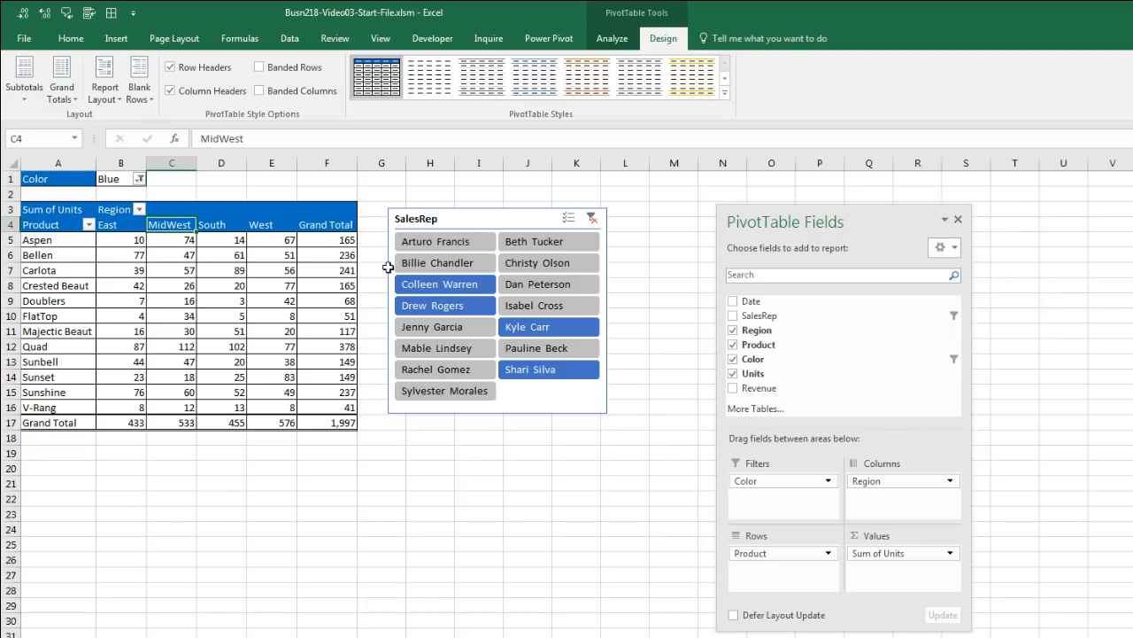
left_click(175, 319)
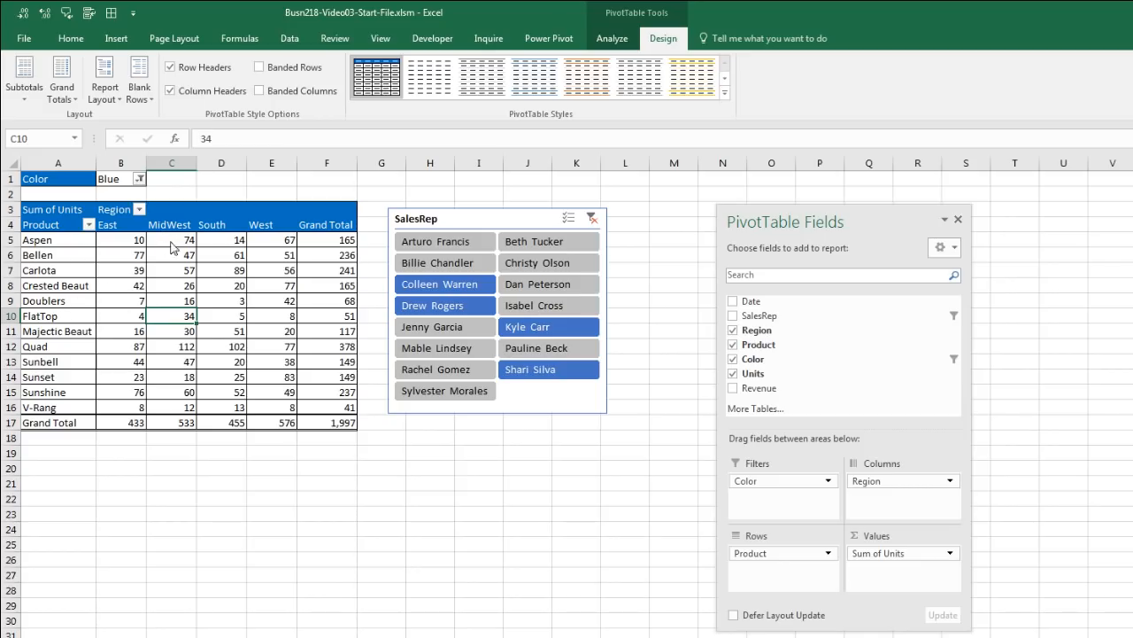
mouse_move(186, 314)
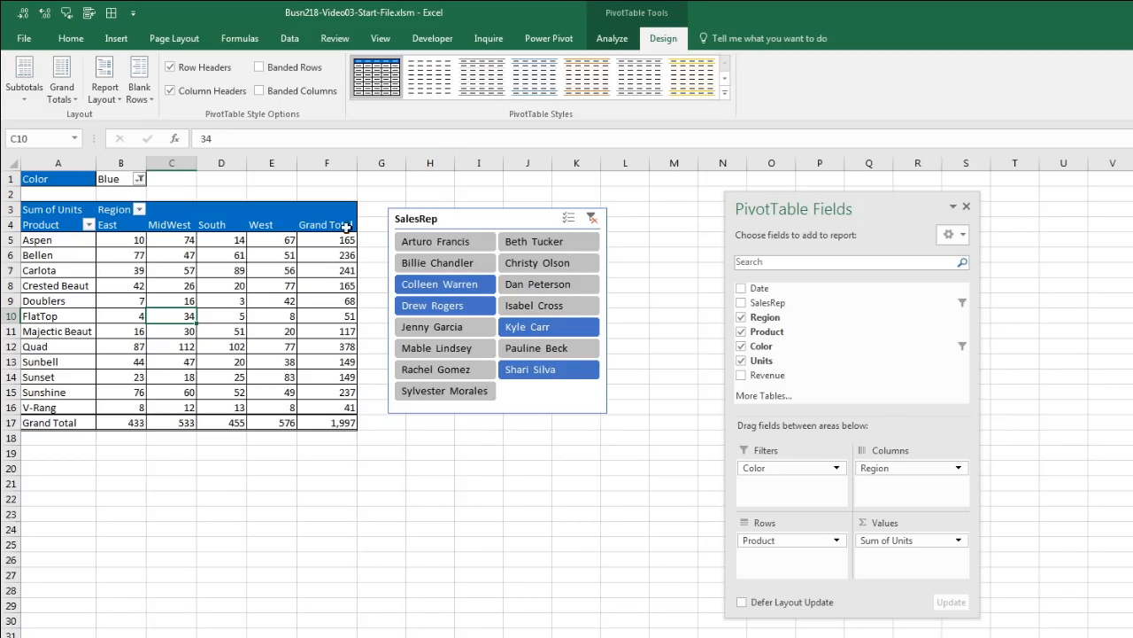
mouse_move(262, 297)
Step: Rename the PivotTable as ProductUnitsReport
left_click(612, 39)
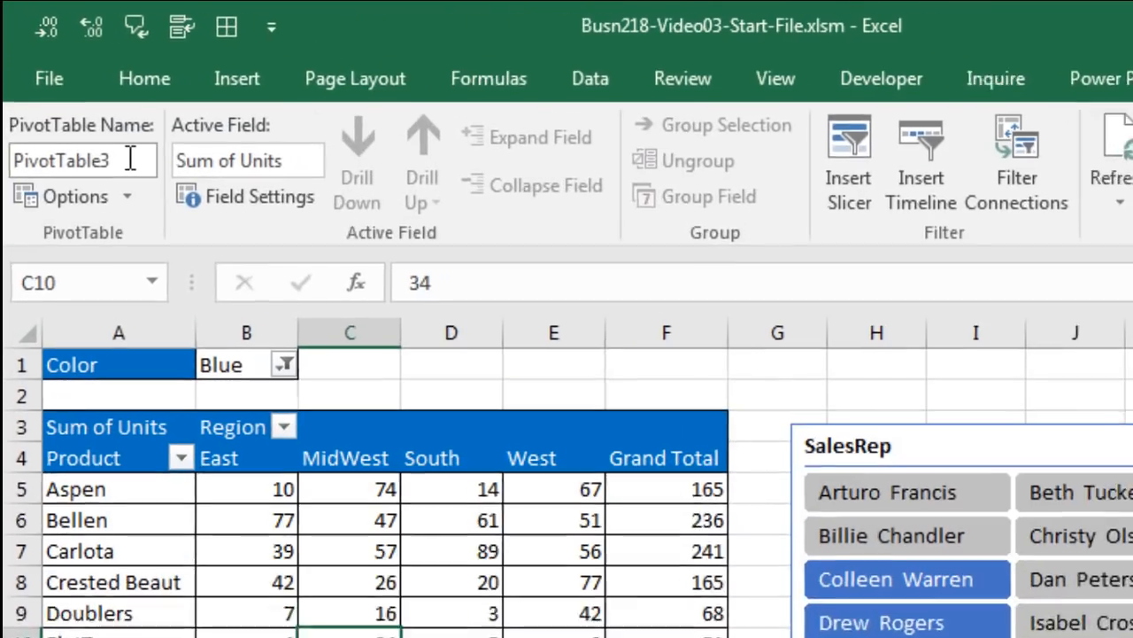
left_click(130, 159)
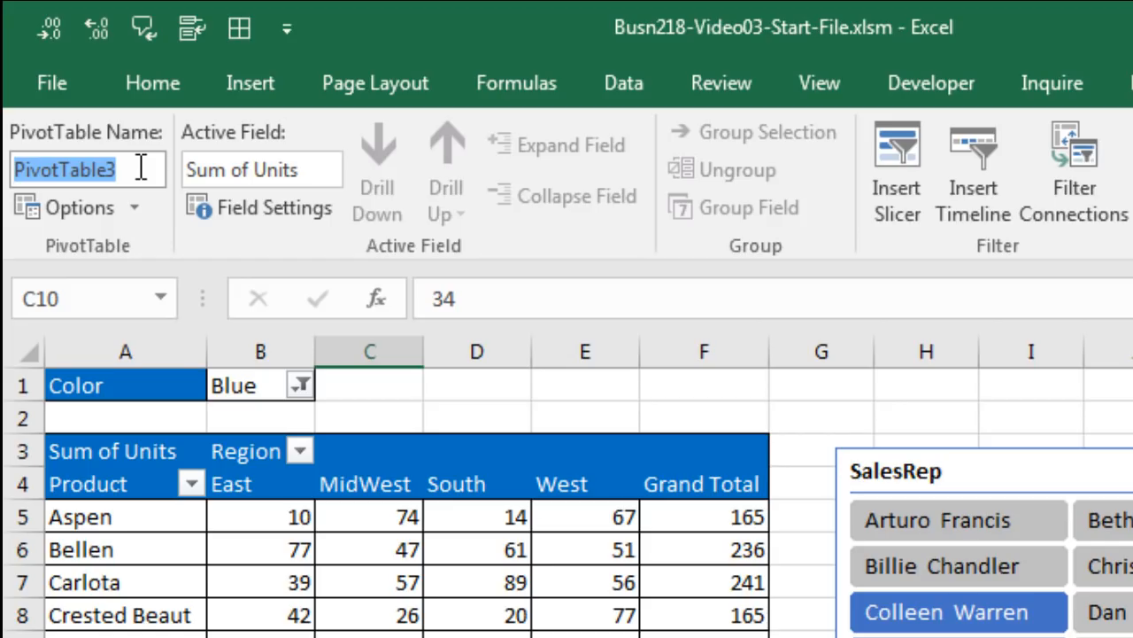
type("ProductUnitsReport")
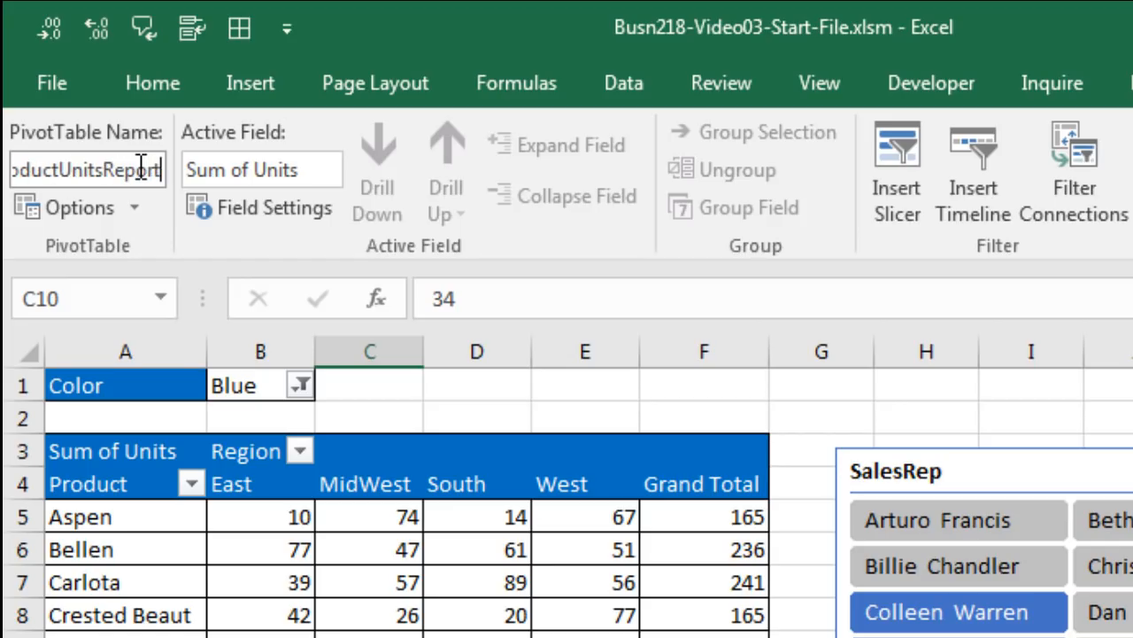
key("Return")
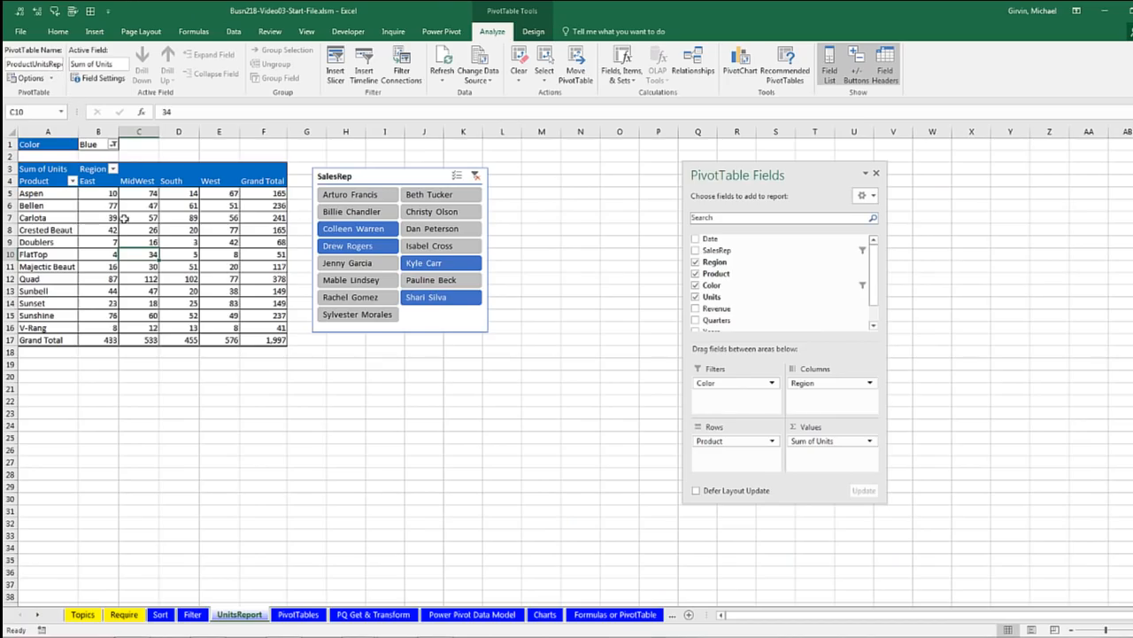
Step: Create a PivotTable on a new worksheet from the sales data on the PivotTables sheet and move the field pane nearer to it
left_click(298, 614)
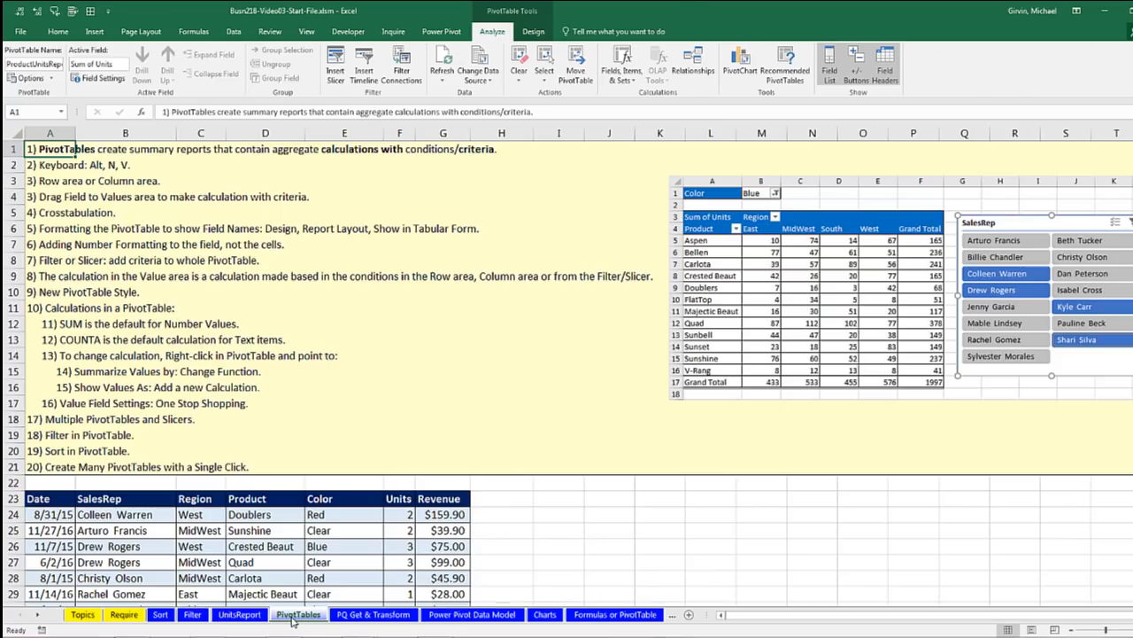
left_click_drag(759, 619, 1000, 624)
left_click(1129, 614)
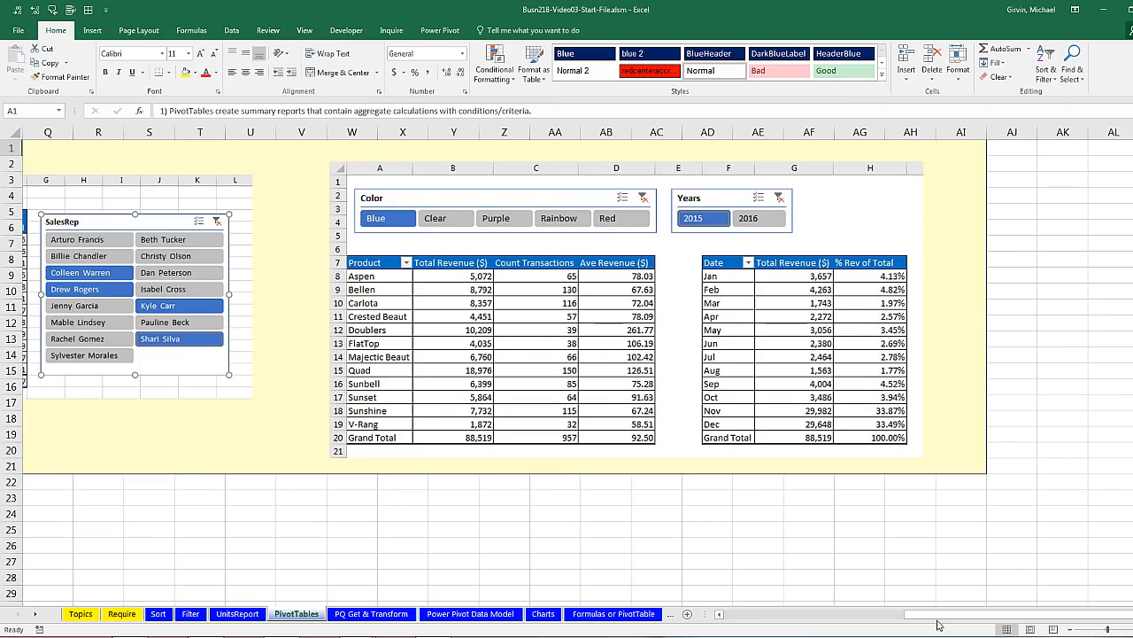
left_click_drag(937, 617, 725, 617)
scroll(311, 467, "down", 7)
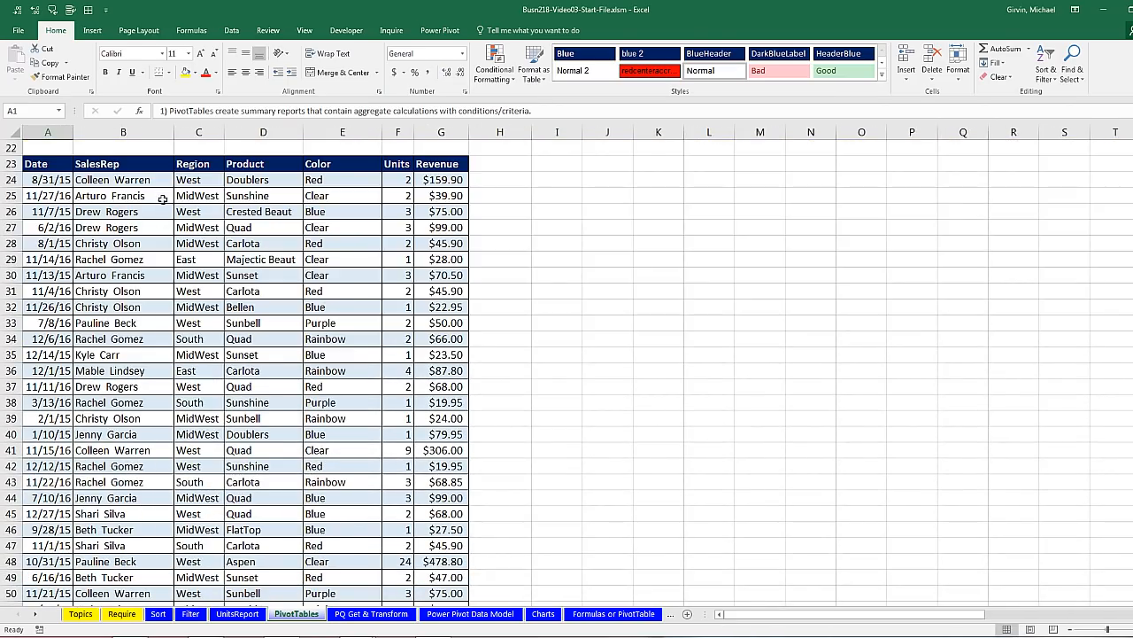
left_click(196, 195)
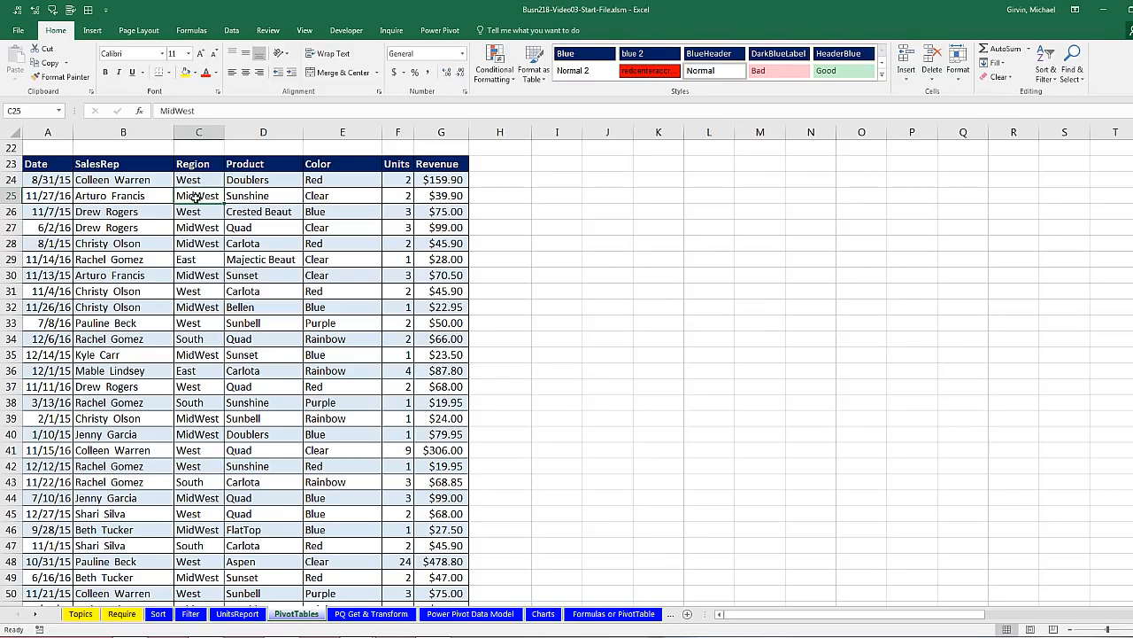
key("alt")
key("n")
key("v")
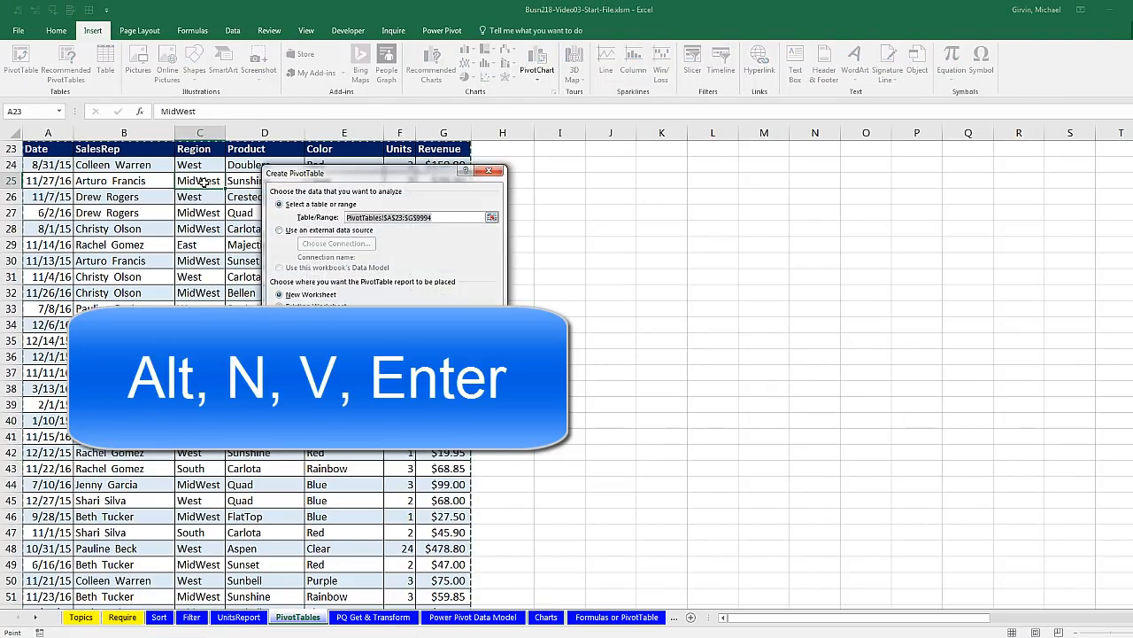
key("Return")
left_click_drag(743, 178, 453, 168)
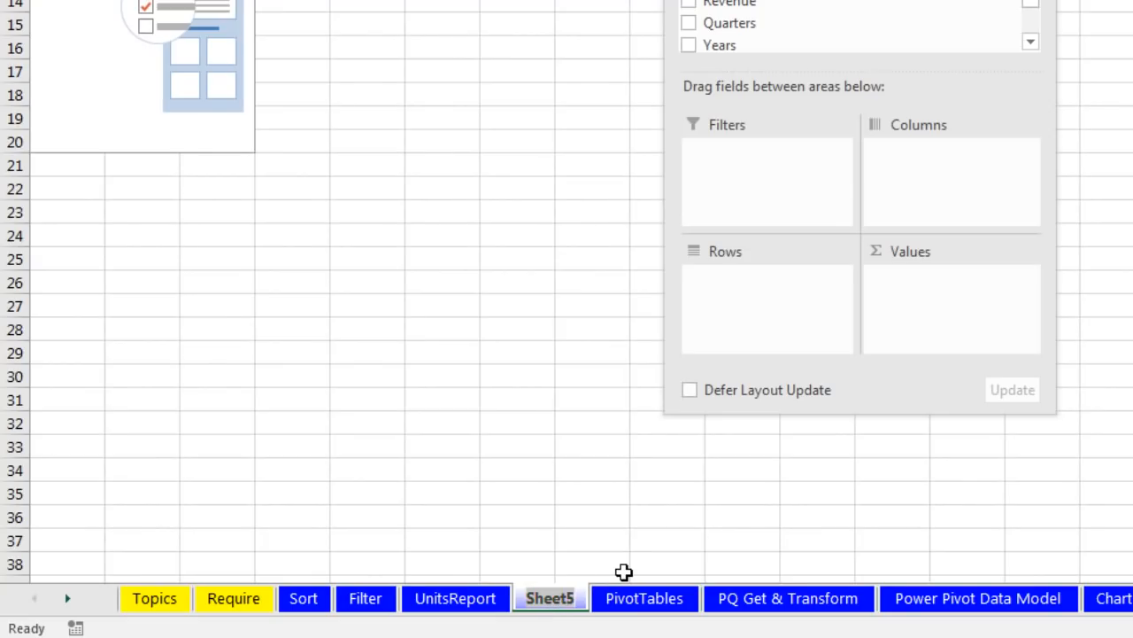
Step: Rename the new worksheet as Product and Month Report and build its PivotTable with Product in the rows and Revenue in the values
type("Product and Month Report")
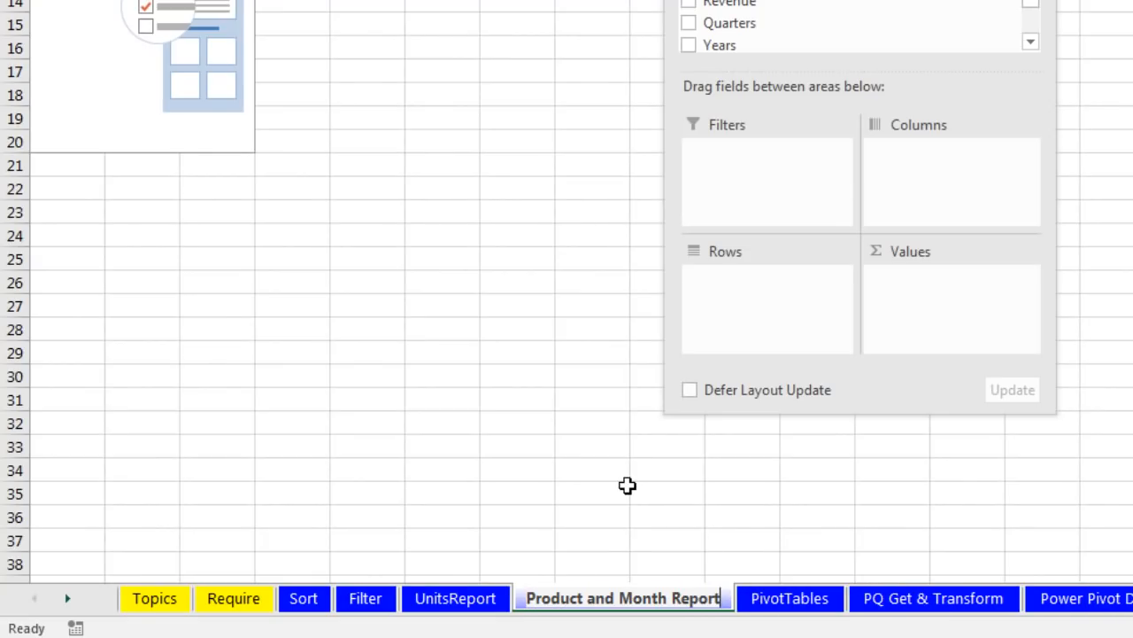
key("Return")
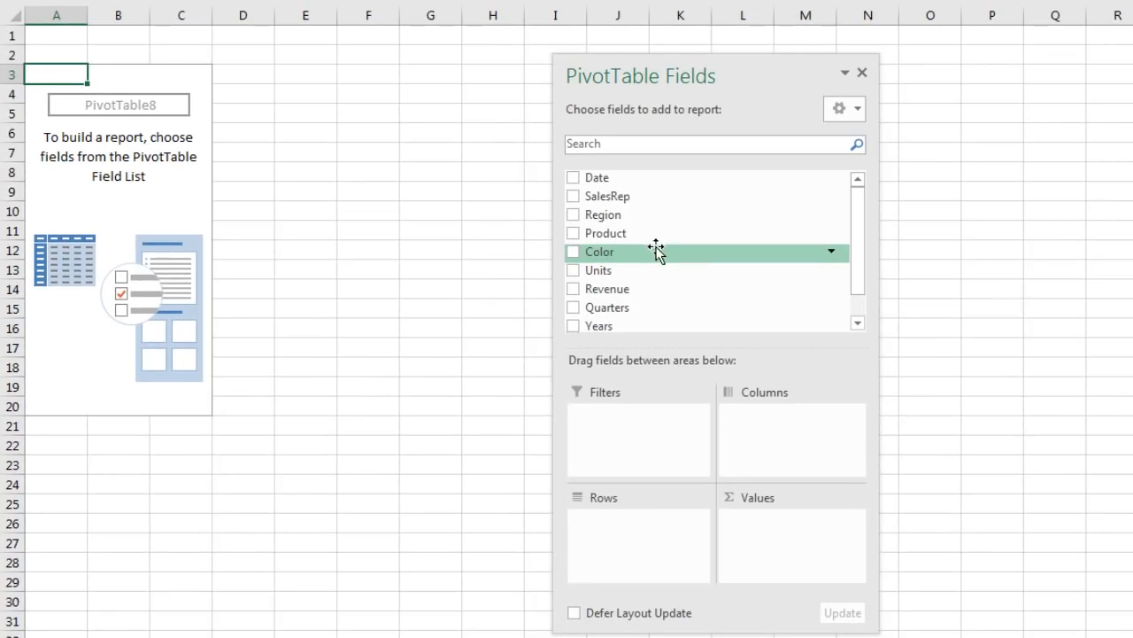
left_click_drag(603, 233, 653, 531)
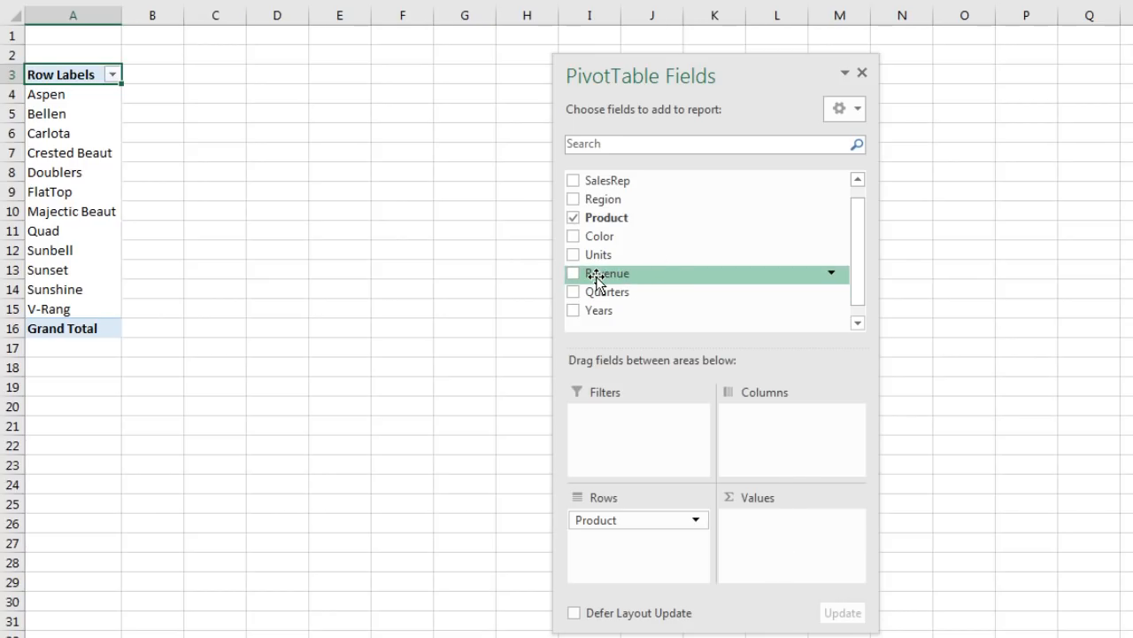
left_click_drag(594, 276, 763, 523)
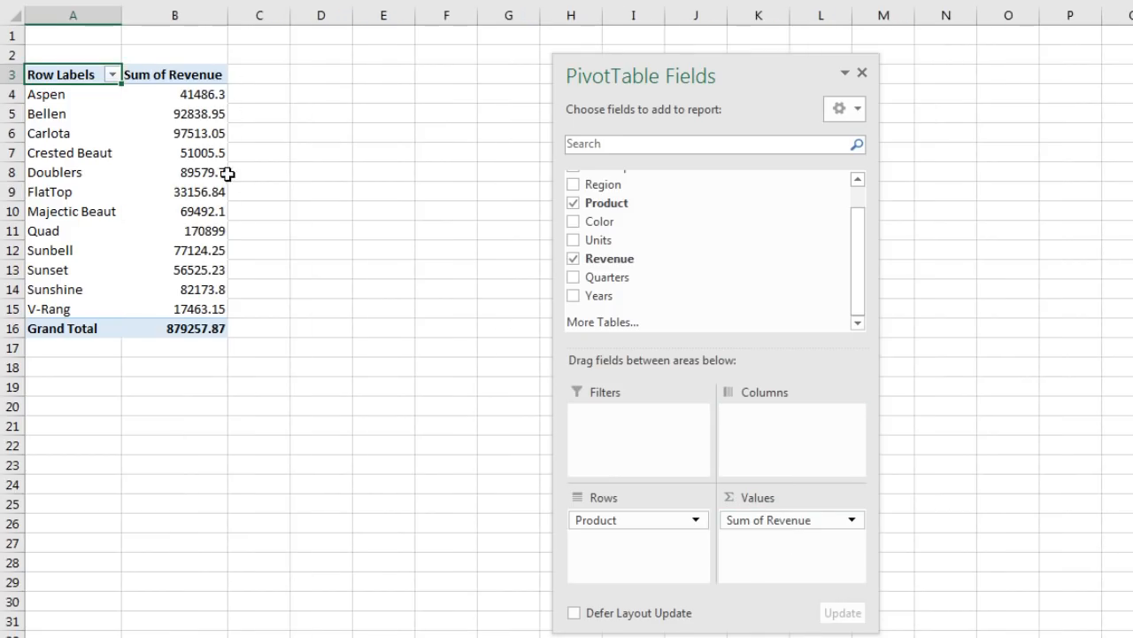
Step: Set the revenue field's number format to Number with a thousands separator and 0 decimal places
mouse_move(227, 293)
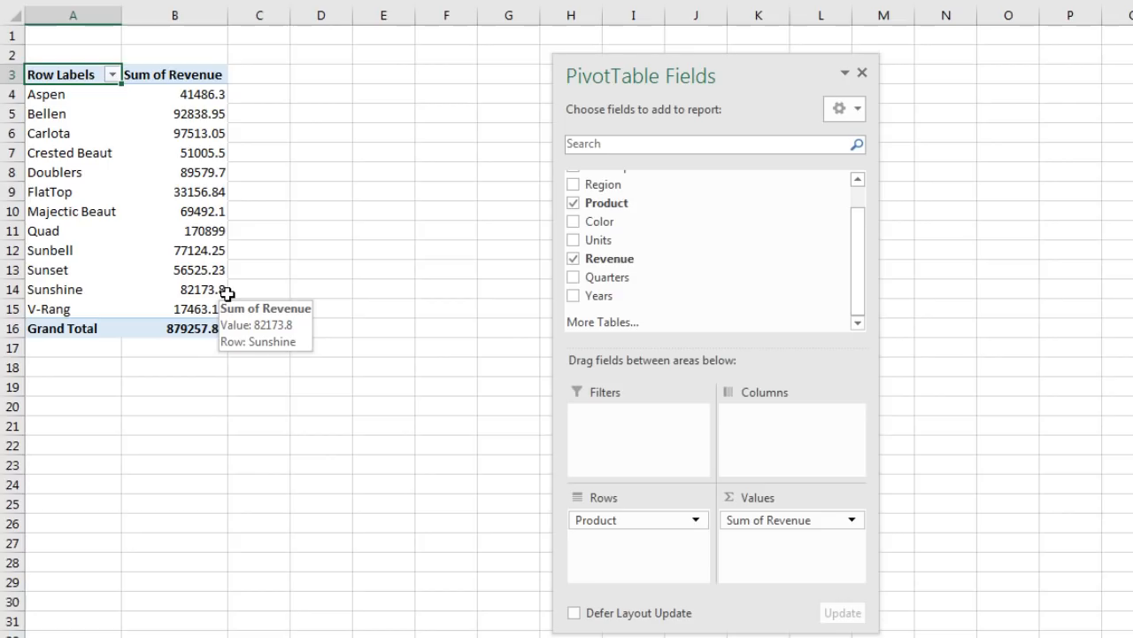
left_click(169, 100)
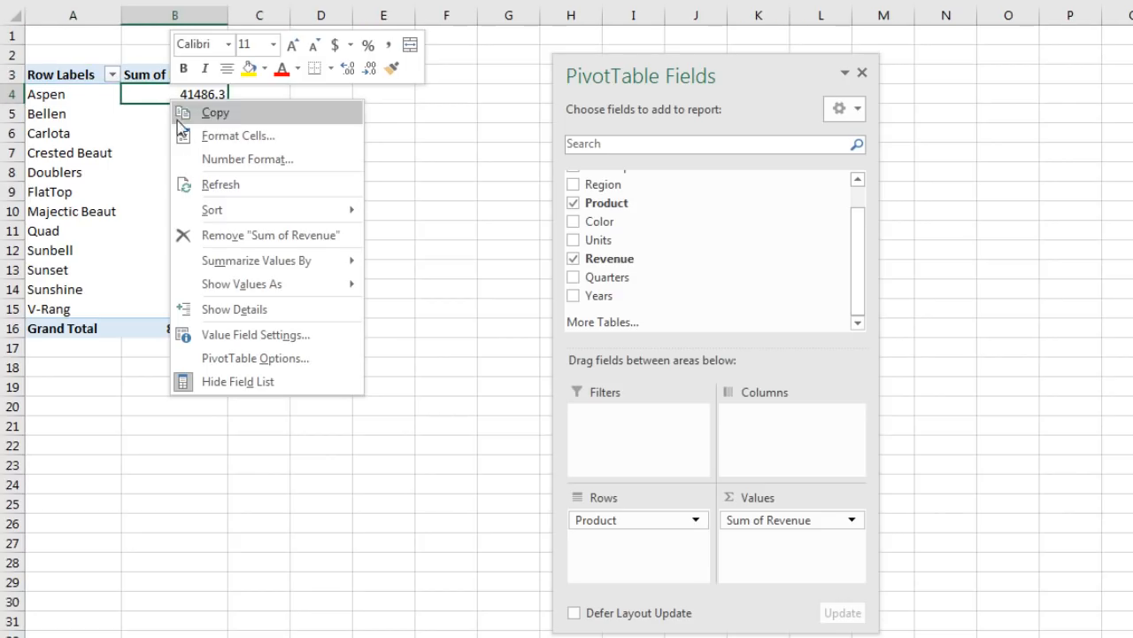
left_click(197, 163)
left_click_drag(155, 0, 400, 42)
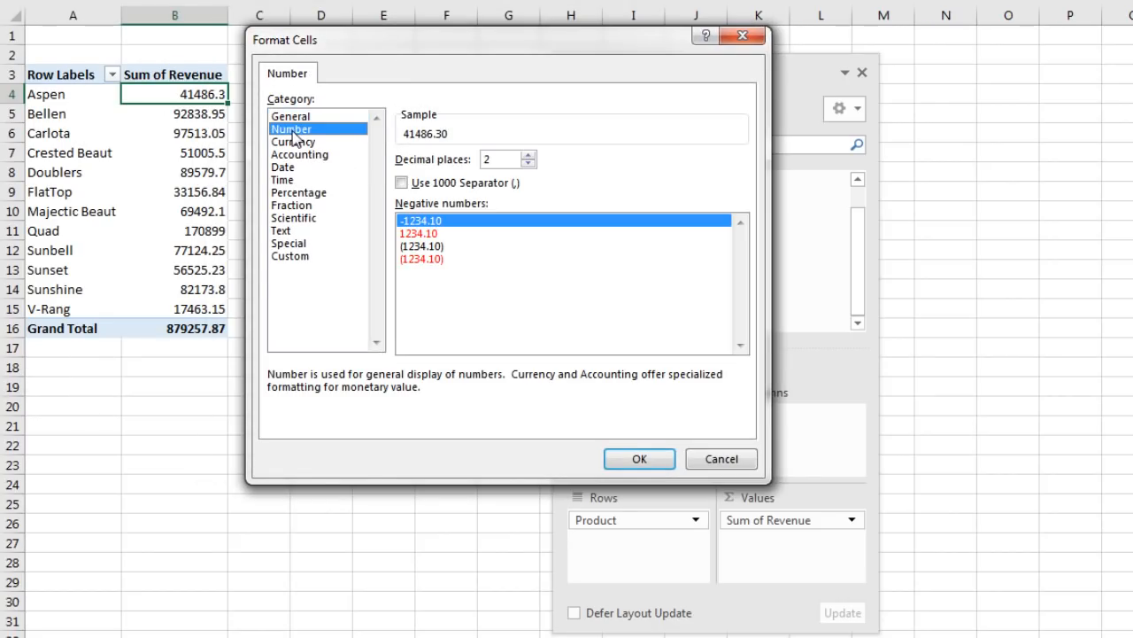
left_click(402, 186)
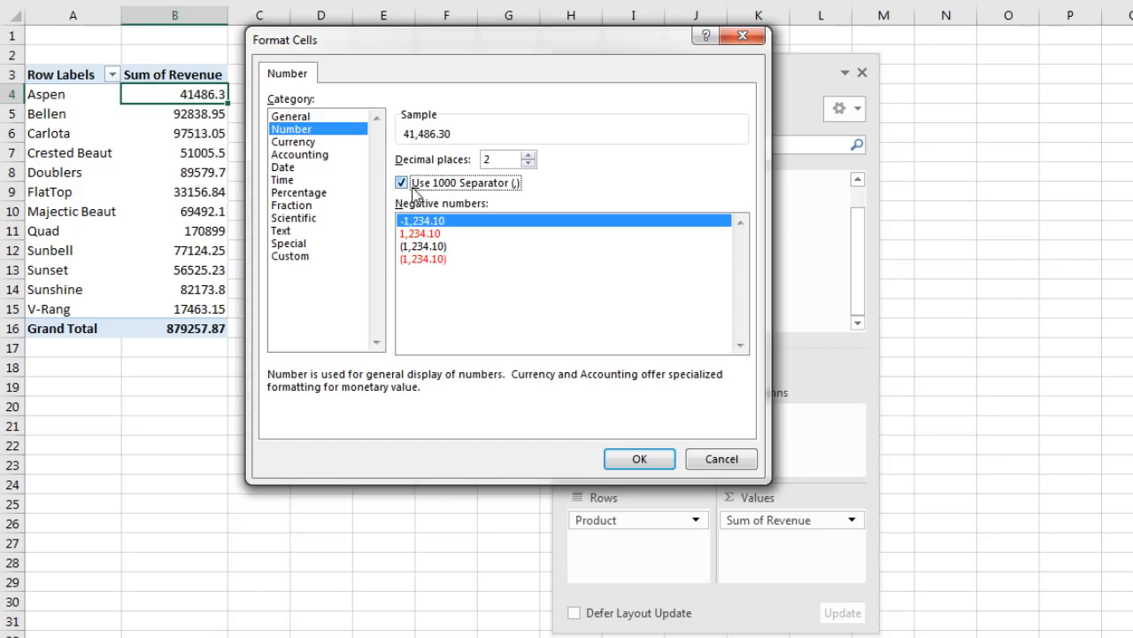
left_click(529, 164)
left_click(528, 163)
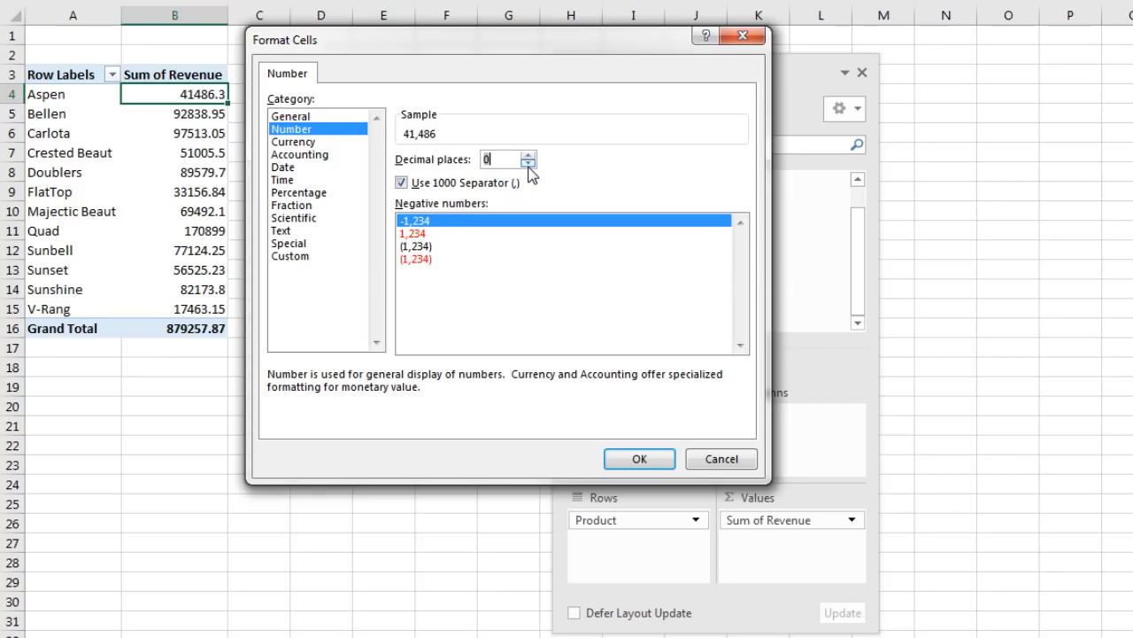
left_click(634, 459)
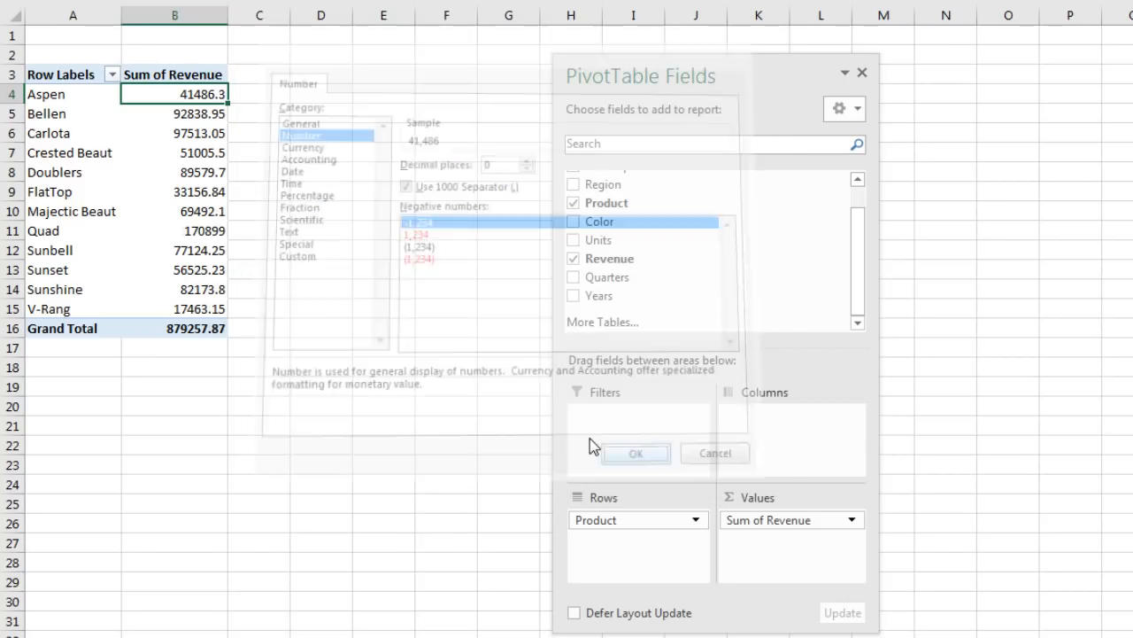
Step: Rename the revenue column heading as Total Revenue ($) and widen column B to fit it
left_click(183, 74)
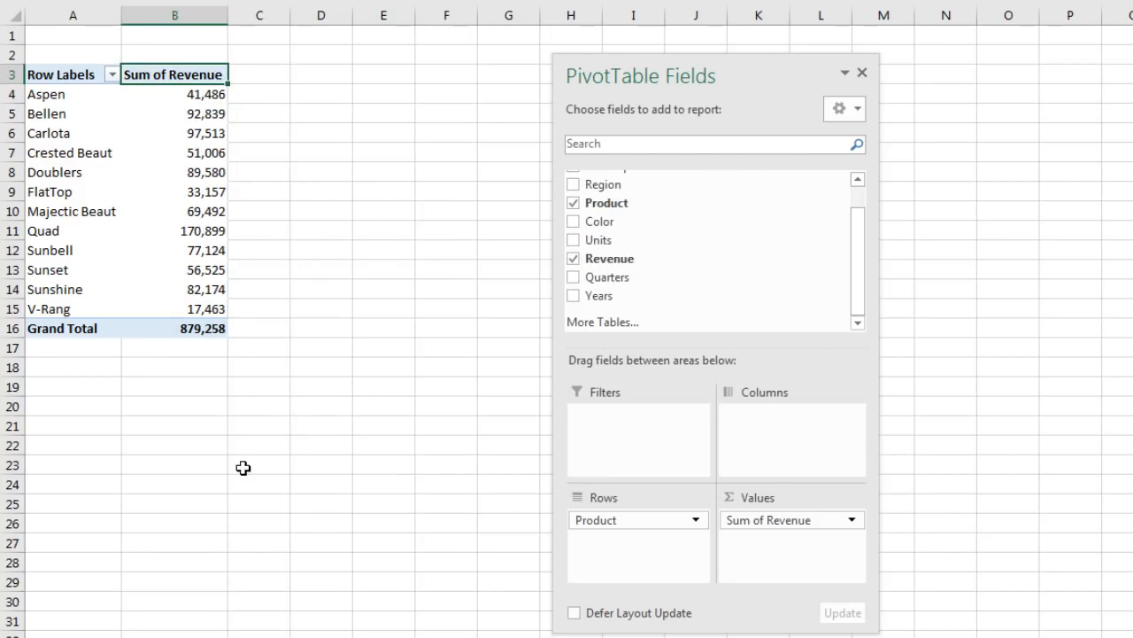
type("Total Revenu")
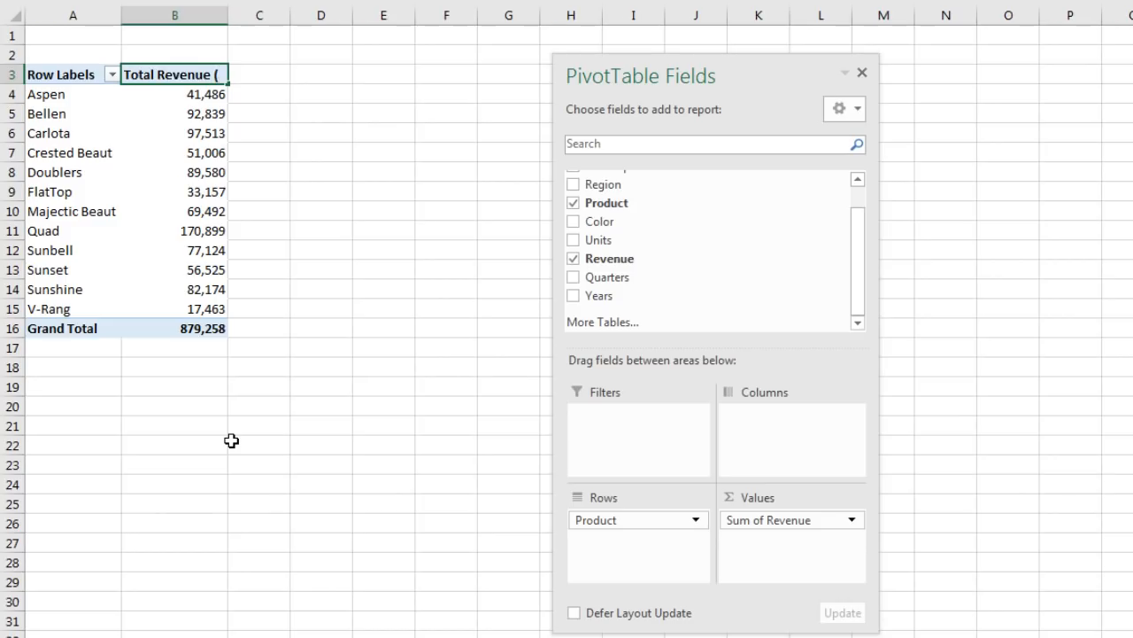
type("e ($)")
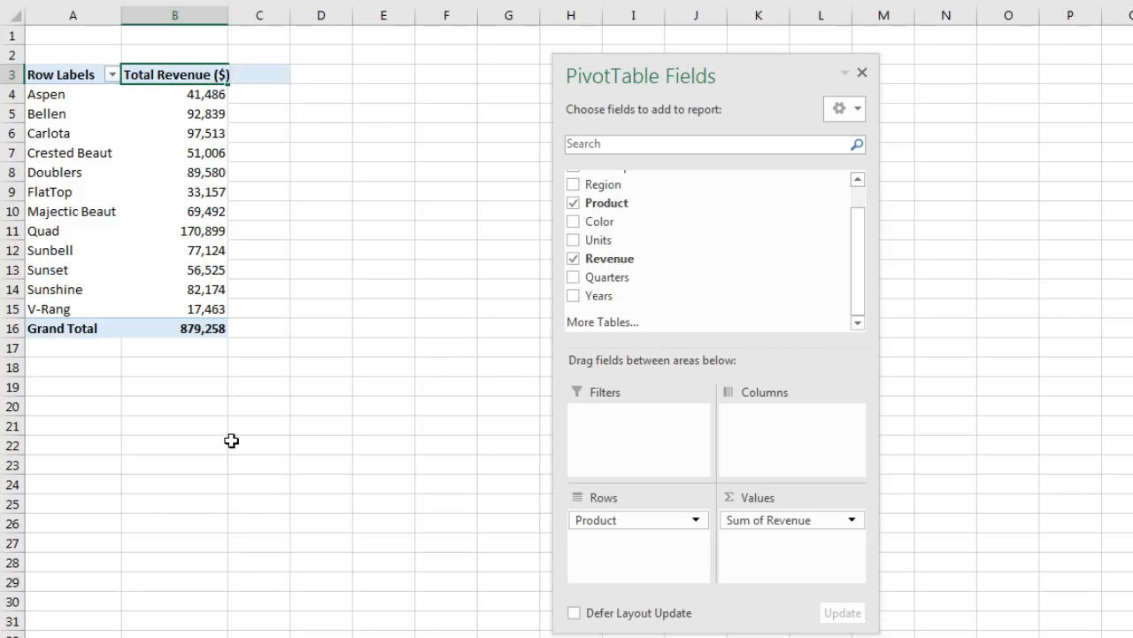
key("Return")
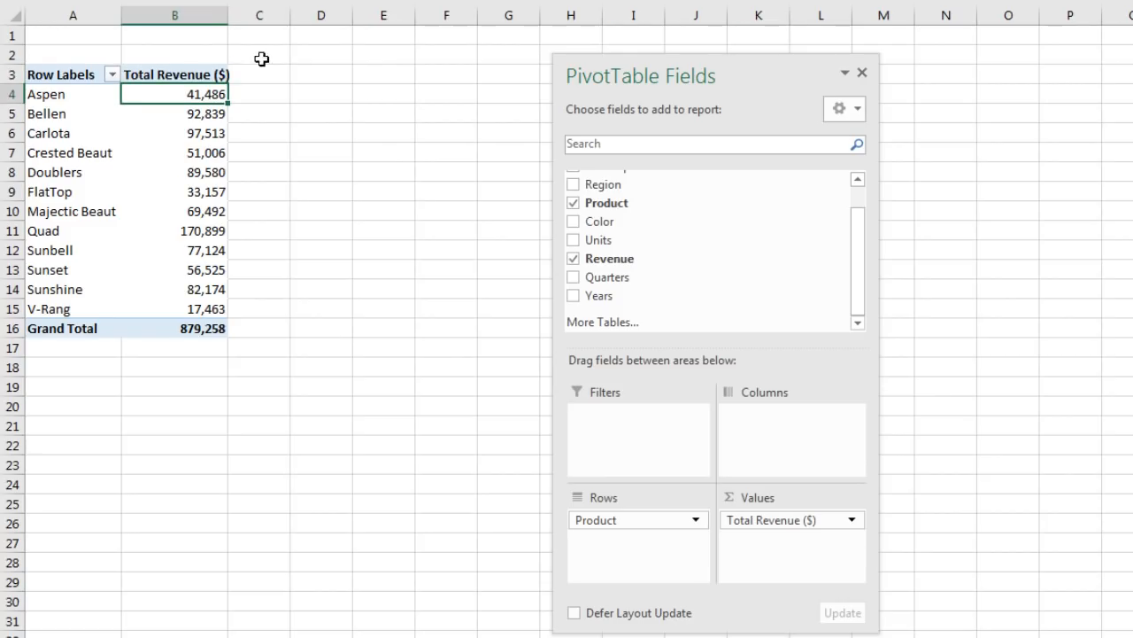
left_click_drag(228, 21, 241, 19)
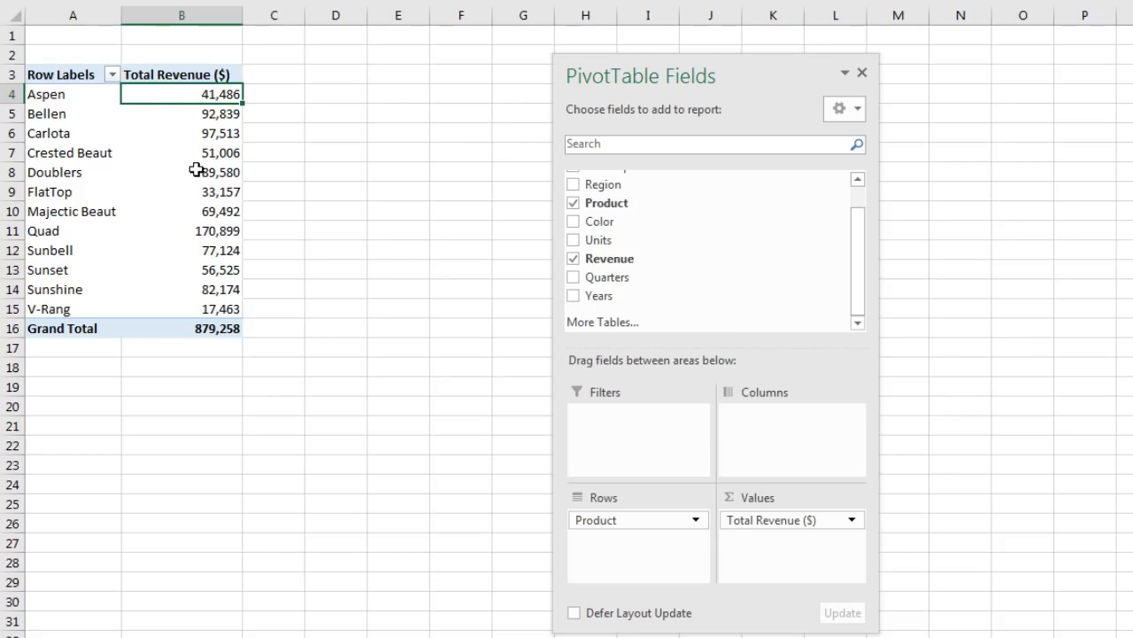
Step: Turn off autofitting of column widths on update for the PivotTable and name it ProductCalculations
right_click(187, 96)
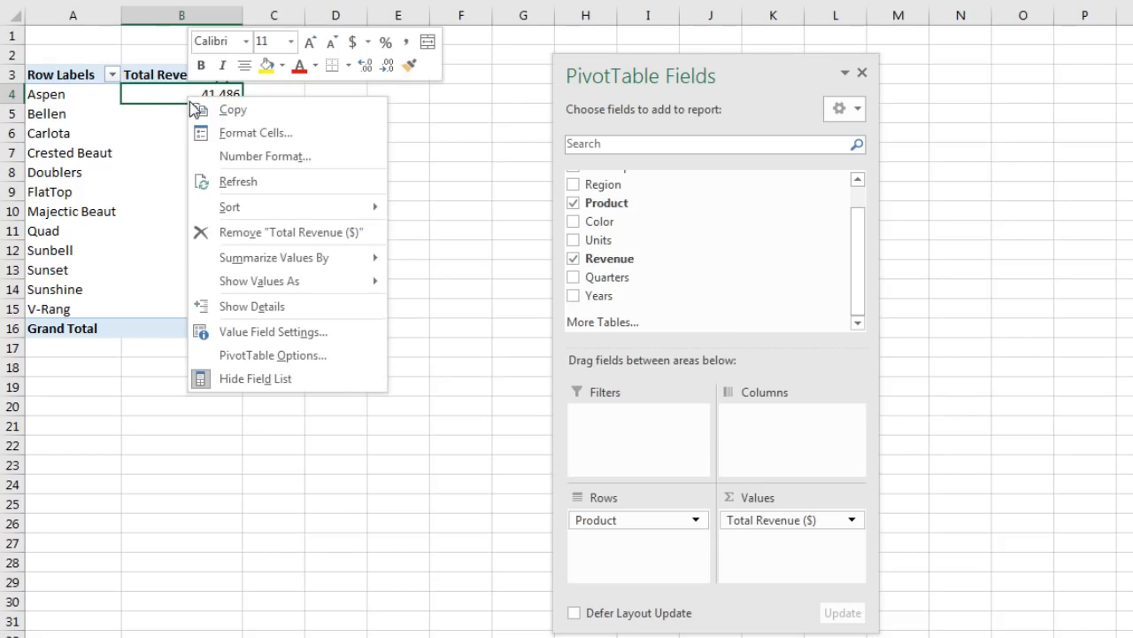
left_click(276, 355)
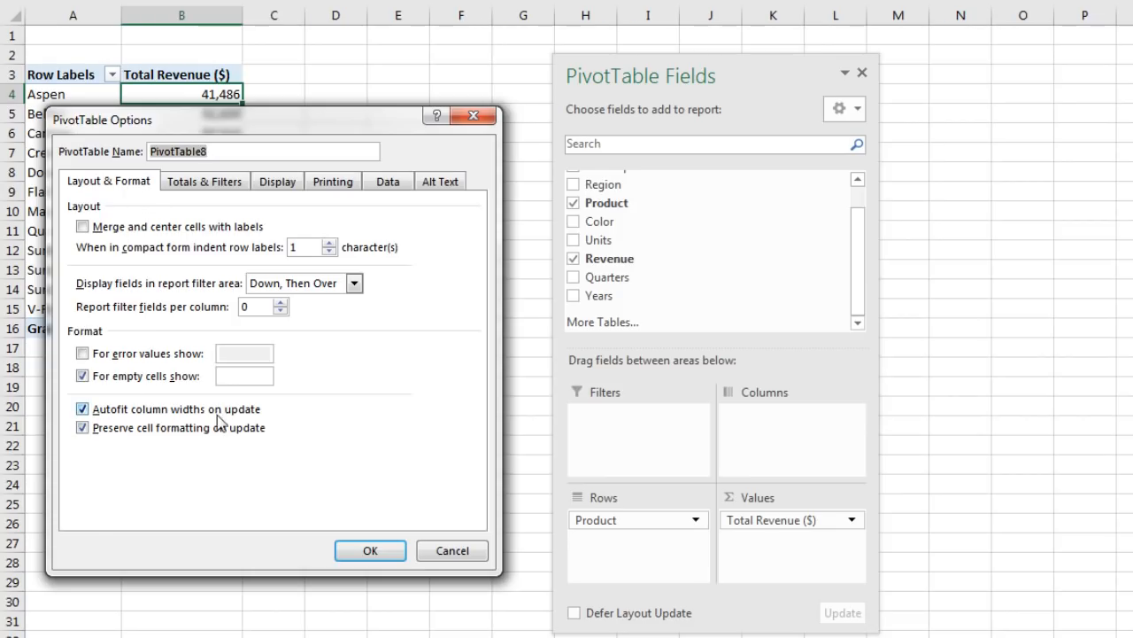
left_click(82, 409)
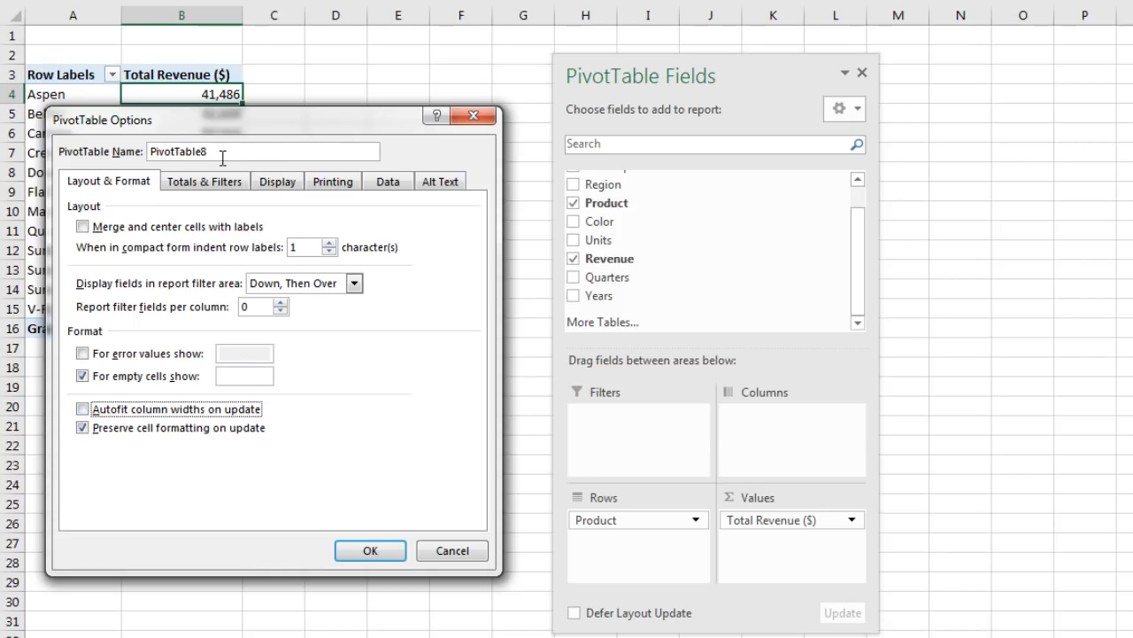
left_click_drag(249, 155, 117, 143)
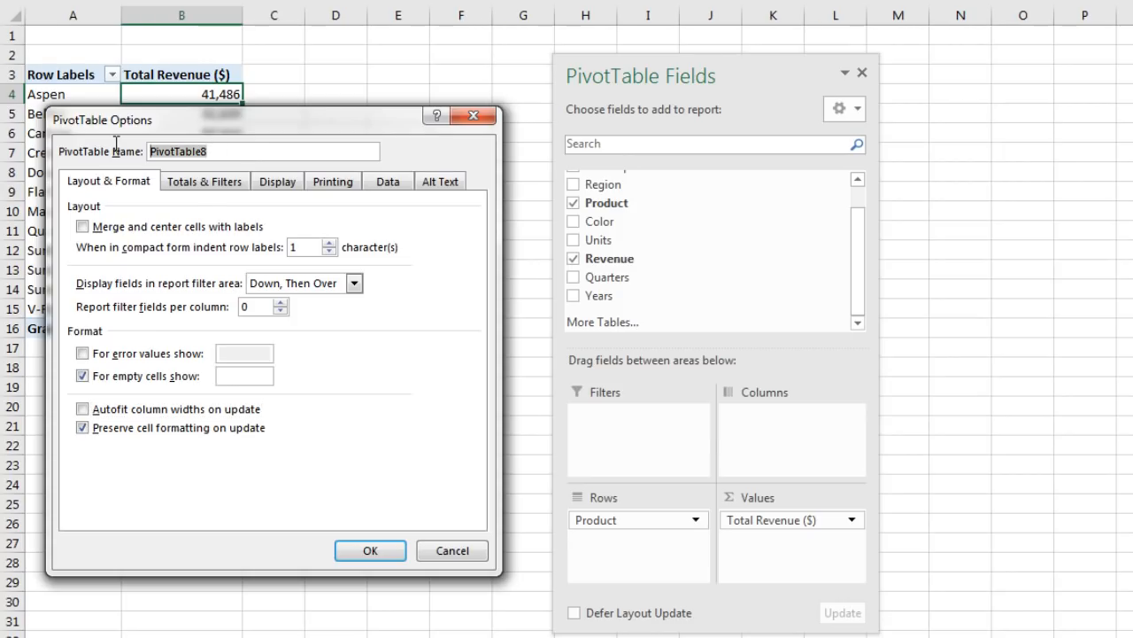
type("ProductCalculations")
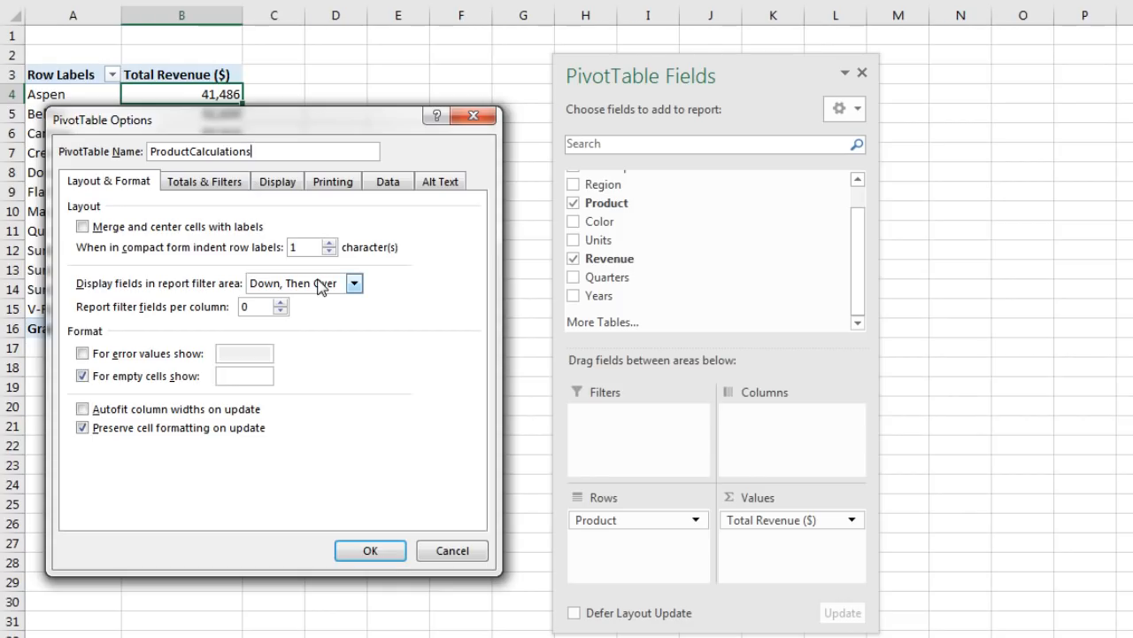
key("Return")
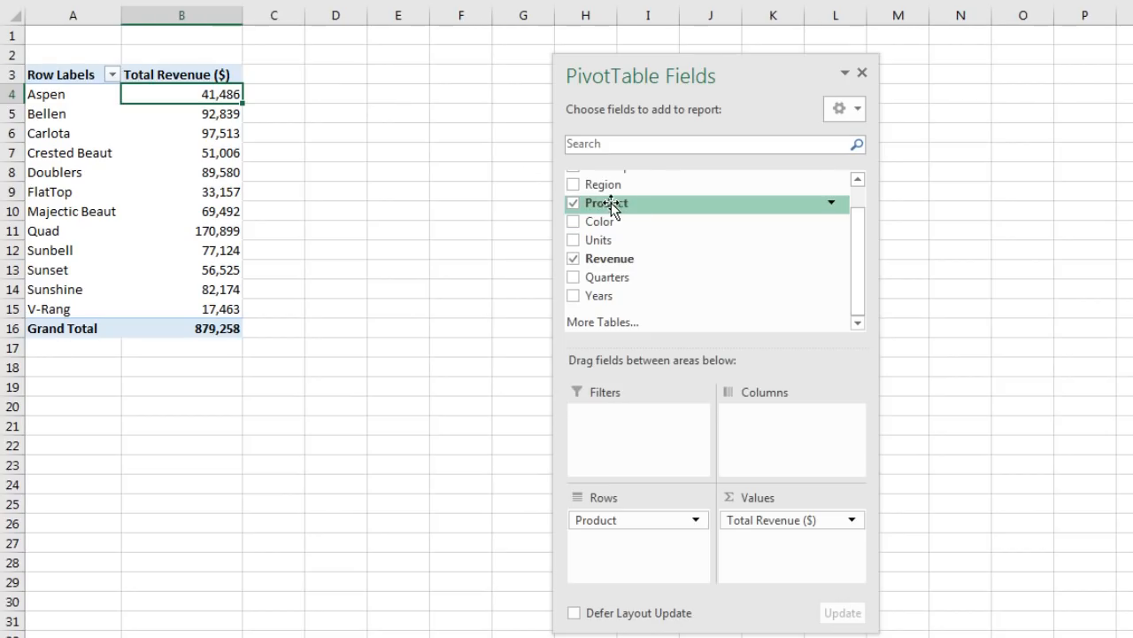
Step: Add the Product field to the PivotTable's values as a count and widen column C to fit its heading
left_click_drag(604, 202, 775, 538)
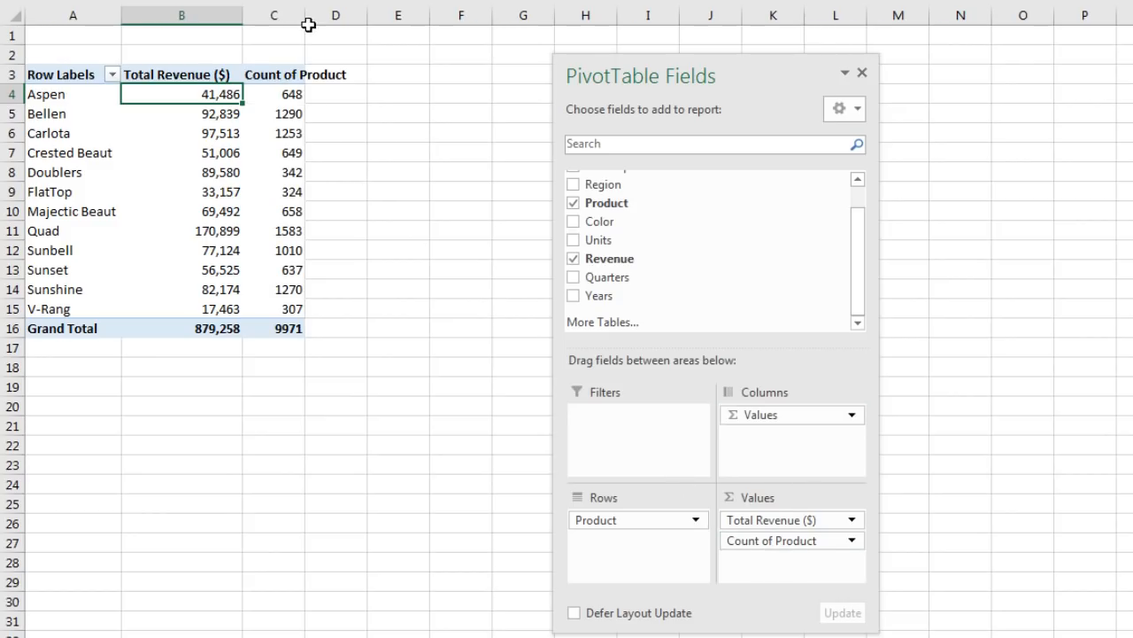
mouse_move(294, 133)
mouse_move(83, 99)
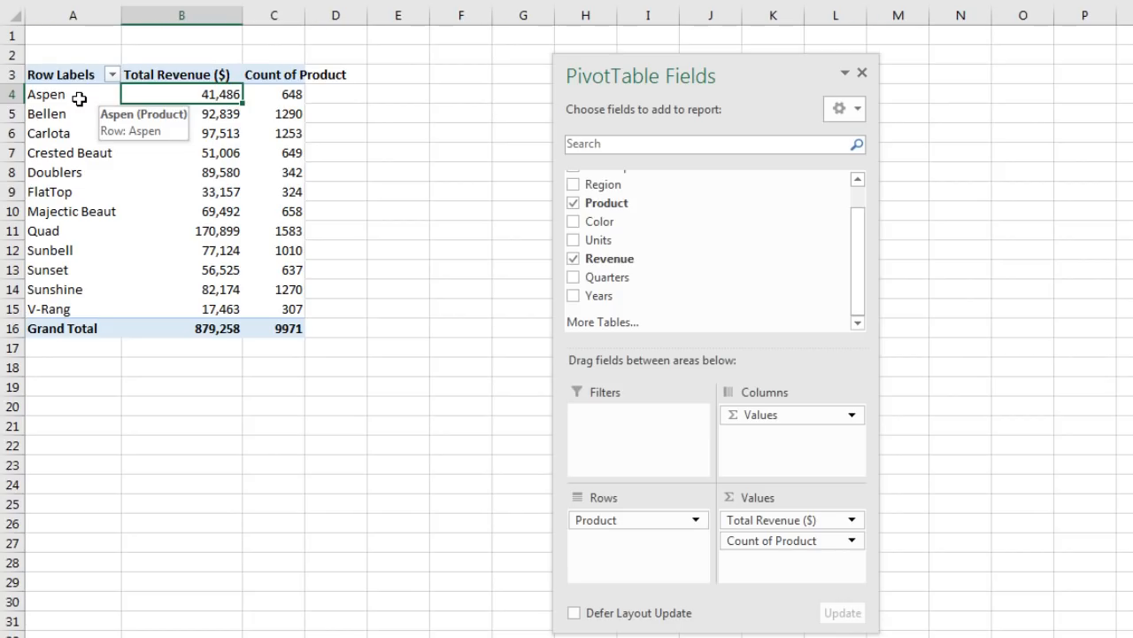
left_click_drag(308, 20, 363, 20)
Step: Rename the product count column heading as Count Transactions
left_click(321, 78)
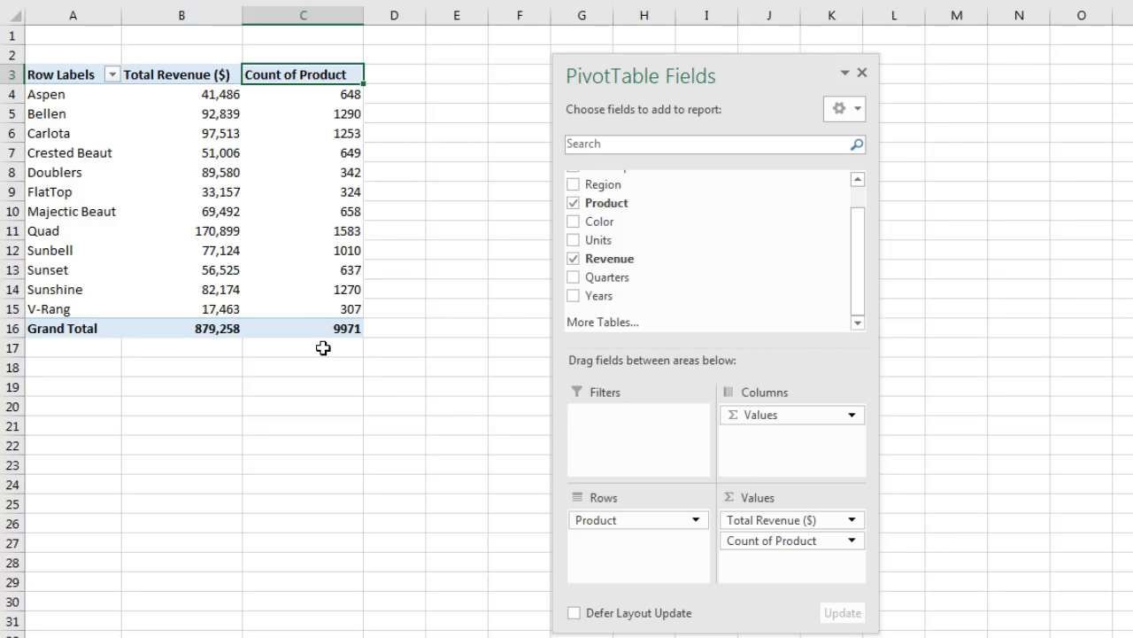
type("Count Transaction")
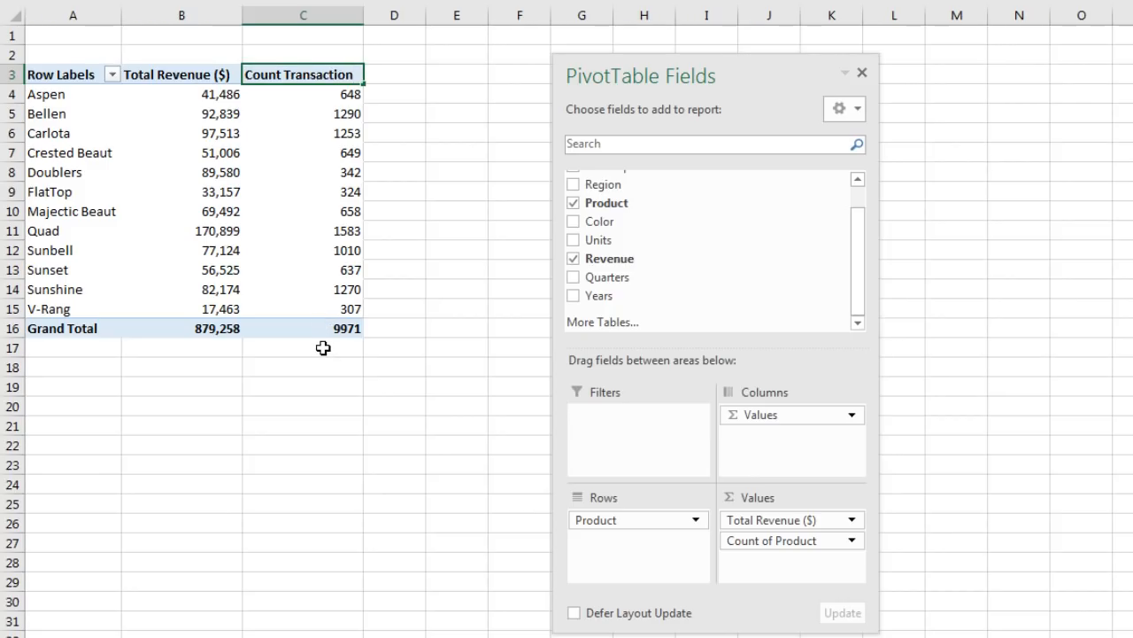
key("Return")
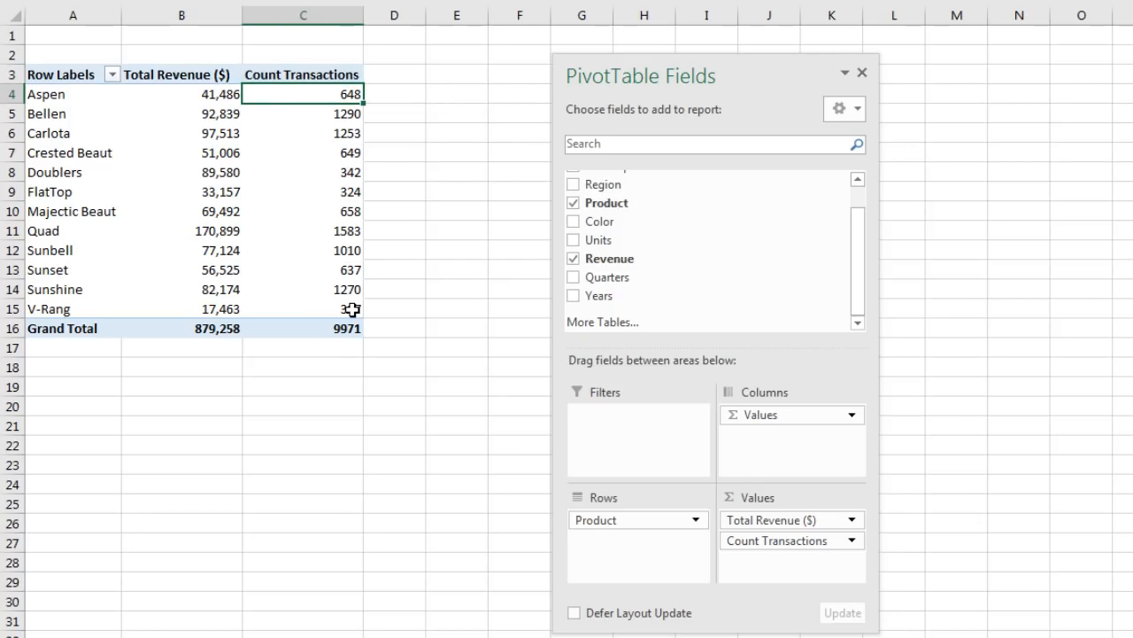
Step: Add the Revenue field to the PivotTable's values a second time and summarize it by Average
mouse_move(353, 309)
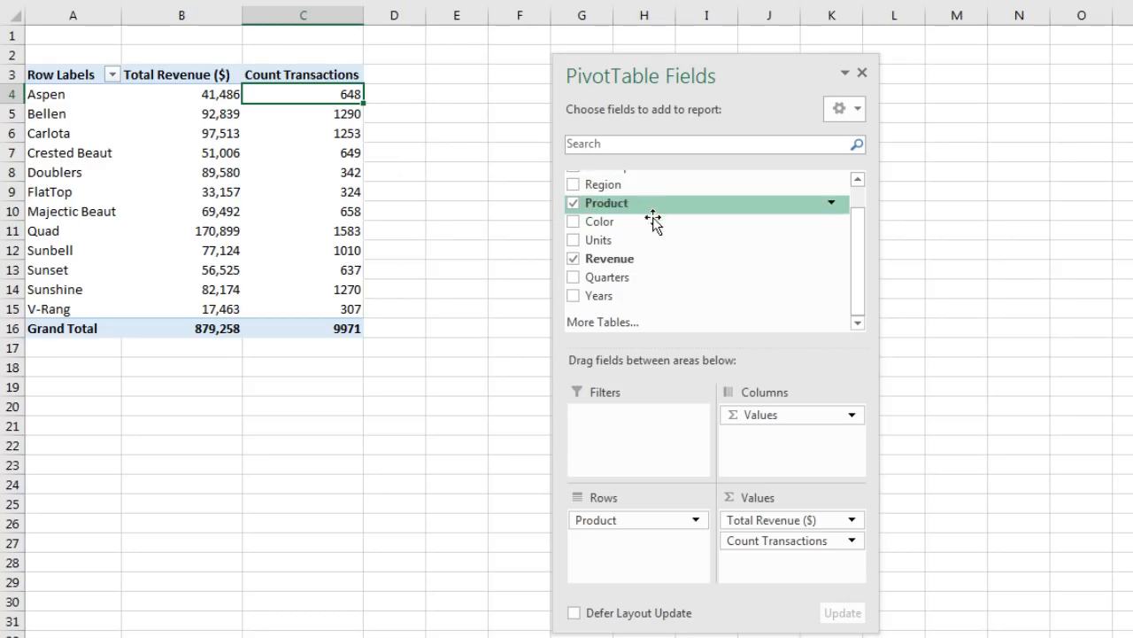
left_click_drag(597, 264, 771, 565)
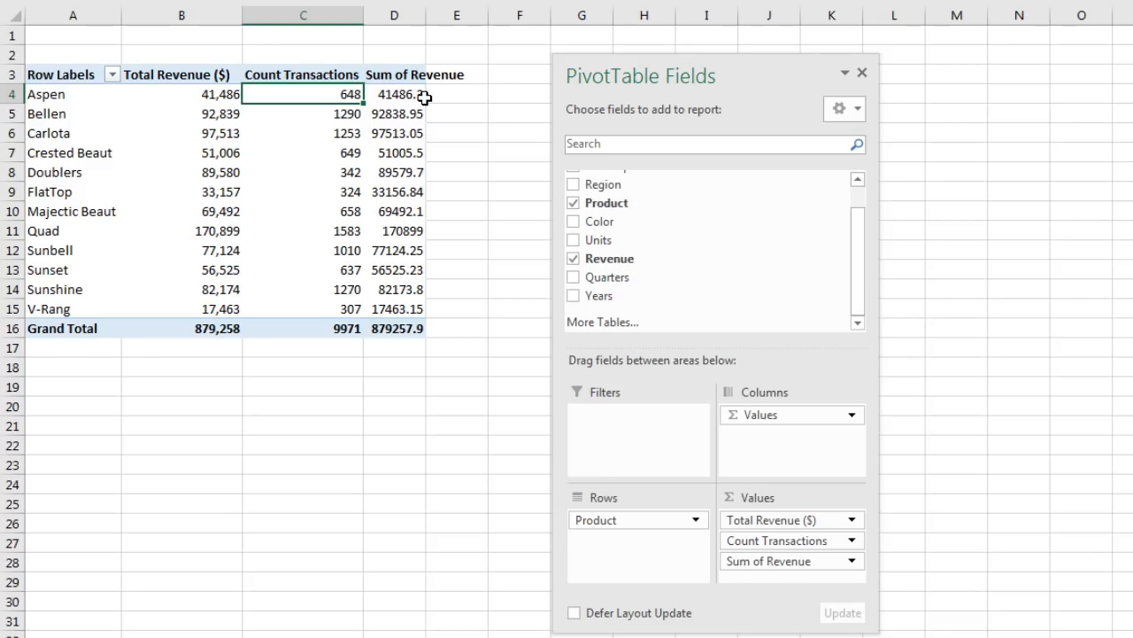
mouse_move(426, 98)
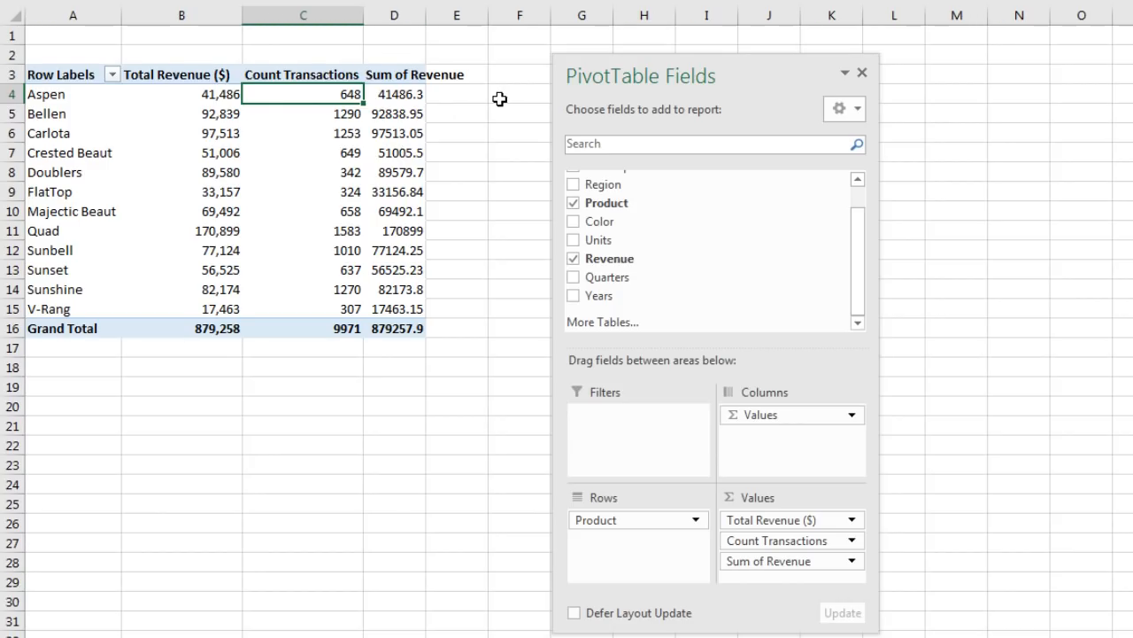
right_click(402, 94)
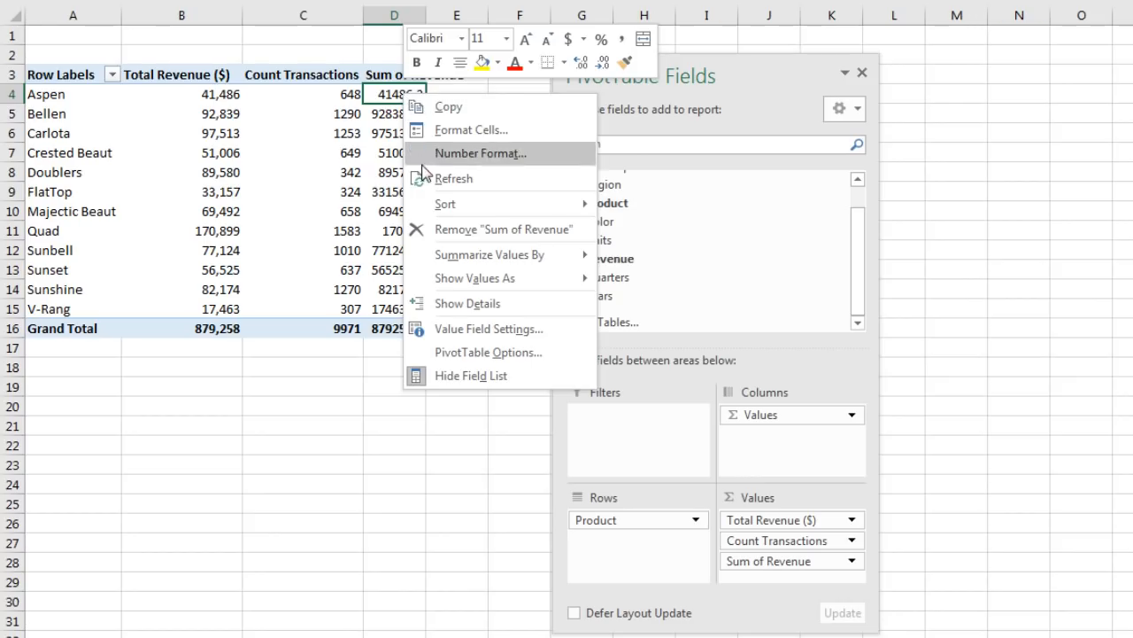
left_click(478, 333)
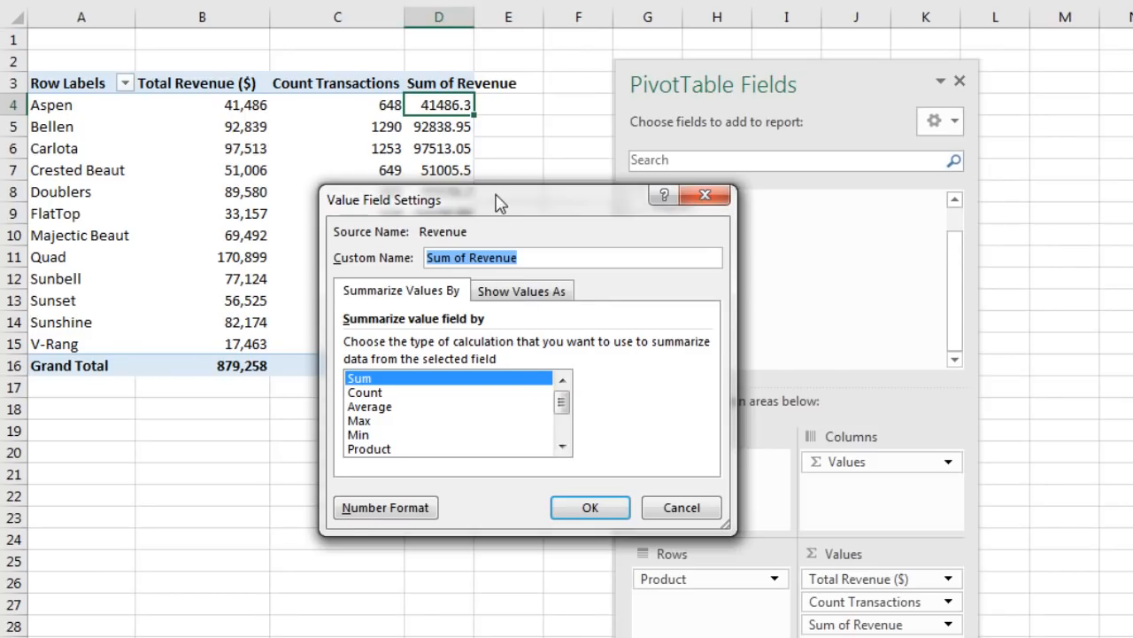
left_click_drag(498, 203, 667, 141)
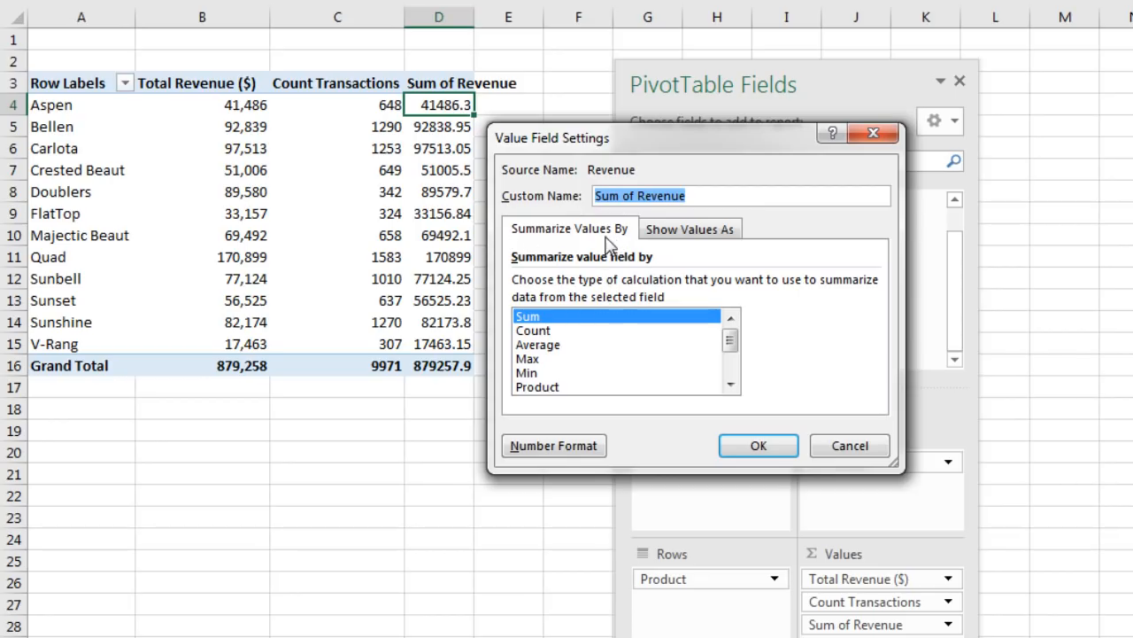
mouse_move(730, 343)
left_mouse_down()
mouse_move(733, 381)
mouse_move(731, 326)
left_mouse_up()
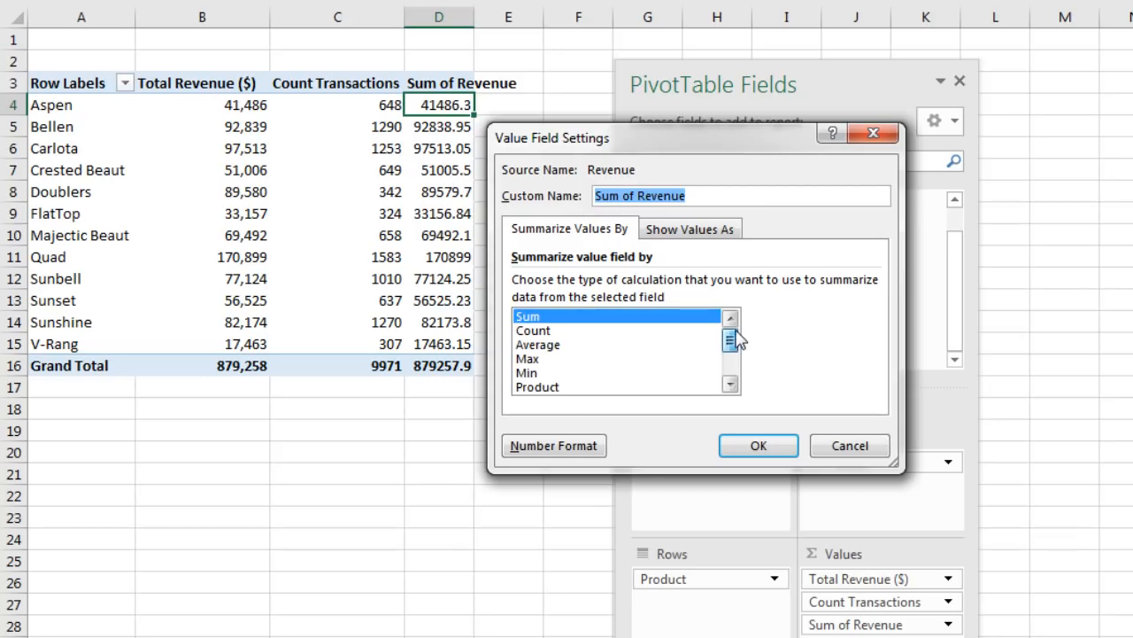
left_click(543, 347)
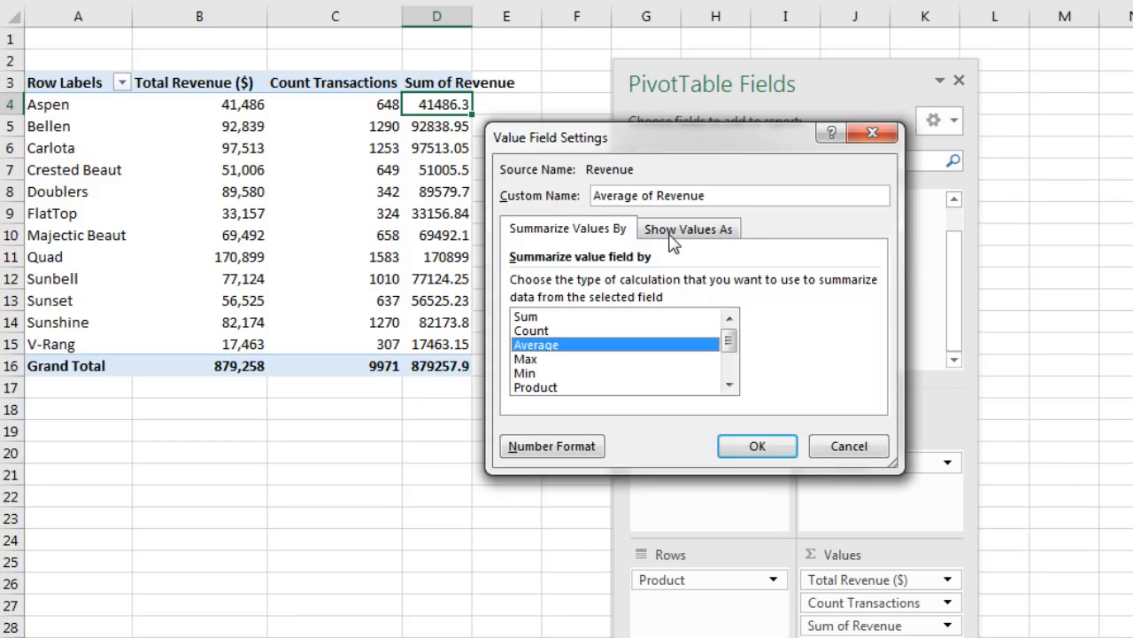
left_click(673, 232)
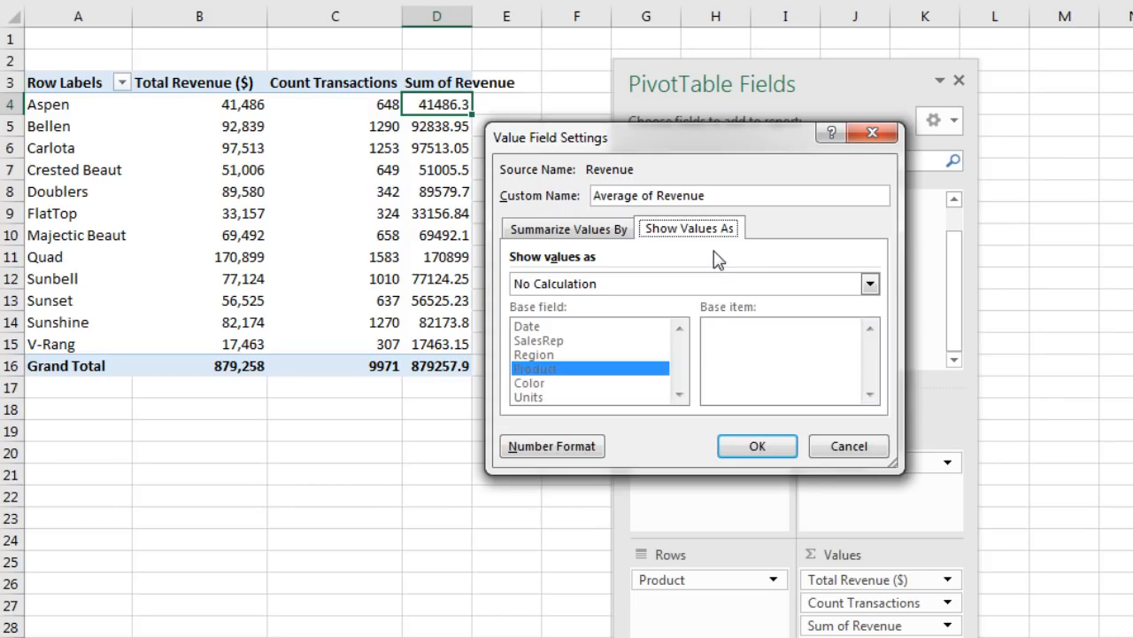
left_click(568, 232)
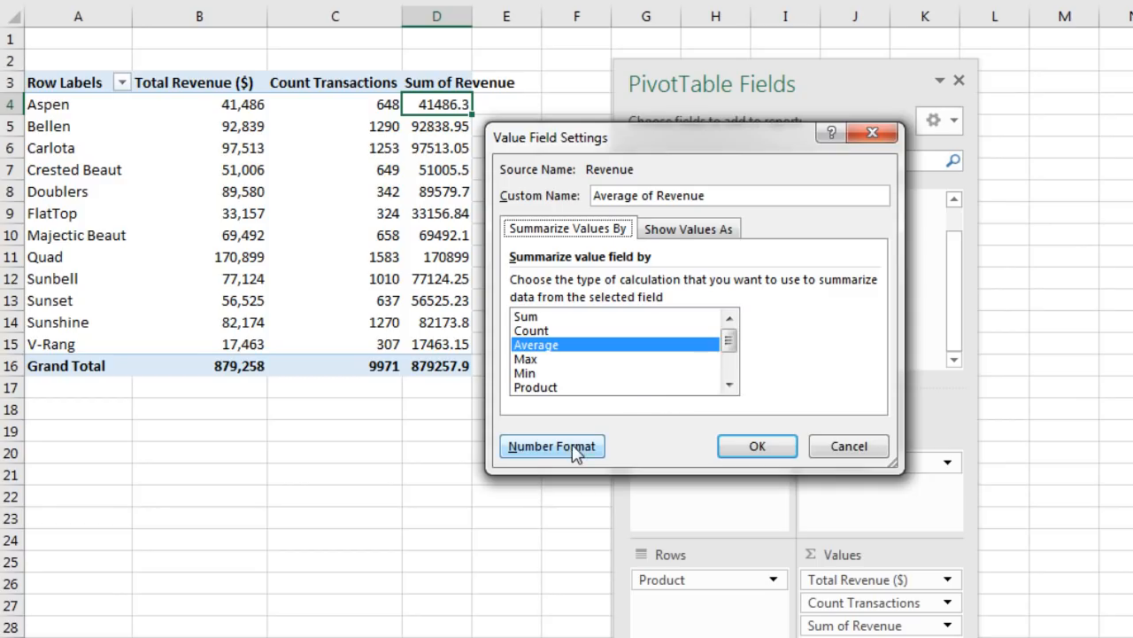
Step: Format the average revenue field as Number with two decimal places and a thousands separator
left_click(540, 450)
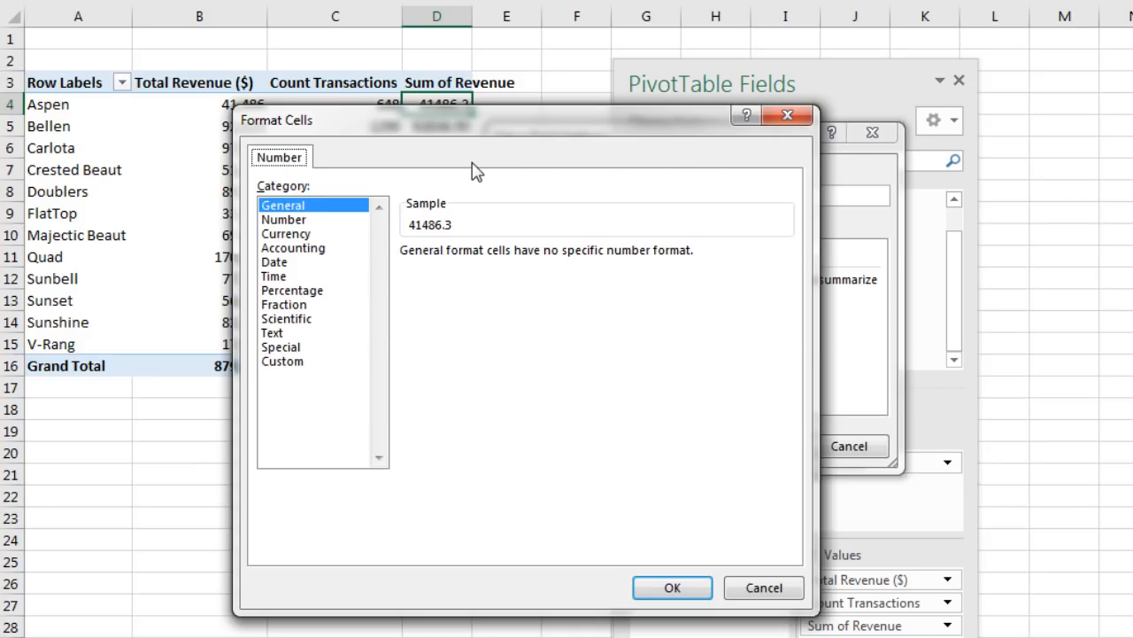
left_click(297, 219)
left_click(448, 282)
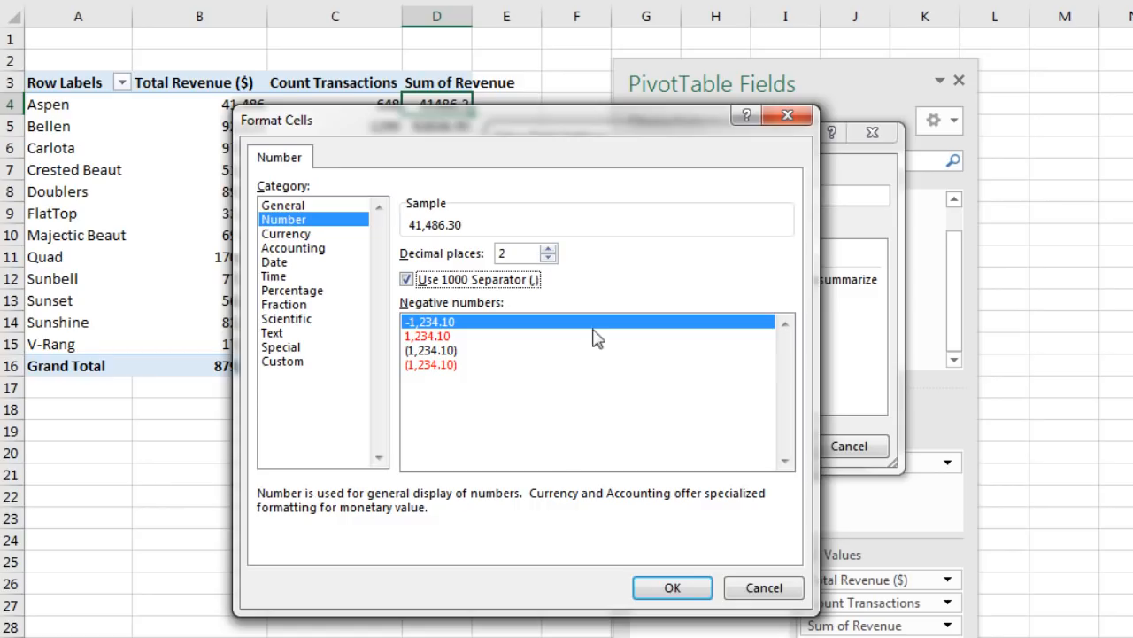
left_click(670, 586)
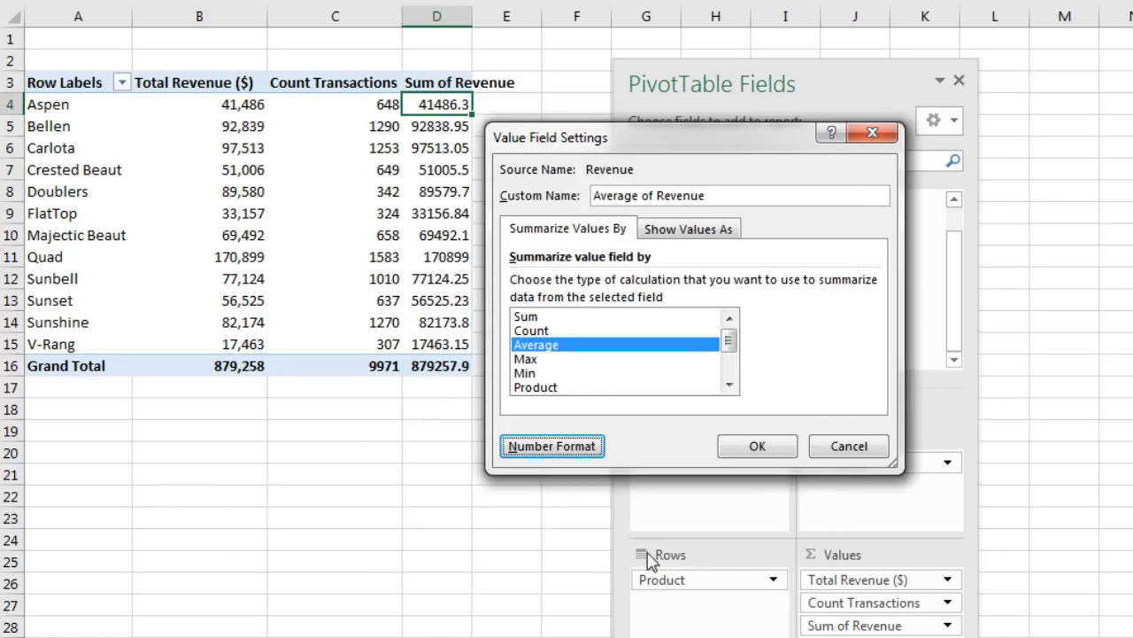
Step: Name the average field Ave Revenue ($) and widen column D to fit its heading
left_click_drag(725, 196, 566, 198)
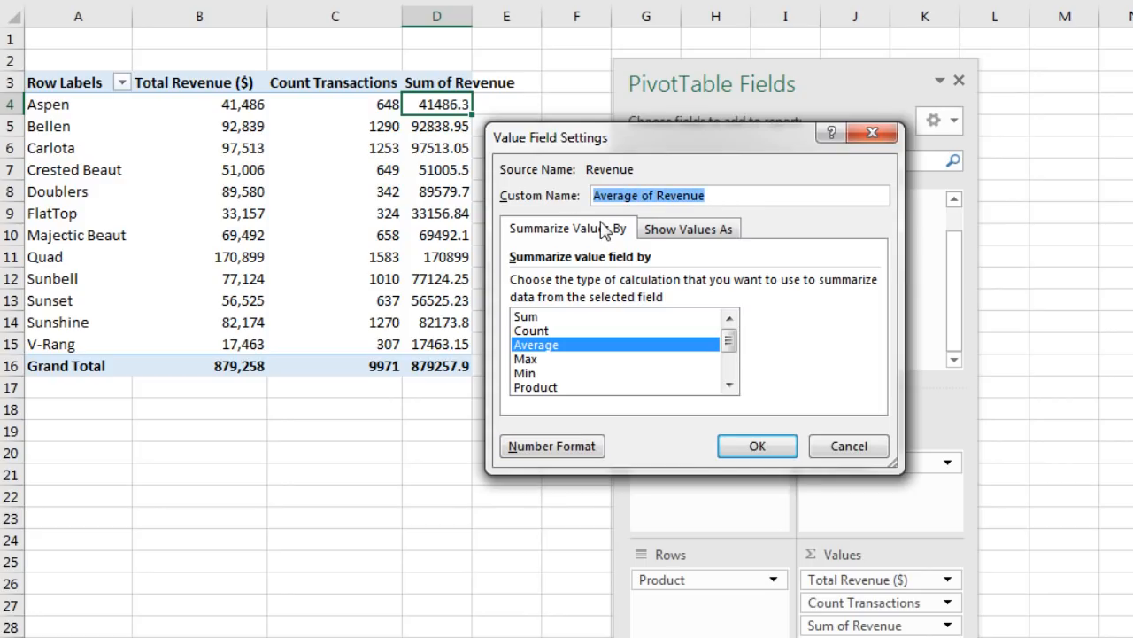
type("Ave Revenue")
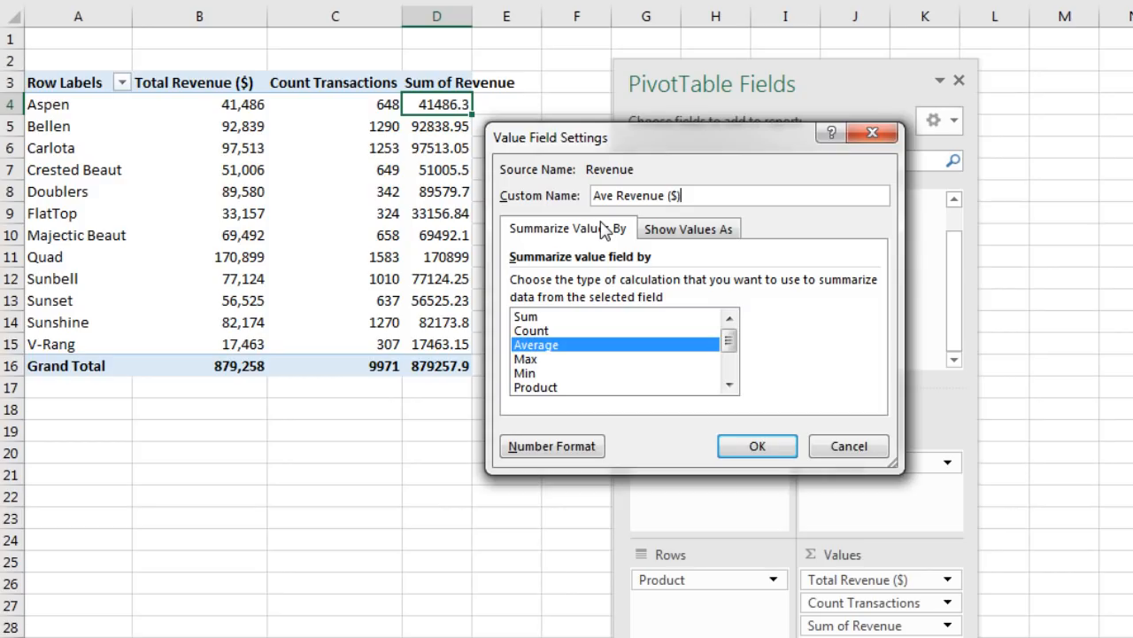
left_click(757, 445)
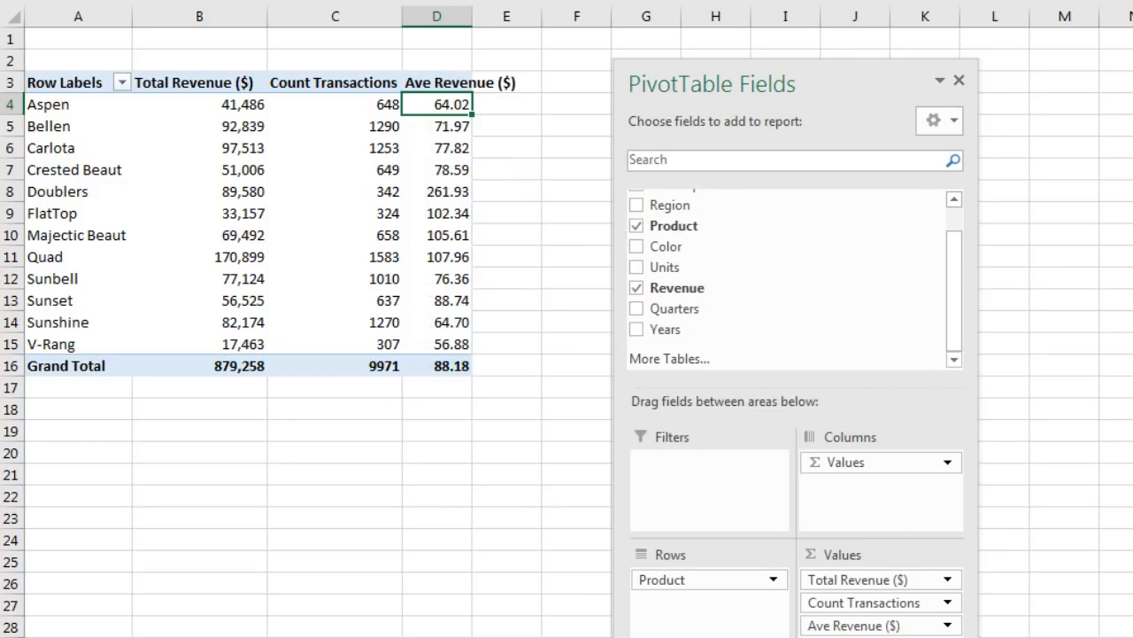
left_click_drag(473, 23, 523, 24)
left_click_drag(523, 26, 524, 26)
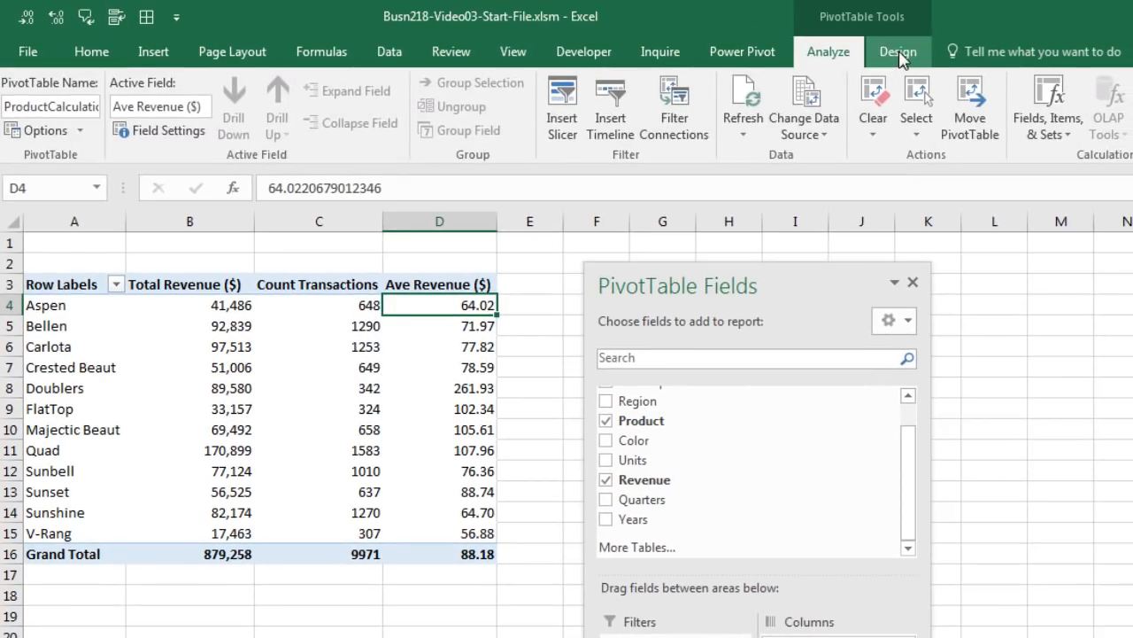
Step: Show the PivotTable in Tabular Form and apply the custom PivotTable style with blue headings and black borders
left_click(899, 53)
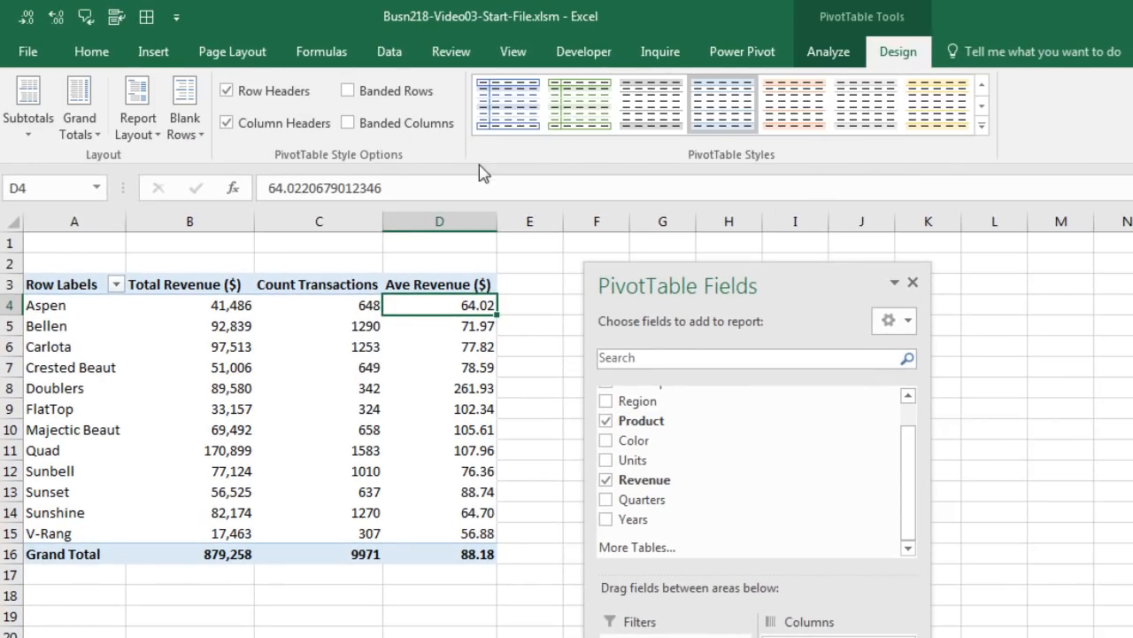
left_click(139, 140)
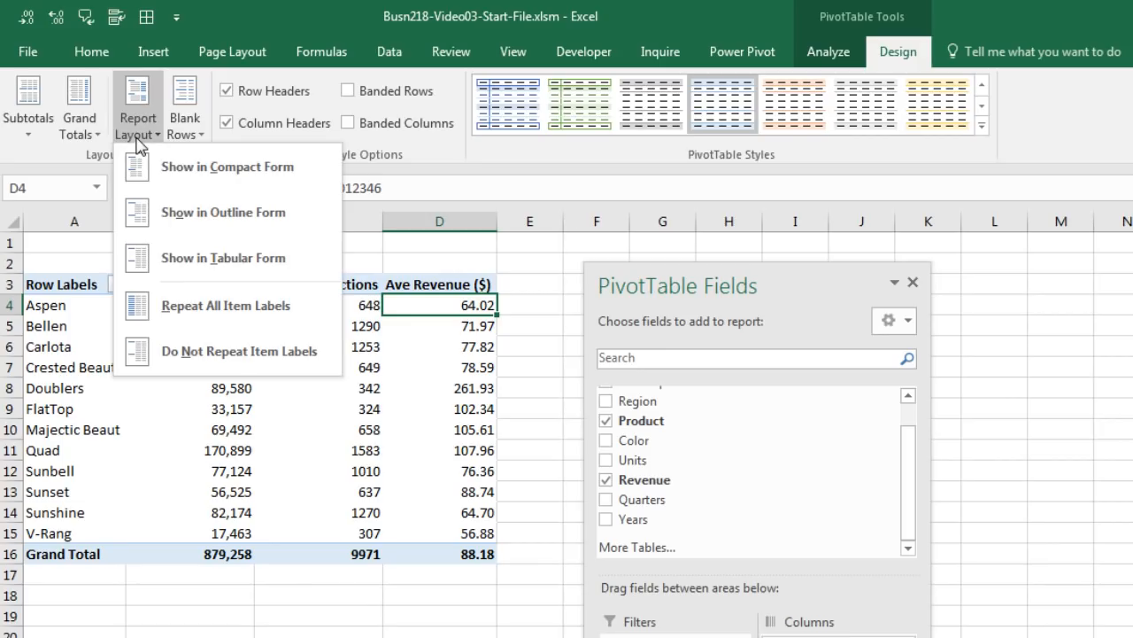
left_click(173, 254)
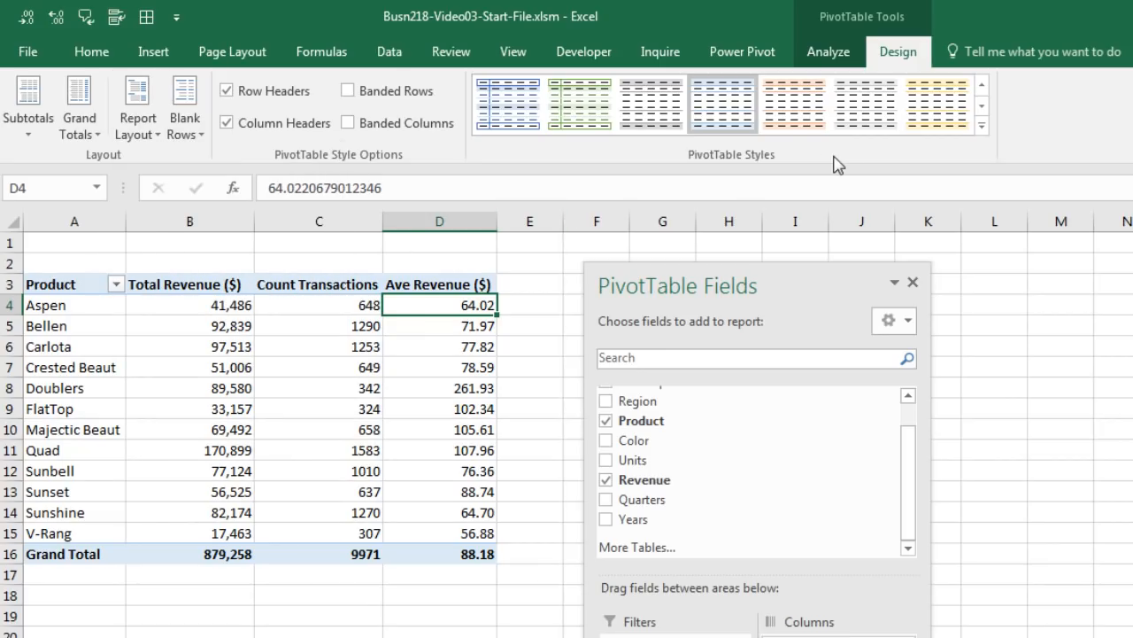
left_click(981, 126)
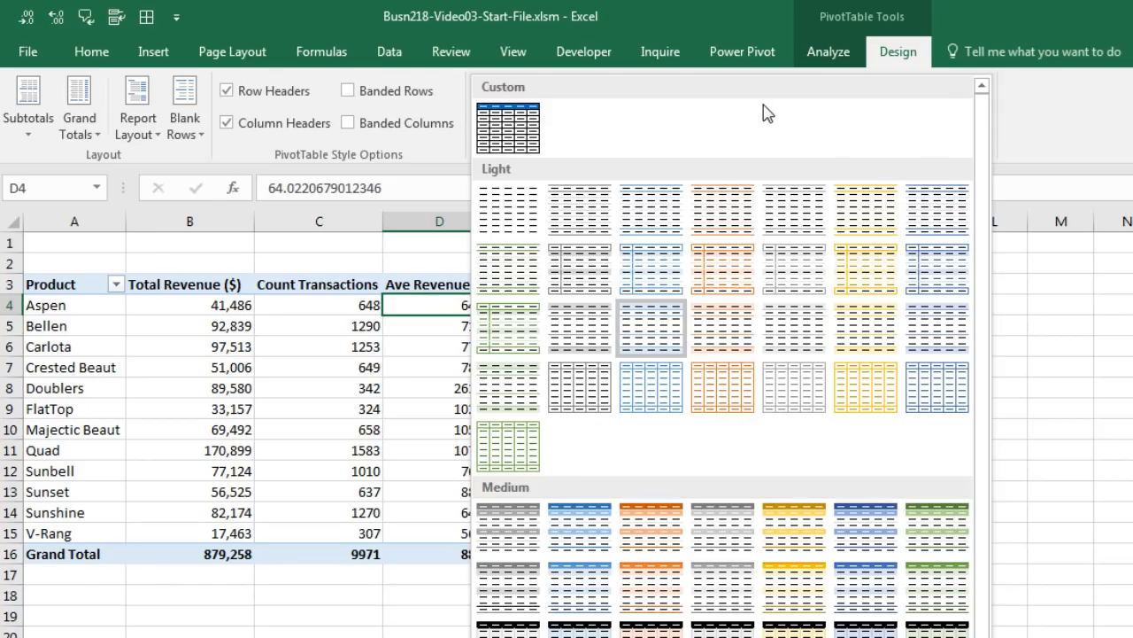
left_click(497, 136)
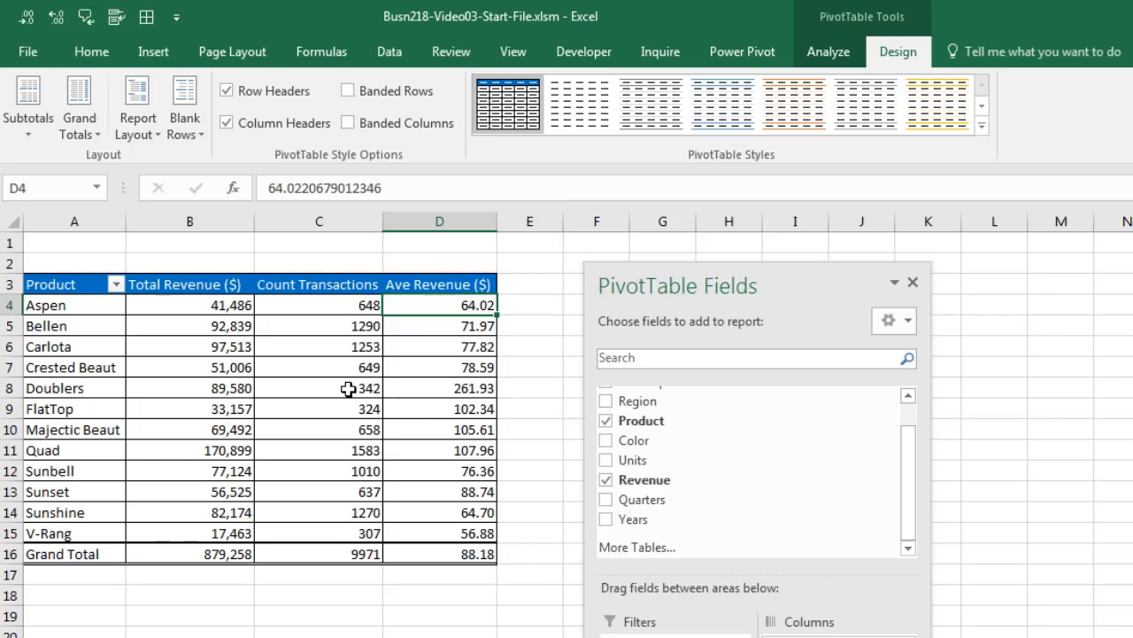
Step: Insert a slicer for the Color field and place it beside the PivotTable
left_click(840, 60)
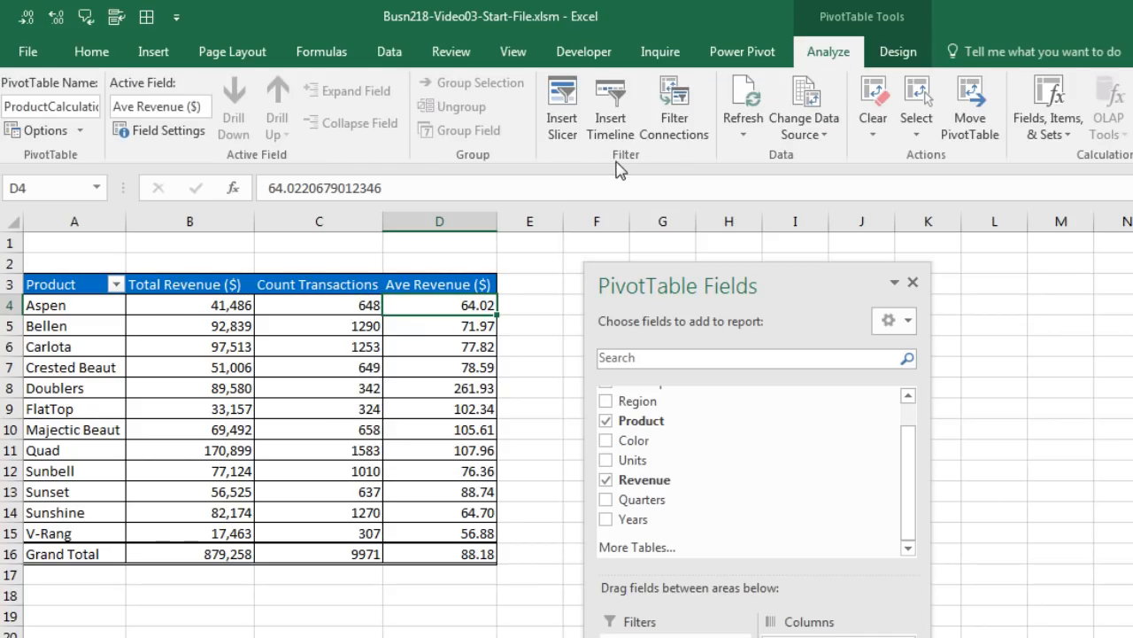
left_click(566, 120)
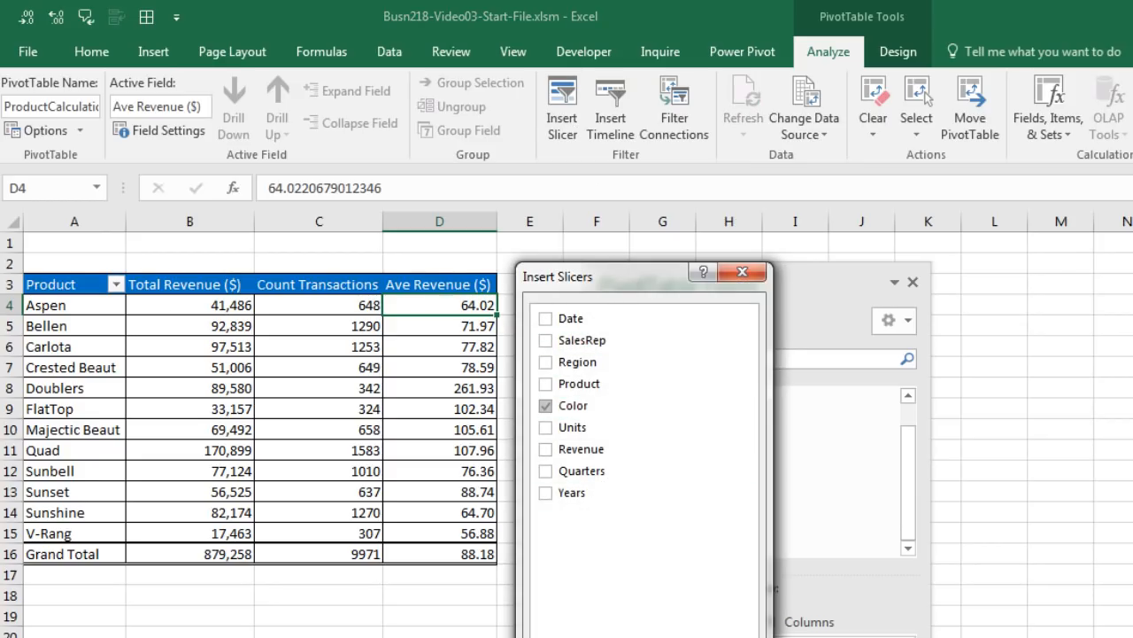
key("Return")
left_click_drag(964, 514, 542, 271)
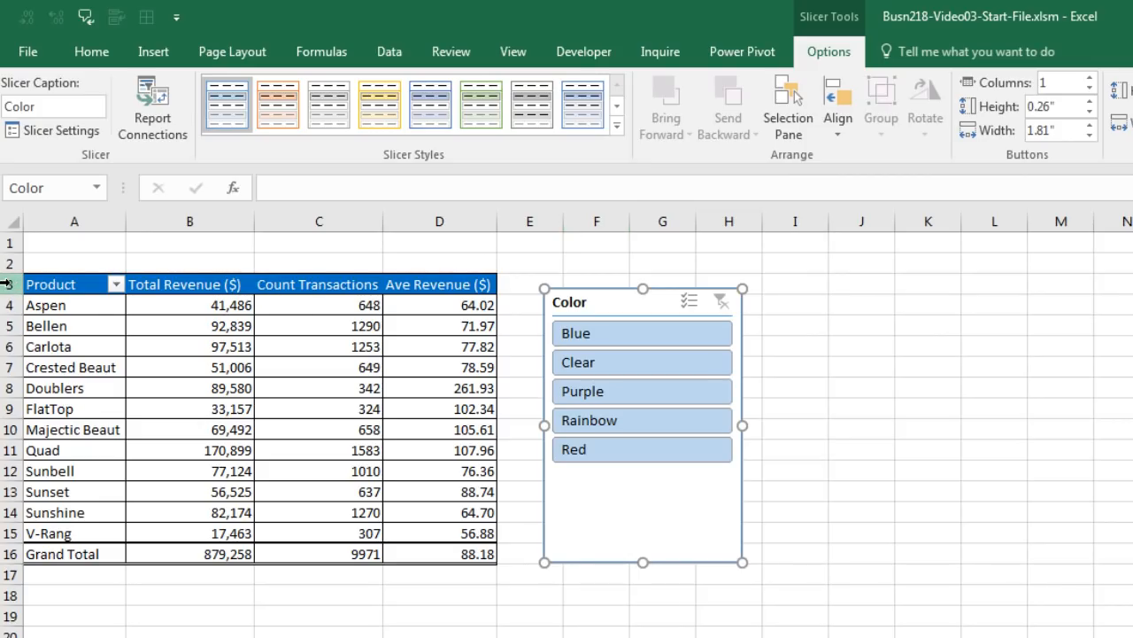
Step: Insert three blank rows above the PivotTable at row 3
left_click_drag(7, 283, 11, 323)
right_click(11, 322)
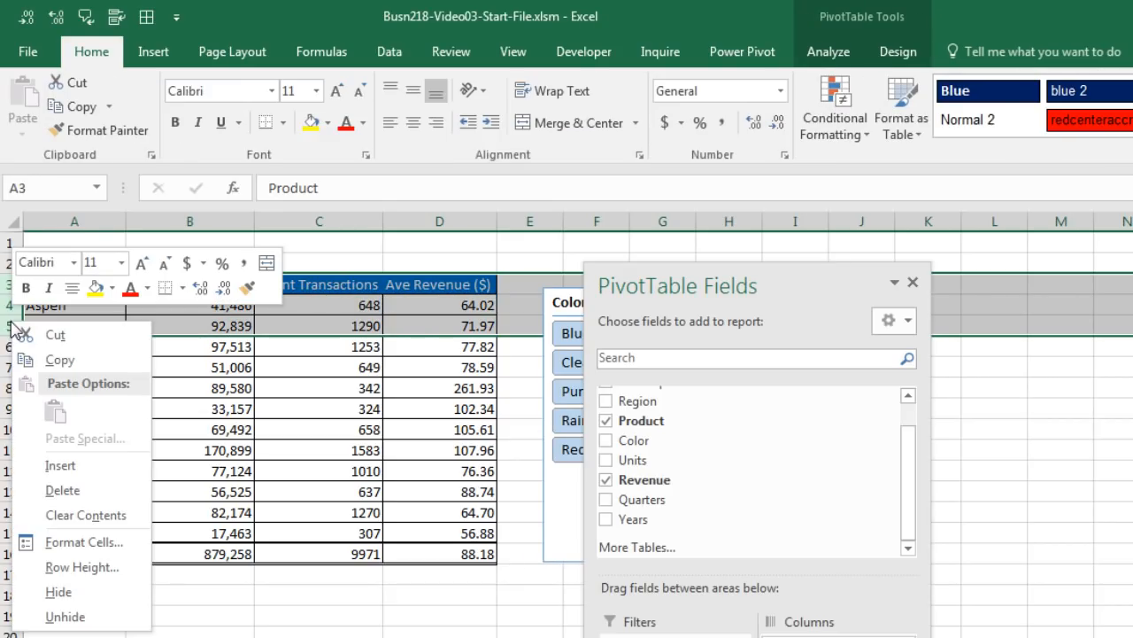
left_click(69, 467)
Step: Arrange the Color slicer in 5 columns, resize it to about 4.26 by 0.67 inches and place it above the PivotTable
left_click(603, 370)
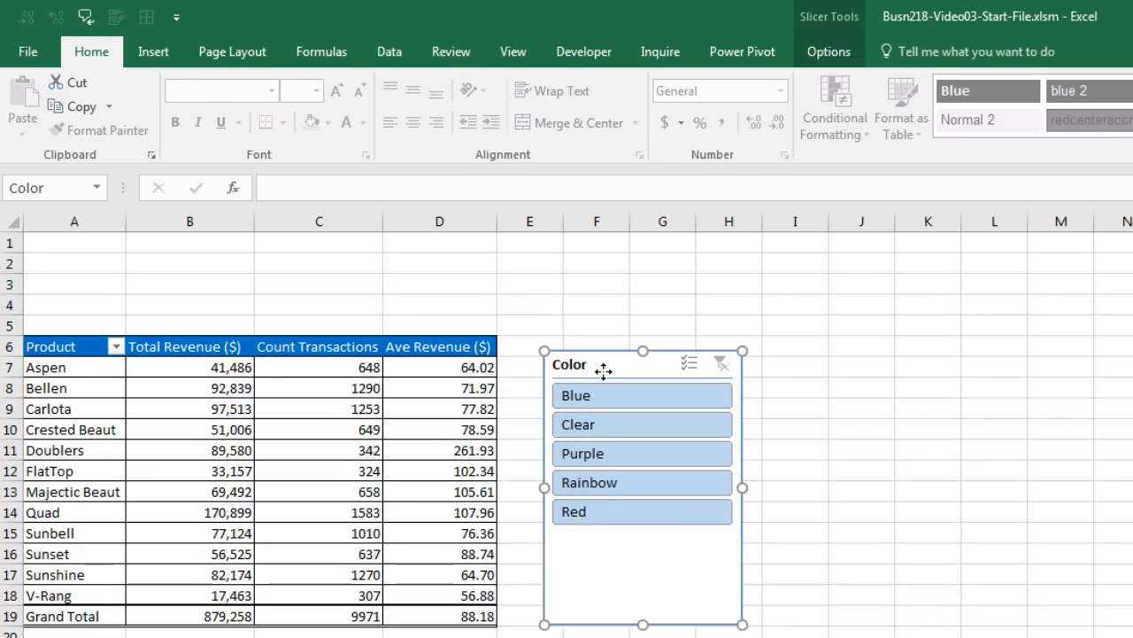
left_click(835, 59)
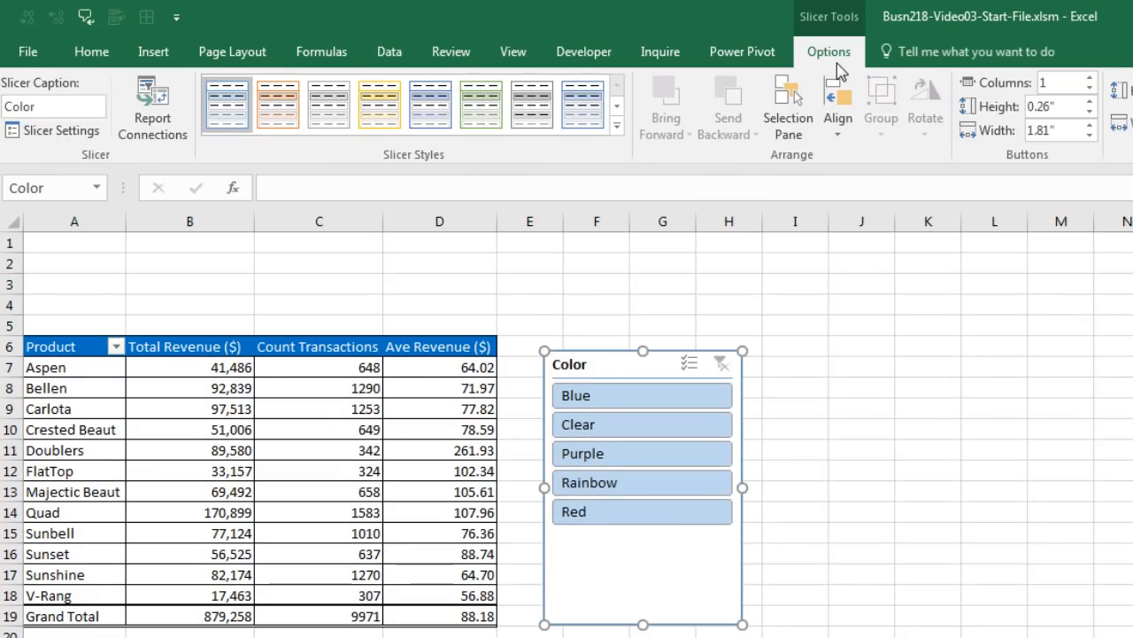
left_click(1091, 79)
left_click(1091, 79)
left_click(1091, 80)
left_click(1091, 80)
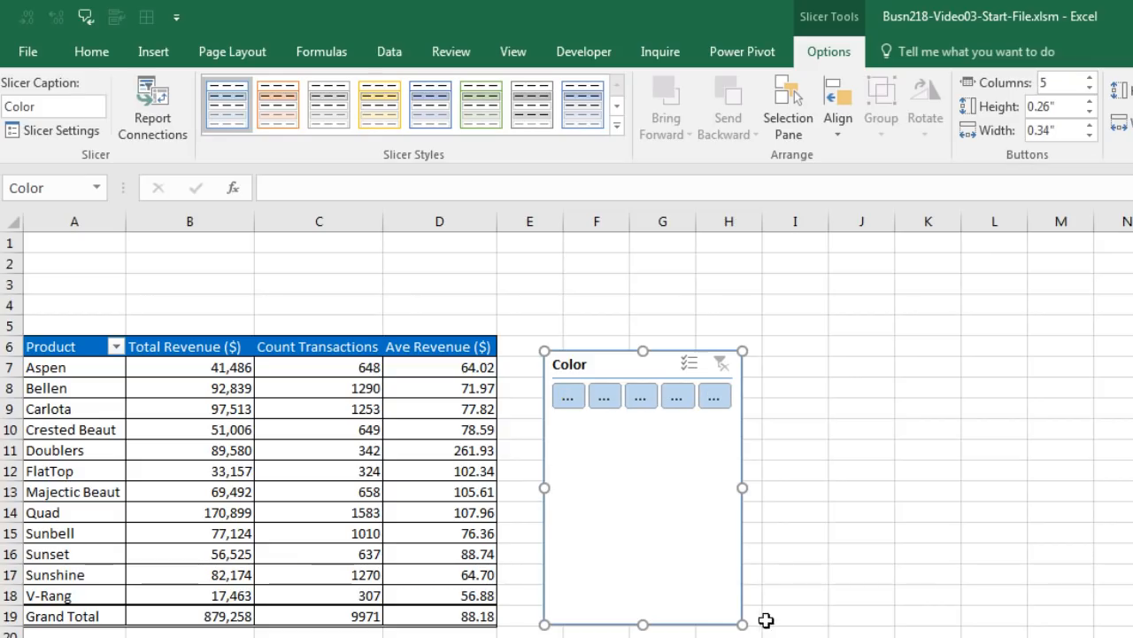
left_click_drag(741, 621, 966, 414)
left_click_drag(822, 366, 324, 257)
Step: Apply the dark blue style to the Color slicer and filter the report to Blue
left_click(617, 126)
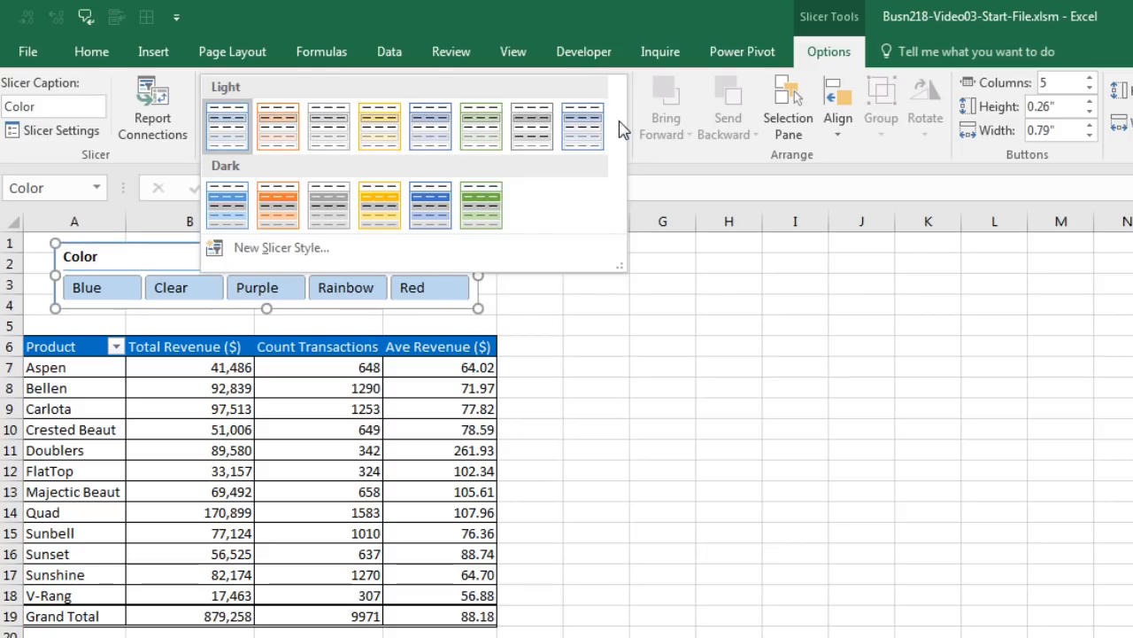
left_click(432, 207)
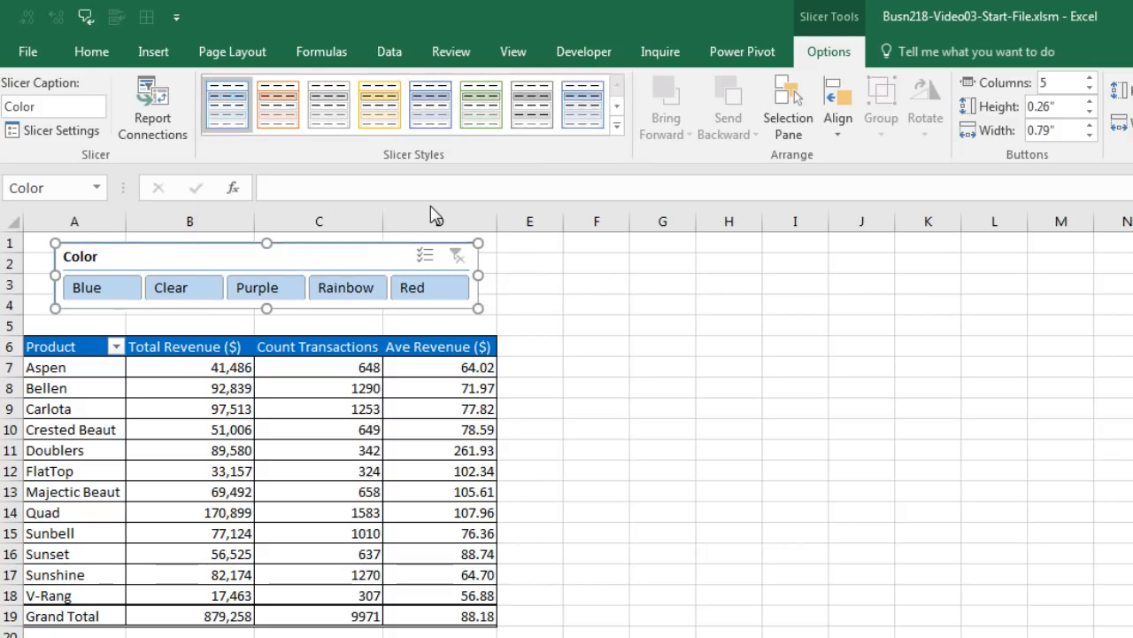
left_click(88, 299)
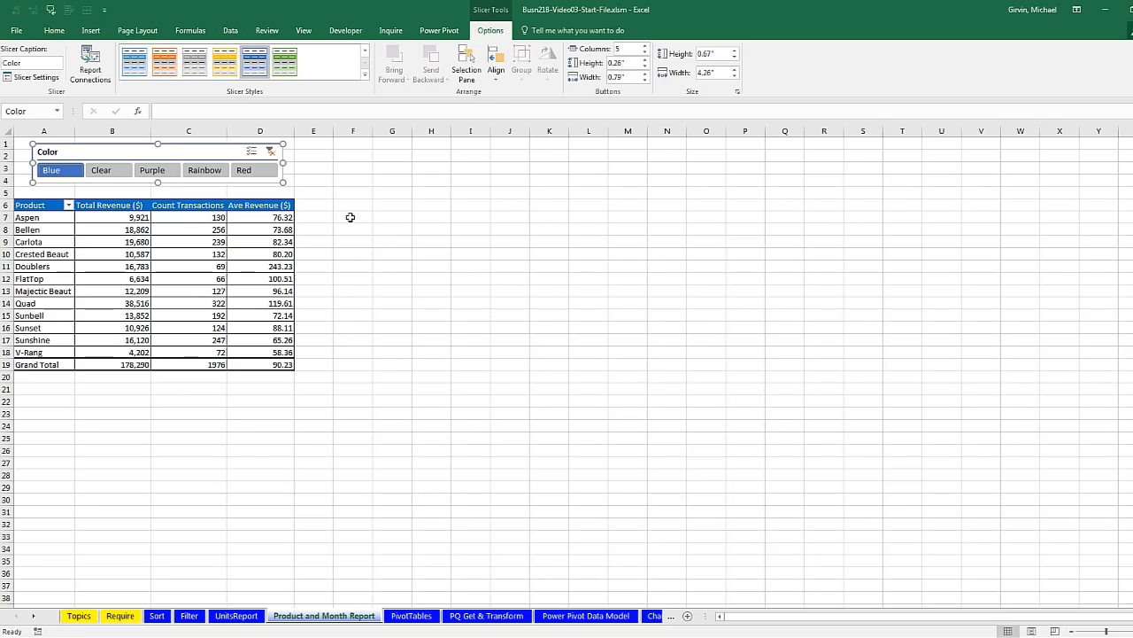
left_click(353, 207)
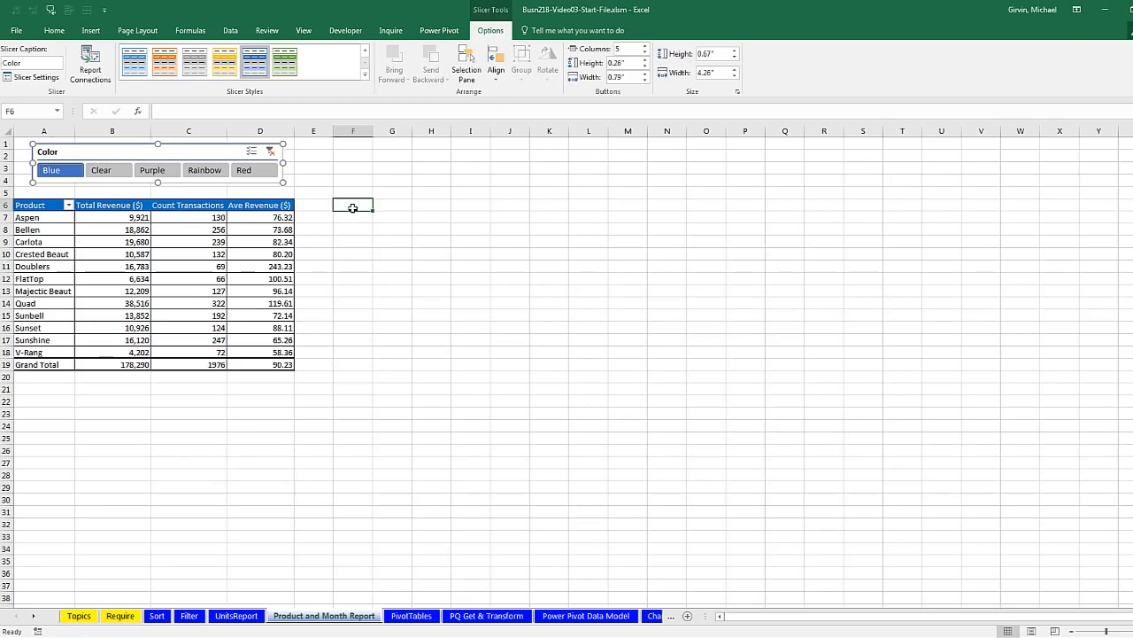
Step: Create a PivotTable from the sales data on the PivotTables sheet, placed in cell F6 of the Product and Month Report sheet
left_click(412, 615)
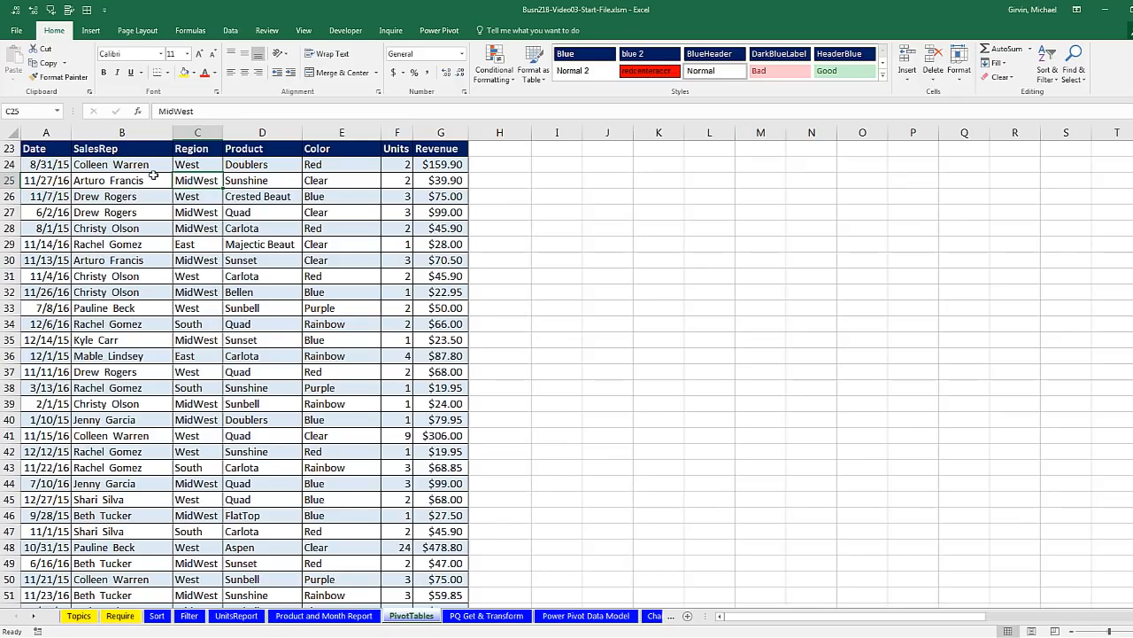
key("alt")
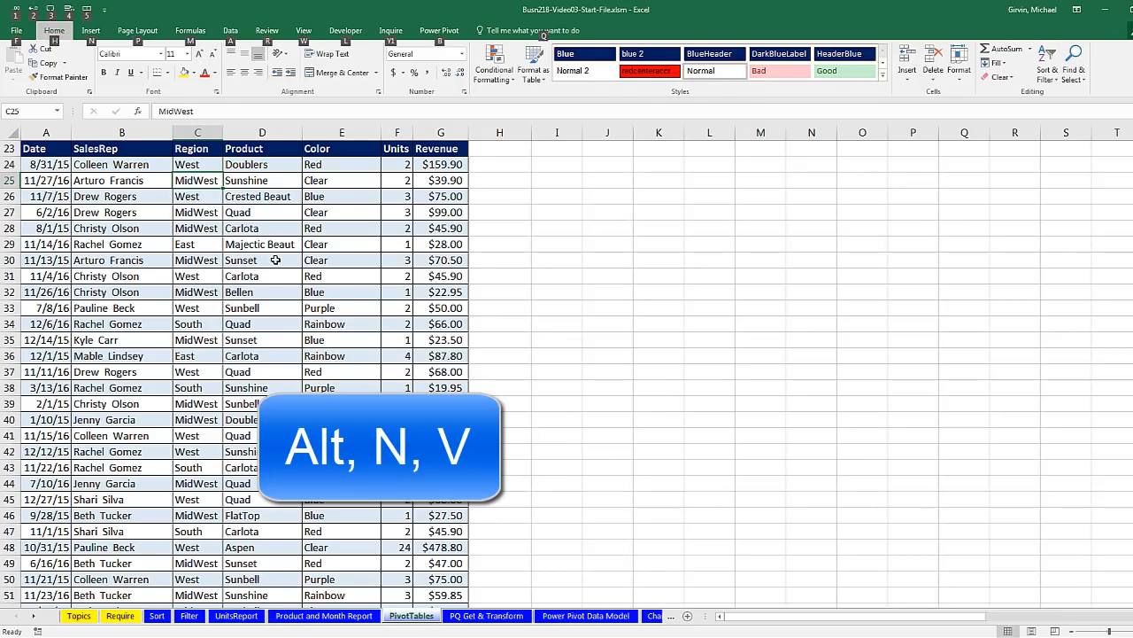
key("n")
key("v")
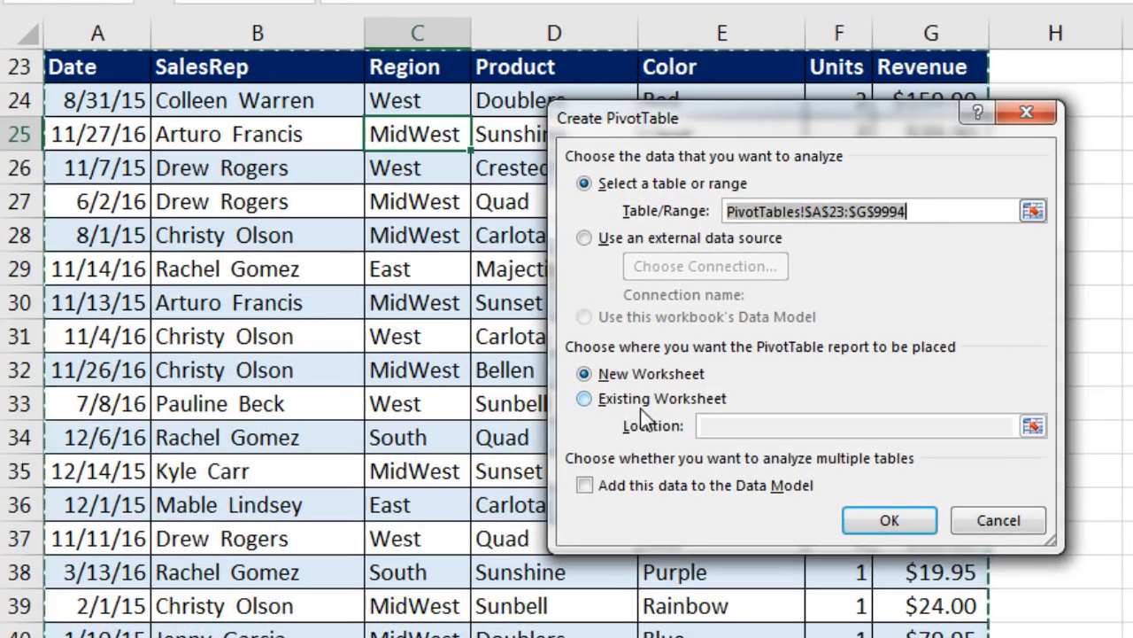
left_click(584, 400)
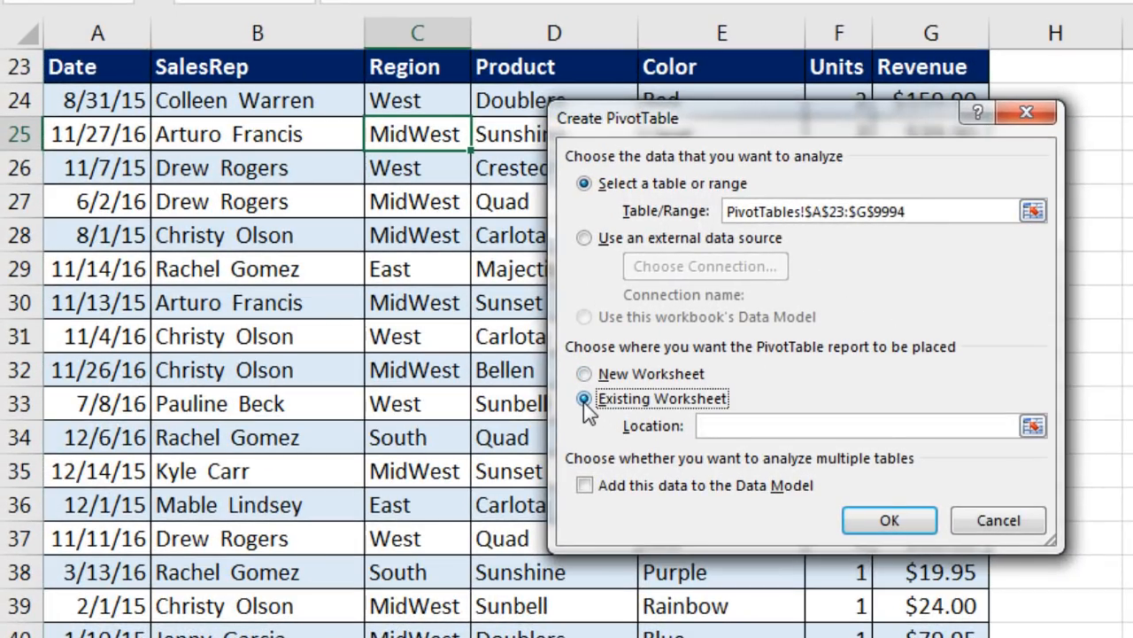
left_click(729, 430)
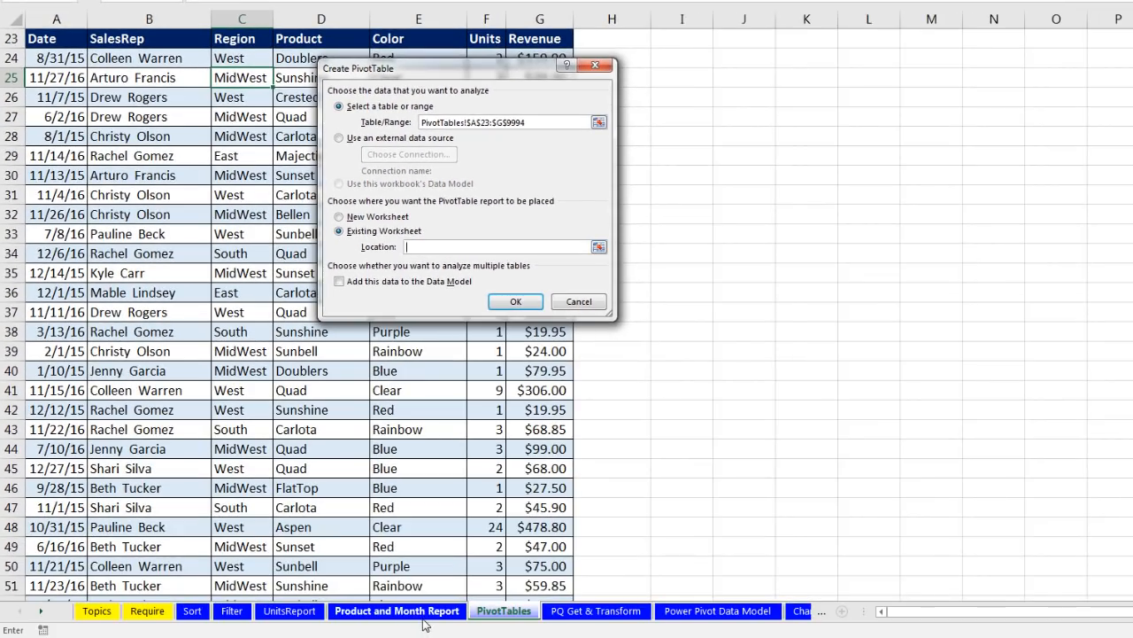
left_click(419, 615)
left_click_drag(399, 80, 606, 69)
left_click(426, 109)
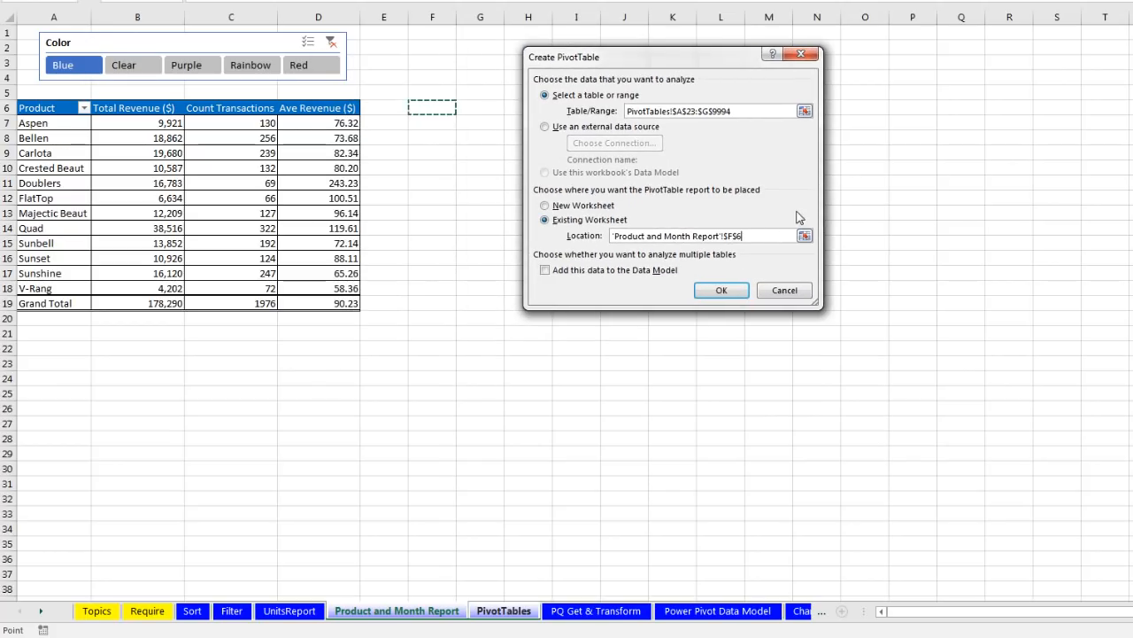
left_click(721, 298)
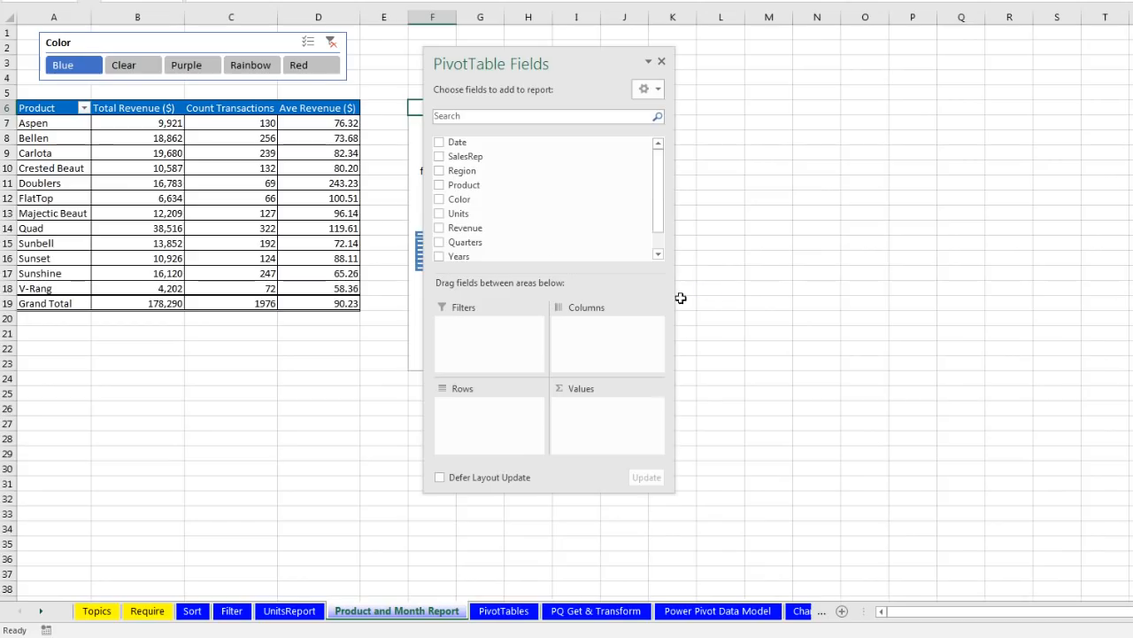
left_click_drag(512, 65, 761, 67)
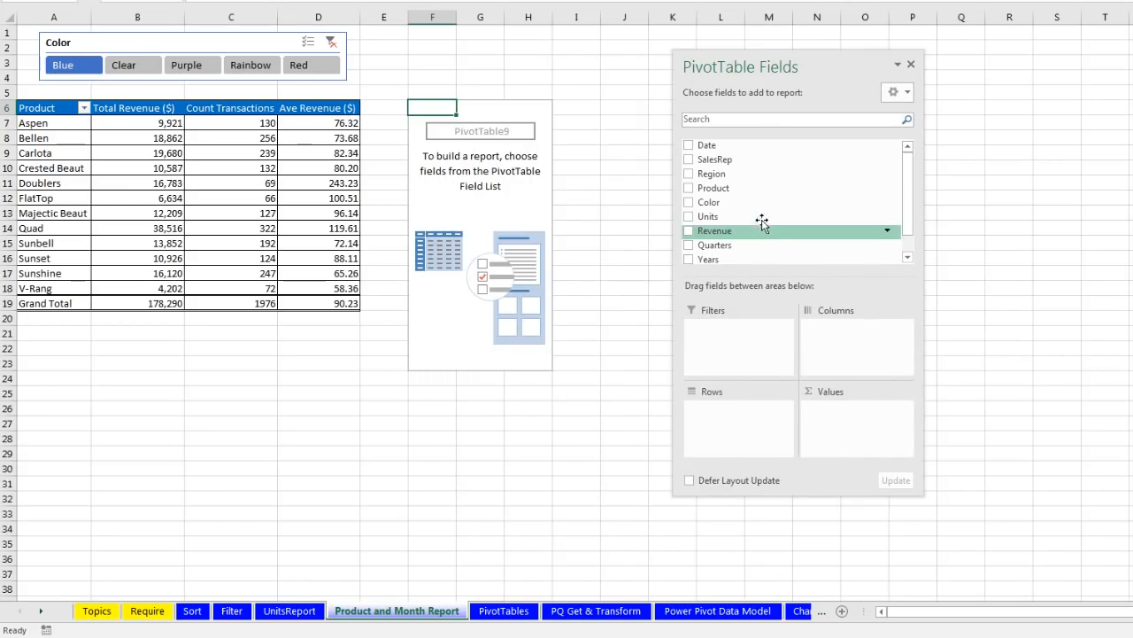
Step: Compare the field layouts of the product PivotTable and the empty one, and review the Date column in the source data
left_click(252, 189)
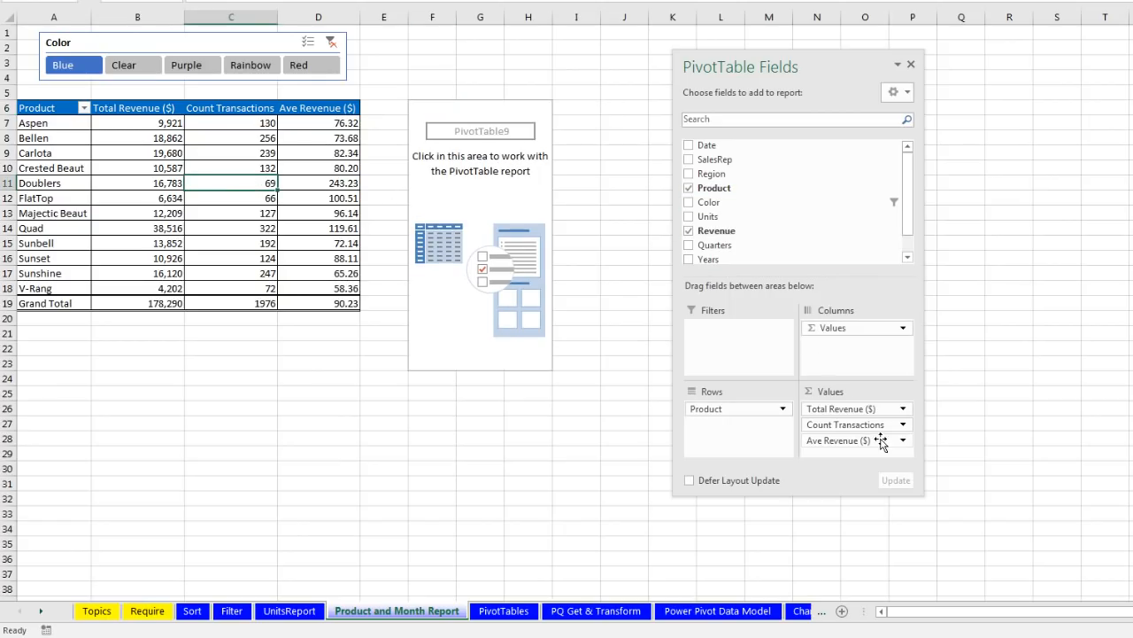
left_click(424, 107)
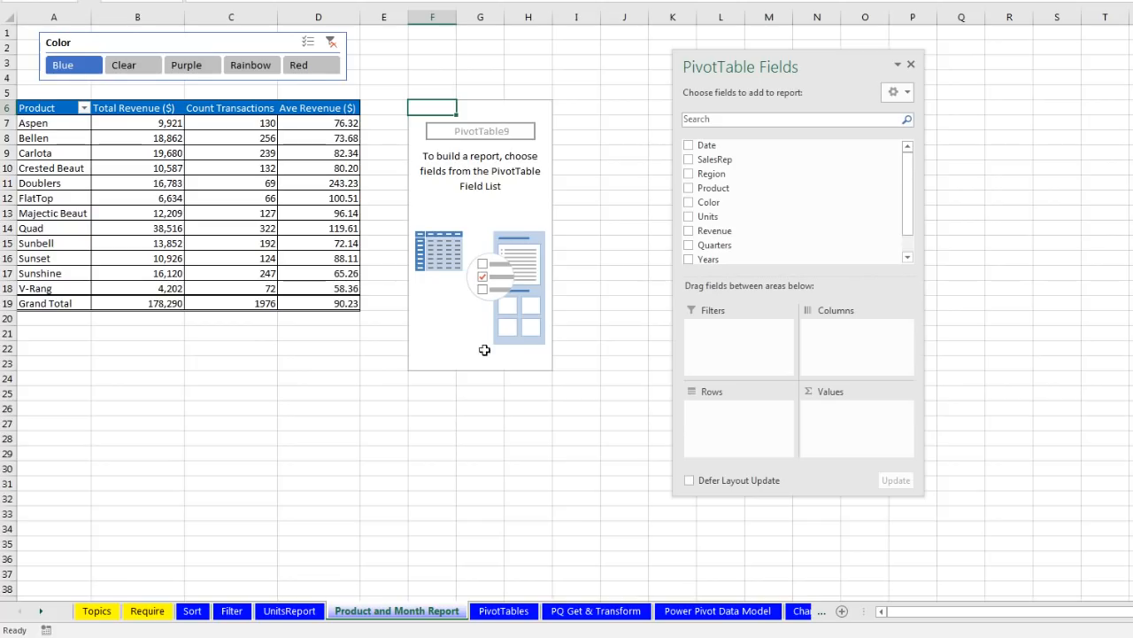
left_click(503, 611)
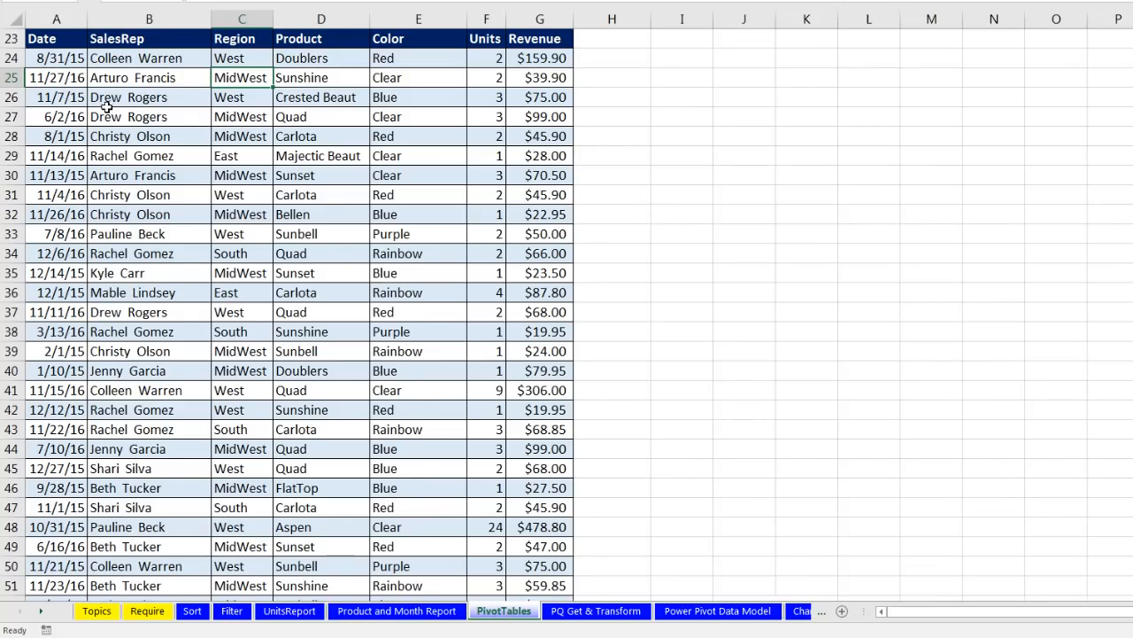
scroll(132, 155, "up", 1)
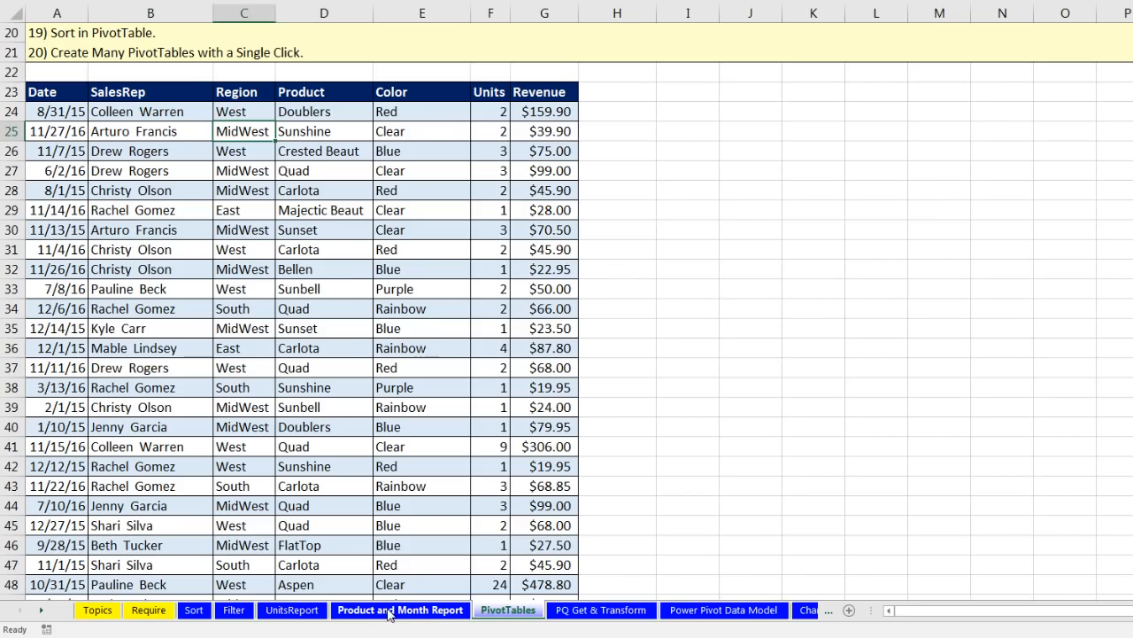
left_click(387, 613)
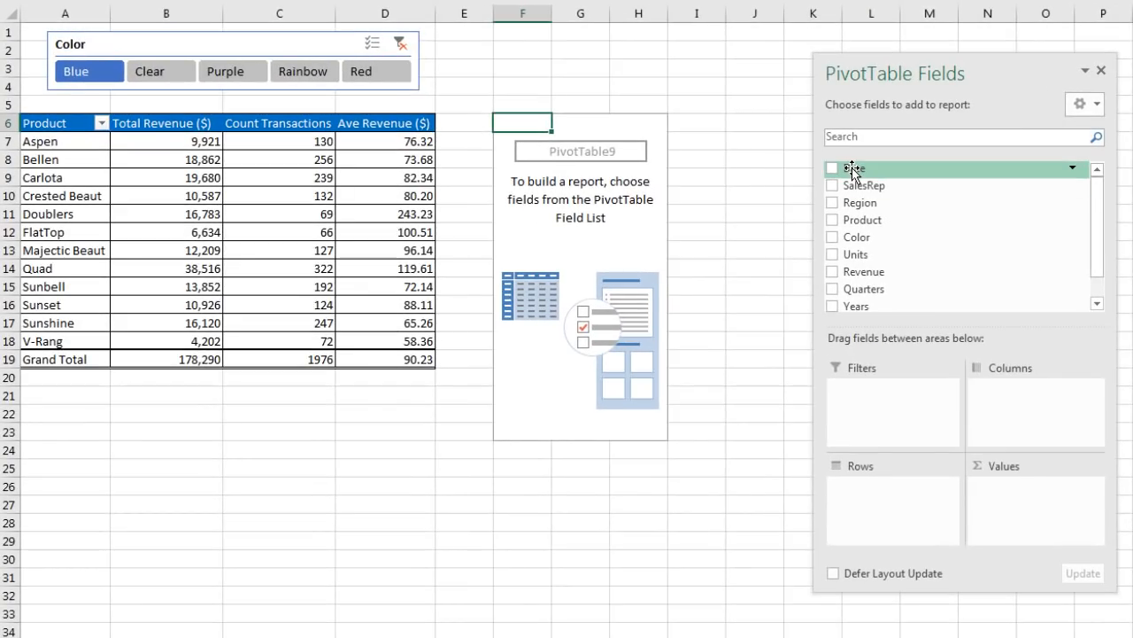
Step: Add the Date field to the rows of the new PivotTable and expand 2015 and its Qtr1 down to months
left_click_drag(853, 171, 895, 492)
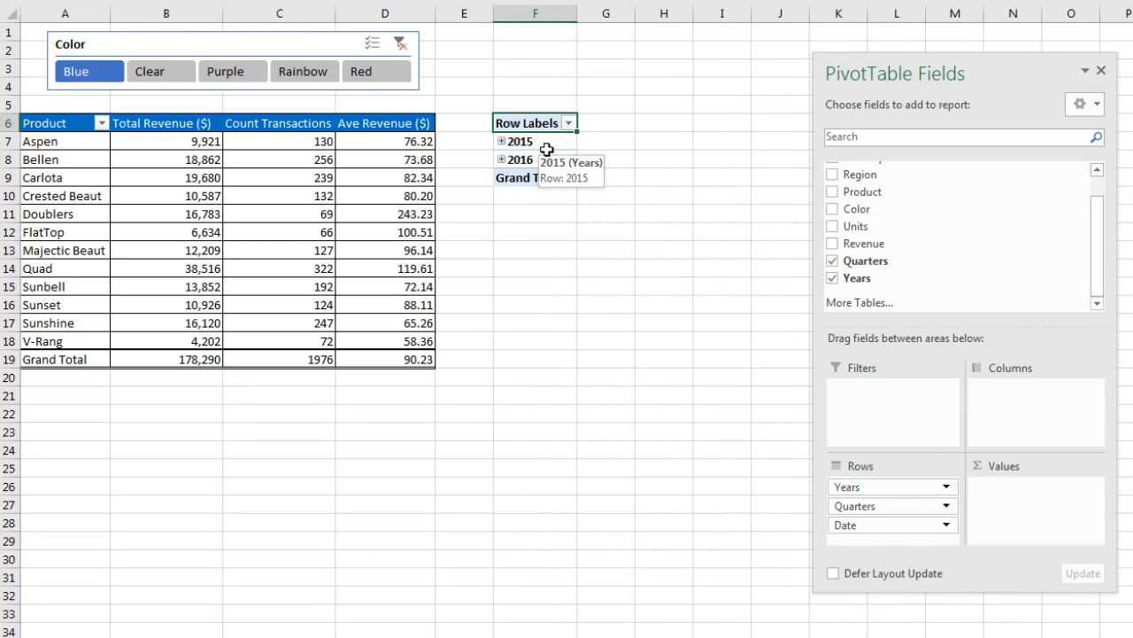
left_click(501, 142)
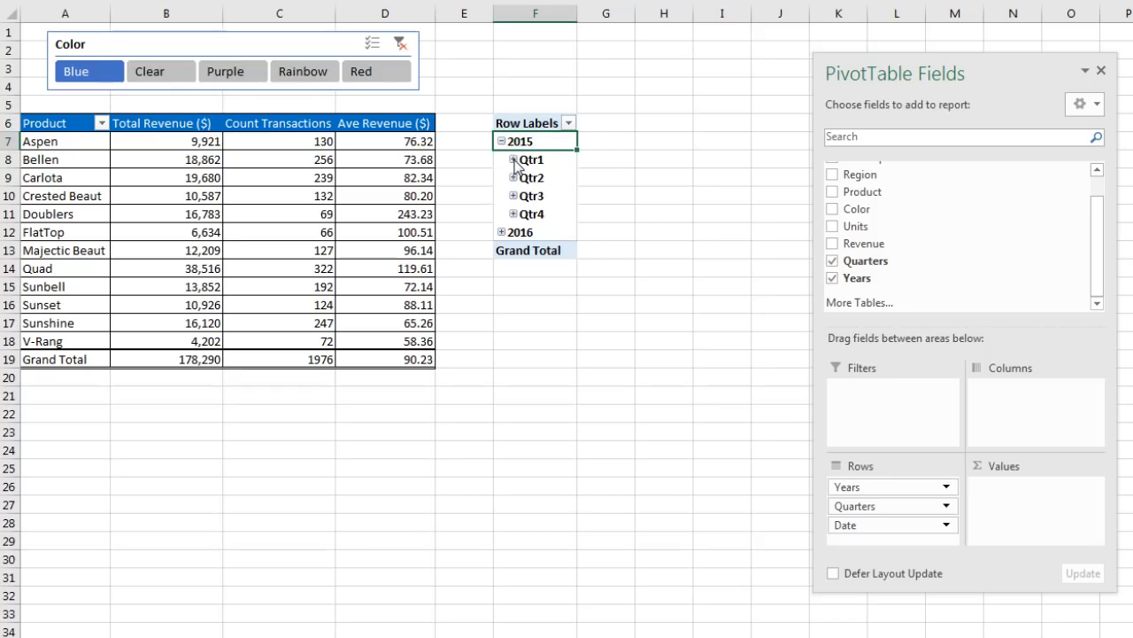
left_click(514, 160)
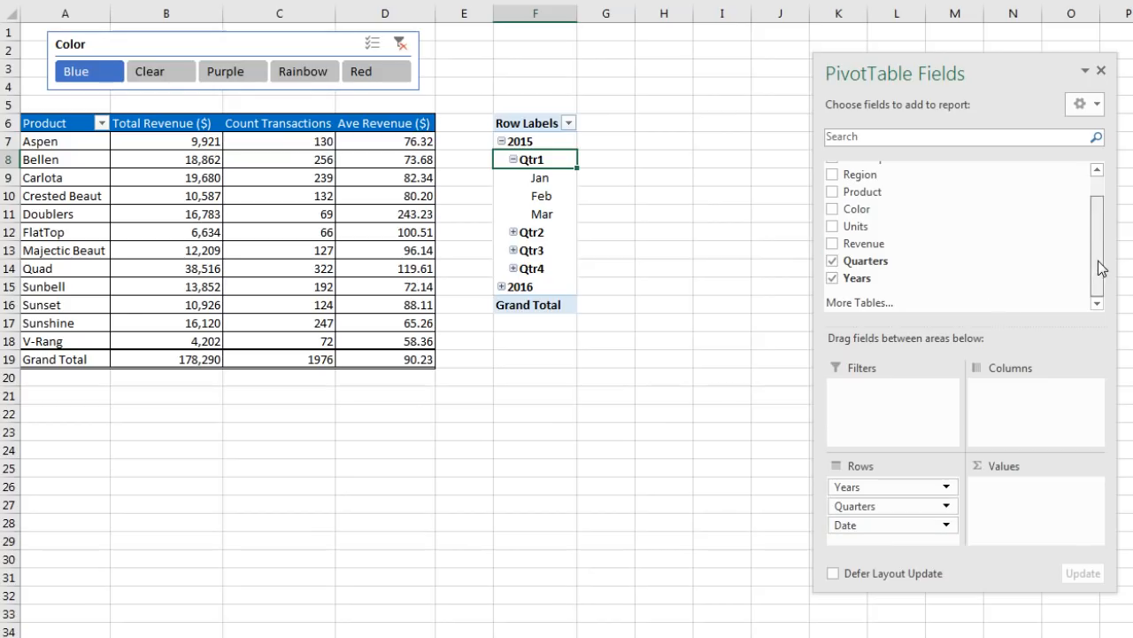
scroll(1097, 259, "up", 1)
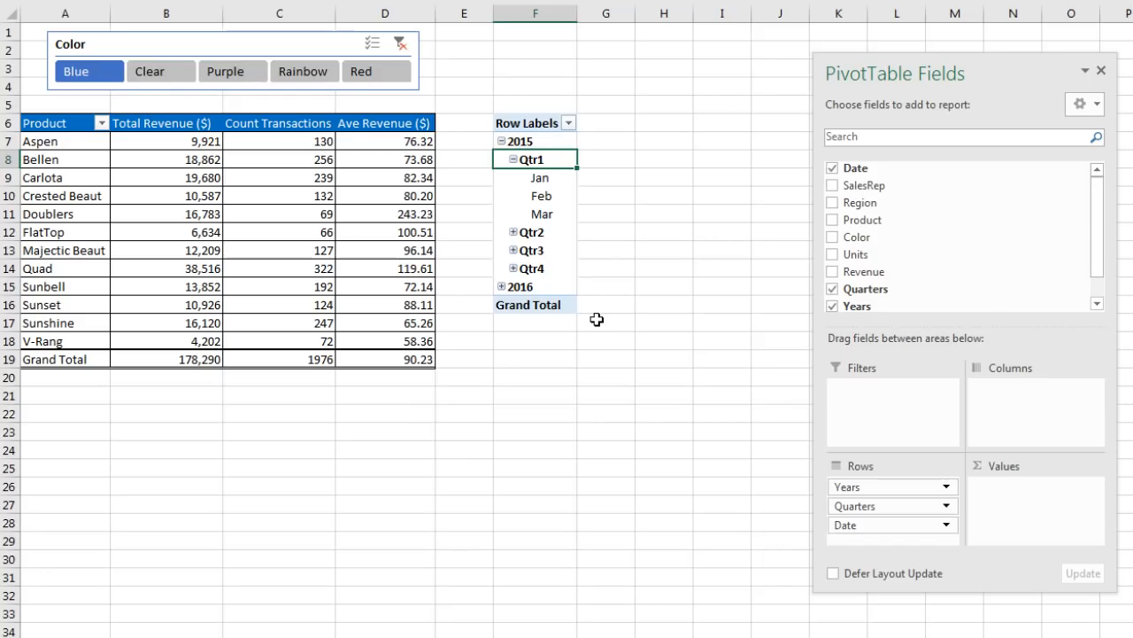
Step: Try ungrouping the dates in the new PivotTable's row labels and undo the ungrouping
right_click(523, 159)
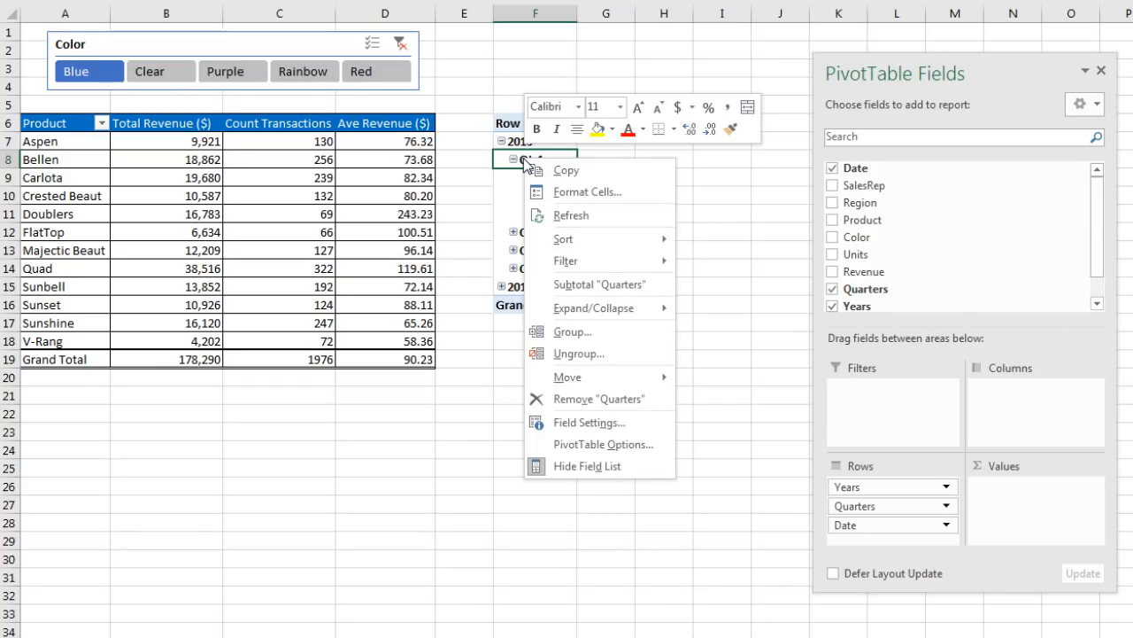
left_click(592, 358)
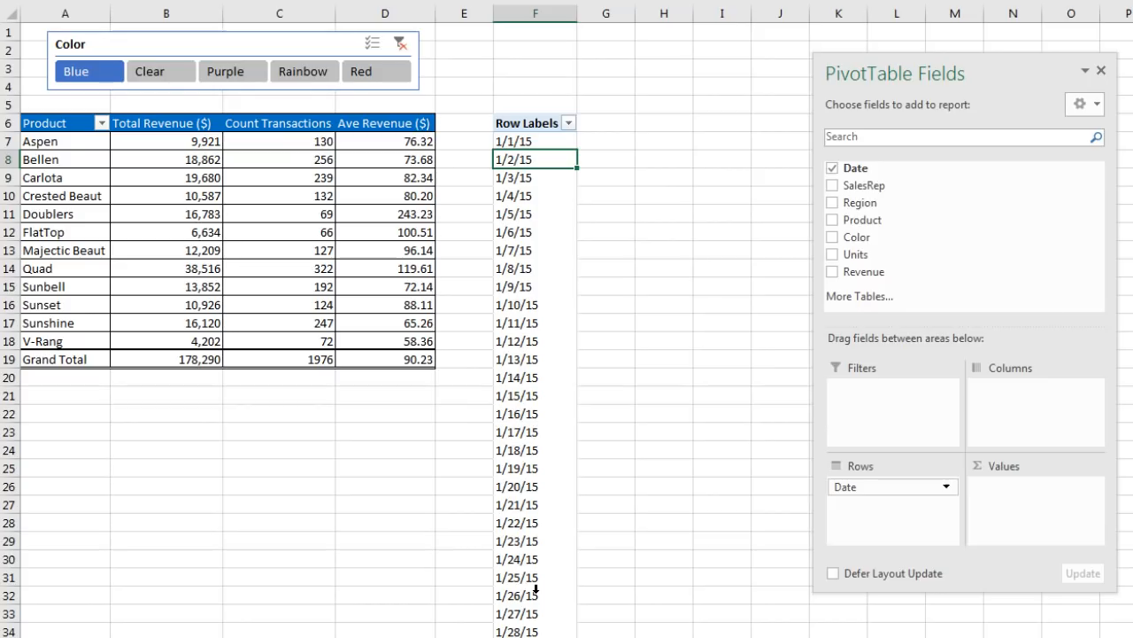
key("ctrl+z")
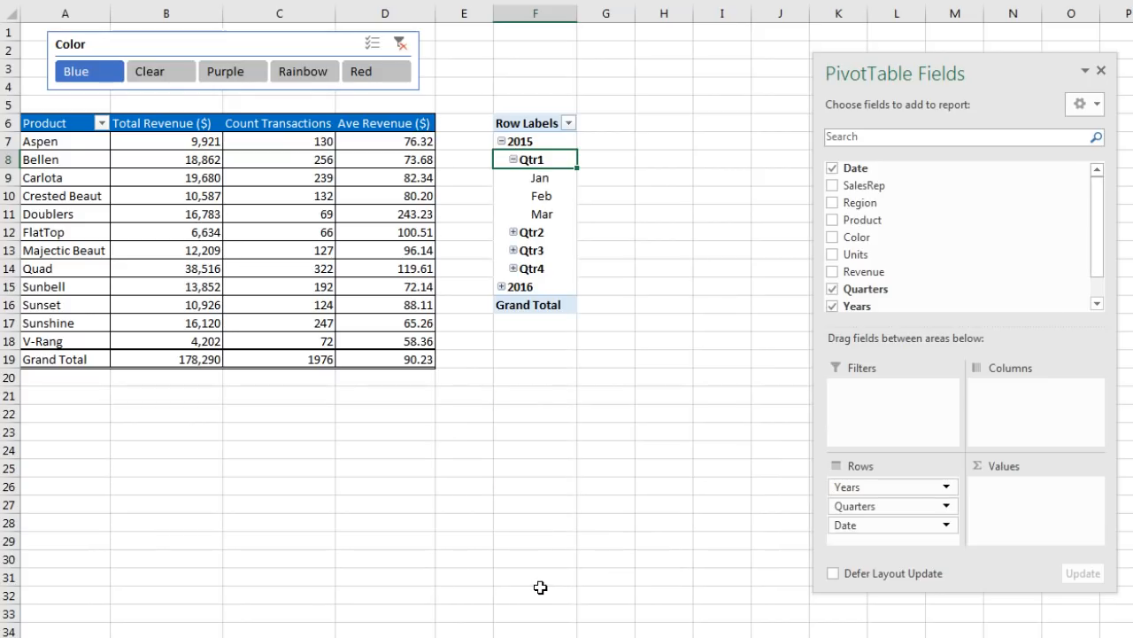
Step: Remove Years and Quarters from the rows, keeping only Date, and add the Revenue field to the values twice
left_click(867, 488)
left_click_drag(868, 488, 906, 291)
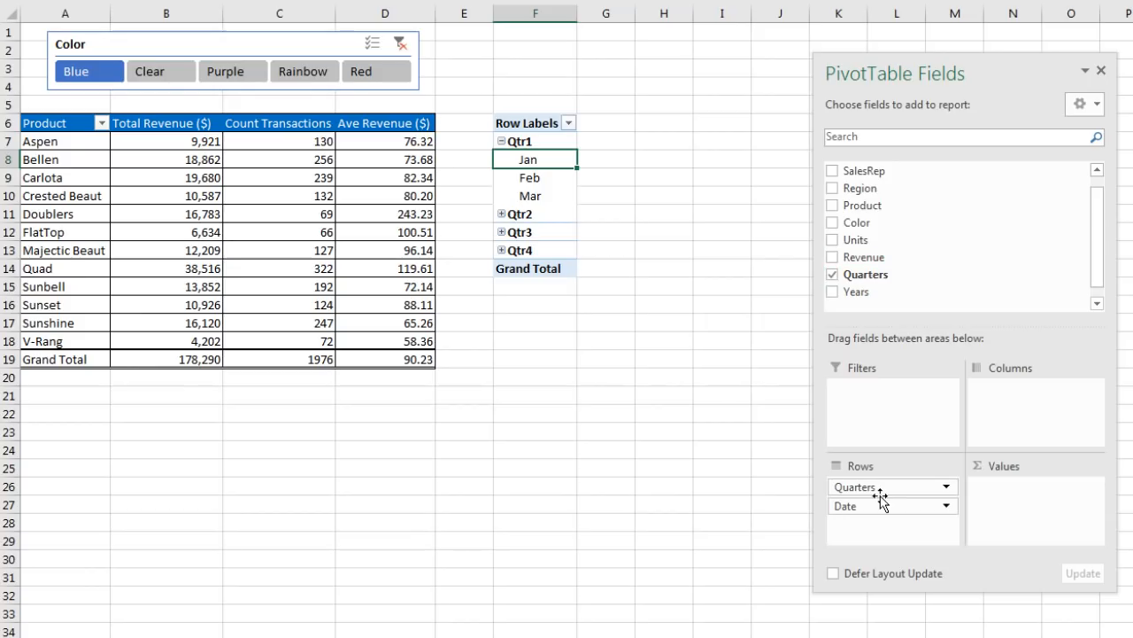
left_click_drag(883, 486, 675, 418)
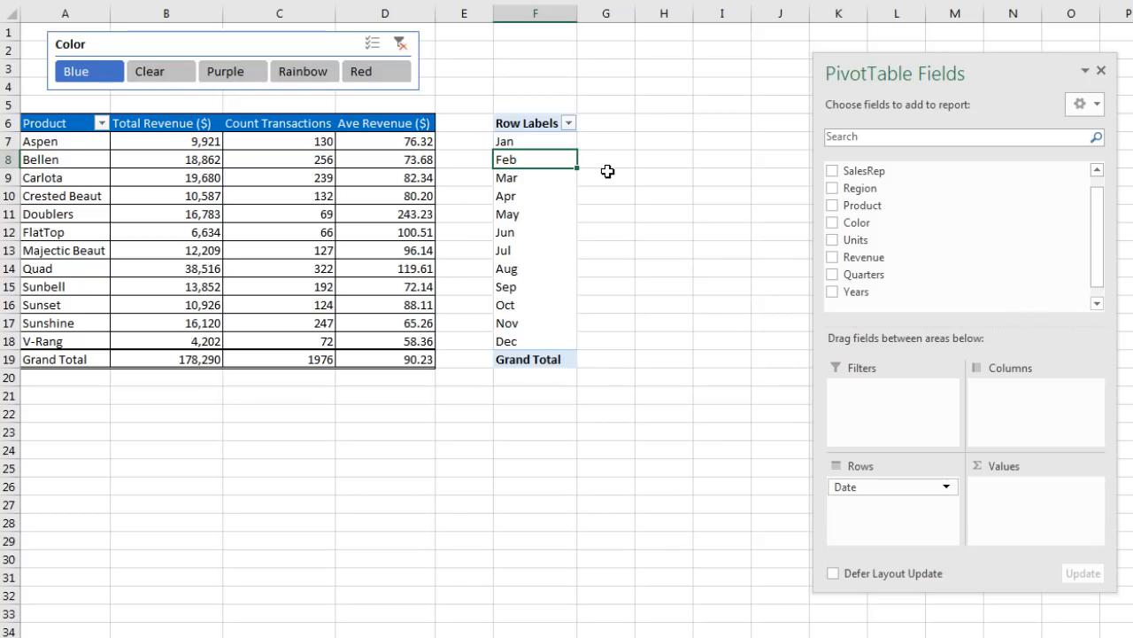
left_click_drag(872, 259, 1025, 493)
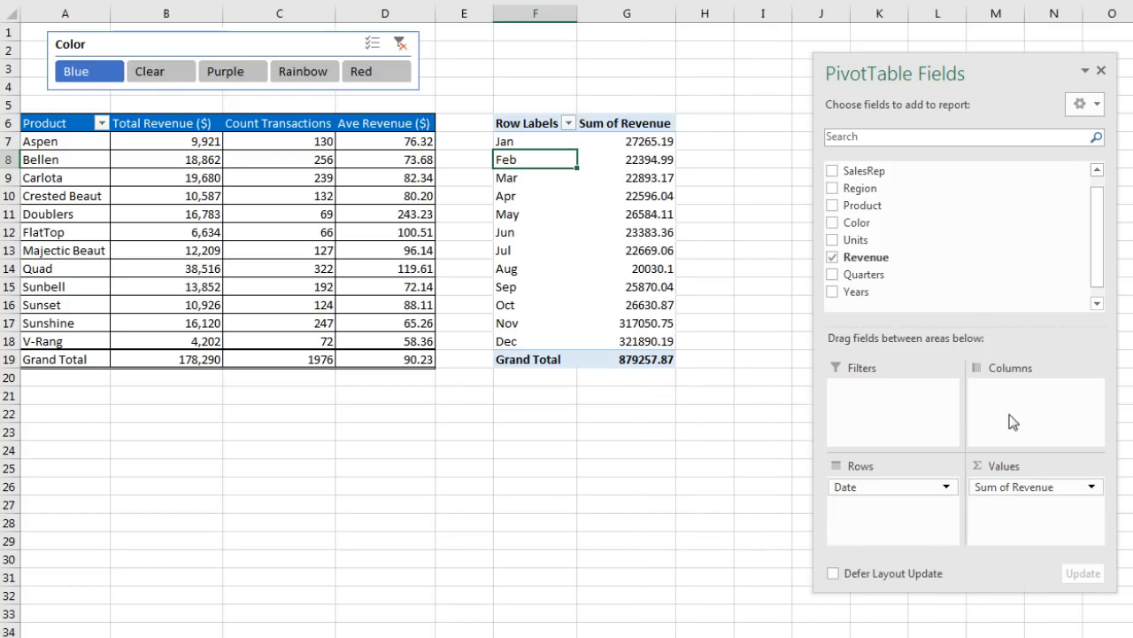
left_click_drag(855, 262, 1021, 509)
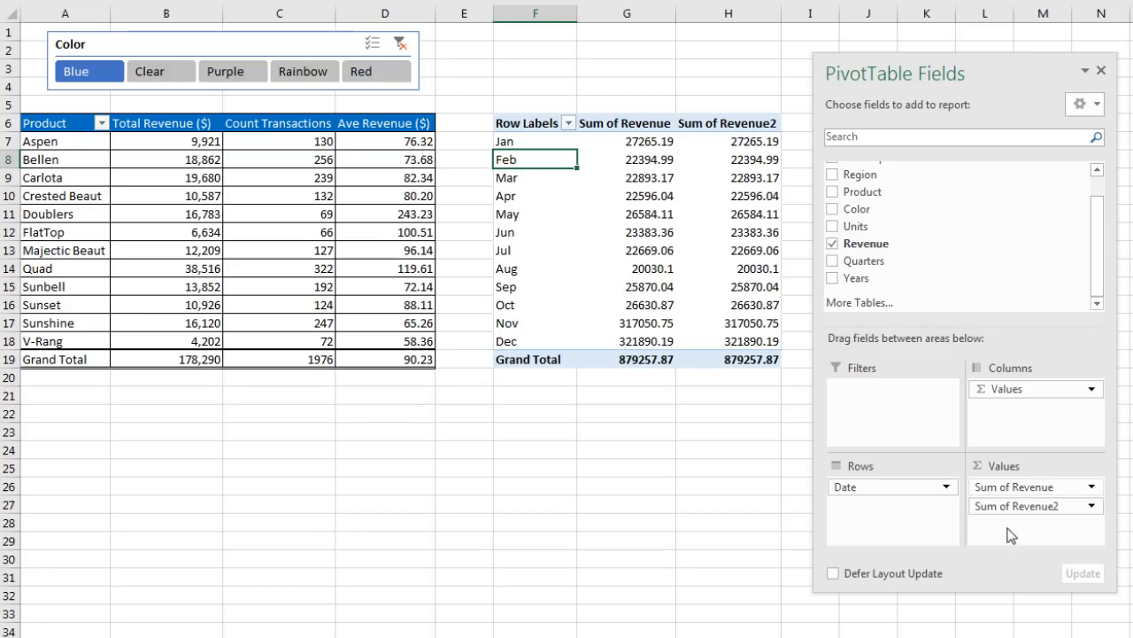
Step: Format the first Sum of Revenue field as Number with a thousands separator and 0 decimal places
left_click(615, 142)
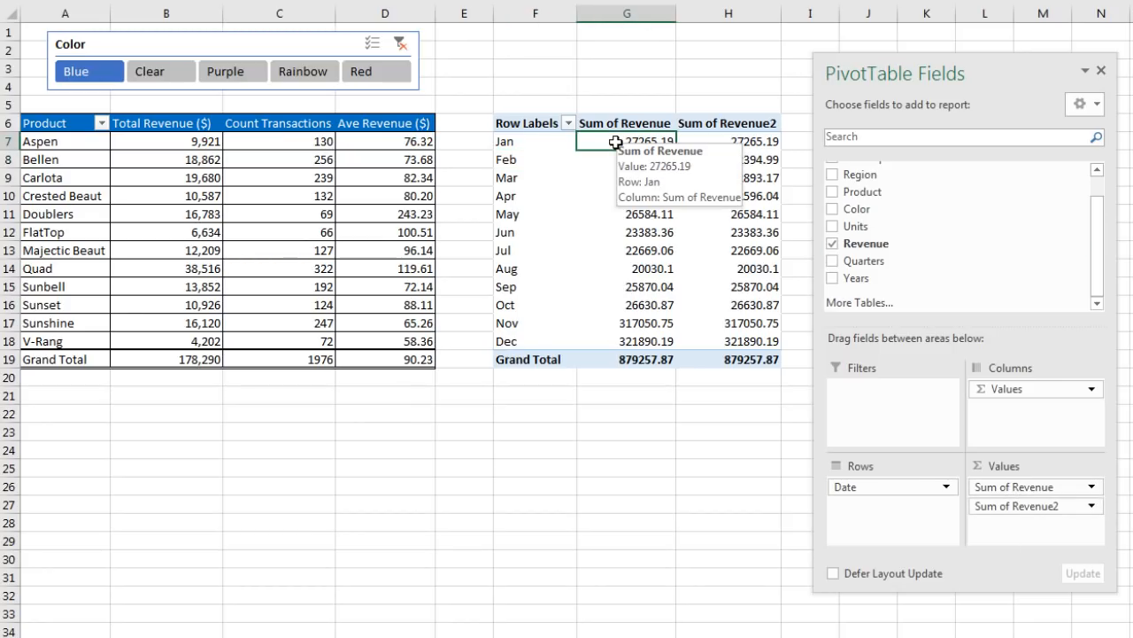
right_click(616, 142)
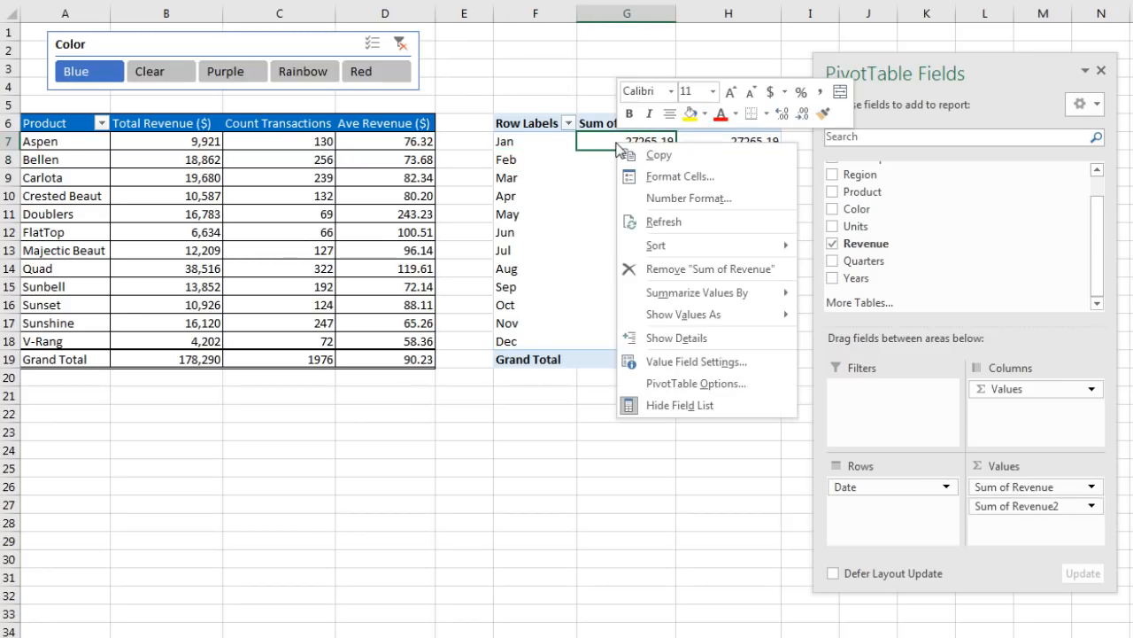
left_click(660, 200)
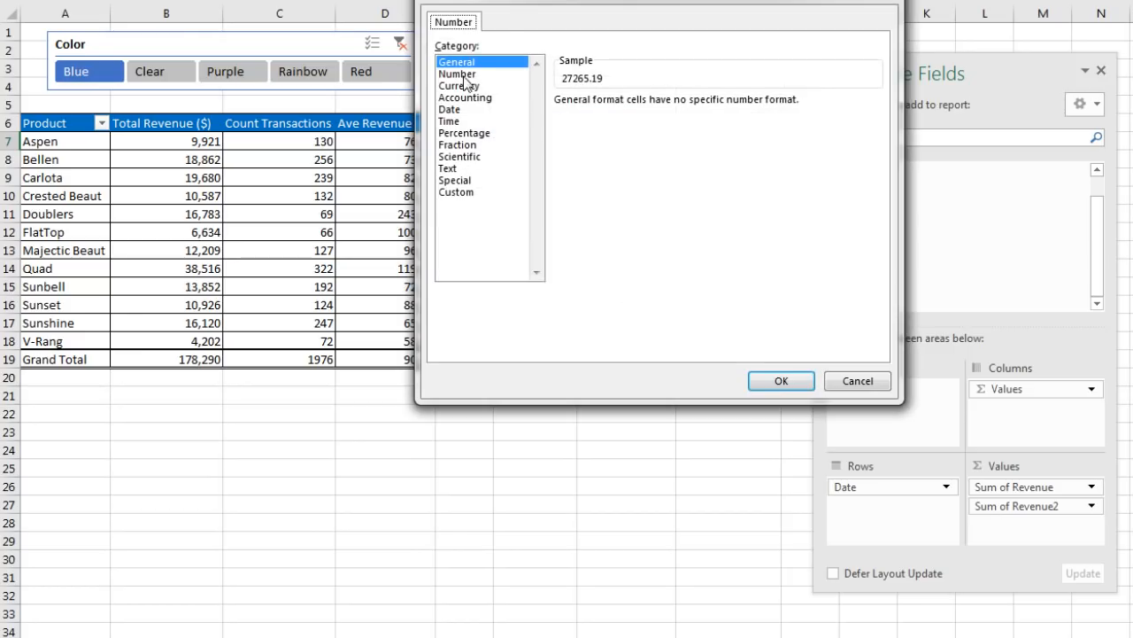
left_click(489, 73)
left_click(564, 125)
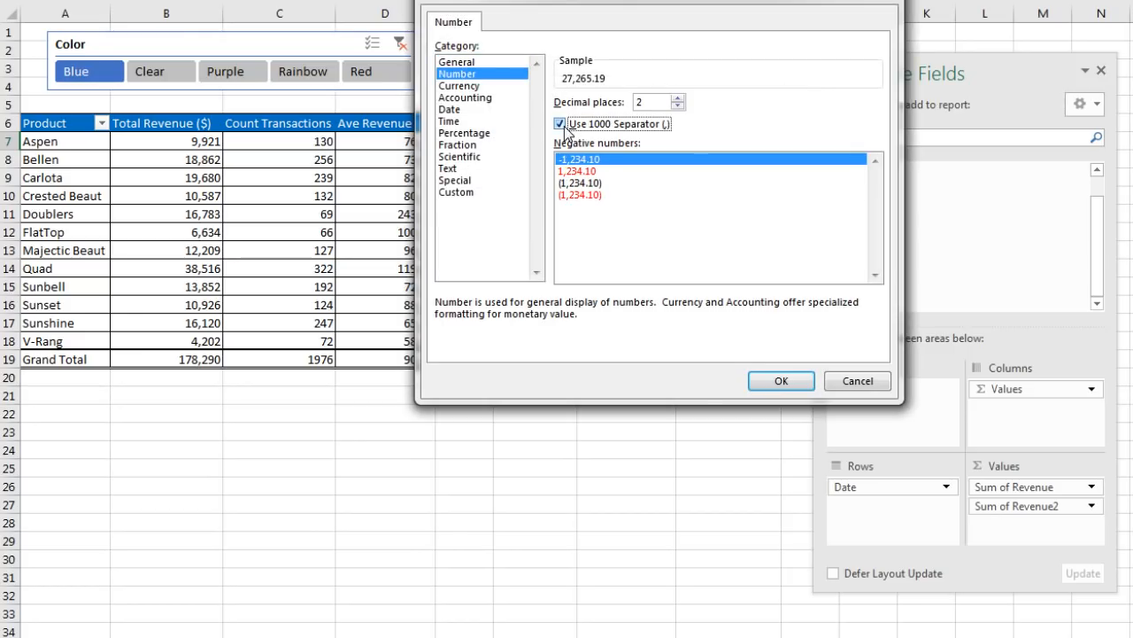
left_click(678, 105)
left_click(678, 106)
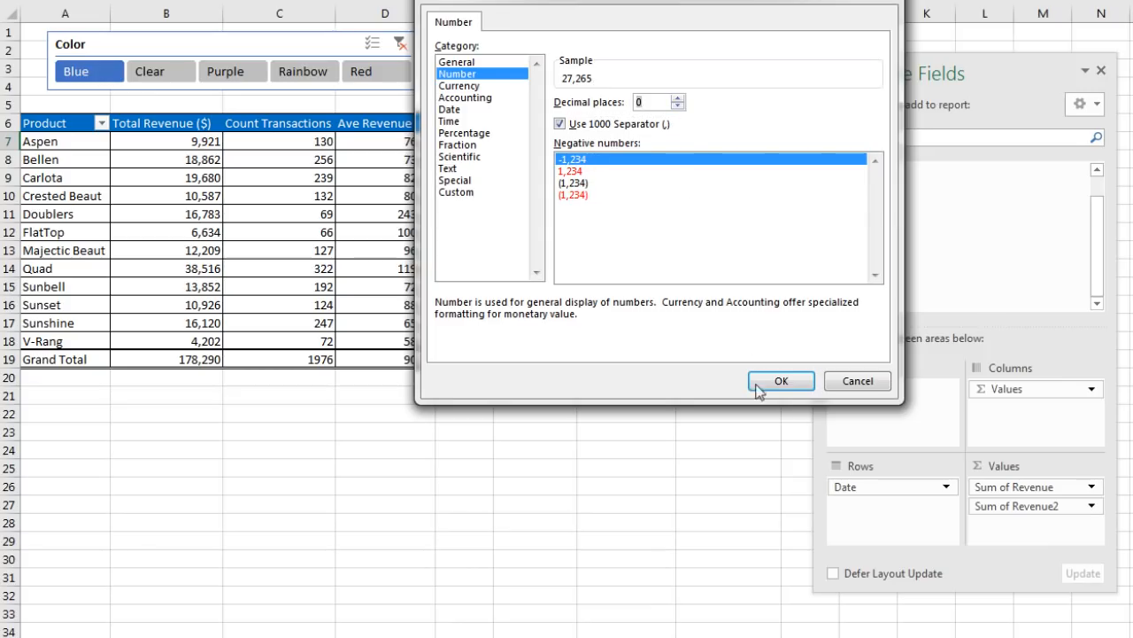
left_click(781, 382)
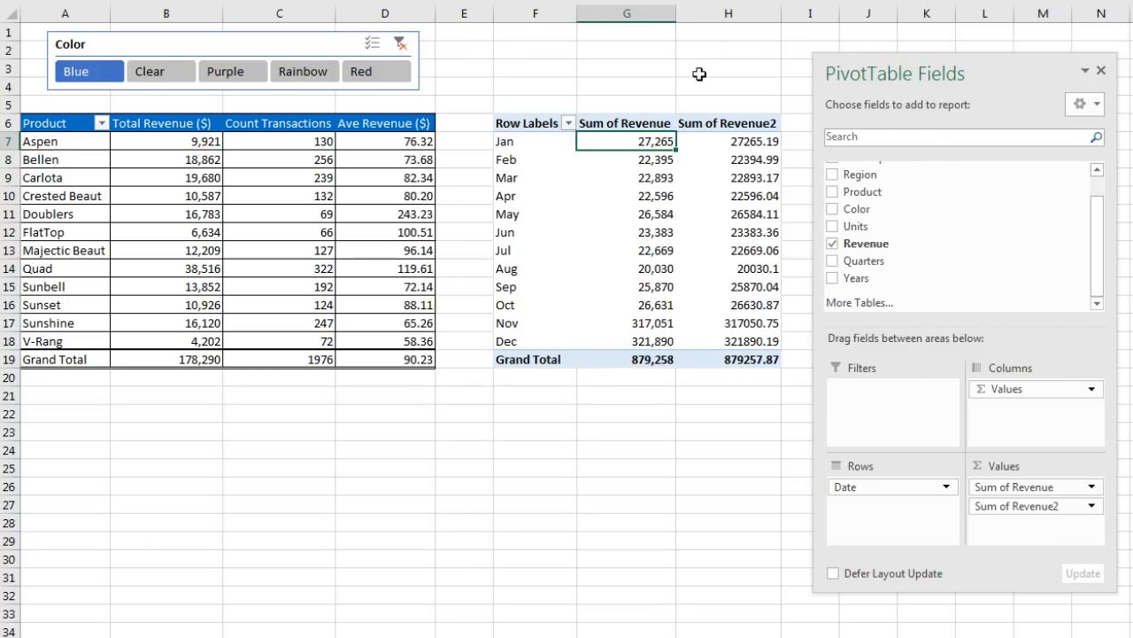
Step: Rename the Sum of Revenue header in G6 to "Total Revenue ($)" and widen column G to fit it
left_click(629, 124)
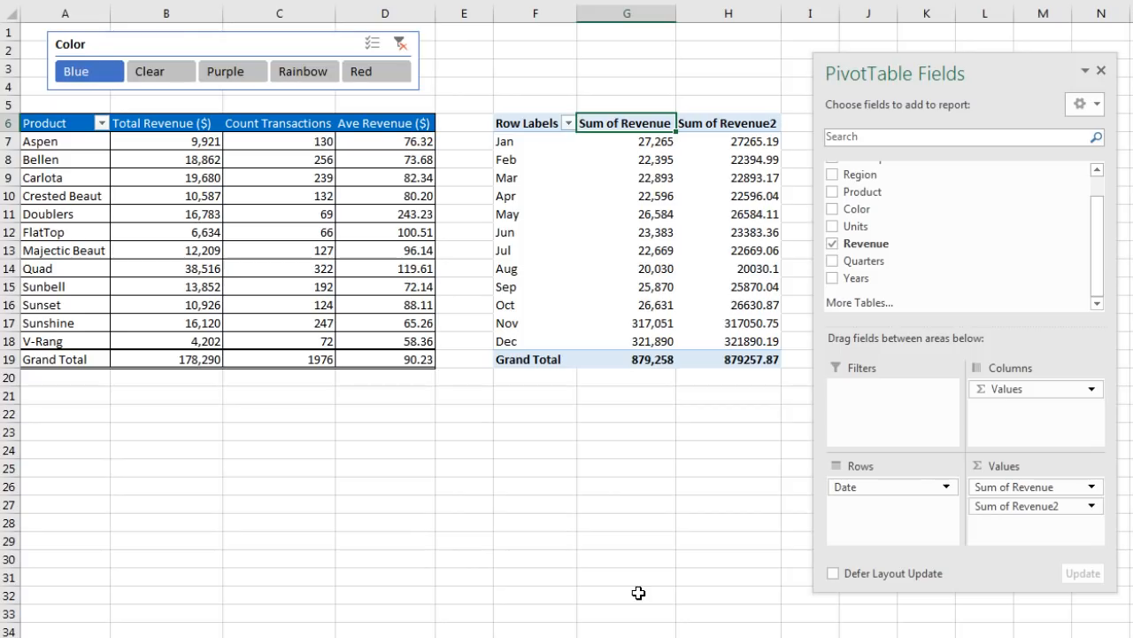
type("Total Revenu")
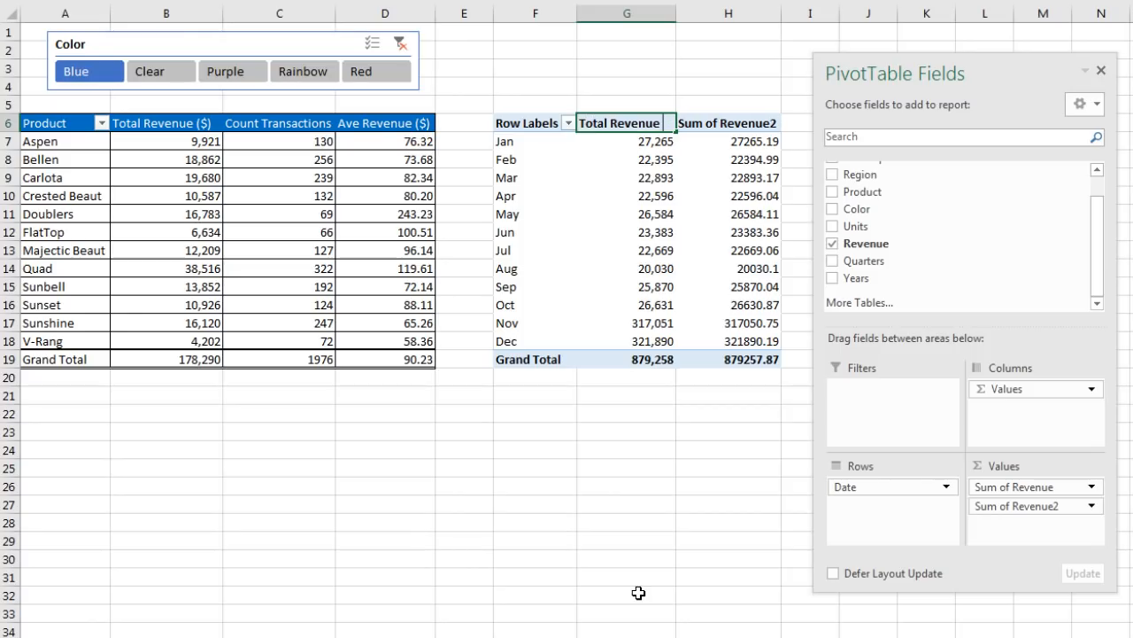
type("e ($)")
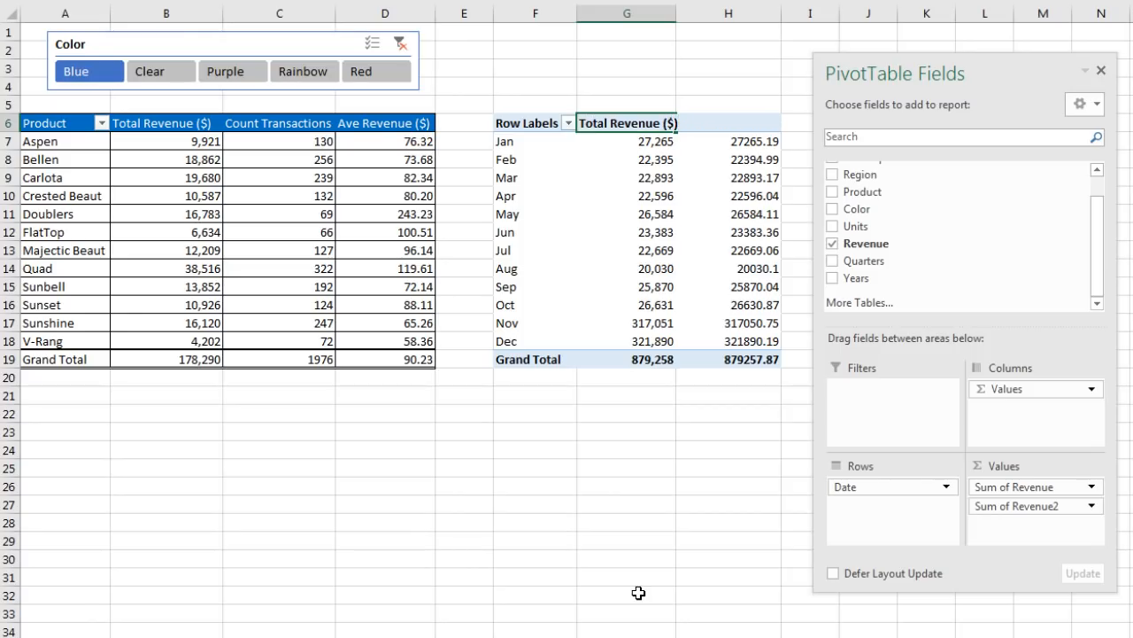
key("Return")
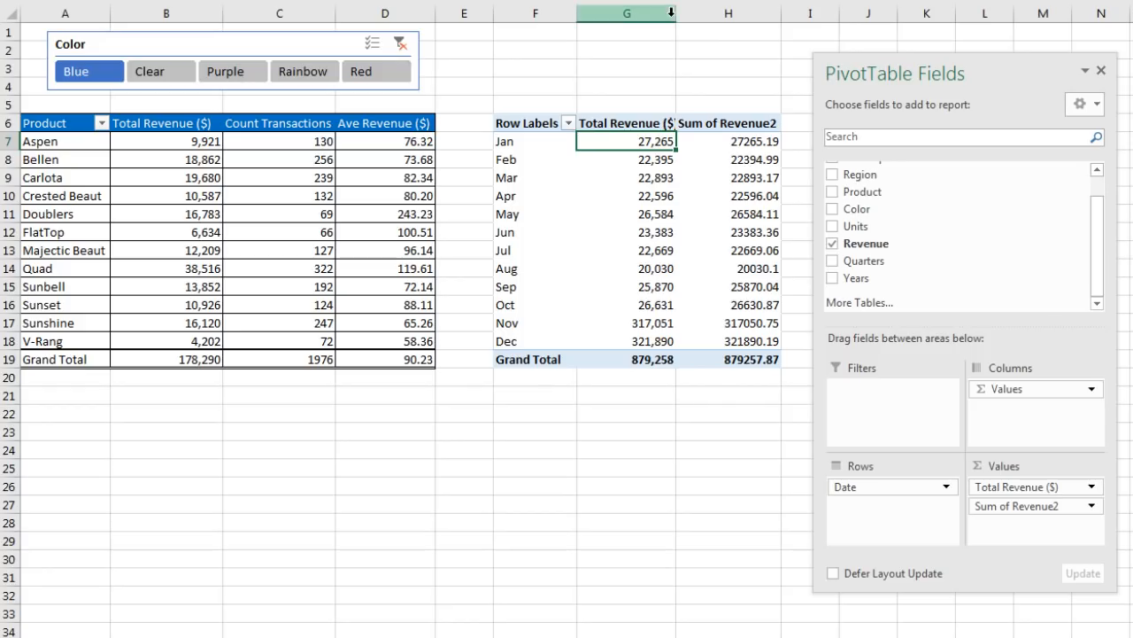
left_click_drag(677, 13, 696, 13)
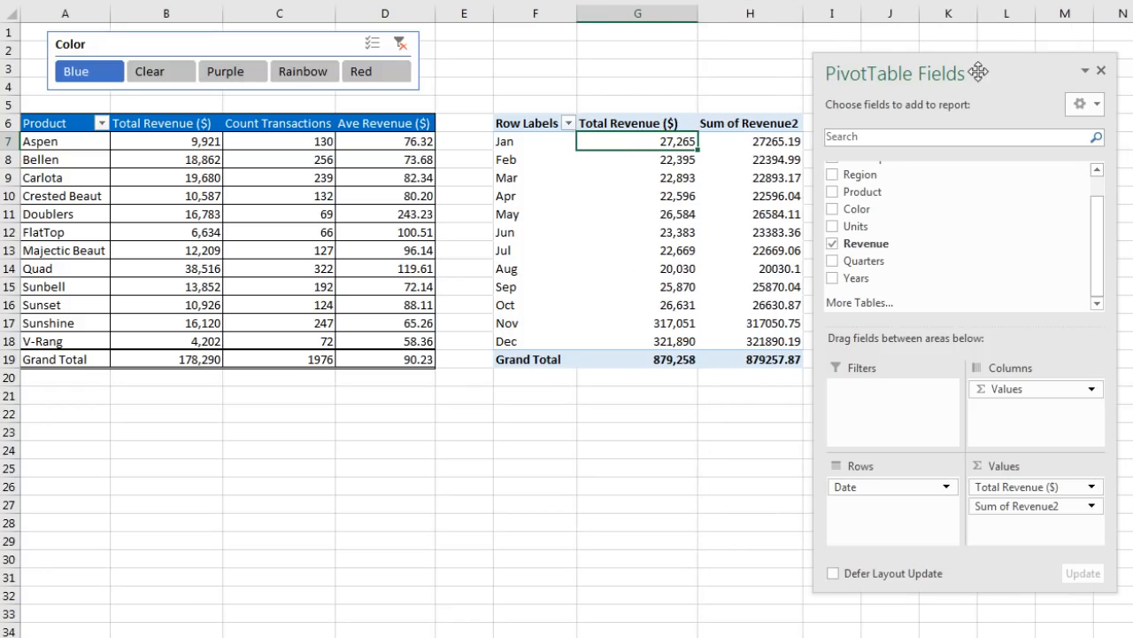
Step: Show the Sum of Revenue2 values in the month PivotTable as % of Column Total
left_click_drag(979, 71, 1132, 72)
left_click(764, 144)
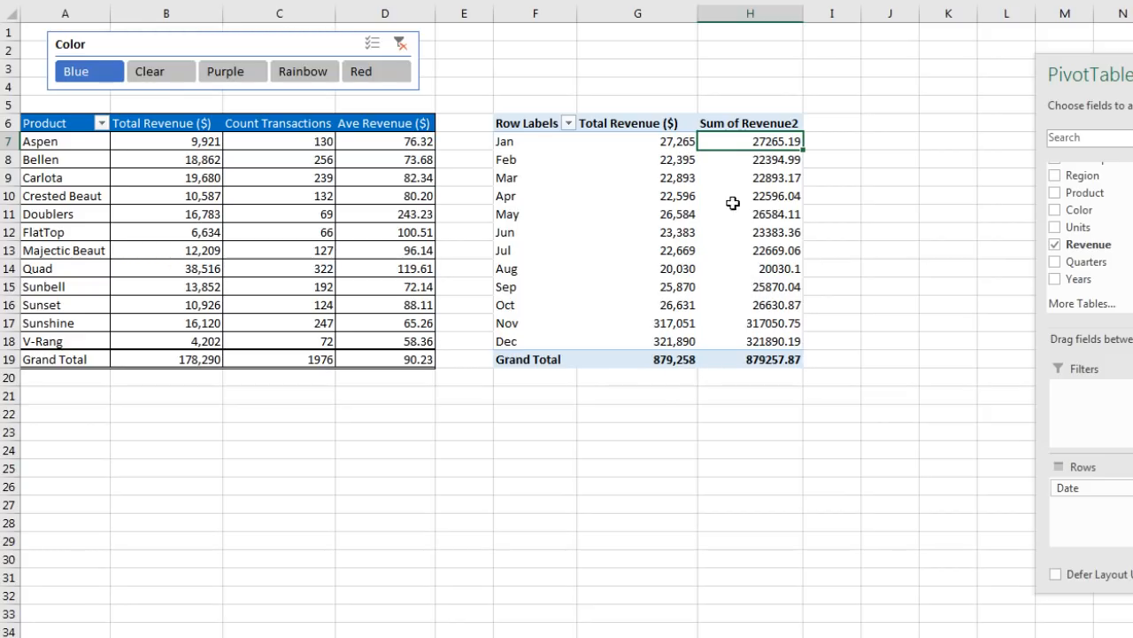
right_click(738, 145)
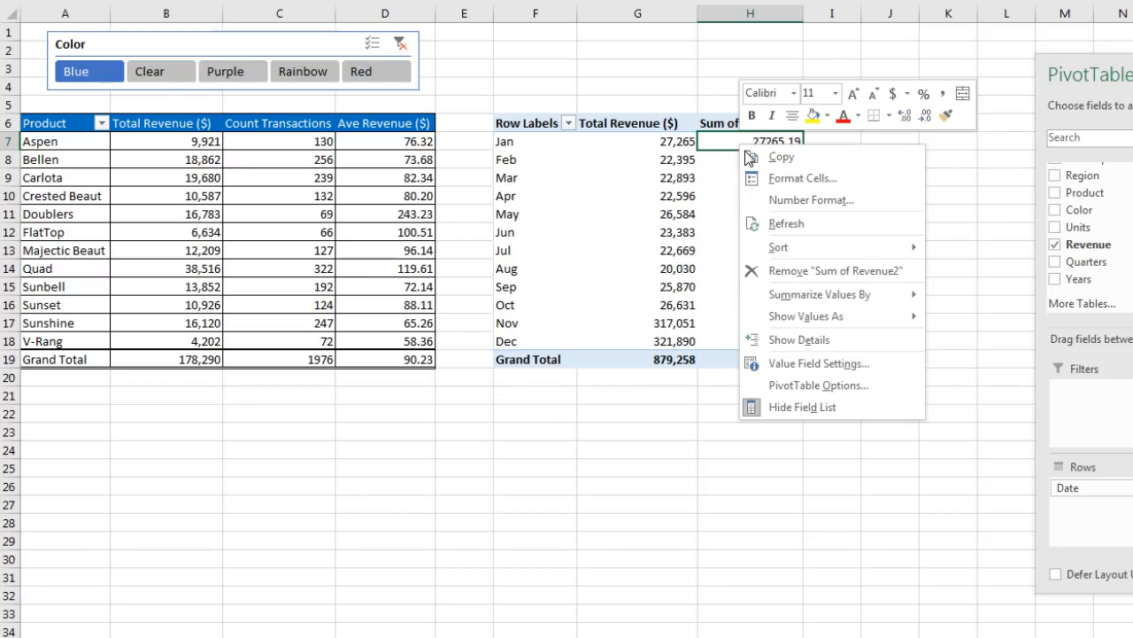
mouse_move(790, 305)
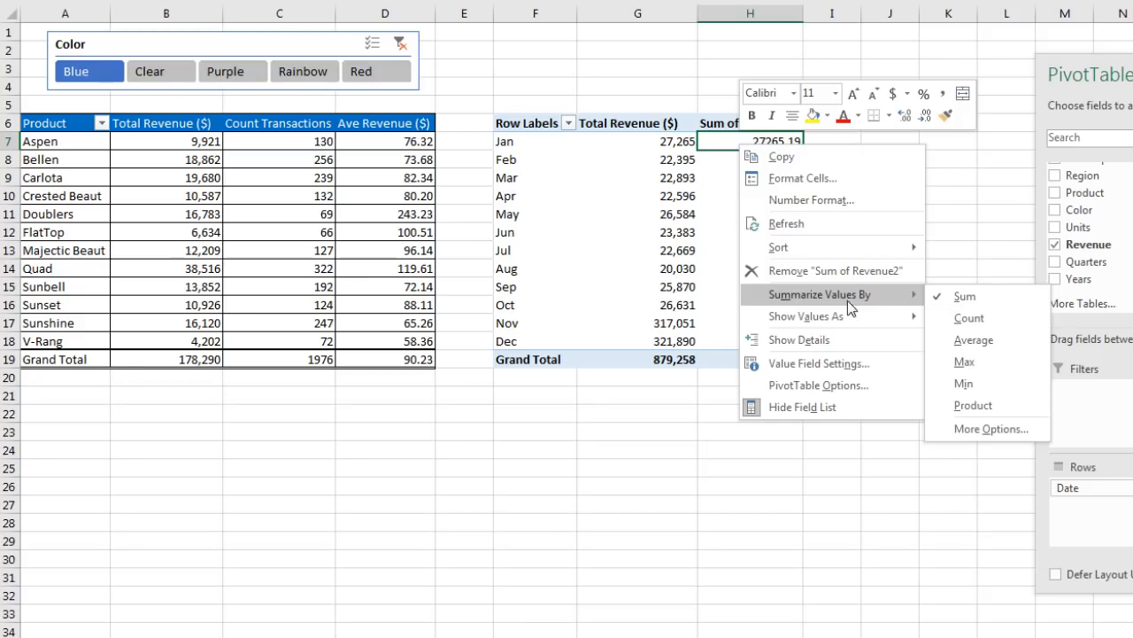
mouse_move(832, 325)
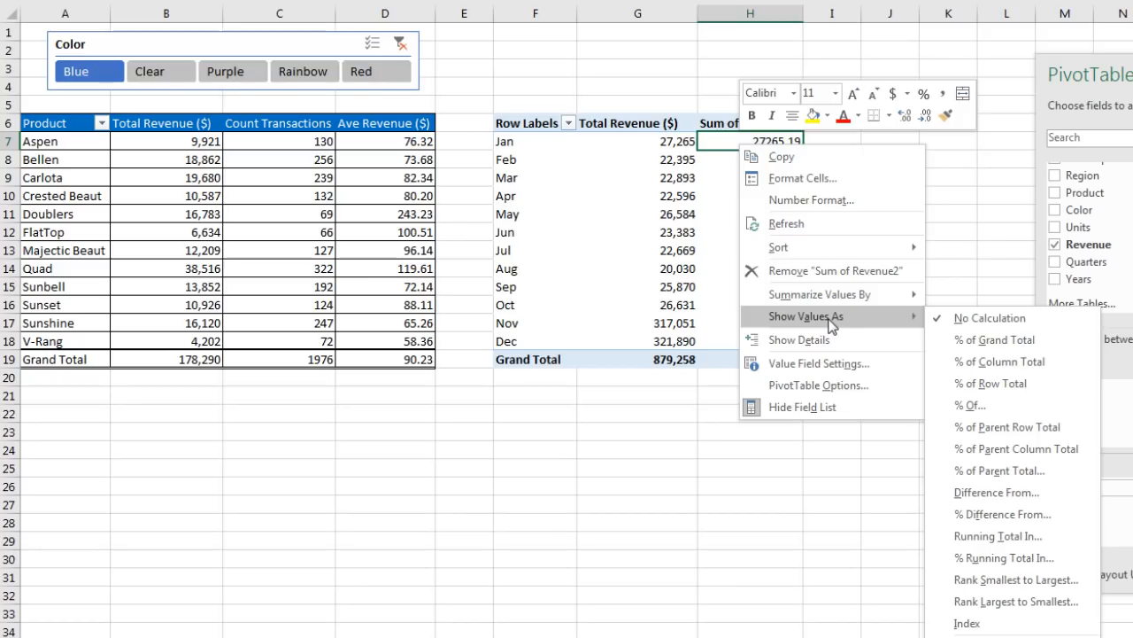
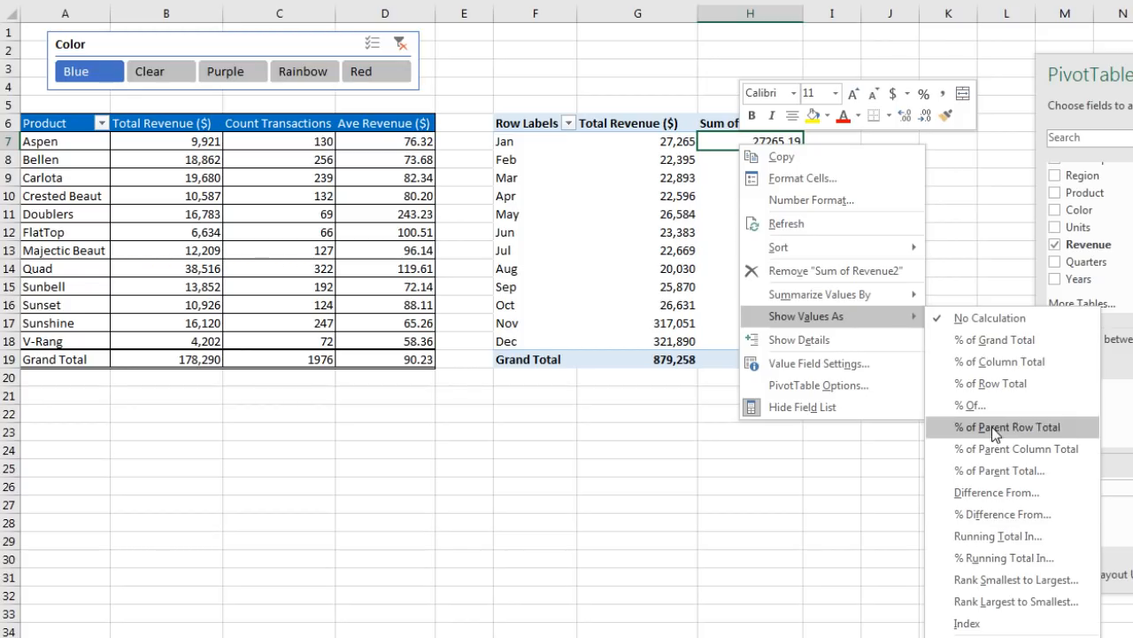
left_click(1003, 365)
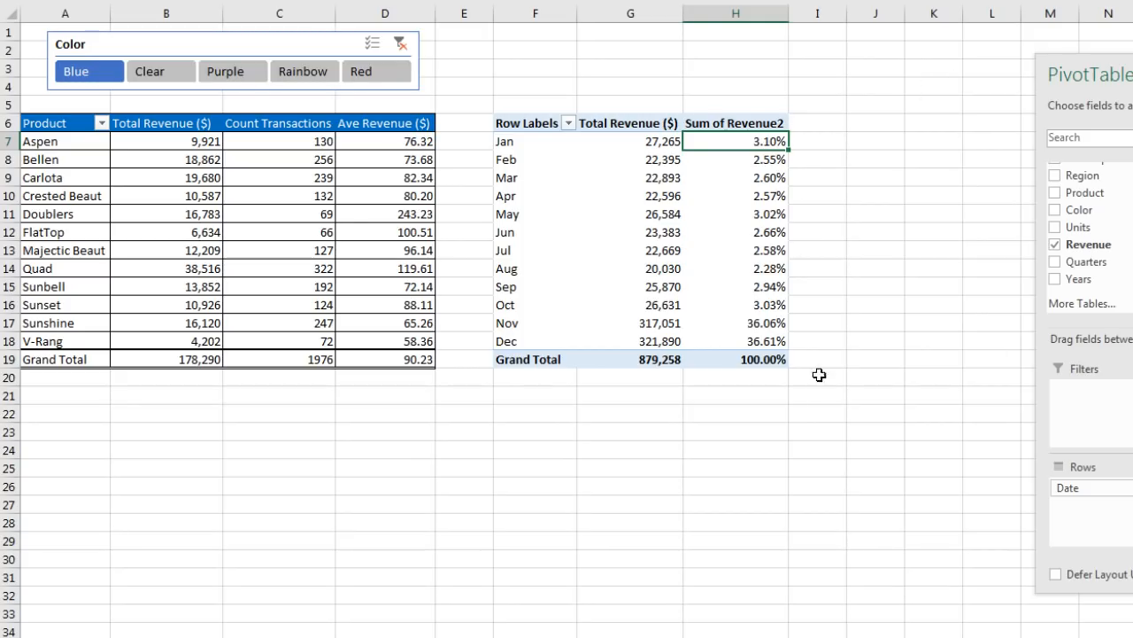
Step: Rename the Sum of Revenue2 header in H6 to "% Rev of Total"
left_click(740, 125)
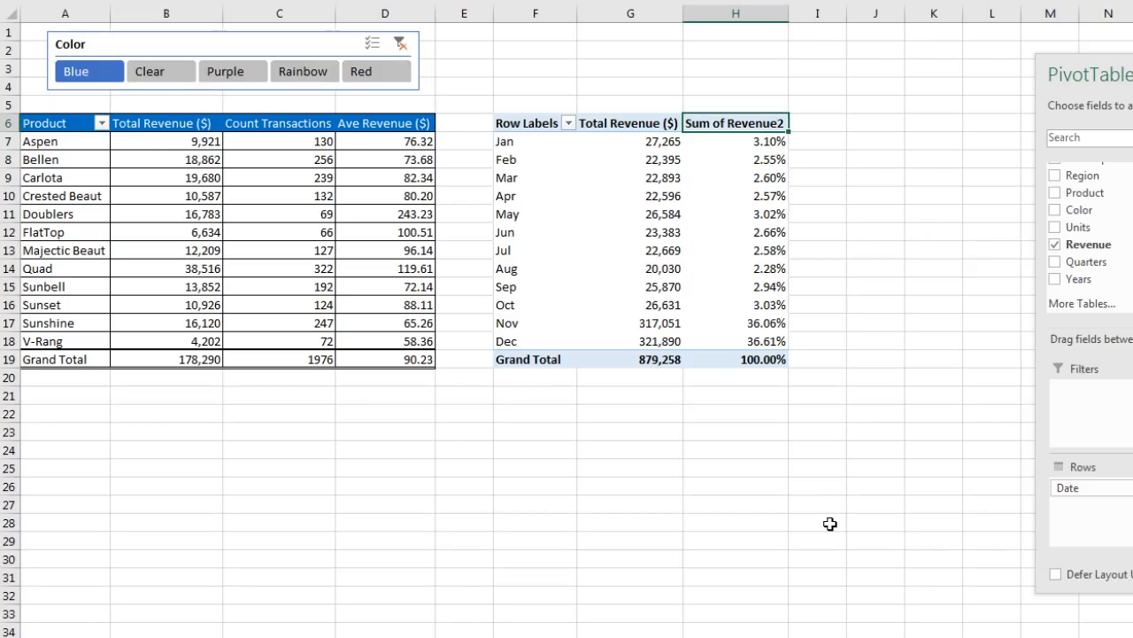
type("% Rev of Total")
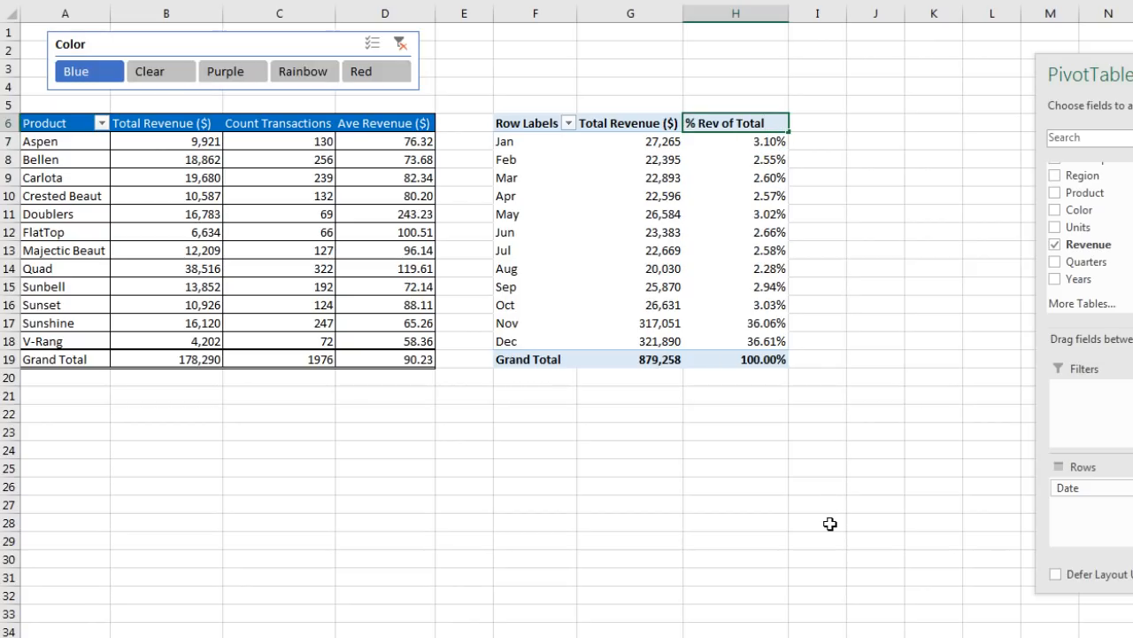
key("Return")
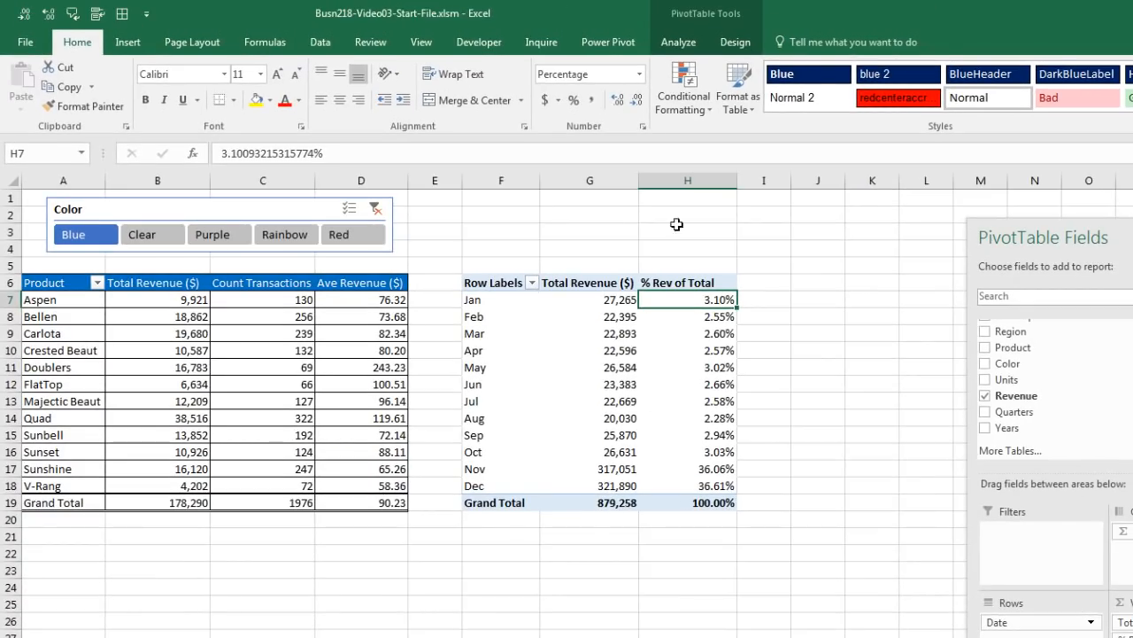
Step: Show the month PivotTable in Tabular Form and apply the custom PivotTable style used by the product PivotTable
left_click(751, 47)
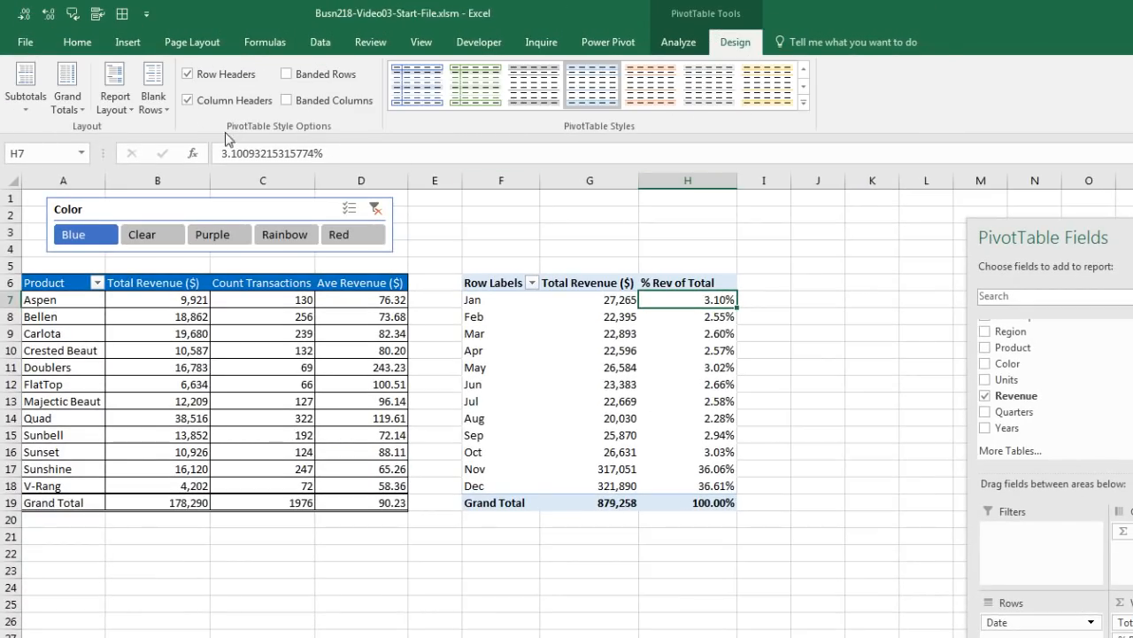
left_click(115, 99)
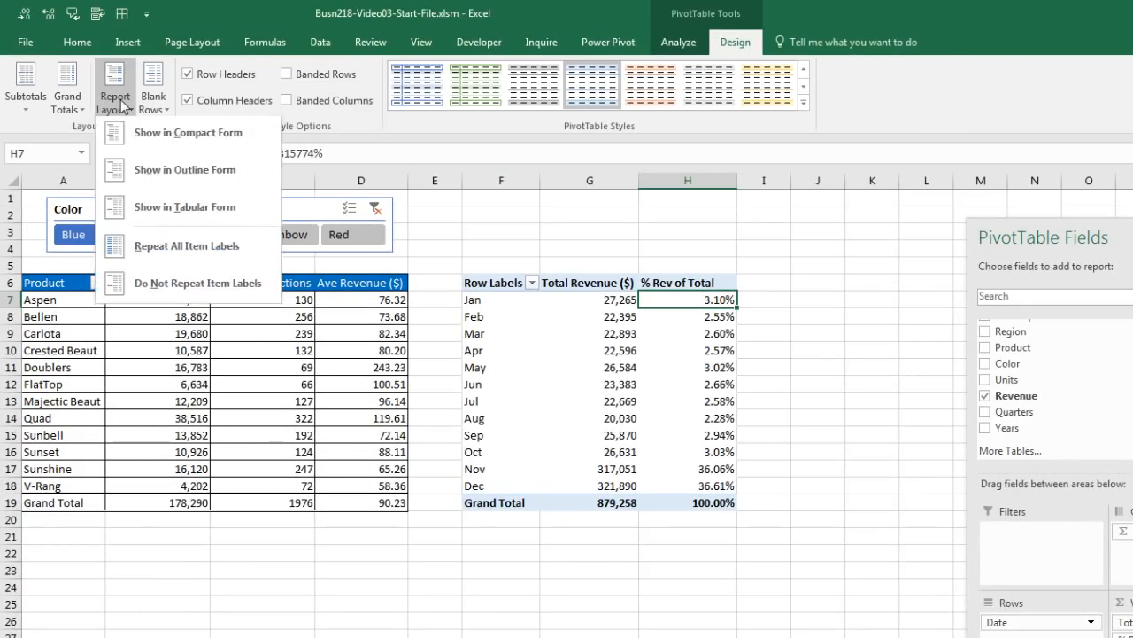
left_click(159, 211)
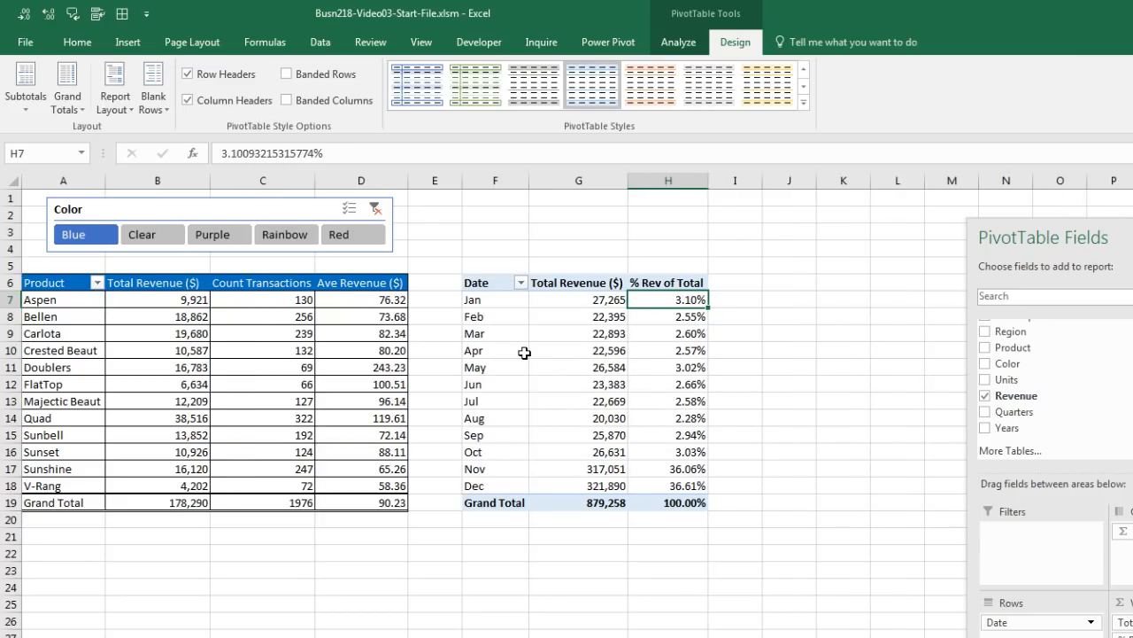
left_click(803, 104)
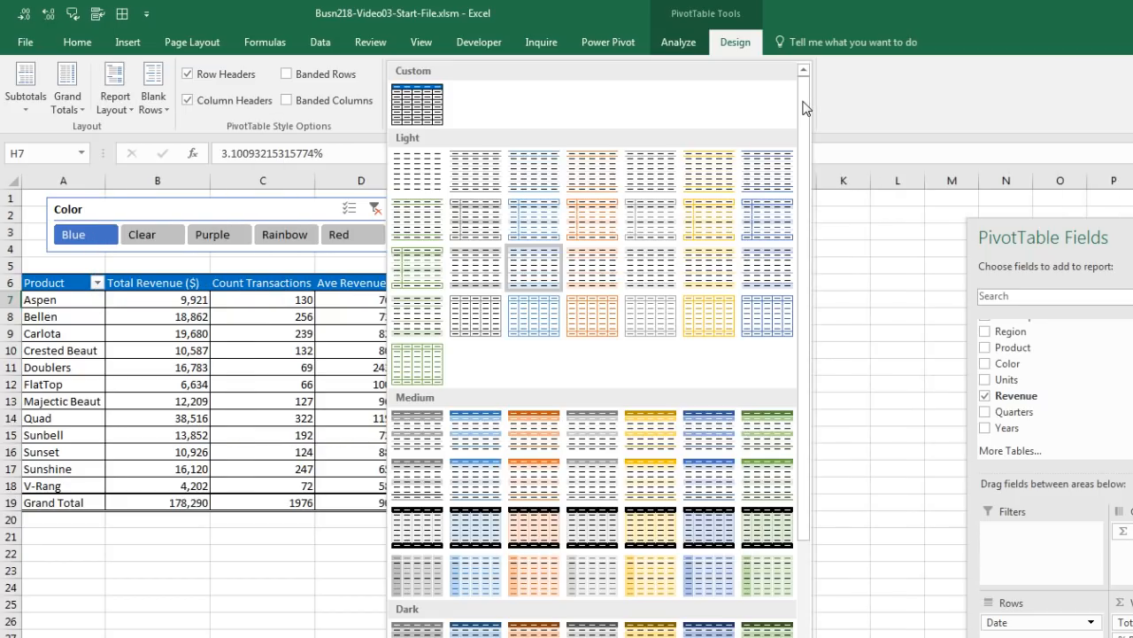
left_click(410, 119)
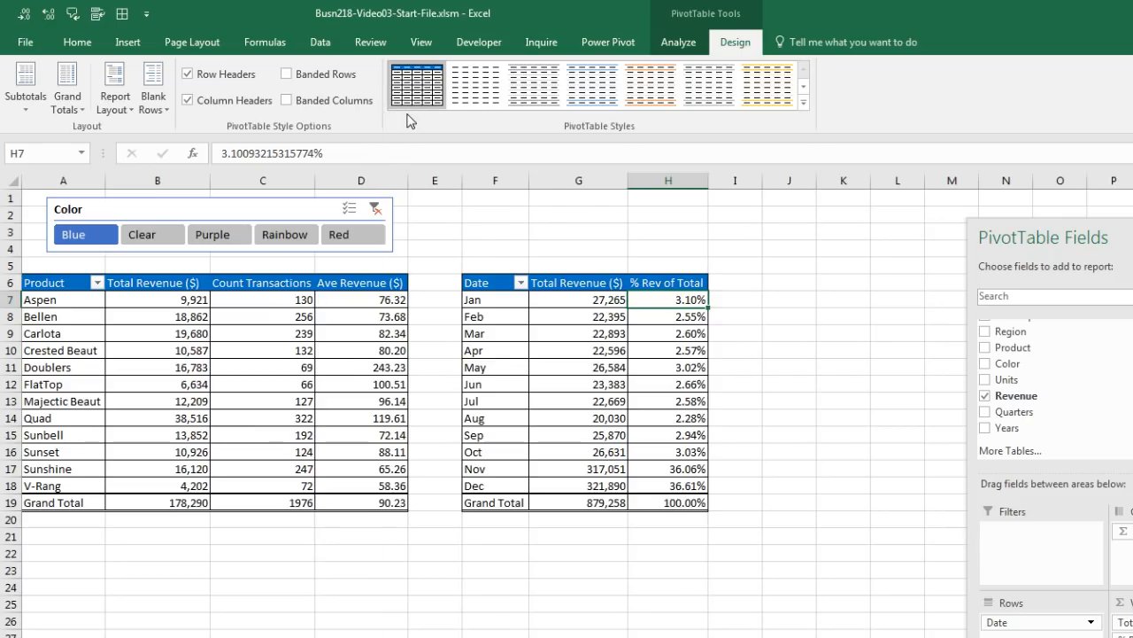
mouse_move(598, 351)
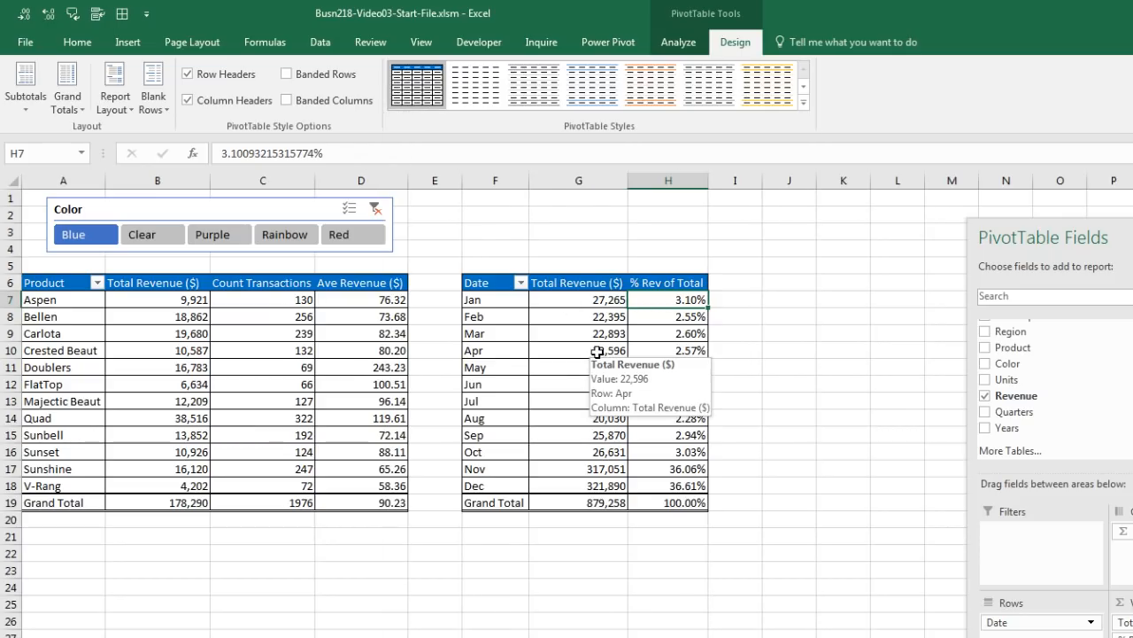
Step: Insert a slicer for the Years field on the month PivotTable
left_click(678, 42)
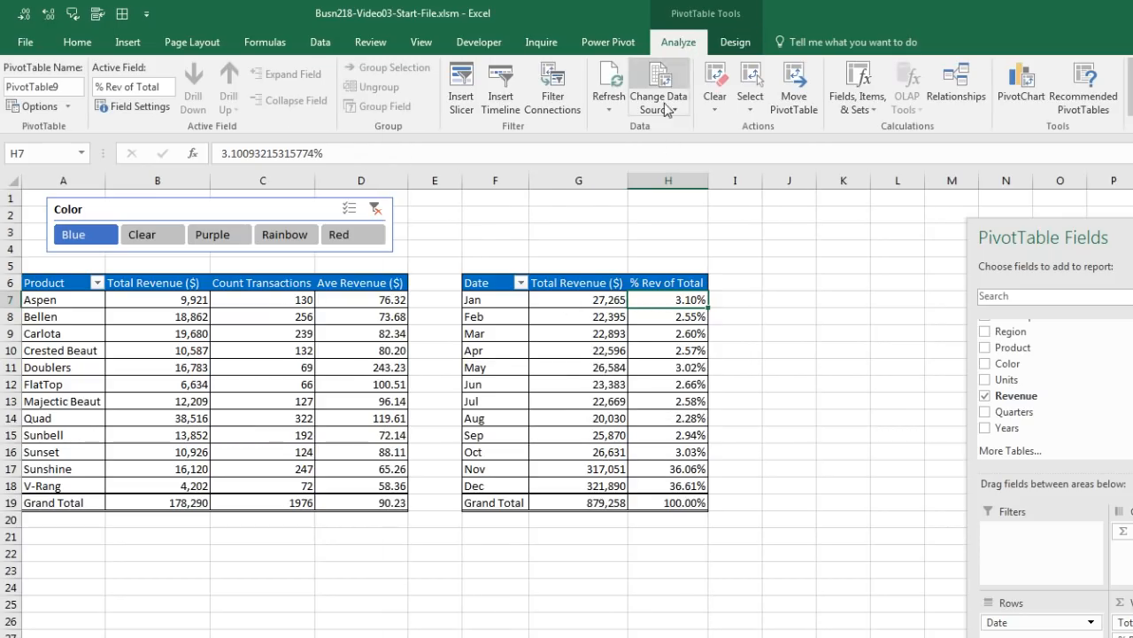
left_click(461, 101)
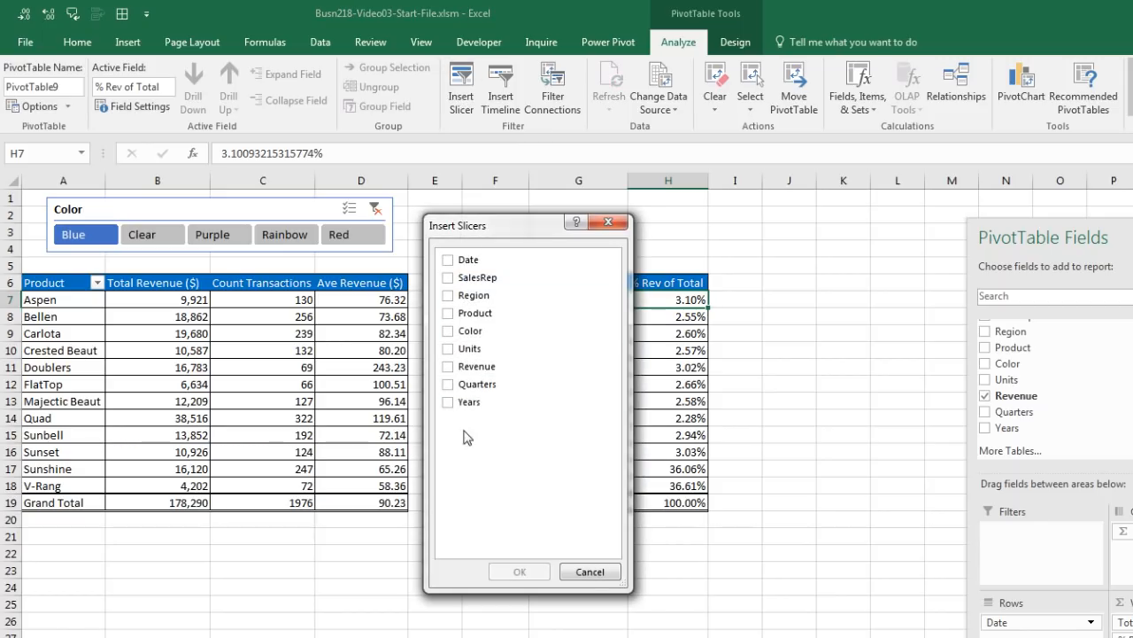
left_click(448, 402)
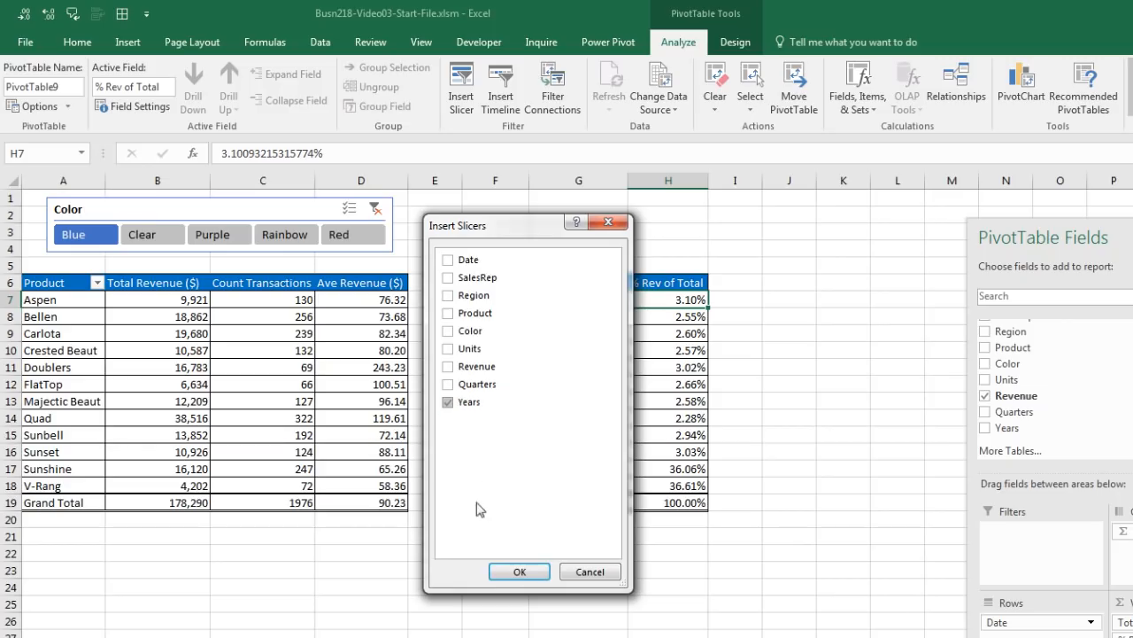
left_click(515, 572)
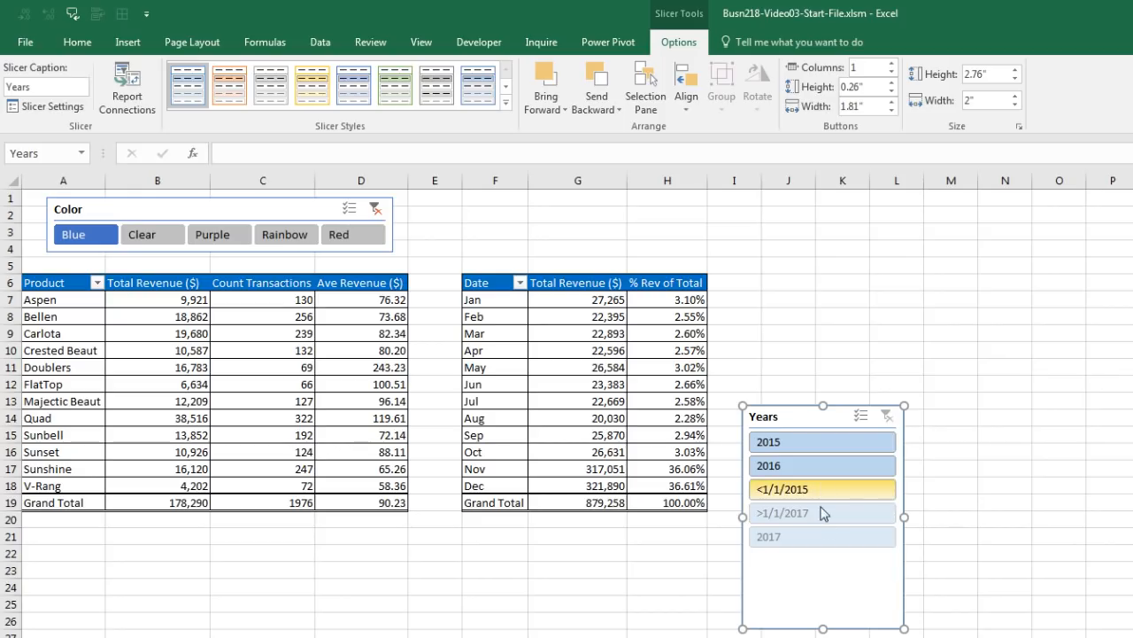
Step: Set the Years slicer to hide items with no data
right_click(801, 575)
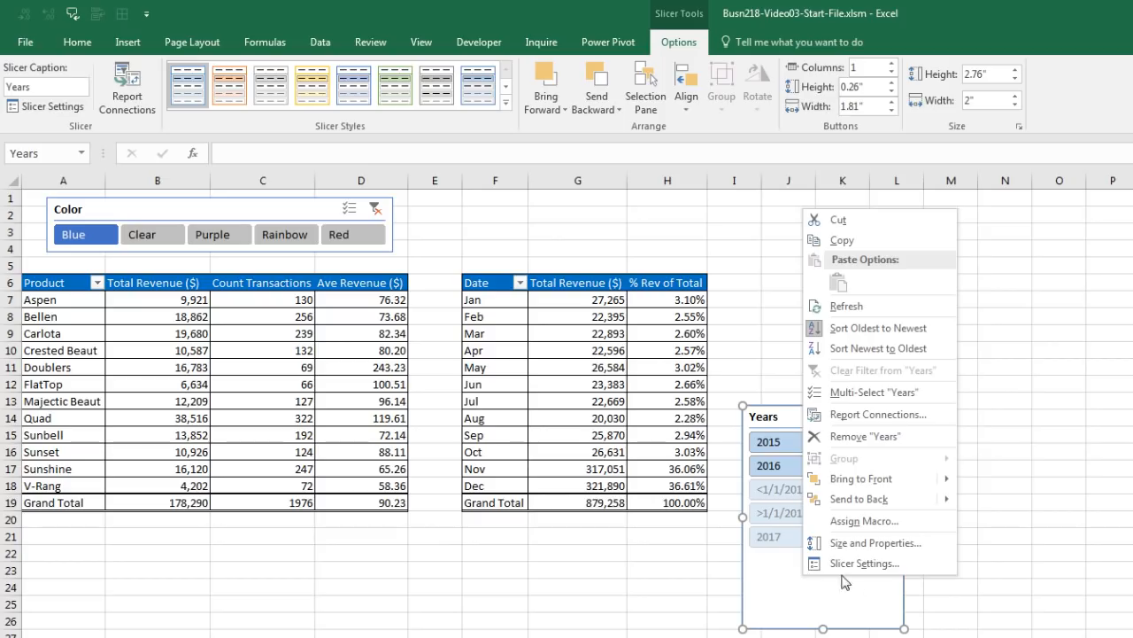
left_click(872, 563)
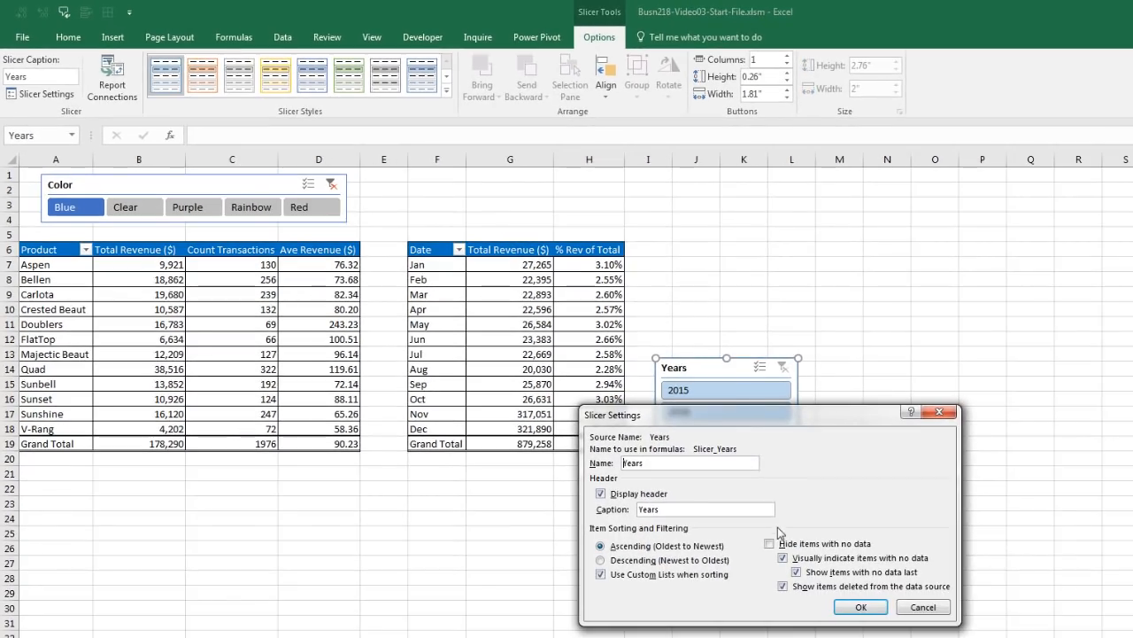
left_click(769, 544)
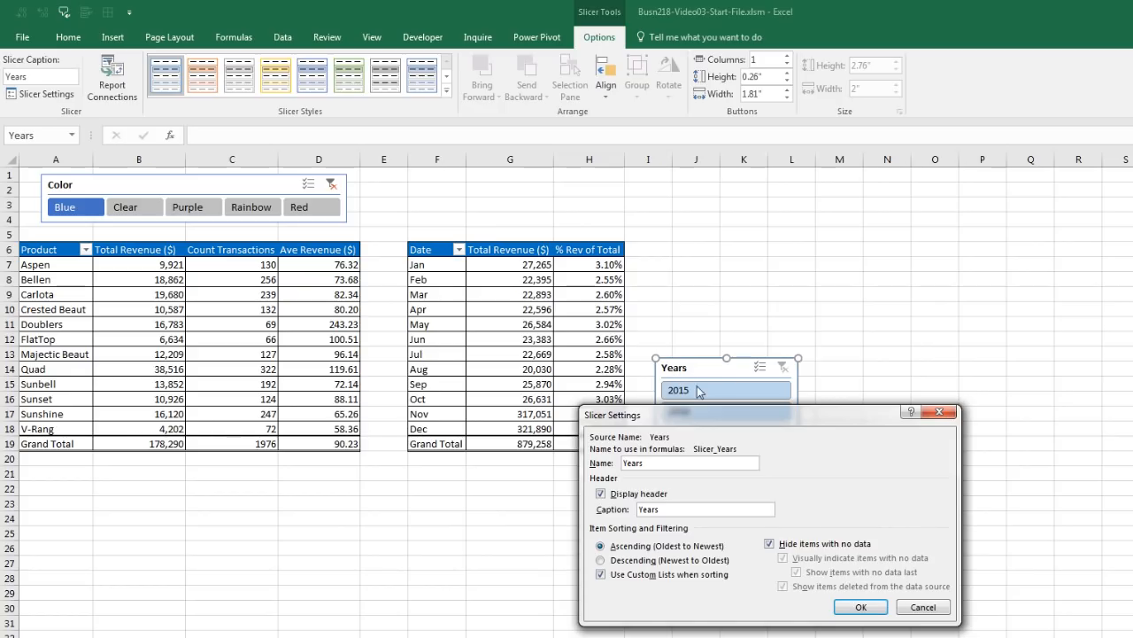
left_click(861, 607)
Step: Arrange the Years slicer in 2 columns, about 0.67" high and 1.58" wide, and place it above the month PivotTable
left_click_drag(798, 553, 768, 434)
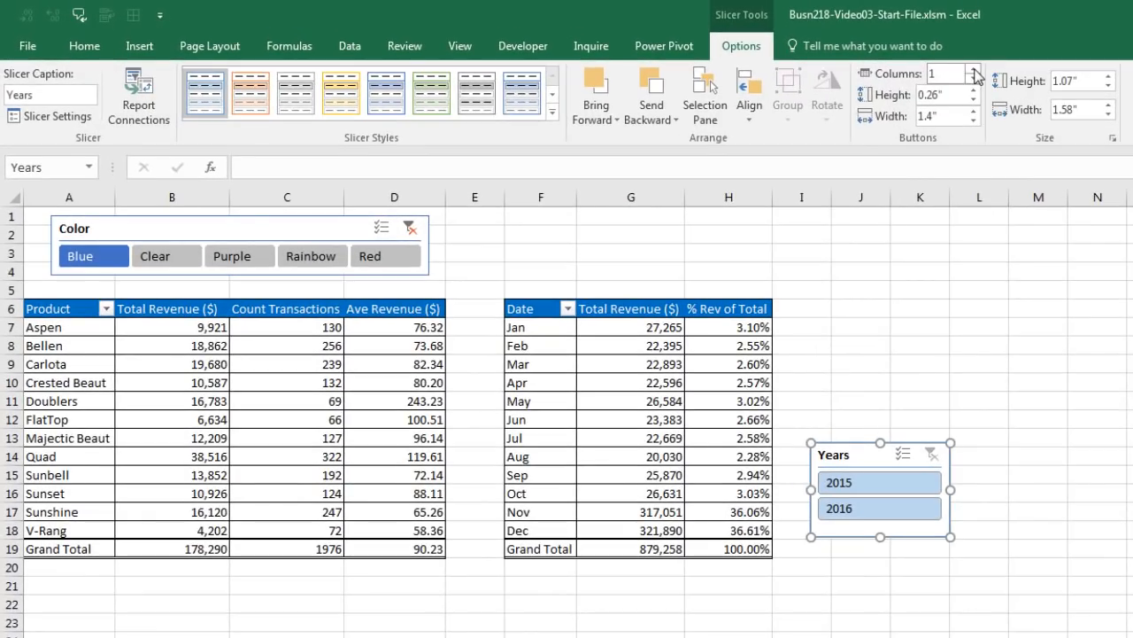
left_click(975, 71)
left_click_drag(855, 454, 584, 274)
Step: Align the tops of the Color and Years slicers
left_click(217, 232)
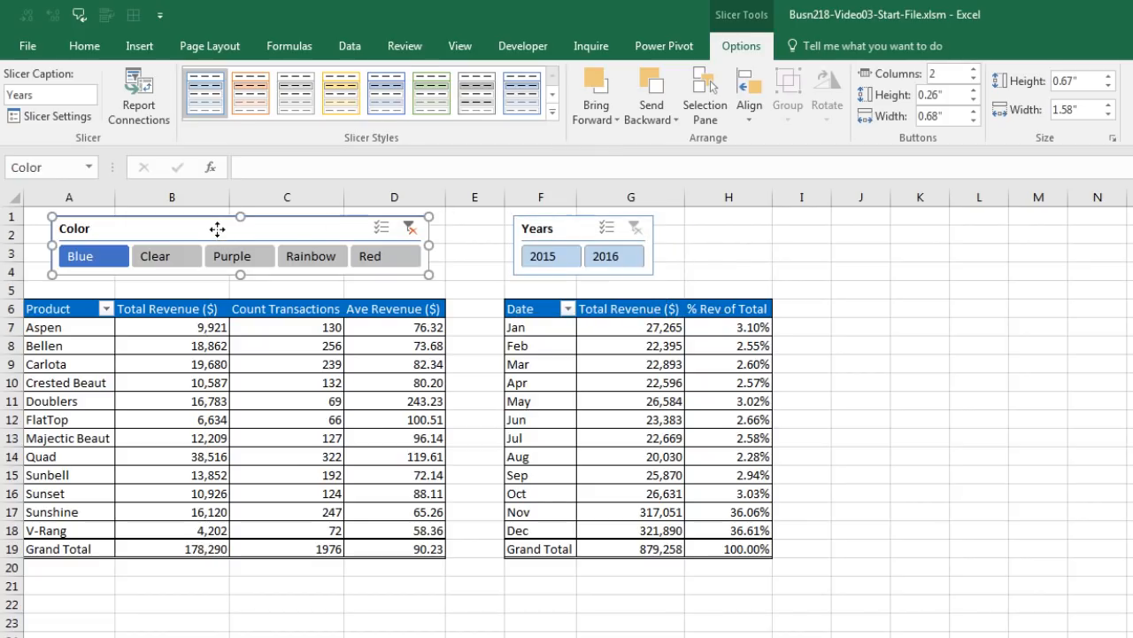
left_click(559, 229, "ctrl")
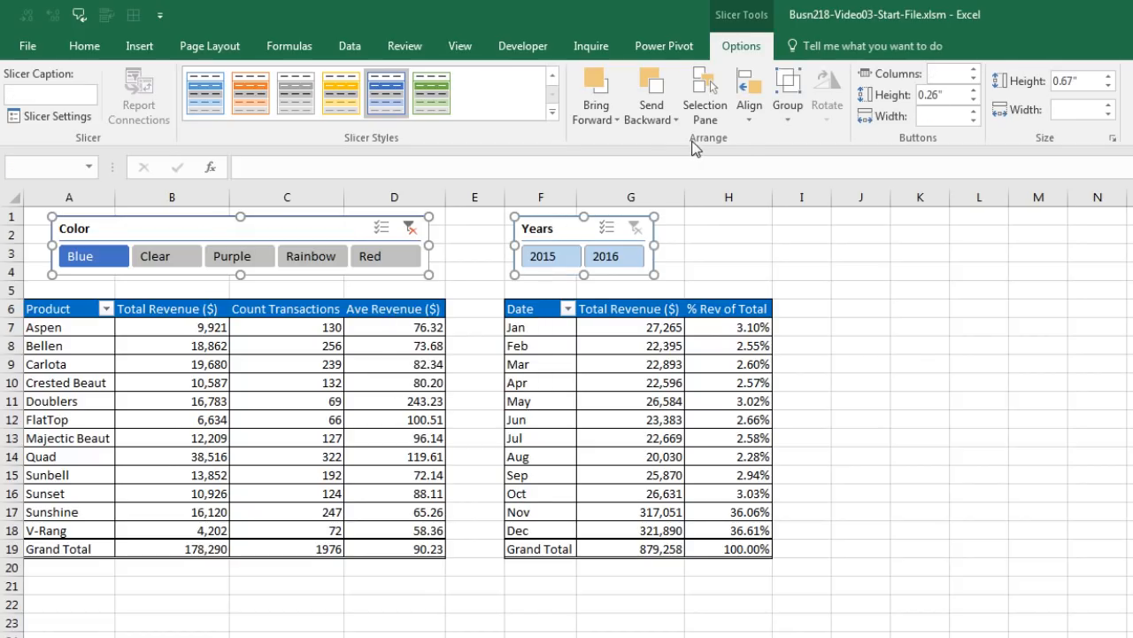
left_click(754, 122)
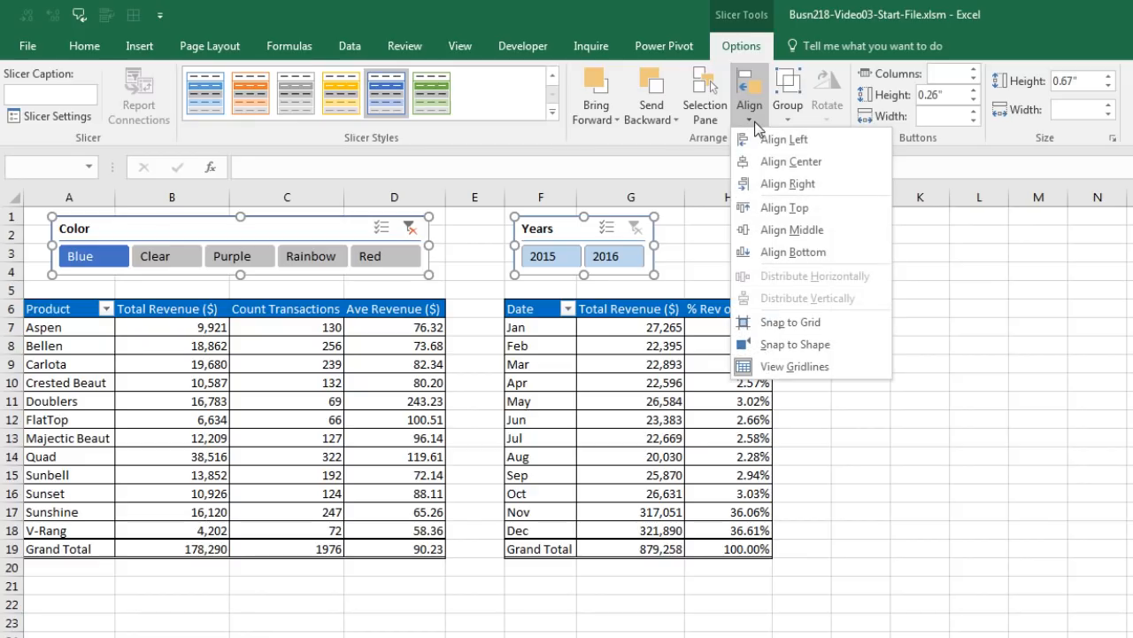
left_click(780, 209)
left_click(800, 270)
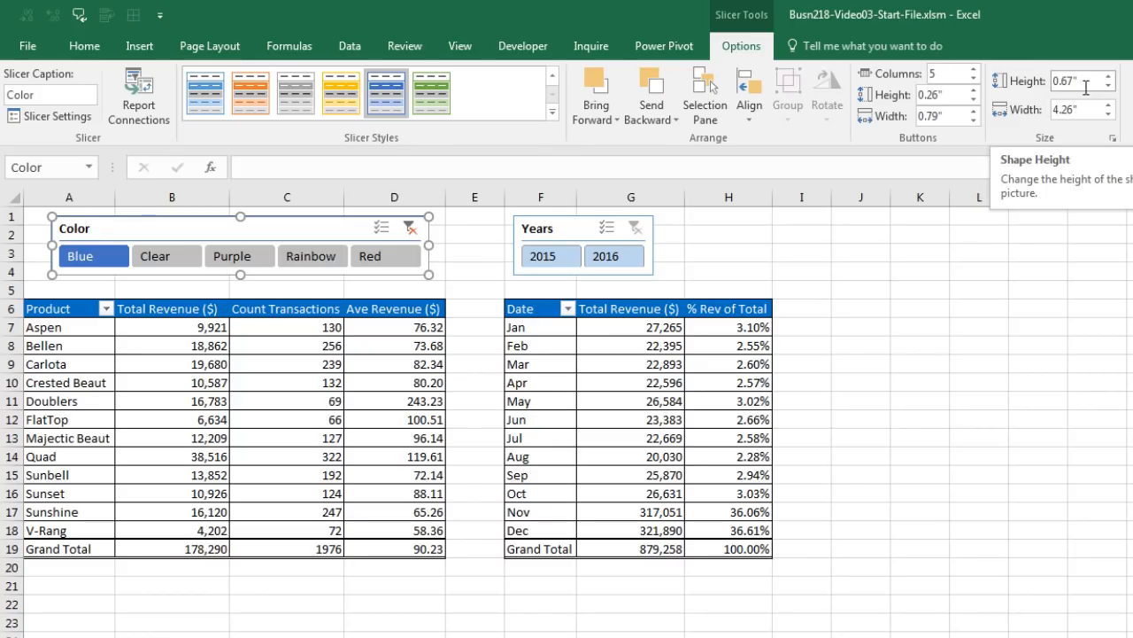
Step: Apply the same dark blue slicer style as the Color slicer to the Years slicer
left_click(538, 232)
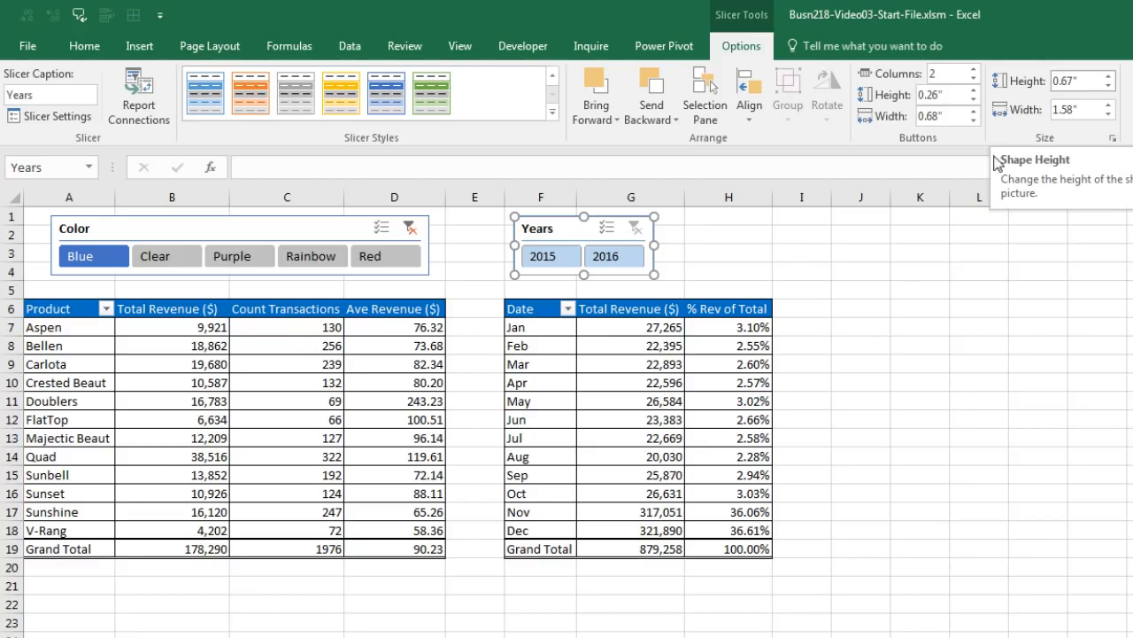
left_click(551, 110)
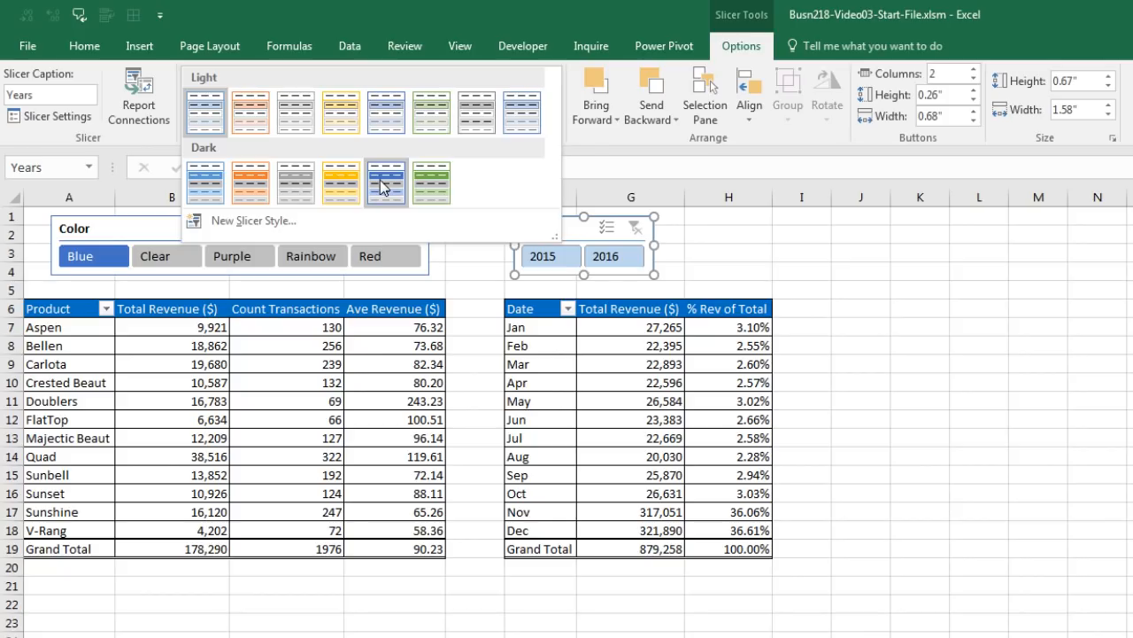
left_click(380, 180)
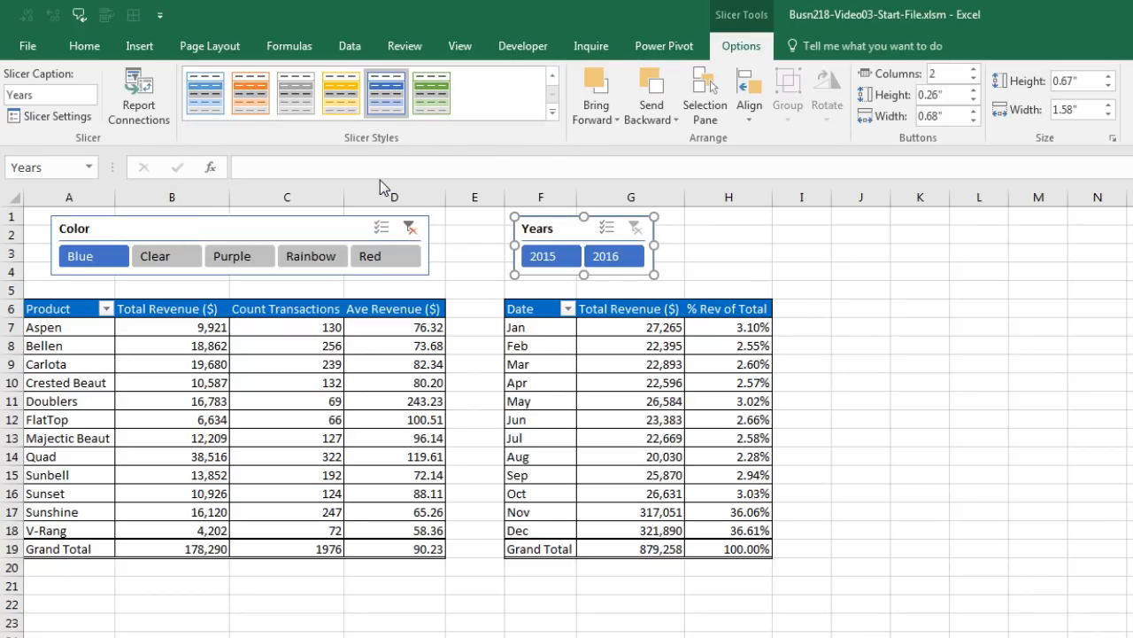
Step: Test both slicers by switching the month PivotTable between 2015 and 2016, ending on 2015, and filtering the product PivotTable to Purple
left_click(546, 261)
left_click(595, 261)
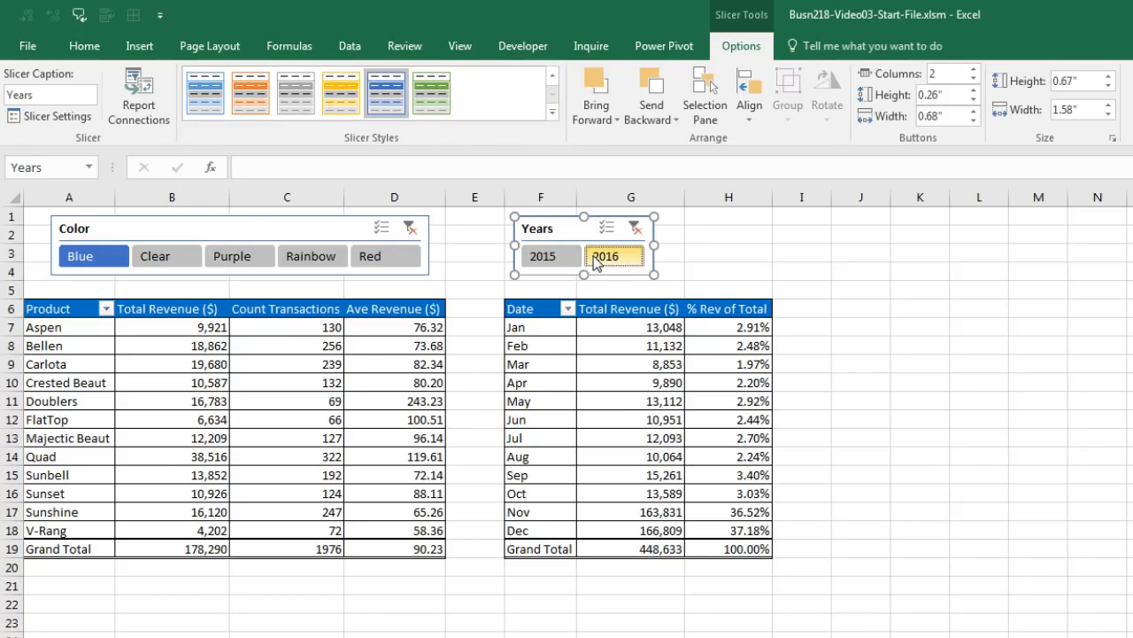
left_click(560, 256)
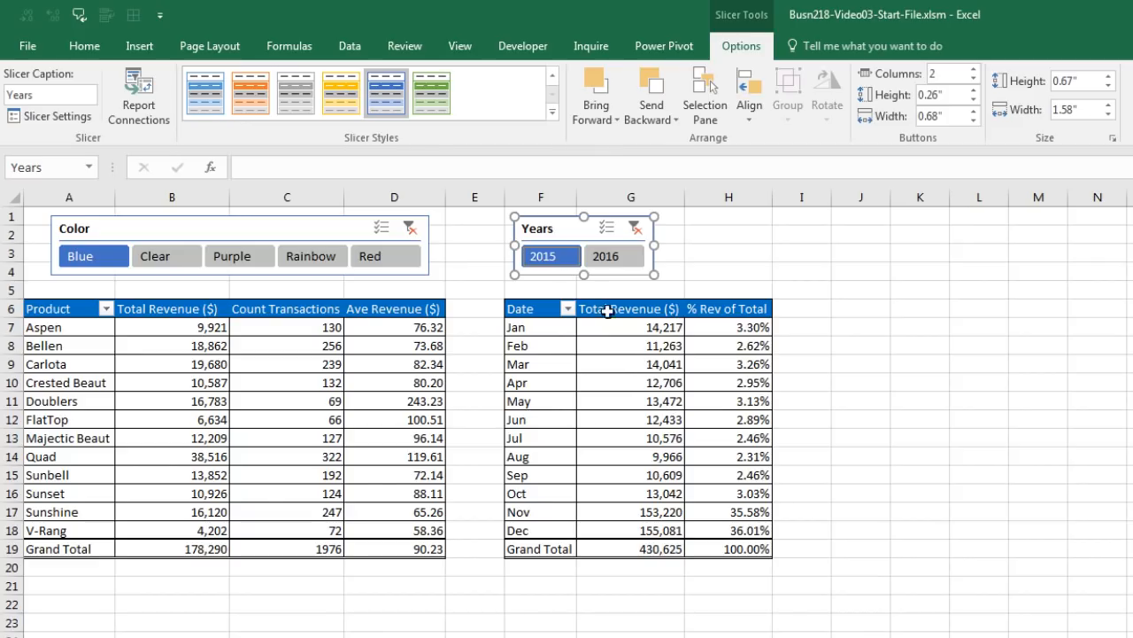
left_click(249, 260)
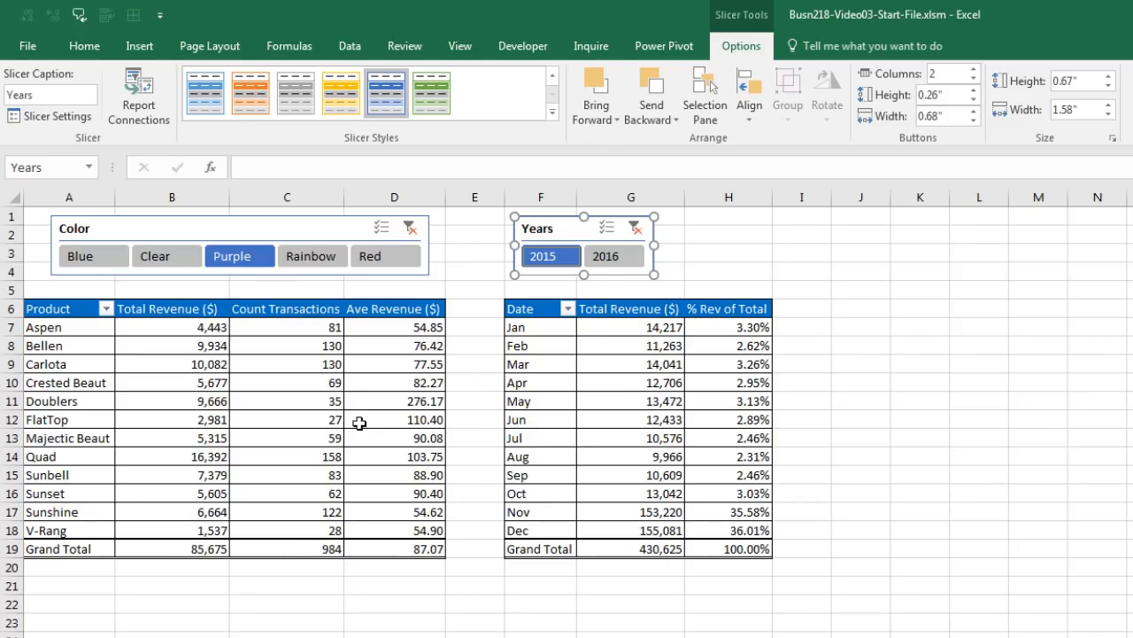
mouse_move(360, 423)
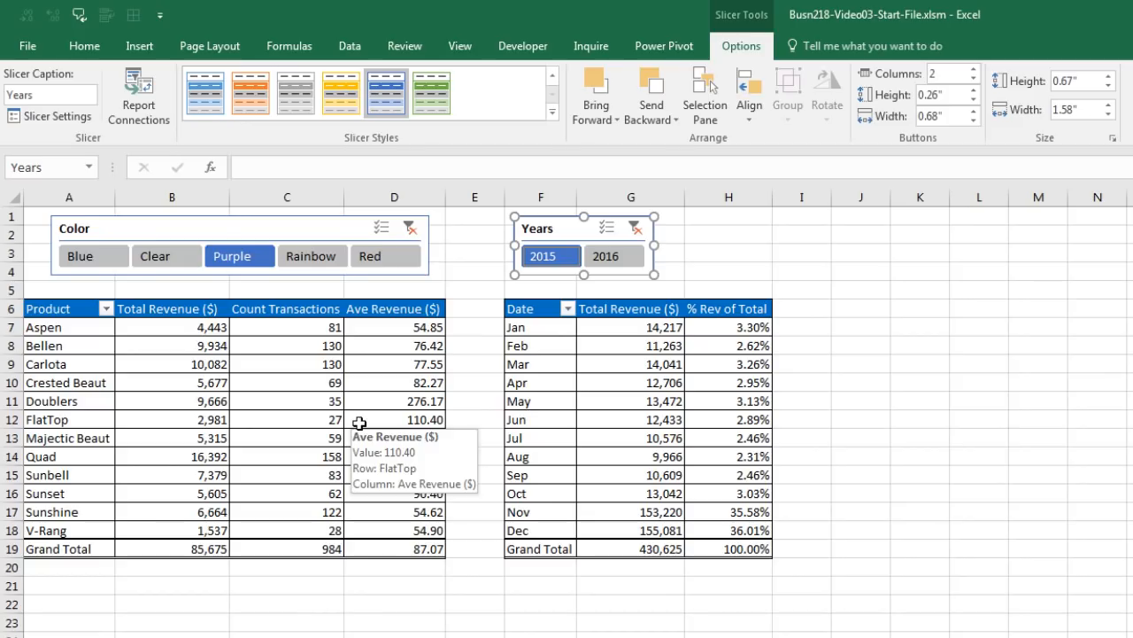
left_click(628, 363)
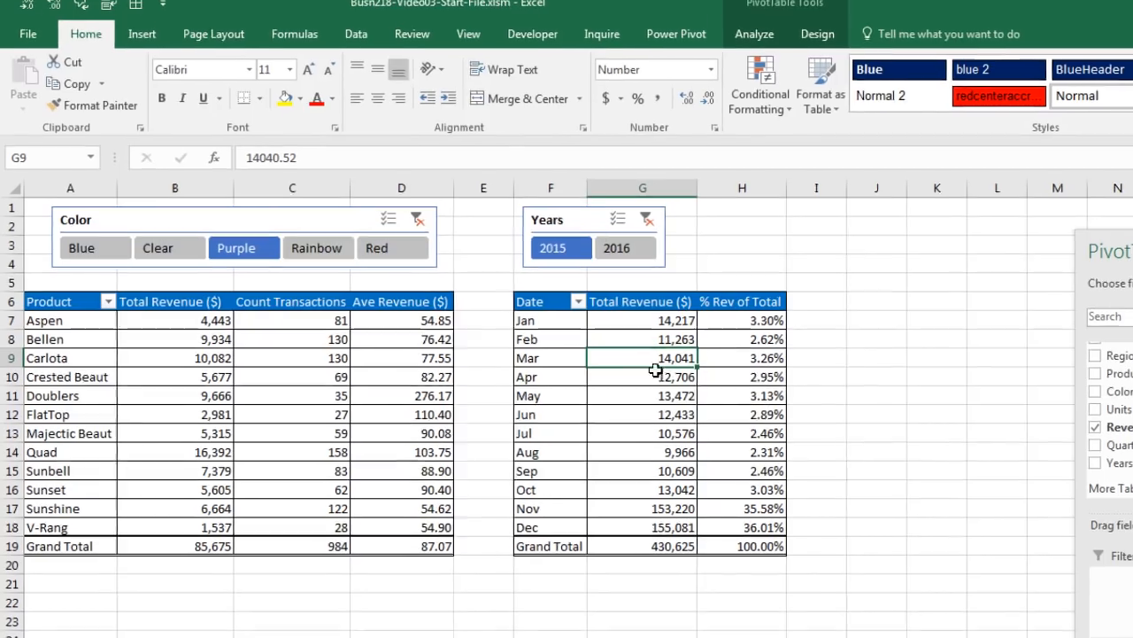
Step: Name the month PivotTable MonthCalculations and turn off autofitting its column widths on update
right_click(631, 368)
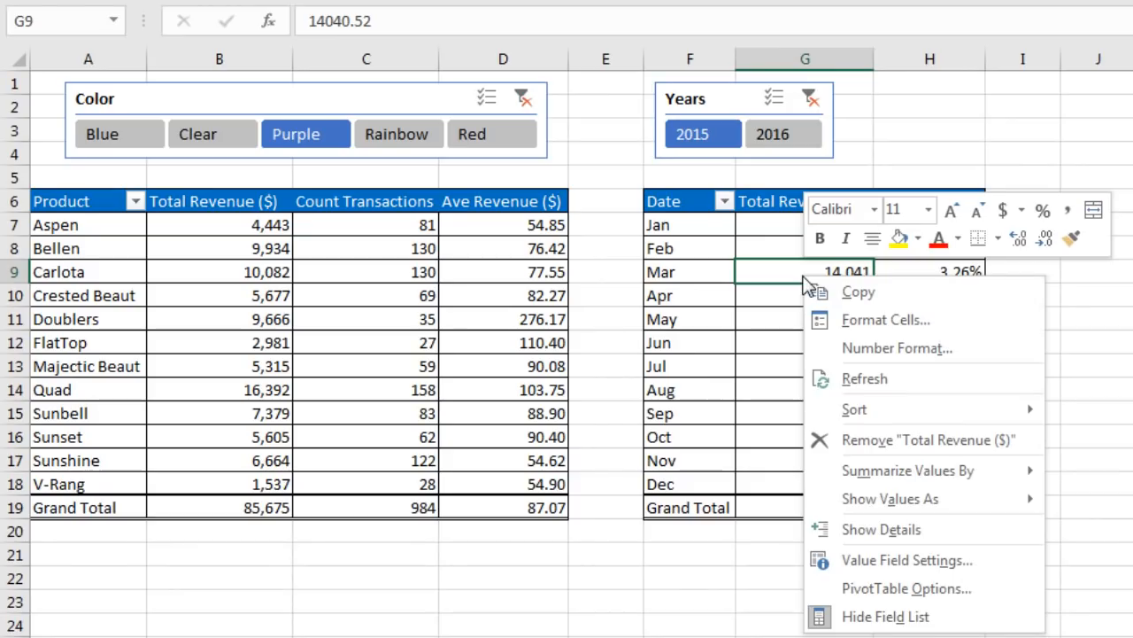
left_click(877, 600)
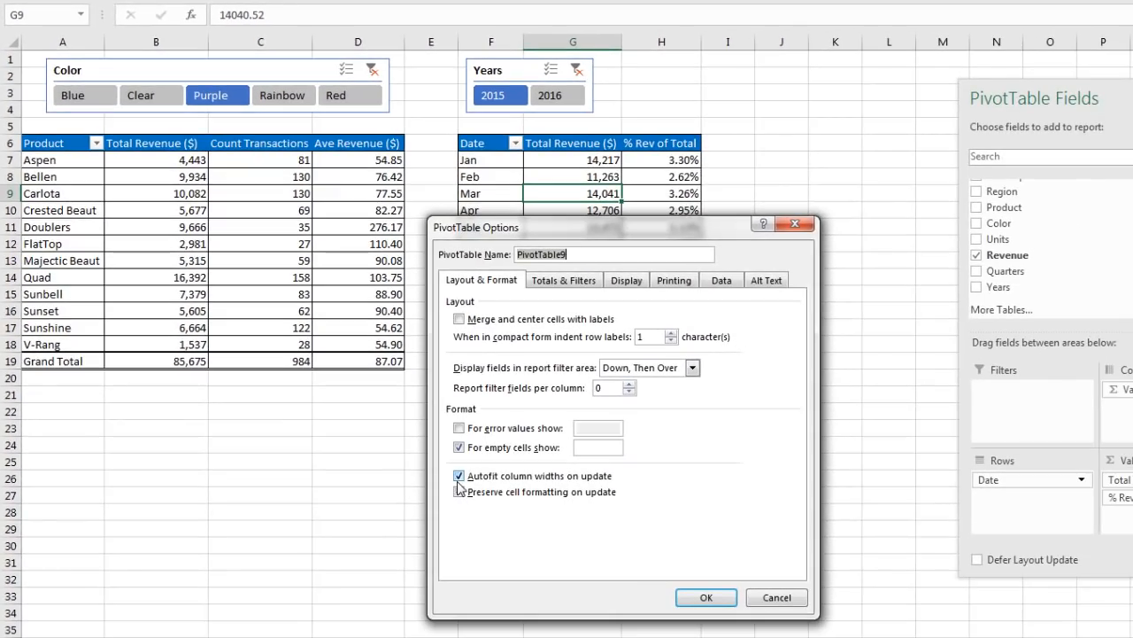
left_click(459, 478)
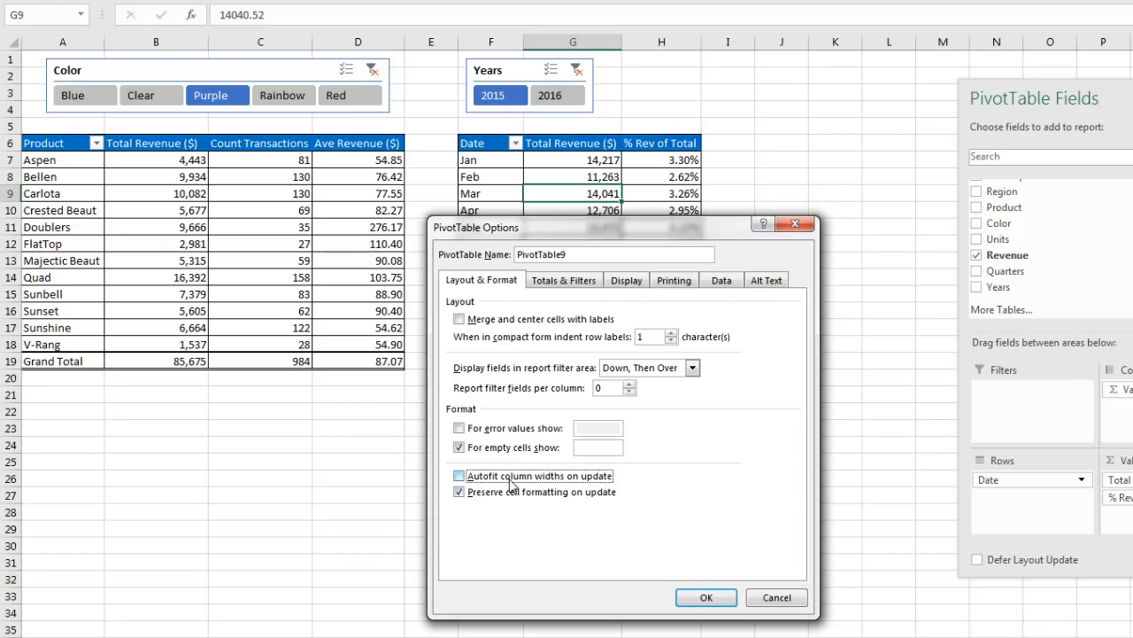
left_click_drag(579, 254, 466, 277)
type("MonthCalculations")
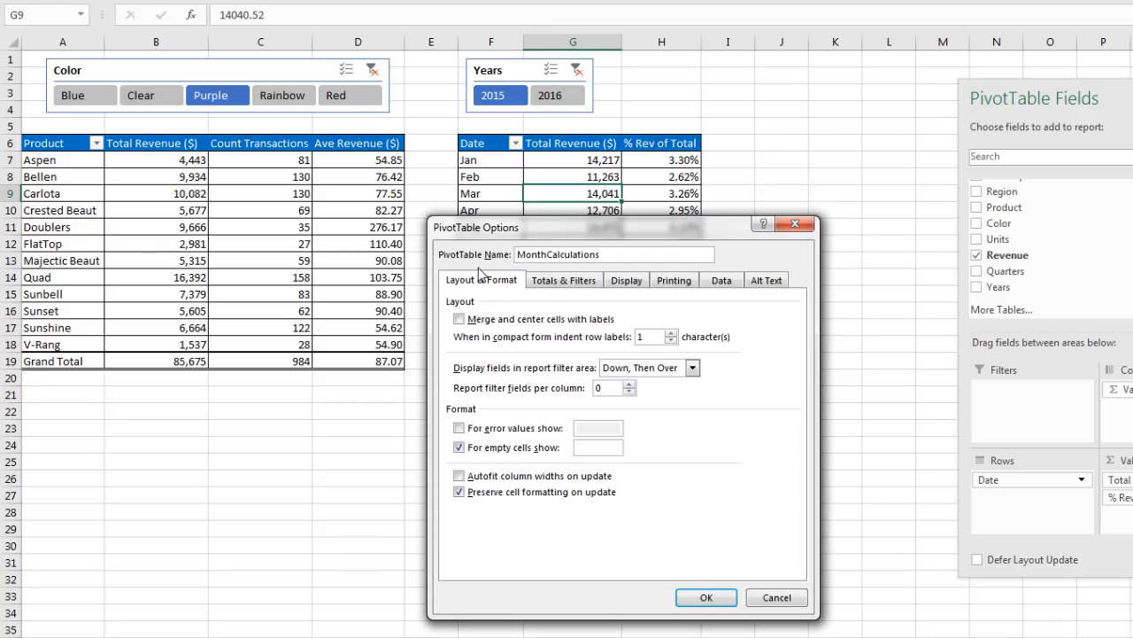
key("Return")
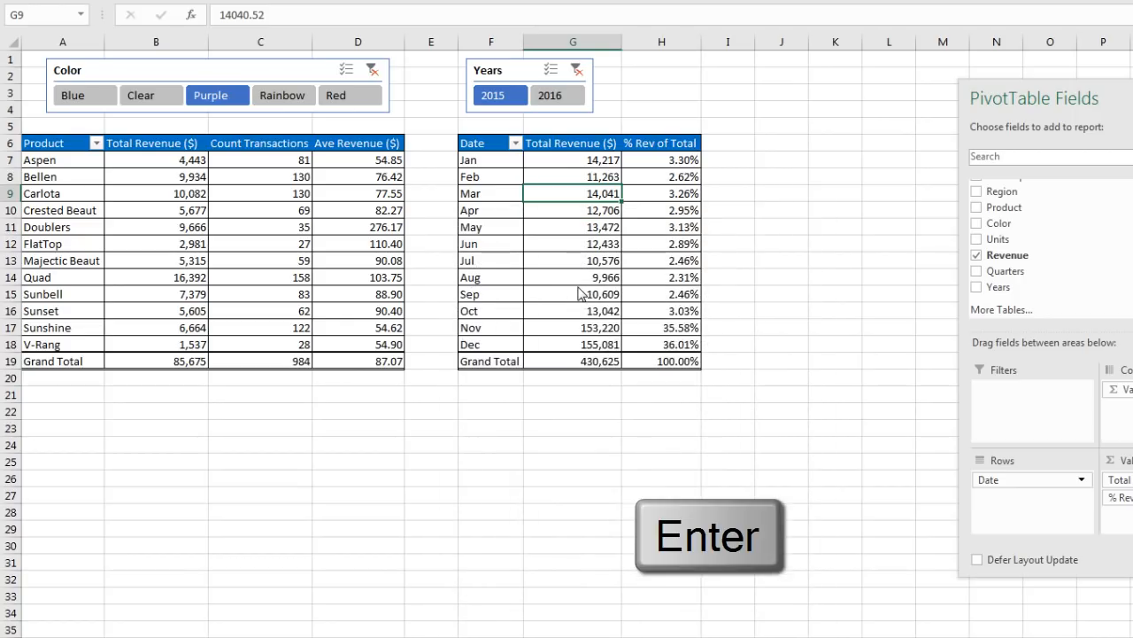
Step: Connect the Color slicer to the MonthCalculations PivotTable in addition to ProductCalculations
left_click(265, 70)
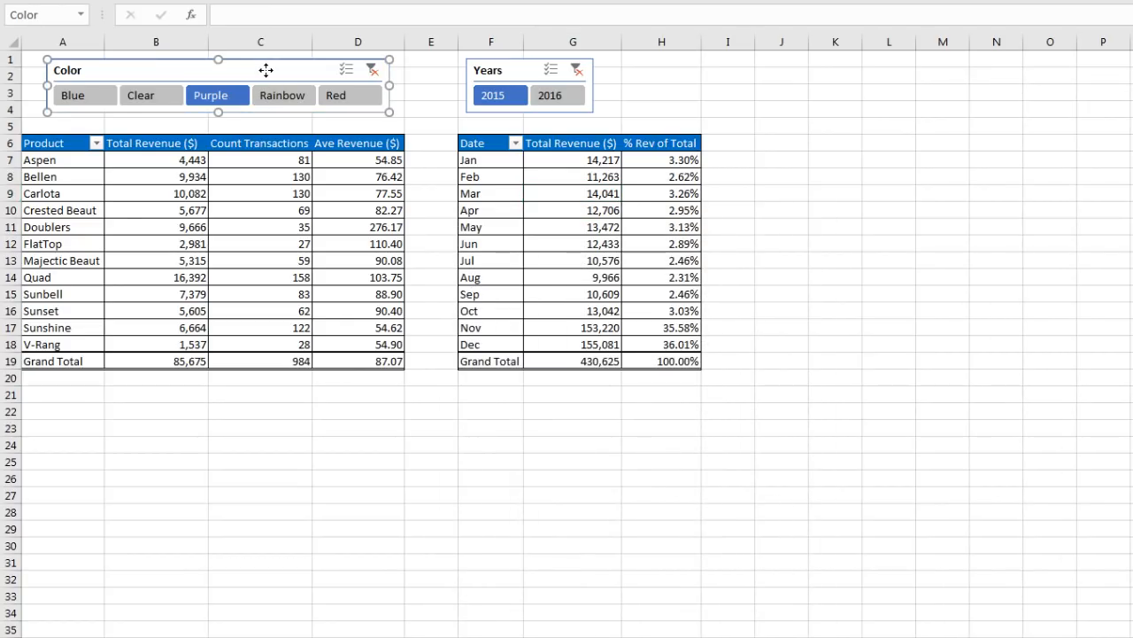
right_click(265, 70)
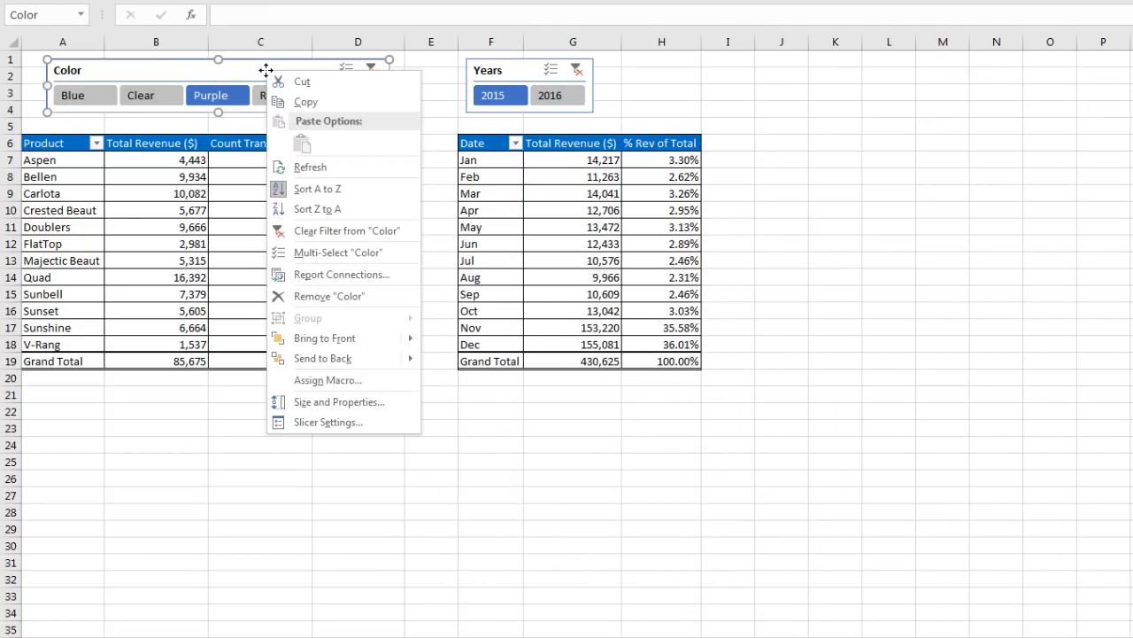
left_click(328, 285)
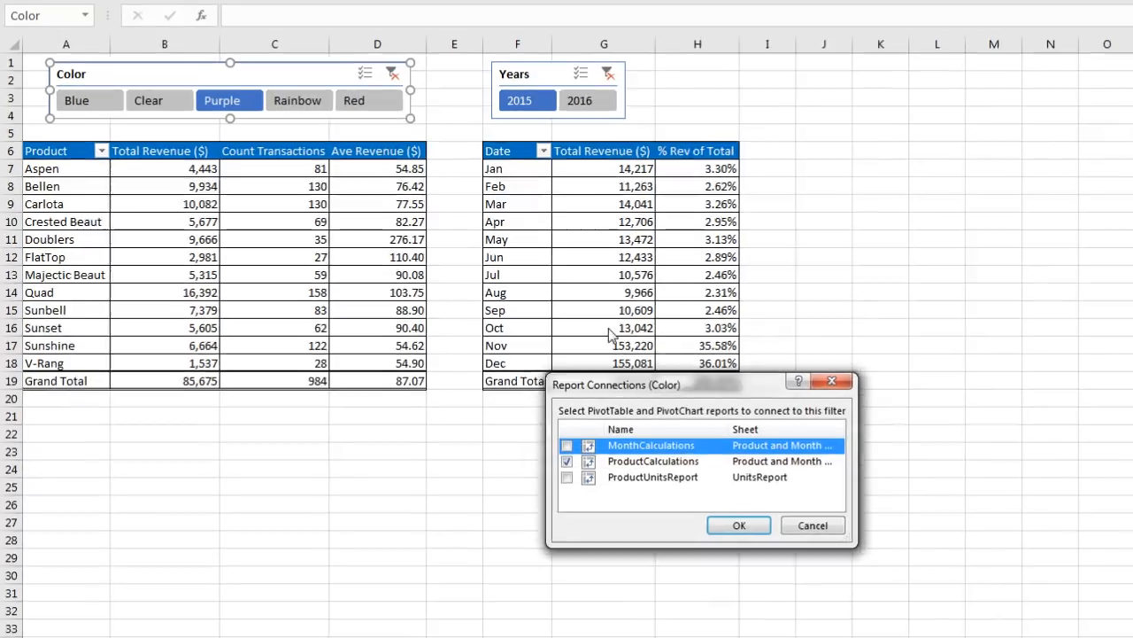
left_click_drag(612, 385, 500, 180)
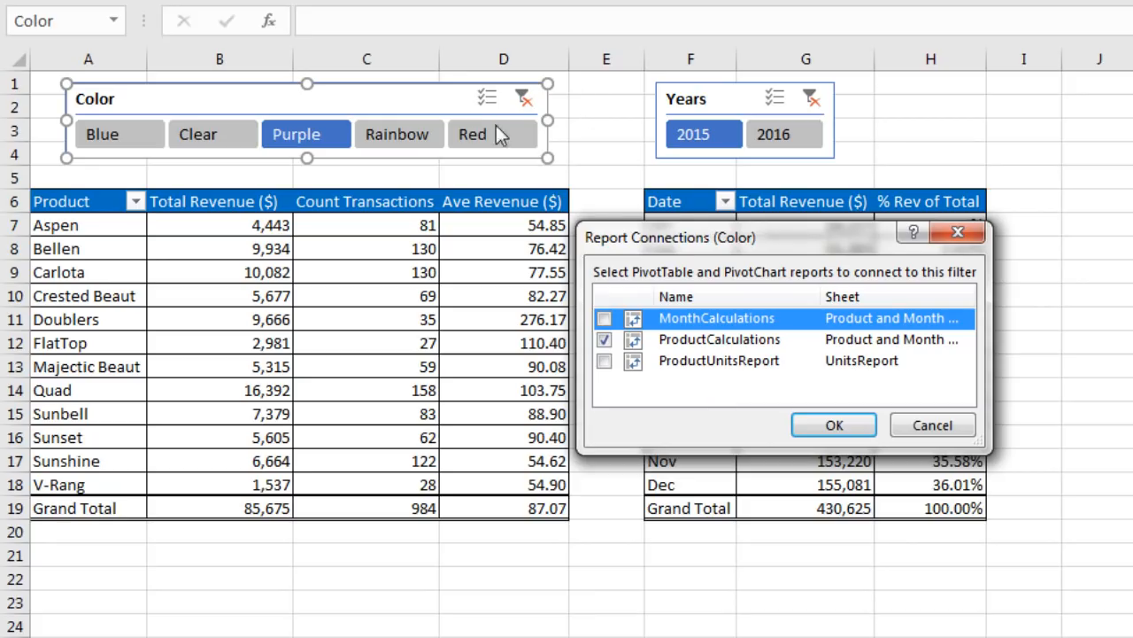
left_click(604, 318)
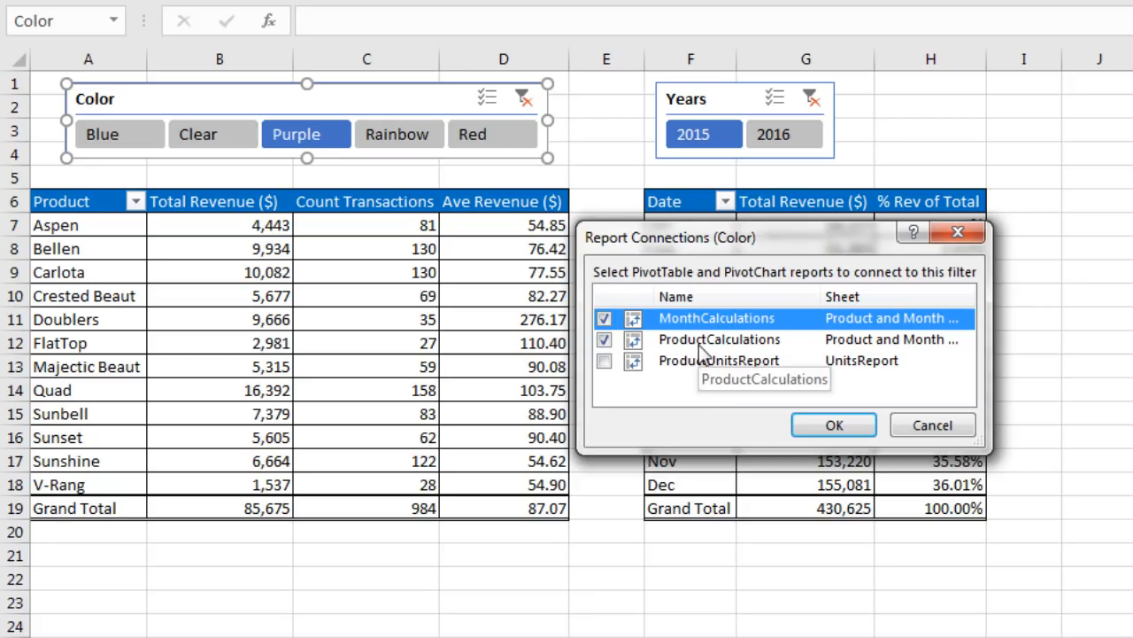
left_click(833, 427)
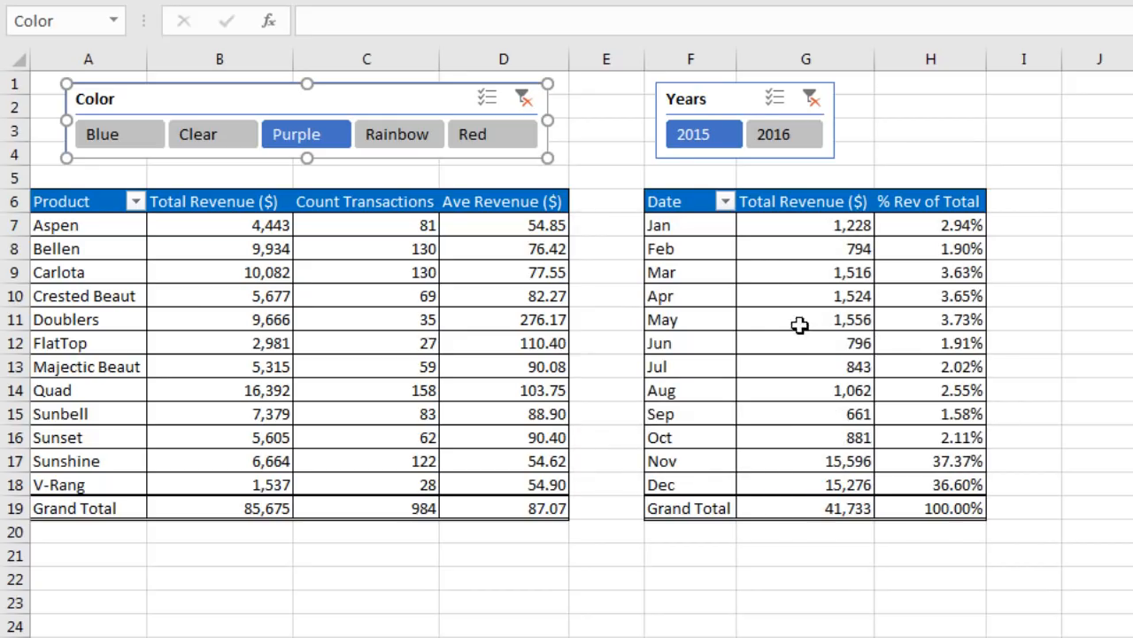
Step: Connect the Years slicer to the ProductCalculations PivotTable in addition to MonthCalculations
right_click(699, 102)
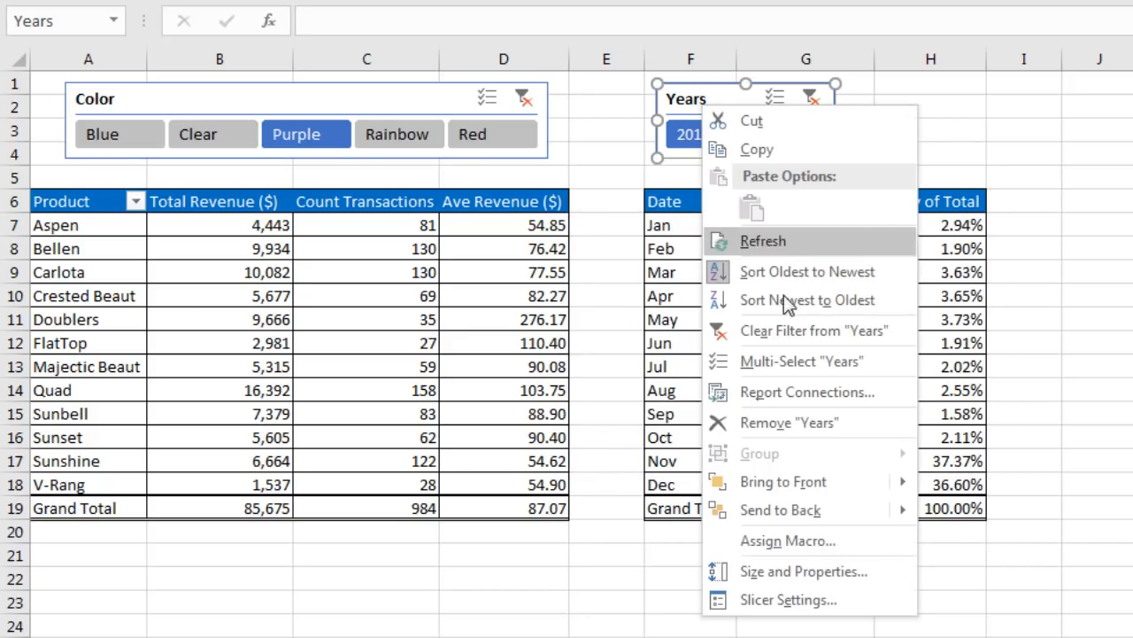
left_click(807, 392)
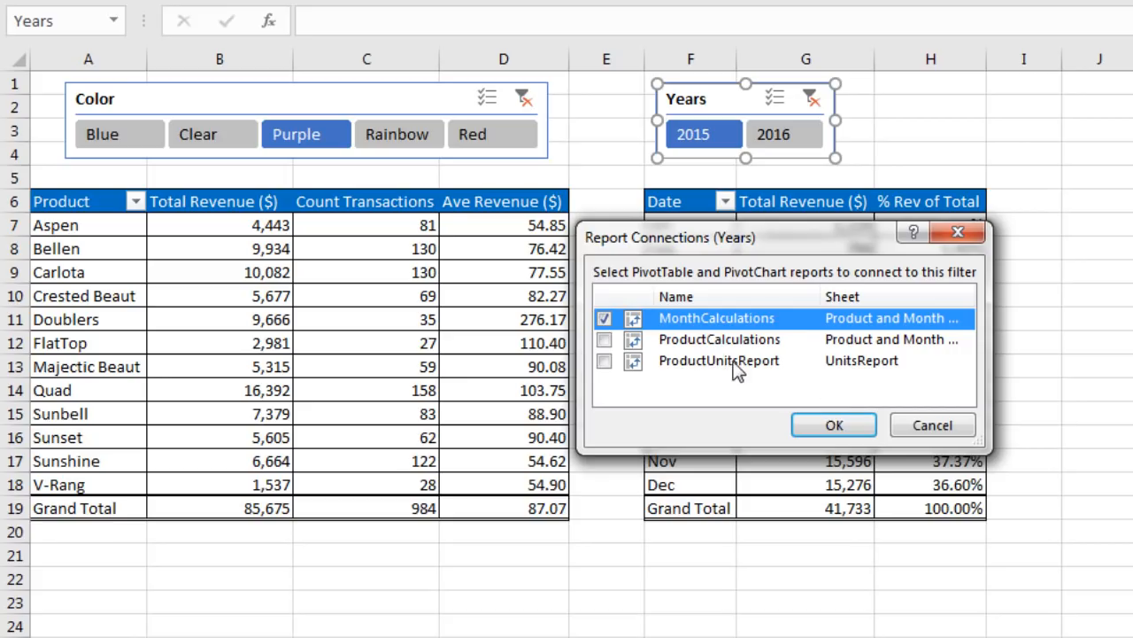
left_click(605, 342)
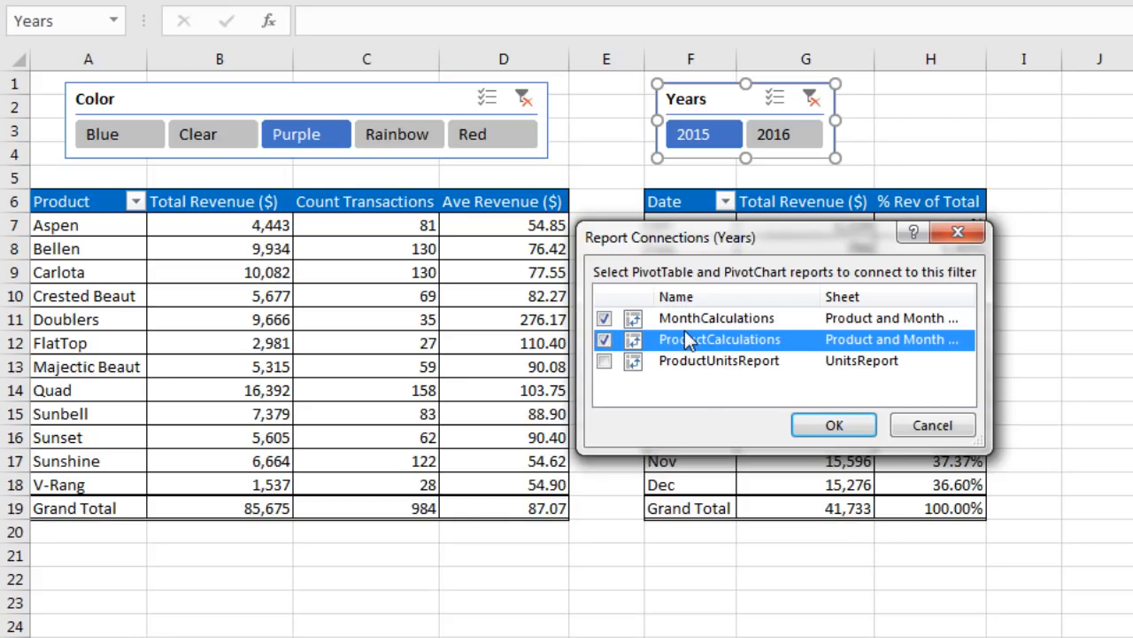
left_click(834, 426)
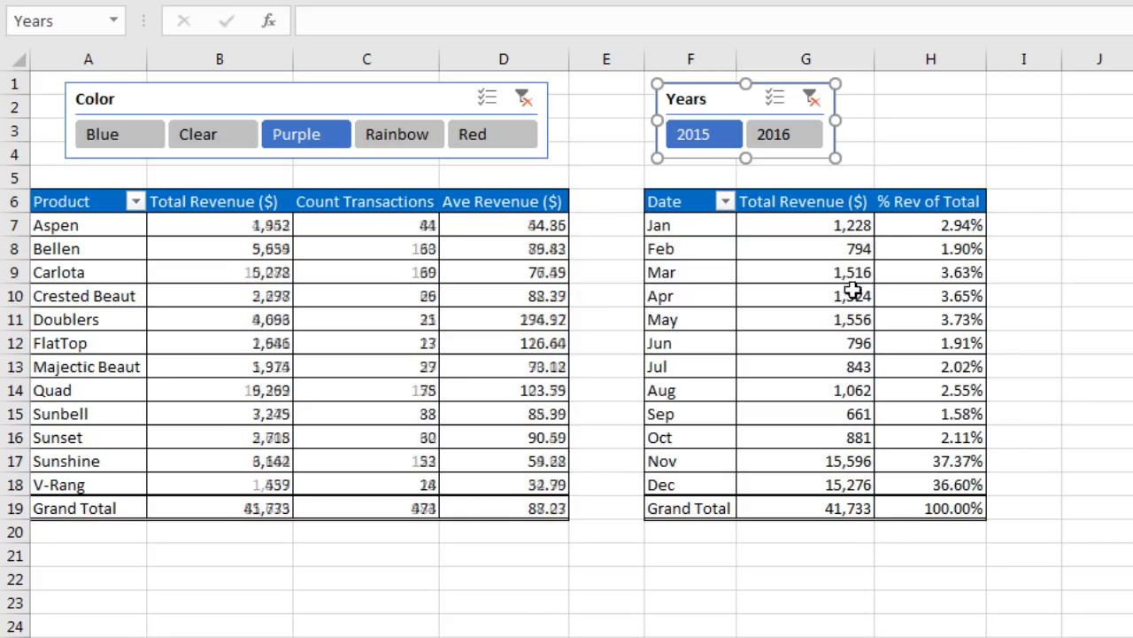
Step: Filter both PivotTables to year 2016 and color Red with the slicers
left_click(791, 143)
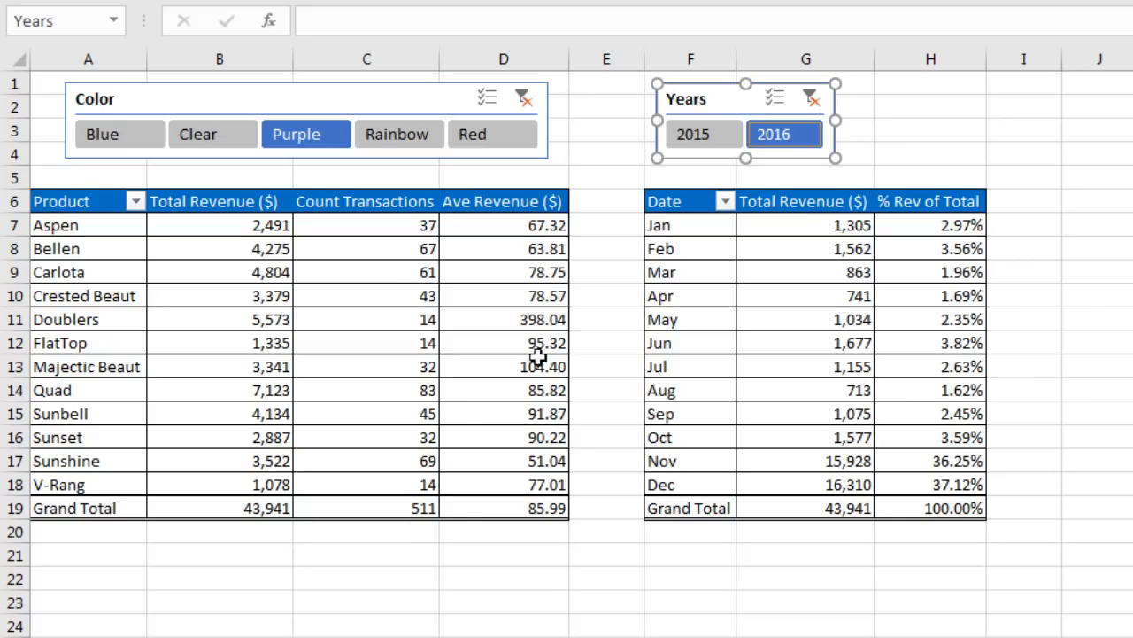
left_click(498, 151)
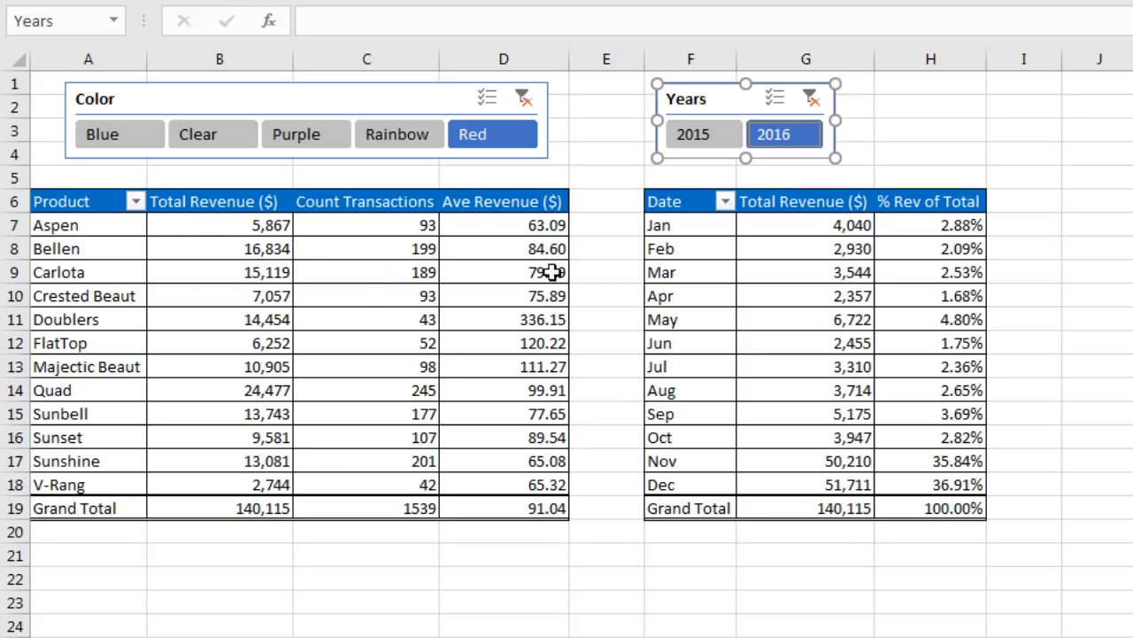
mouse_move(373, 272)
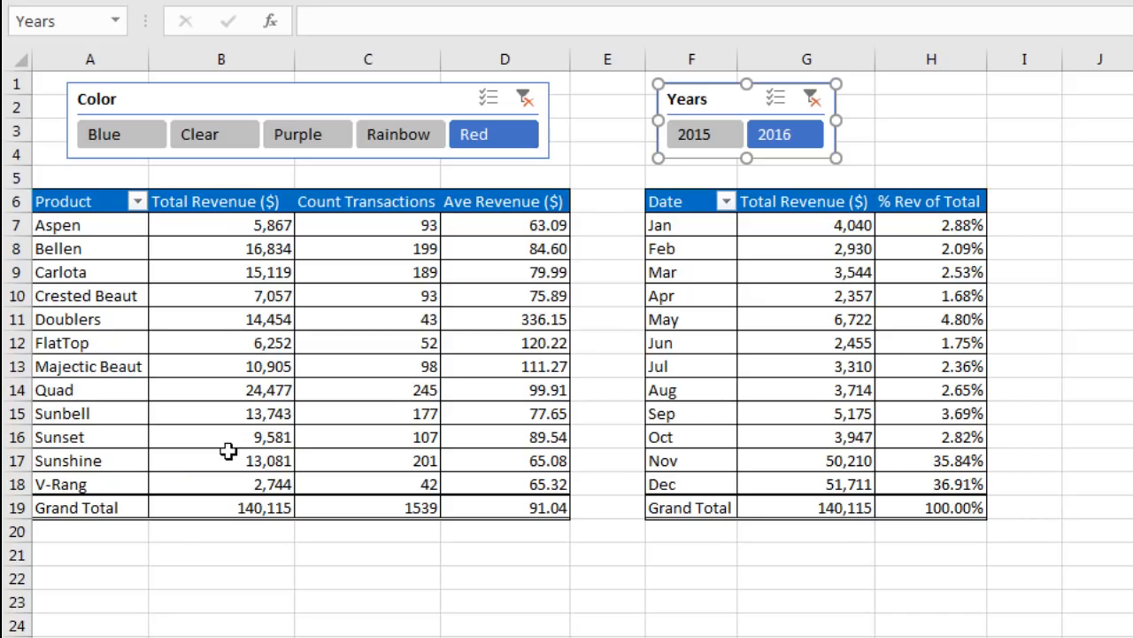
Step: Sort the products in the product PivotTable in descending order by Total Revenue ($)
left_click(139, 204)
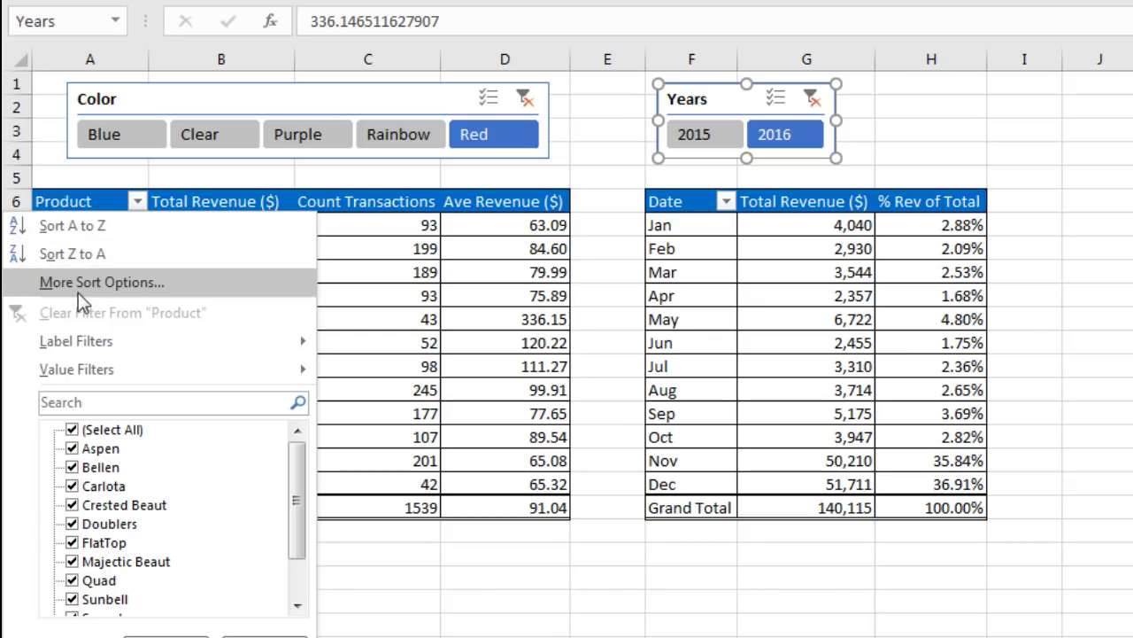
left_click(125, 292)
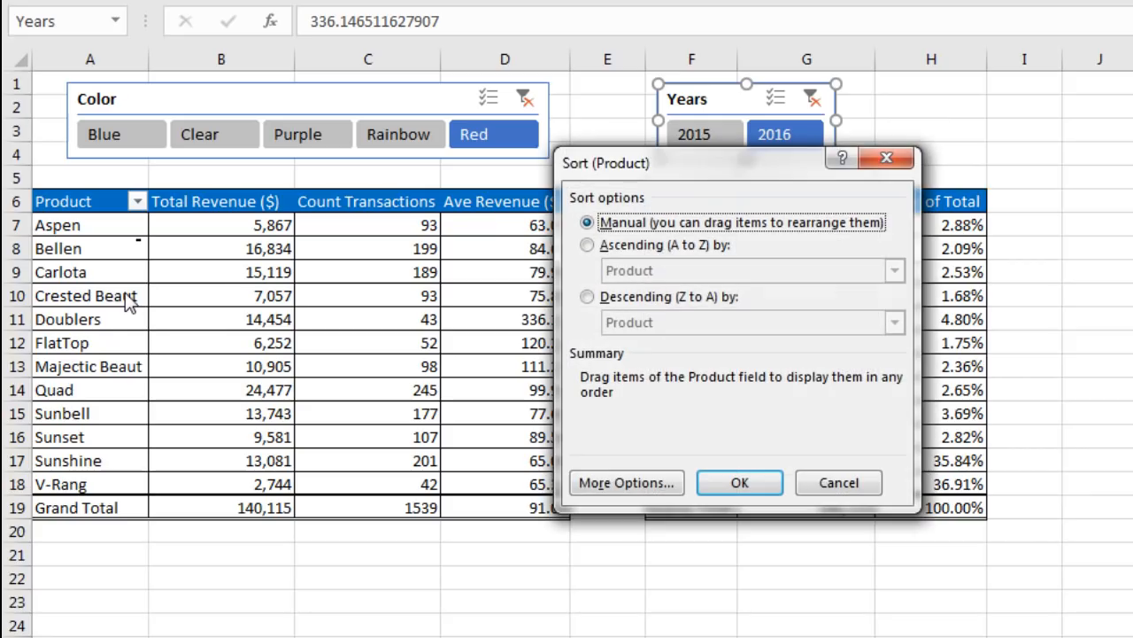
left_click_drag(656, 177, 407, 239)
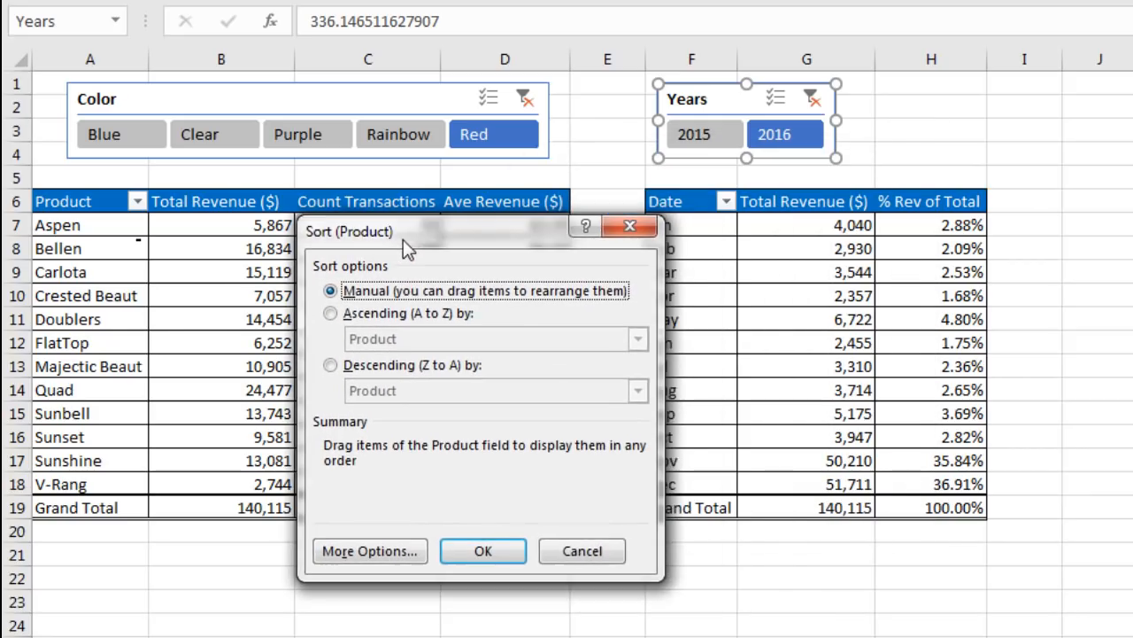
left_click(346, 361)
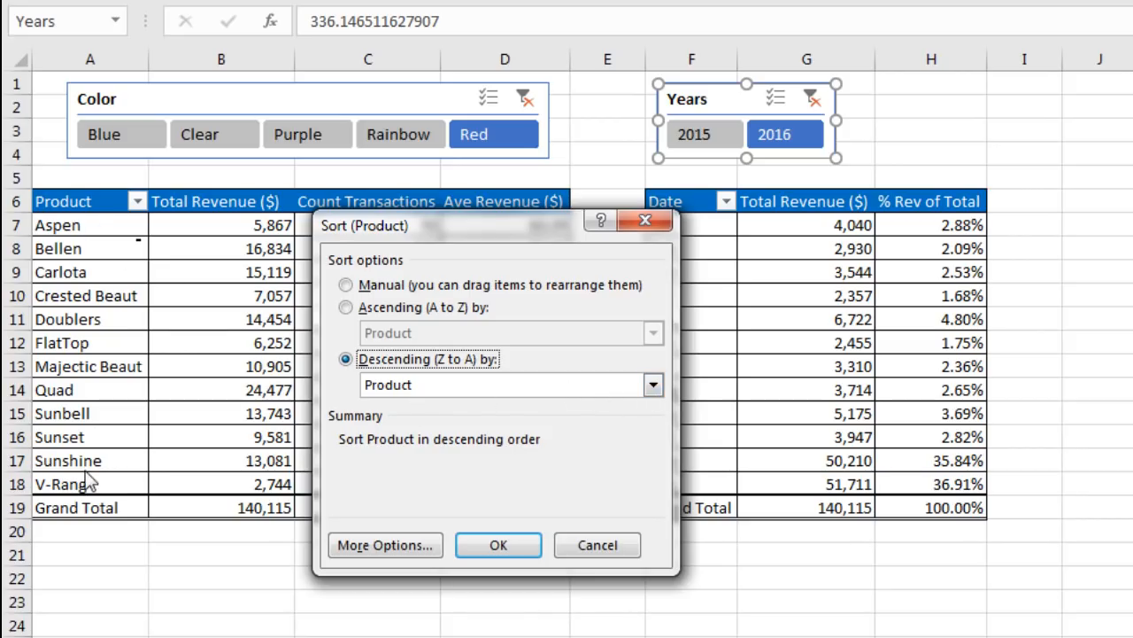
left_click(653, 385)
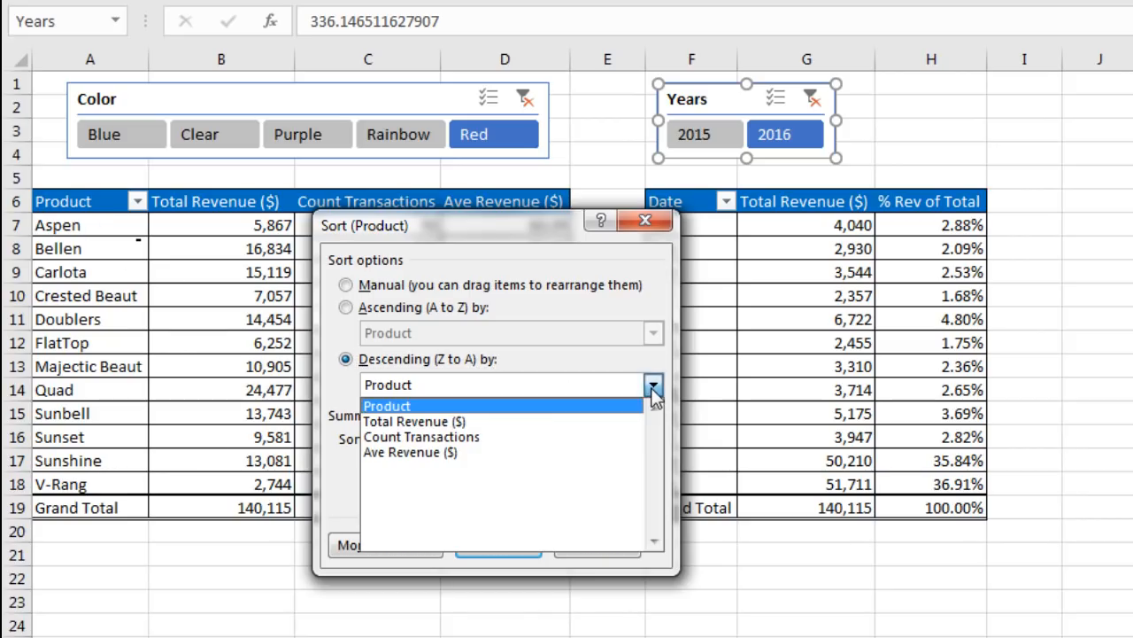
left_click(413, 423)
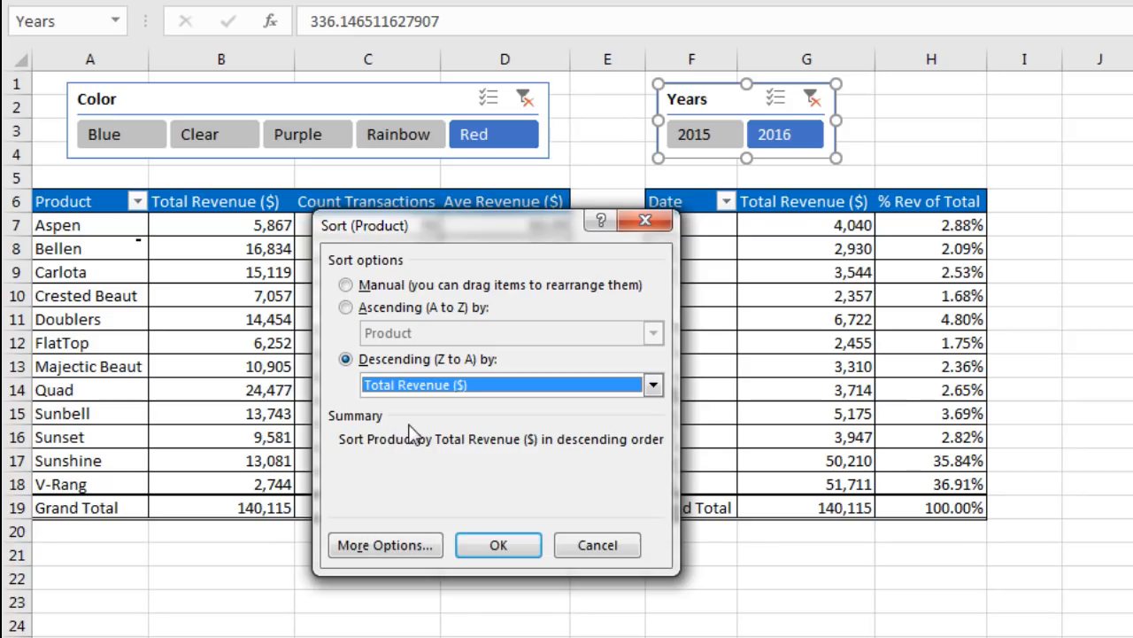
left_click(492, 545)
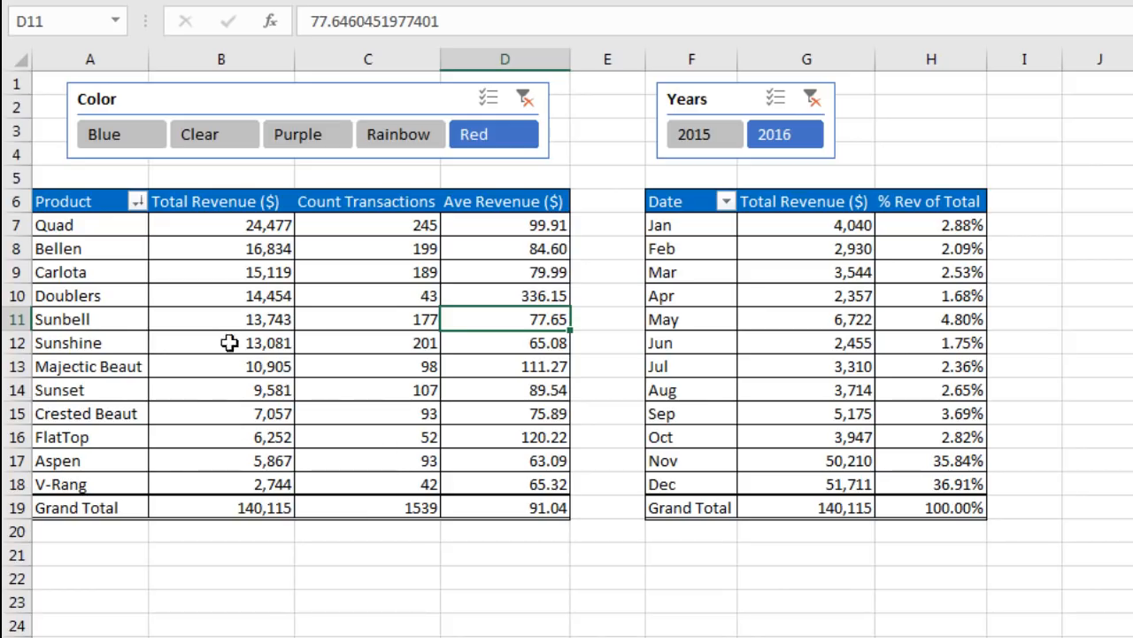
mouse_move(226, 227)
mouse_move(258, 490)
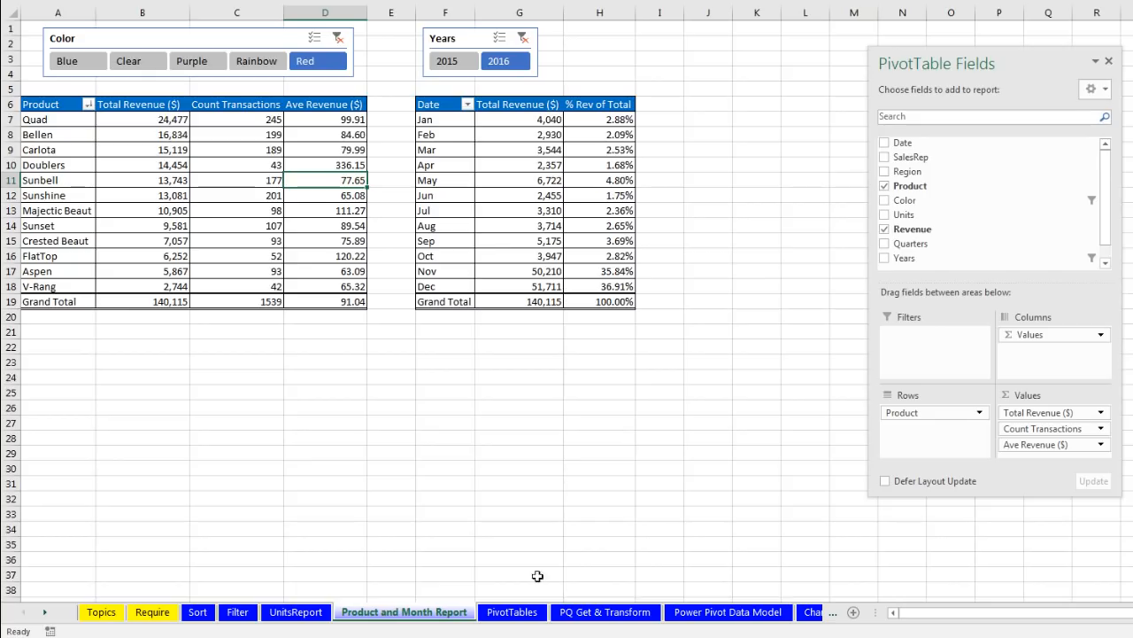
Step: Create a PivotTable on a new worksheet from the sales data on the PivotTables sheet
left_click(511, 620)
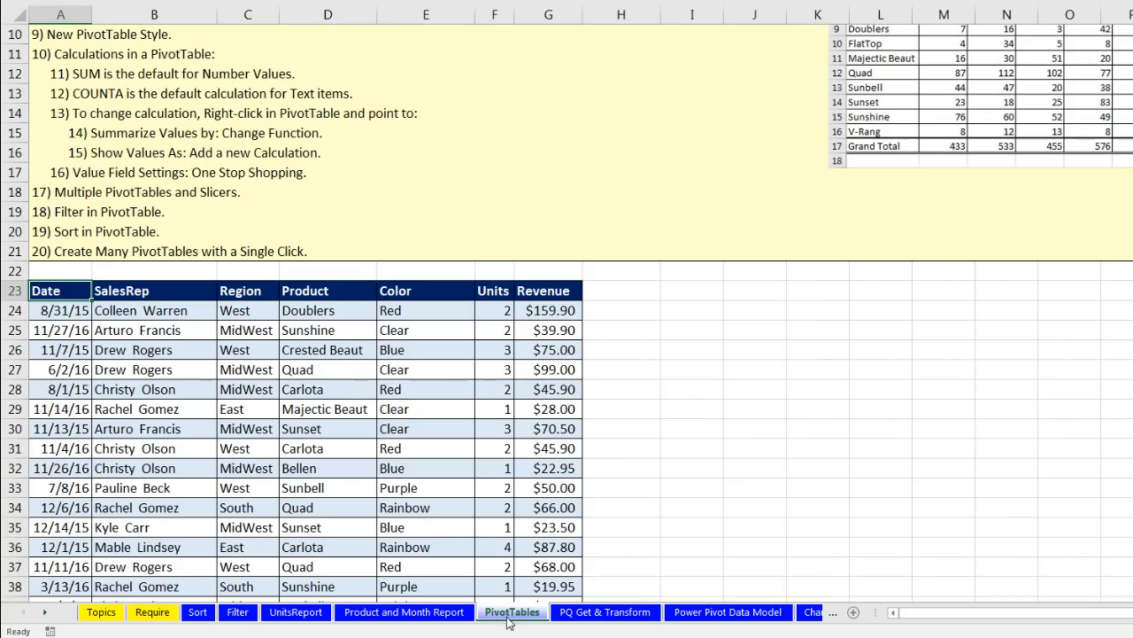
left_click(233, 333)
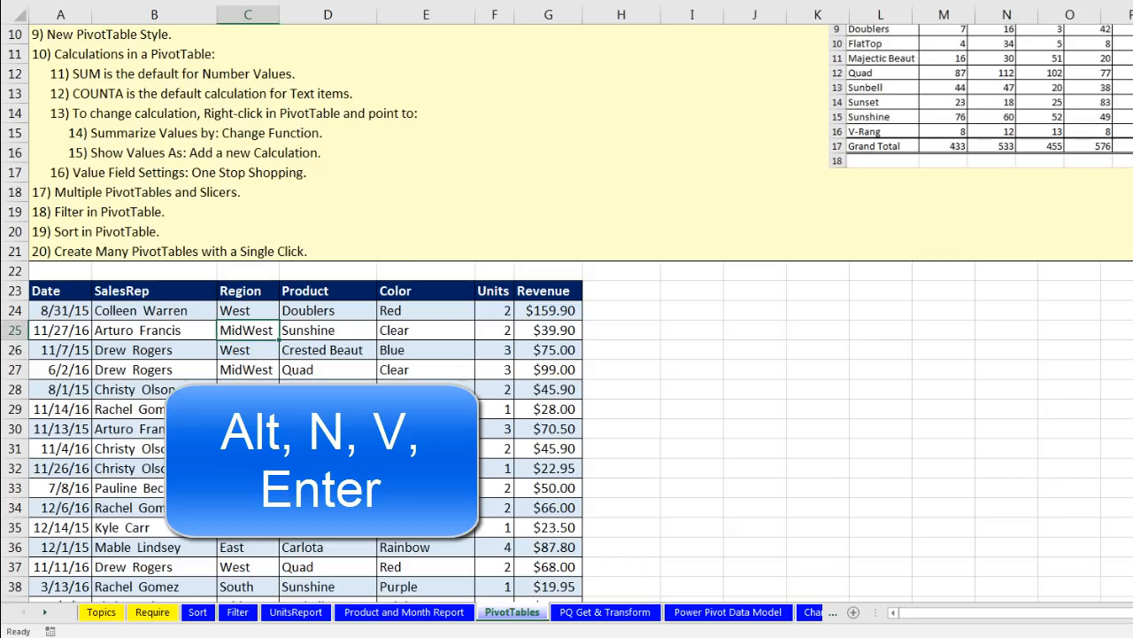
key("alt+n")
key("v")
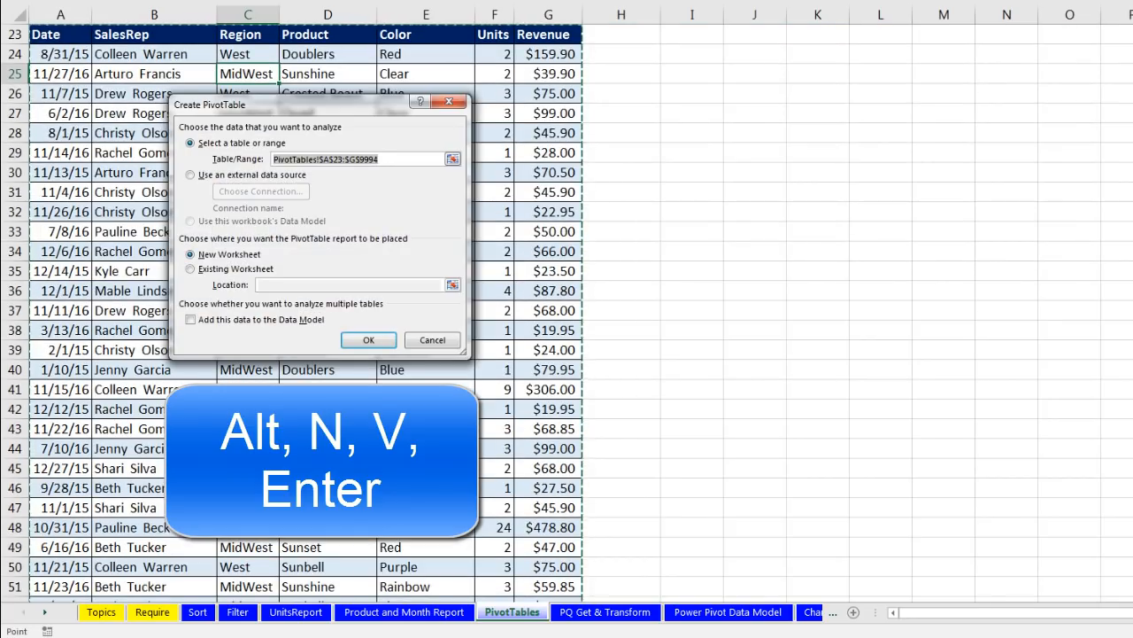
key("Return")
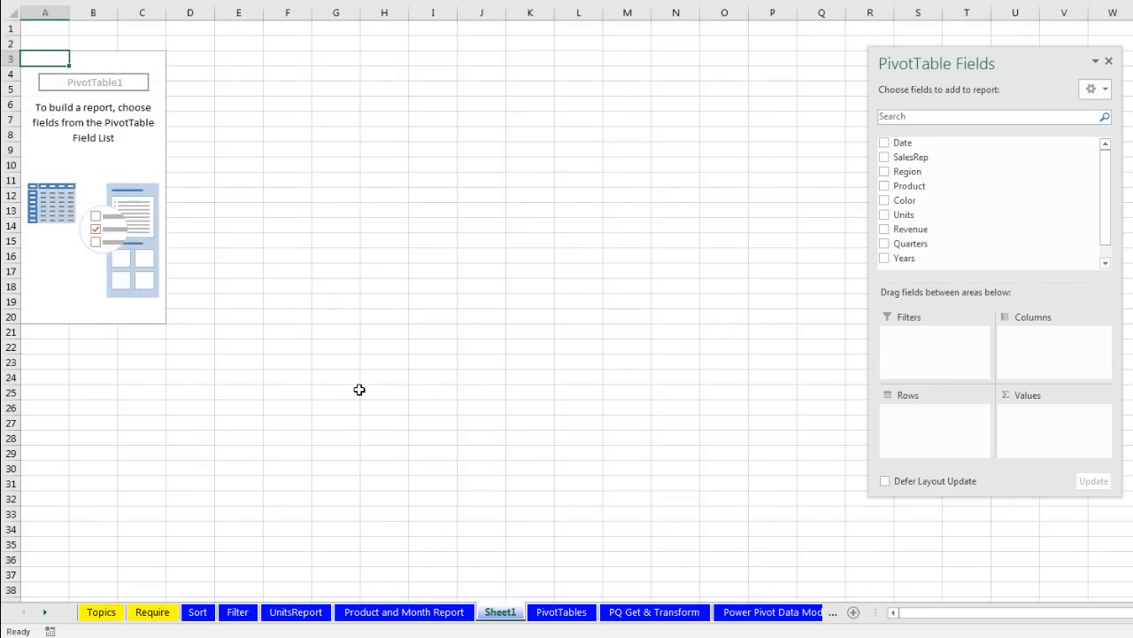
Step: Rename the new PivotTable's worksheet as RegionTotal
double_click(490, 612)
type("RegionTotal")
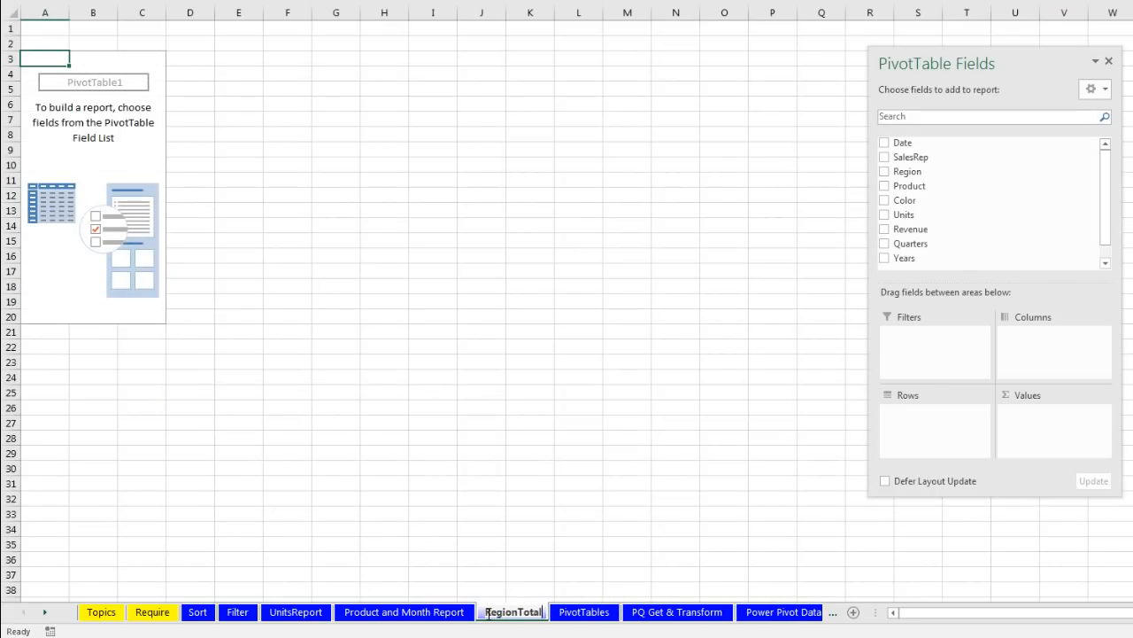
key("Return")
Step: Build the region PivotTable with Region as rows and the sum of Revenue as values
left_click_drag(1012, 59, 460, 62)
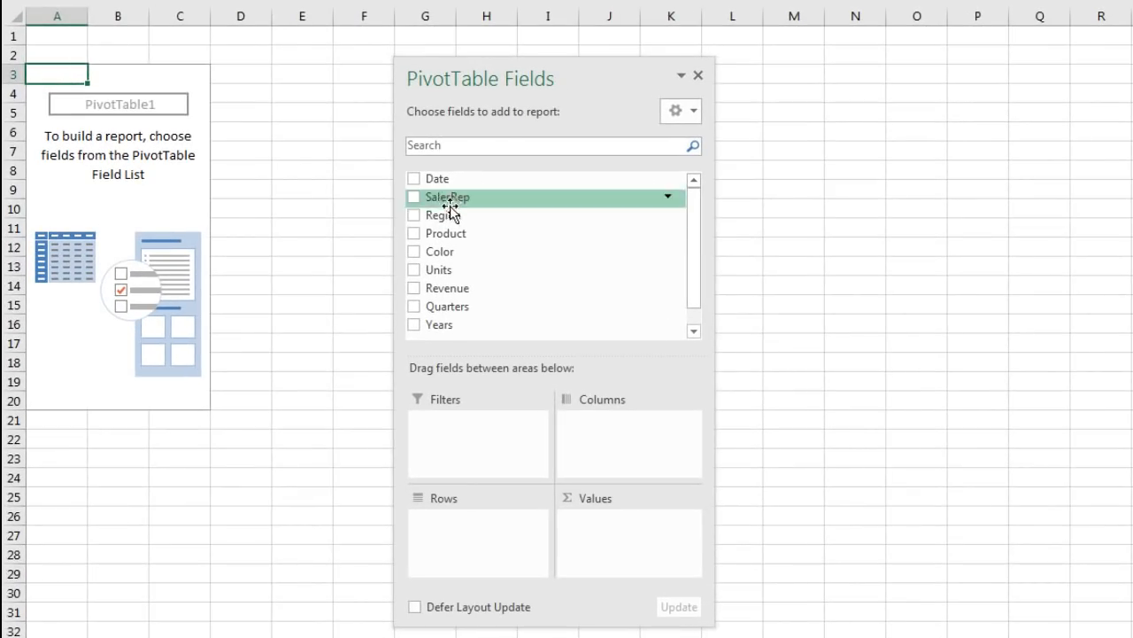
left_click_drag(437, 219, 459, 545)
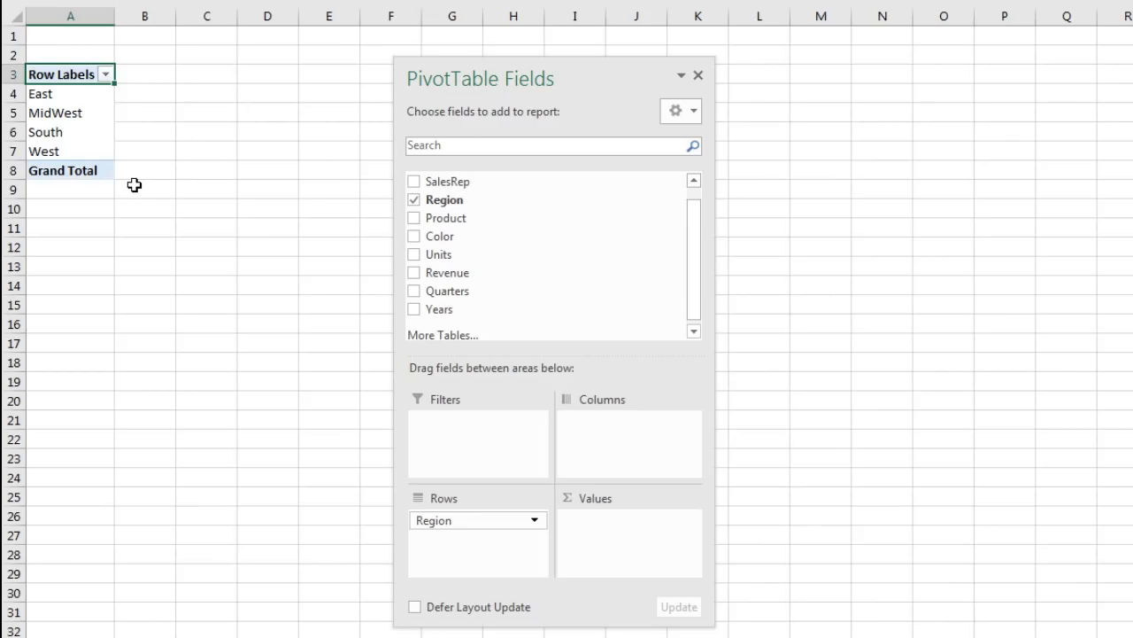
left_click_drag(434, 281, 607, 528)
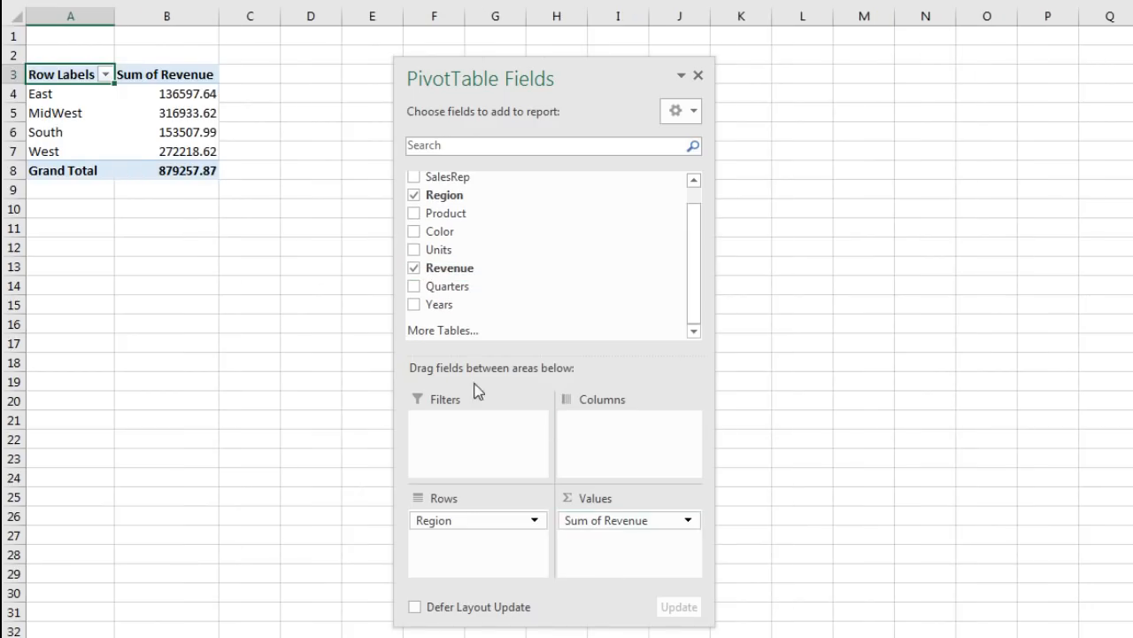
Step: Format the Sum of Revenue values in the region PivotTable as Currency with the $ symbol and 0 decimal places
right_click(165, 97)
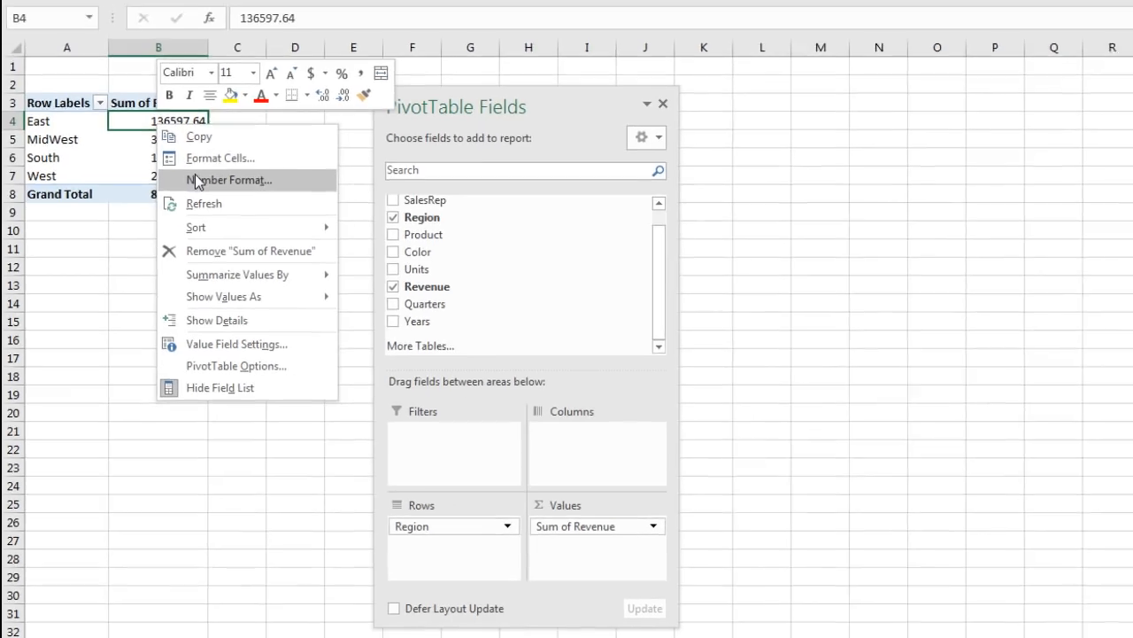
left_click(208, 155)
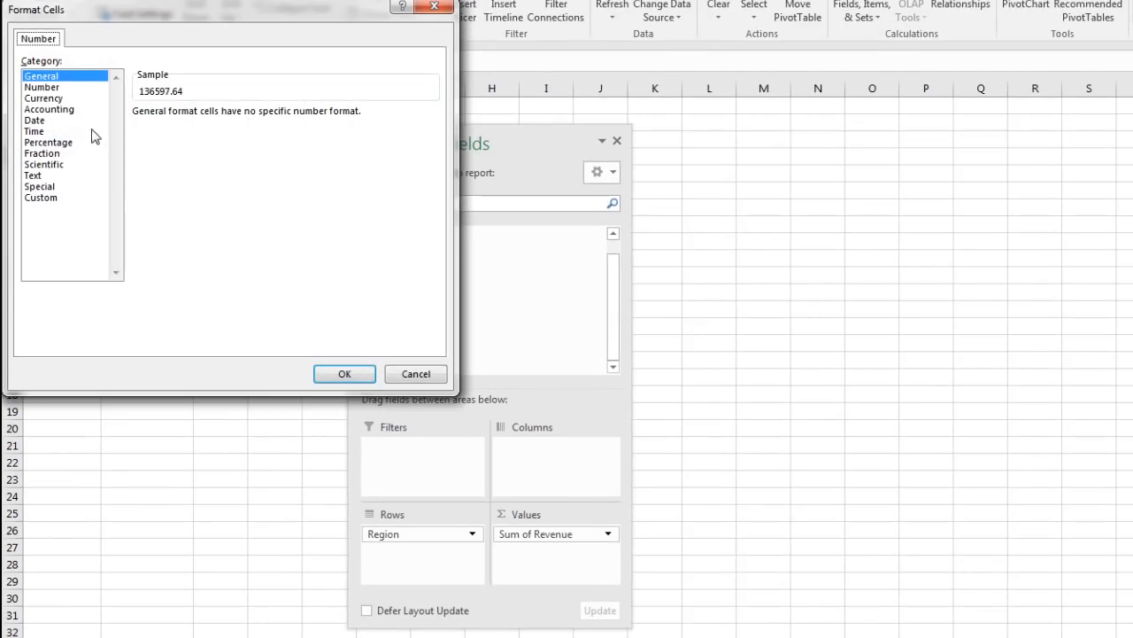
left_click(59, 101)
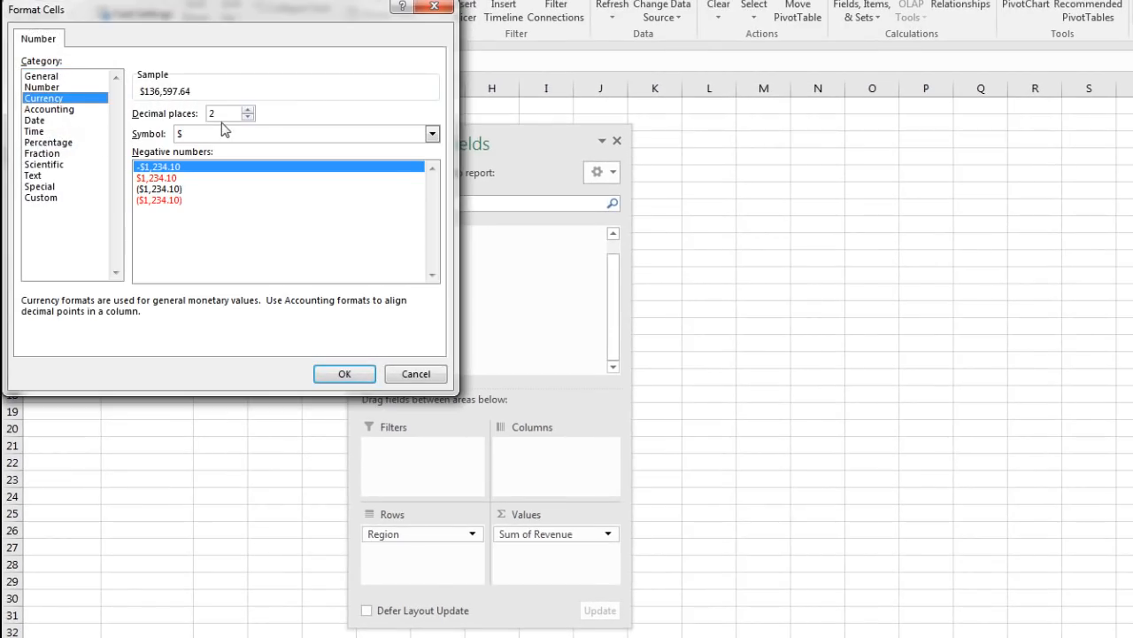
left_click(248, 116)
left_click(248, 117)
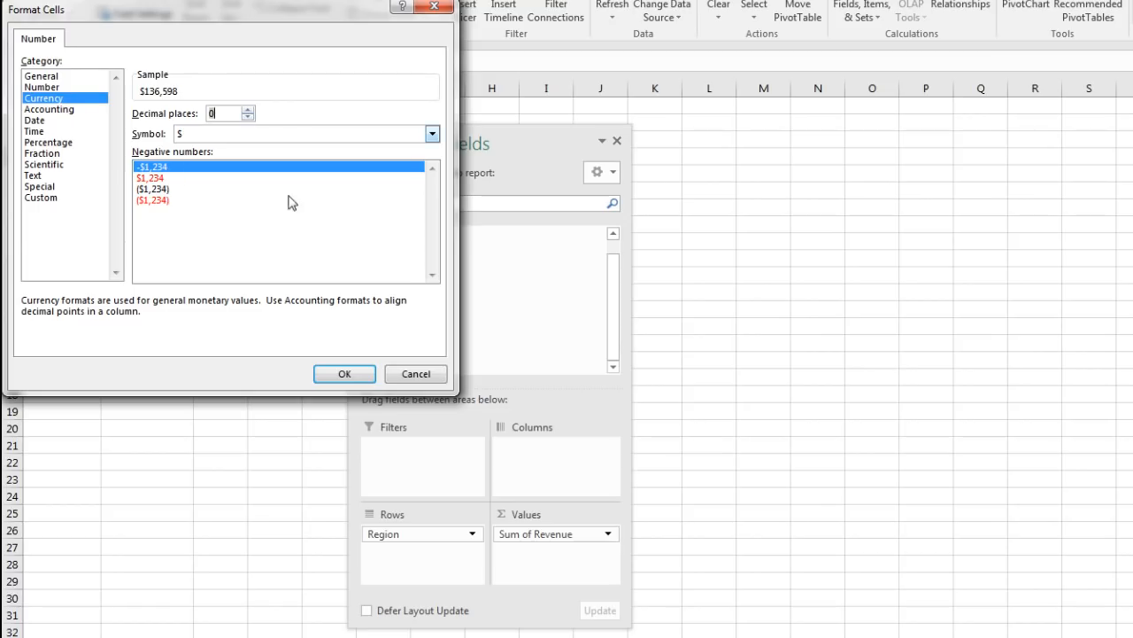
left_click(357, 373)
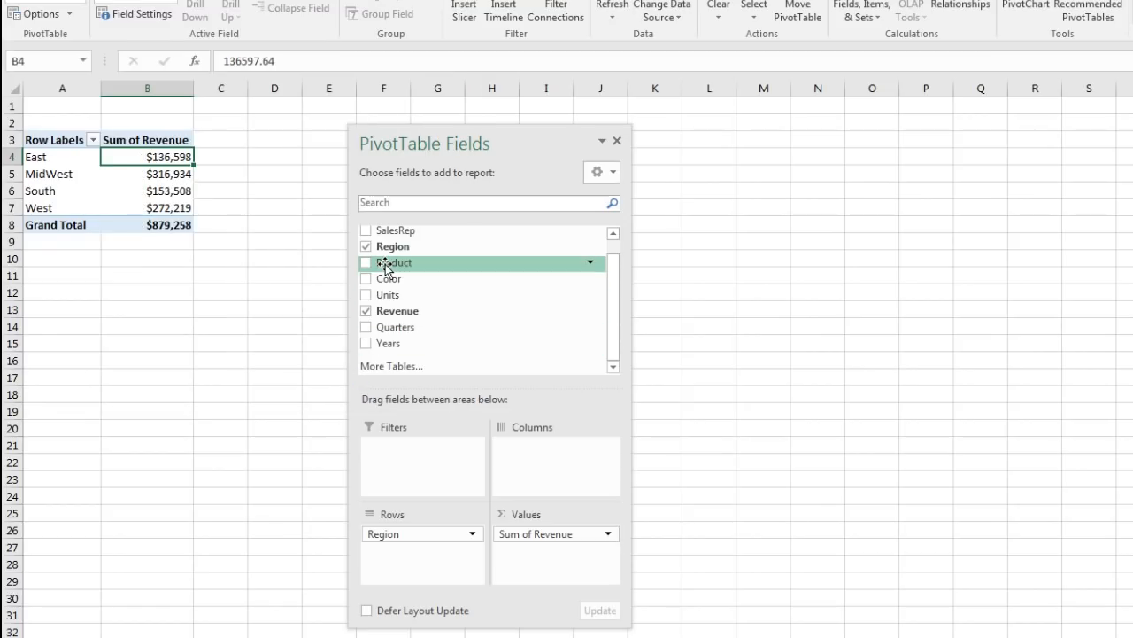
Step: Add Product as a report filter to the region PivotTable and view its list of filter items
left_click_drag(381, 262, 440, 453)
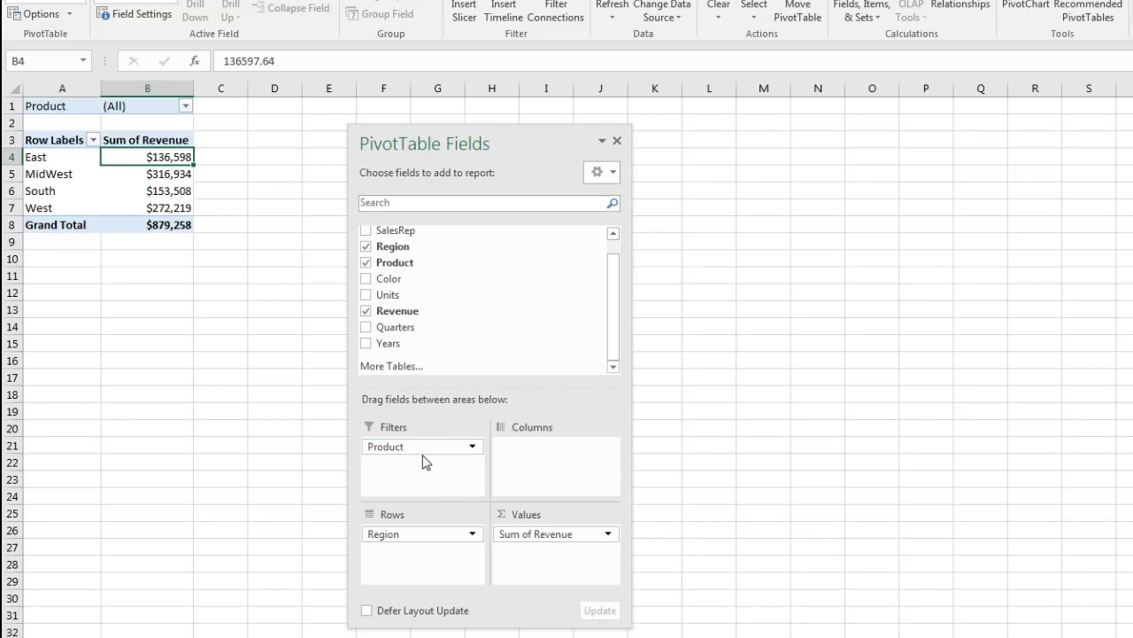
left_click(186, 106)
left_click(186, 107)
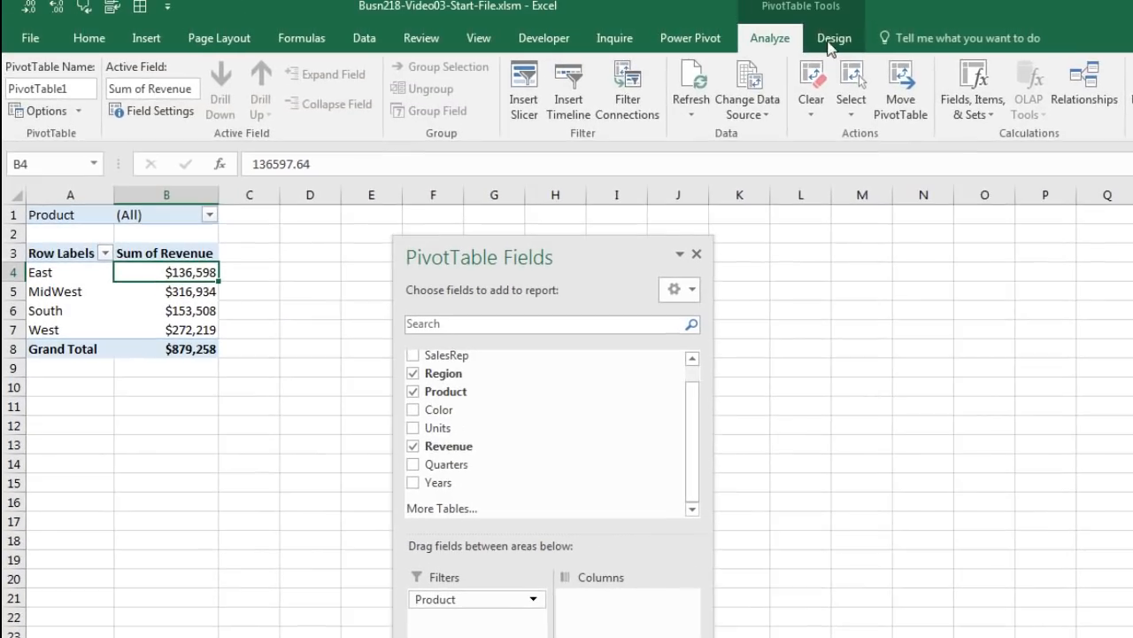
Step: Show the region PivotTable in tabular form and apply the custom PivotTable style with the blue header
left_click(834, 38)
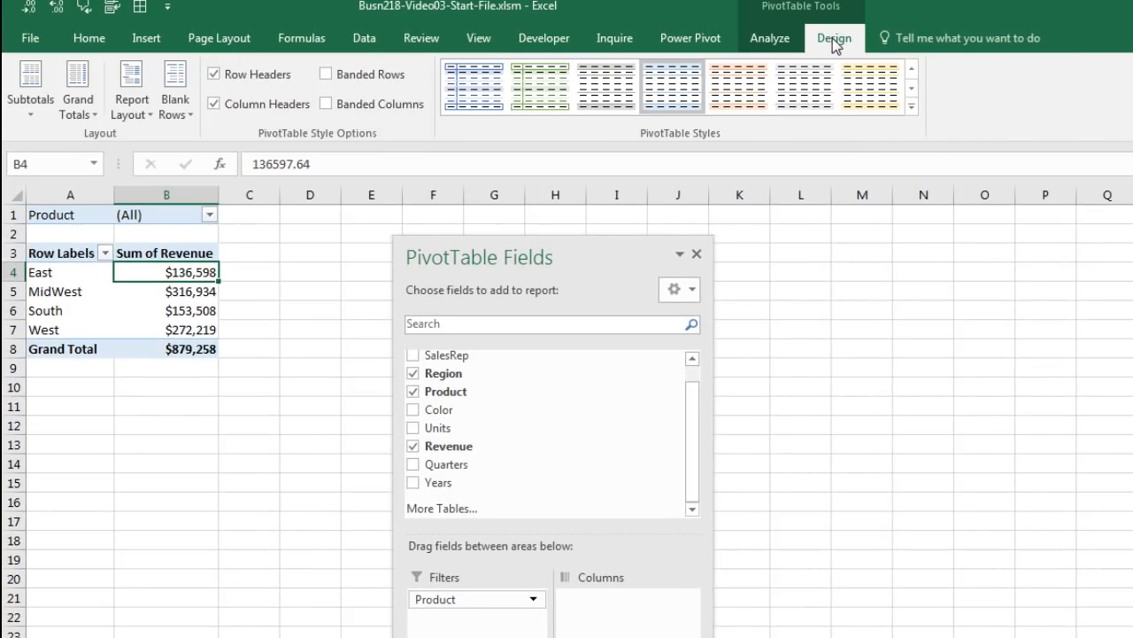
left_click(139, 109)
left_click(188, 229)
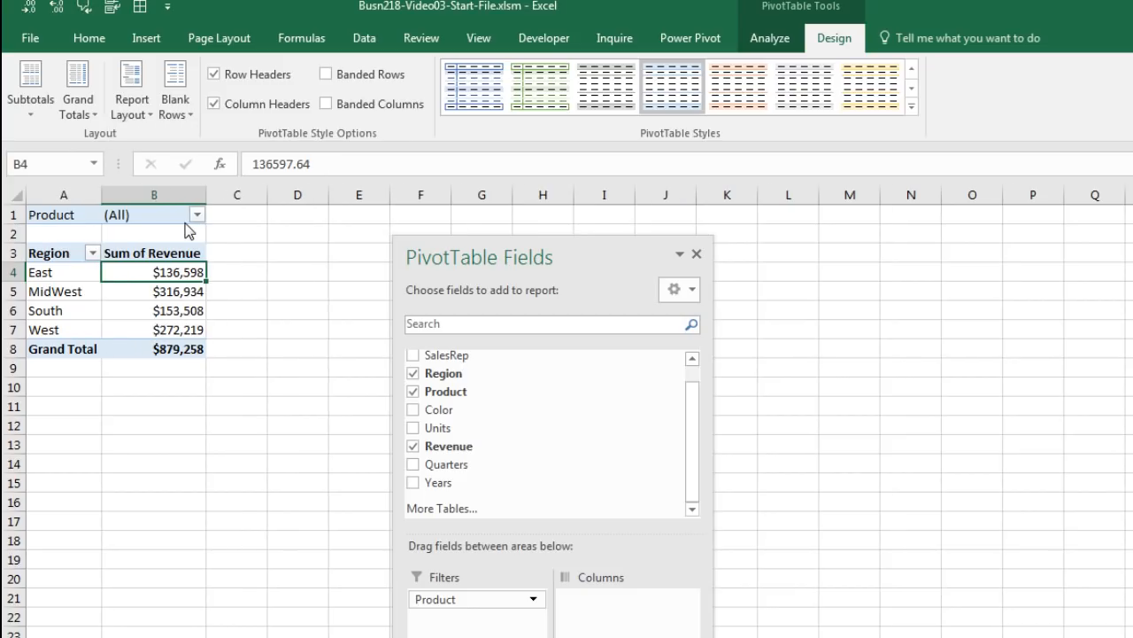
left_click(912, 106)
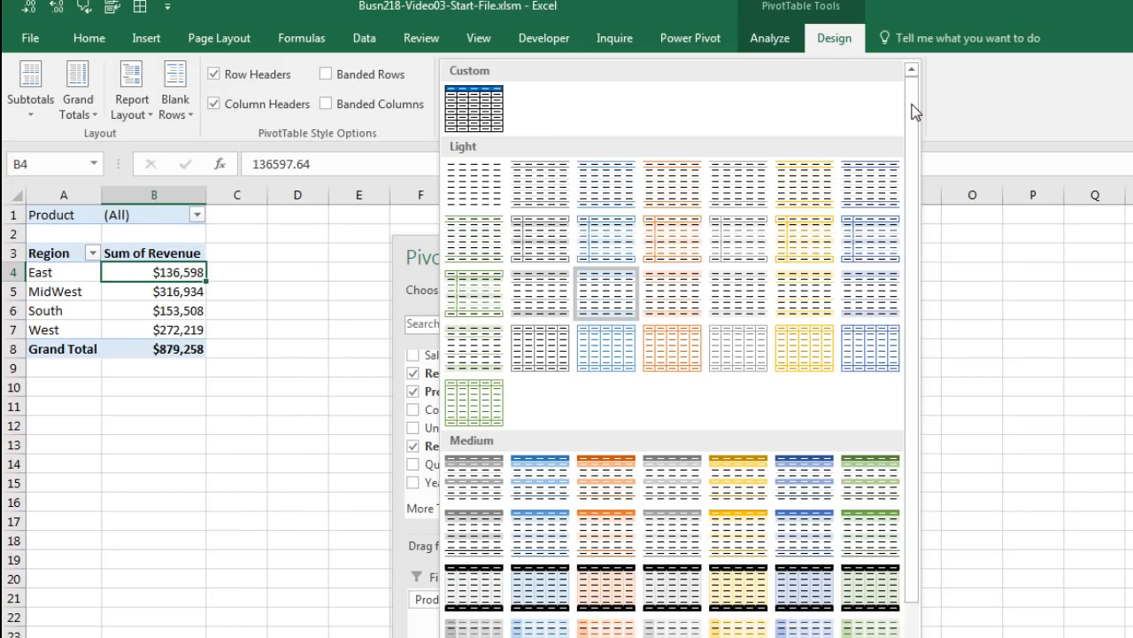
left_click(482, 117)
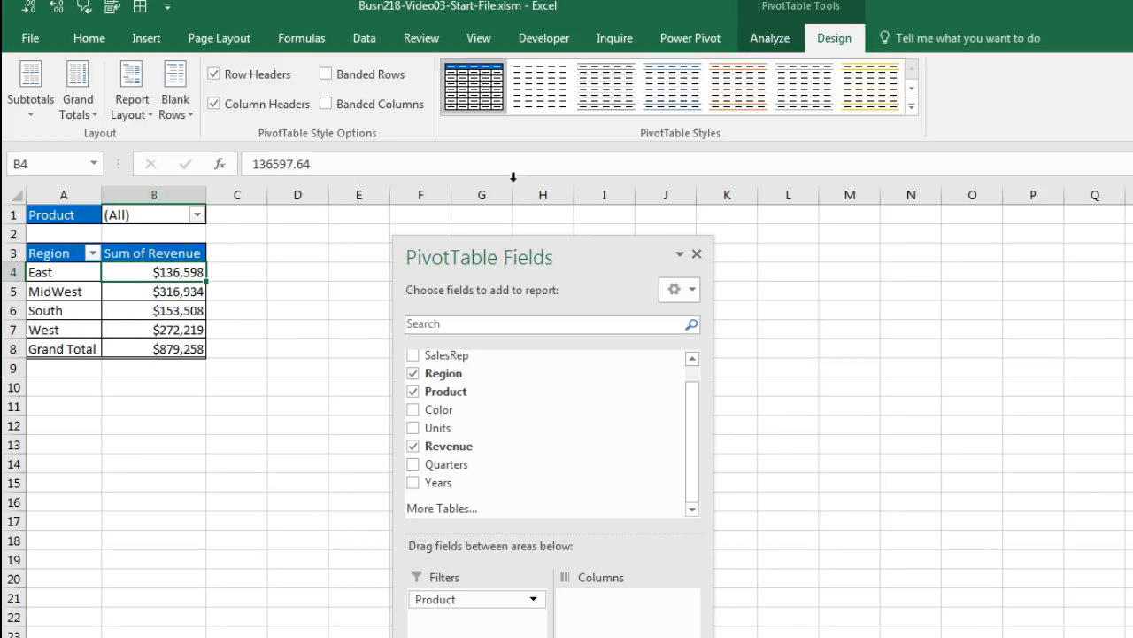
Step: Generate a separate PivotTable worksheet for each product using Show Report Filter Pages on the Product field
left_click(770, 38)
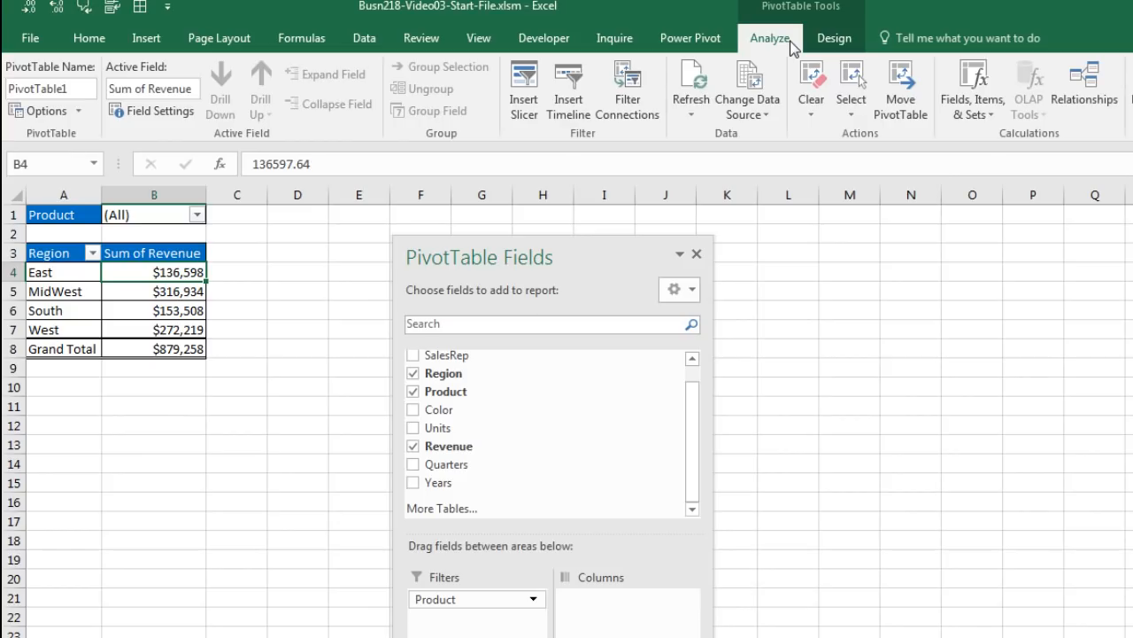
left_click(79, 111)
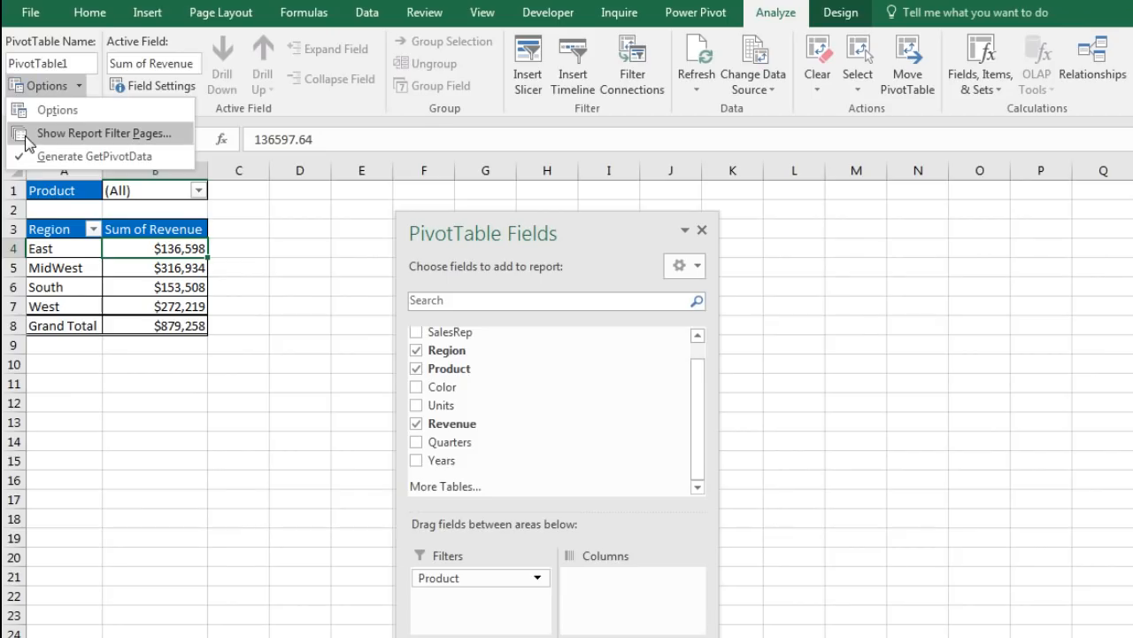
left_click(96, 507)
left_click_drag(373, 357, 358, 235)
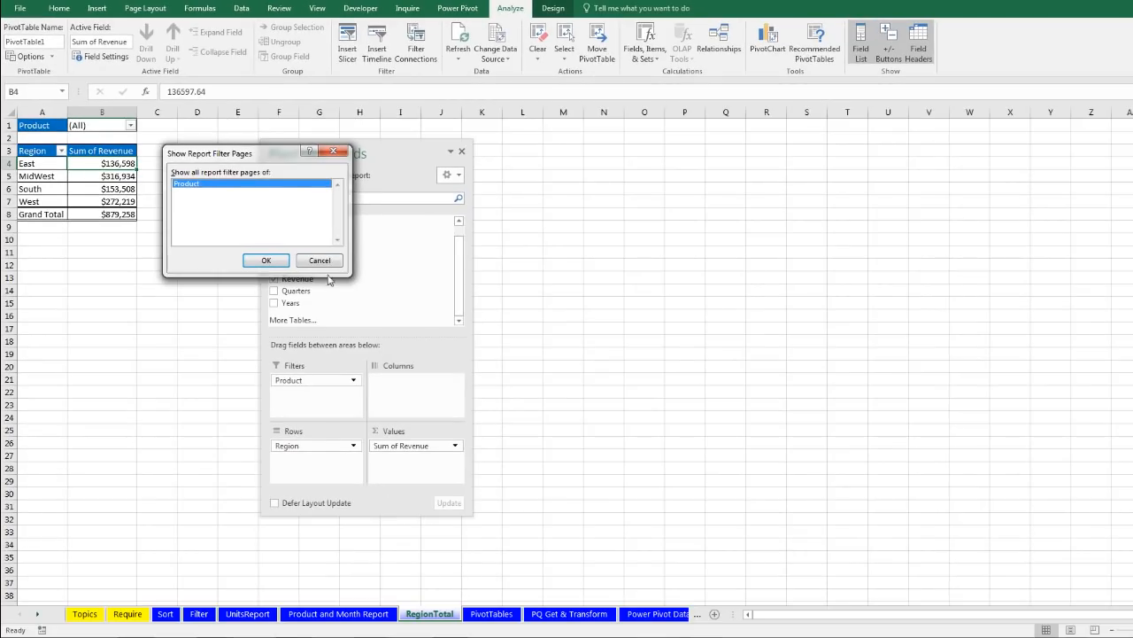
left_click_drag(245, 157, 358, 434)
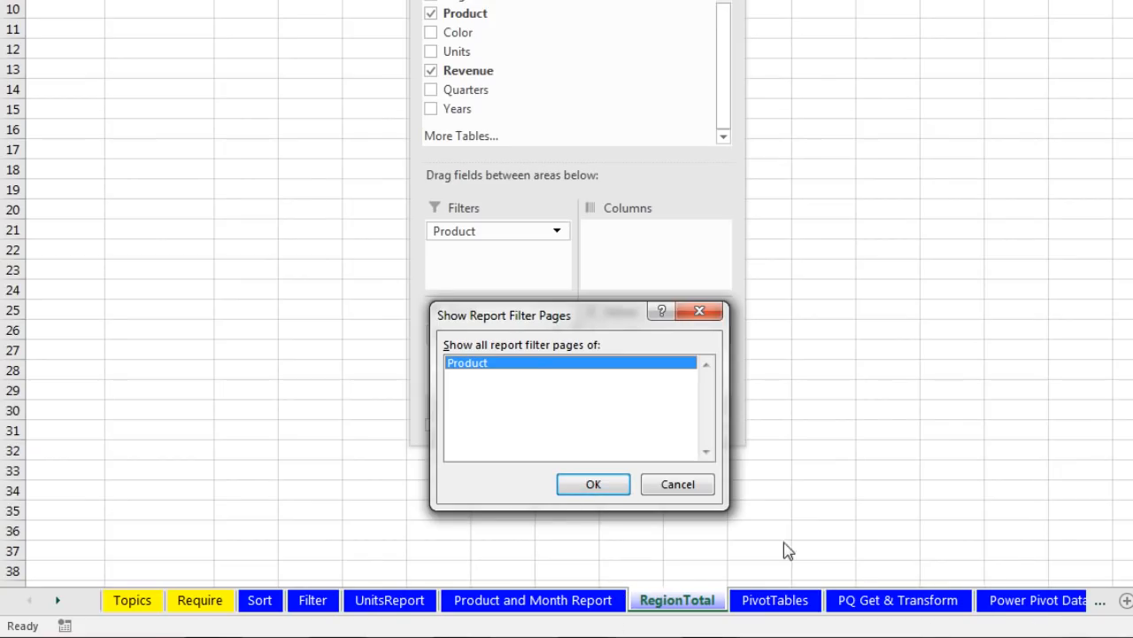
left_click(596, 487)
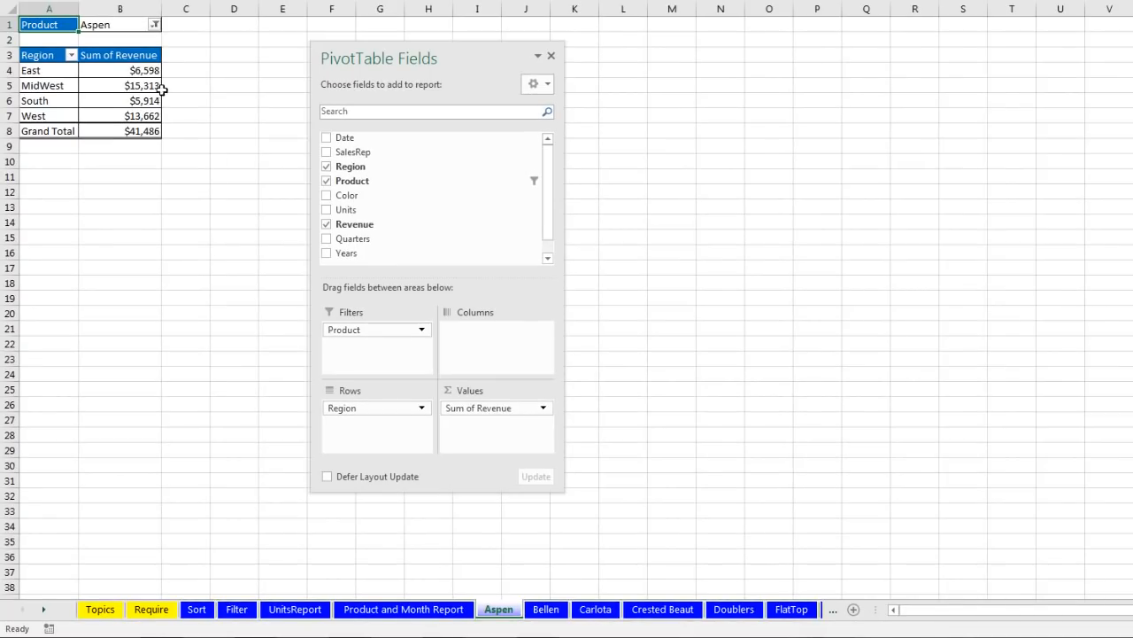
Step: Look through the generated product worksheets from Bellen onward to the RegionTotal sheet
left_click(586, 608)
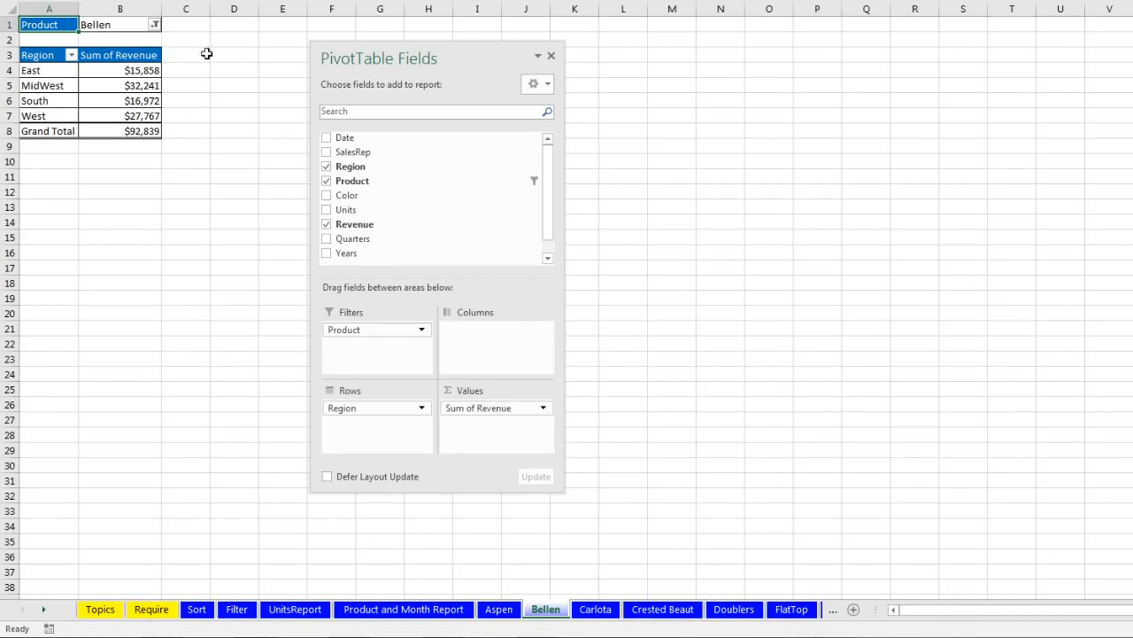
left_click(595, 611)
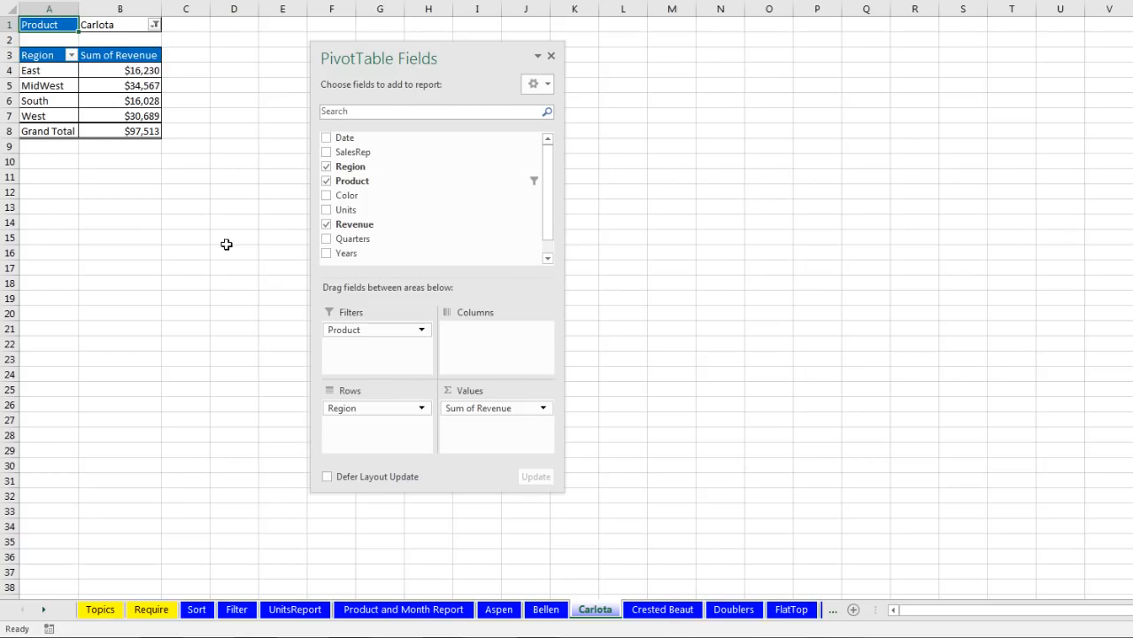
left_click(662, 610)
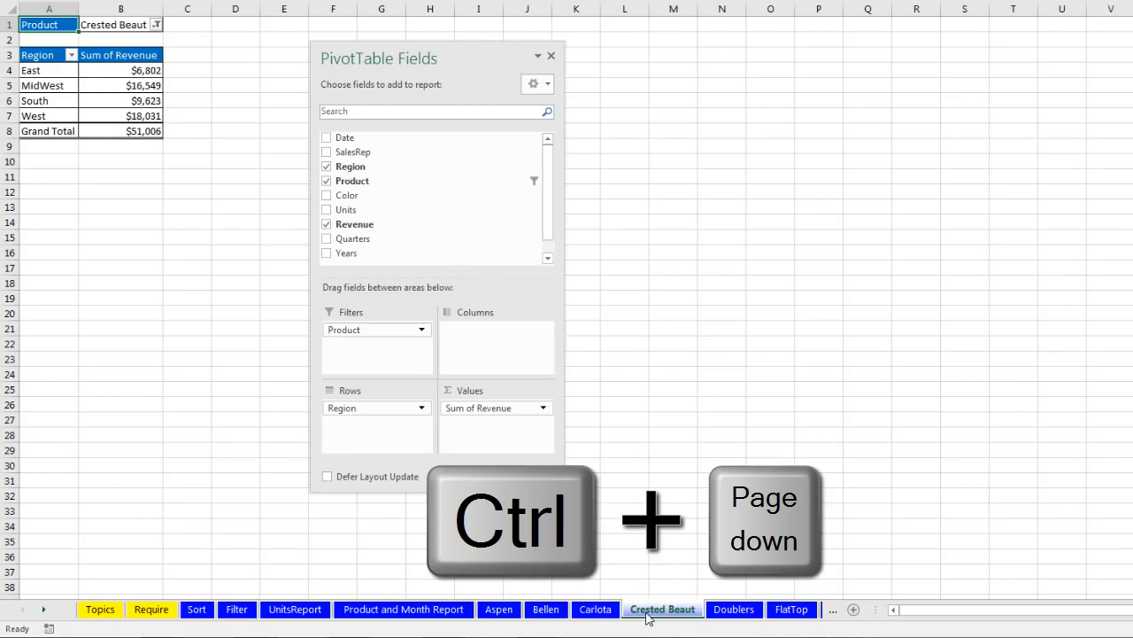
key("ctrl+Page_Down")
key("ctrl+Page_Down")
key("ctrl+Page_Down")
key("ctrl+Page_Down")
key("ctrl+Page_Down")
key("ctrl+Page_Down")
key("ctrl+Page_Down")
key("ctrl+Page_Down")
key("ctrl+Page_Down")
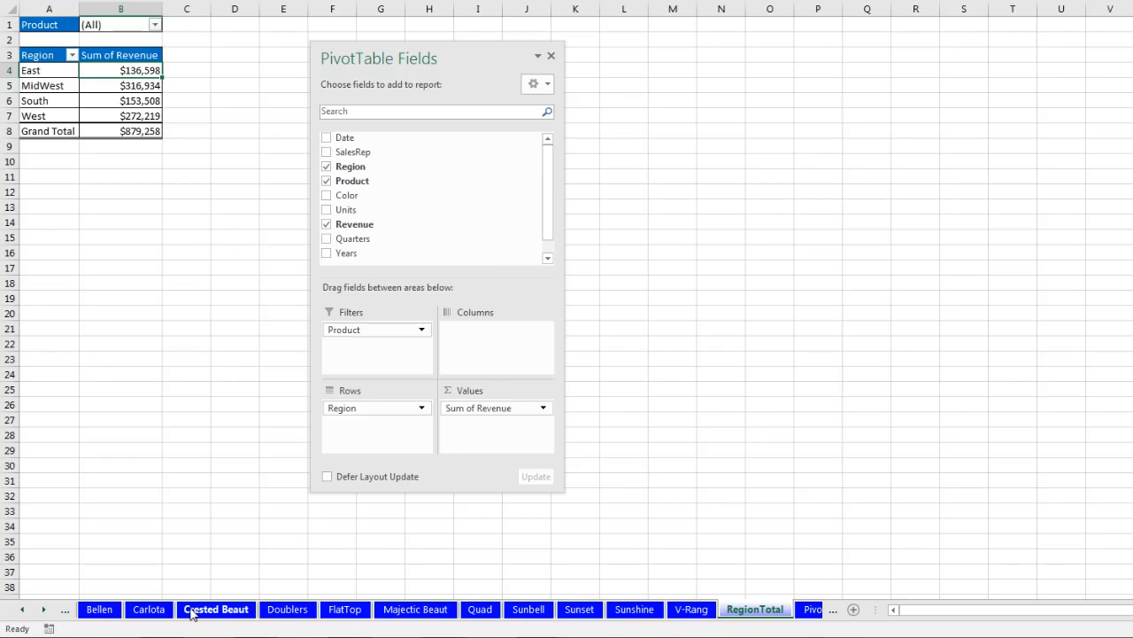
Step: Examine the region revenues on the V-Rang sheet and return to the sales data on the PivotTables sheet
left_click(675, 611)
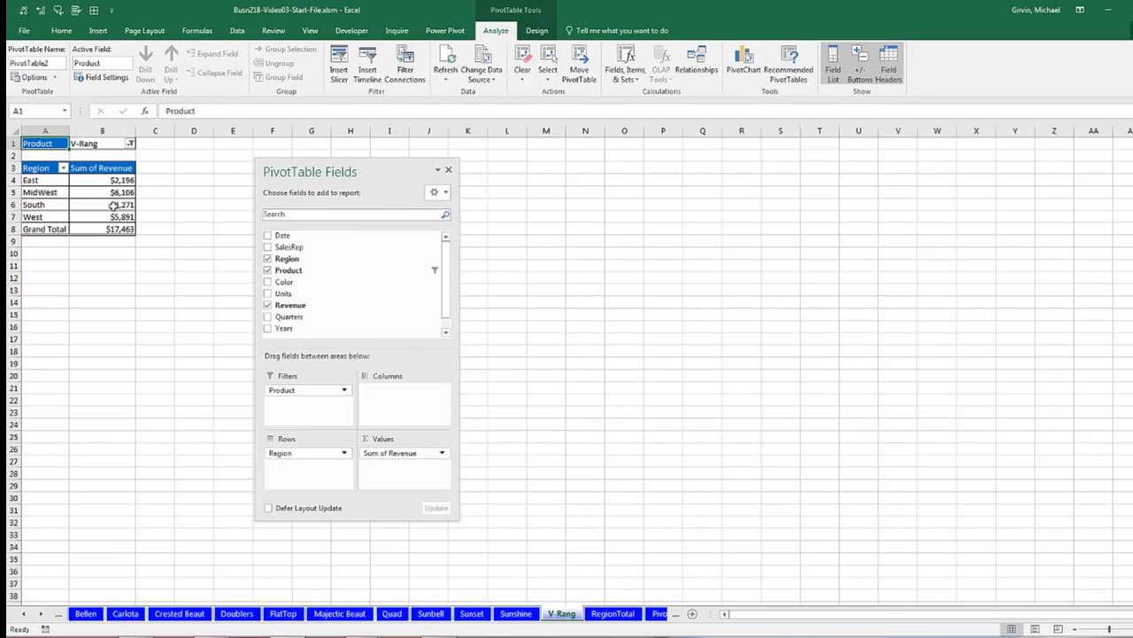
mouse_move(113, 206)
left_click(655, 618)
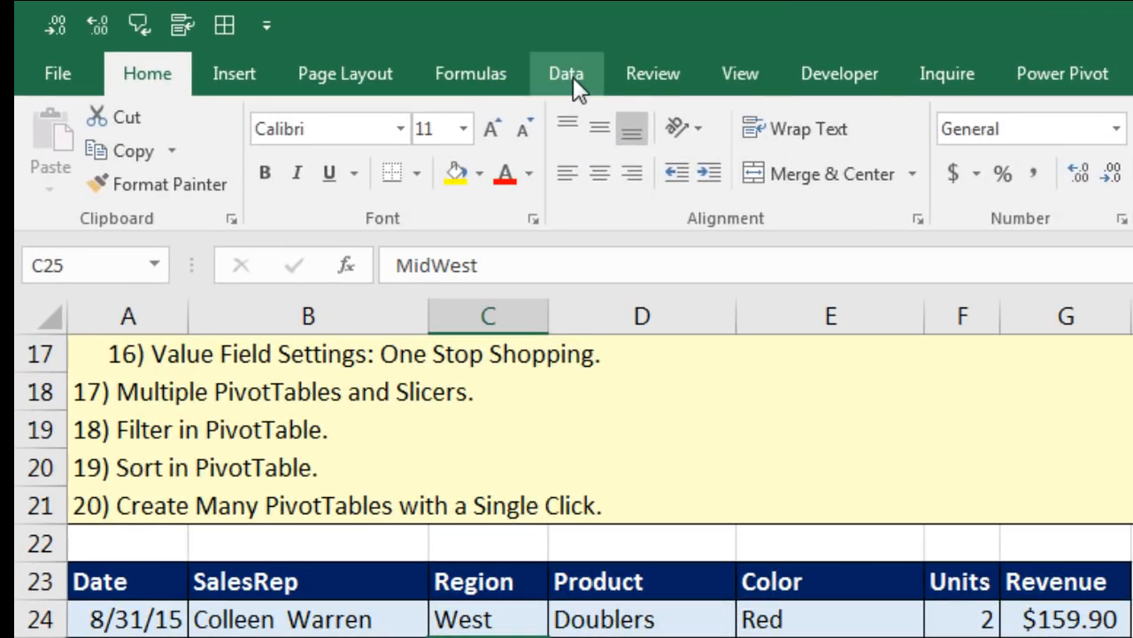
Step: Go to the PQ Get & Transform worksheet, which lies beyond the PivotTables sheet
left_click(282, 38)
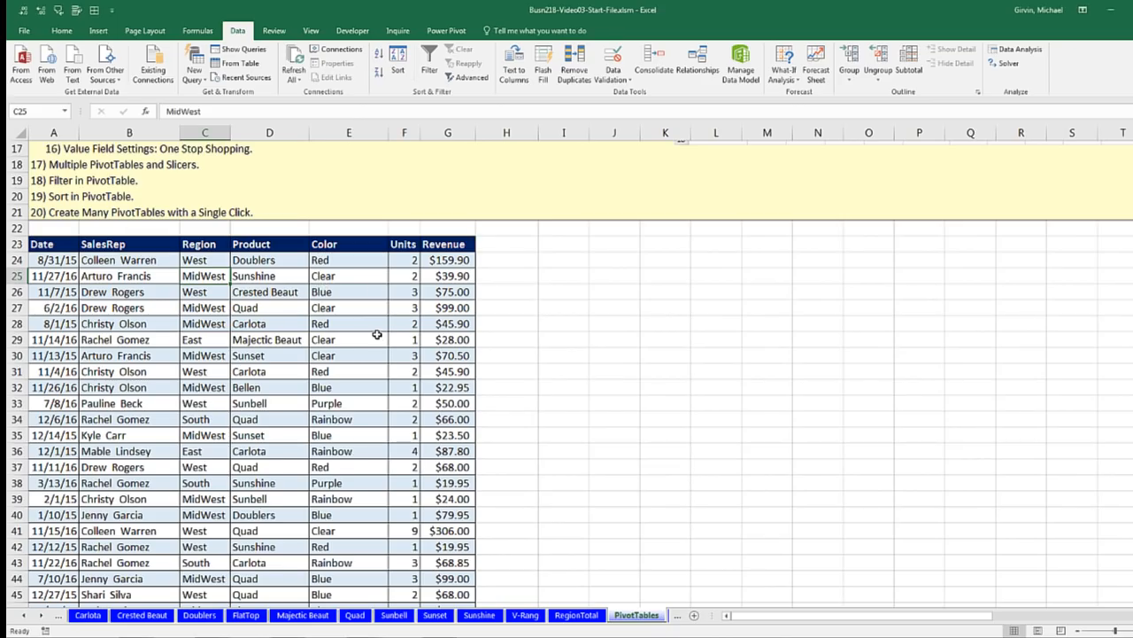
left_click(41, 617)
left_click(42, 618)
left_click(41, 617)
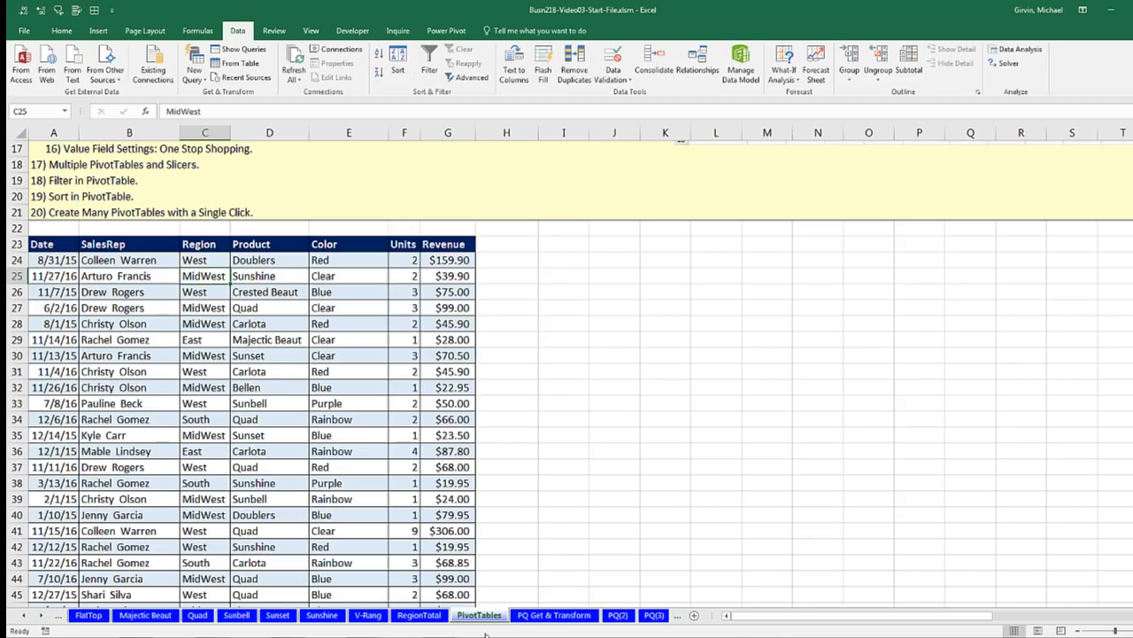
left_click(538, 619)
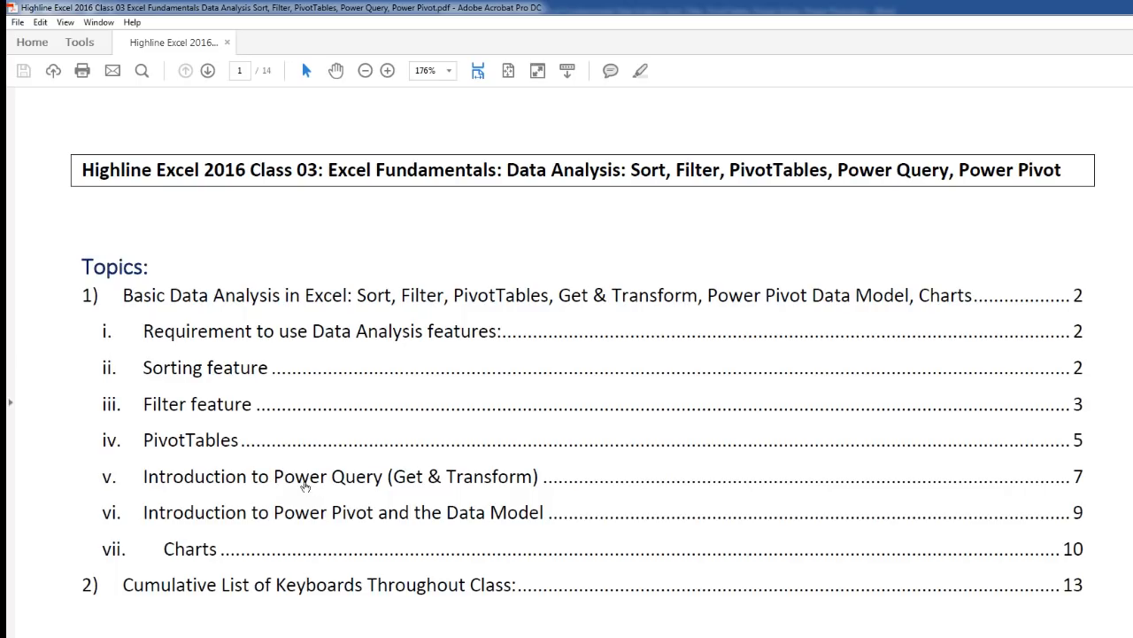
Step: In the class notes PDF, read the Introduction to Power Query (Get & Transform) section with its examples, and return to the Excel workbook
left_click(344, 485)
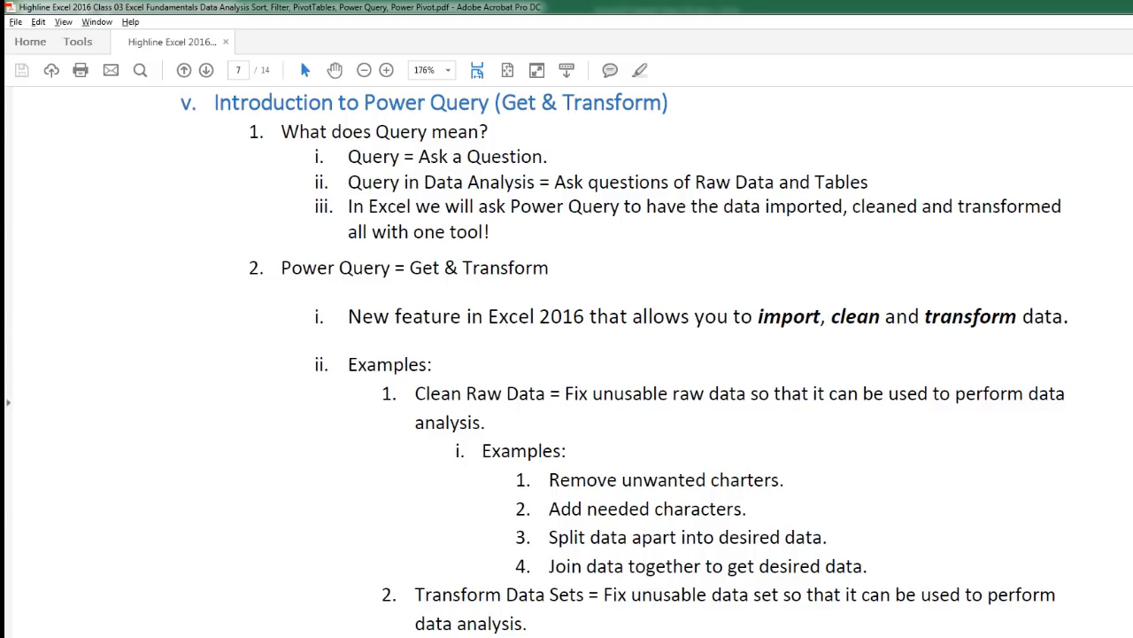
scroll(567, 355, "down", 2)
scroll(540, 417, "down", 2)
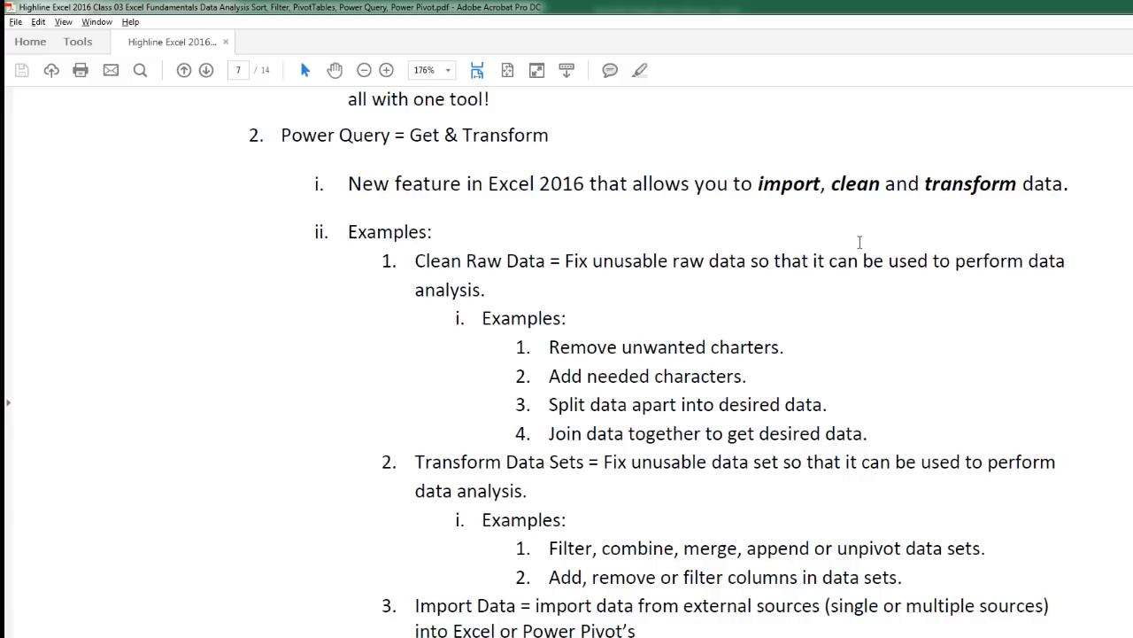
key("alt+Tab")
key("alt+Tab")
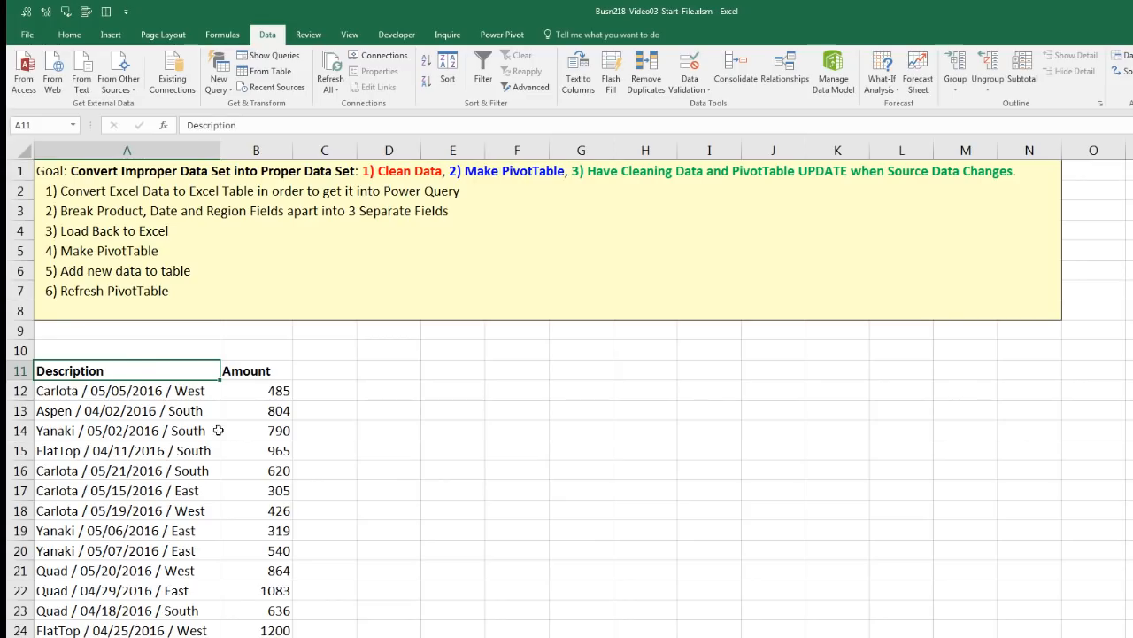
left_click(277, 398)
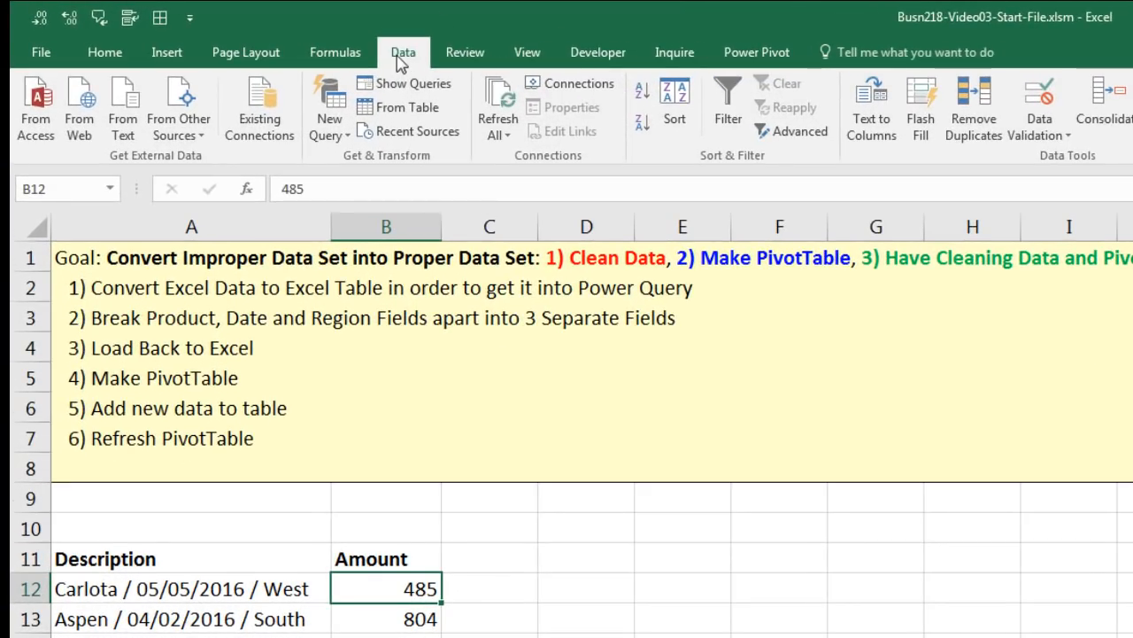
left_click(349, 140)
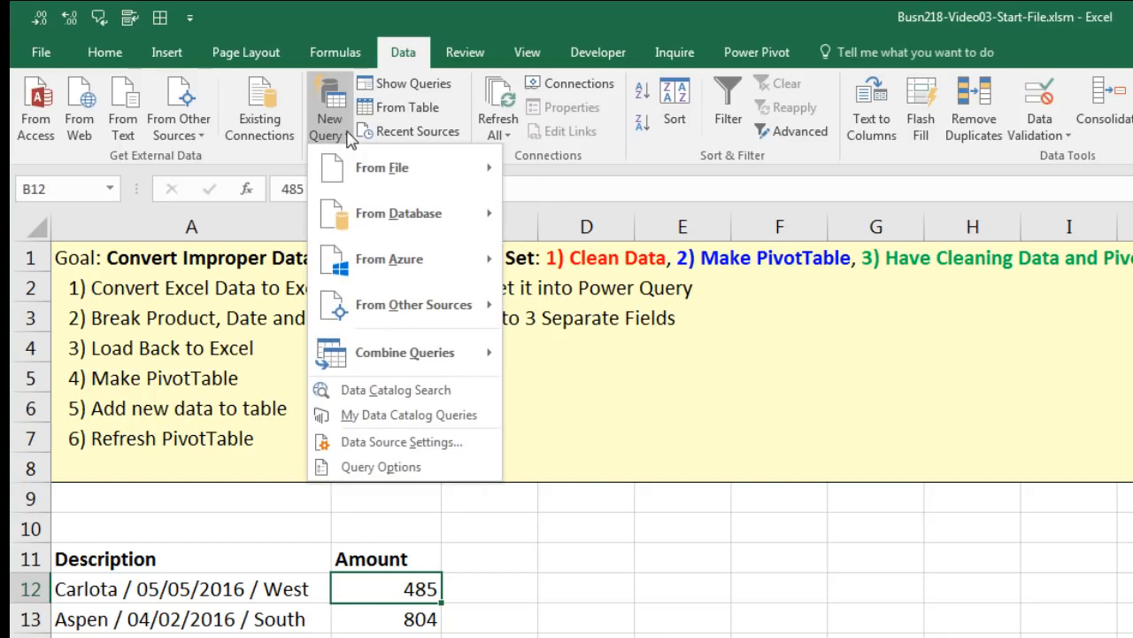
mouse_move(353, 193)
mouse_move(363, 214)
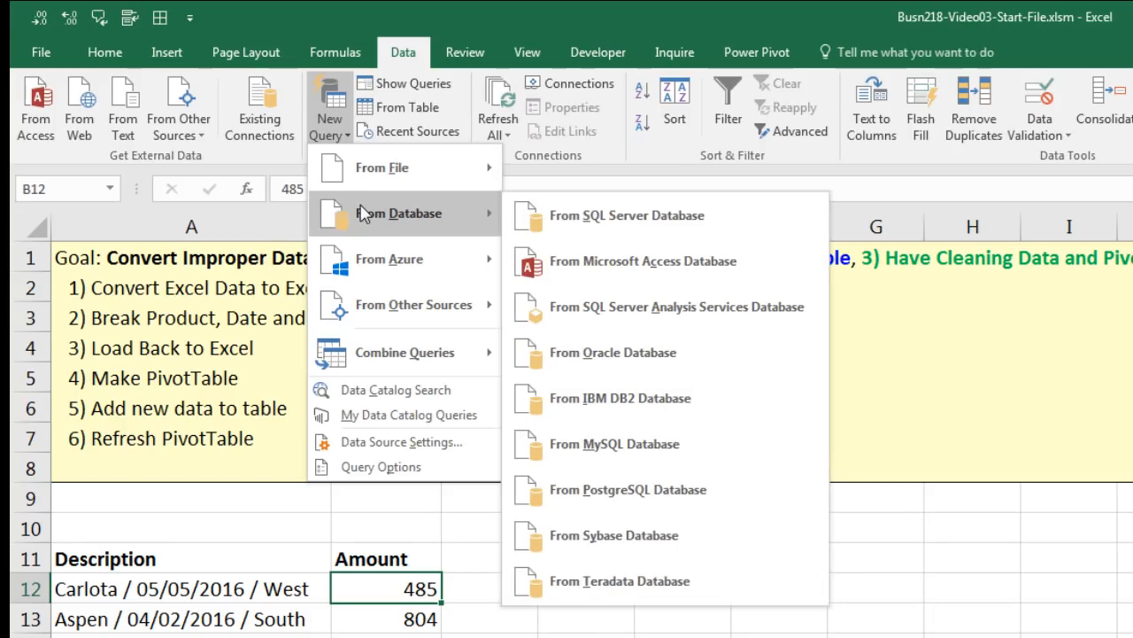
mouse_move(426, 312)
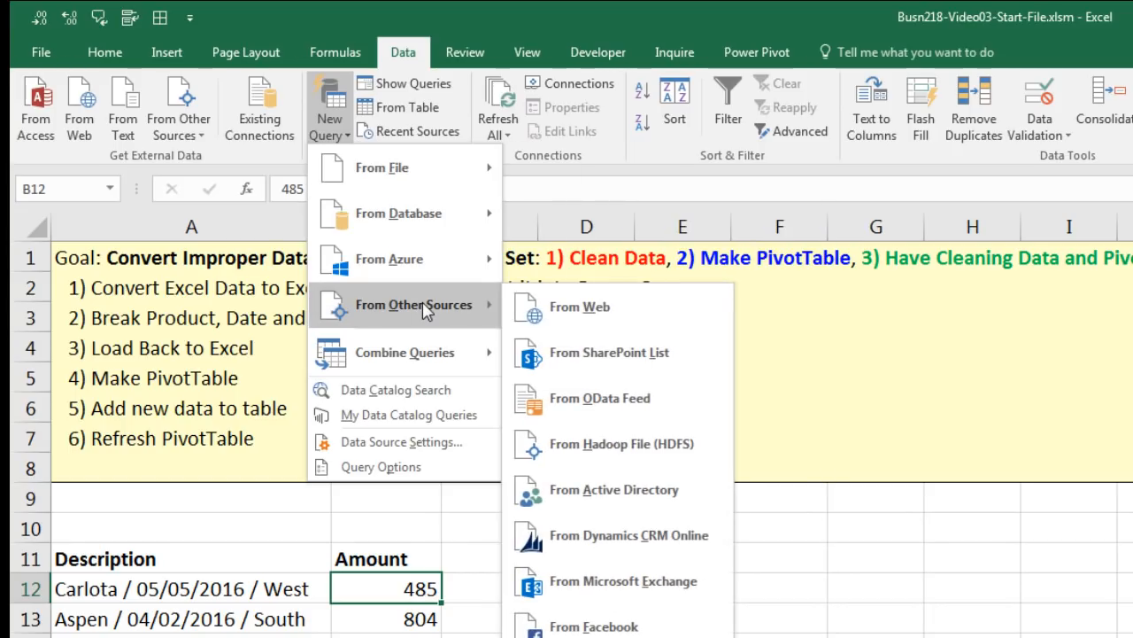
left_click(492, 114)
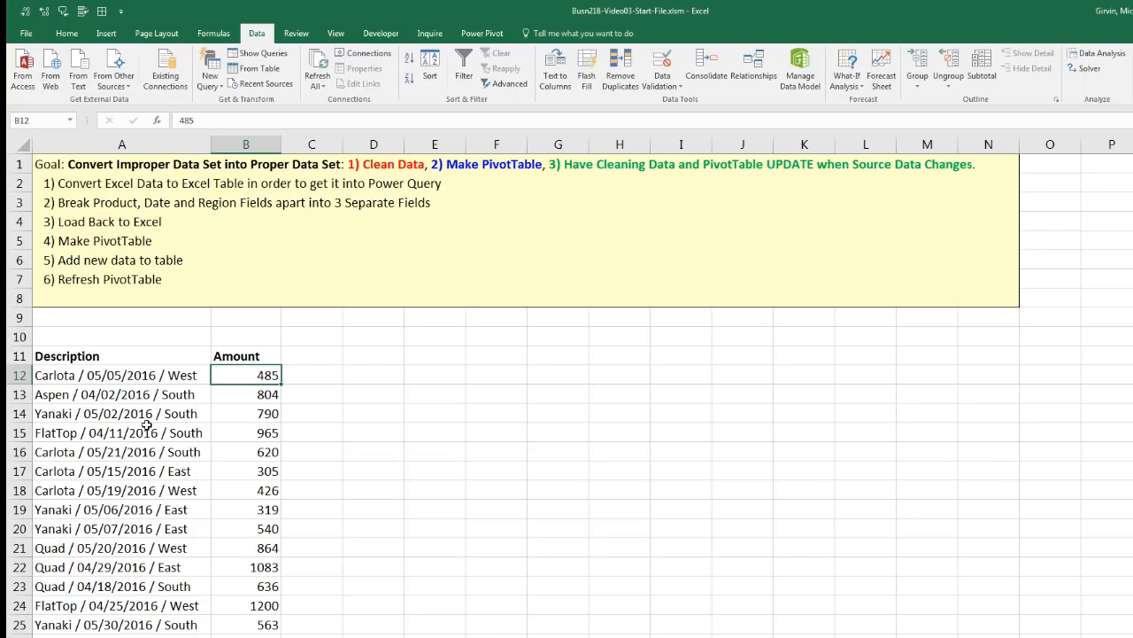
Step: Convert the Description and Amount data in A11:B376 to an Excel table with headers
left_click(146, 426)
key("ctrl+Down")
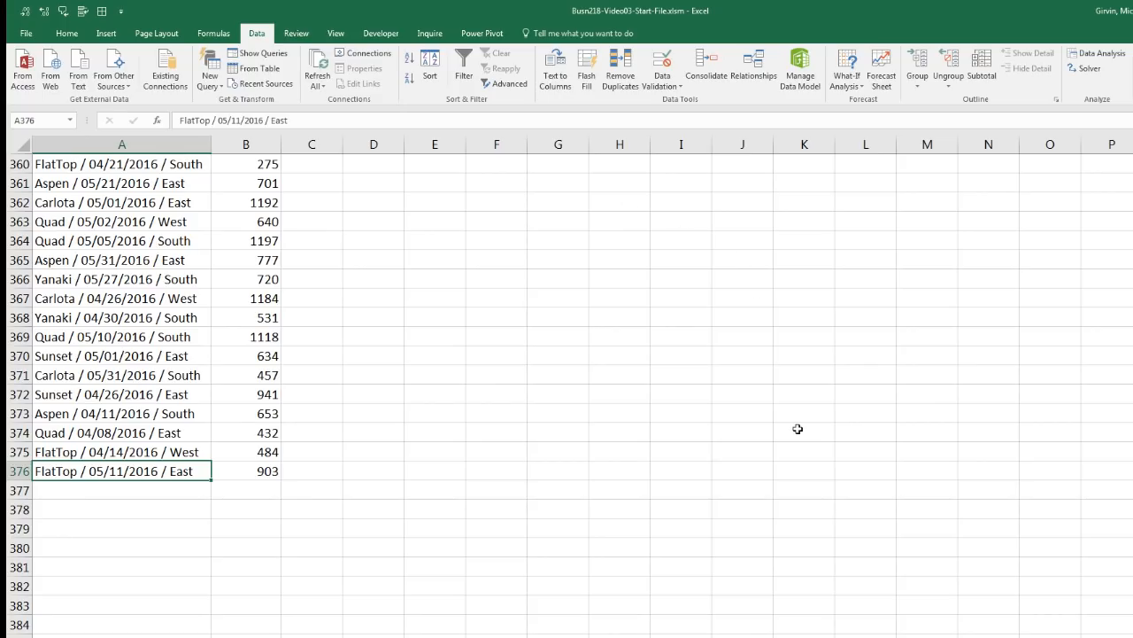
key("ctrl+Up")
scroll(632, 543, "up", 3)
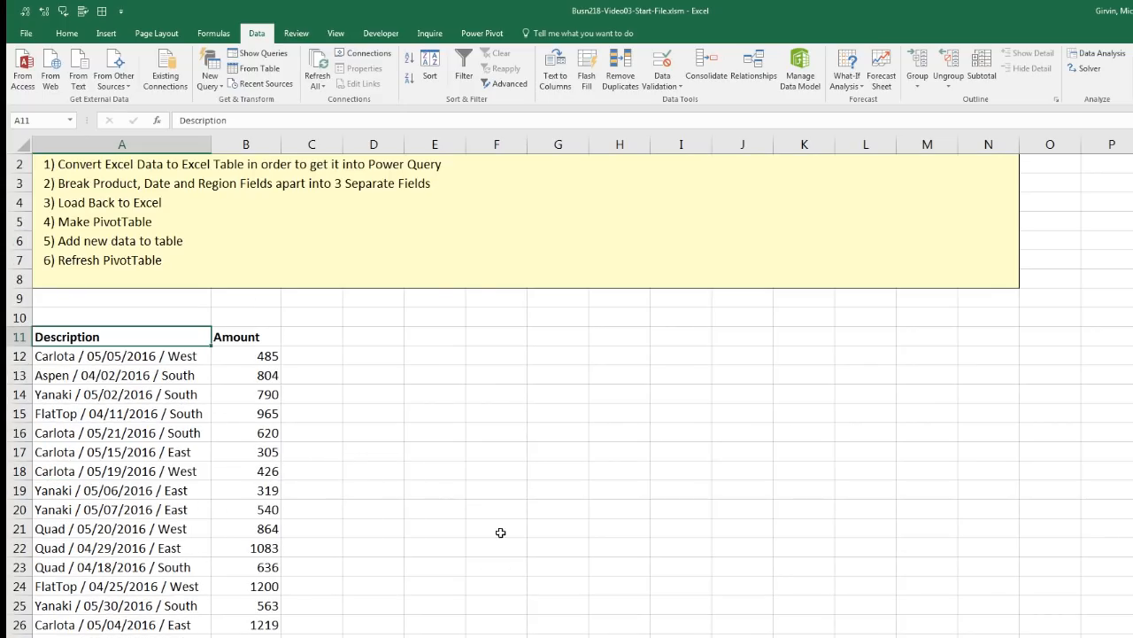
left_click(178, 422)
left_click(235, 397)
key("ctrl+t")
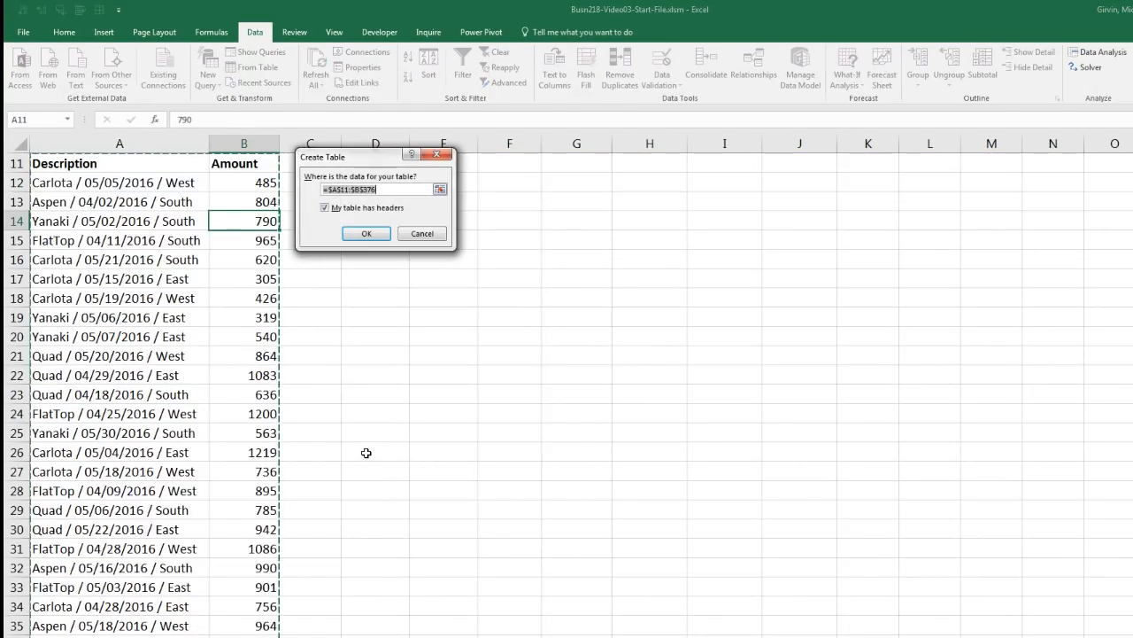
scroll(367, 455, "up", 3)
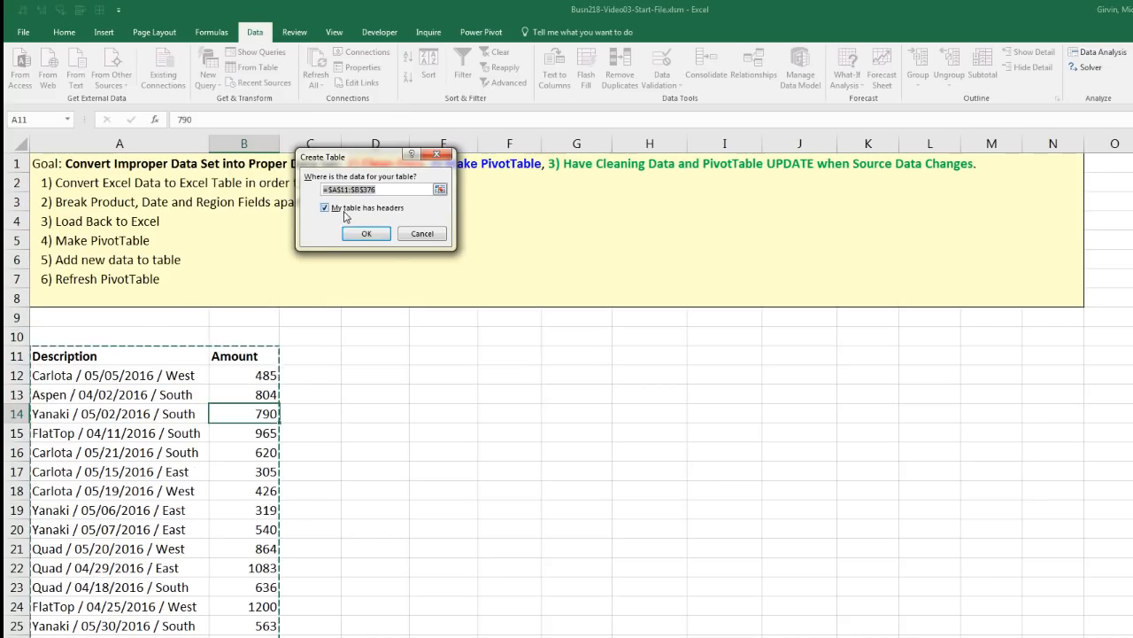
left_click(365, 233)
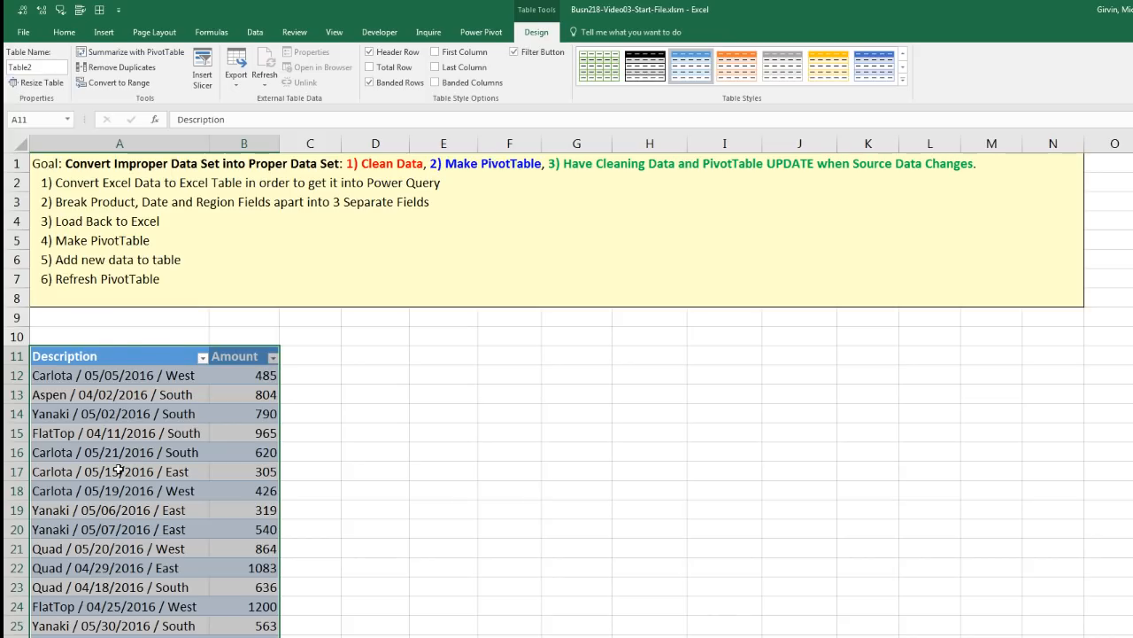
Step: Name the new table StartRevenueTable
key("alt+j")
key("t")
key("a")
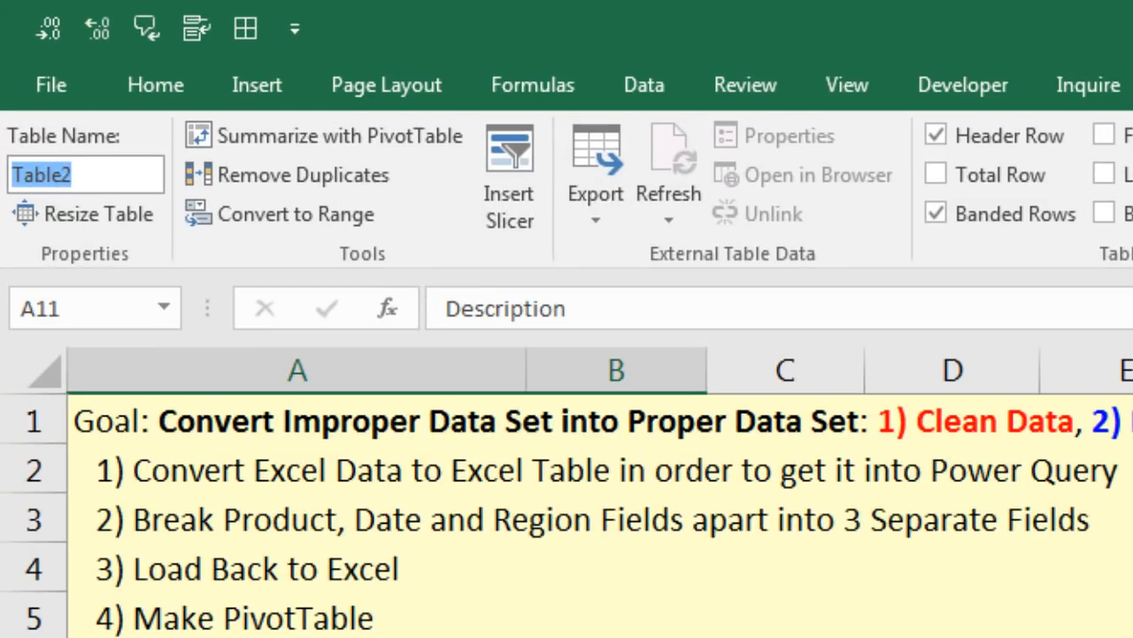
type("StartRe")
type("venueTable")
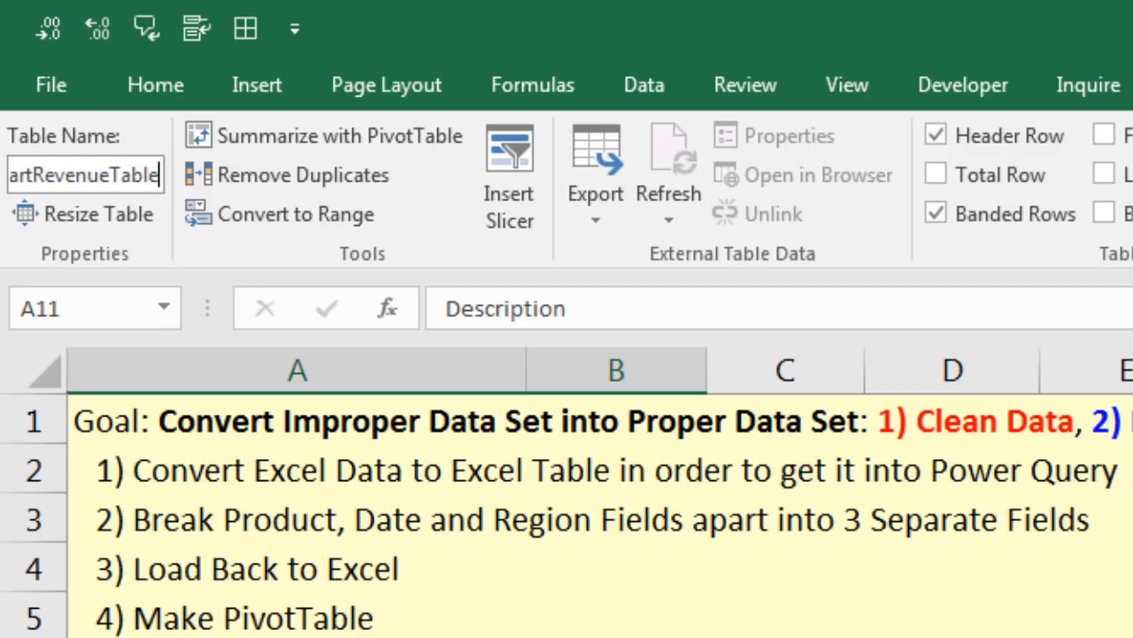
key("Return")
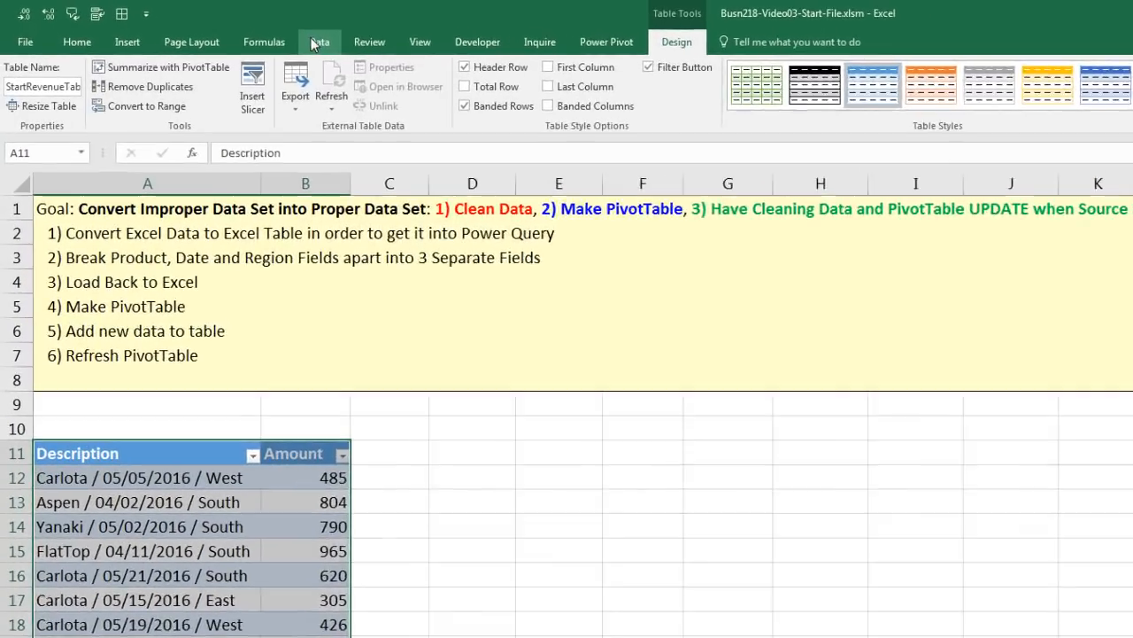
Step: Create a query from the StartRevenueTable table and open it in the Query Editor
left_click(241, 33)
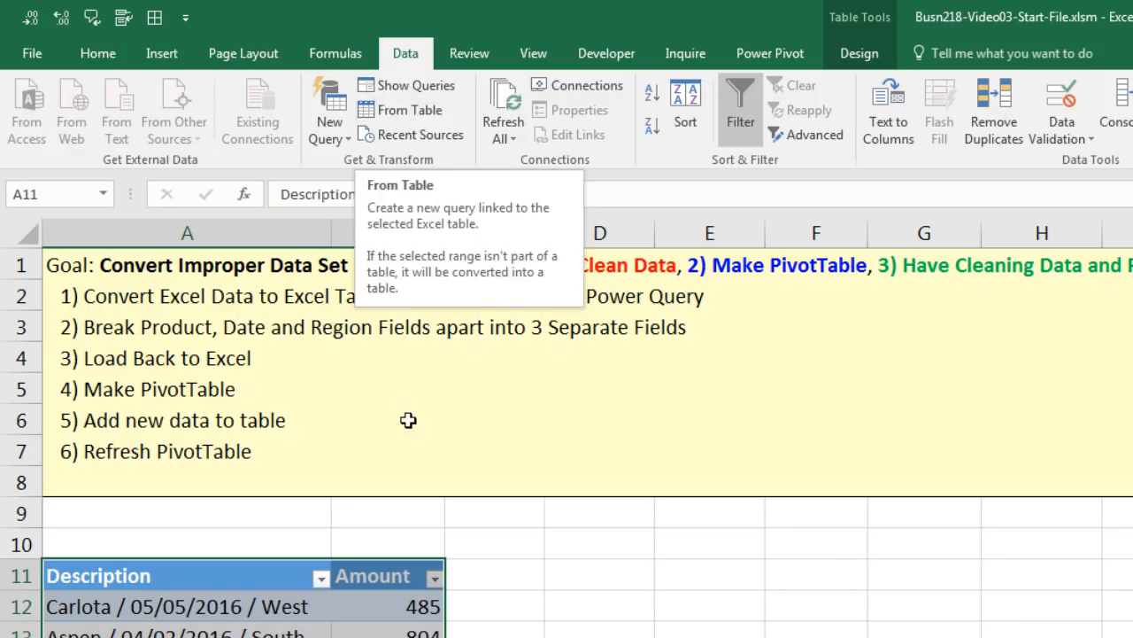
key("alt")
key("a")
key("p")
key("t")
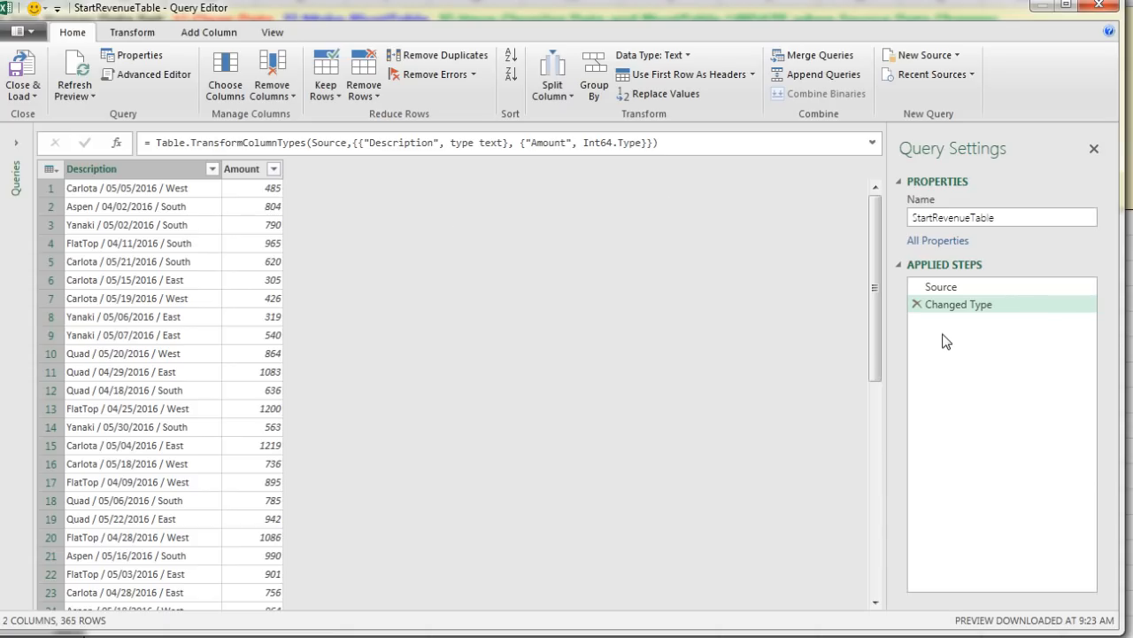
Step: Split the Description column by the custom delimiter "/" at each occurrence of the delimiter
left_click(149, 167)
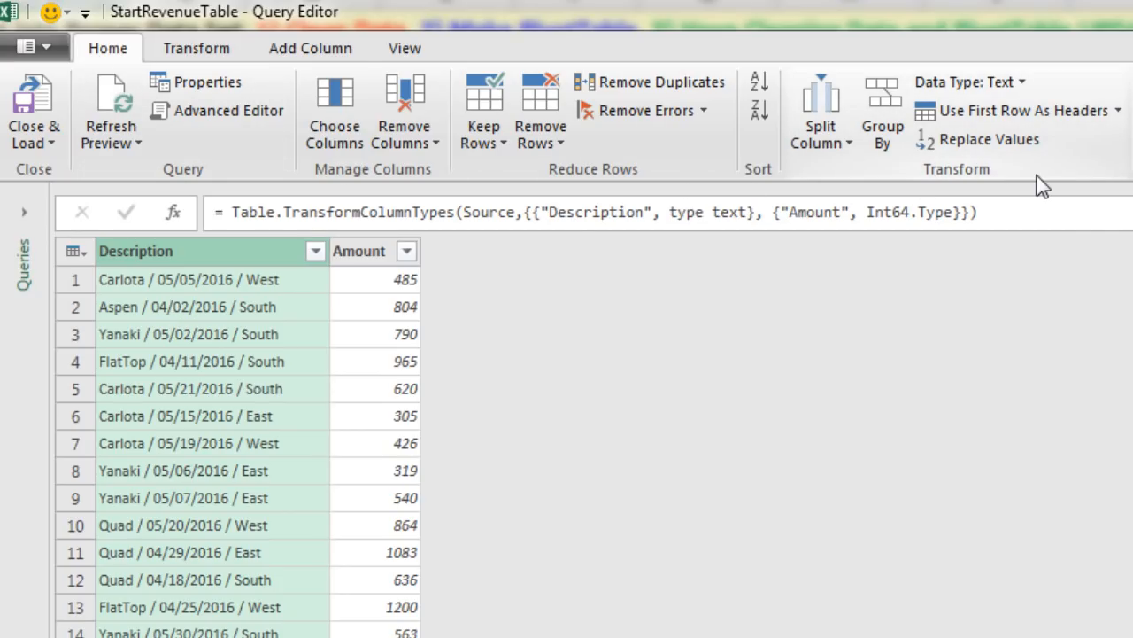
left_click(846, 142)
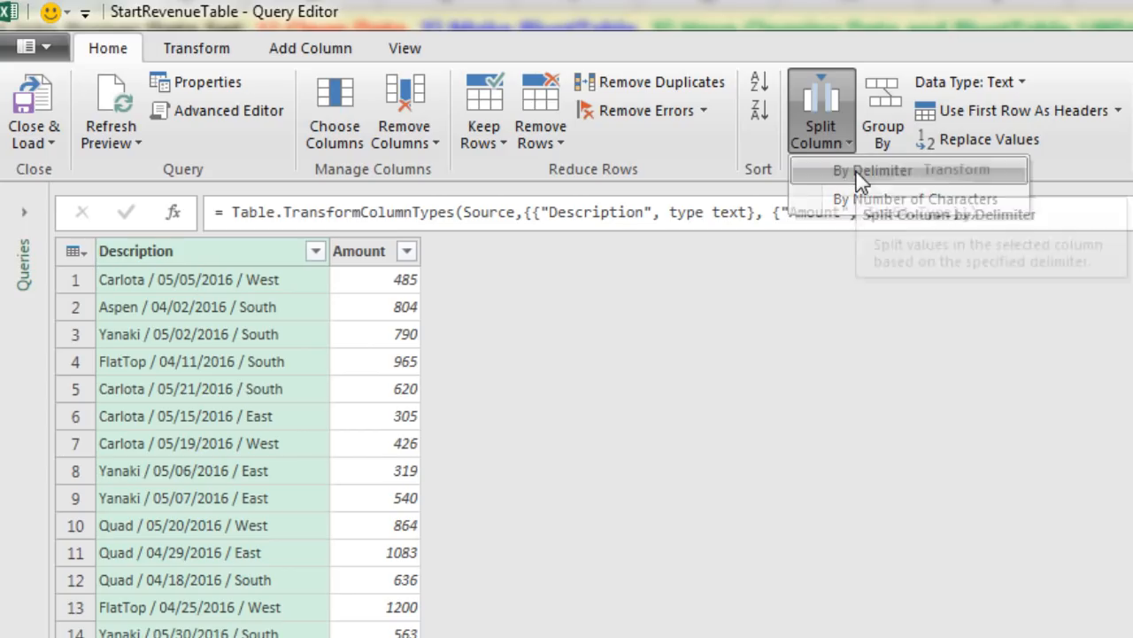
left_click(864, 171)
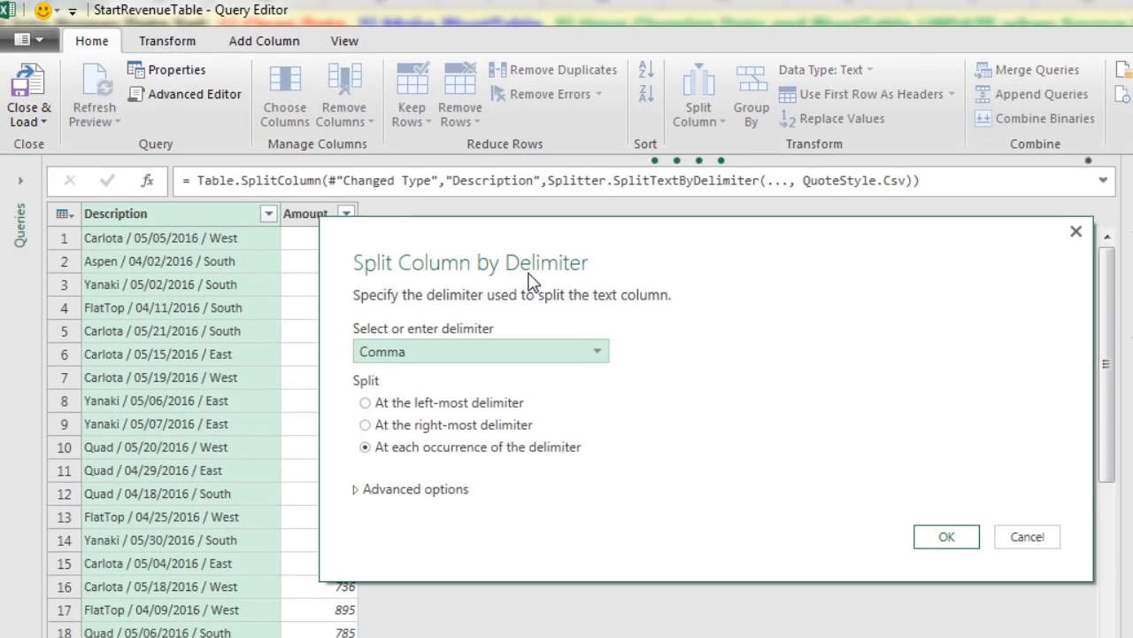
left_click(599, 351)
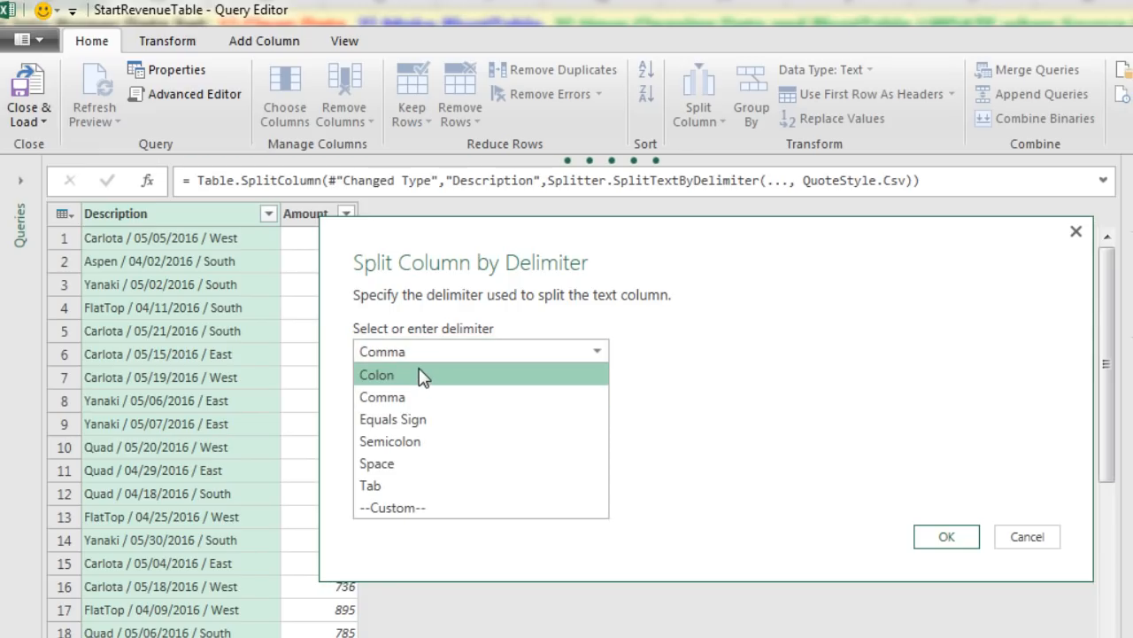
left_click(431, 519)
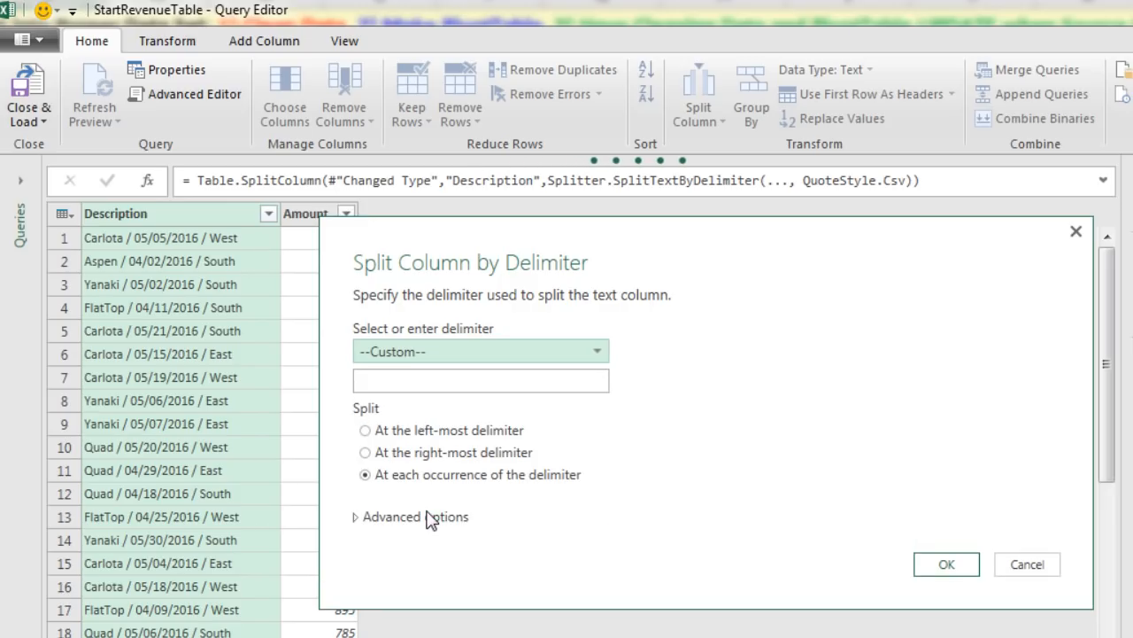
left_click(418, 380)
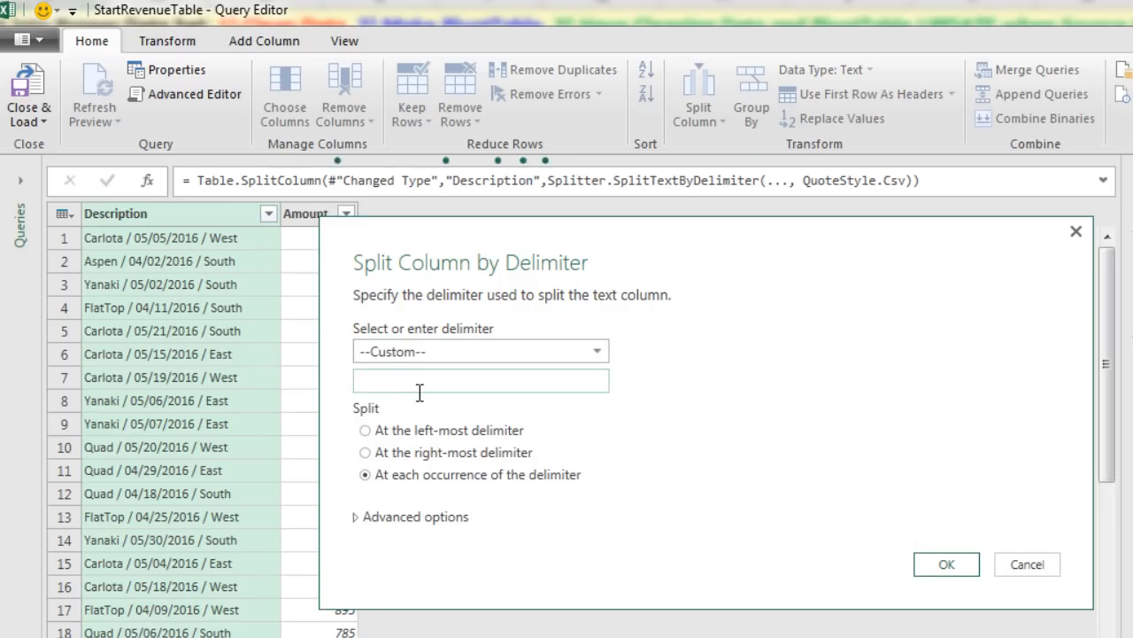
type("/")
left_click(950, 571)
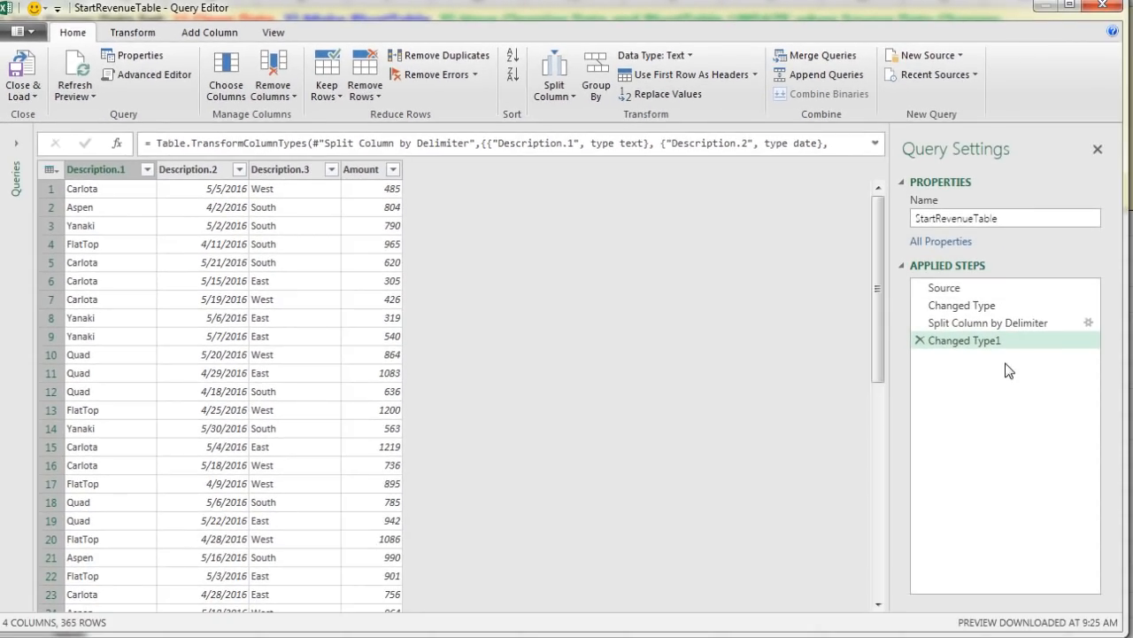
Step: Rename the Description.1 column to Product and the Description.2 column to Date
double_click(123, 176)
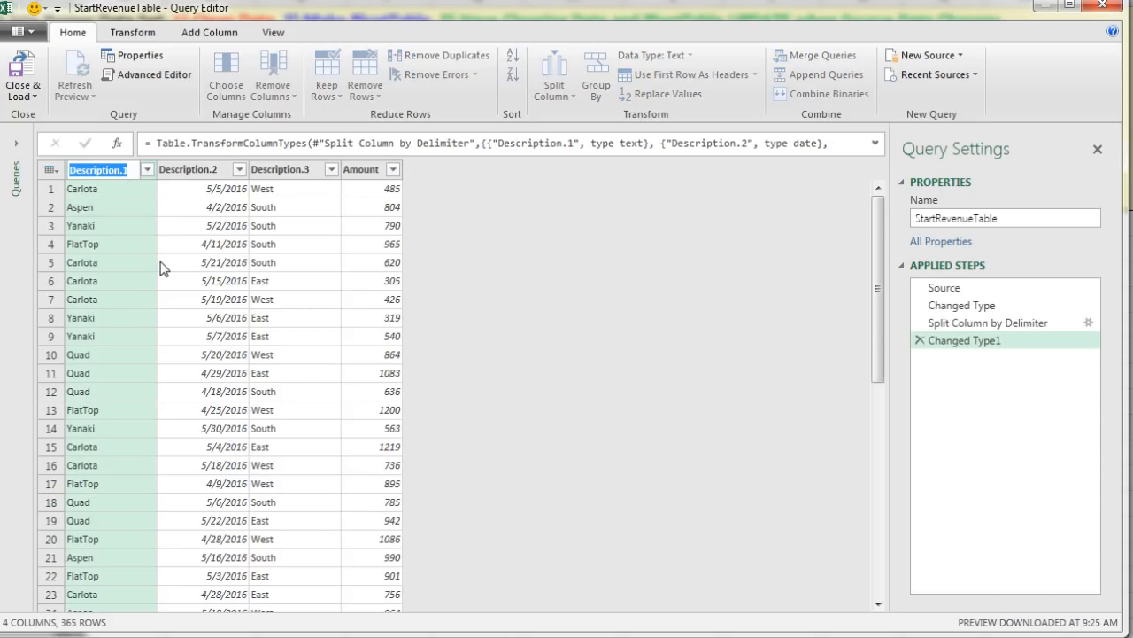
type("Prod")
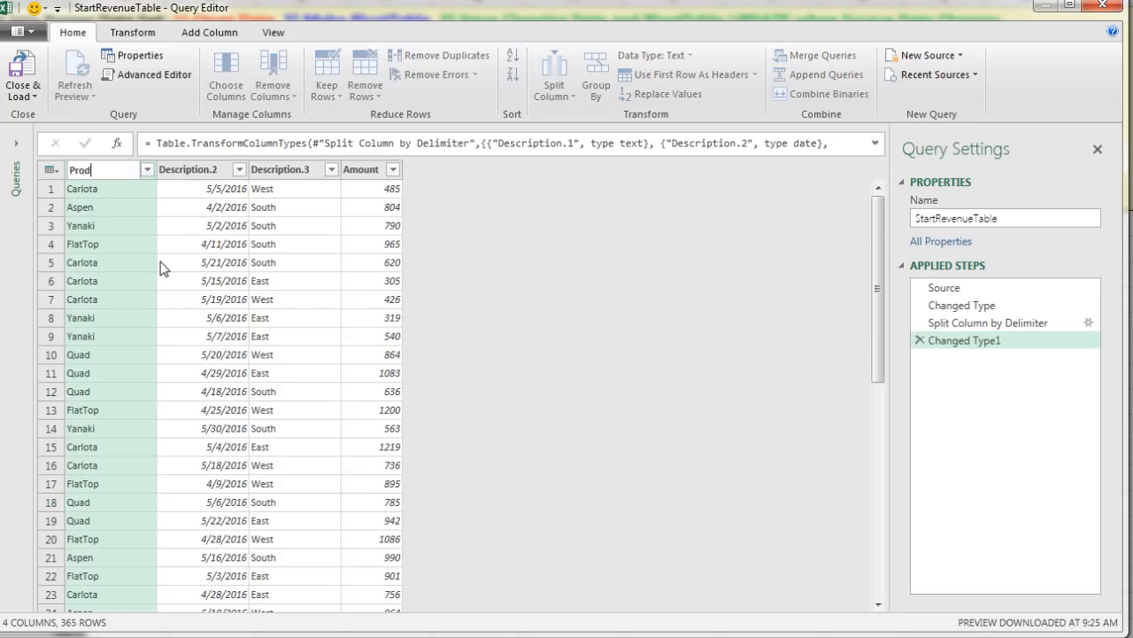
key("Return")
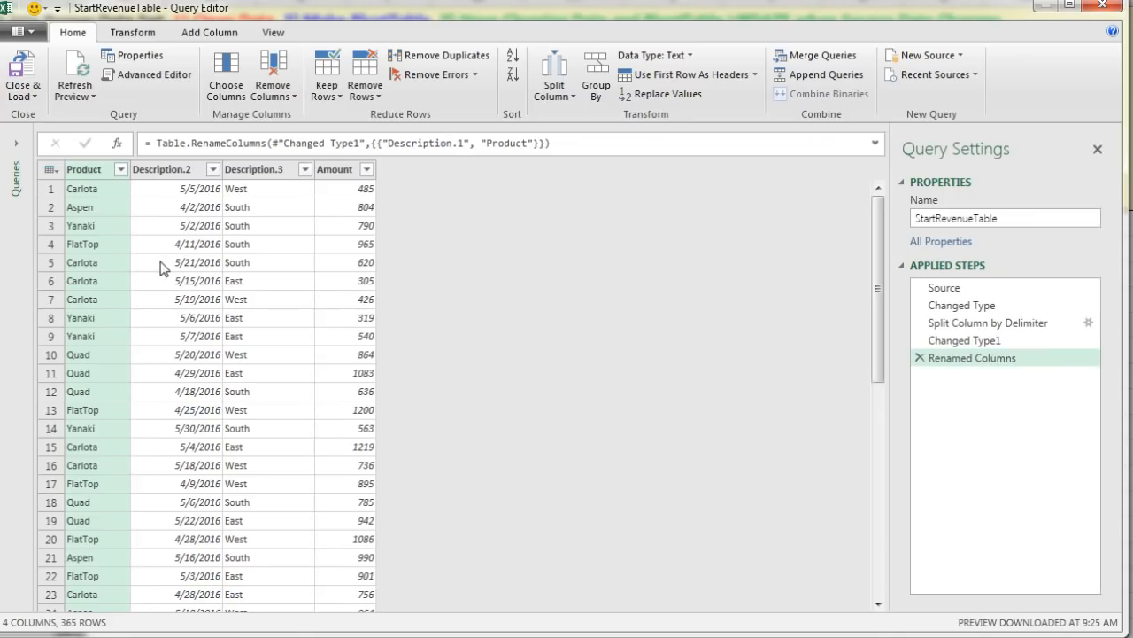
left_click(182, 172)
double_click(181, 172)
type("D")
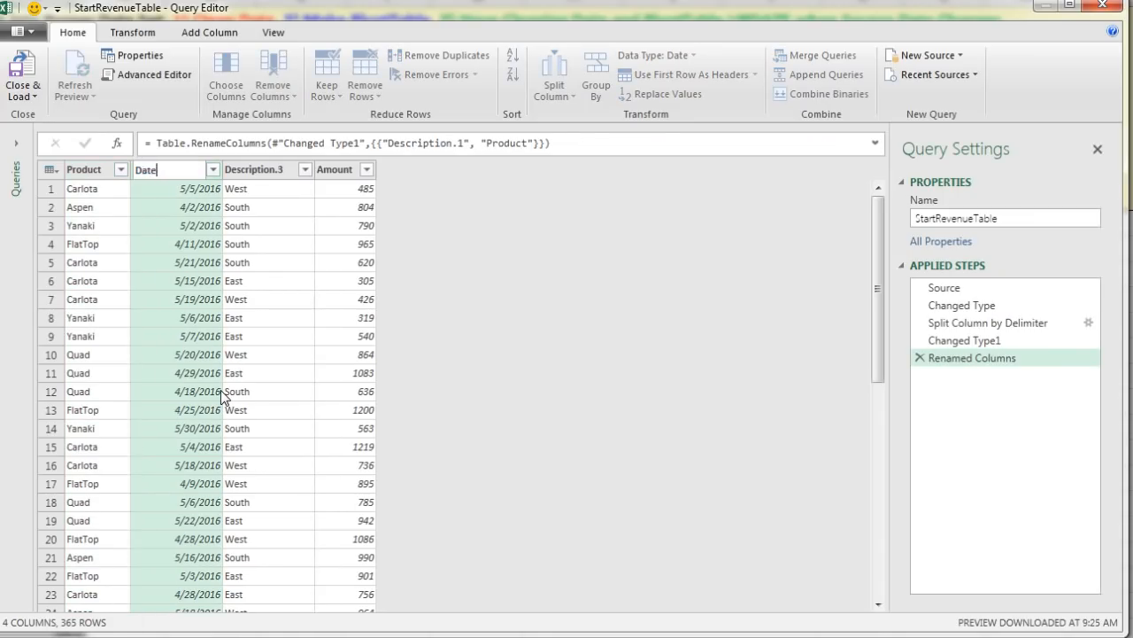
type("ate")
key("Return")
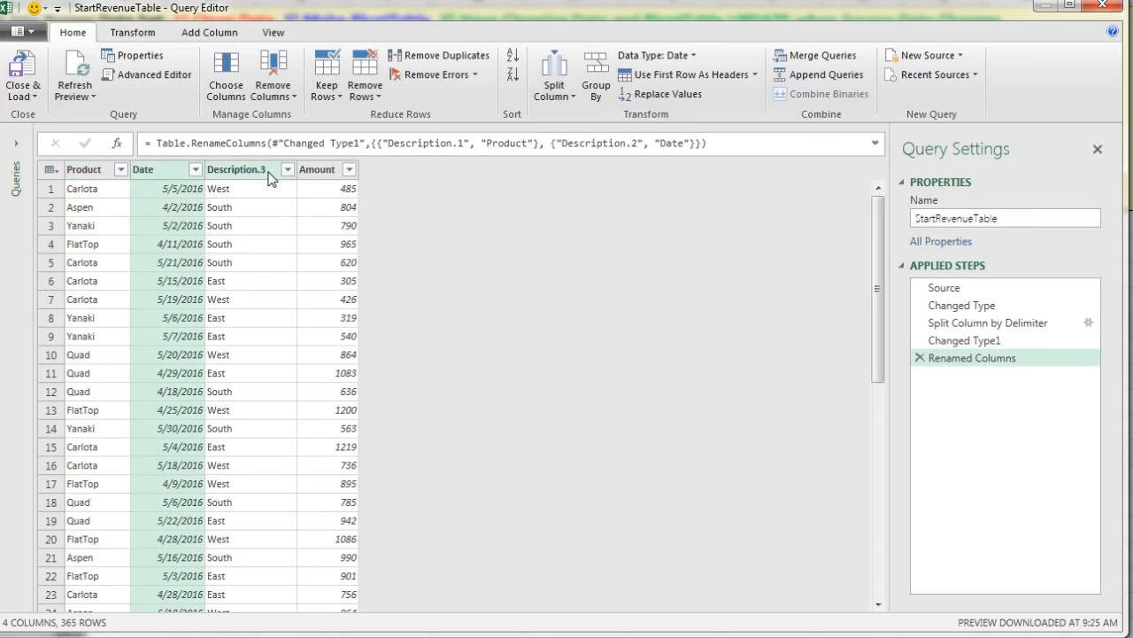
Step: Rename the Description.3 column to Region
left_click(270, 172)
double_click(270, 172)
type("Region")
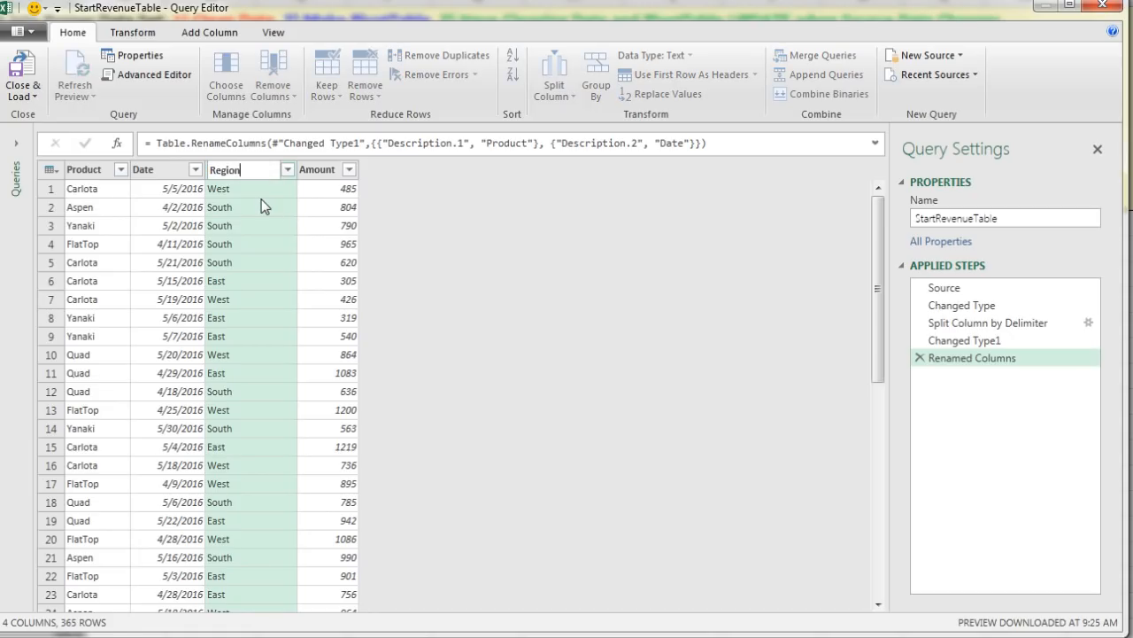
key("Return")
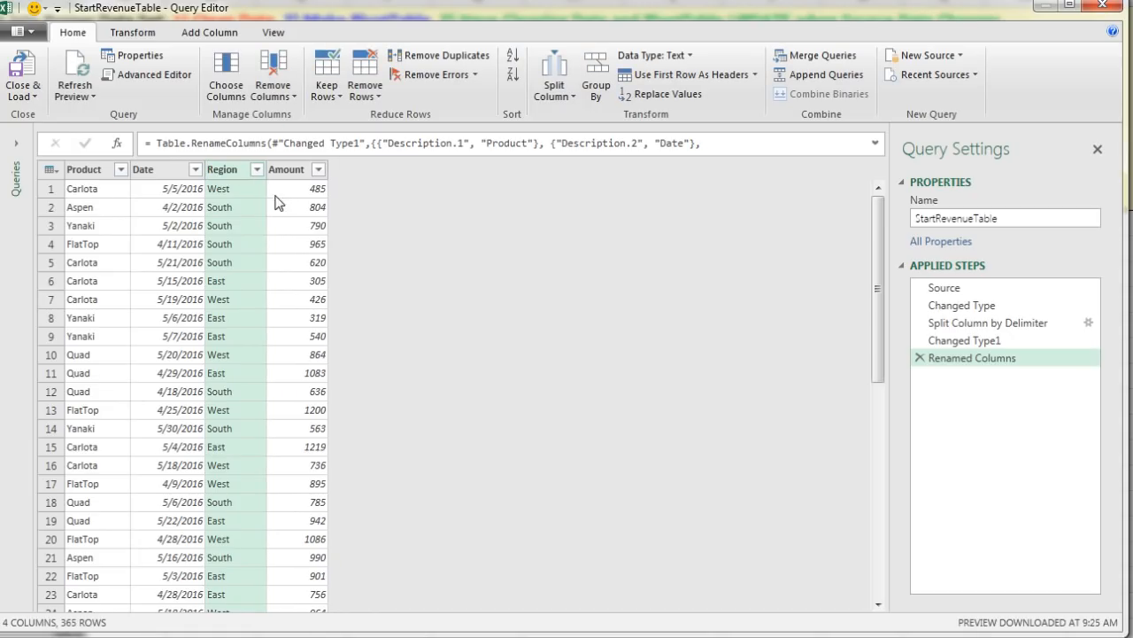
Step: Rename the Amount column to Revenue
double_click(289, 176)
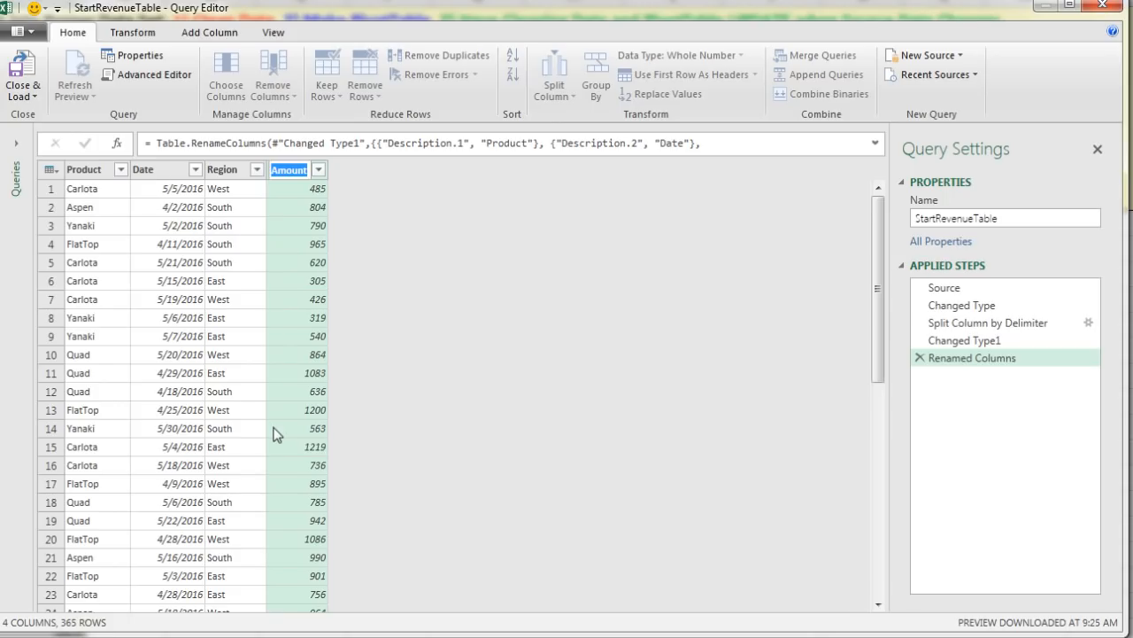
type("R")
key("Return")
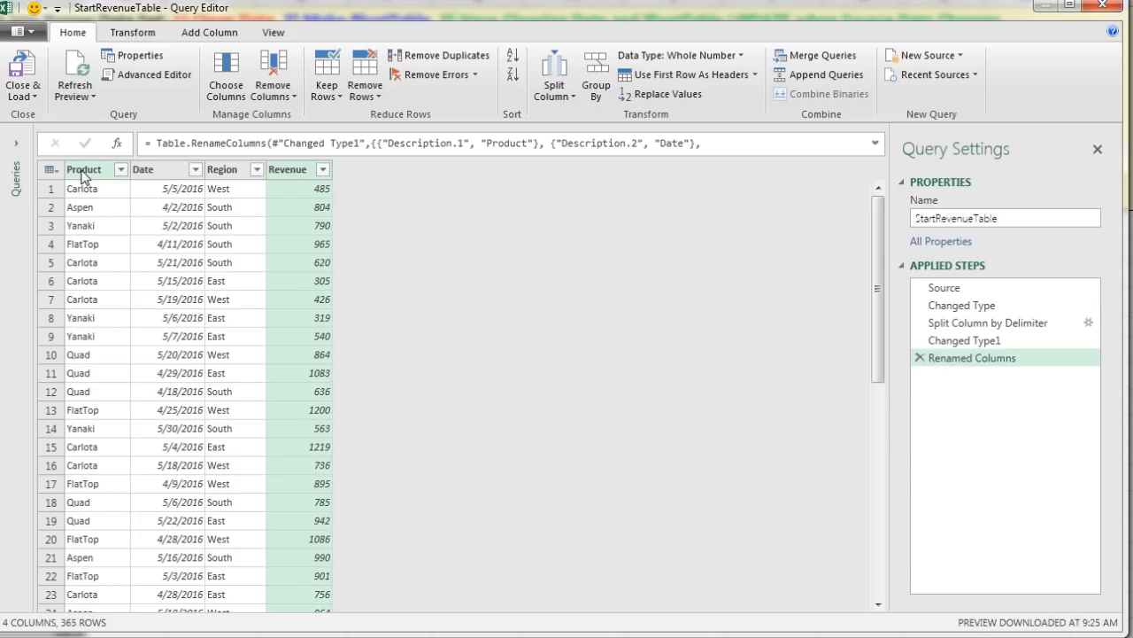
Step: Check the data types assigned to the Product, Date, Region and Revenue columns, including the type options available for Revenue
left_click(82, 173)
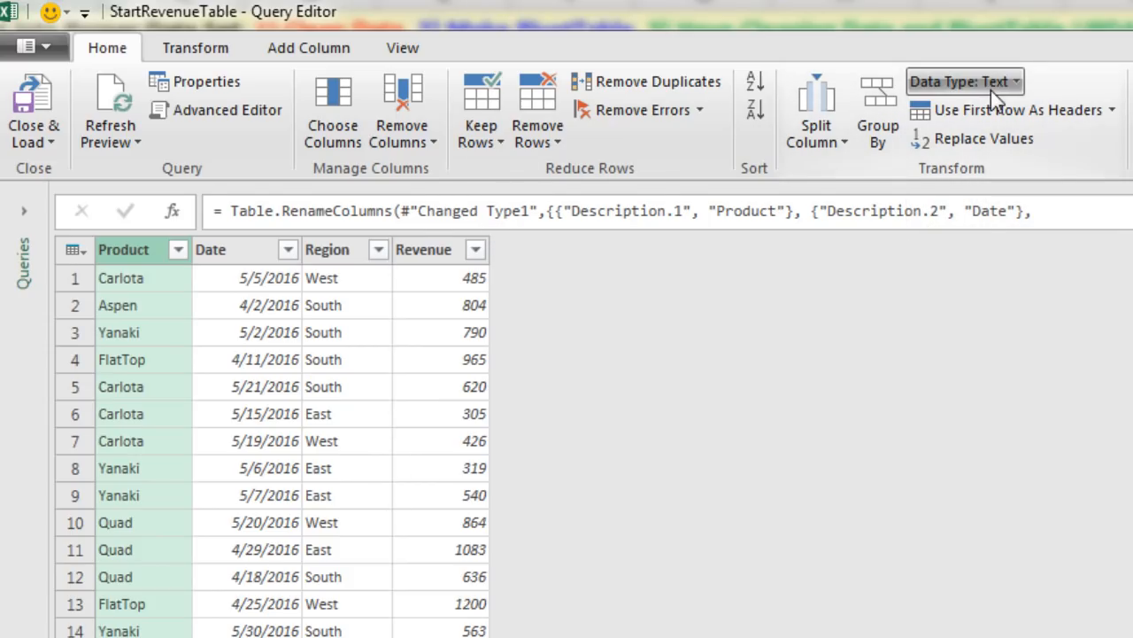
left_click(257, 256)
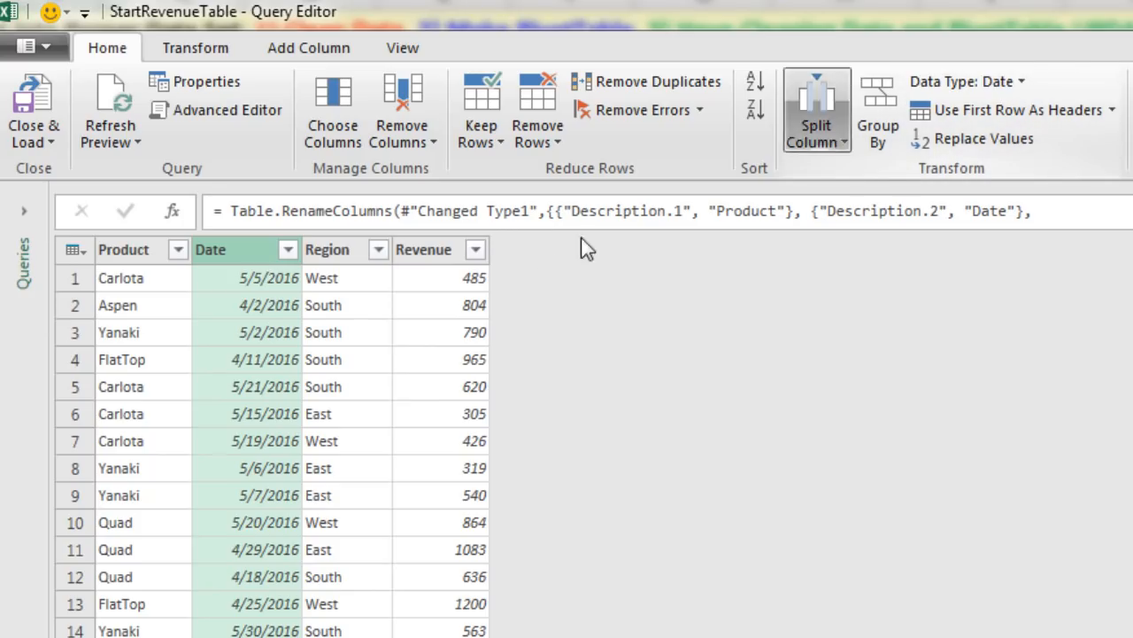
left_click(355, 253)
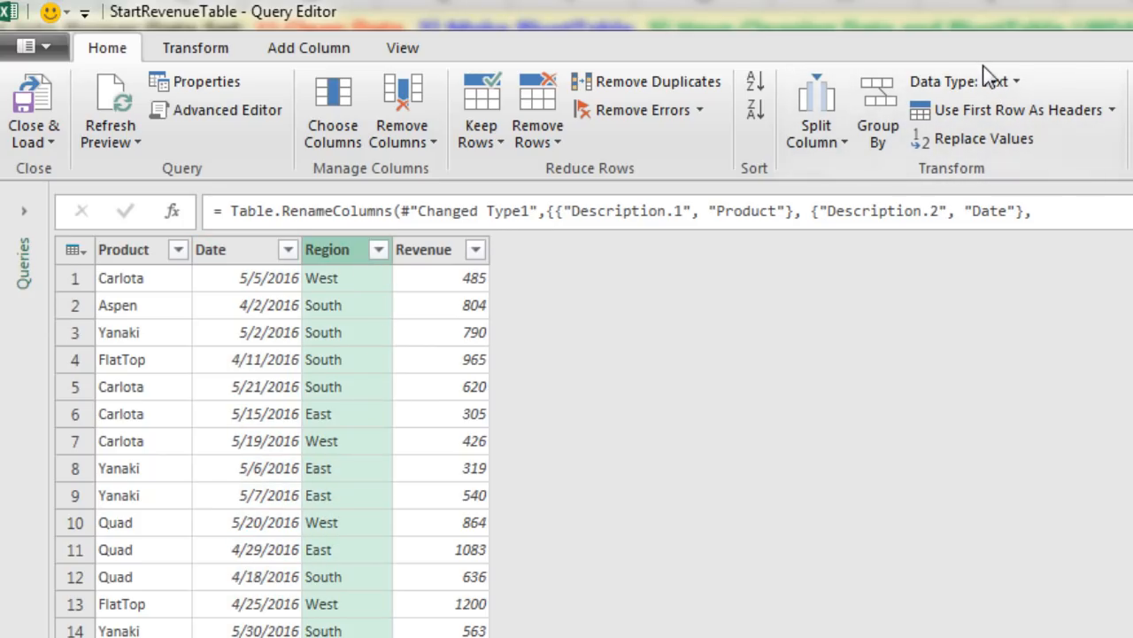
left_click(451, 252)
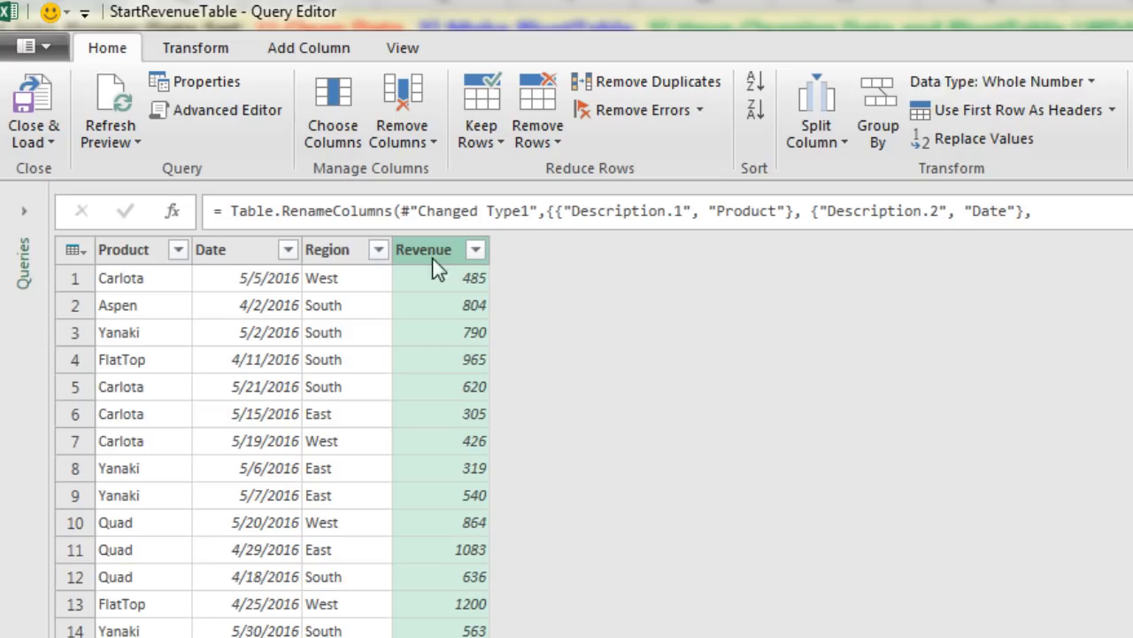
left_click(1086, 86)
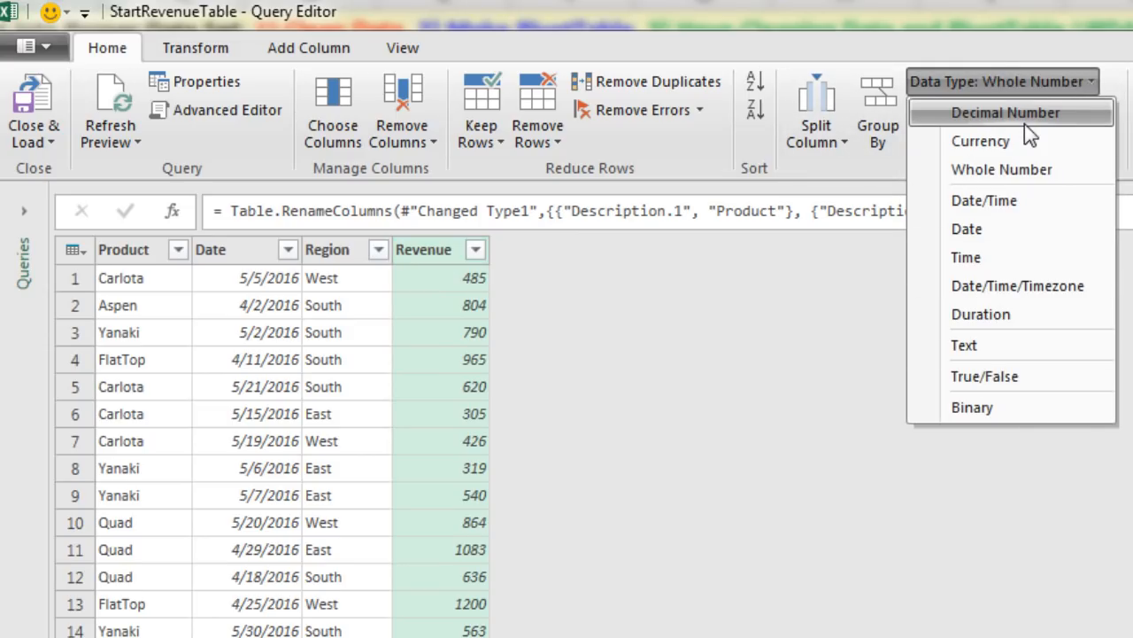
key("Escape")
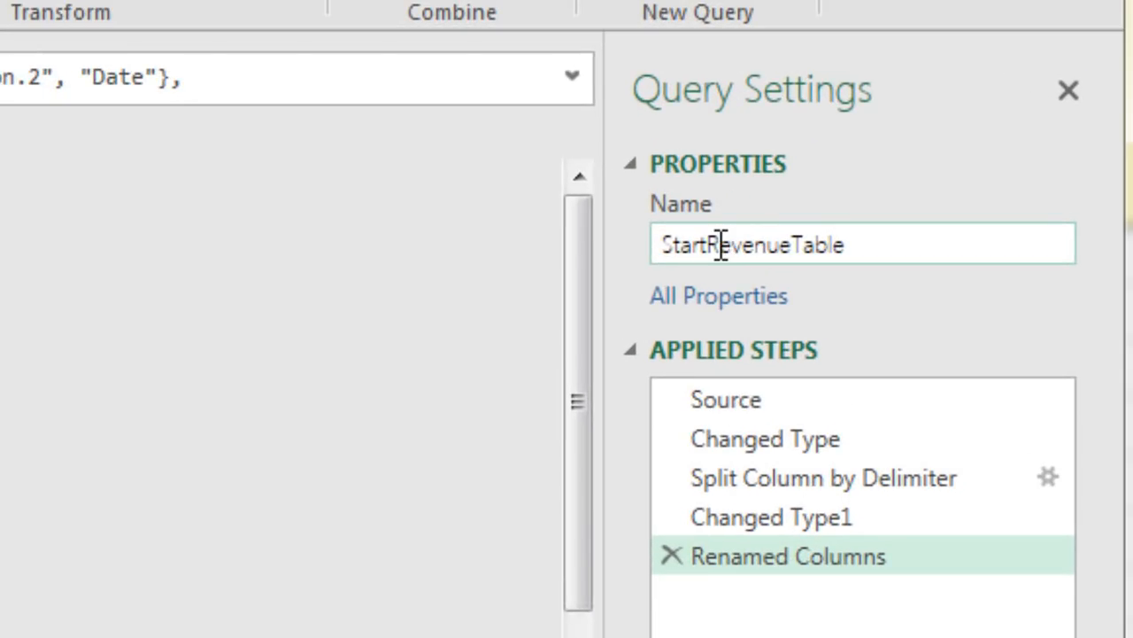
Step: Rename the query as EndRevenueTable
left_click(707, 244)
double_click(712, 249)
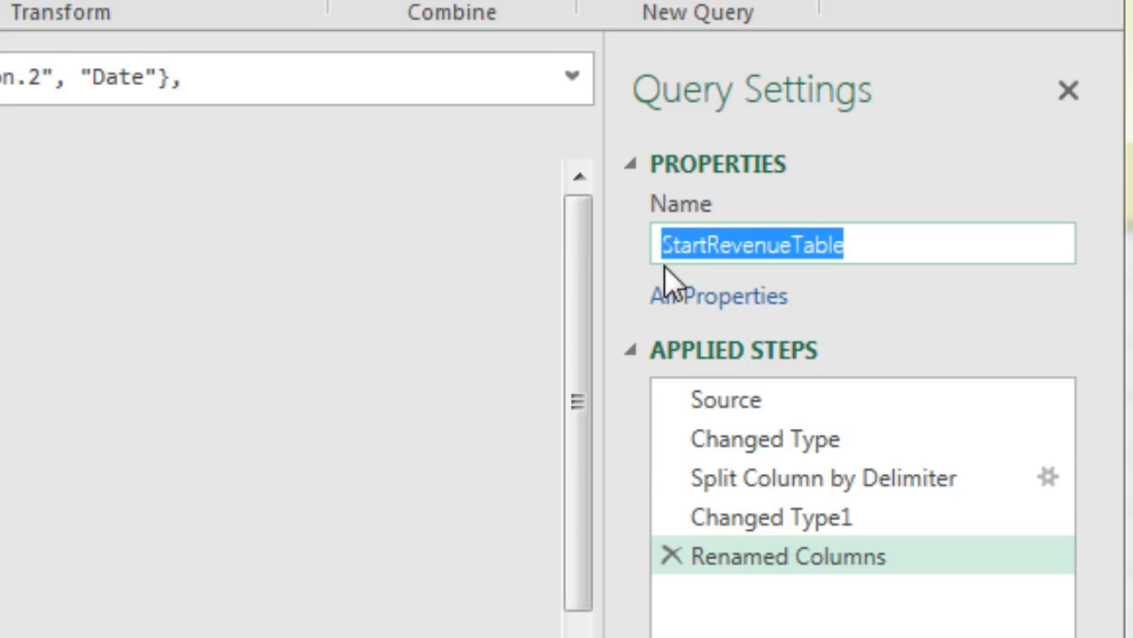
left_click(665, 257)
type("End")
key("Delete")
key("Delete")
key("Delete")
key("Delete")
key("Delete")
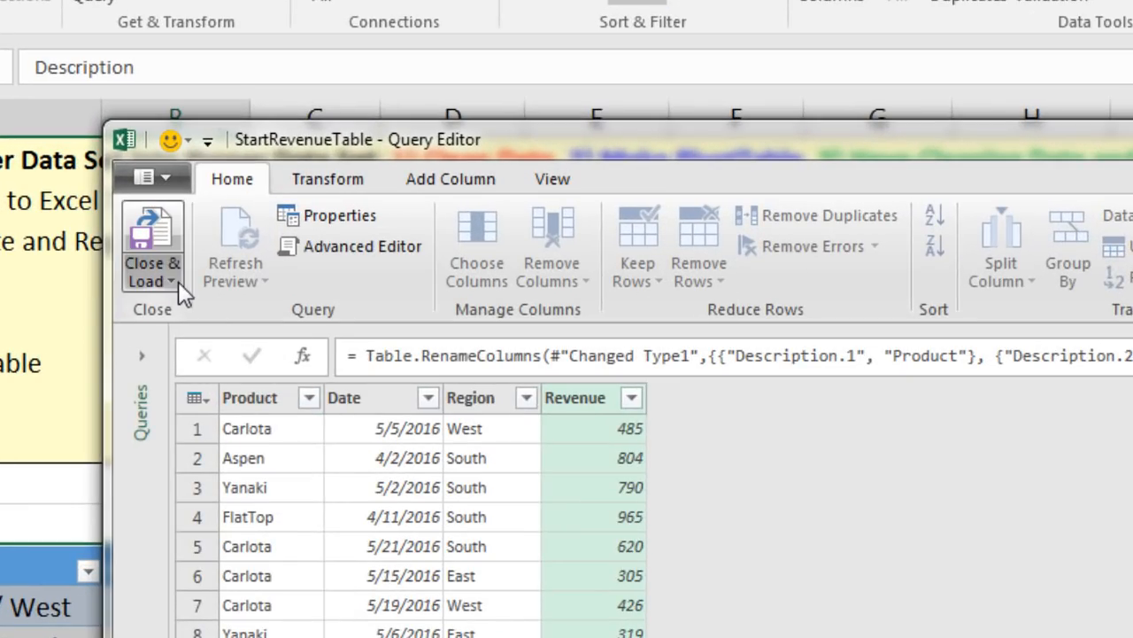
Step: Close the query and load its result as a table on a new worksheet
left_click(231, 213)
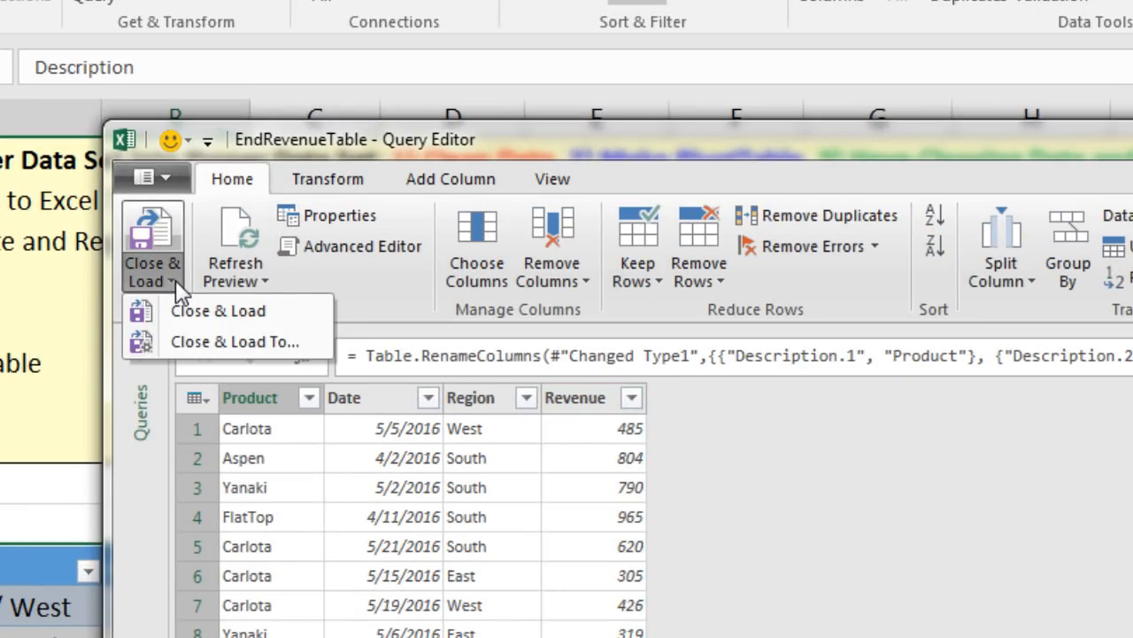
left_click(251, 344)
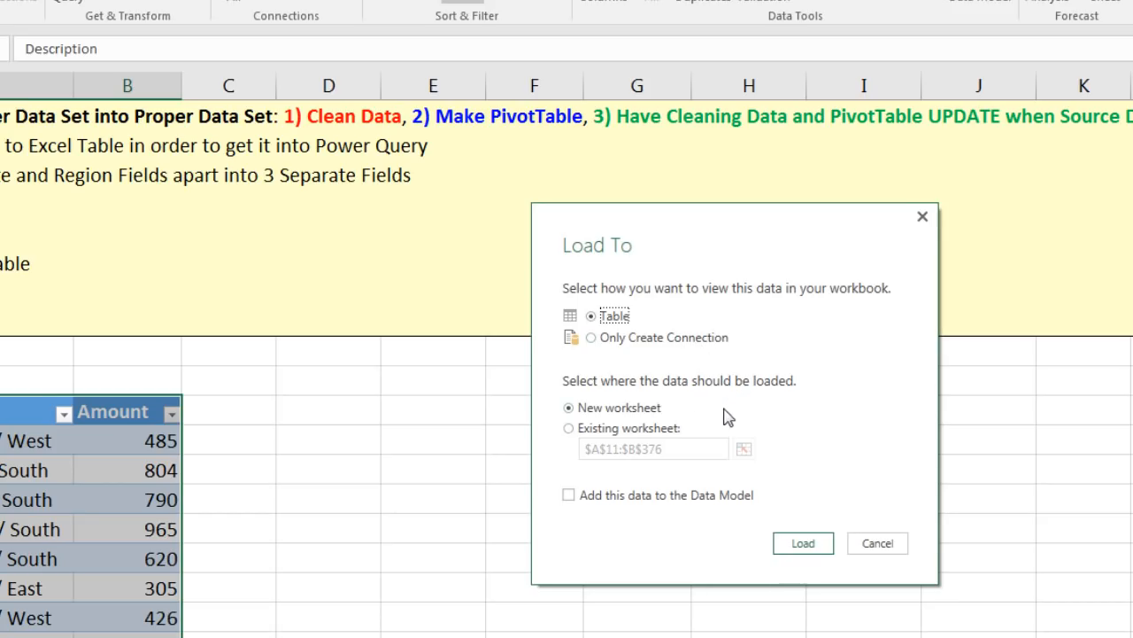
left_click(804, 546)
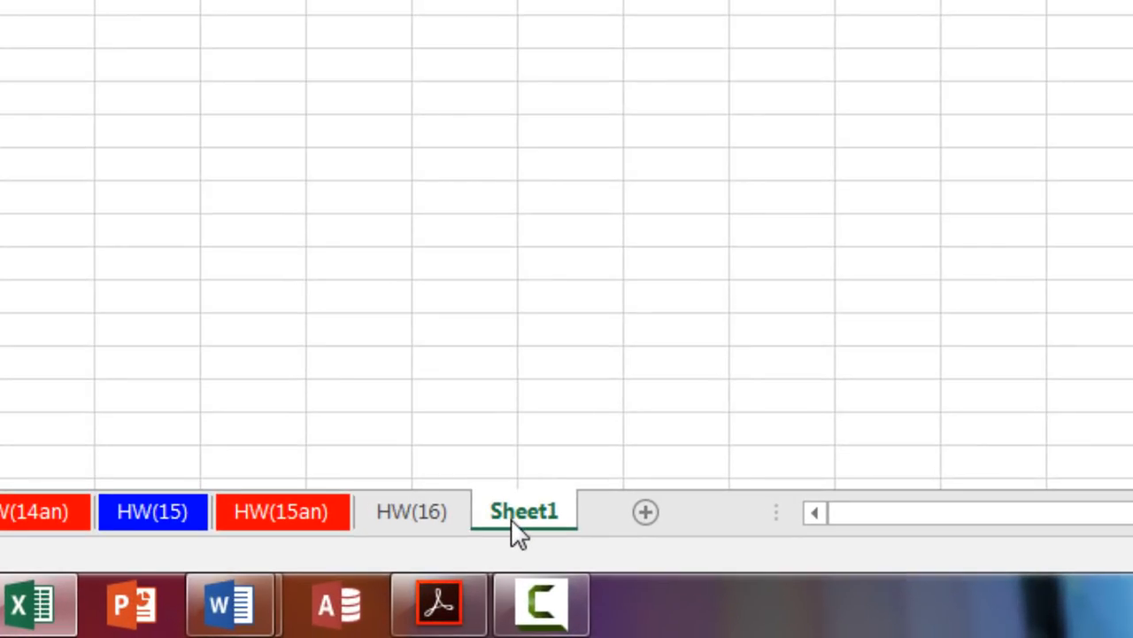
Step: Move Sheet1 in front of the PQ Get & Transform sheet in the same workbook
right_click(512, 516)
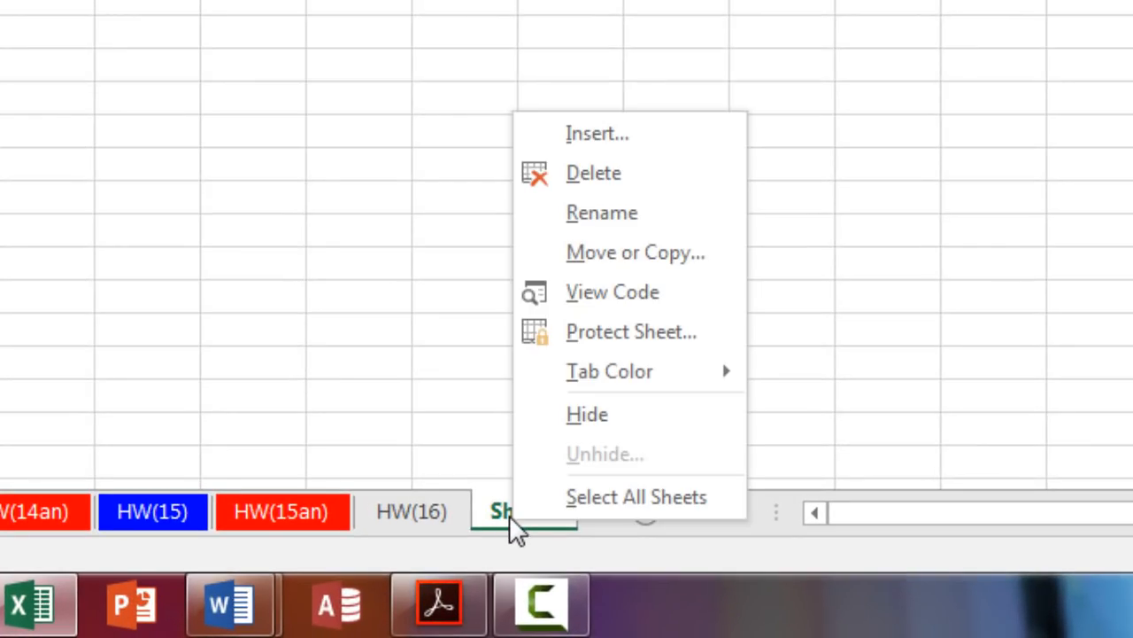
left_click(606, 260)
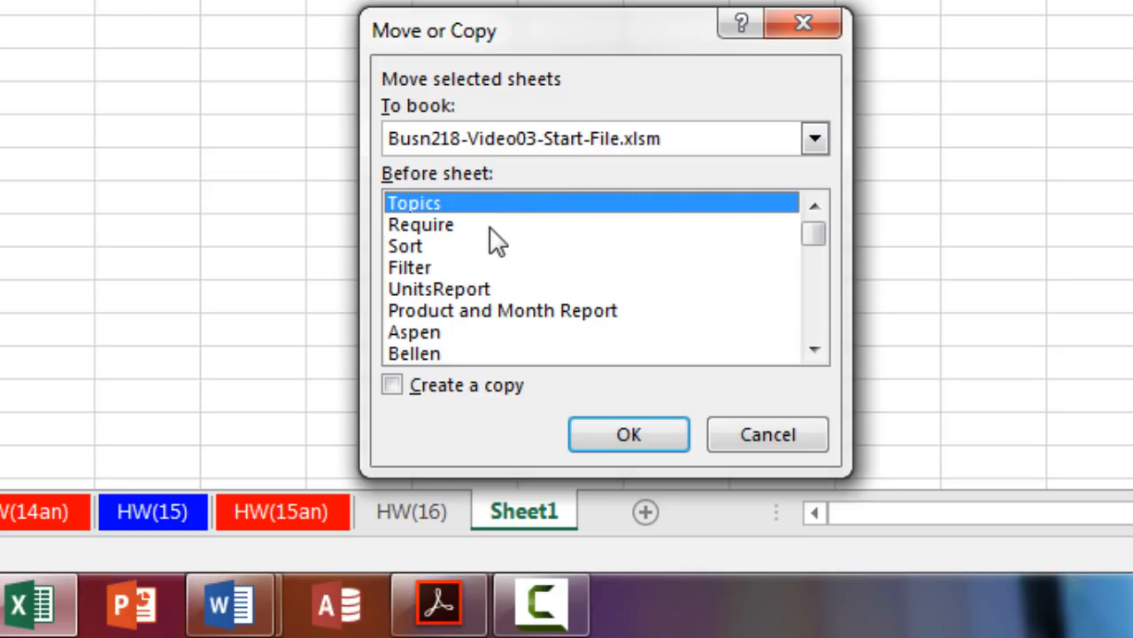
left_click(813, 350)
left_click(812, 347)
left_click(813, 347)
left_click(812, 347)
left_click(469, 311)
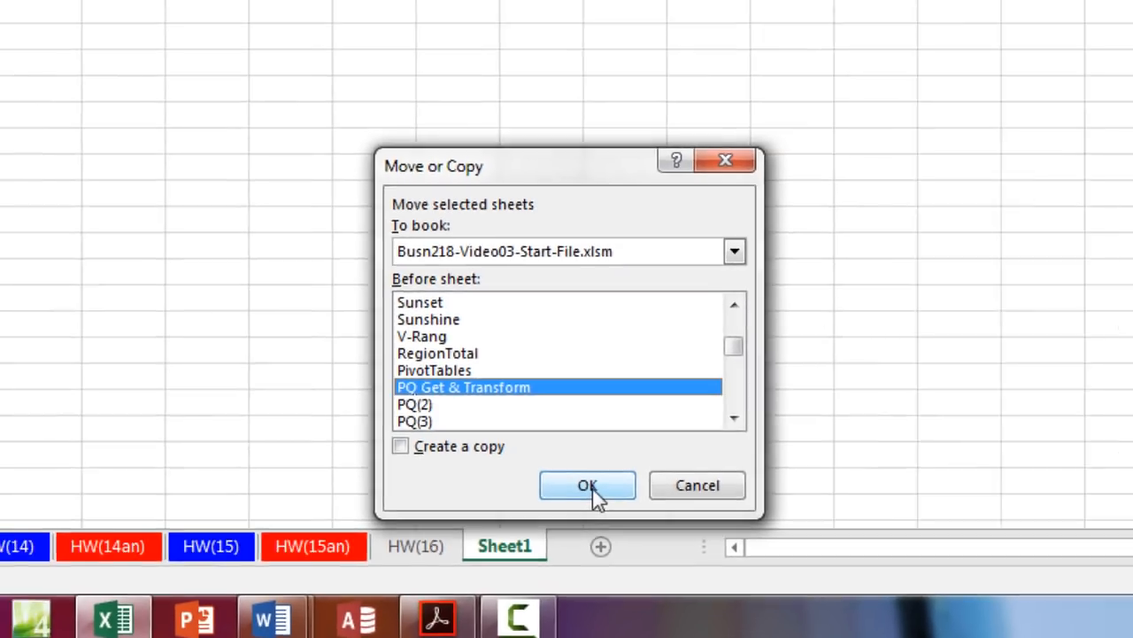
left_click(630, 438)
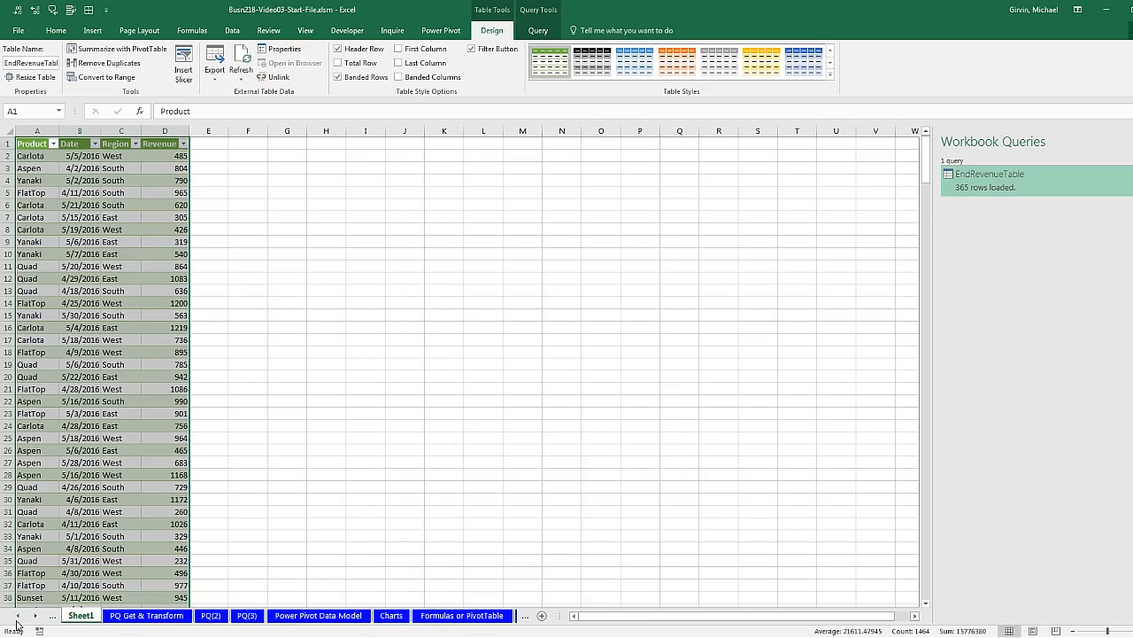
Step: Rename the moved Sheet1 as EndRevenueTable
left_click(17, 618)
left_click(16, 618)
left_click(17, 618)
double_click(240, 618)
type("EndRevenueTable")
key("Return")
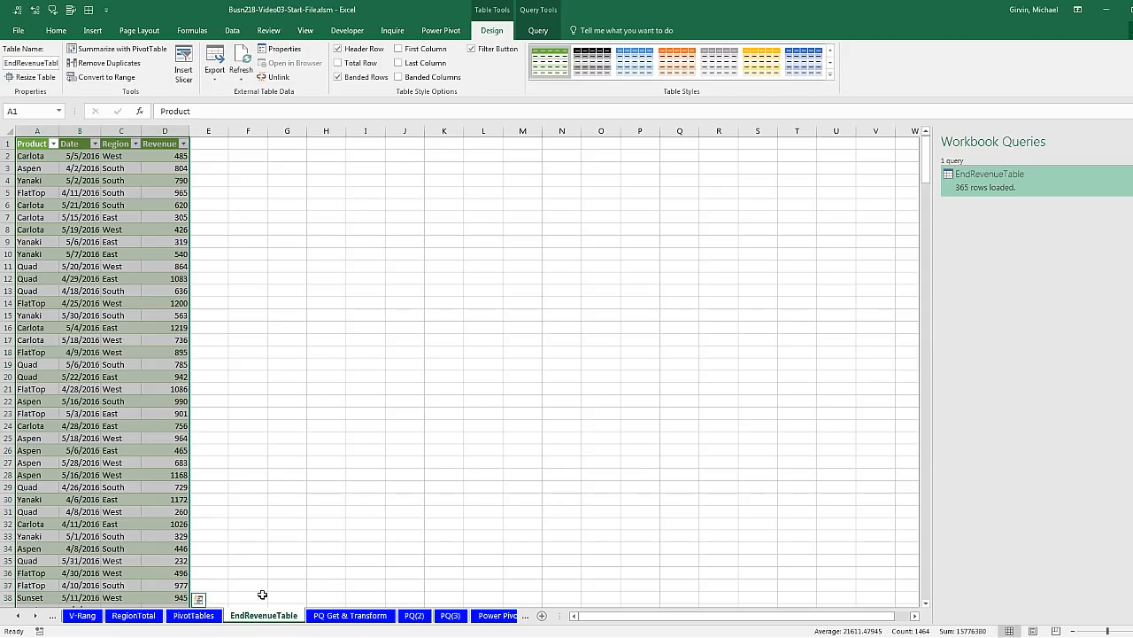
Step: Select a cell inside the loaded table, hide the Workbook Queries list, show it again, and hide it once more
left_click(121, 218)
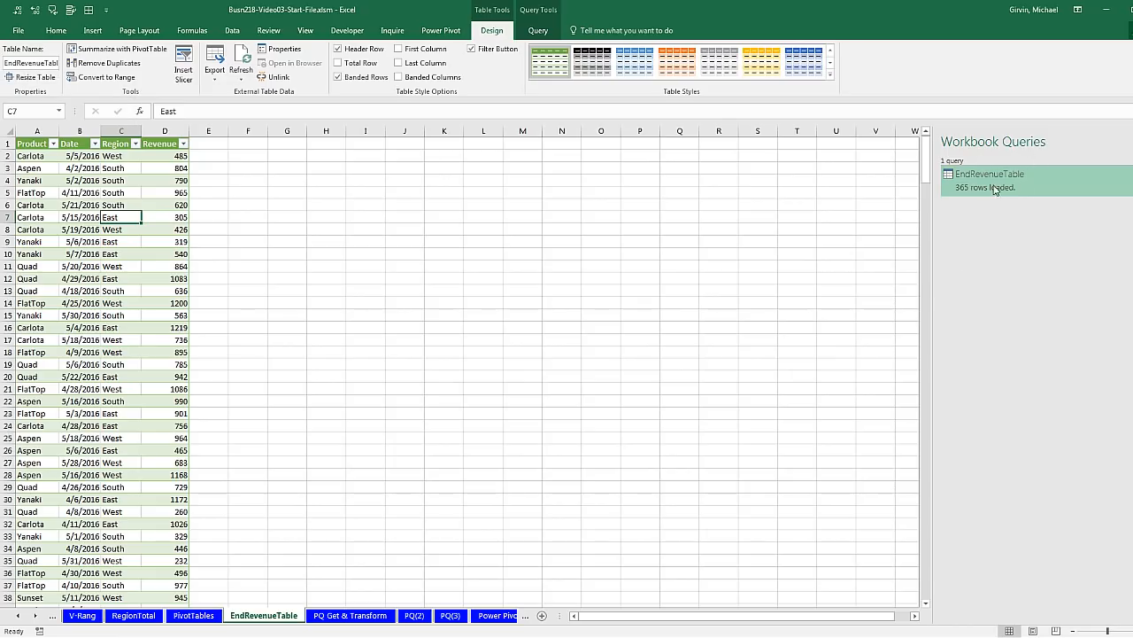
mouse_move(1023, 189)
left_click(1130, 142)
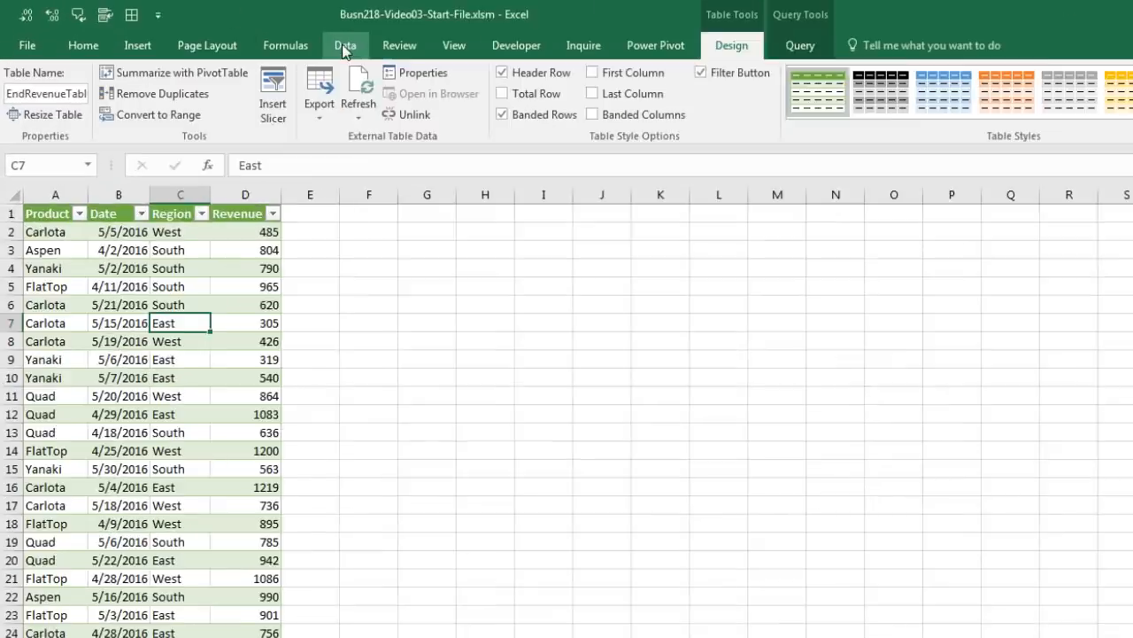
left_click(232, 30)
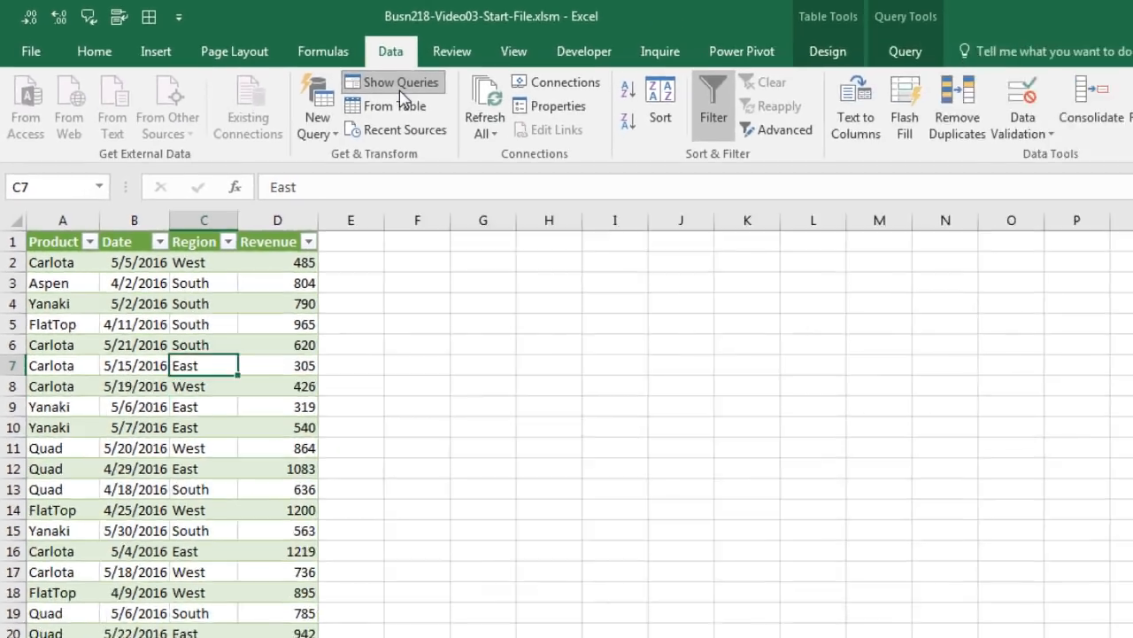
left_click(622, 139)
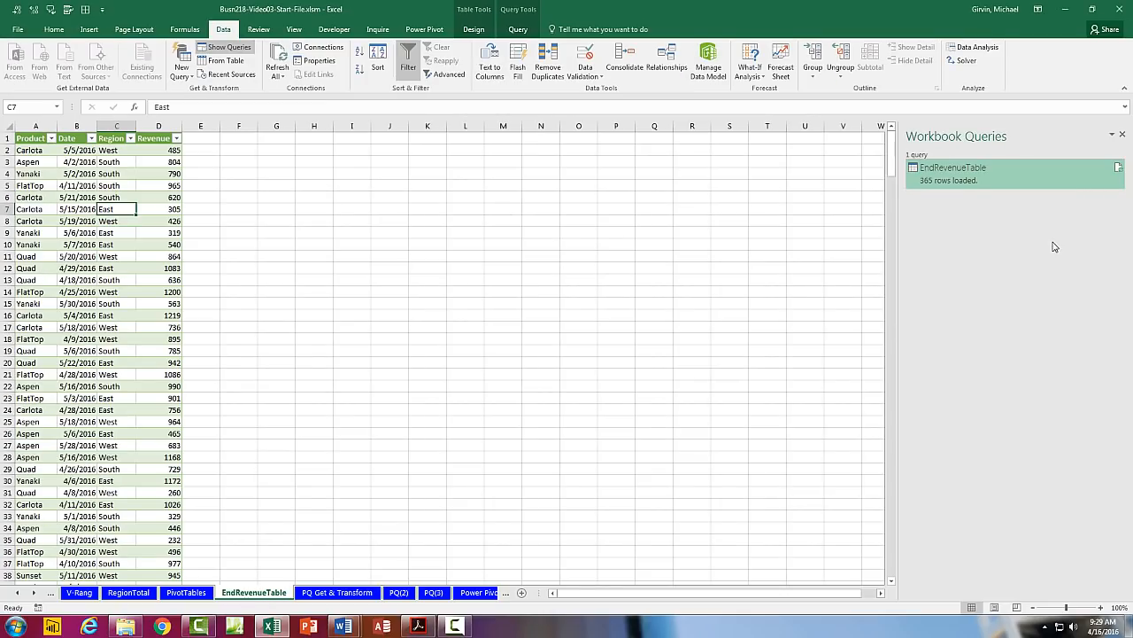
left_click(1122, 136)
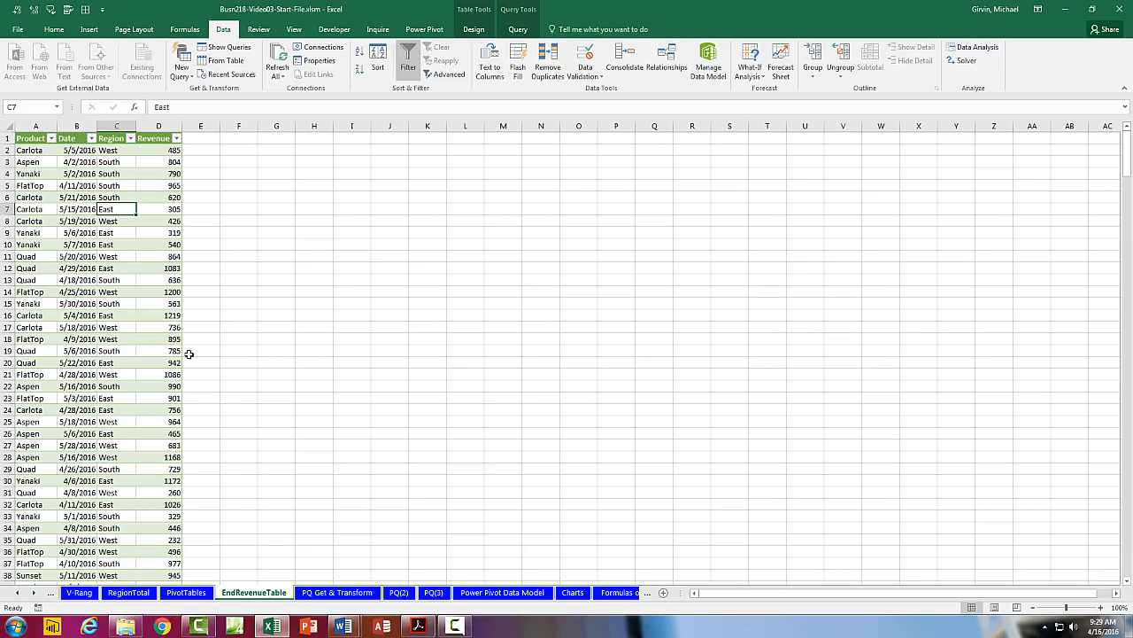
Step: Create a PivotTable from EndRevenueTable on the existing worksheet, starting at cell F1
key("alt")
key("n")
key("v")
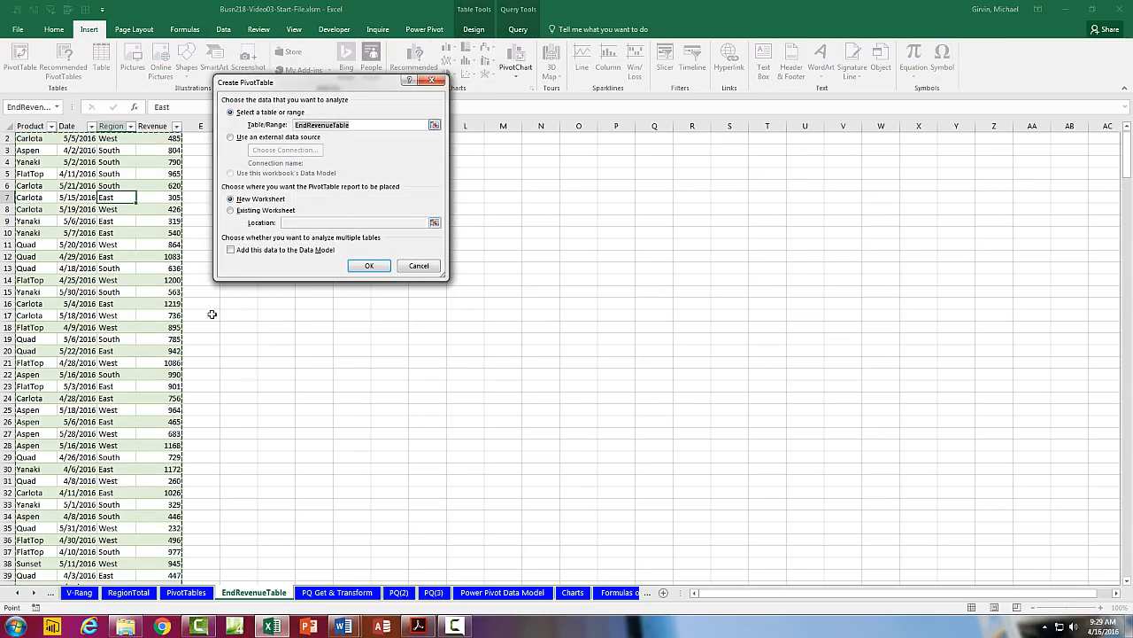
left_click(231, 210)
left_click(292, 223)
scroll(293, 223, "up", 1)
left_click_drag(288, 85, 479, 164)
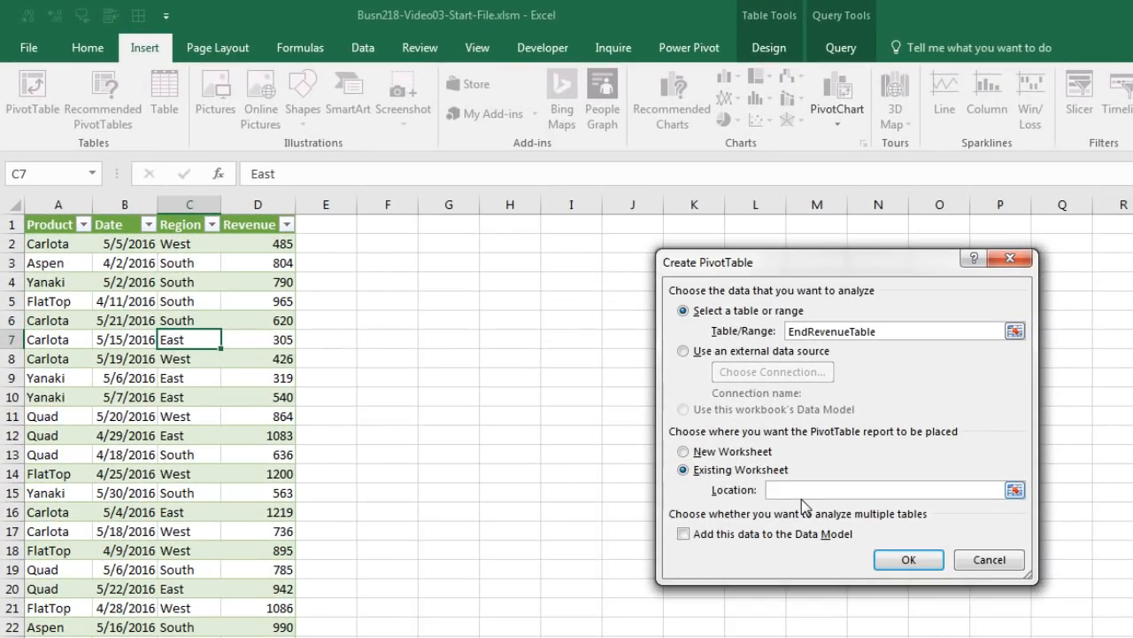
left_click(395, 224)
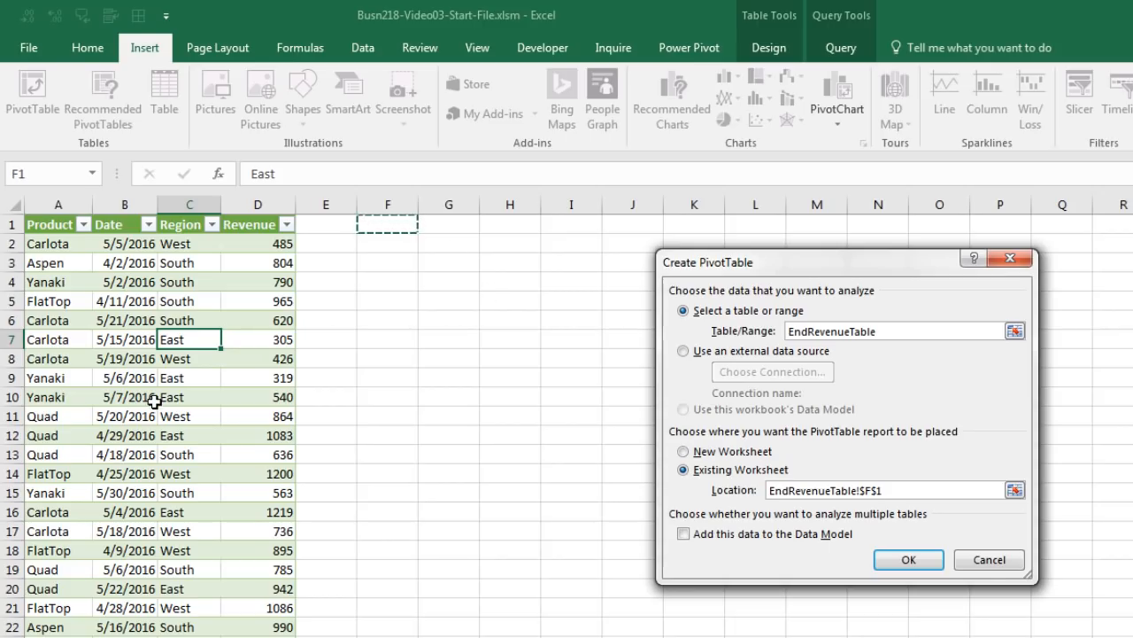
left_click(921, 561)
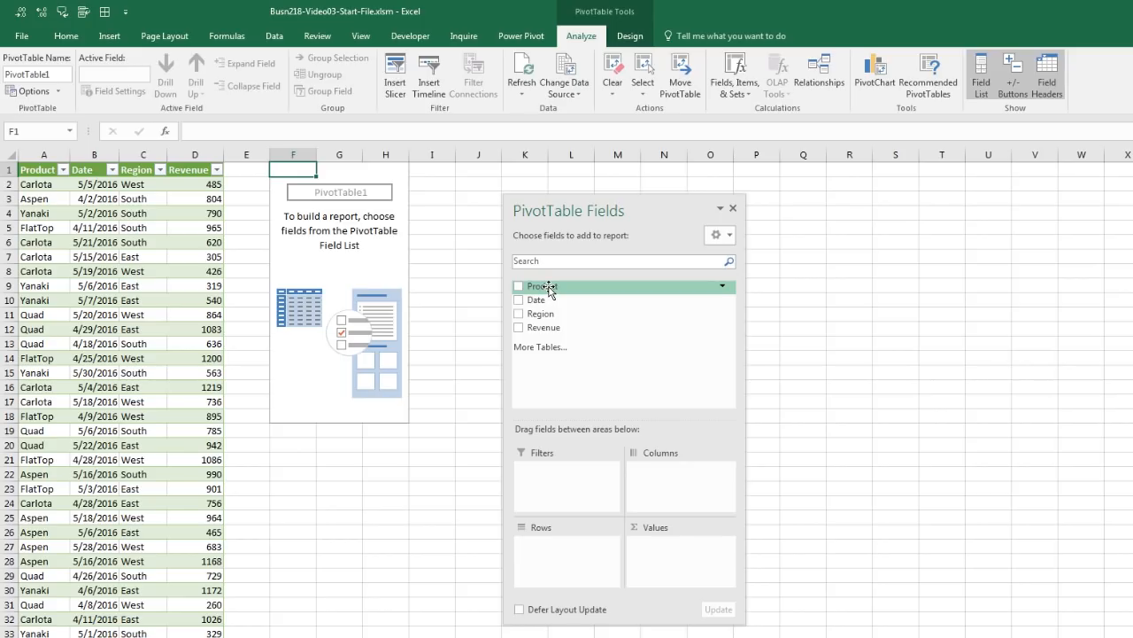
Step: Lay out the PivotTable with Product in Rows, Region in Columns and Revenue in Values
left_click_drag(549, 288, 562, 570)
left_click_drag(549, 313, 665, 486)
left_click_drag(547, 328, 669, 561)
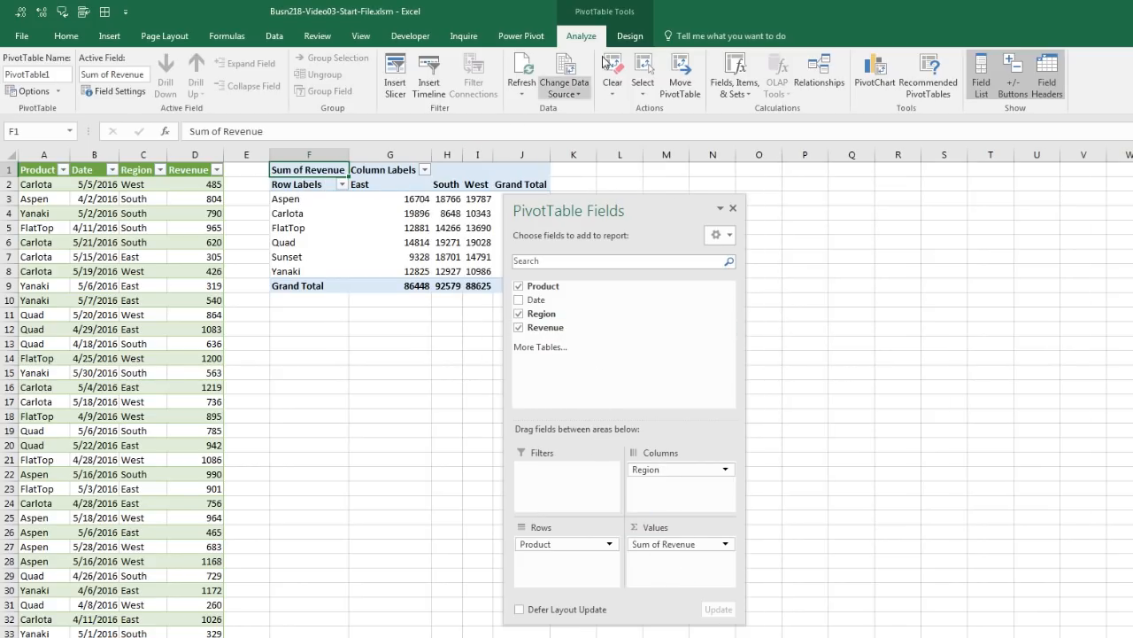
Step: Show the PivotTable in Tabular Form and apply the custom style with a solid blue header and black borders
left_click(630, 35)
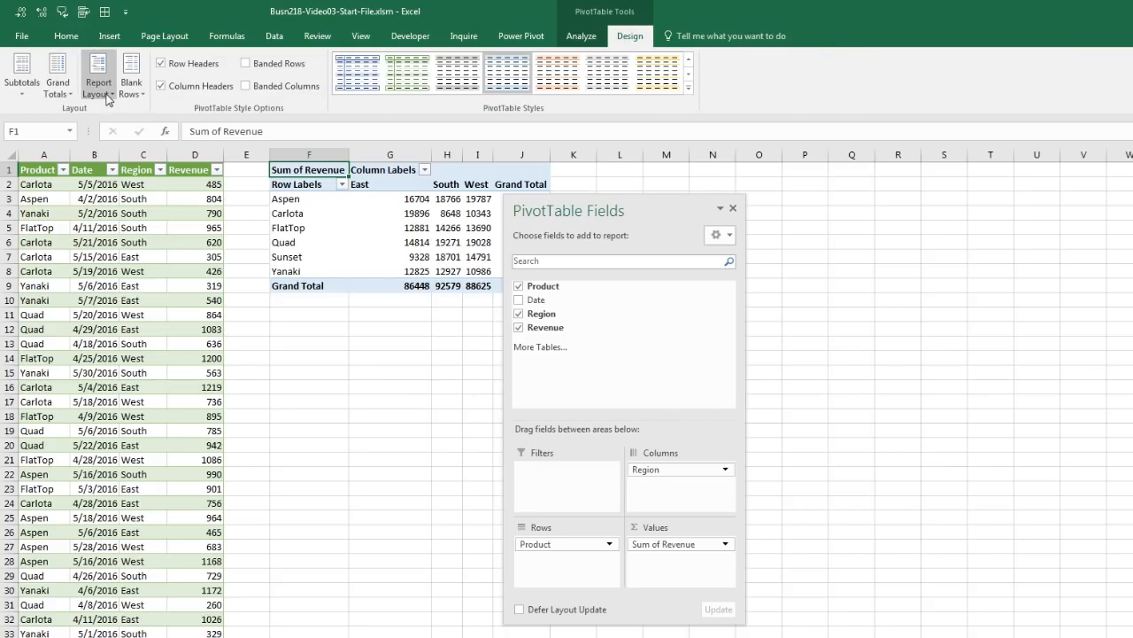
left_click(105, 93)
left_click(133, 177)
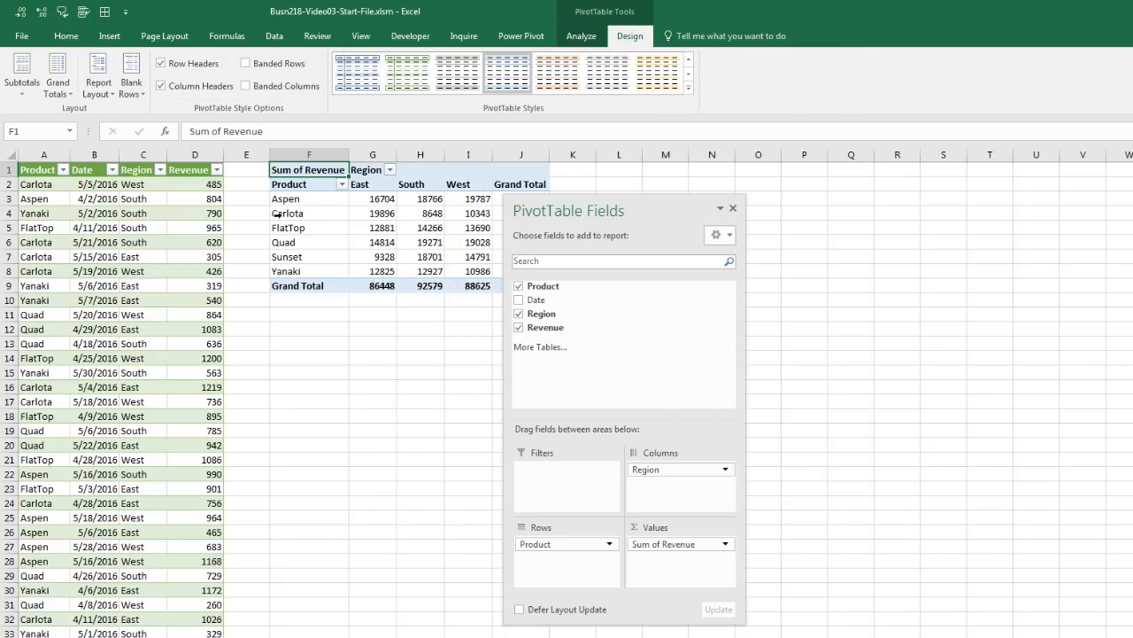
left_click(688, 89)
left_click(363, 91)
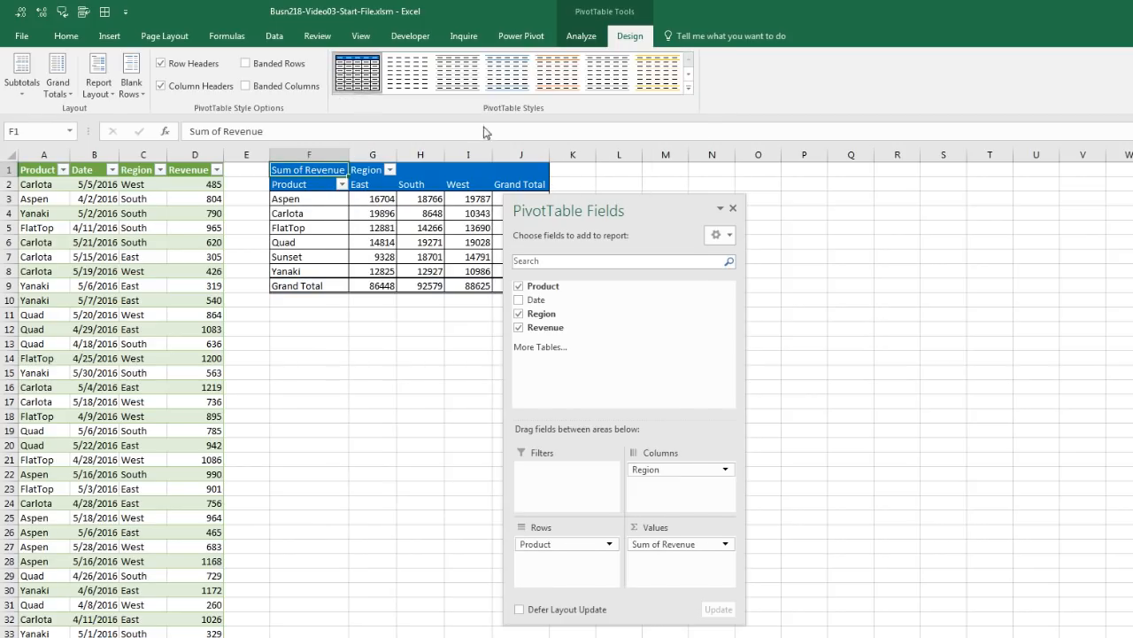
Step: Move the PivotTable field list clear of the report and format the revenue values as Currency with $ symbol and 0 decimal places
left_click_drag(600, 213, 781, 216)
left_click(379, 198)
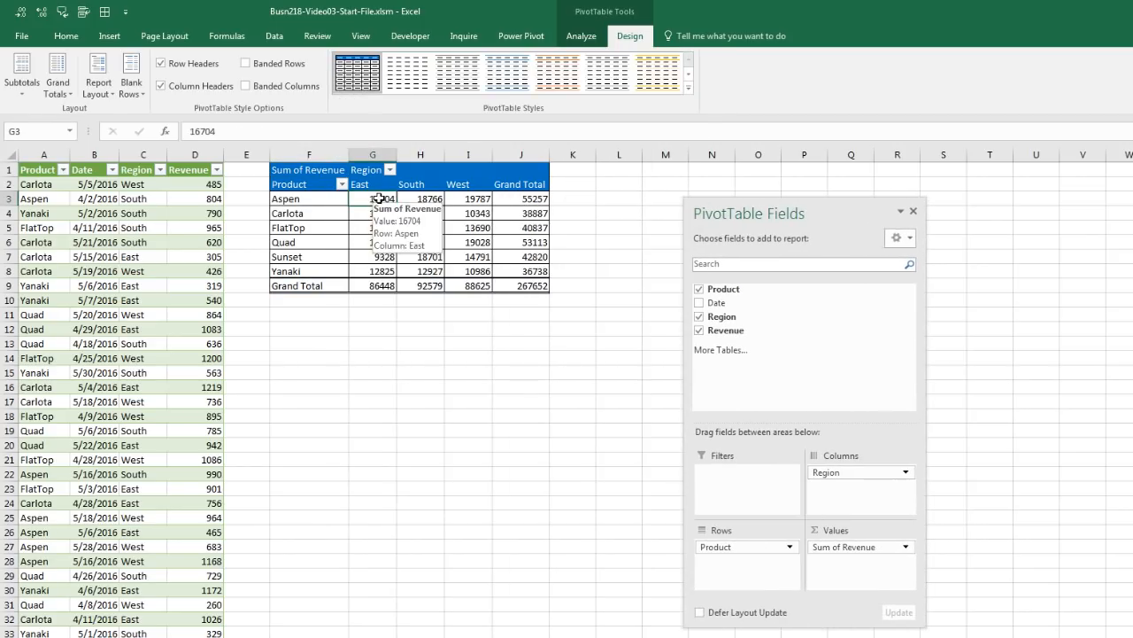
right_click(379, 198)
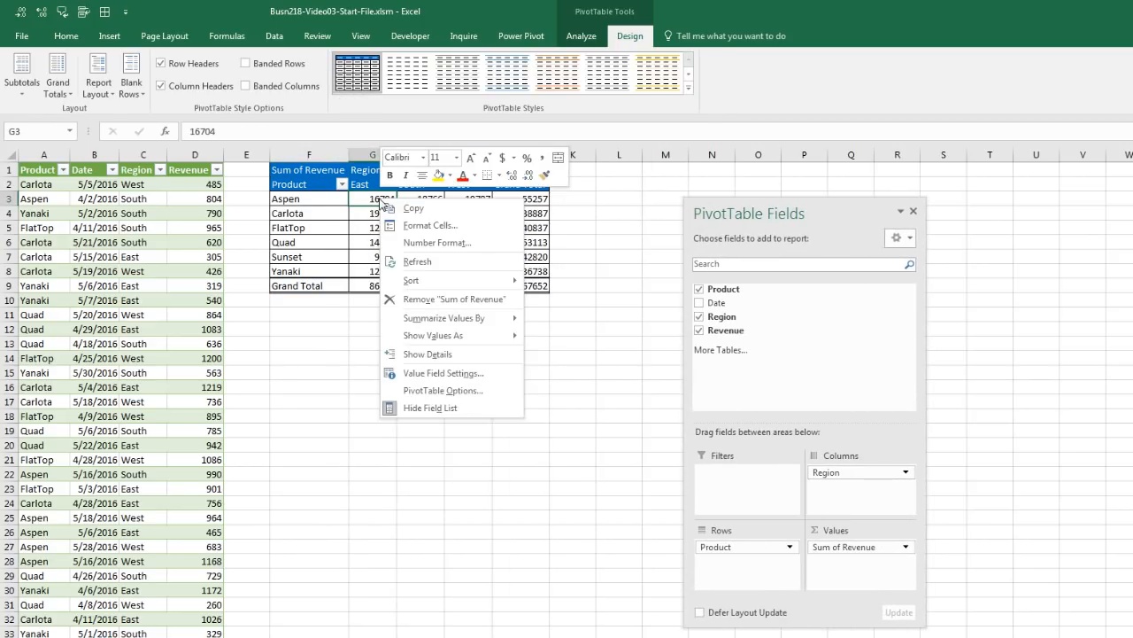
left_click(403, 242)
left_click(247, 150)
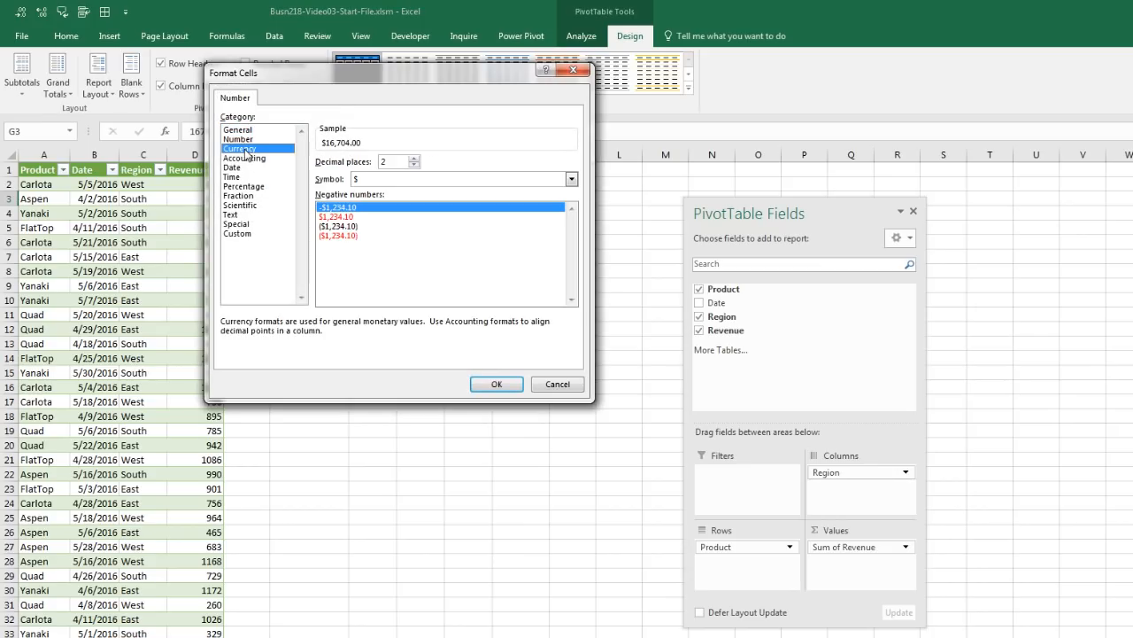
left_click(414, 166)
left_click(414, 166)
left_click(496, 386)
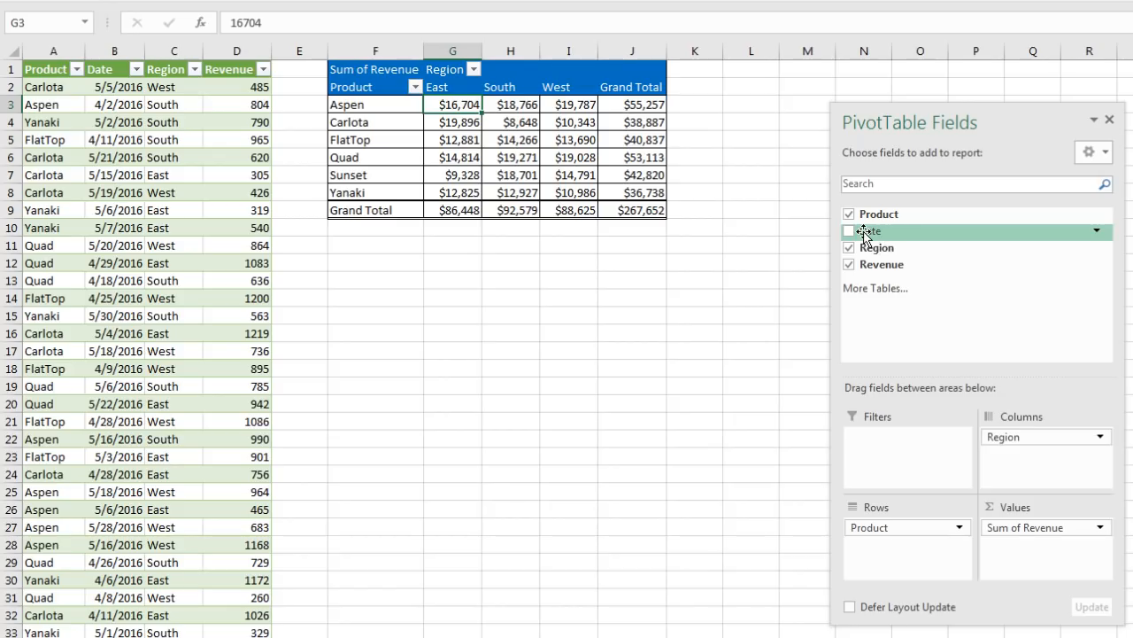
Step: Add Date above Product in the PivotTable's Rows, and remove the daily Date field so only Months groups the products
left_click_drag(865, 235, 884, 531)
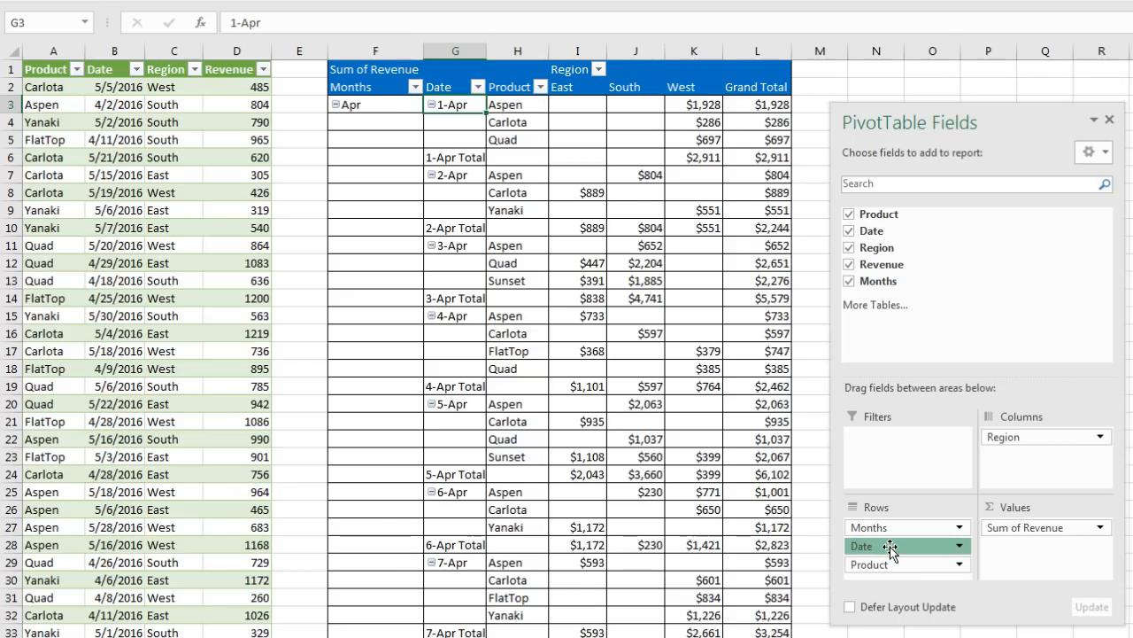
left_click(894, 544)
left_click(894, 547)
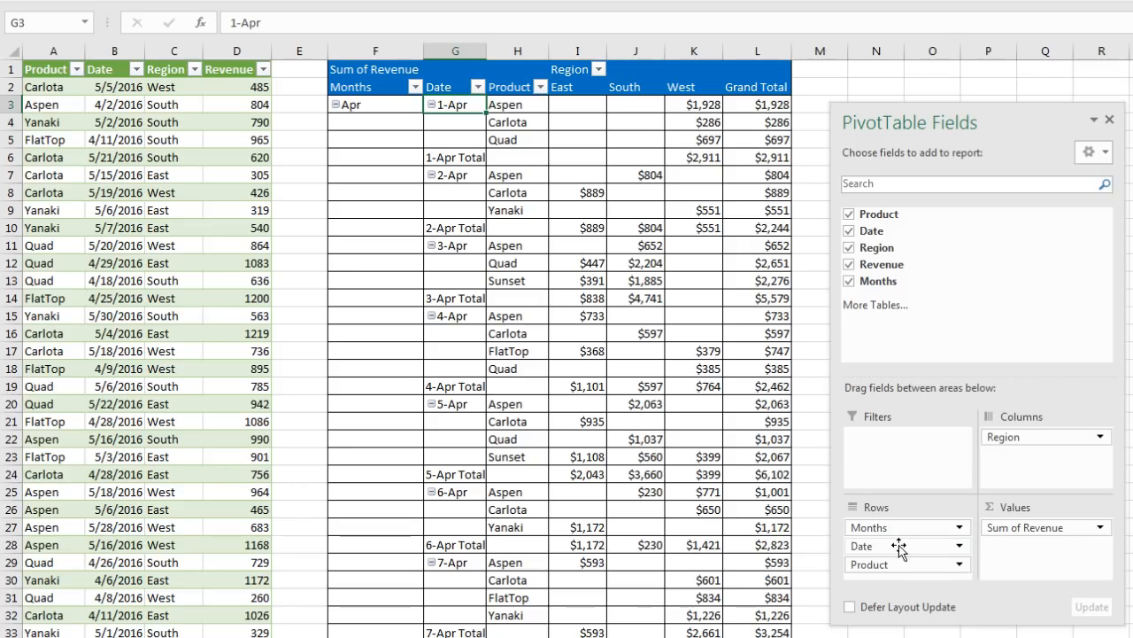
left_click_drag(881, 549, 982, 253)
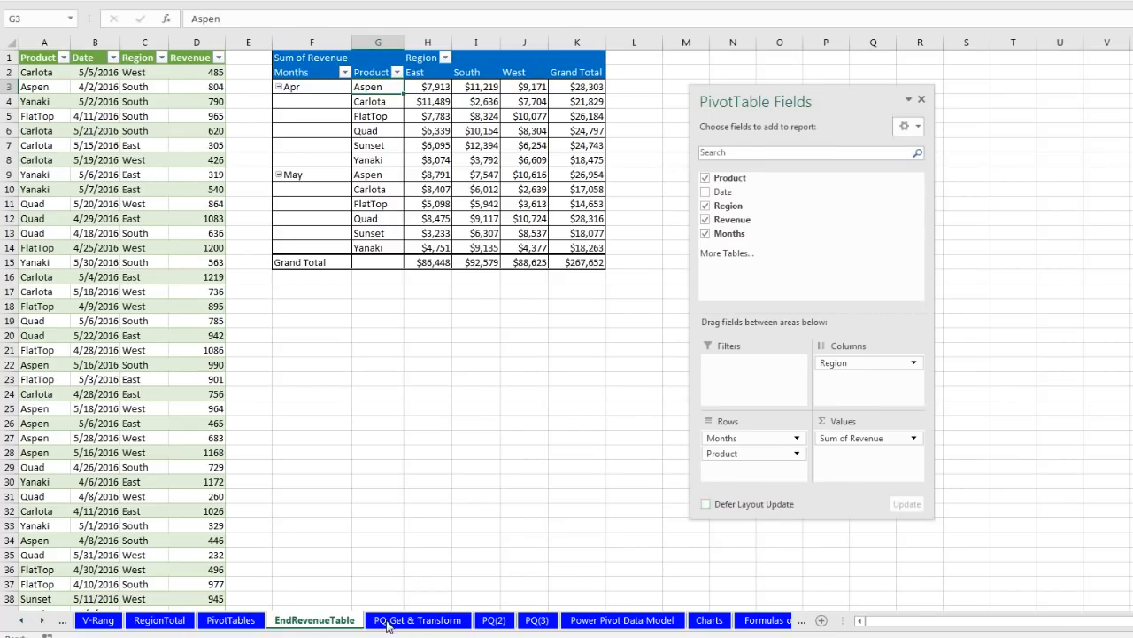
Step: On the PQ Get & Transform sheet, copy the new records in AA12:AB127 without their Description and Amount headers
left_click(387, 621)
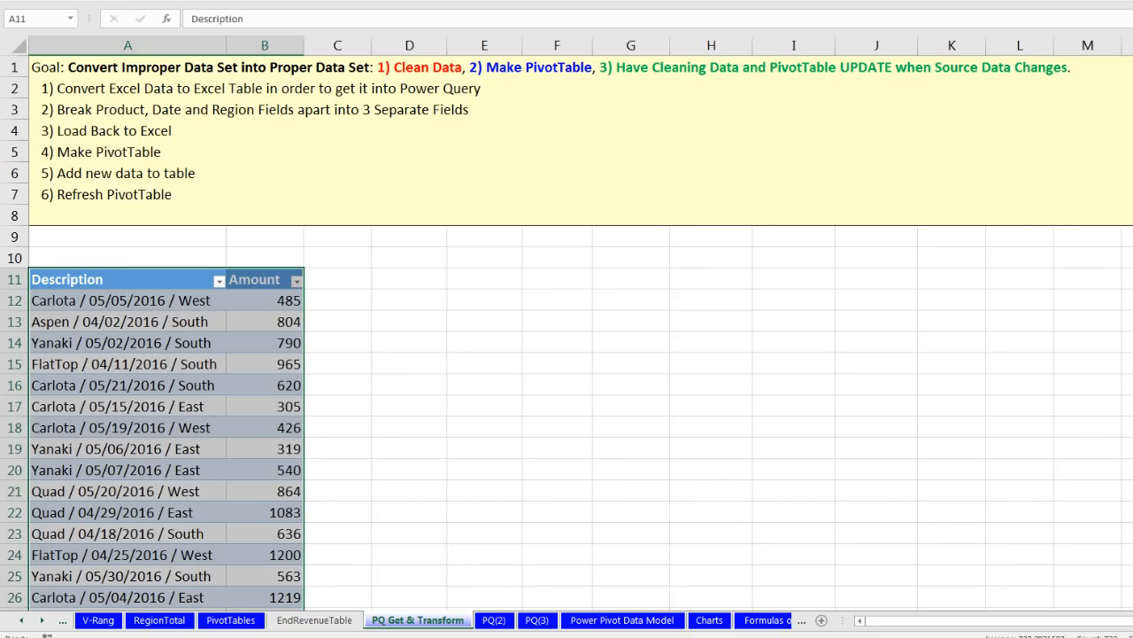
scroll(567, 333, "right", 5)
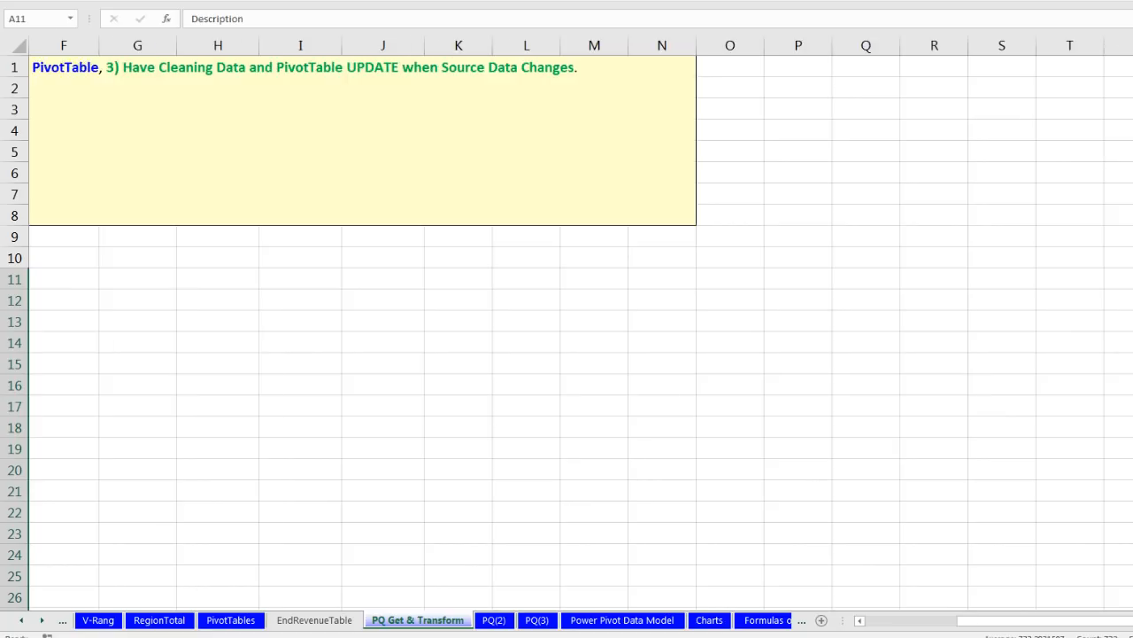
scroll(566, 333, "right", 5)
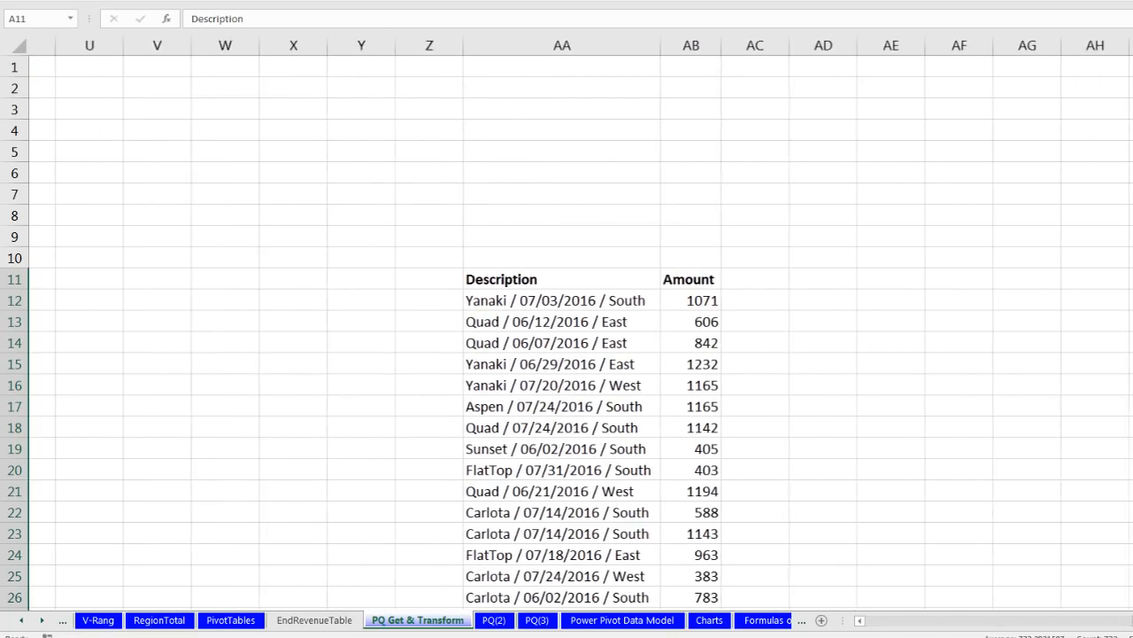
scroll(587, 299, "right", 1)
left_click_drag(420, 303, 523, 316)
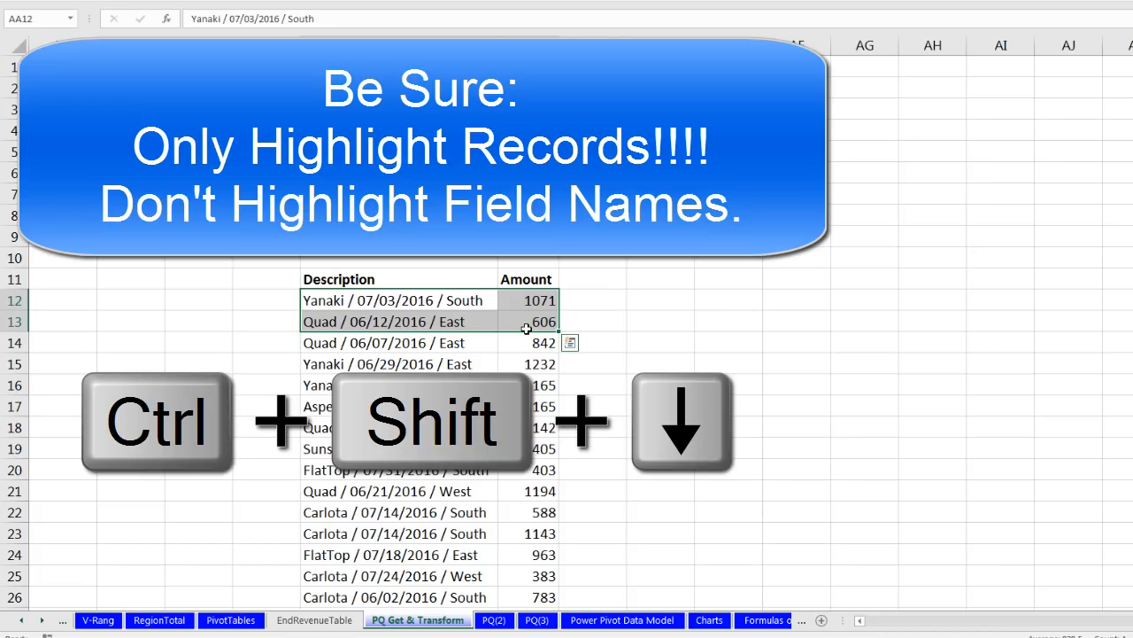
key("ctrl+shift+Down")
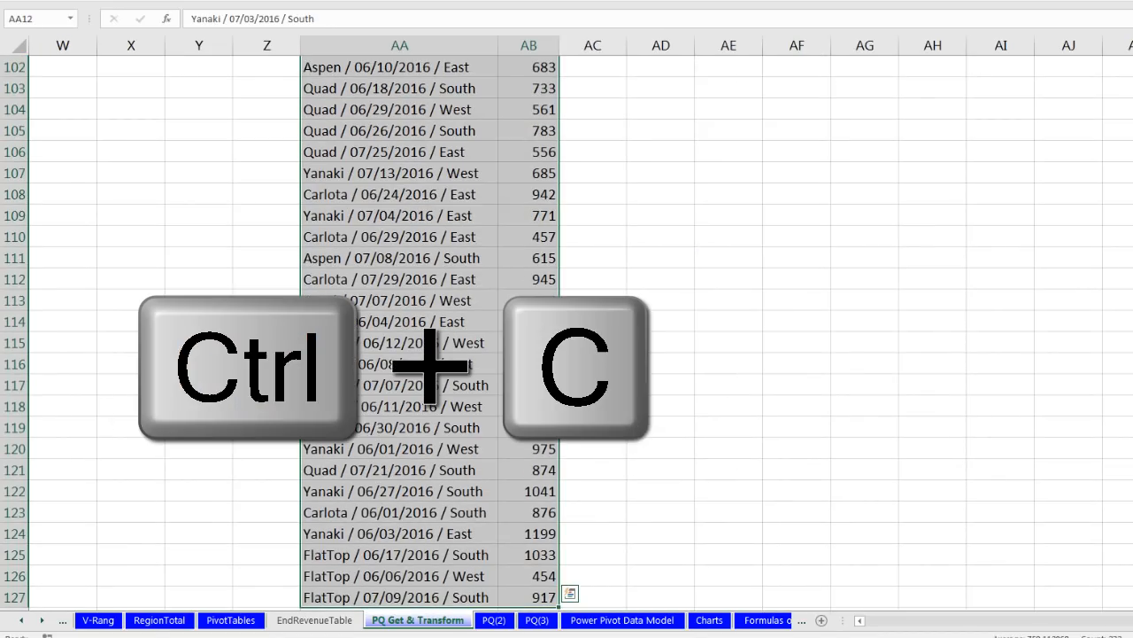
key("ctrl+c")
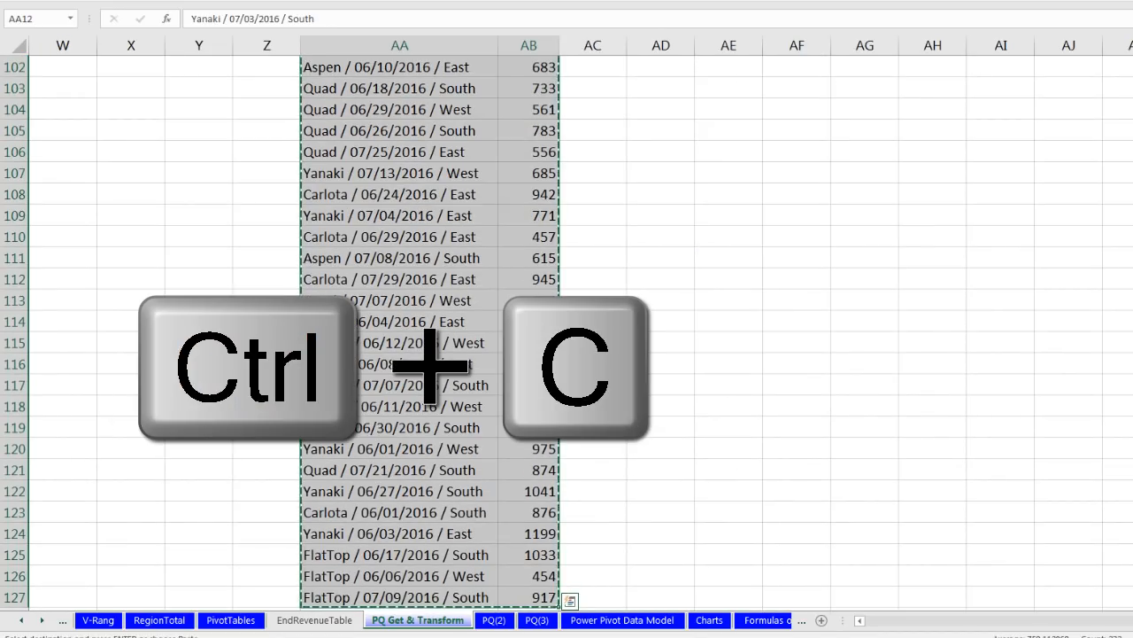
Step: Paste the copied records directly below the last row of the Description and Amount table, starting at cell A377
key("ctrl+Home")
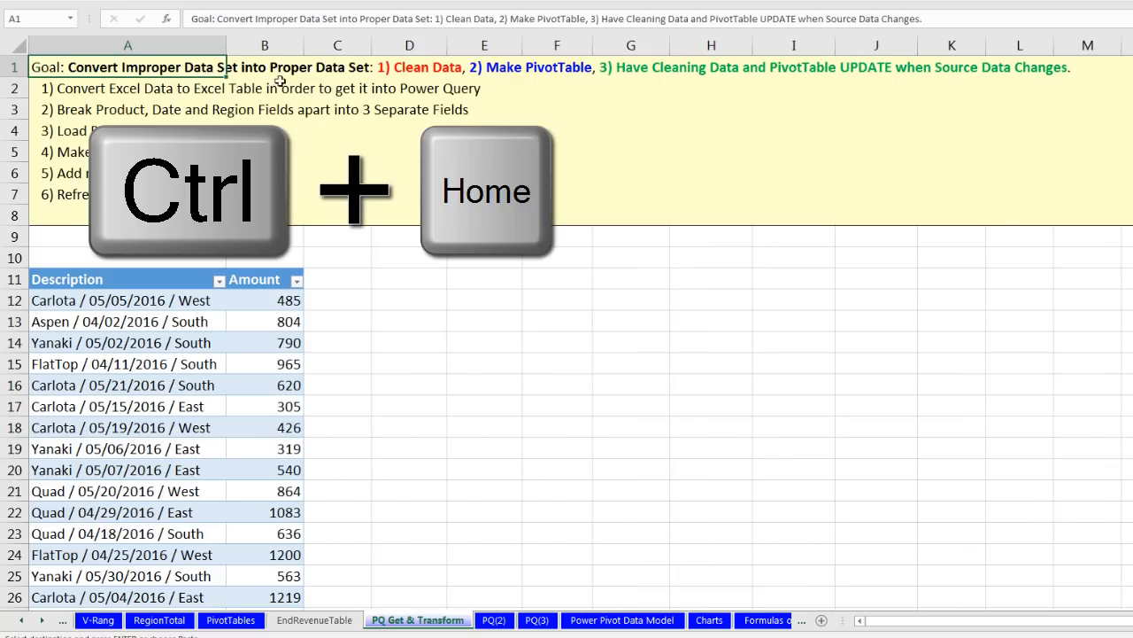
scroll(152, 187, "down", 2)
left_click(146, 193)
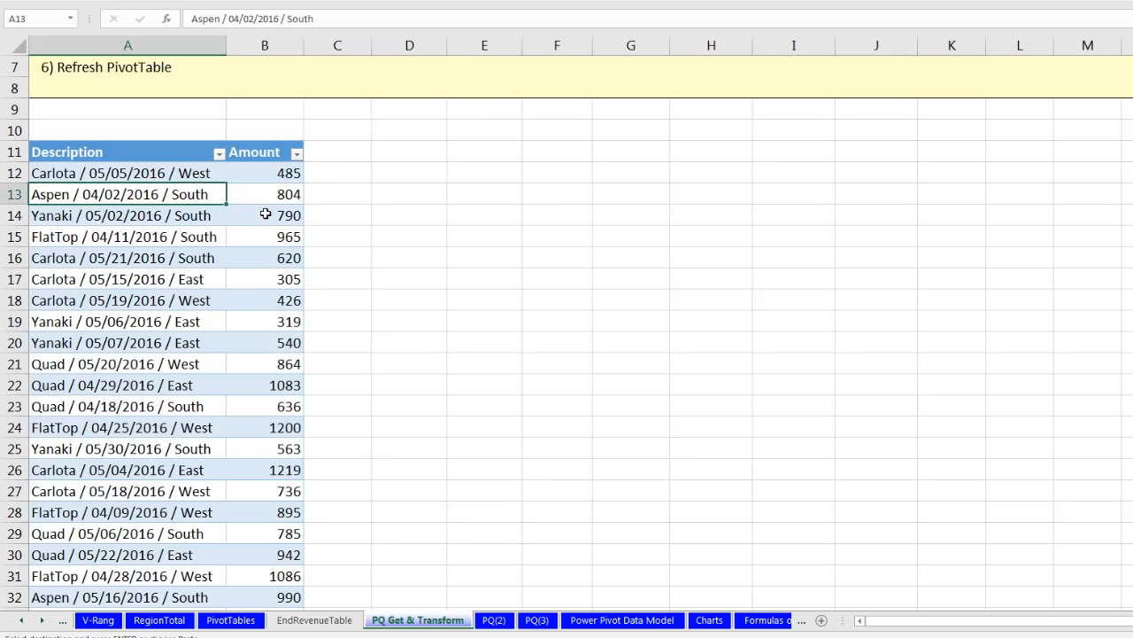
key("ctrl+Down")
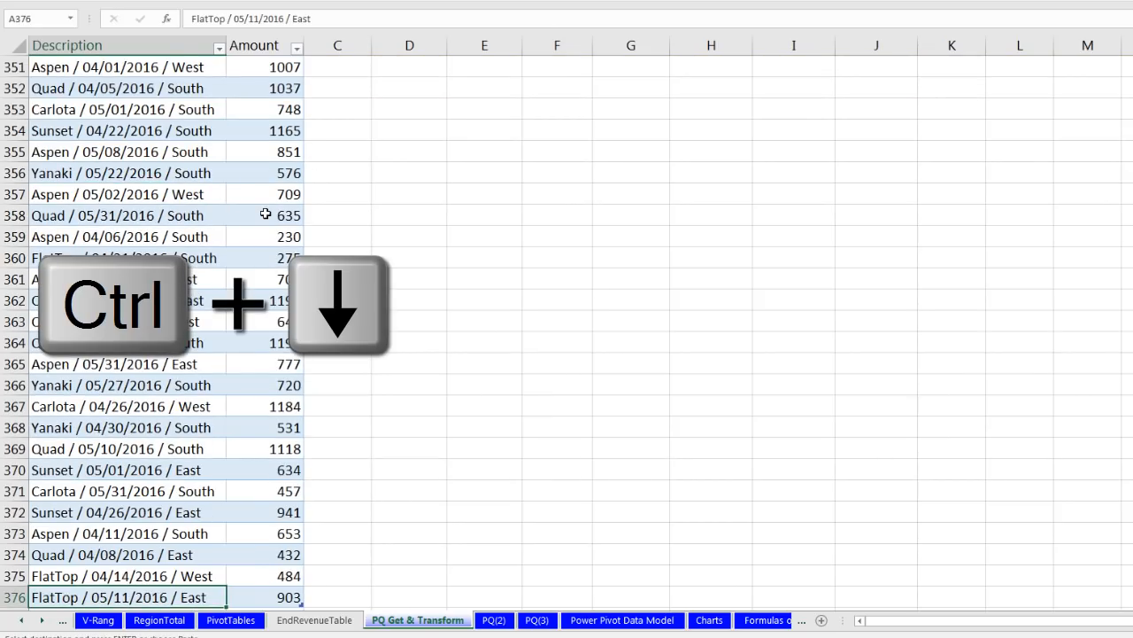
scroll(266, 212, "down", 5)
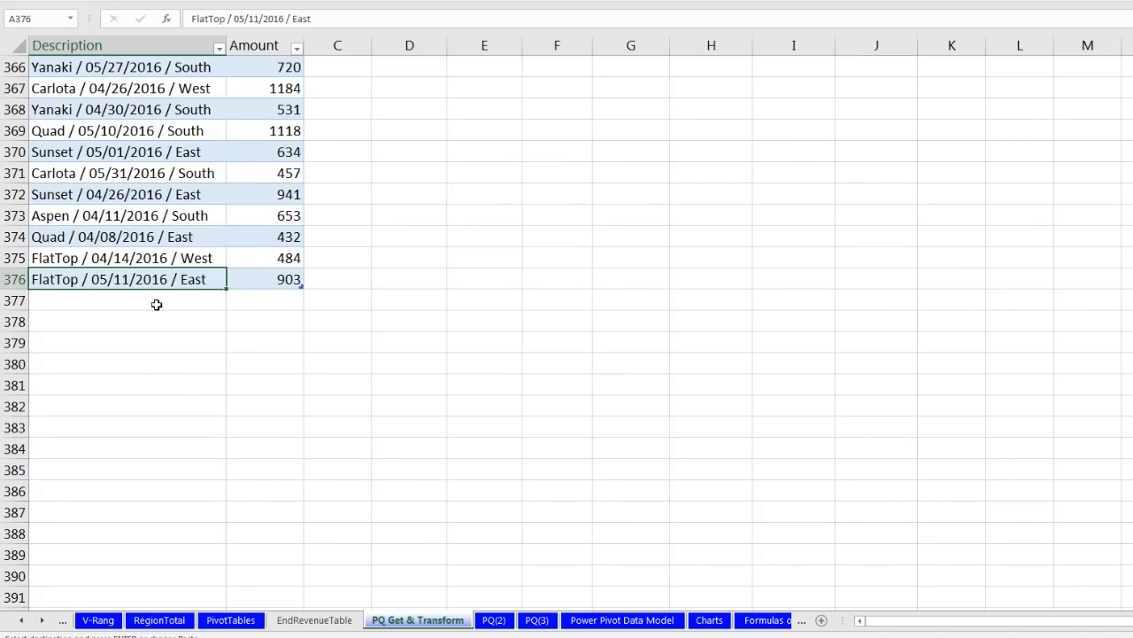
left_click(154, 306)
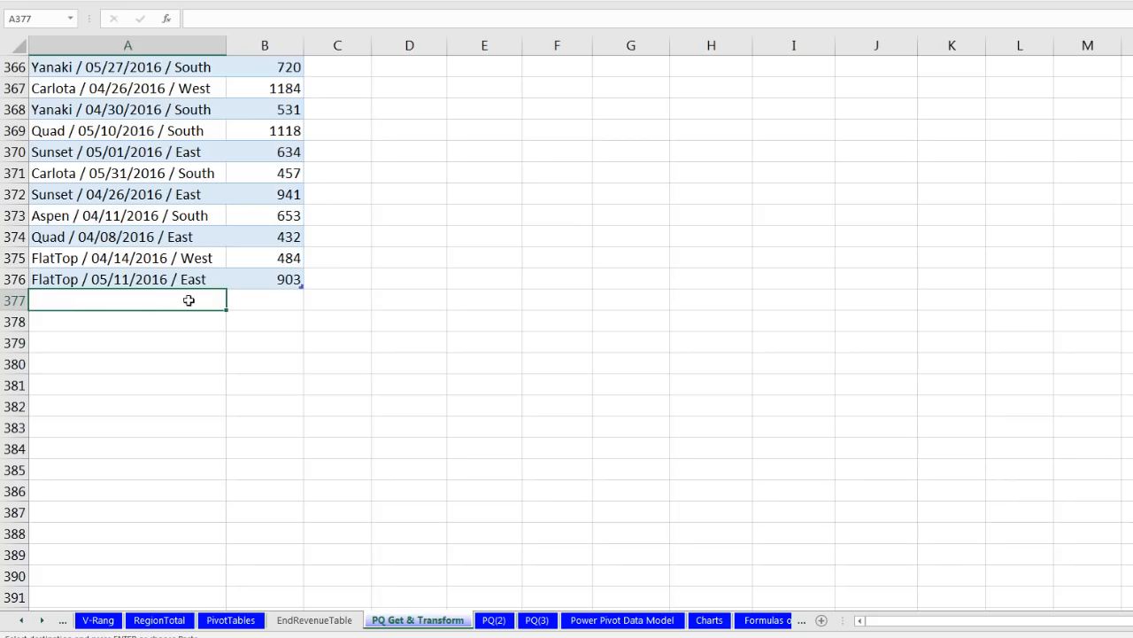
key("ctrl+v")
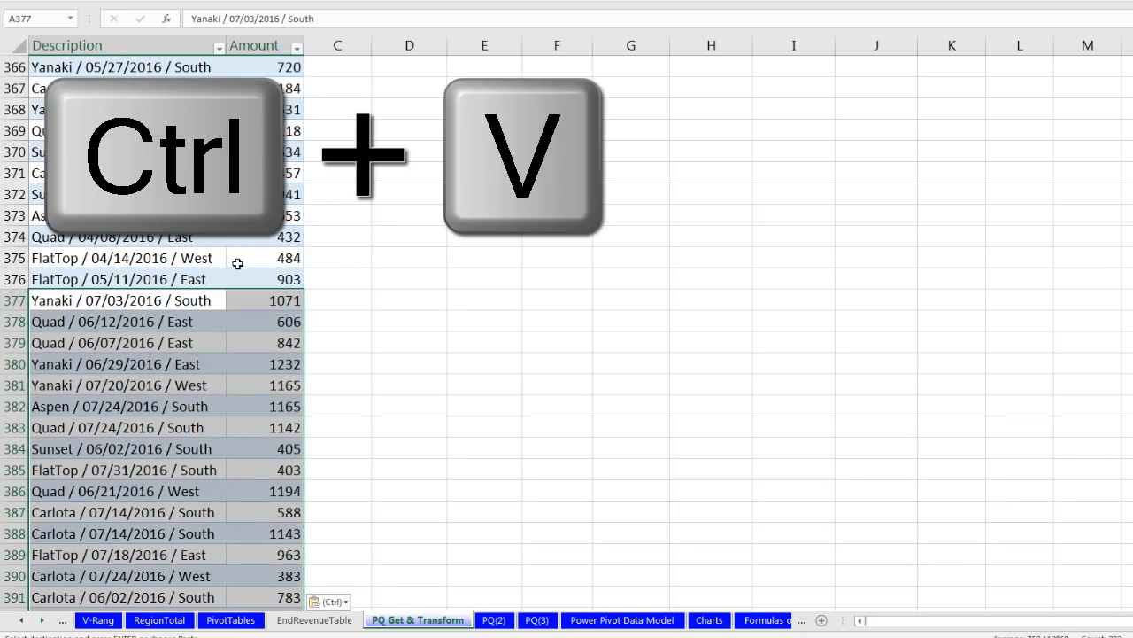
Step: Examine the pasted rows down to the end of the source table, and compare them with the original records in columns AA:AB
left_click(244, 278)
scroll(275, 310, "down", 3)
left_click(275, 320)
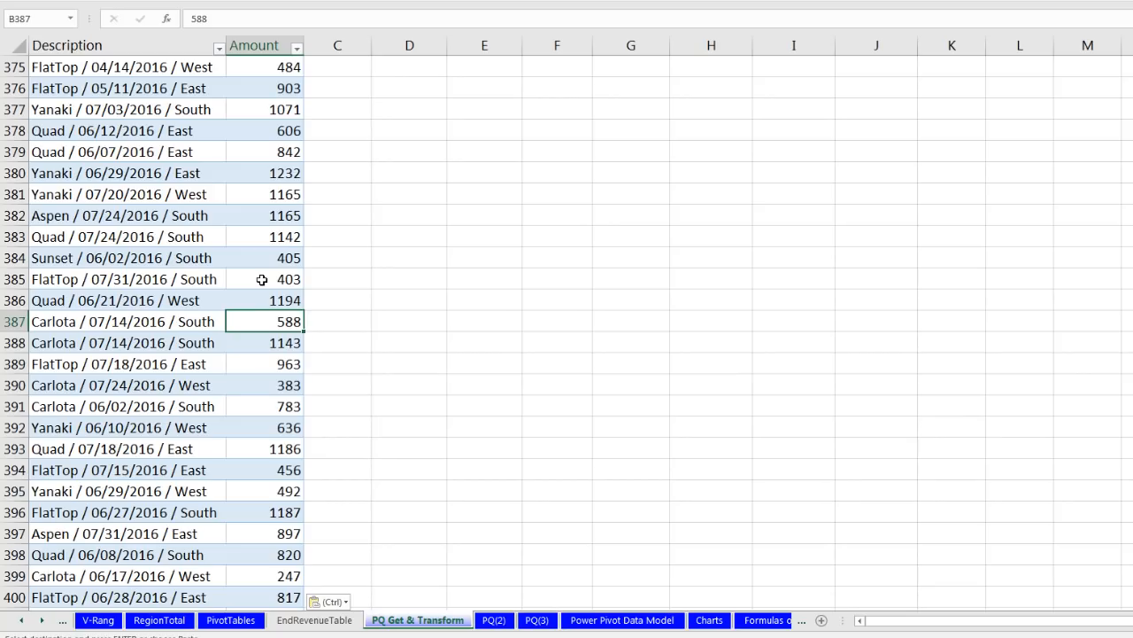
key("ctrl+Down")
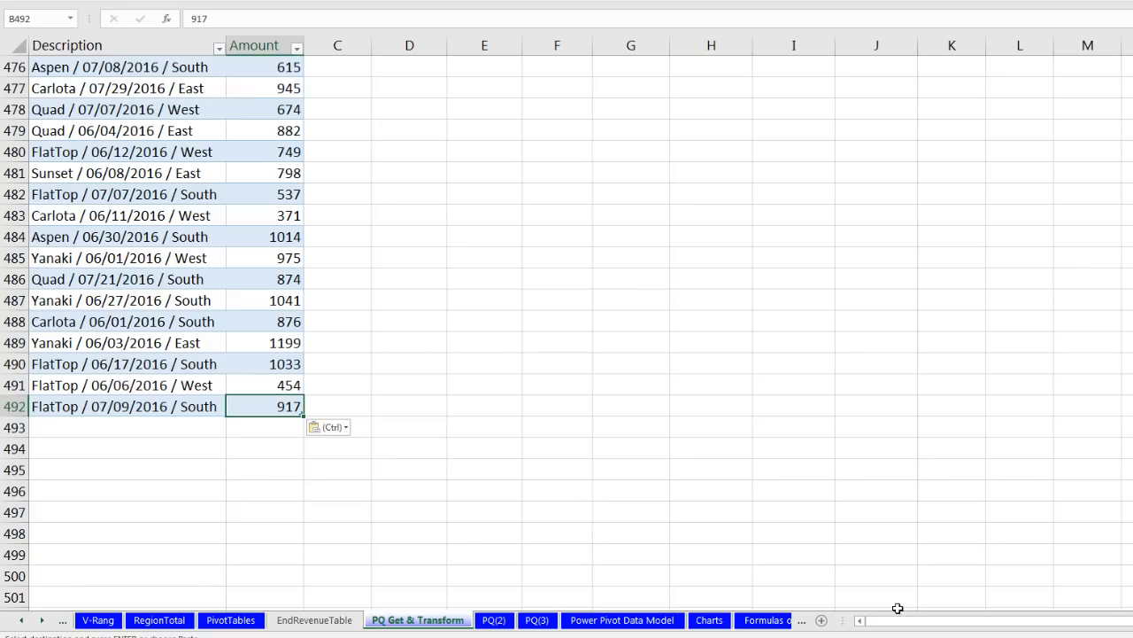
scroll(933, 579, "up", 18)
left_click(210, 235)
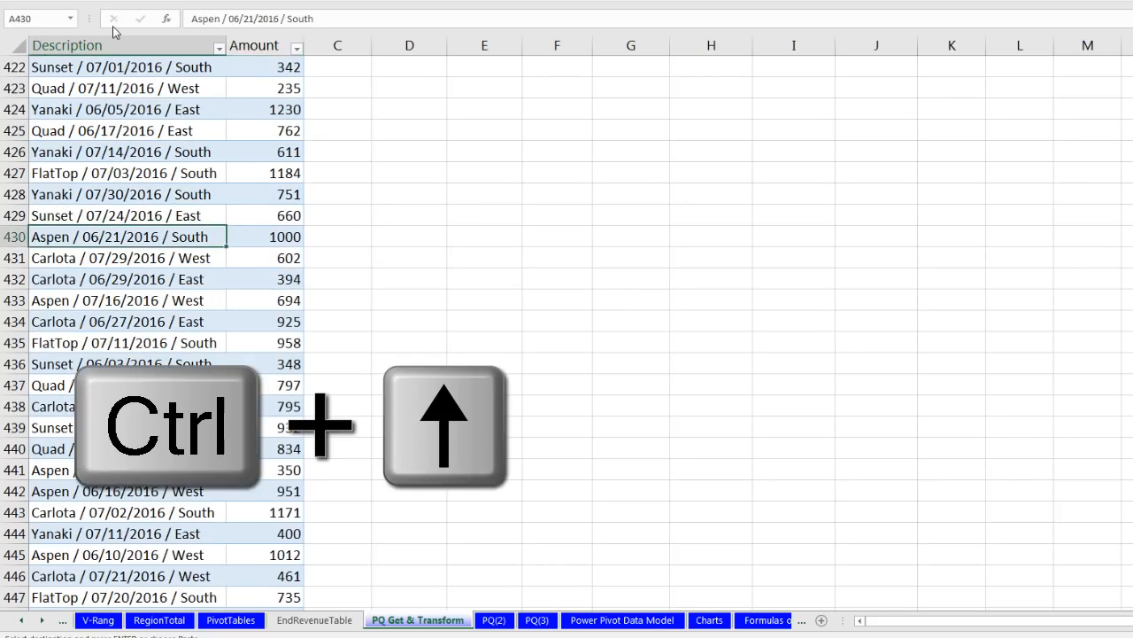
key("ctrl+Up")
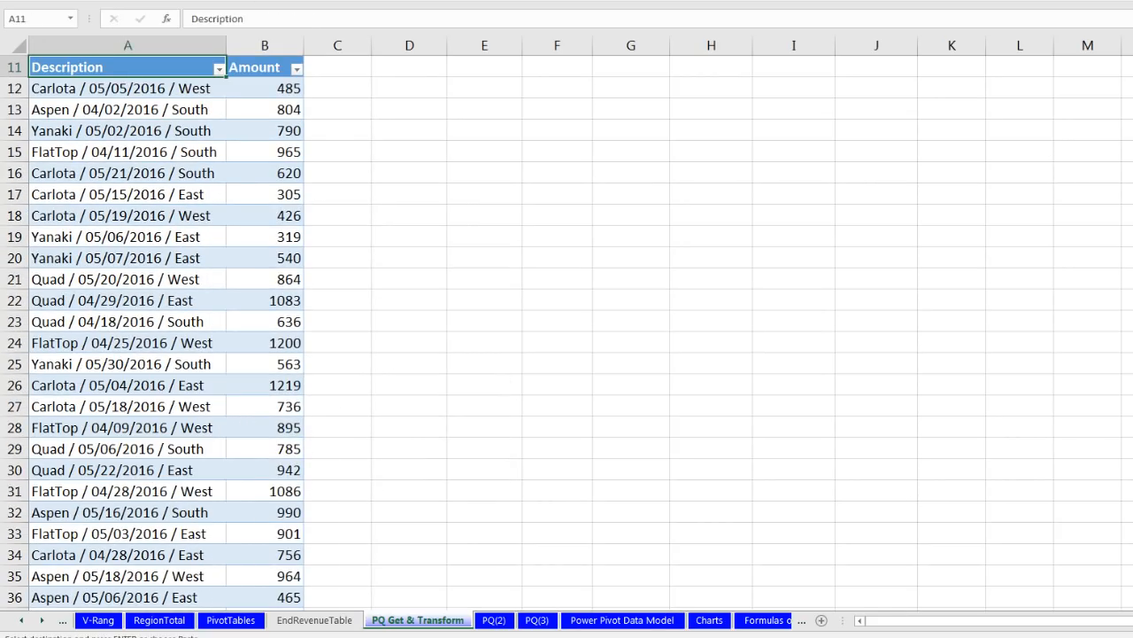
scroll(567, 332, "right", 10)
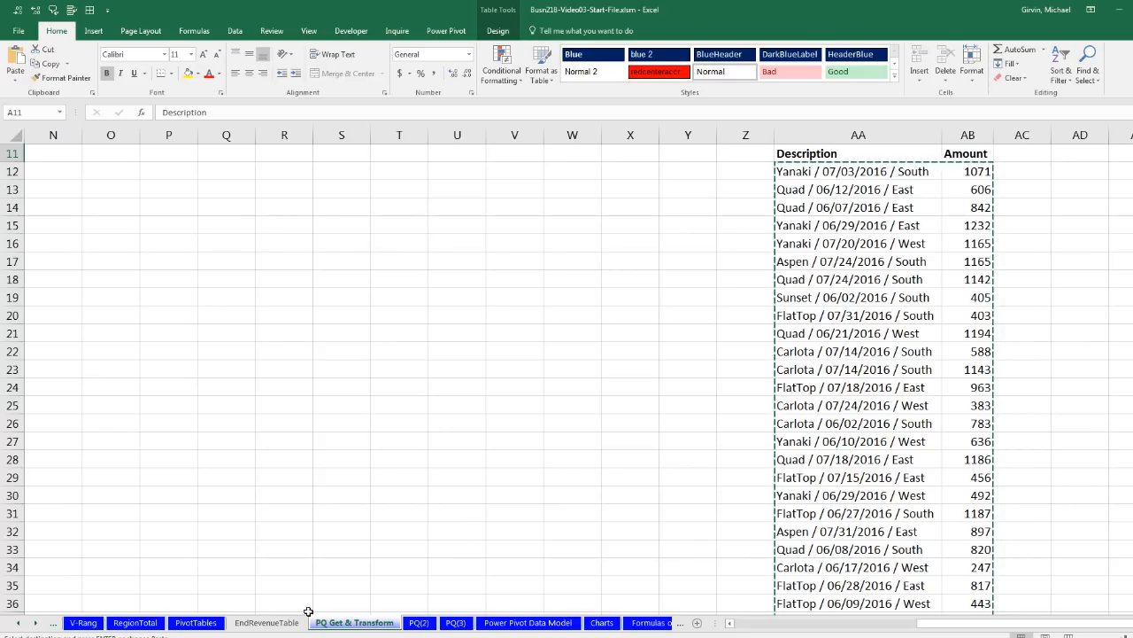
Step: Refresh the query output table on the EndRevenueTable sheet from the extended source data
left_click(267, 623)
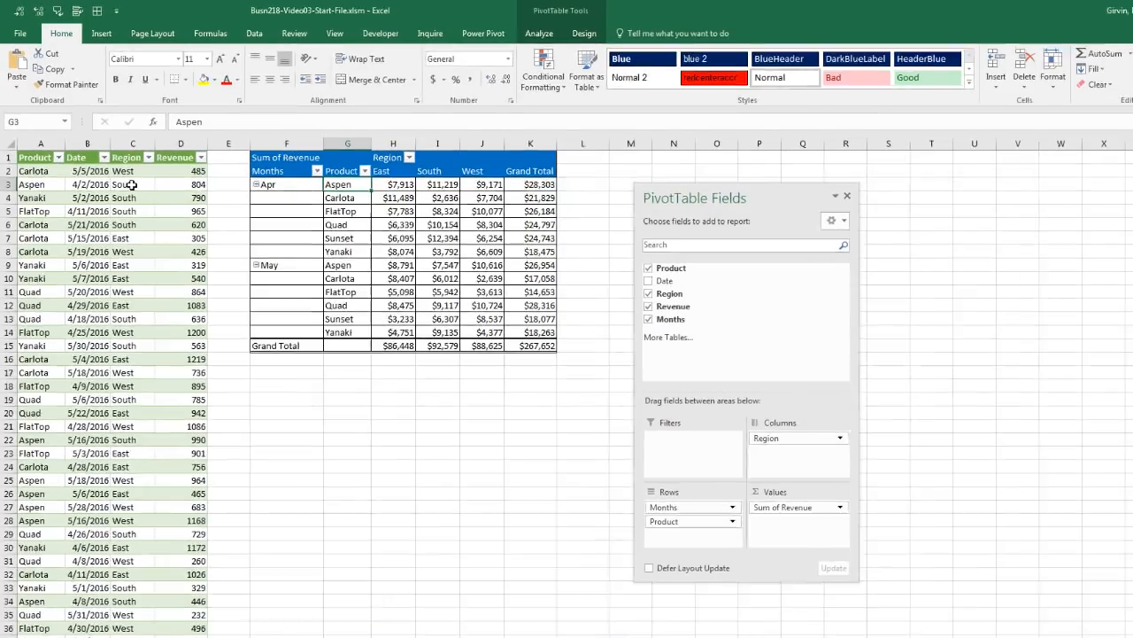
left_click(128, 170)
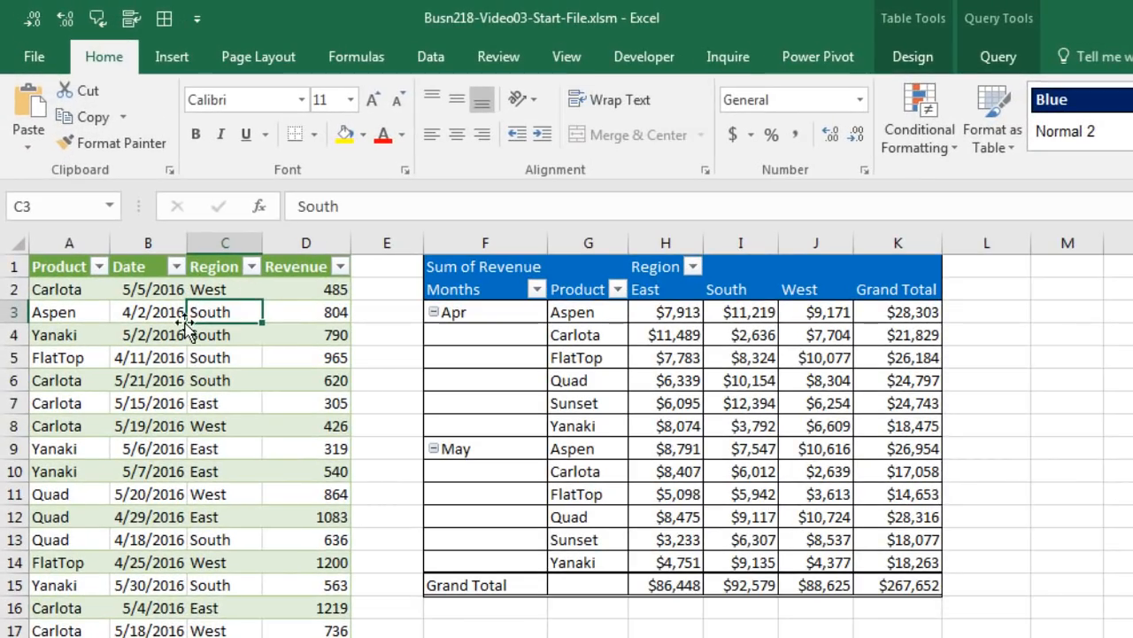
right_click(221, 317)
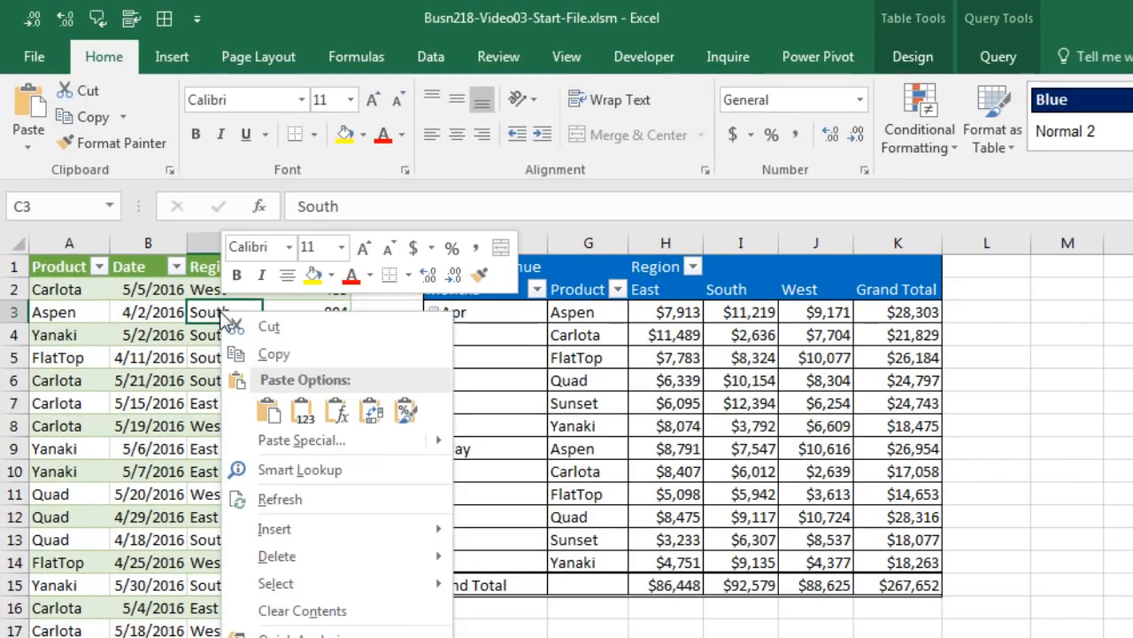
left_click(280, 499)
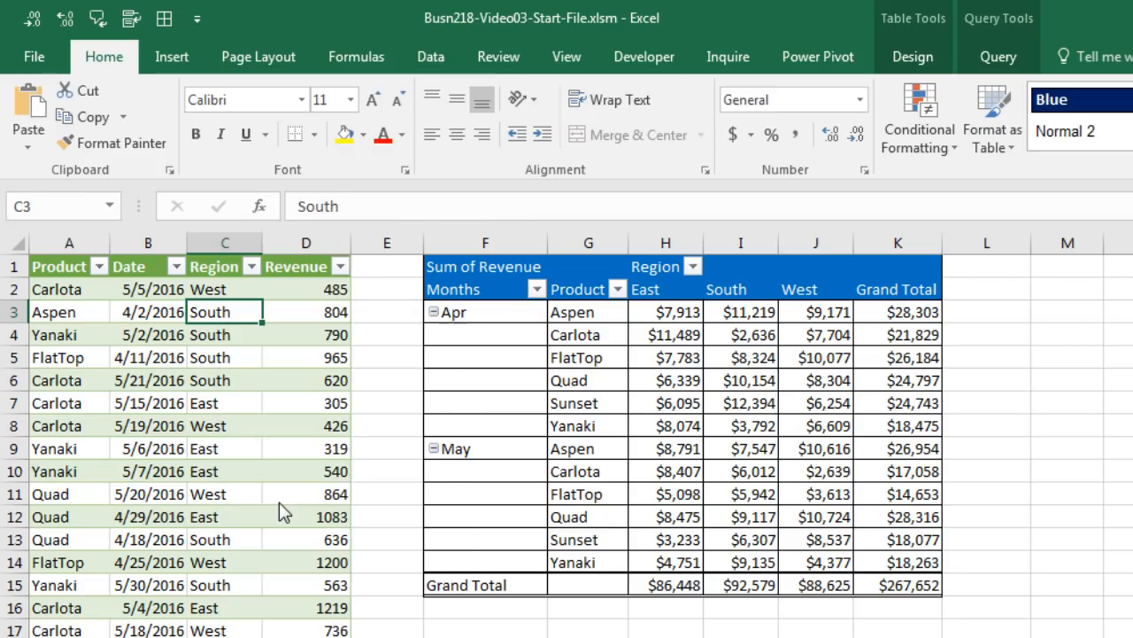
Step: Check the end of the refreshed query table for the newly added June and July records
left_click(205, 514)
key("ctrl+Down")
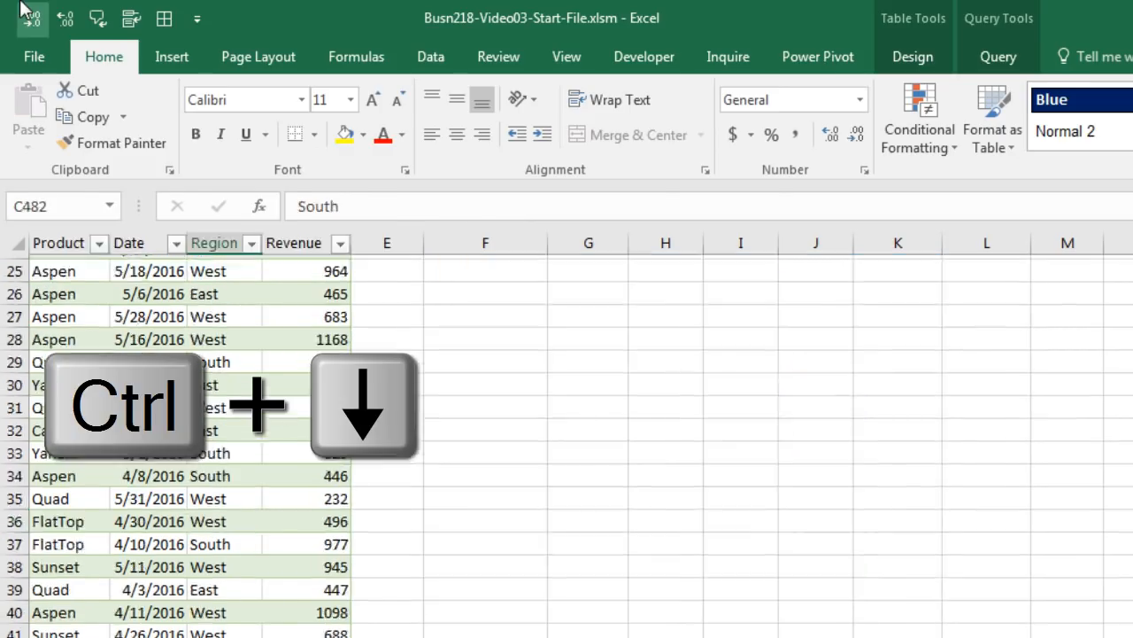
left_click(93, 30)
key("Down")
key("Down")
key("Down")
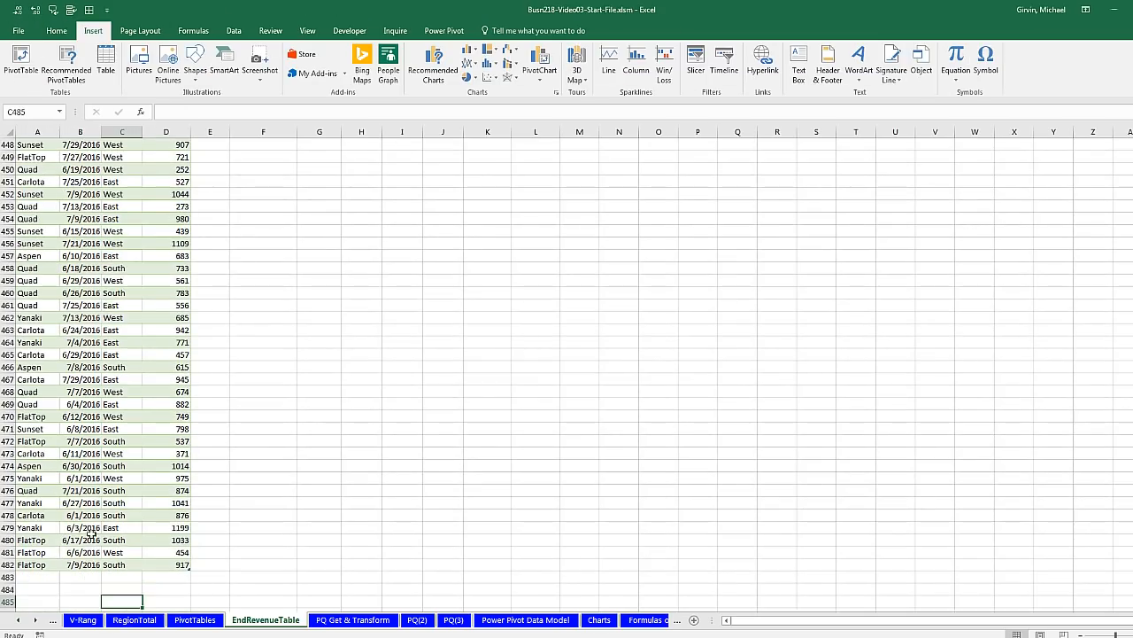
left_click(103, 501)
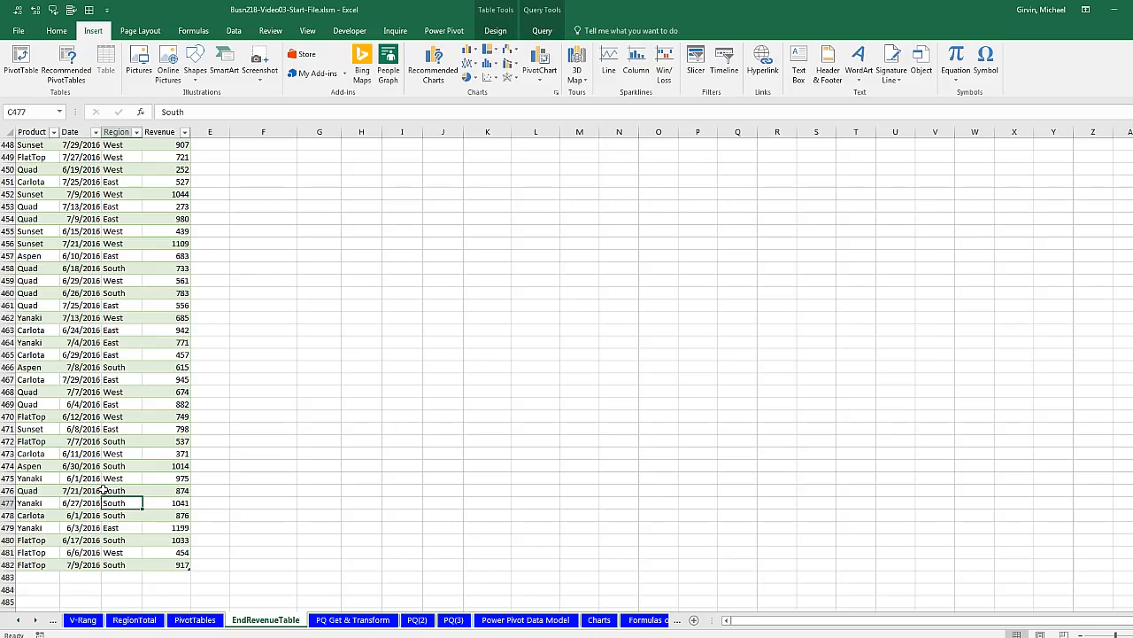
Step: Refresh the PivotTable on the EndRevenueTable sheet so it picks up the added records
key("ctrl+Home")
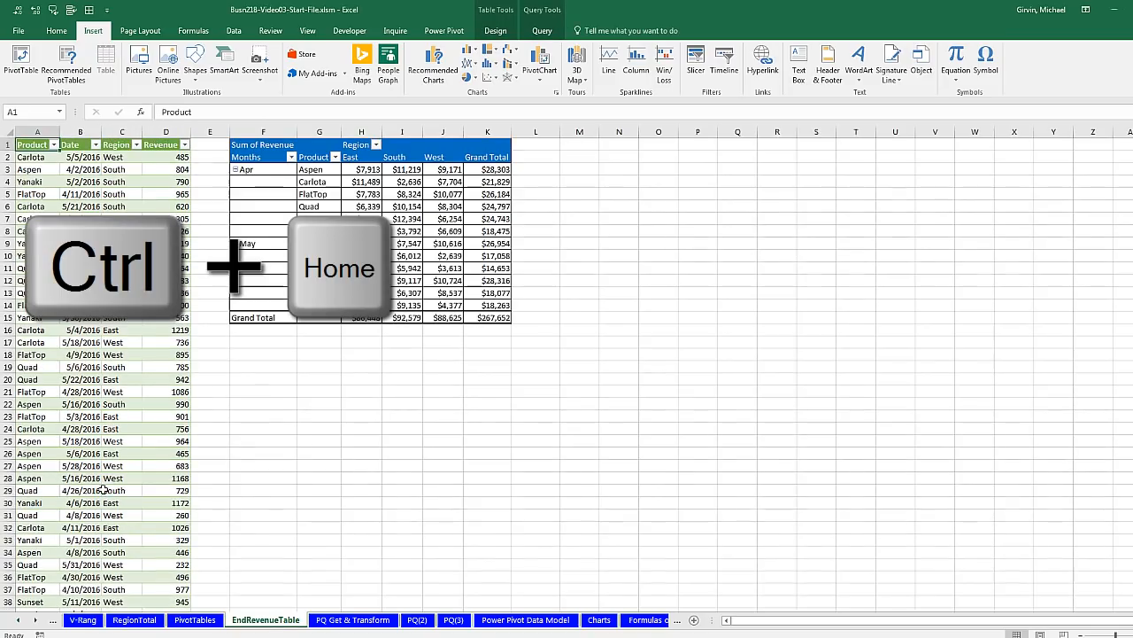
right_click(323, 183)
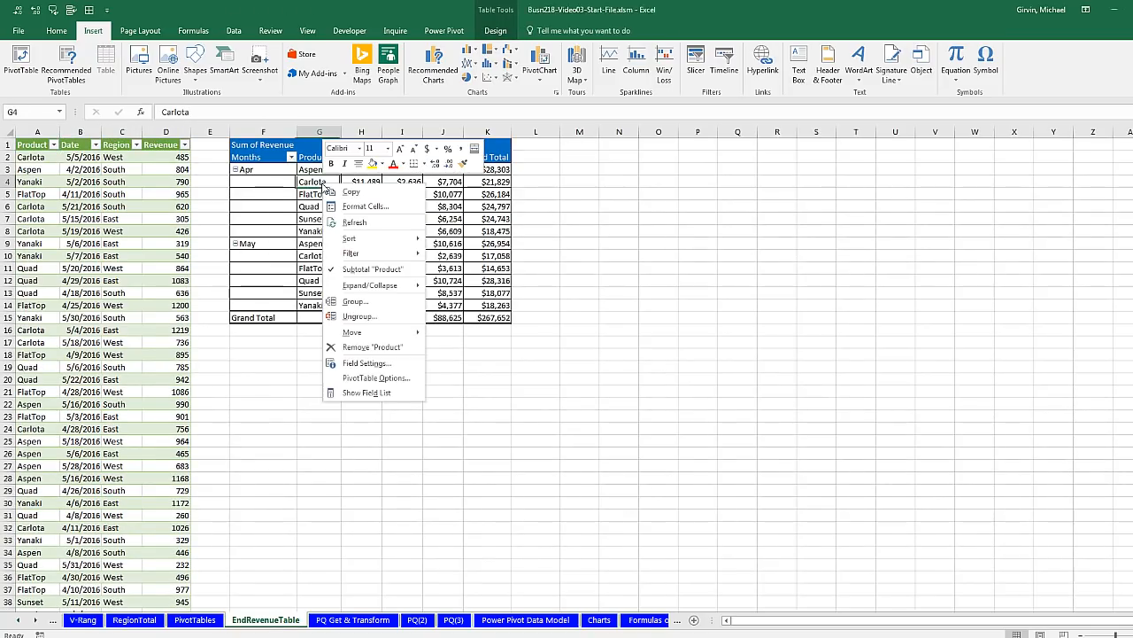
left_click(352, 222)
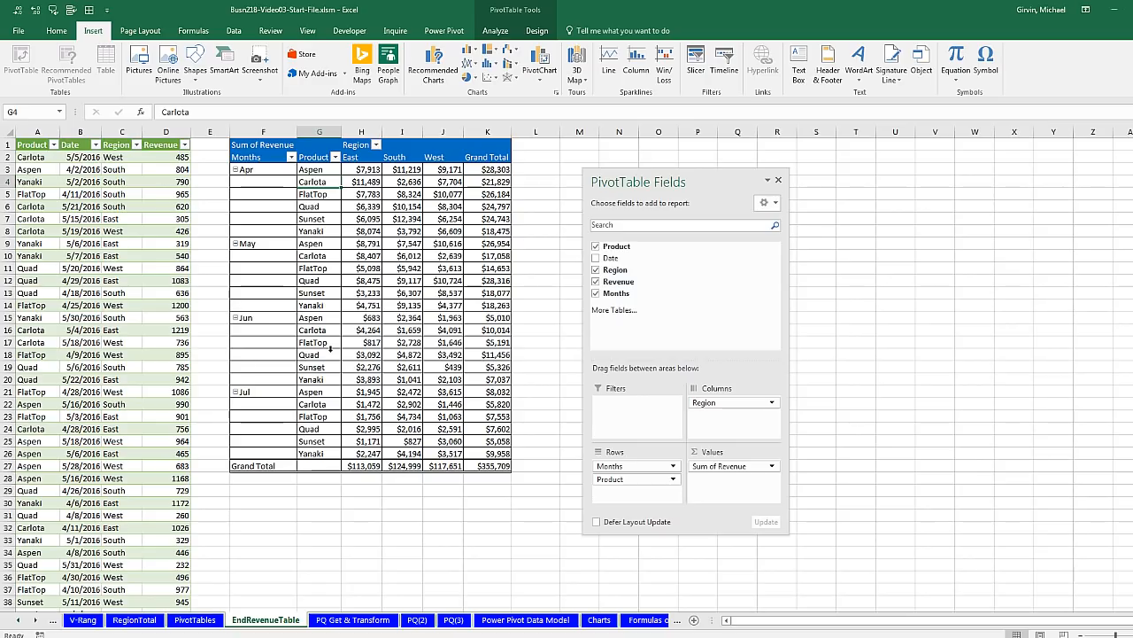
Step: Review the goal list and source table on PQ Get & Transform against the PivotTable on EndRevenueTable, and show Excel's data commands
left_click(380, 622)
key("ctrl+Home")
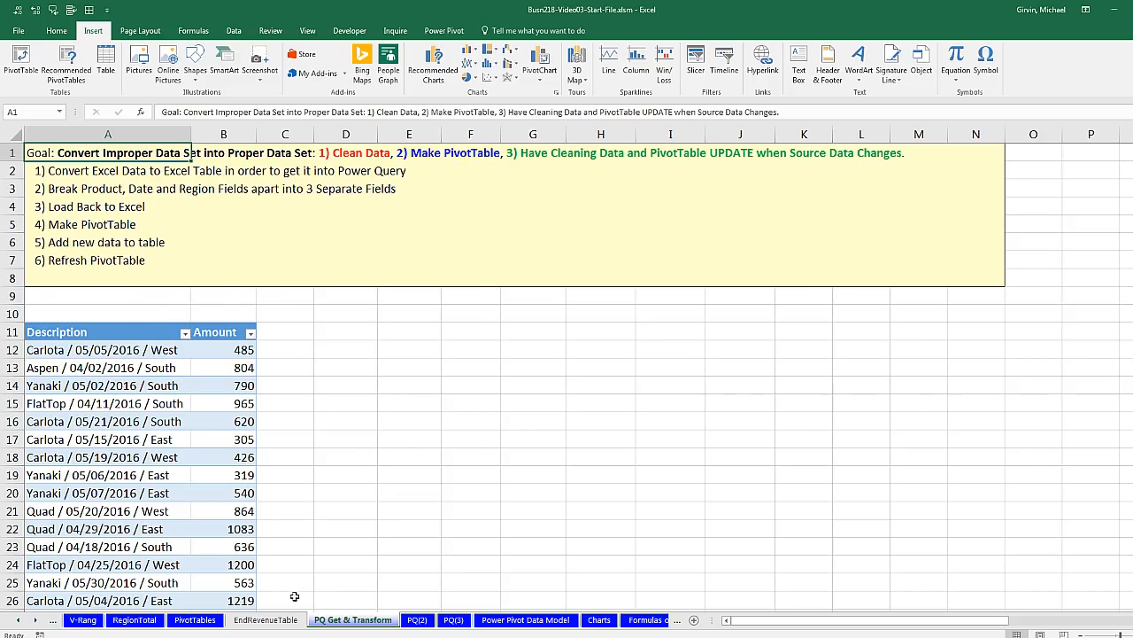
key("ctrl+Page_Up")
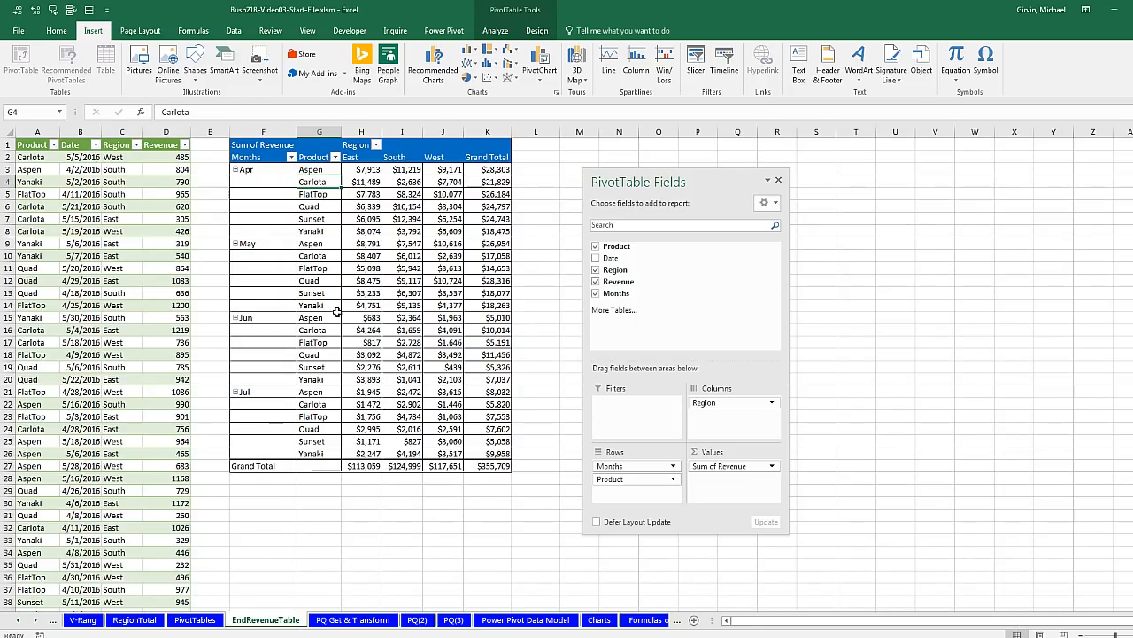
key("ctrl+Page_Down")
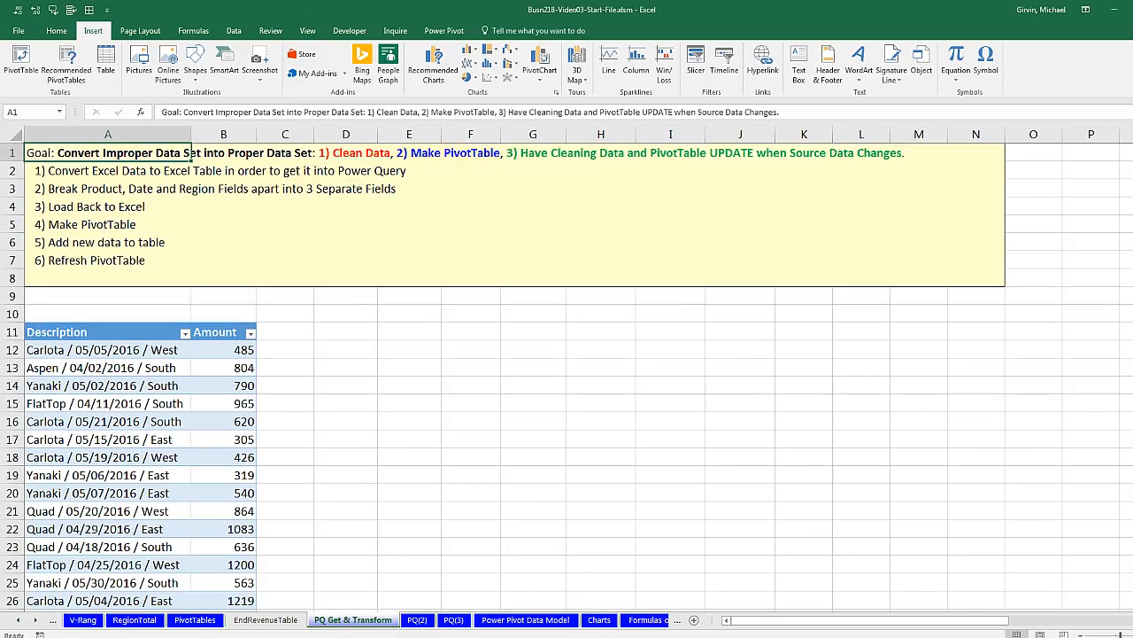
left_click(266, 619)
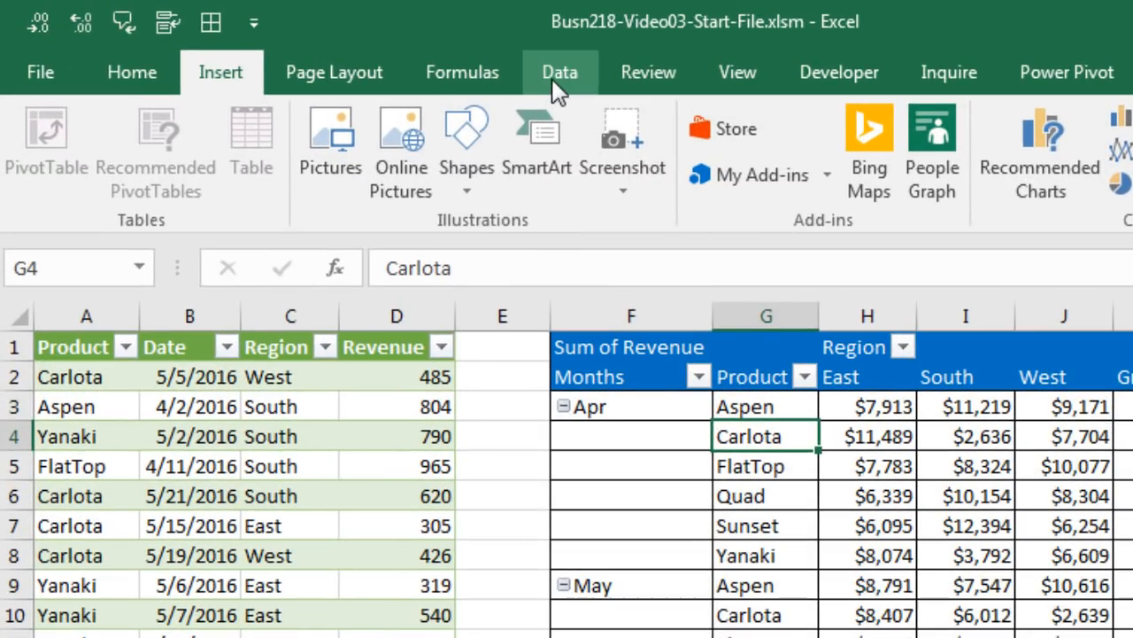
left_click(552, 77)
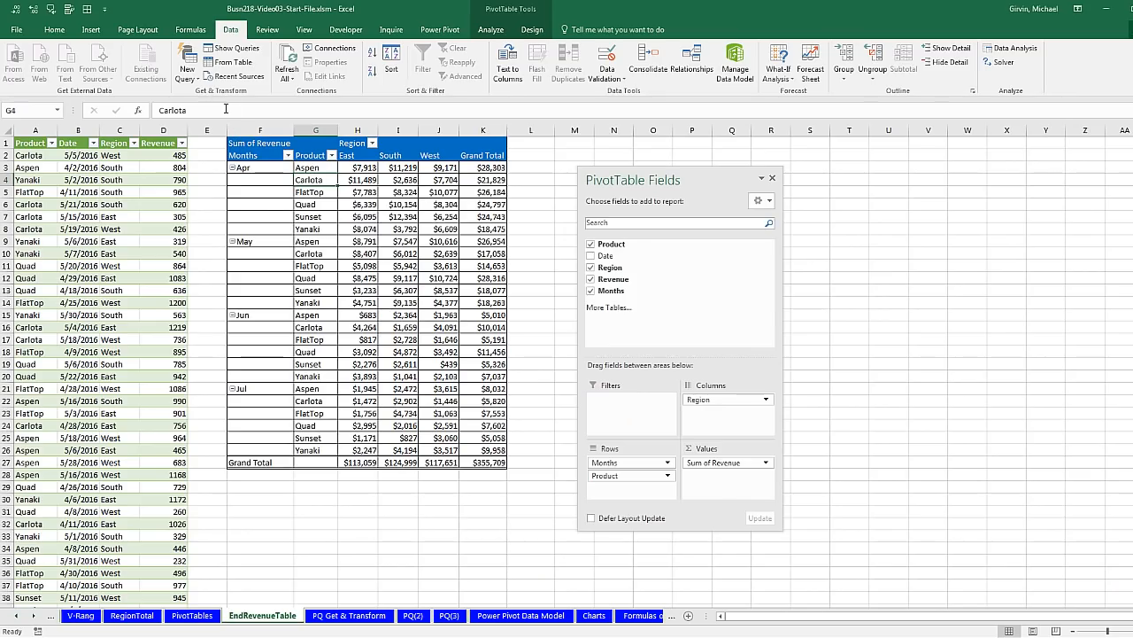
Step: Examine the goal list and the cross-tabulated units data by region and product on the PQ(2) sheet
left_click(414, 616)
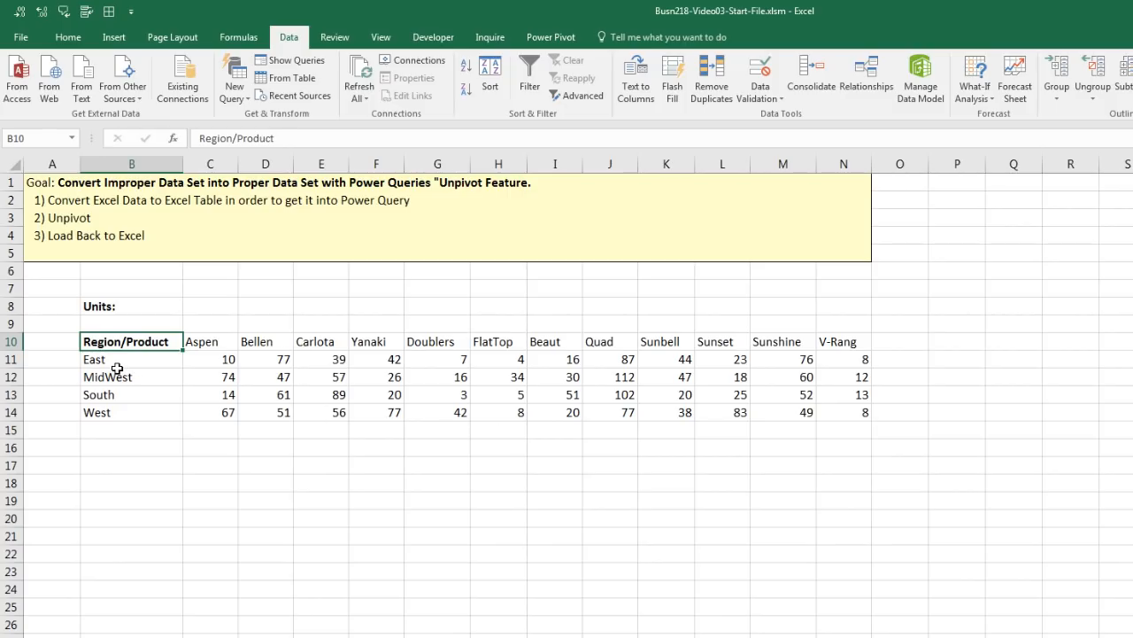
left_click_drag(142, 362, 143, 412)
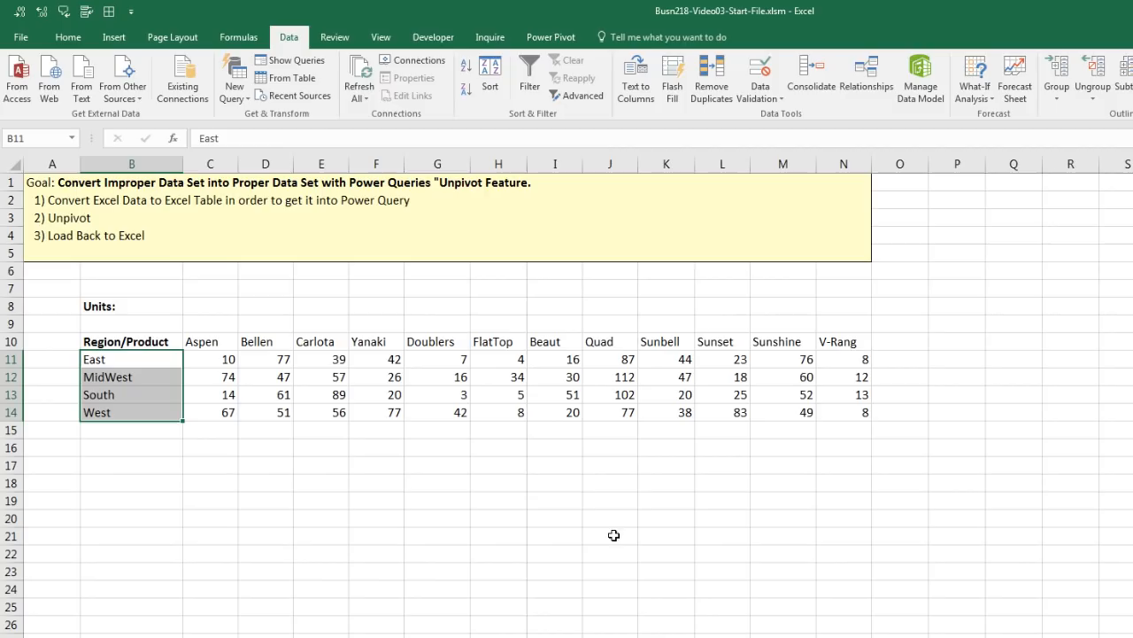
left_click(426, 378)
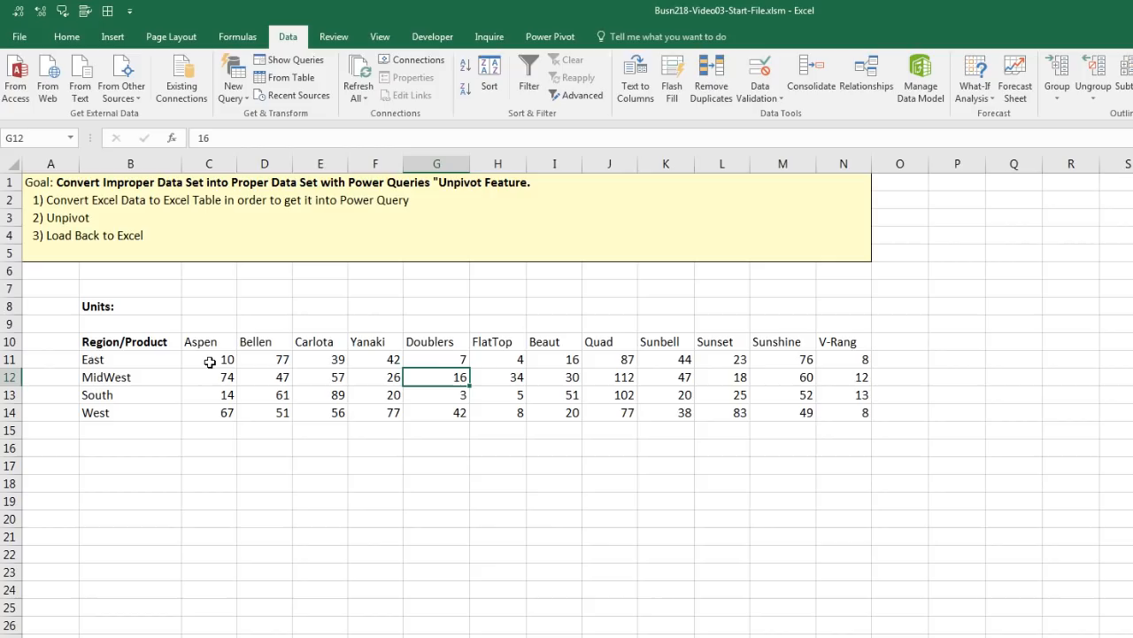
left_click_drag(210, 361, 220, 418)
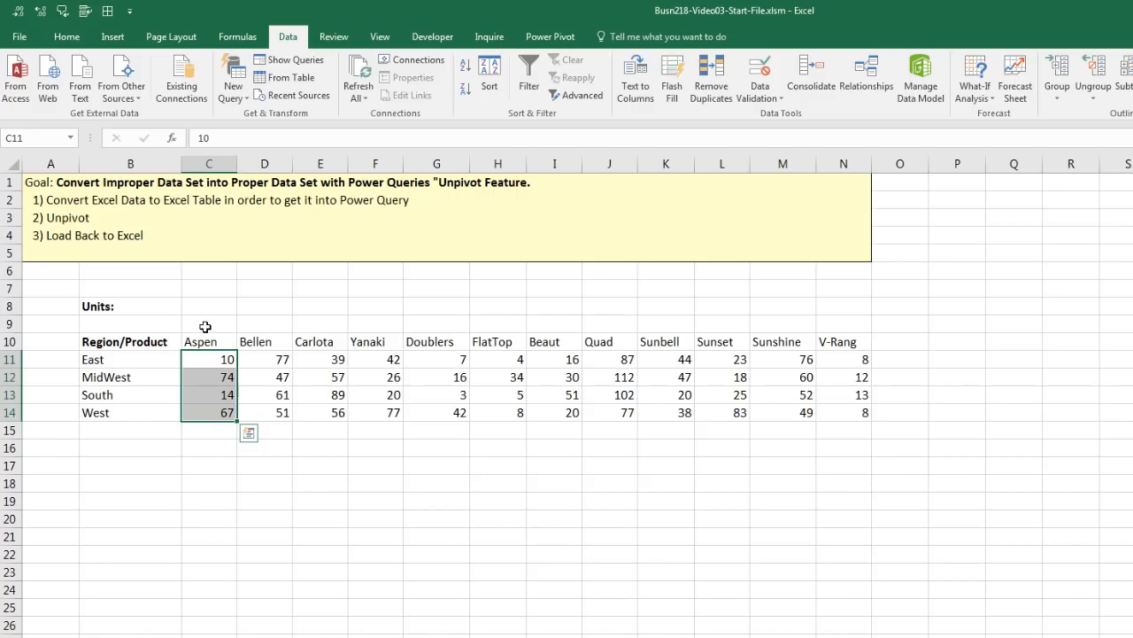
left_click(148, 362)
left_click(146, 376)
left_click(143, 396)
left_click(147, 416)
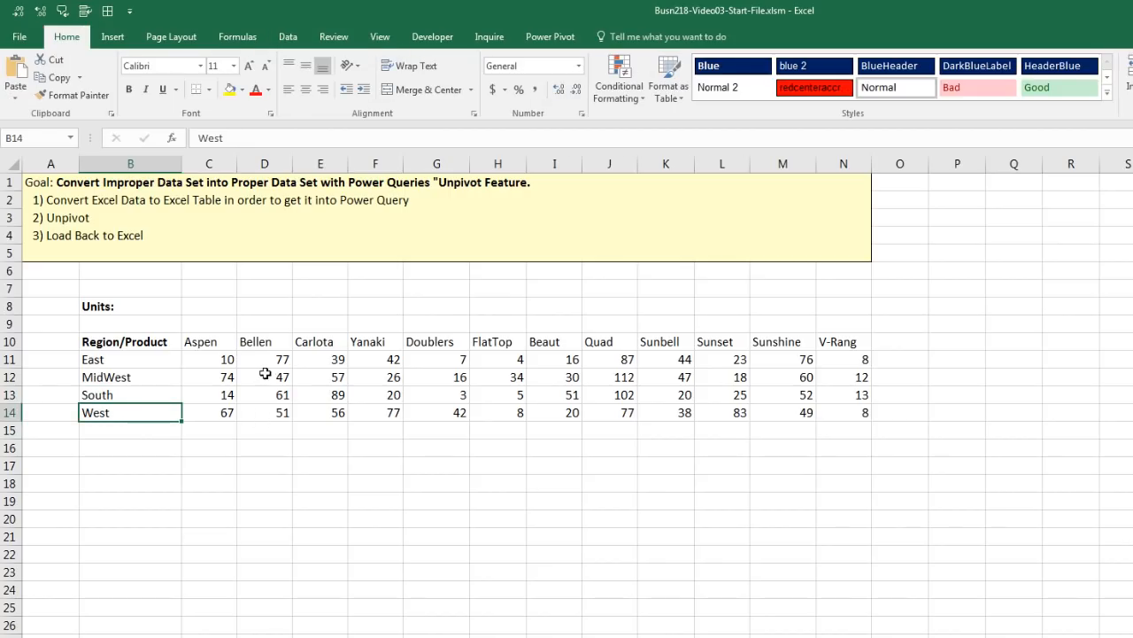
left_click_drag(266, 357, 268, 419)
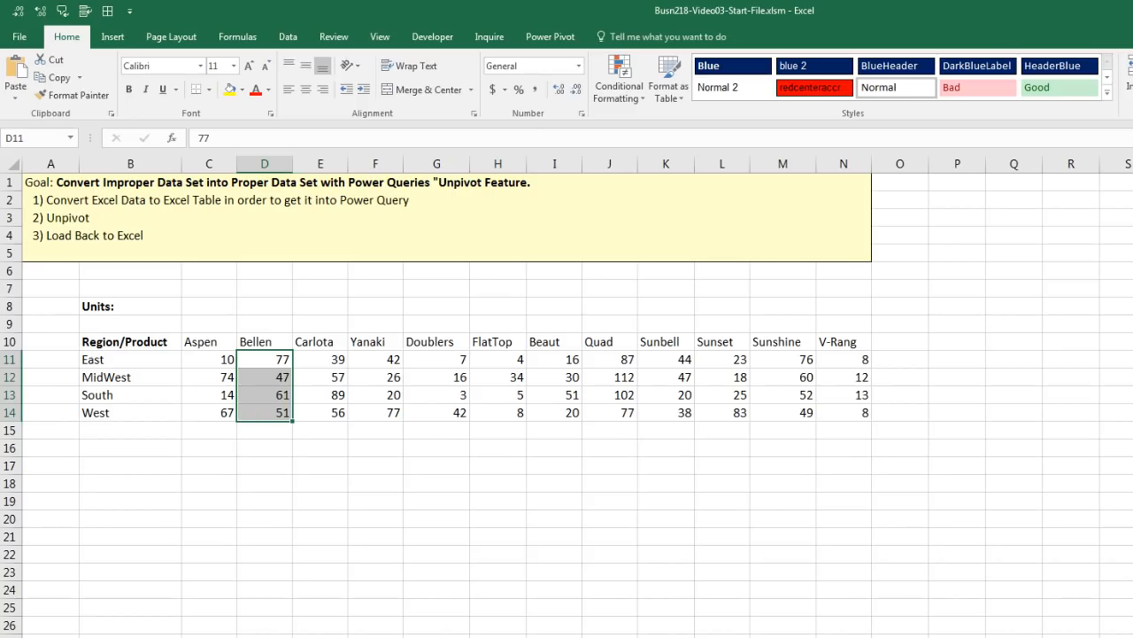
Step: Convert the units range B10:N14 on PQ(2) into an Excel table with headers
left_click(360, 377)
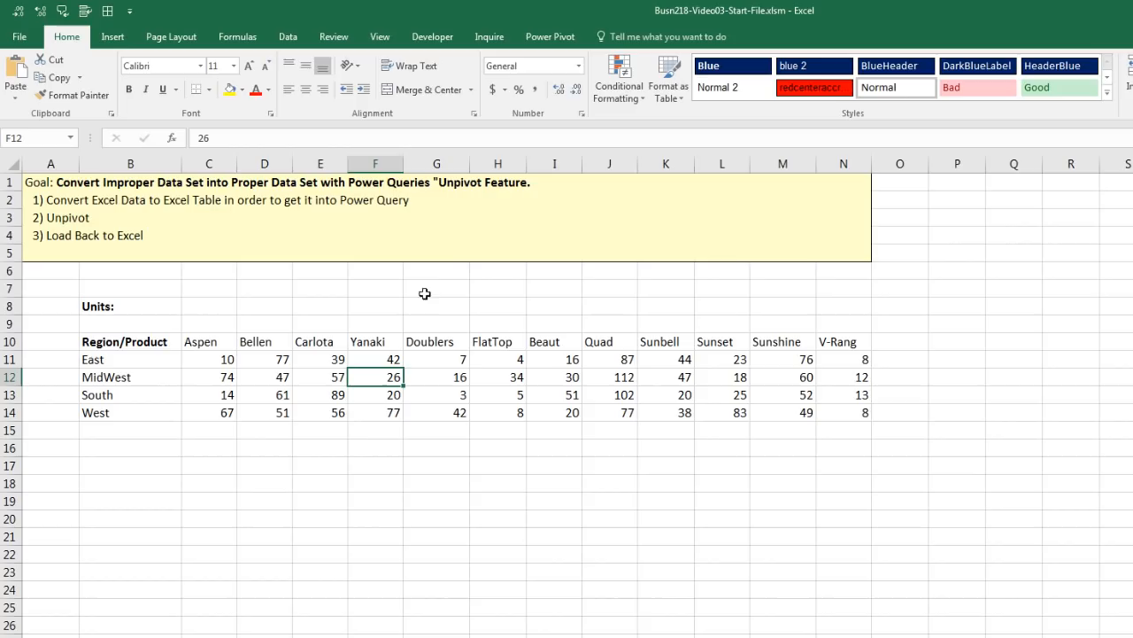
key("ctrl+t")
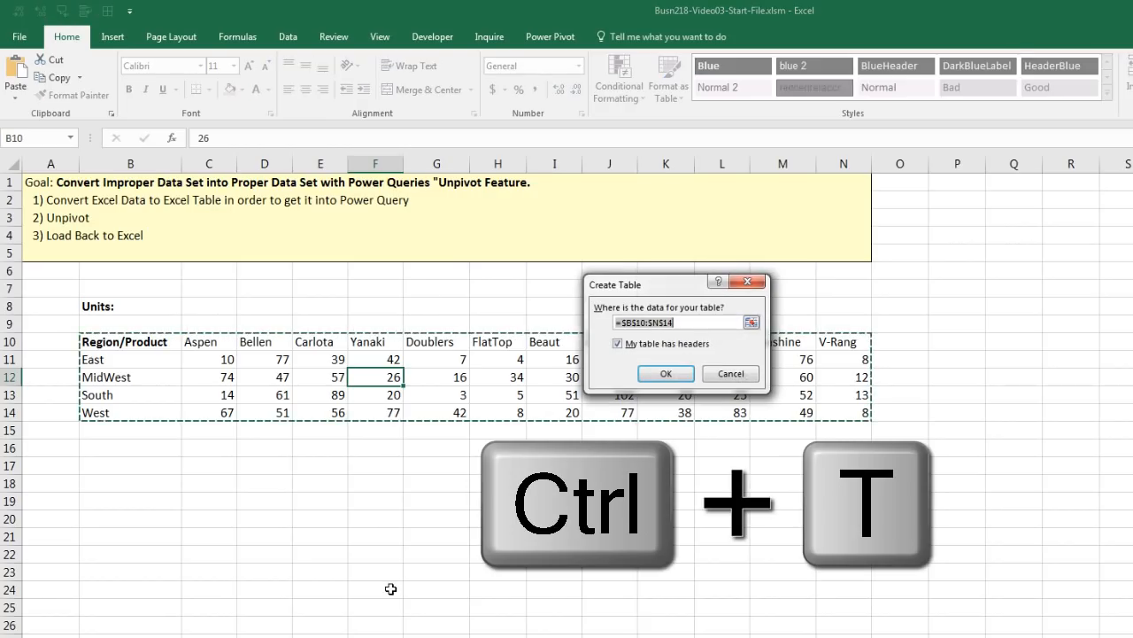
key("Return")
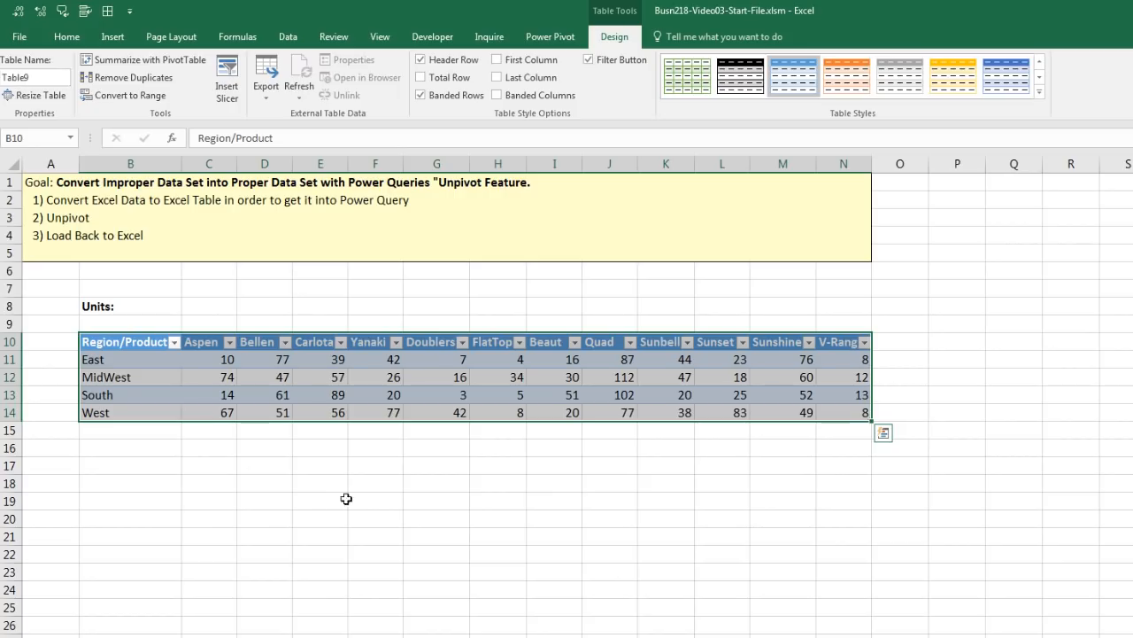
Step: Name the units table CrossTabUnits
key("alt+j")
key("t")
key("a")
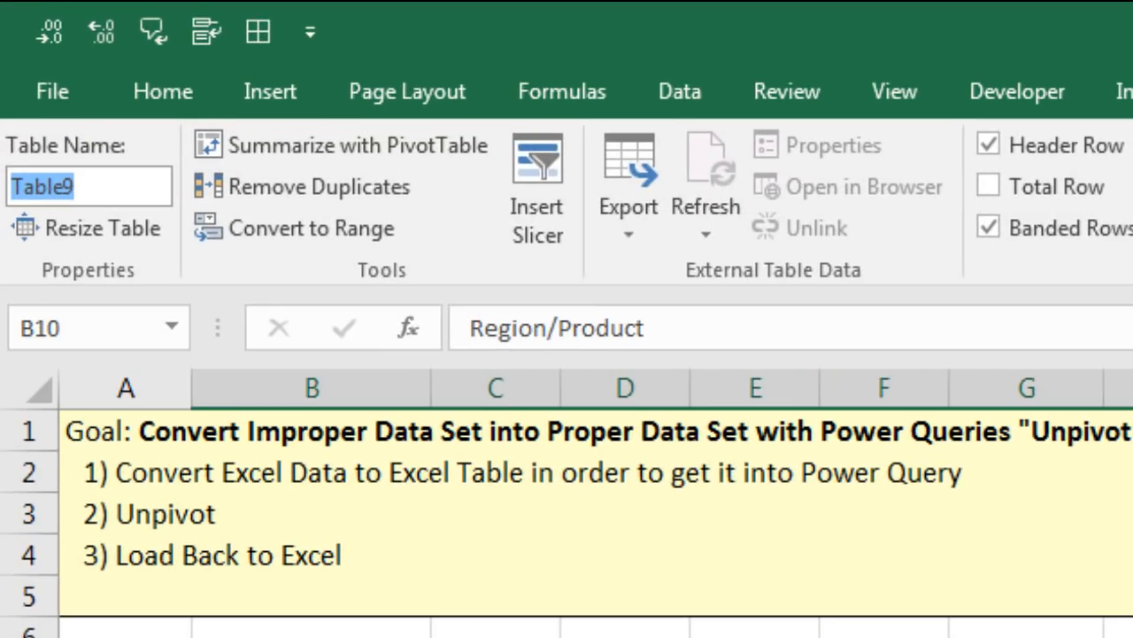
type("CrossTabUn")
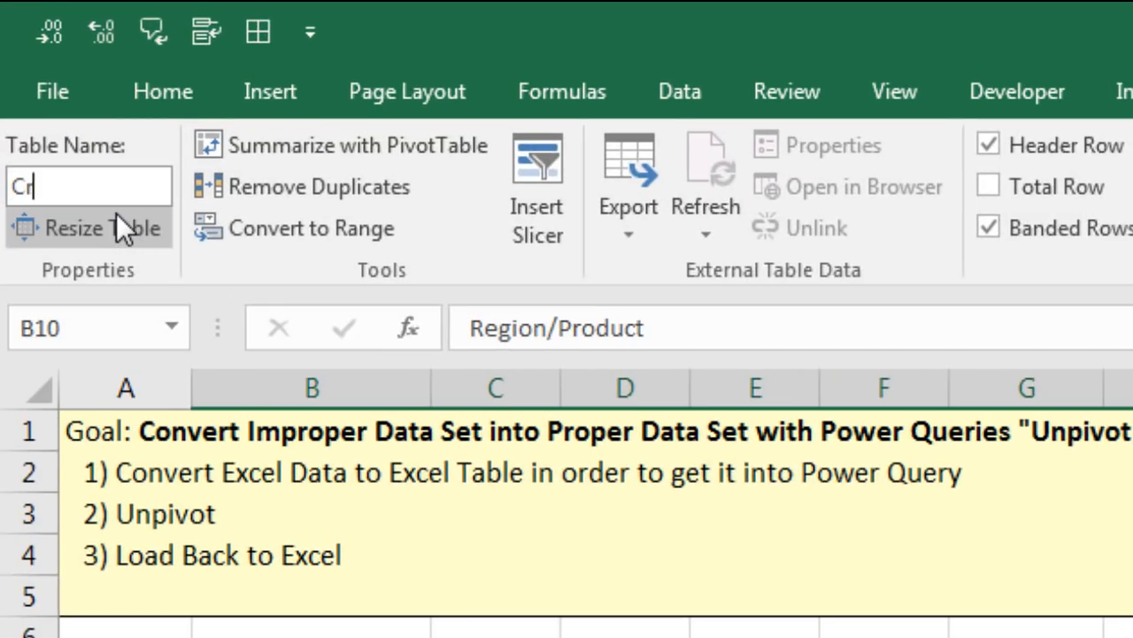
type("its")
key("Return")
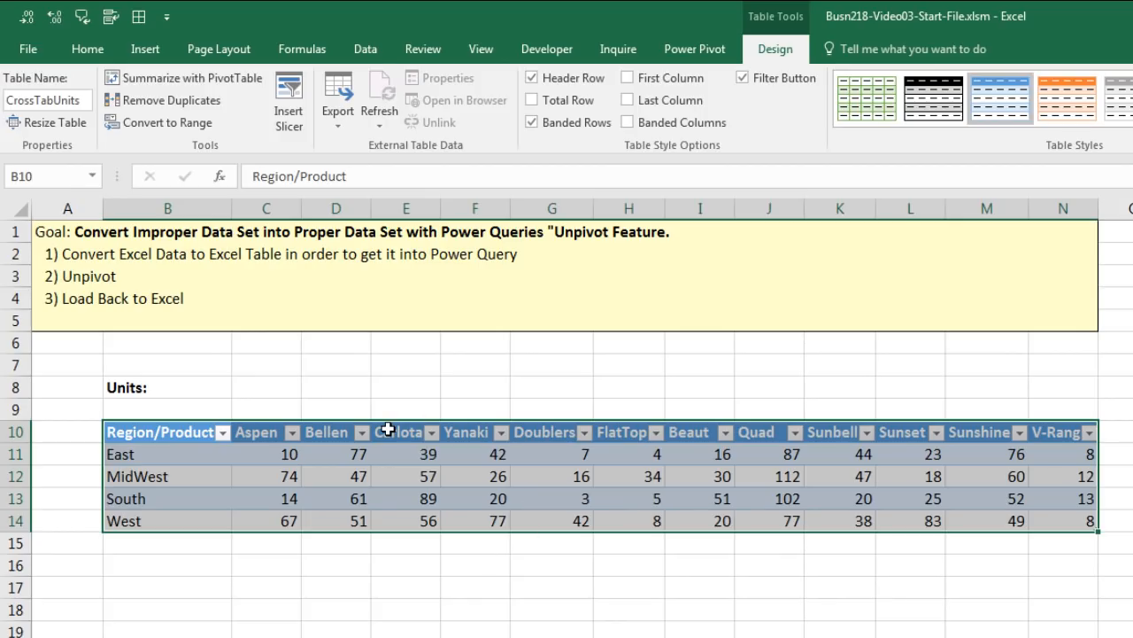
Step: Bring the CrossTabUnits table into the Query Editor and name the query ProperDataSetUnits
left_click(366, 48)
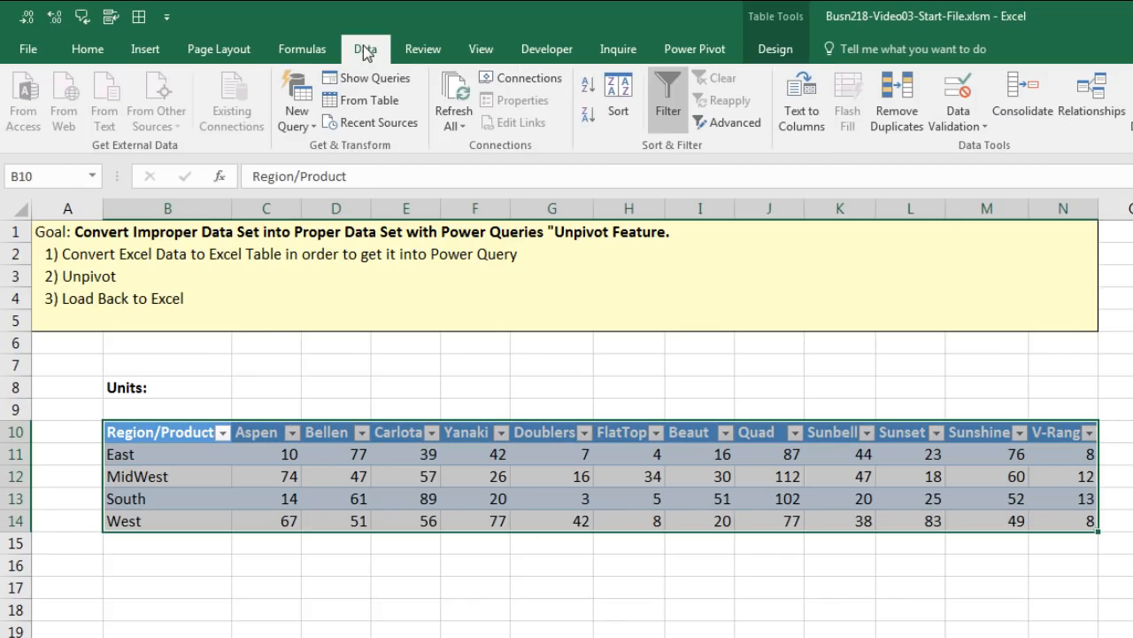
left_click(370, 100)
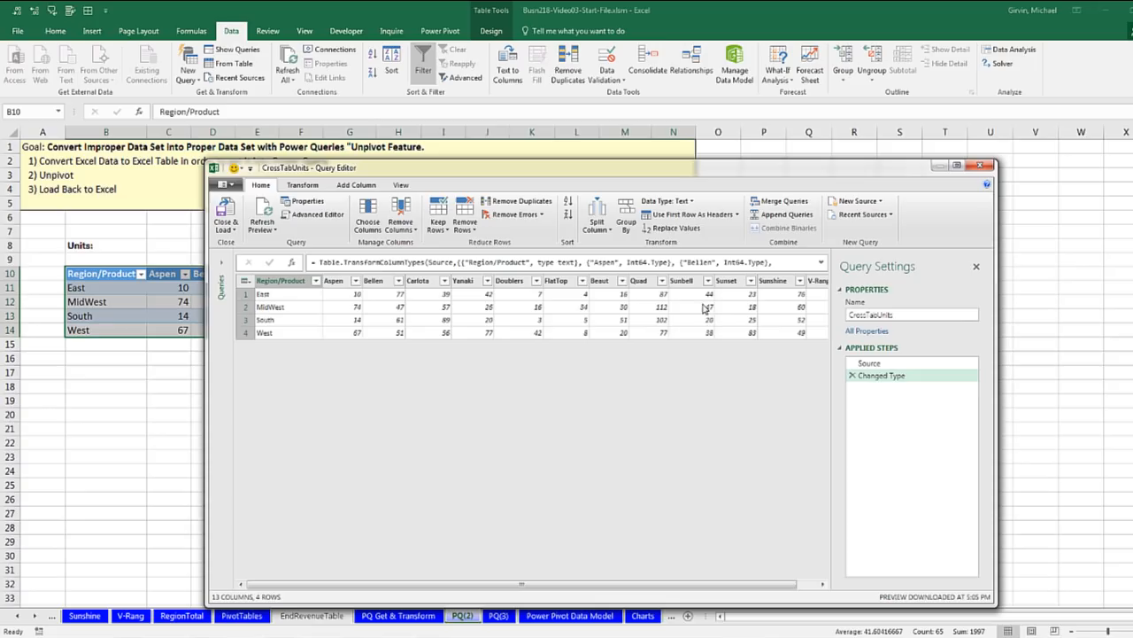
double_click(896, 315)
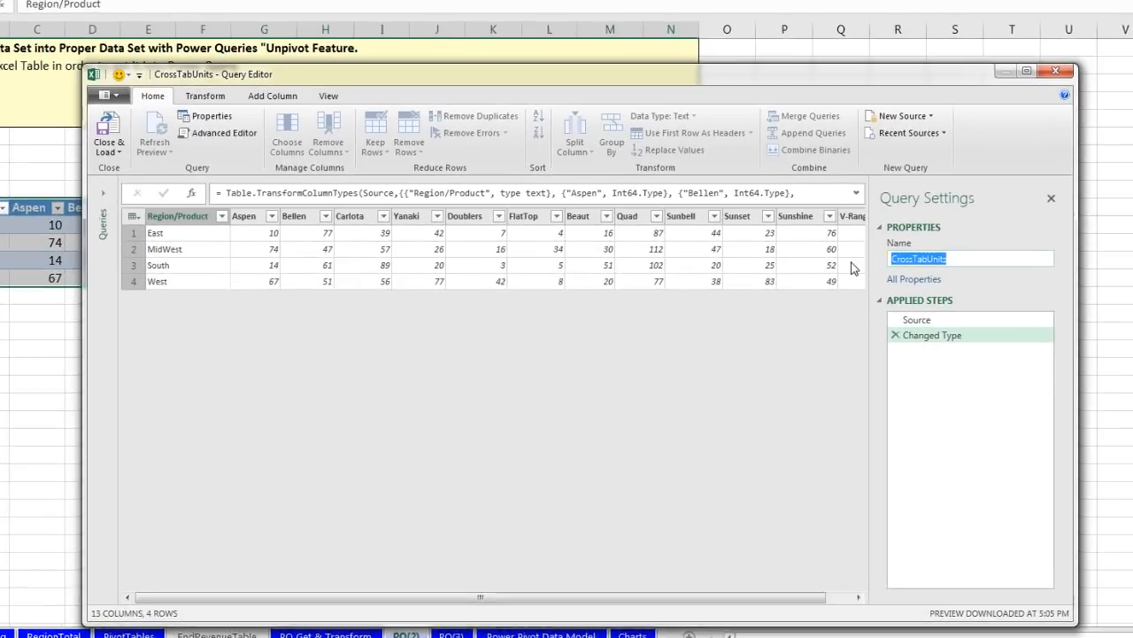
type("ProperDataSetUnits")
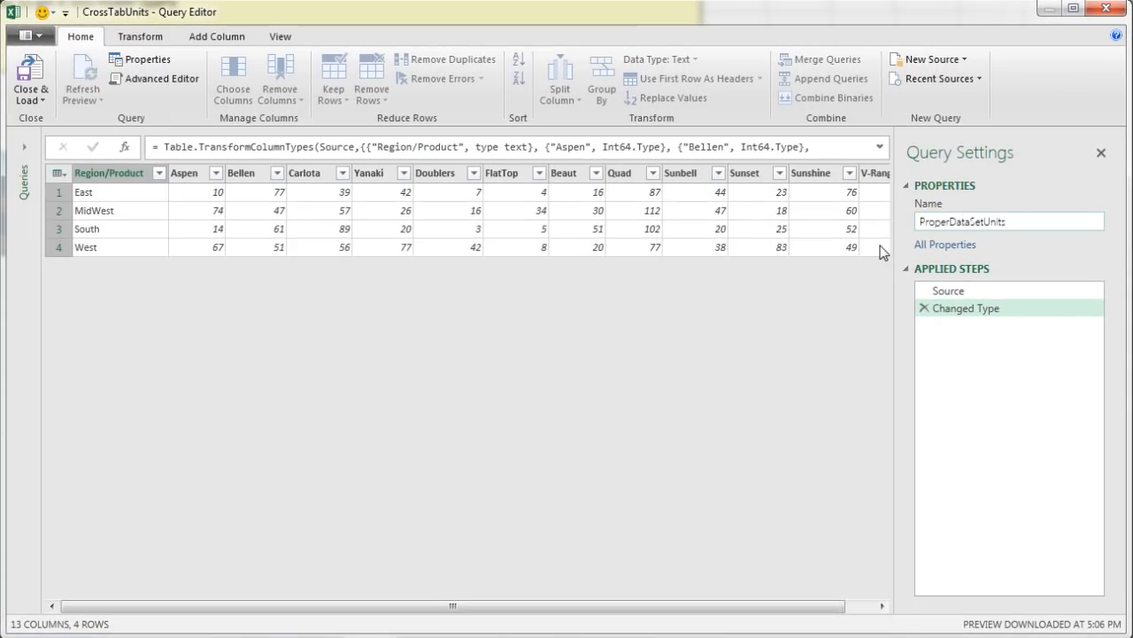
key("Return")
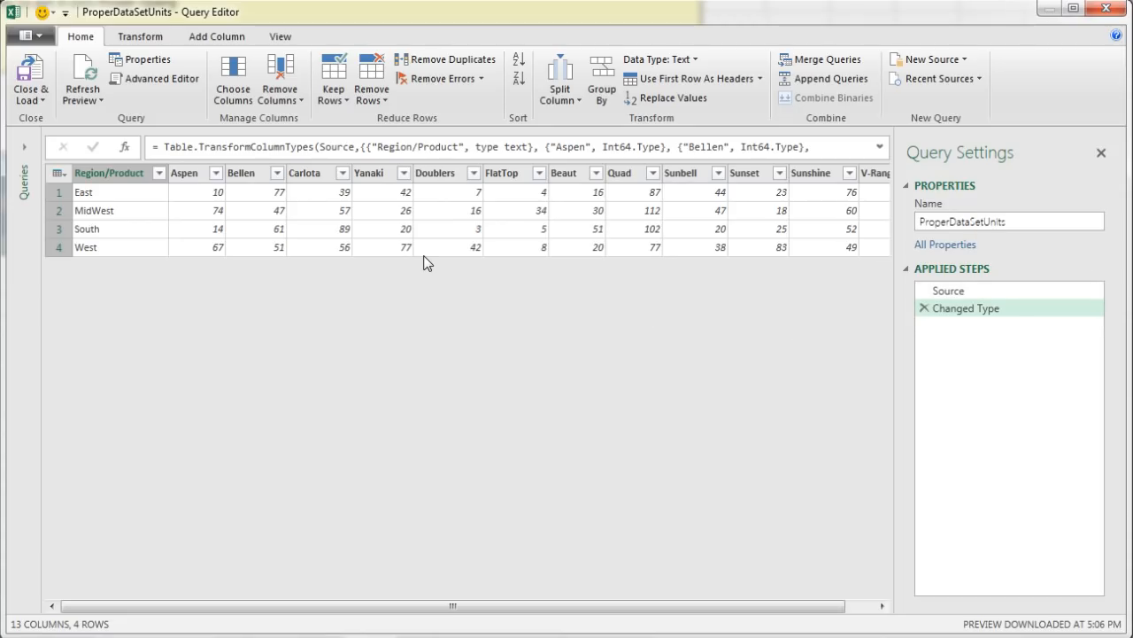
left_click(149, 39)
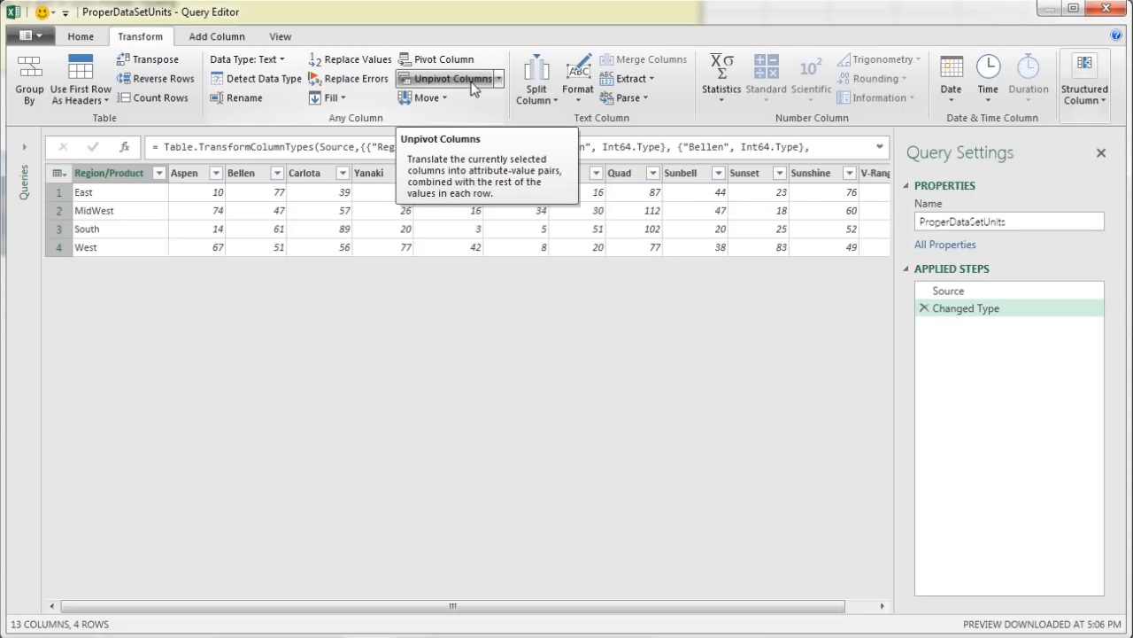
left_click(187, 173)
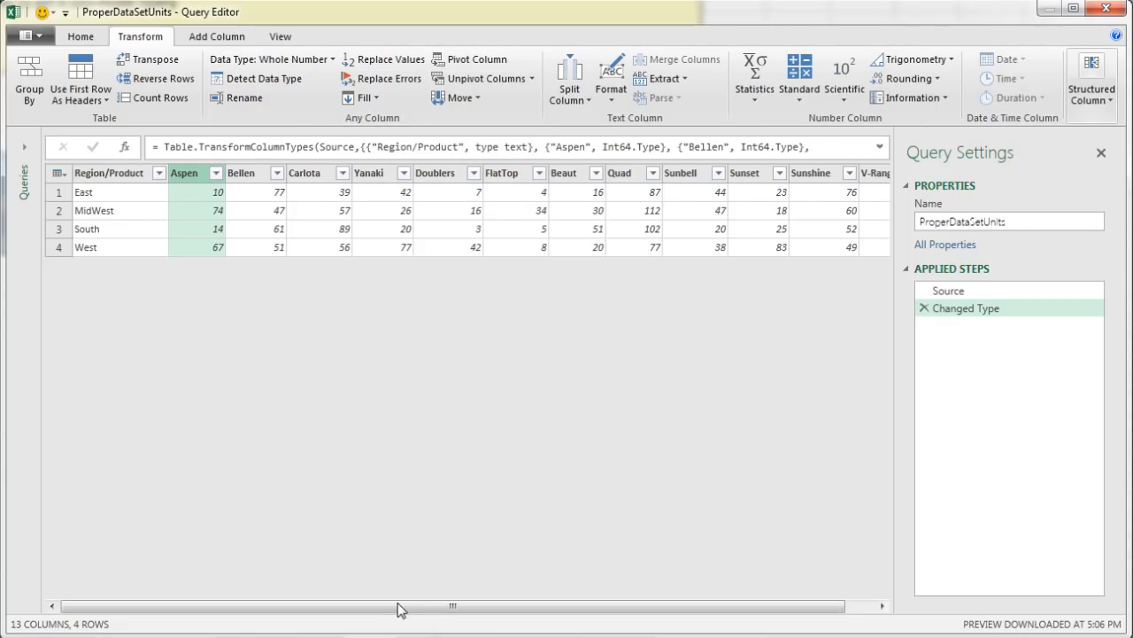
left_click_drag(399, 611, 523, 617)
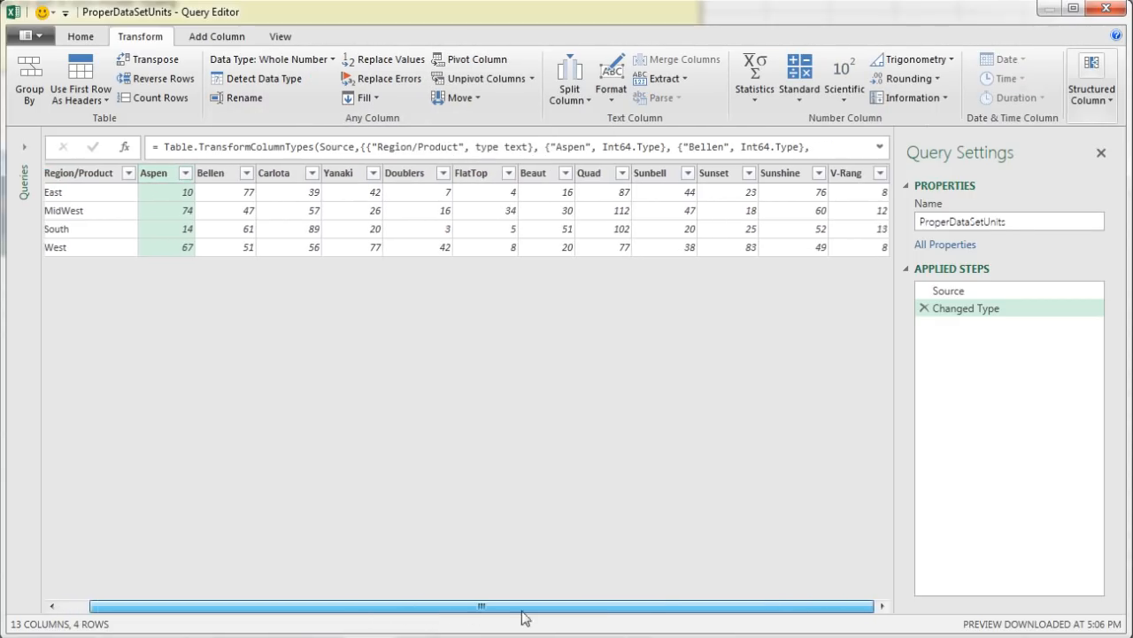
left_click(845, 172, "shift")
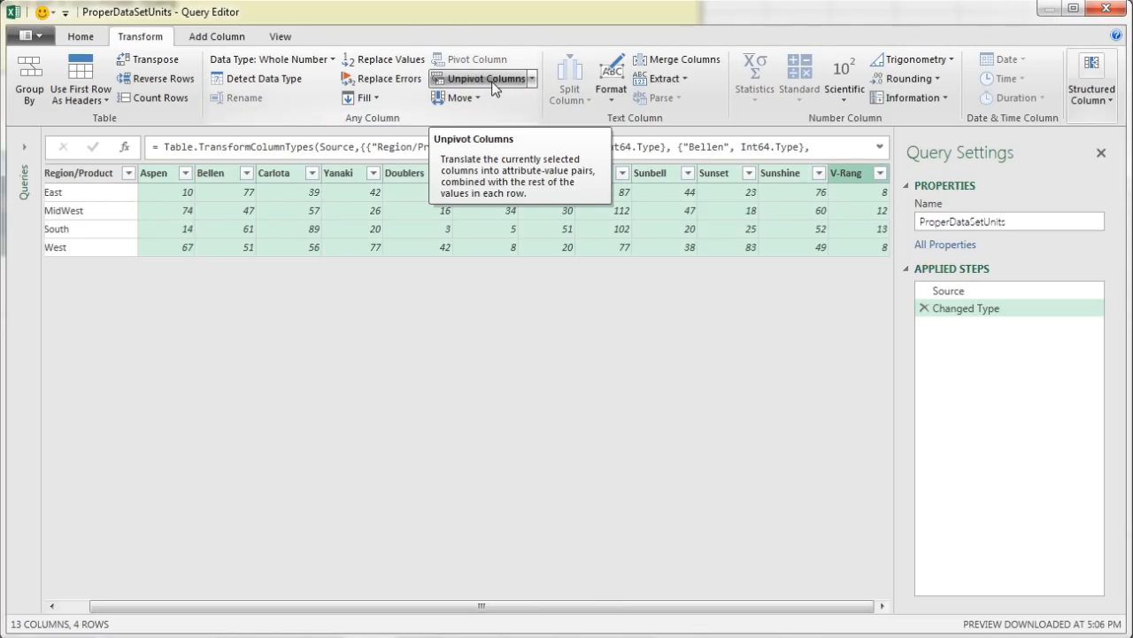
left_click(532, 79)
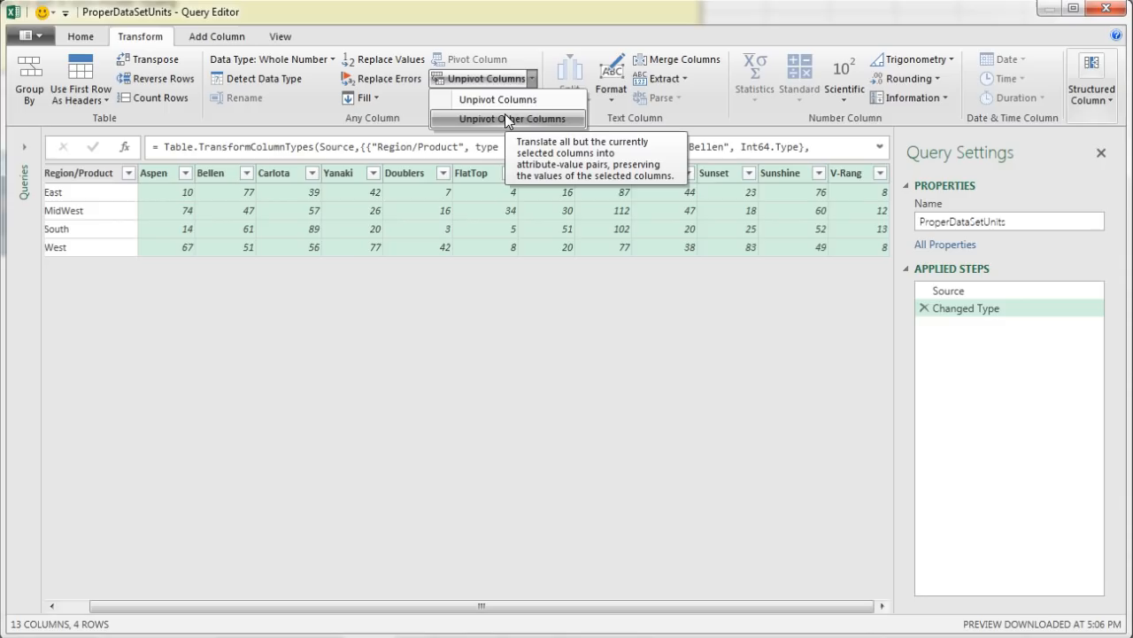
key("Escape")
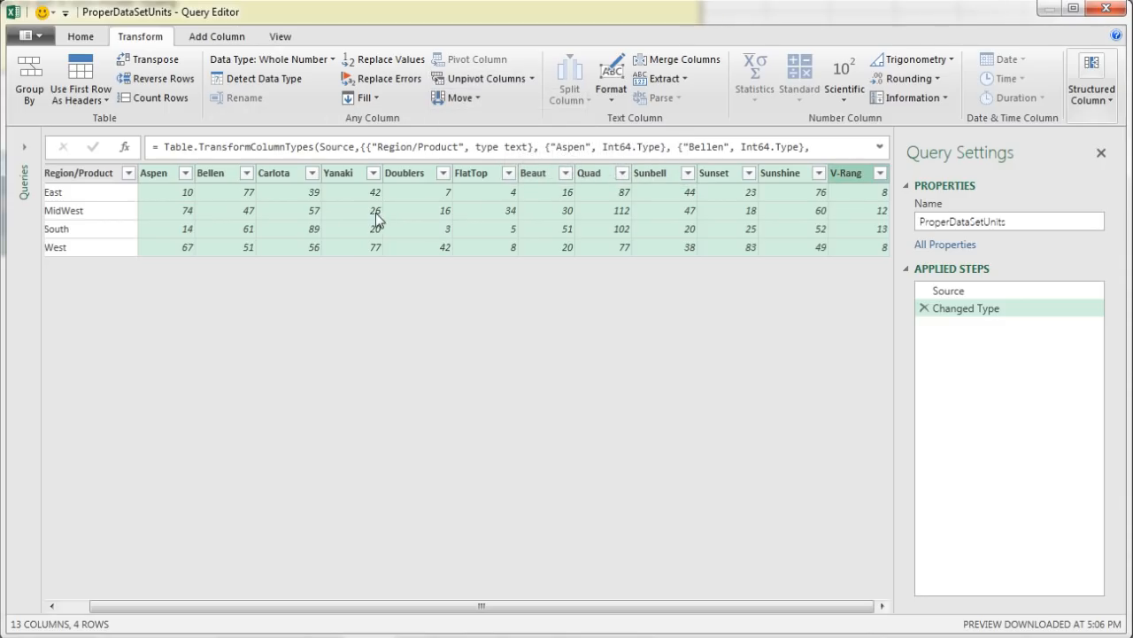
Step: Unpivot all columns other than Region/Product in the ProperDataSetUnits query
left_click(98, 176)
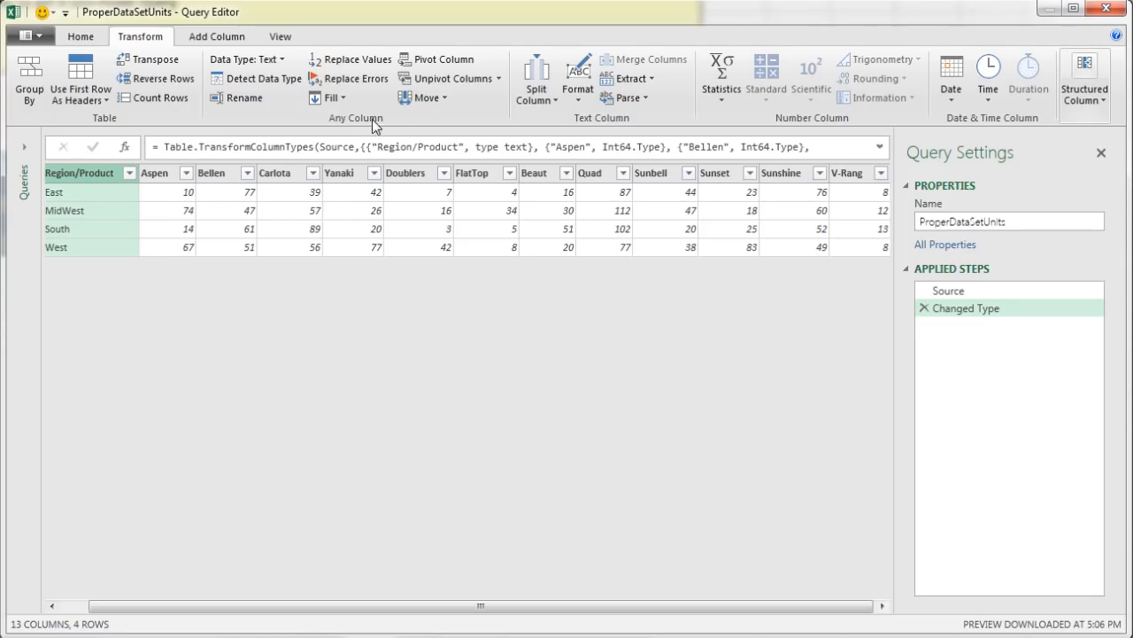
left_click(498, 79)
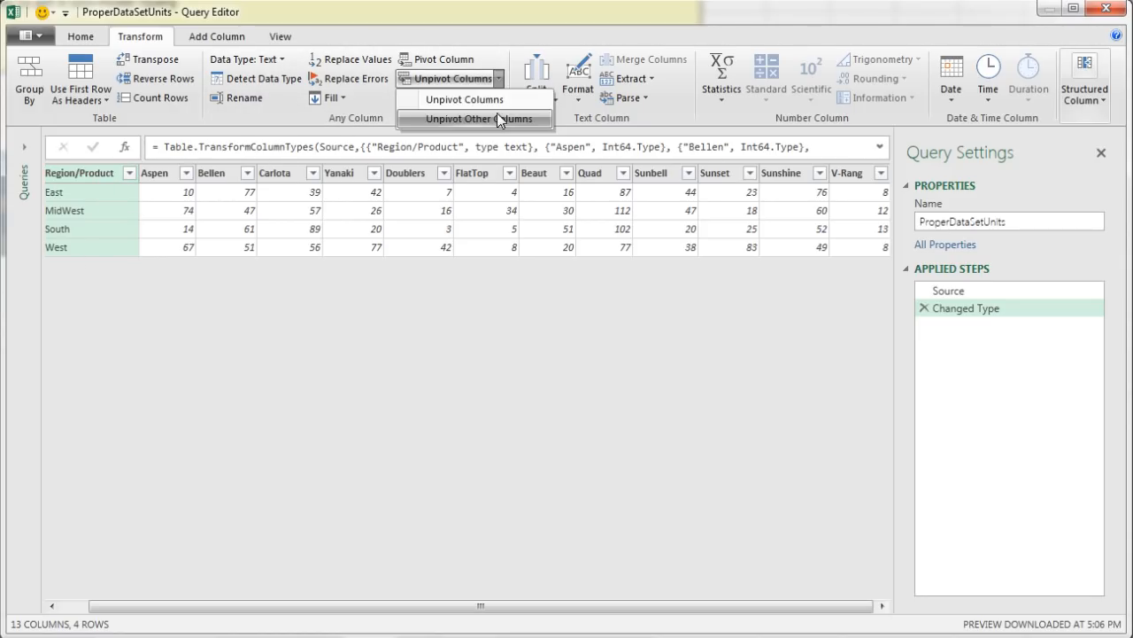
left_click(497, 116)
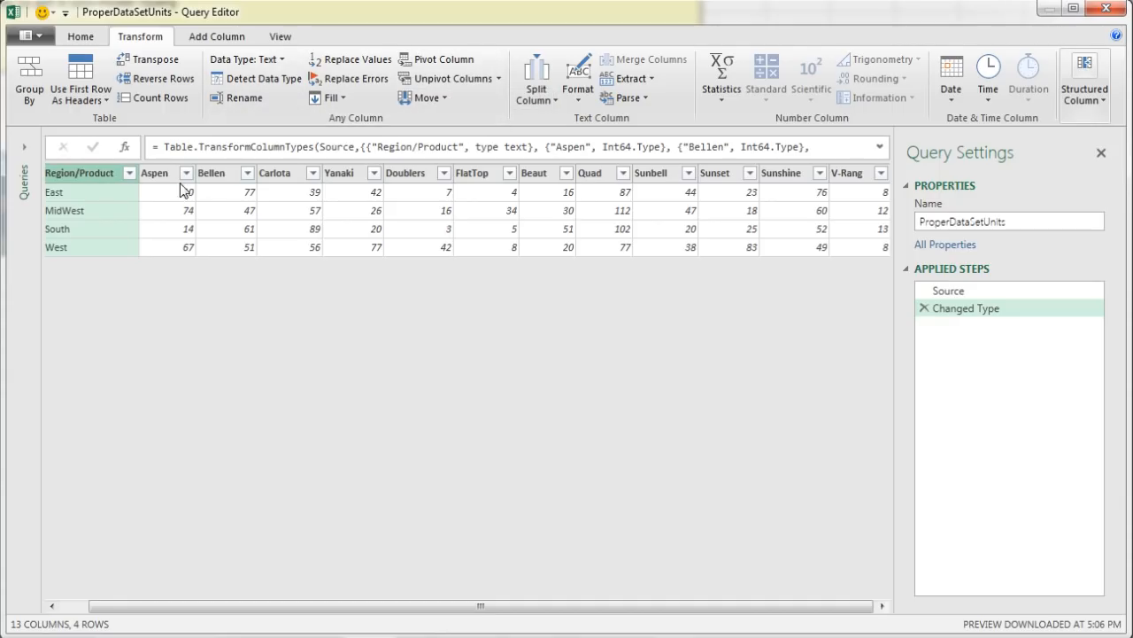
right_click(81, 179)
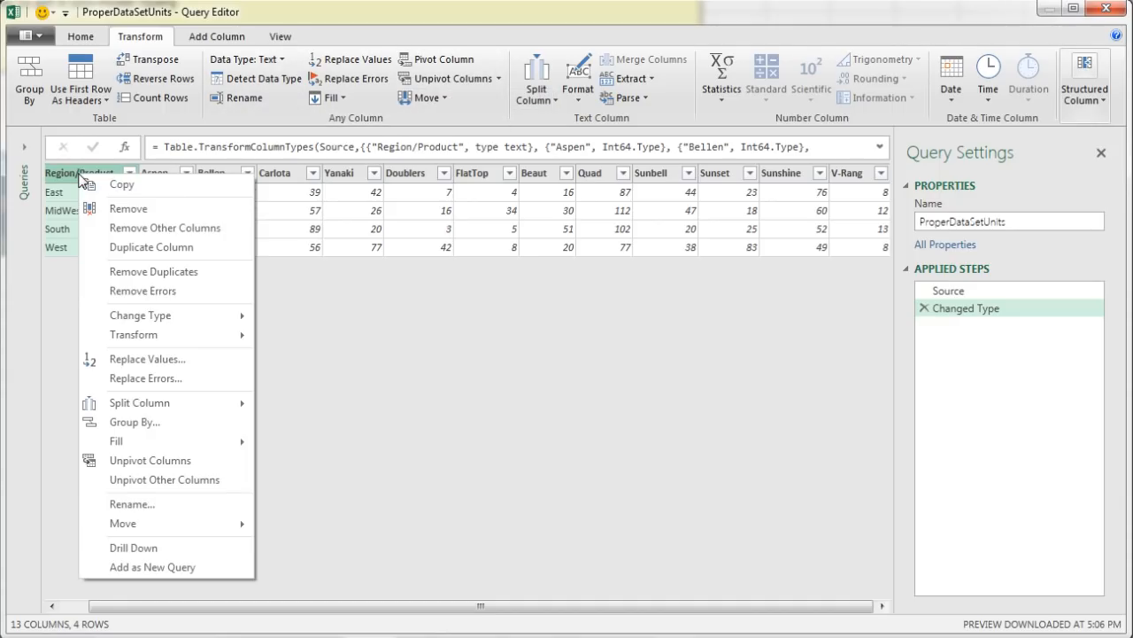
left_click(150, 480)
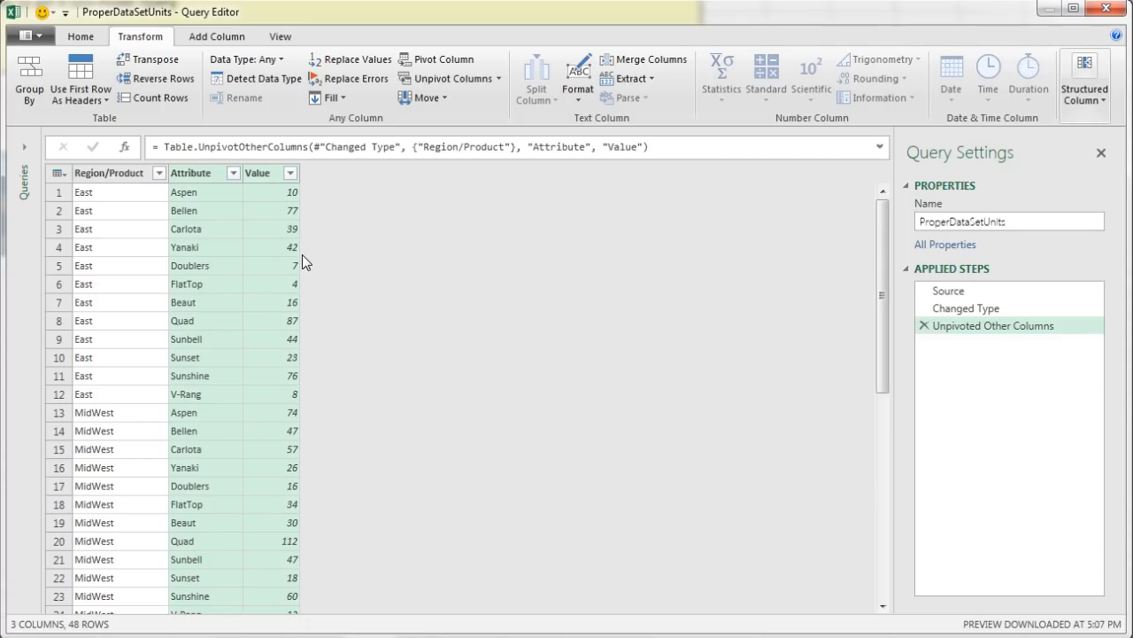
Step: Rename the Region/Product column to Region in the unpivoted query
left_click(115, 174)
double_click(115, 175)
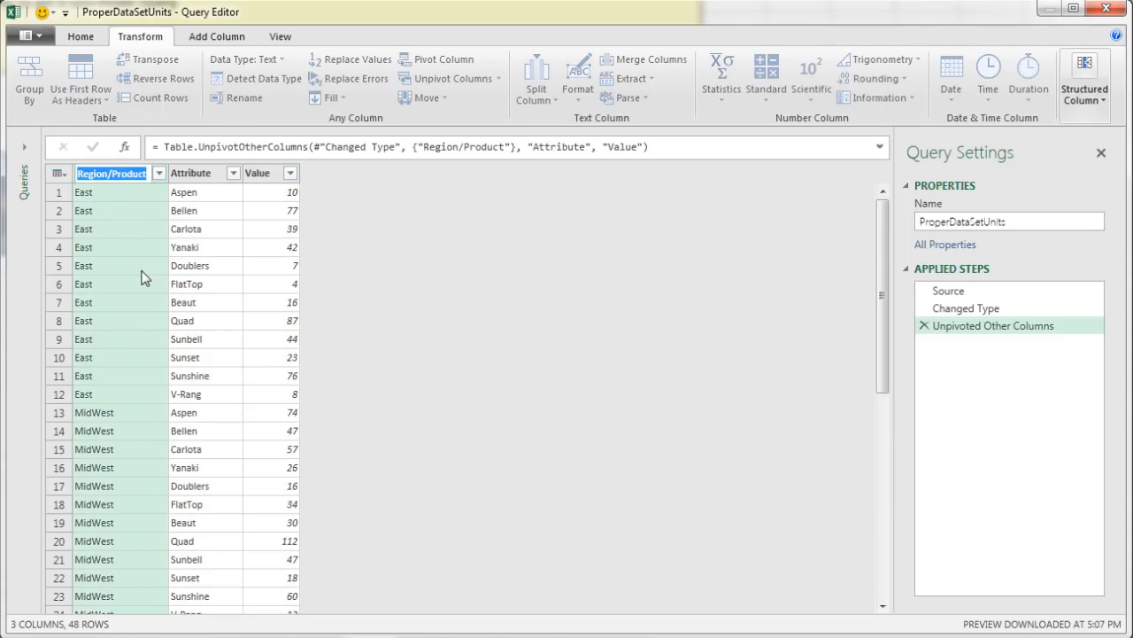
type("Region")
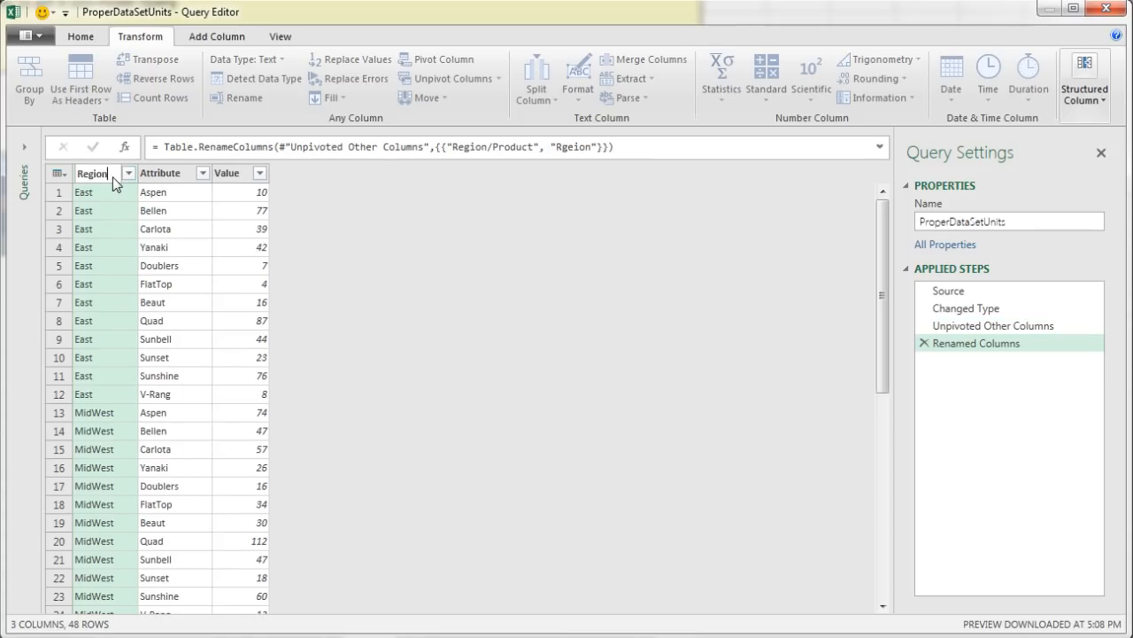
key("Return")
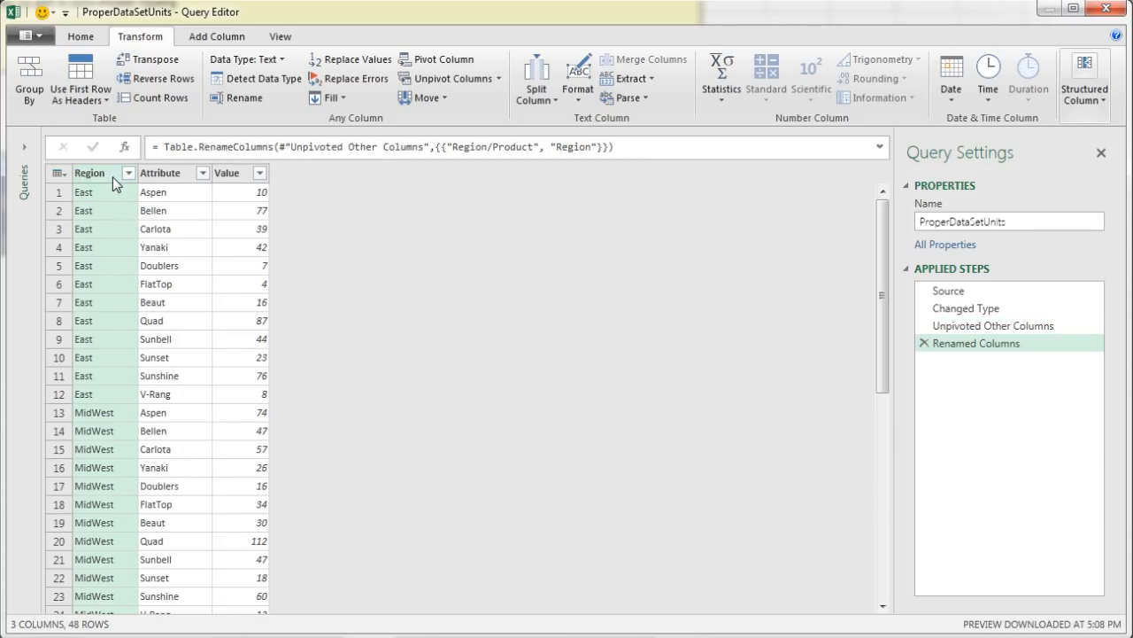
Step: Rename the Attribute column to Product and the Value column to Units
left_click(159, 176)
double_click(158, 176)
type("Product")
key("Return")
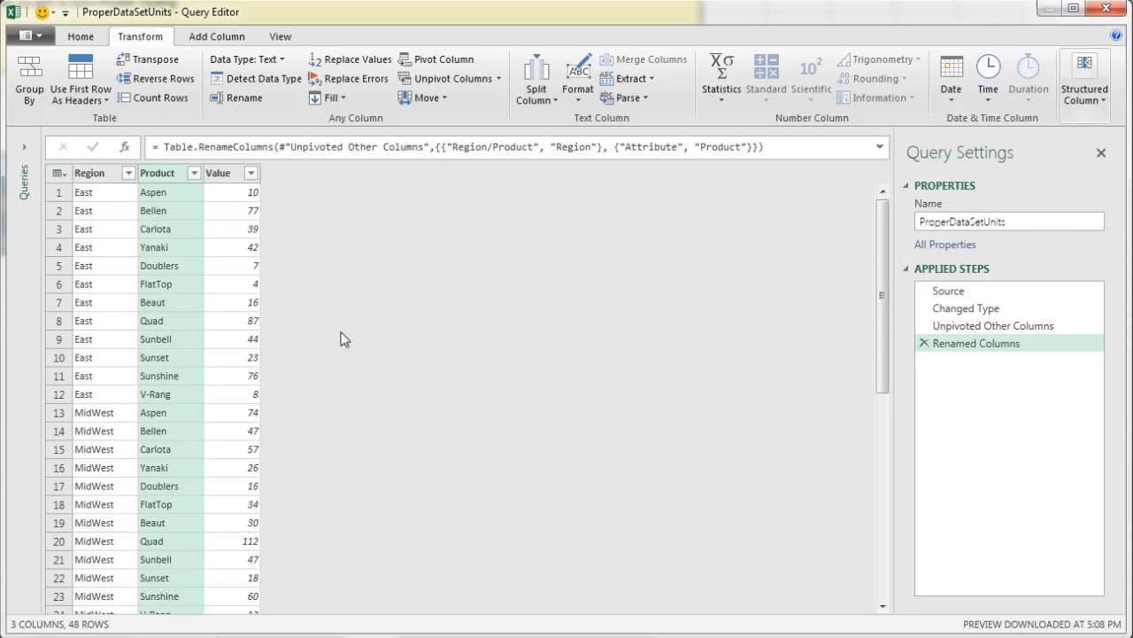
double_click(220, 176)
type("Units")
key("Return")
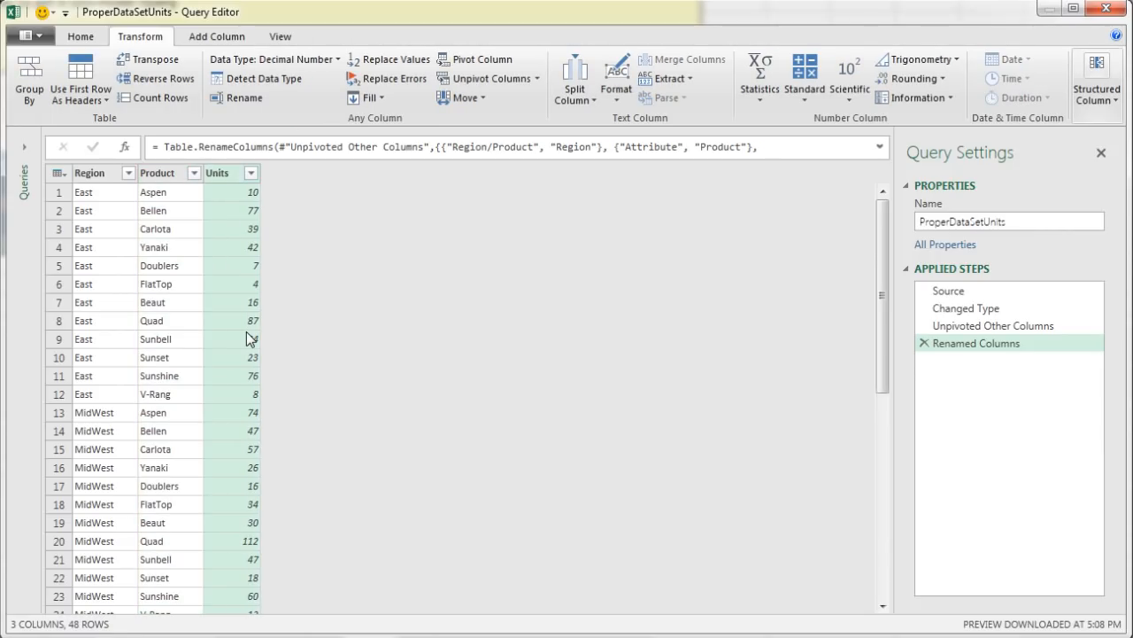
Step: Check the data types of the Region and Product columns, and set the Units column's type to Whole Number
left_click(98, 183)
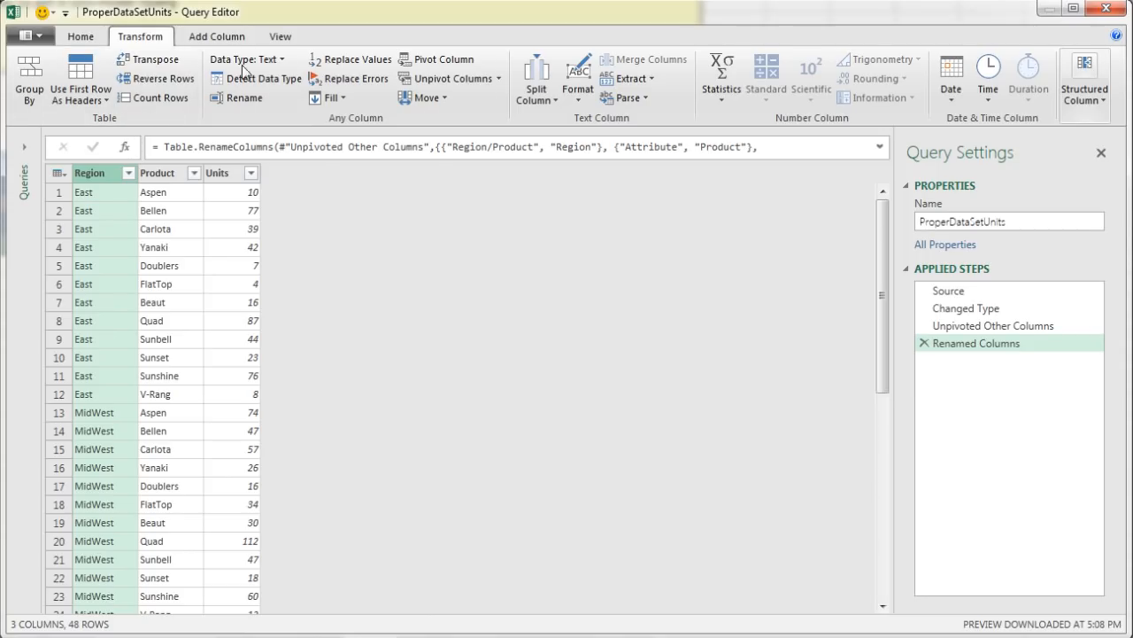
left_click(159, 175)
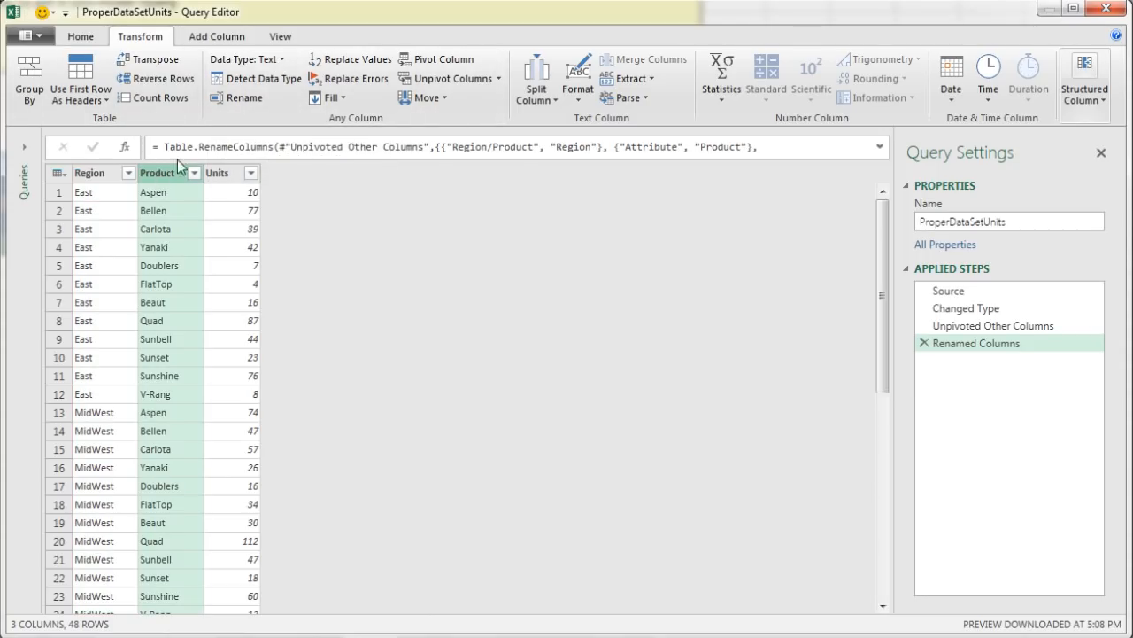
left_click(221, 175)
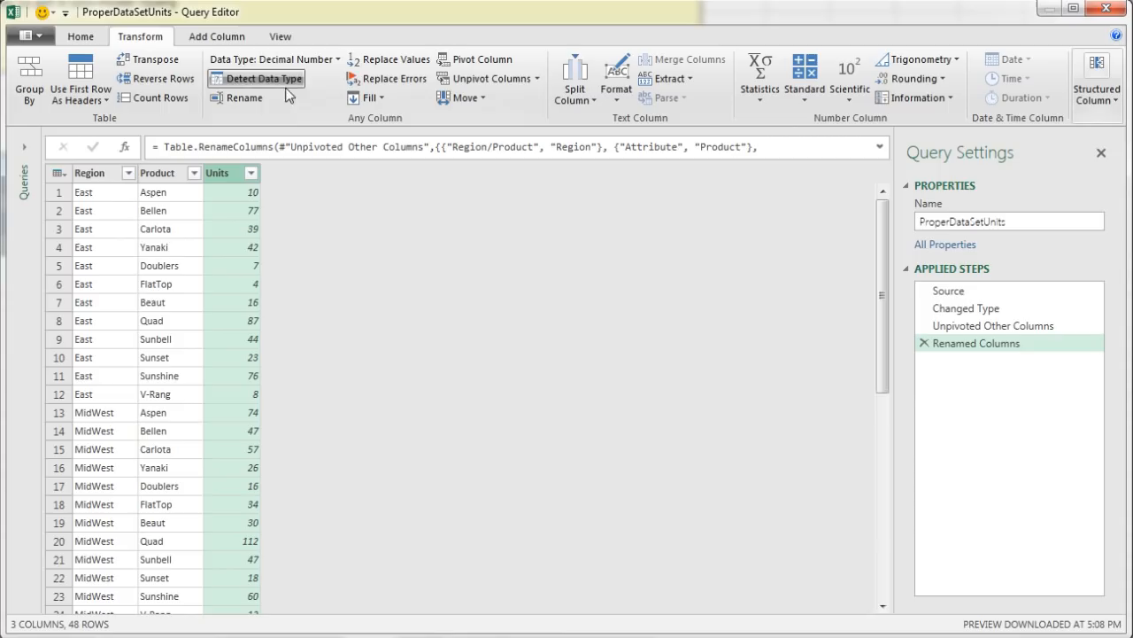
left_click(336, 60)
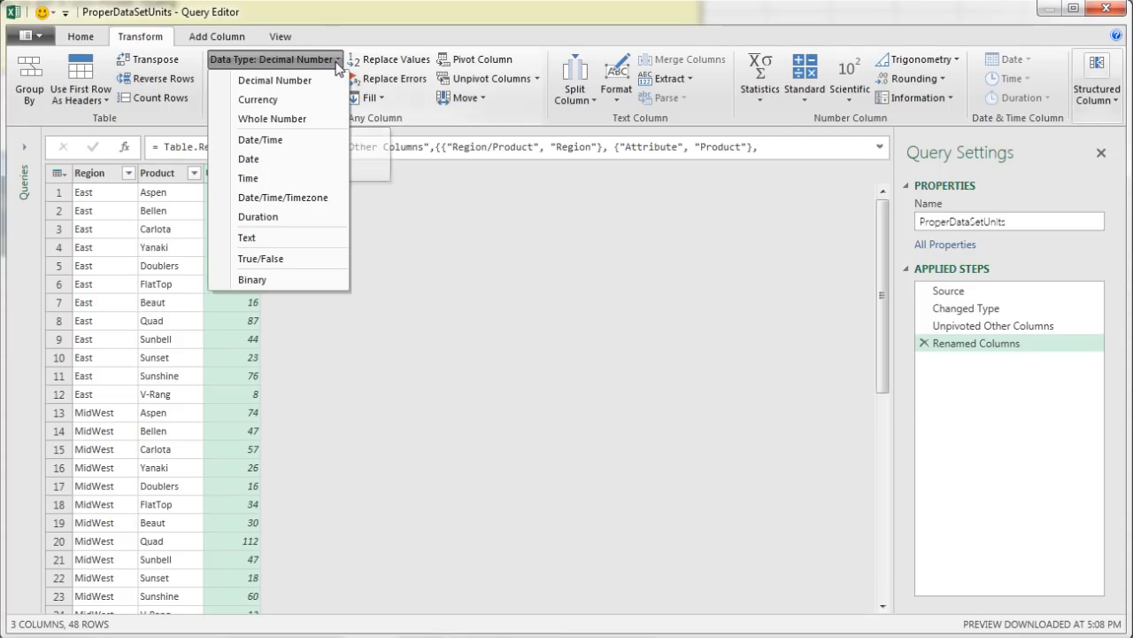
left_click(306, 118)
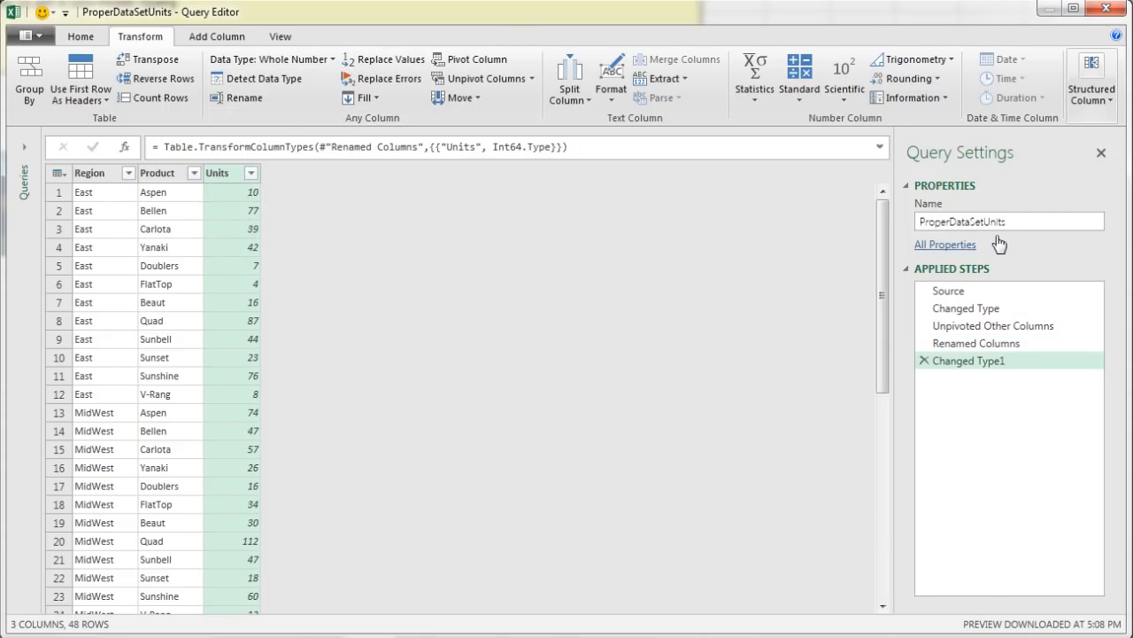
Step: Close the Query Editor and load the ProperDataSetUnits query into the workbook as a table on a new sheet
left_click(87, 39)
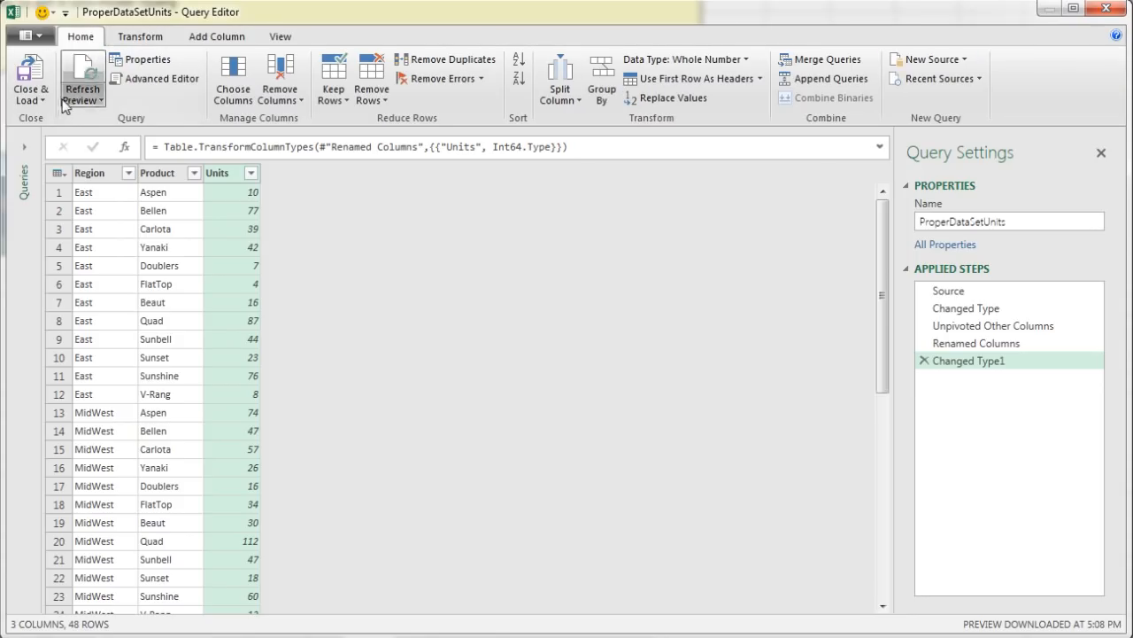
left_click(31, 96)
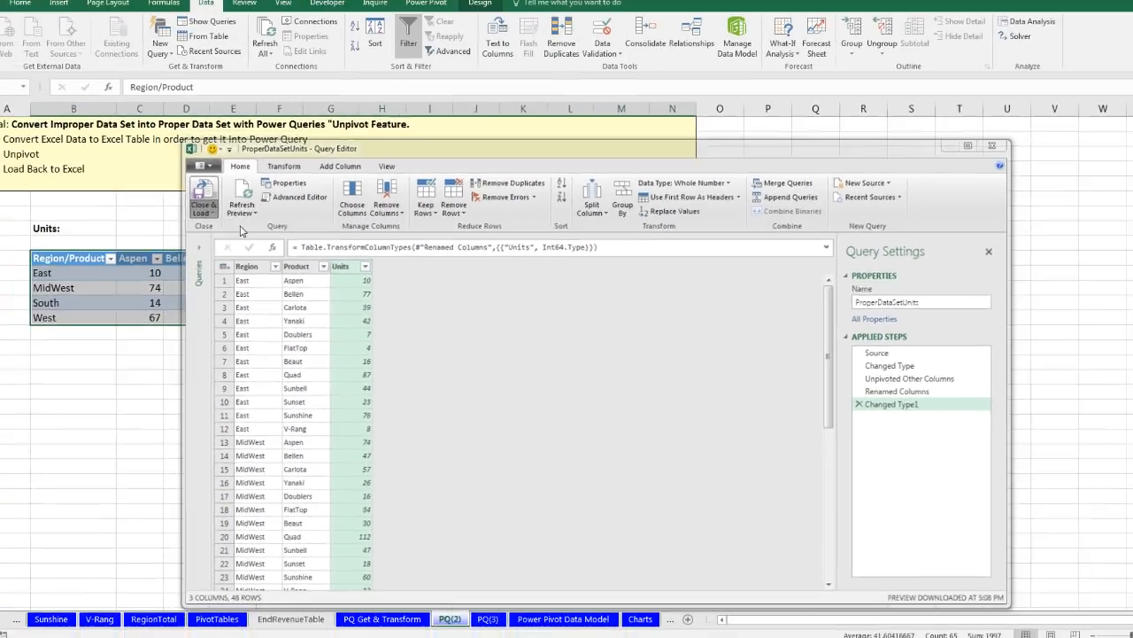
left_click(85, 118)
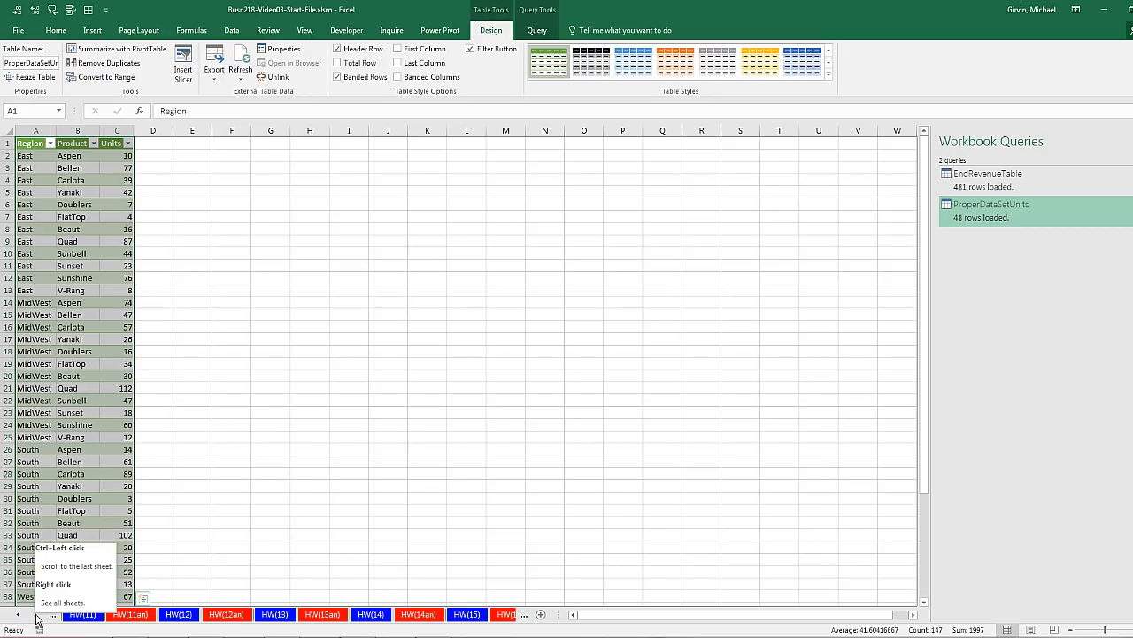
Step: Rename the newly loaded sheet at the end of the workbook as UnitsTable
key("ctrl")
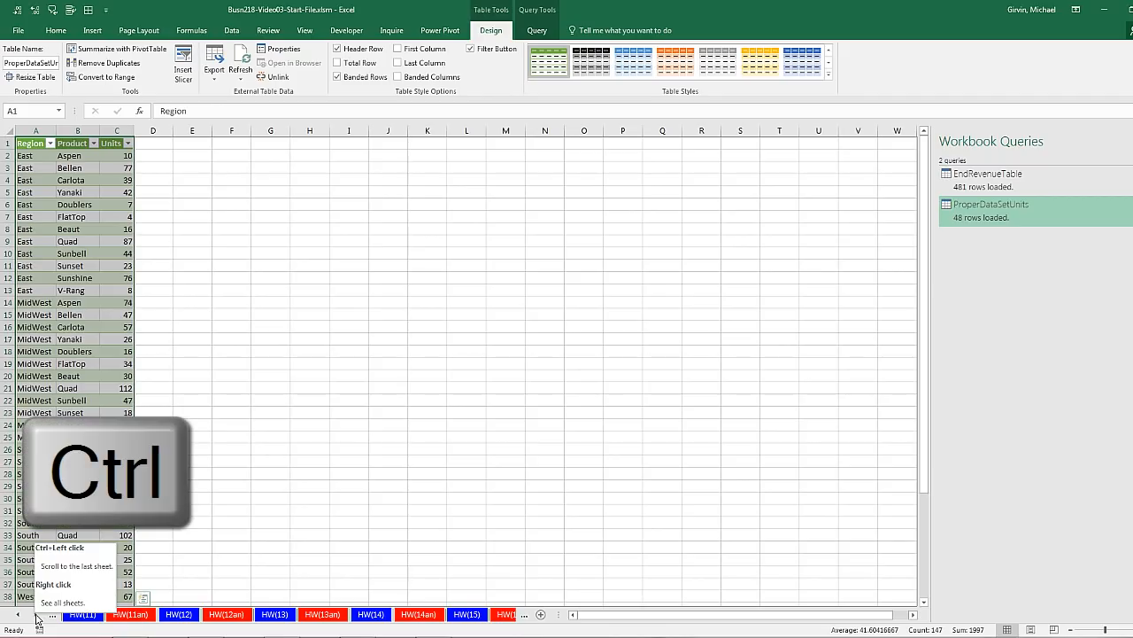
left_click(38, 617, "ctrl")
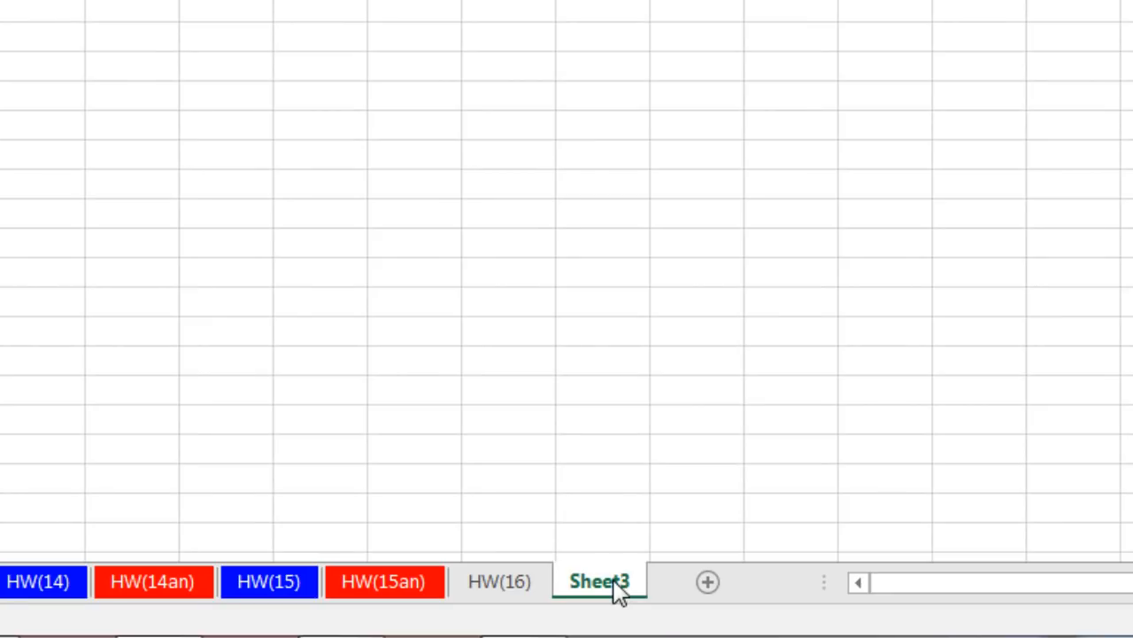
double_click(502, 608)
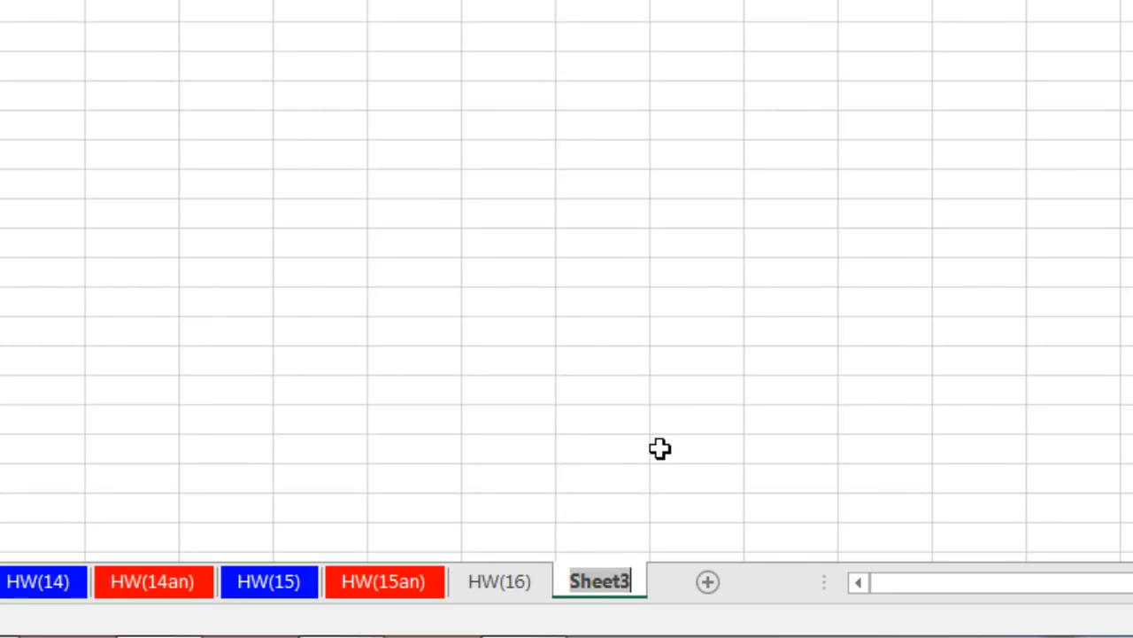
type("UnitsTable")
key("Return")
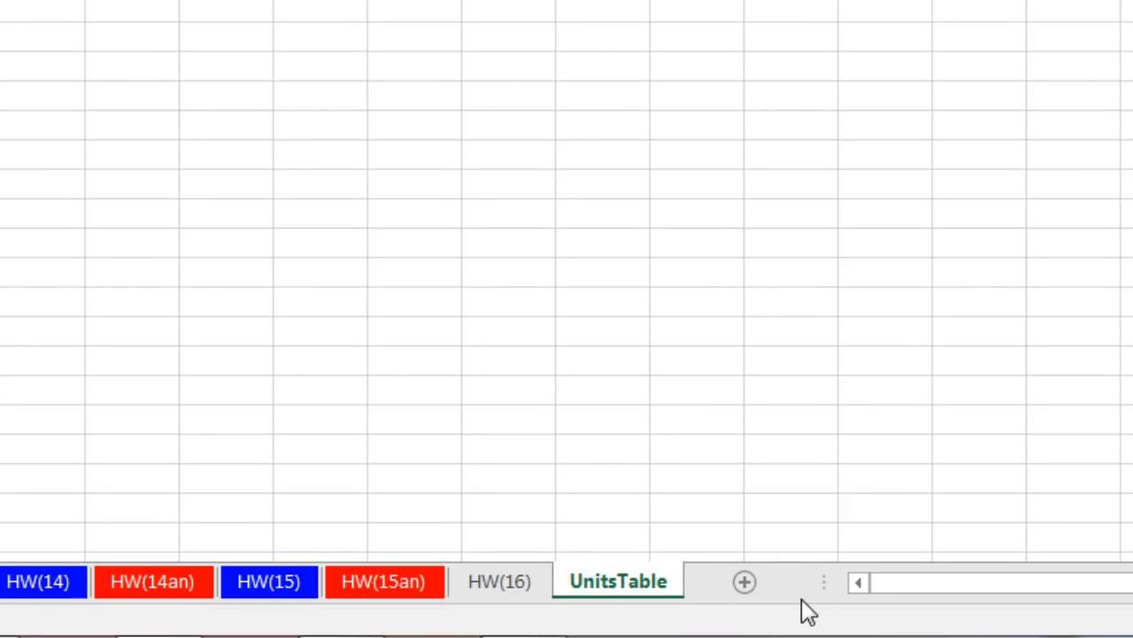
Step: Move the UnitsTable sheet in front of the PQ(3) sheet
right_click(639, 595)
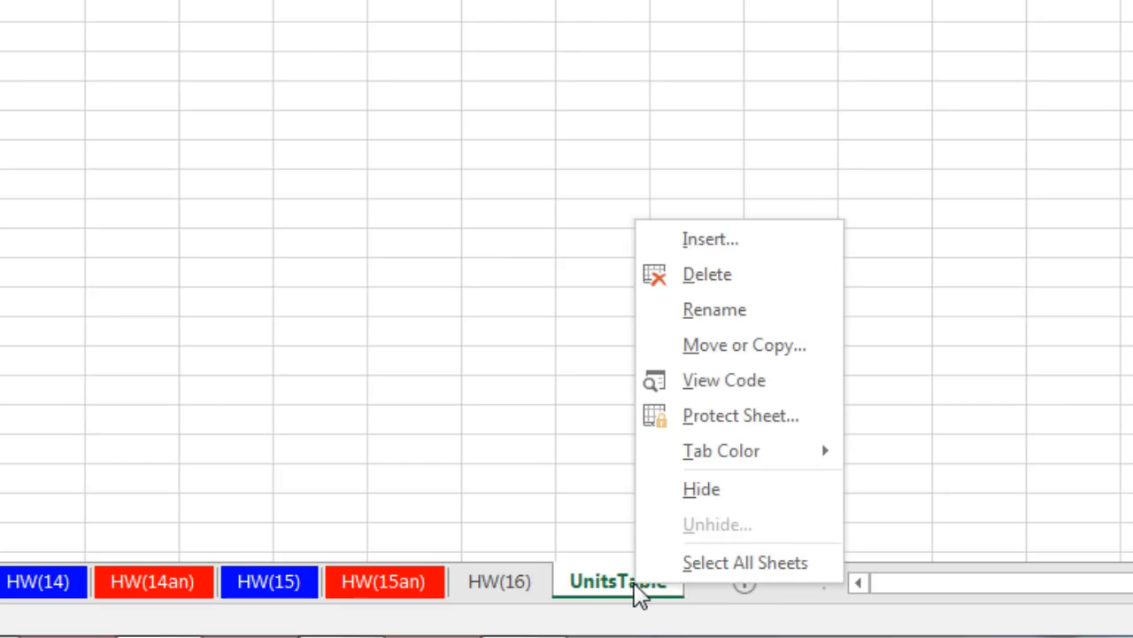
left_click(731, 355)
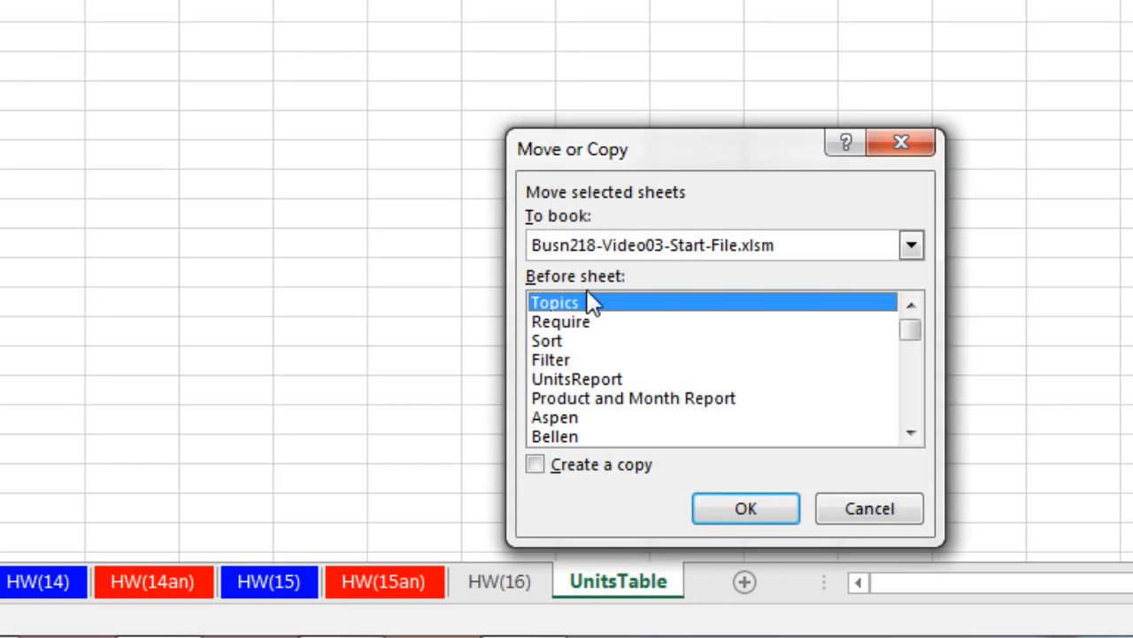
left_click(910, 432)
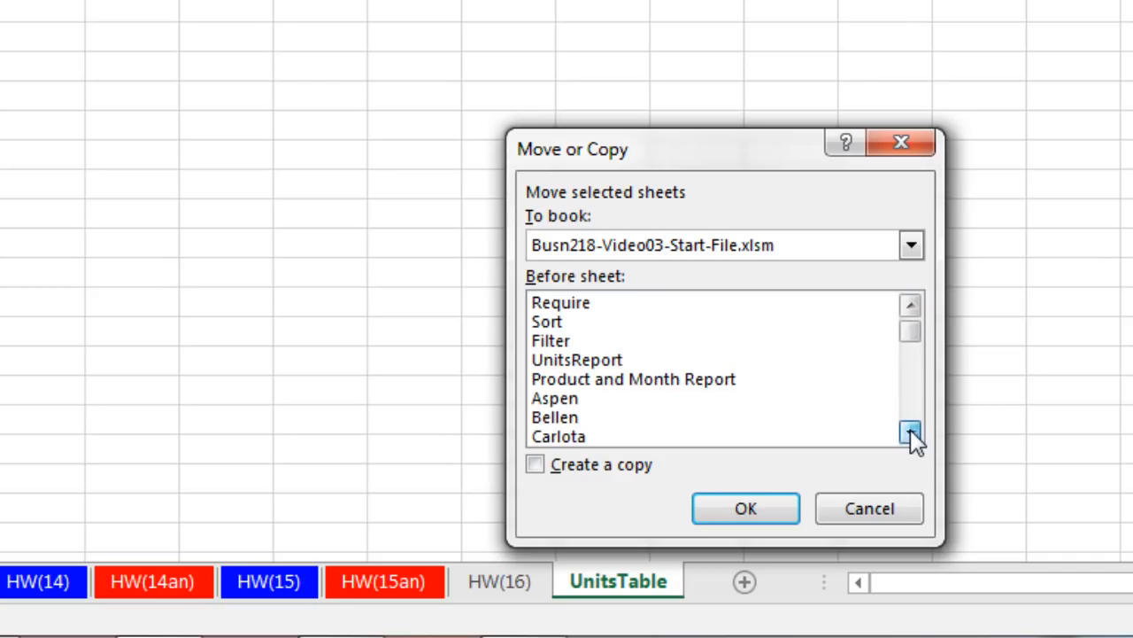
scroll(542, 387, "down", 4)
left_click(555, 381)
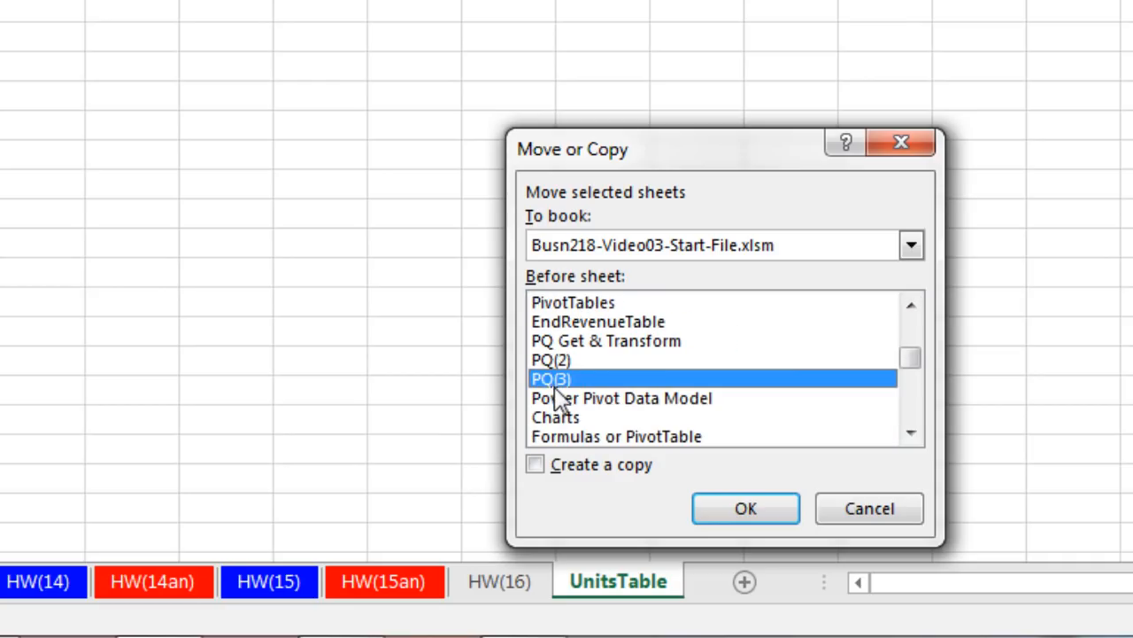
left_click(771, 519)
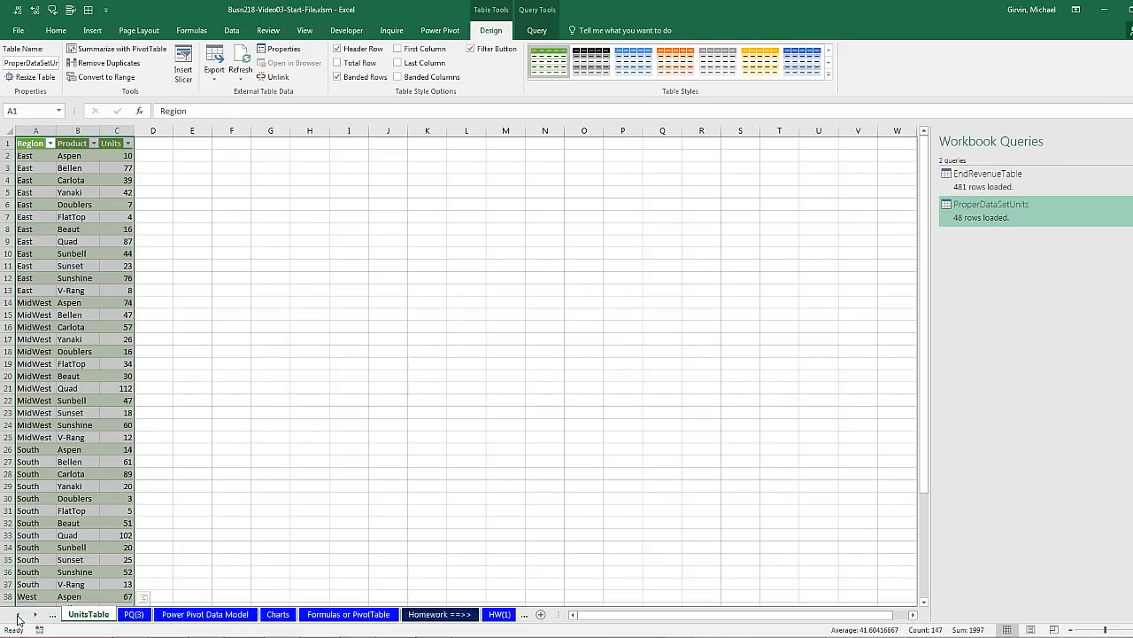
Step: Compare the cross-tab units table on PQ(2) with the unpivoted data set on UnitsTable
left_click(17, 615)
left_click(18, 614)
left_click(18, 614)
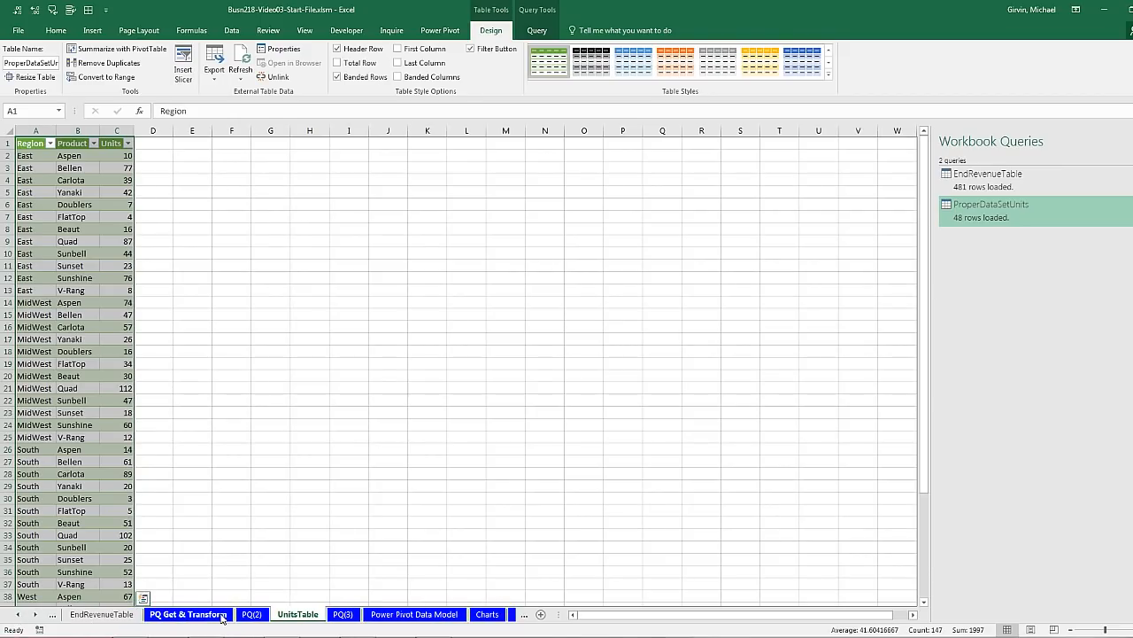
left_click(252, 614)
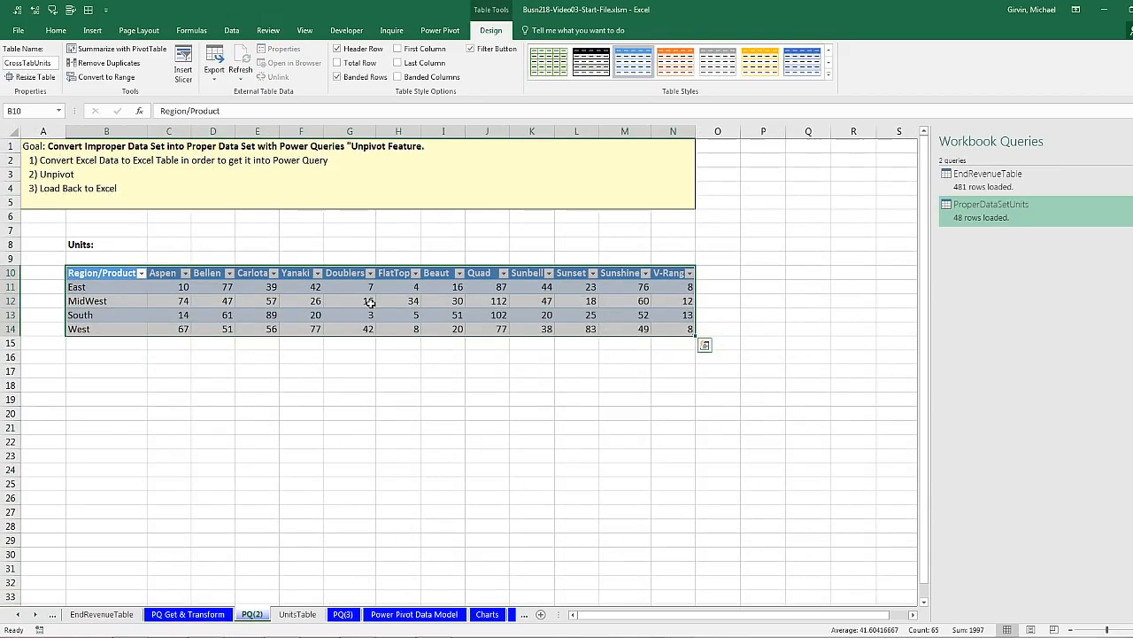
left_click(297, 613)
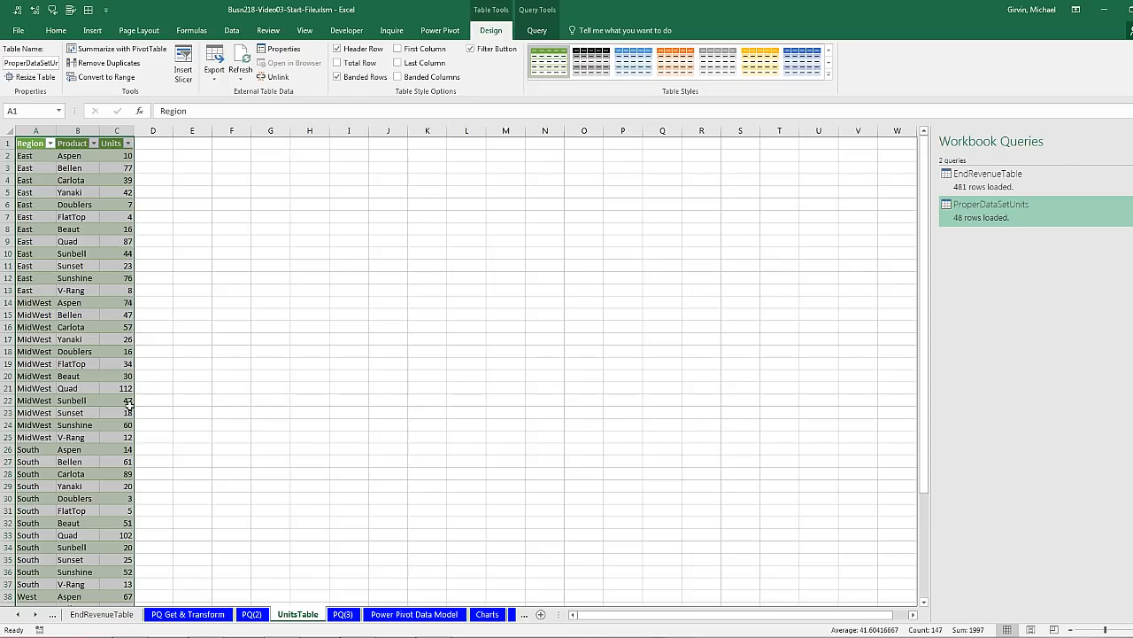
left_click(251, 614)
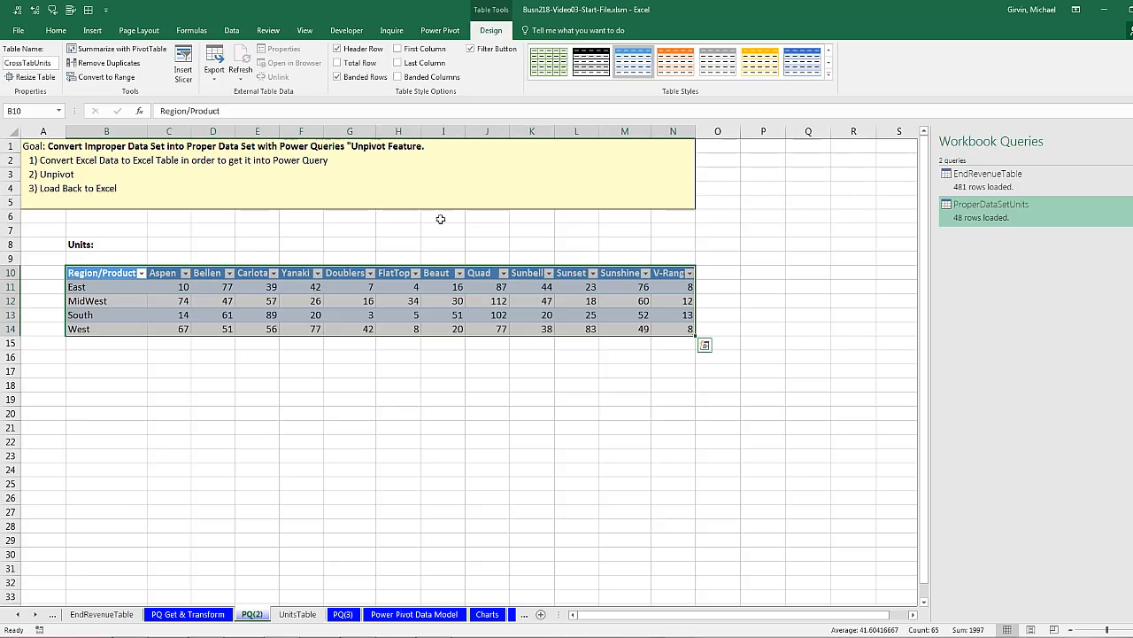
left_click(302, 616)
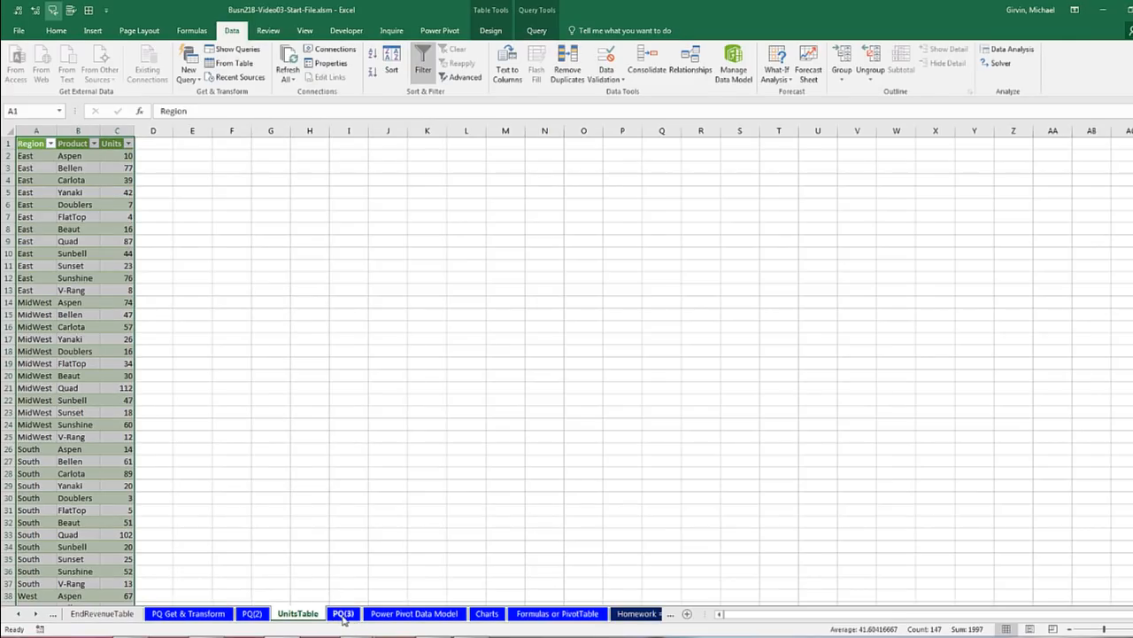
Step: Go to the PQ(3) sheet, read its goals and locate the commands for managing the Power Pivot Data Model
left_click(343, 613)
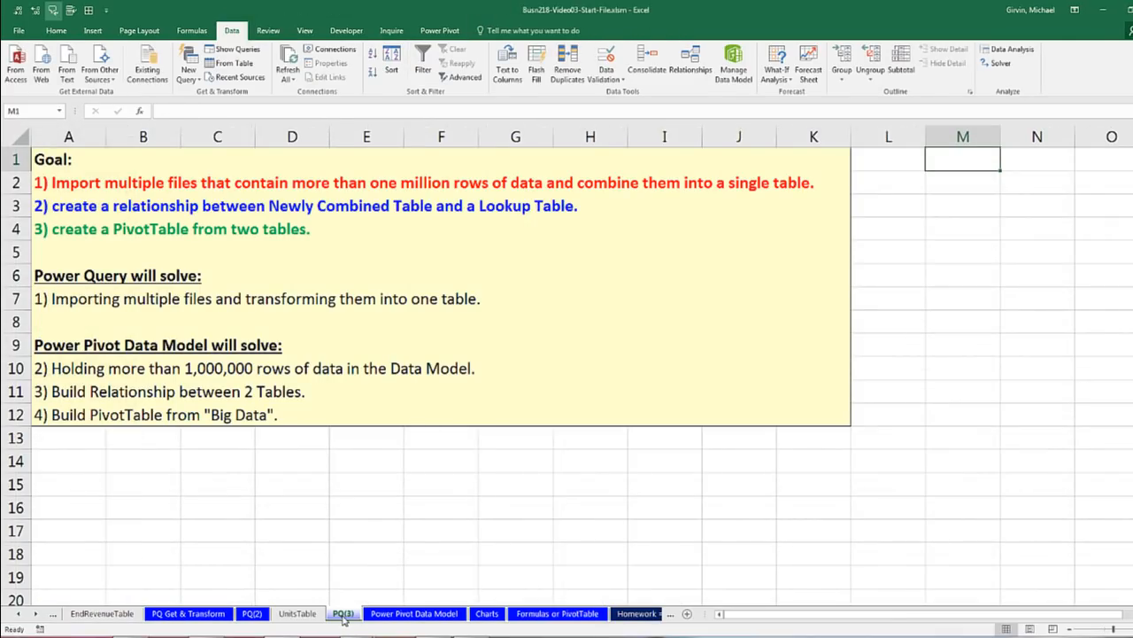
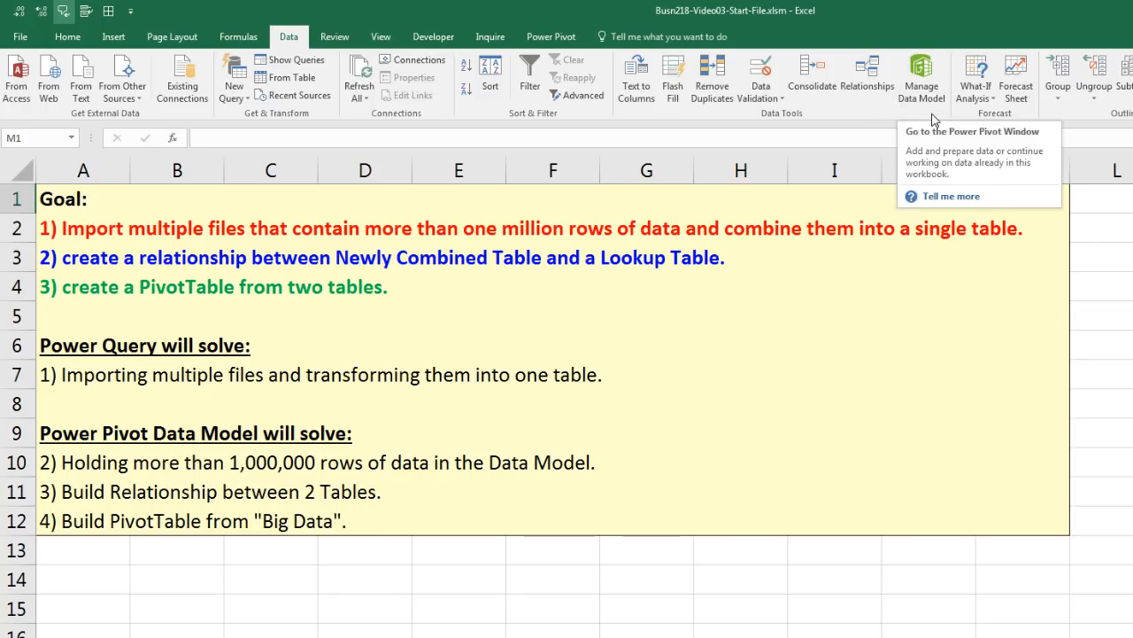
left_click(922, 89)
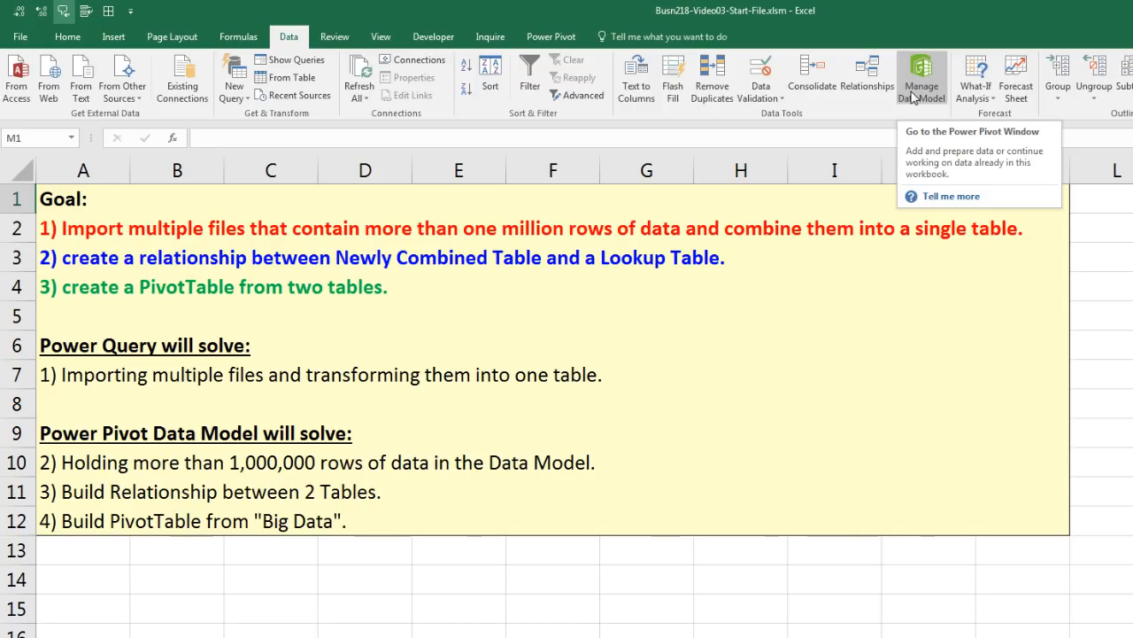
left_click(556, 41)
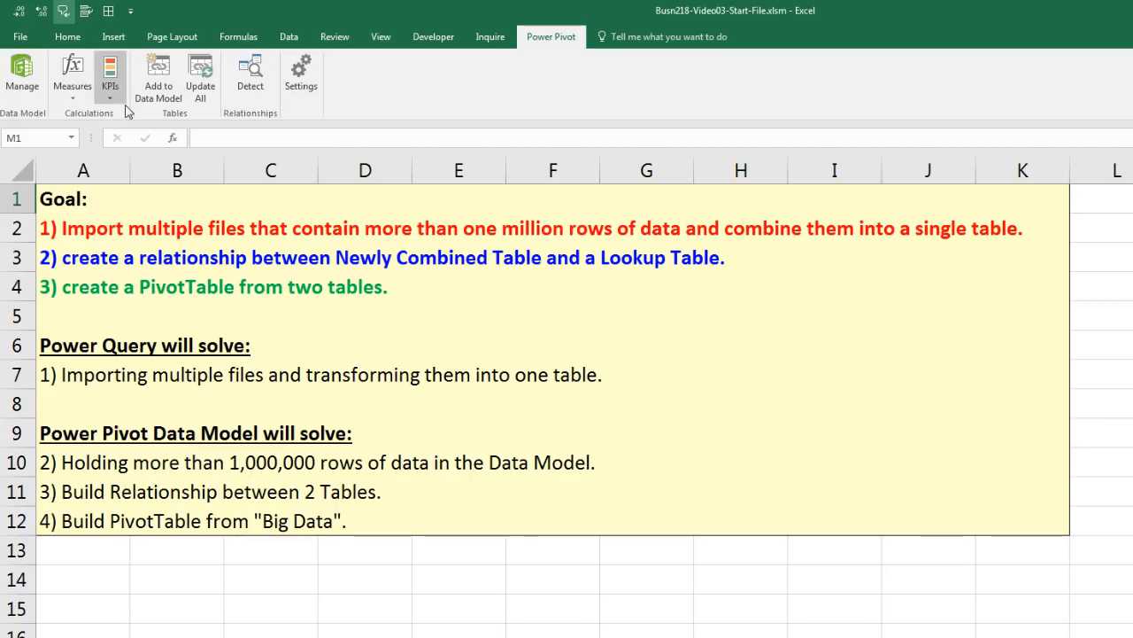
left_click(292, 38)
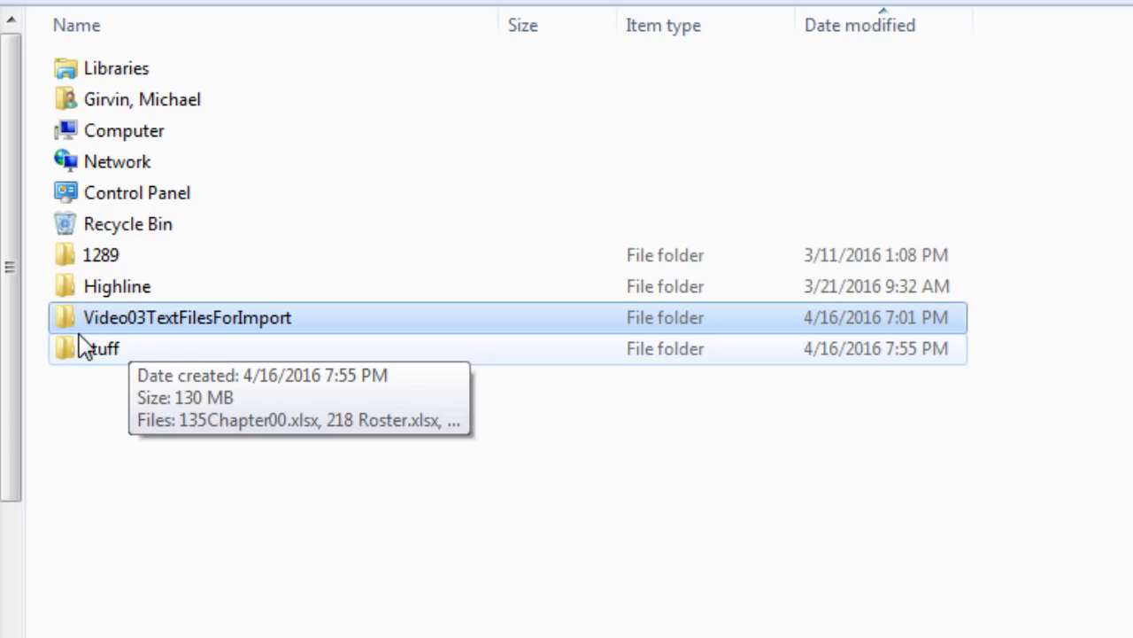
Step: In Windows Explorer, open the First folder inside Video03TextFilesForImport and examine the 2015Data.txt and 2016Data.txt files
double_click(270, 324)
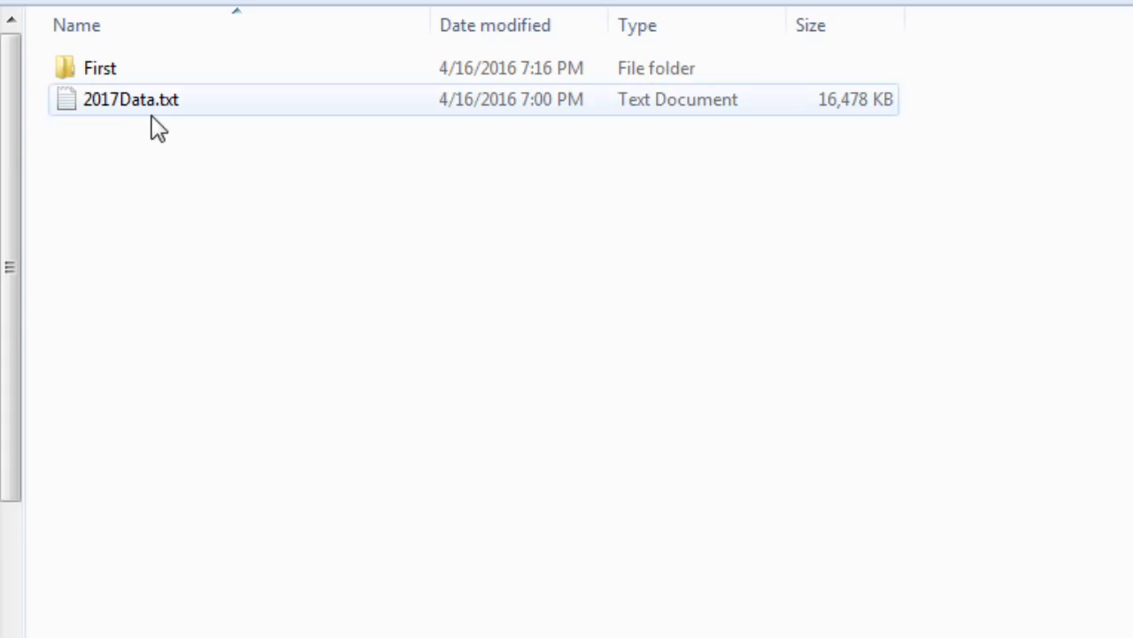
double_click(103, 84)
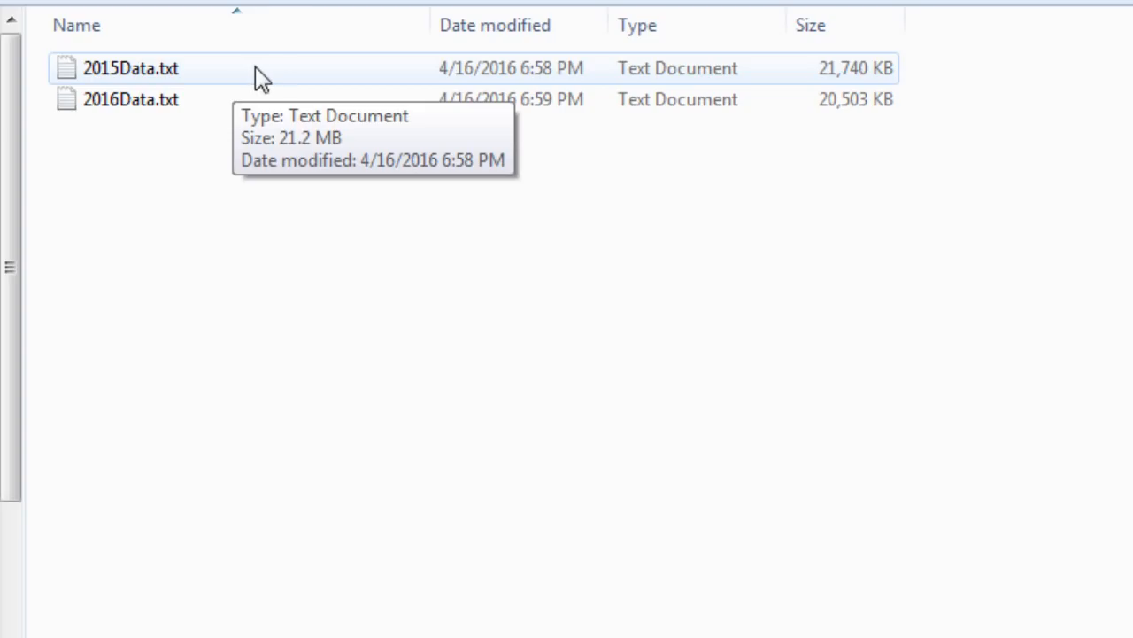
double_click(167, 71)
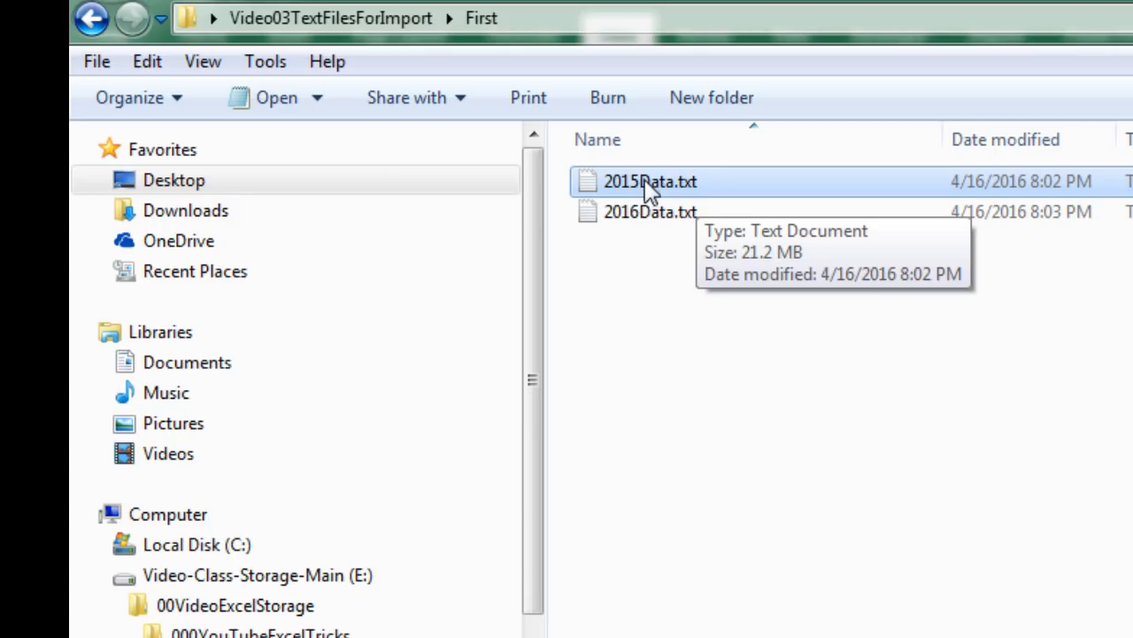
mouse_move(650, 213)
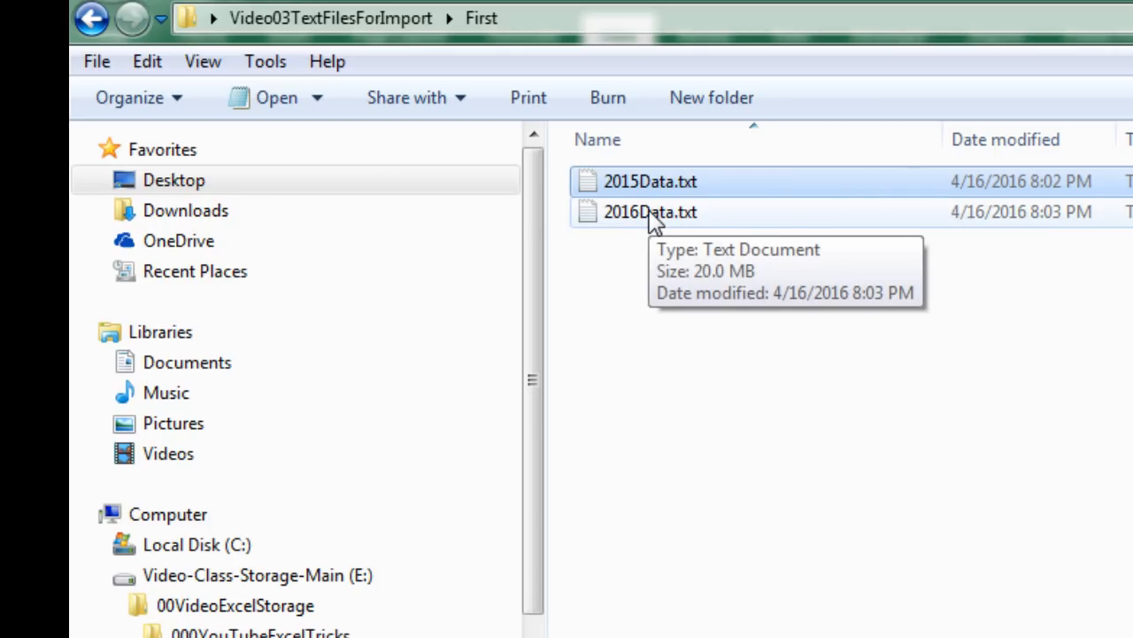
Step: Return to Video03TextFilesForImport to check 2017Data.txt and the First folder, and reopen First
left_click(396, 27)
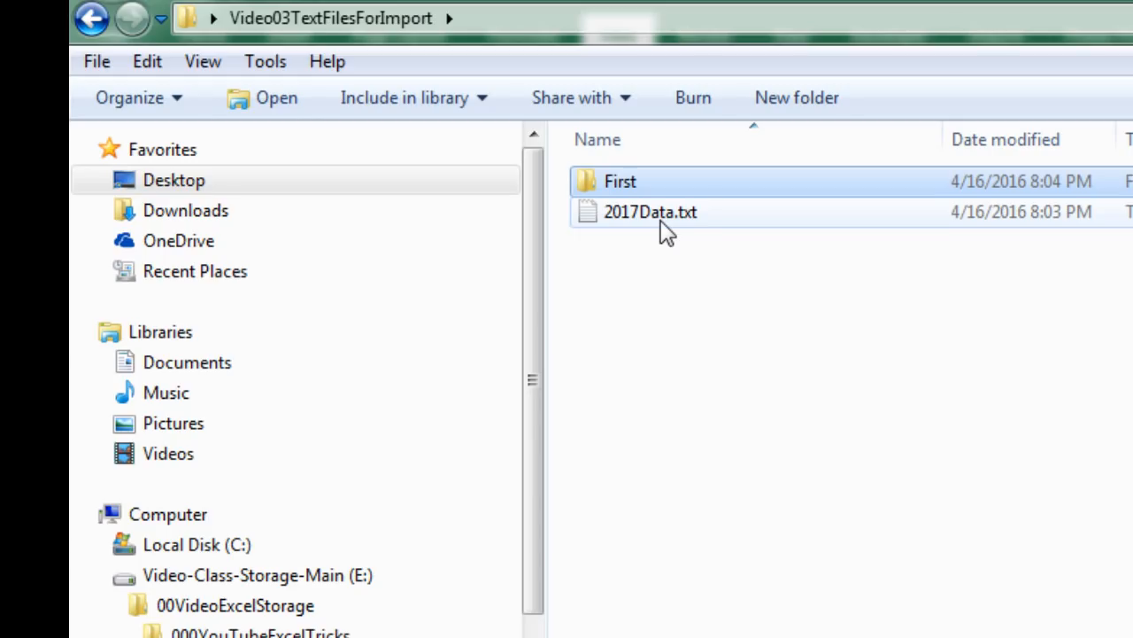
mouse_move(634, 195)
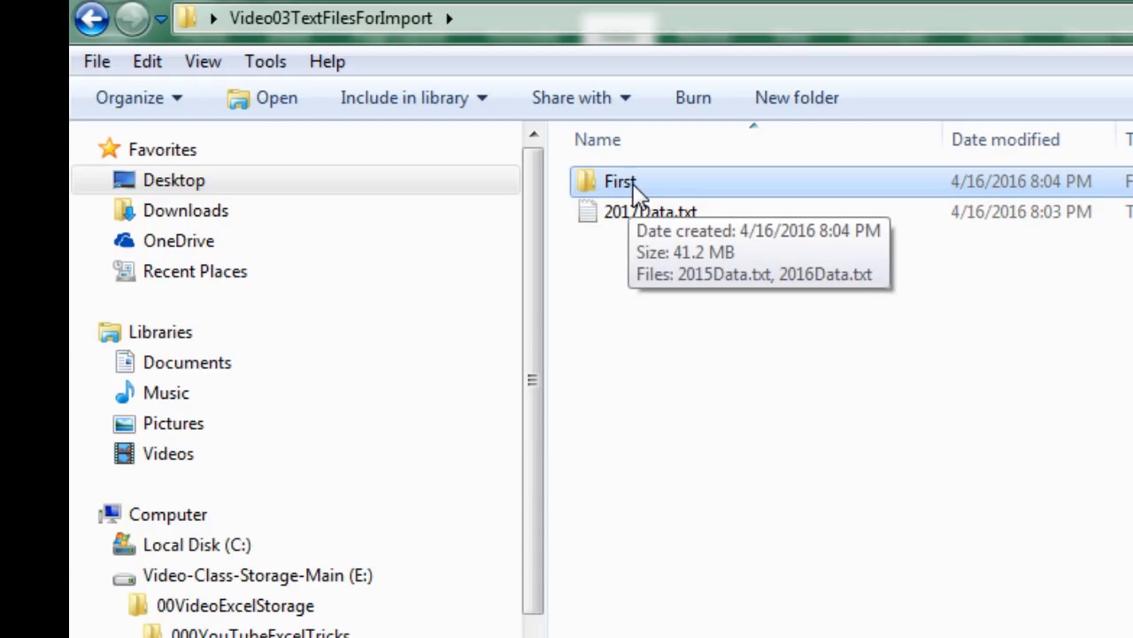
left_click(634, 188)
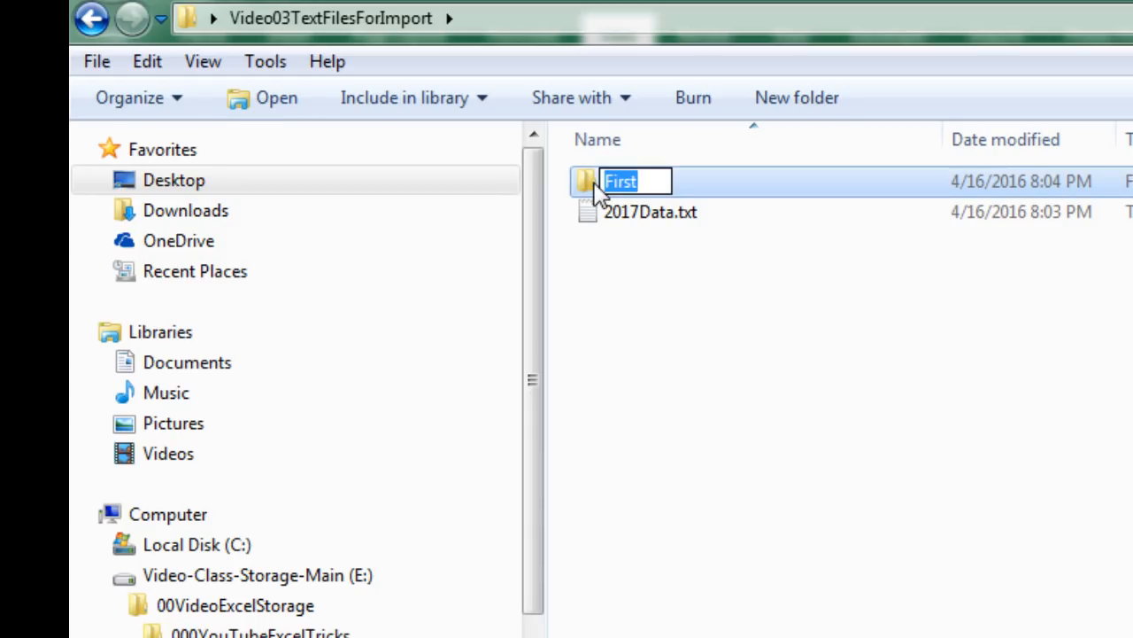
double_click(595, 189)
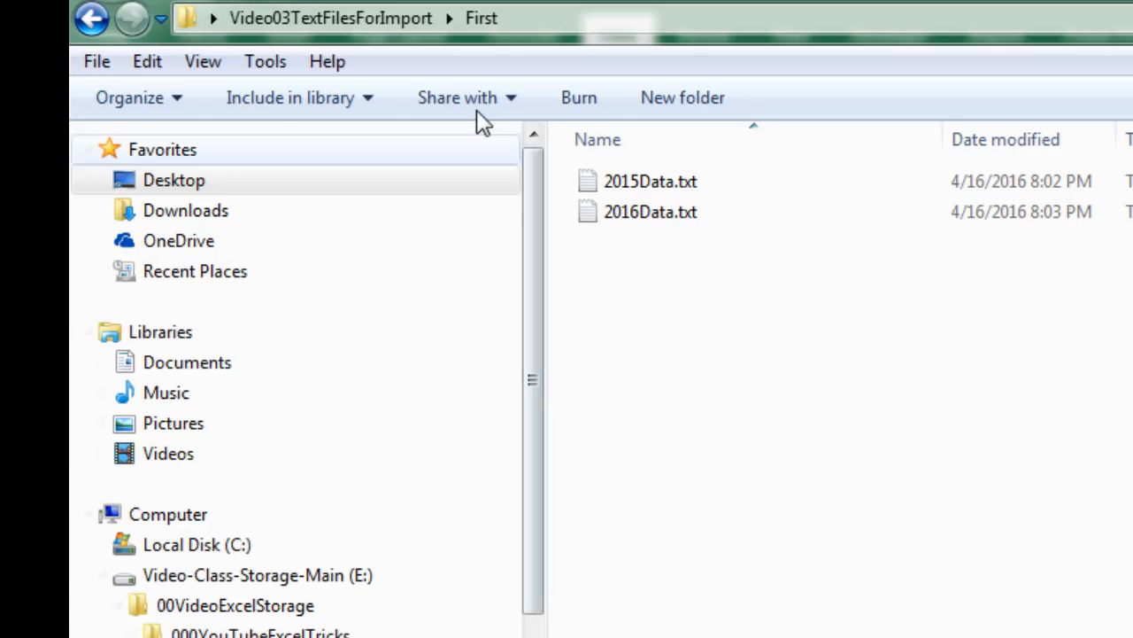
Step: Check the First folder in Video03TextFilesForImport and compare the Managers lookup table on Power Pivot Data Model with the sales reps in 2015Data.txt
left_click(364, 26)
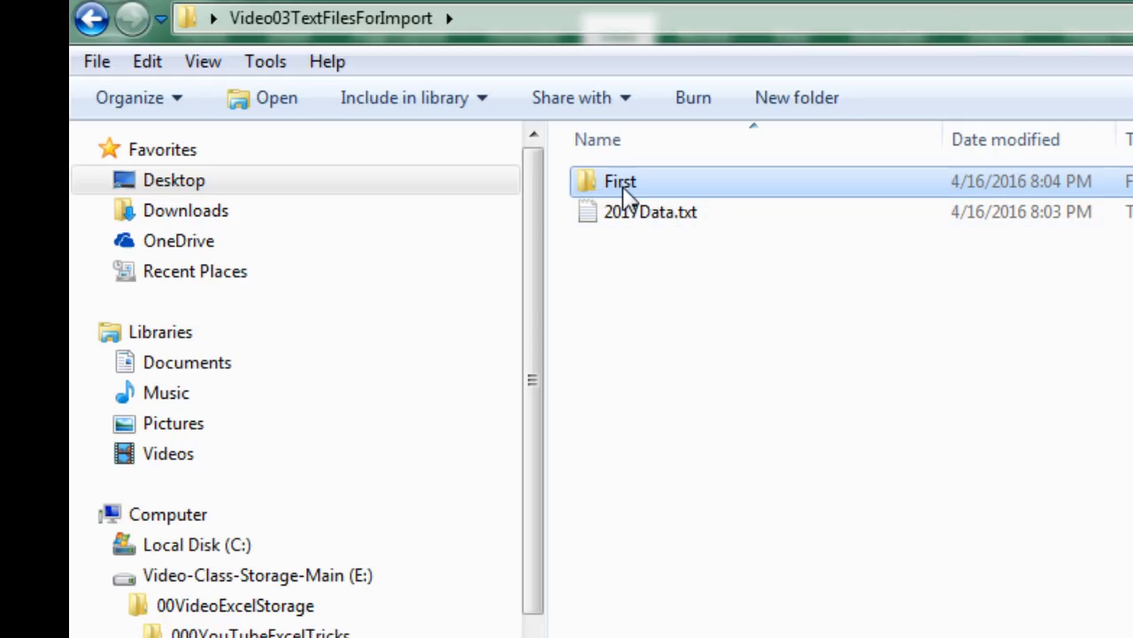
mouse_move(624, 195)
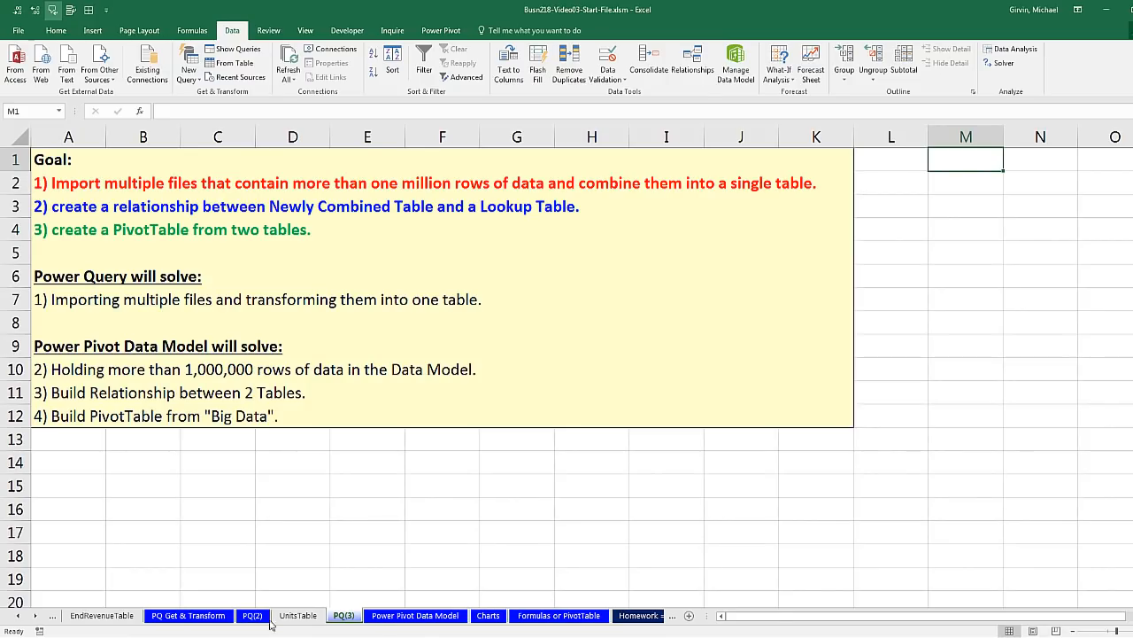
left_click(398, 615)
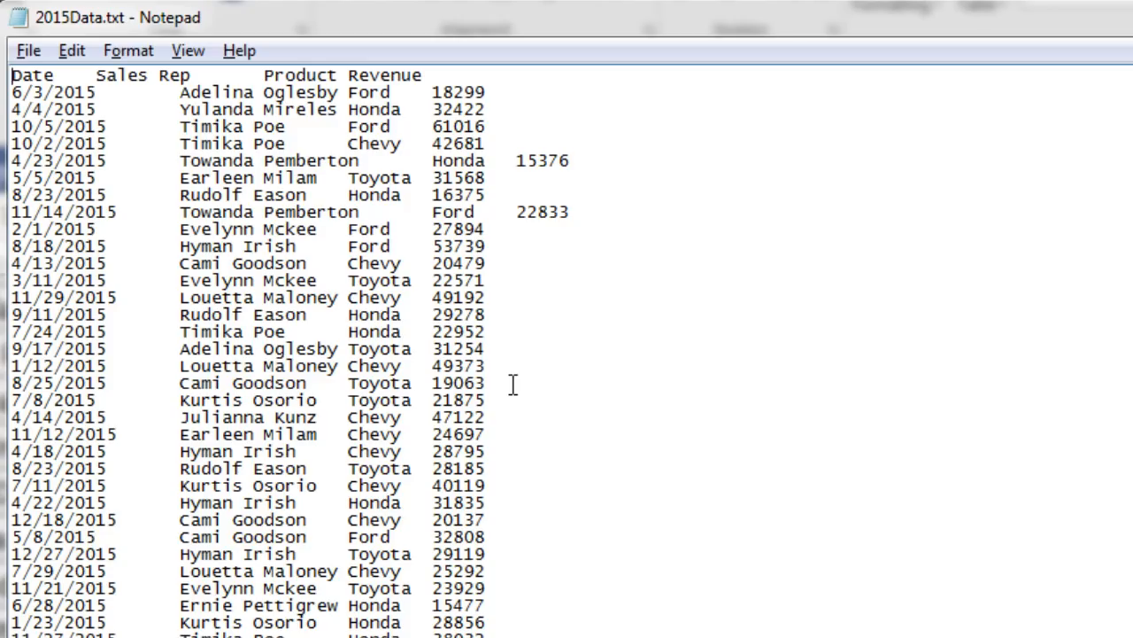
key("alt+Tab")
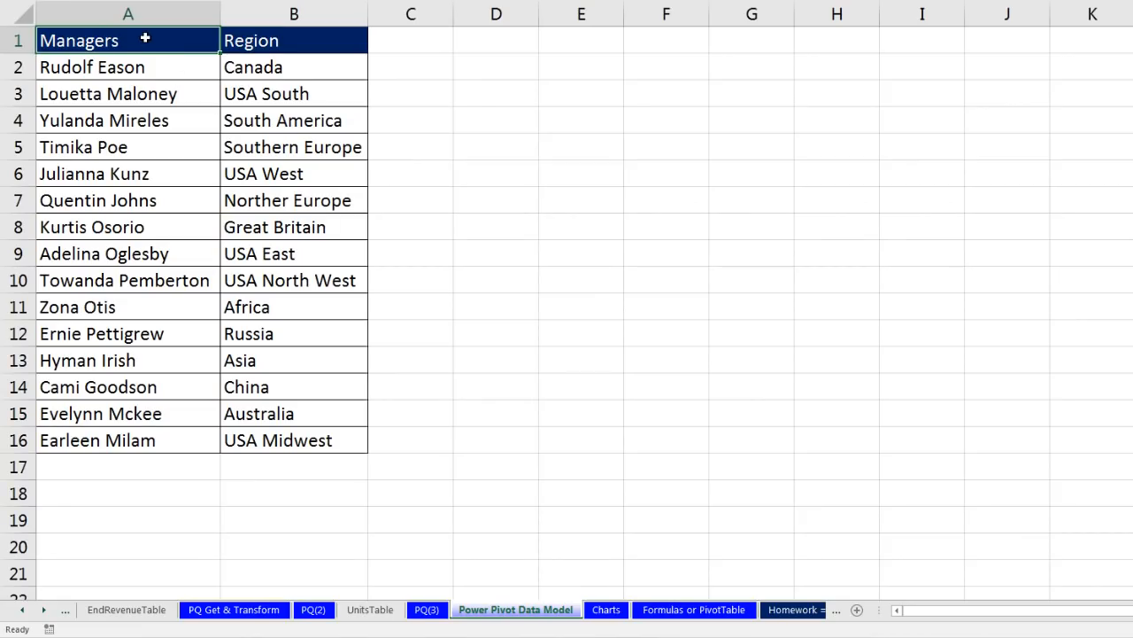
key("alt+Tab")
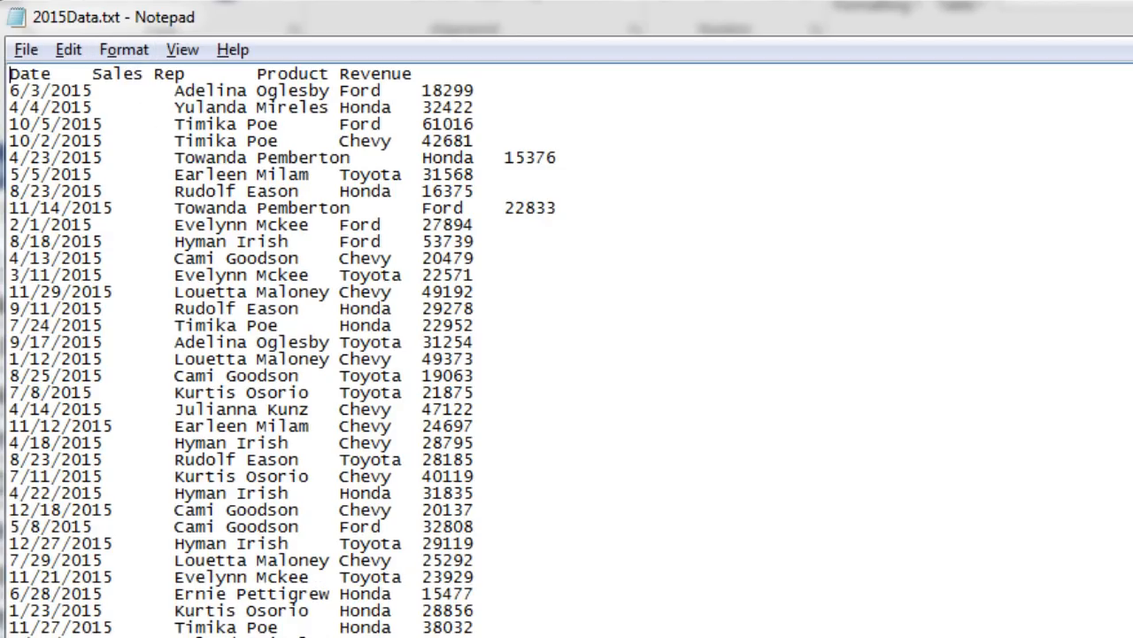
key("alt+Tab")
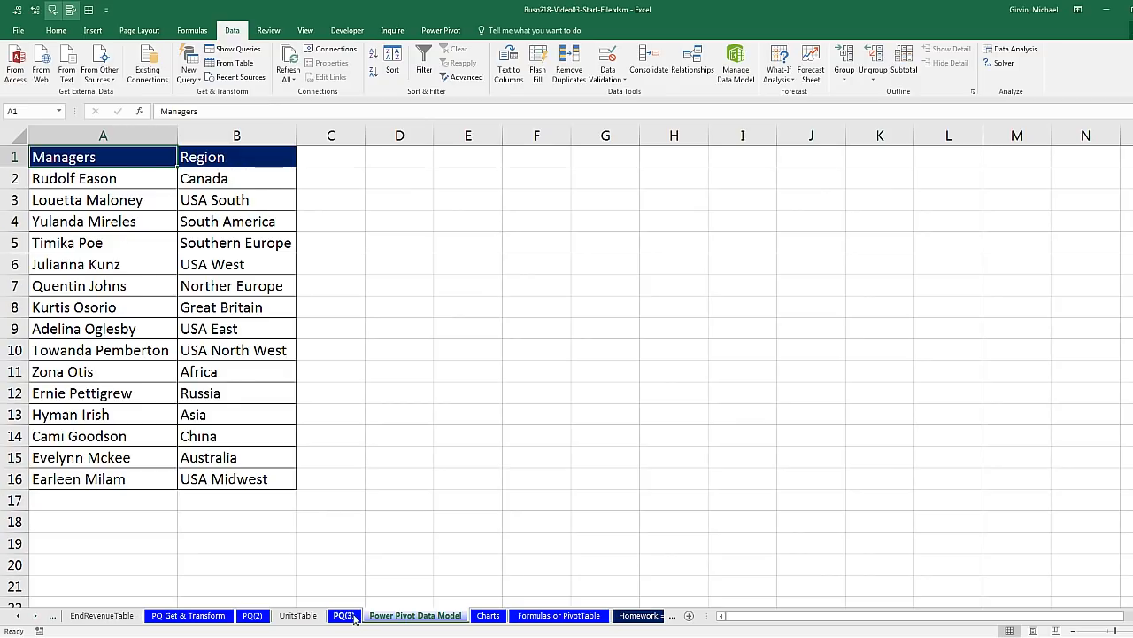
Step: From the PQ(3) sheet, create a new query from a folder using the First folder inside Video03TextFilesForImport
left_click(353, 616)
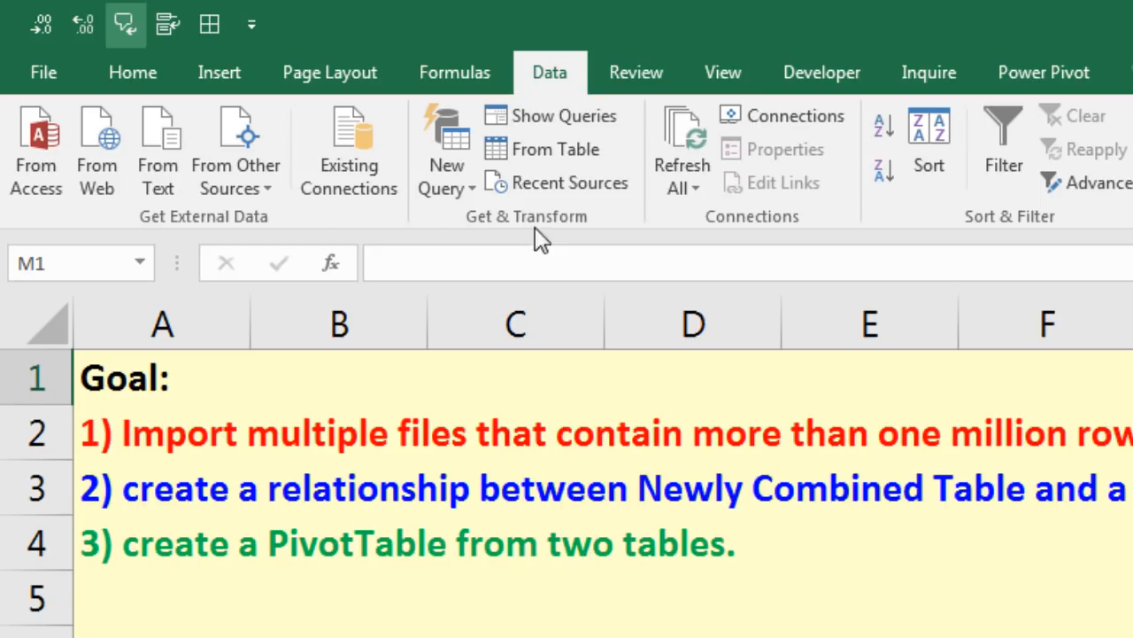
left_click(475, 190)
mouse_move(496, 234)
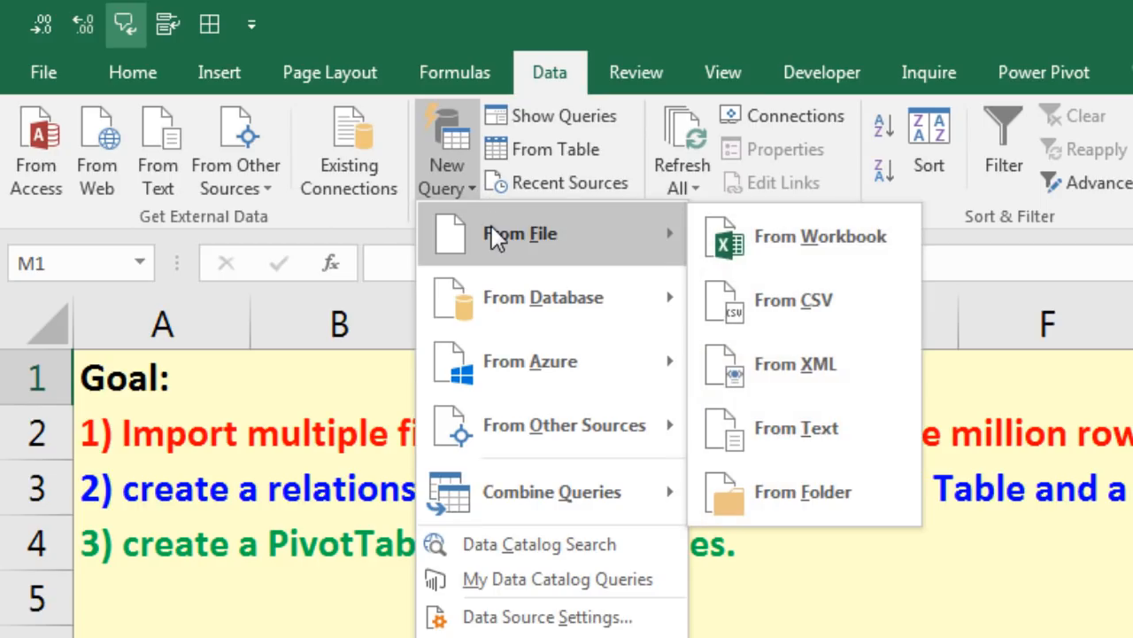
left_click(821, 502)
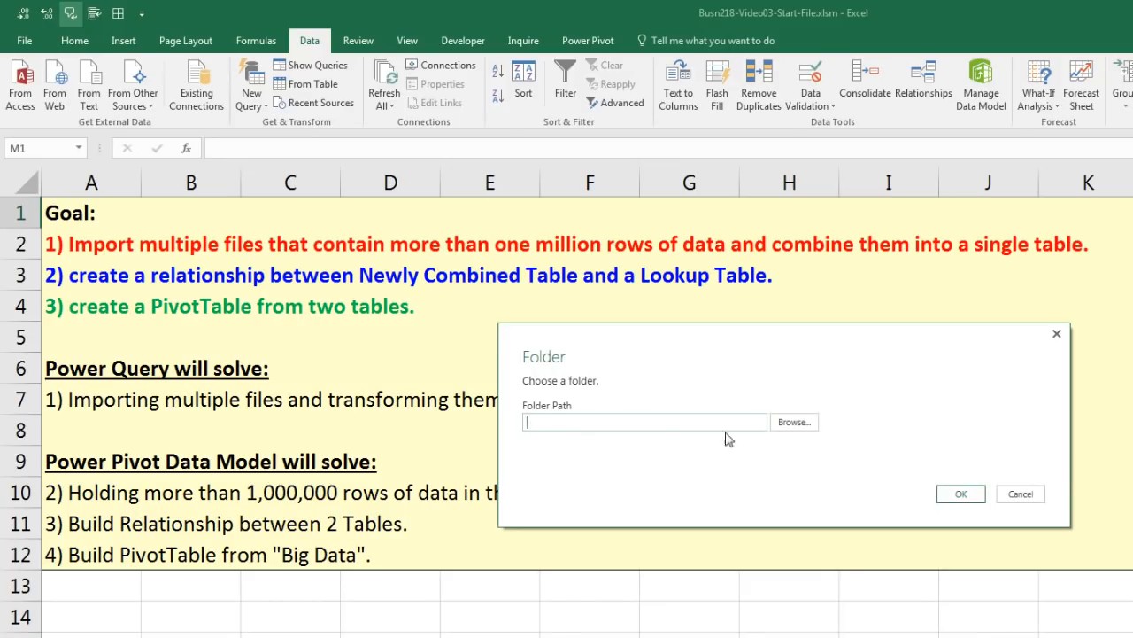
left_click(793, 423)
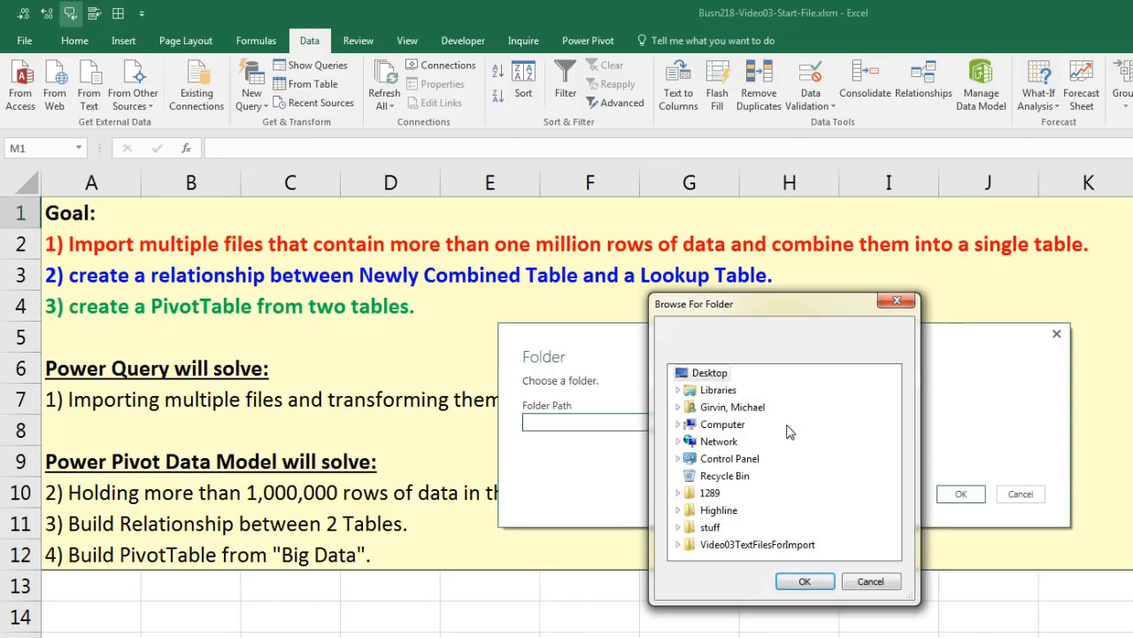
left_click(678, 546)
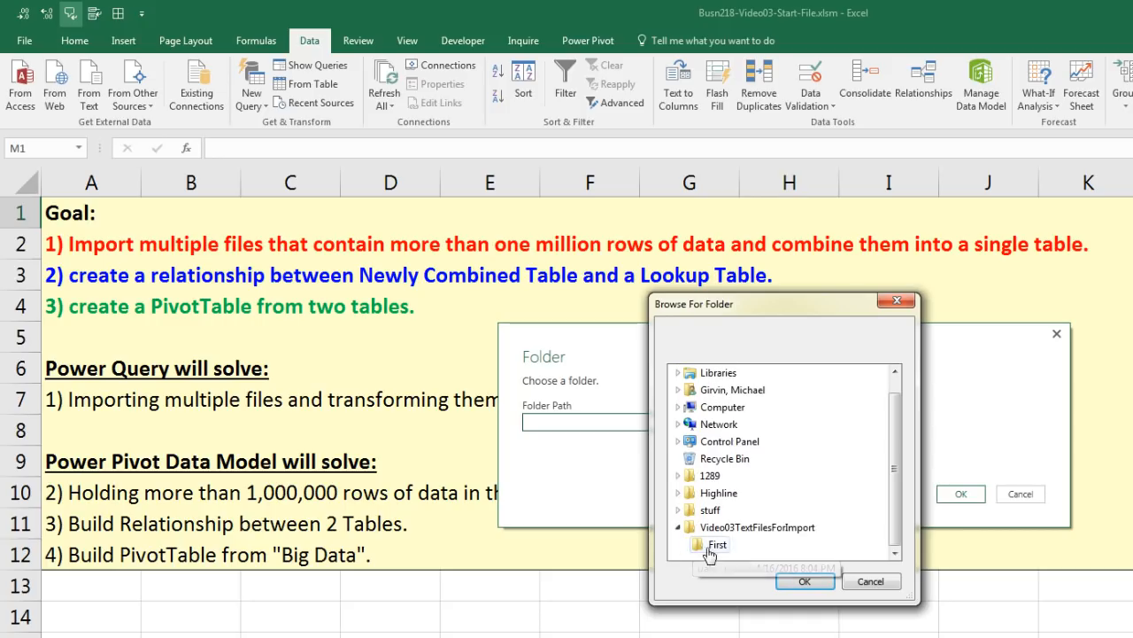
left_click(718, 547)
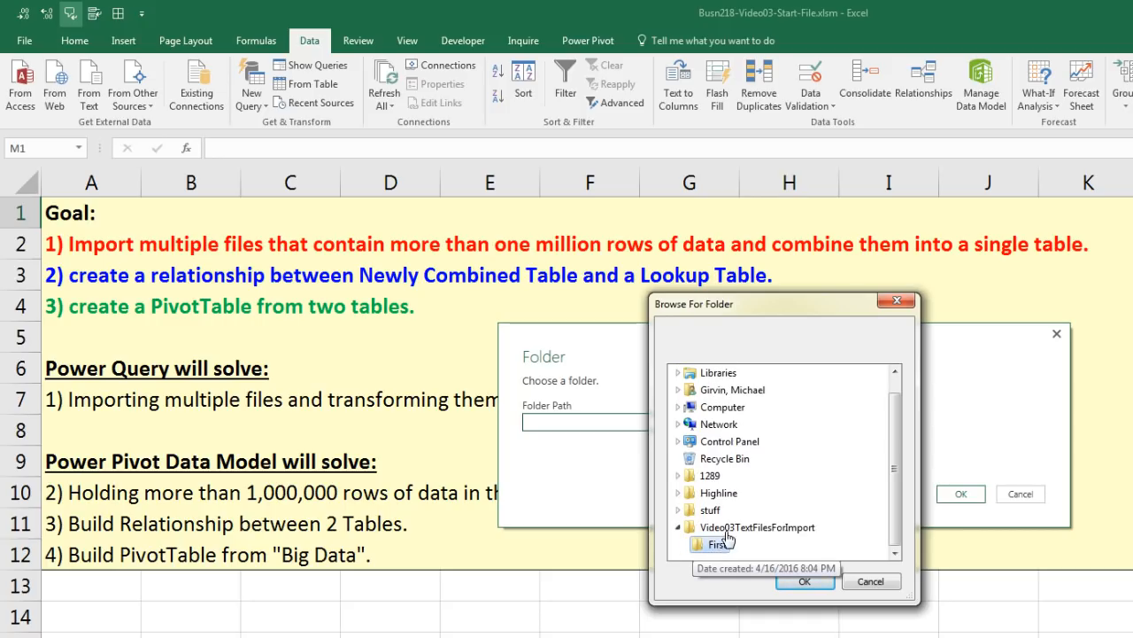
left_click(728, 529)
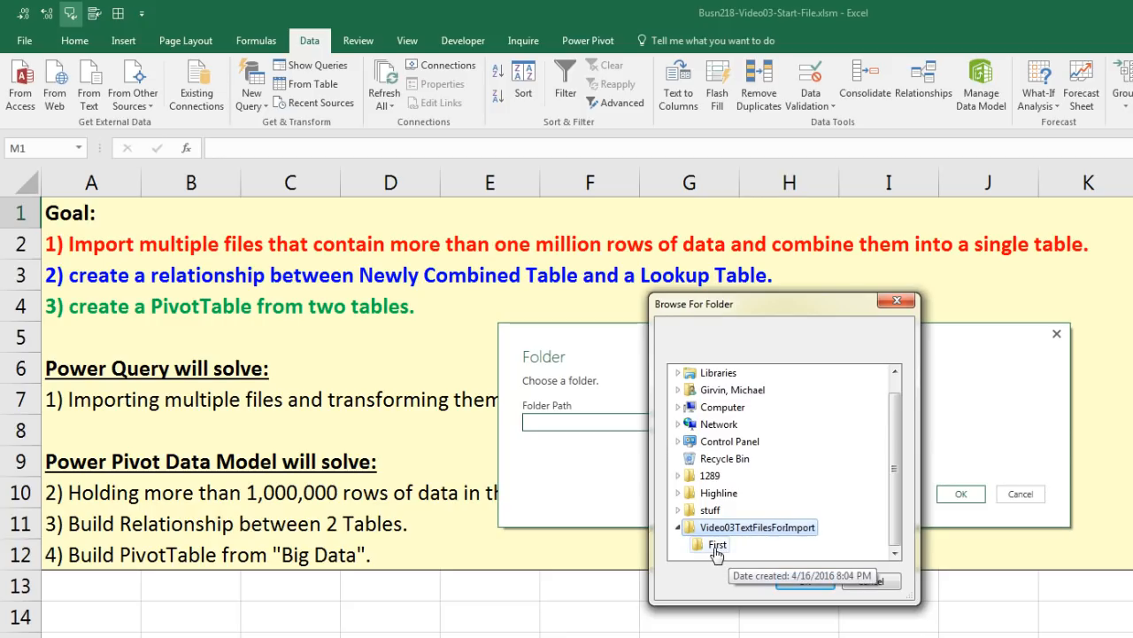
left_click(717, 545)
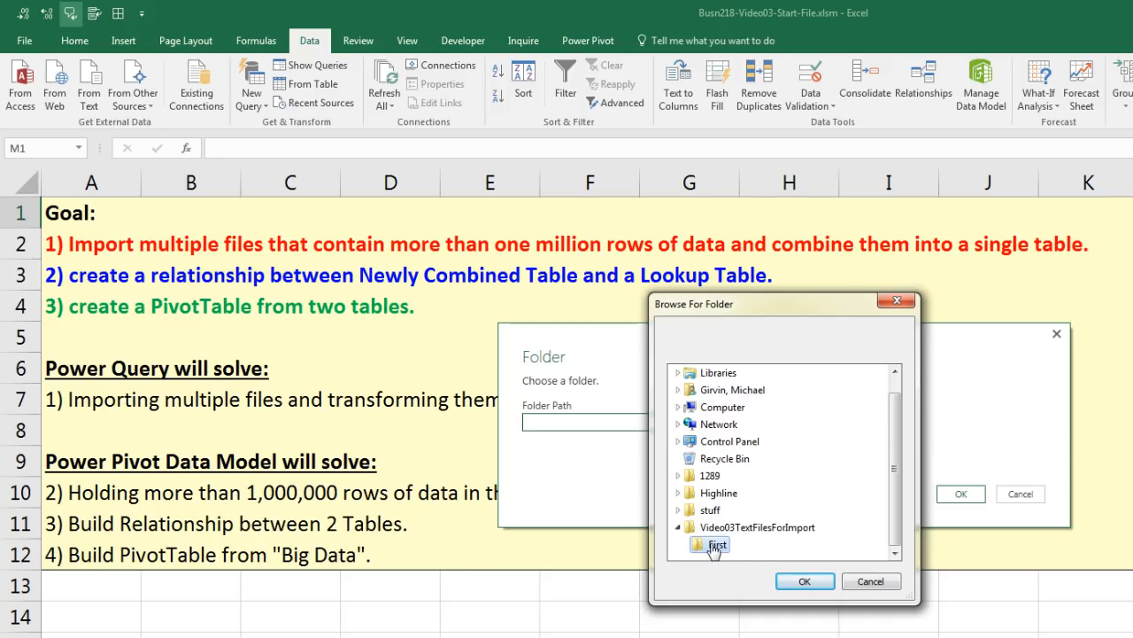
left_click(804, 581)
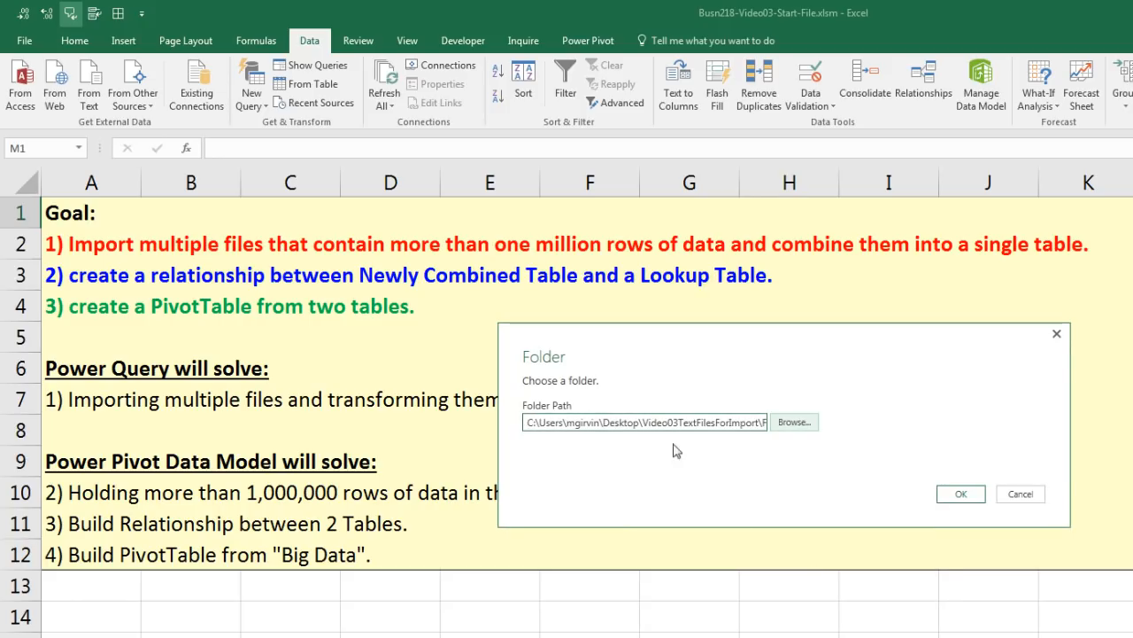
left_click(963, 496)
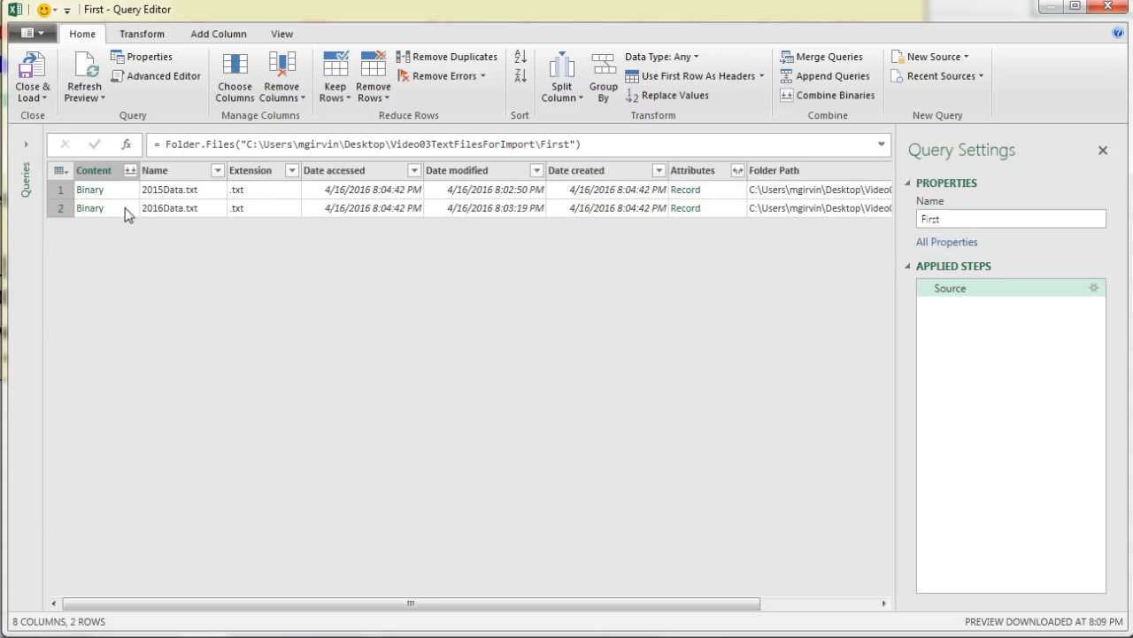
Step: Rename the query ImportTextFileData
left_click(114, 178)
left_click_drag(966, 221, 886, 212)
type("ImportTextFileData")
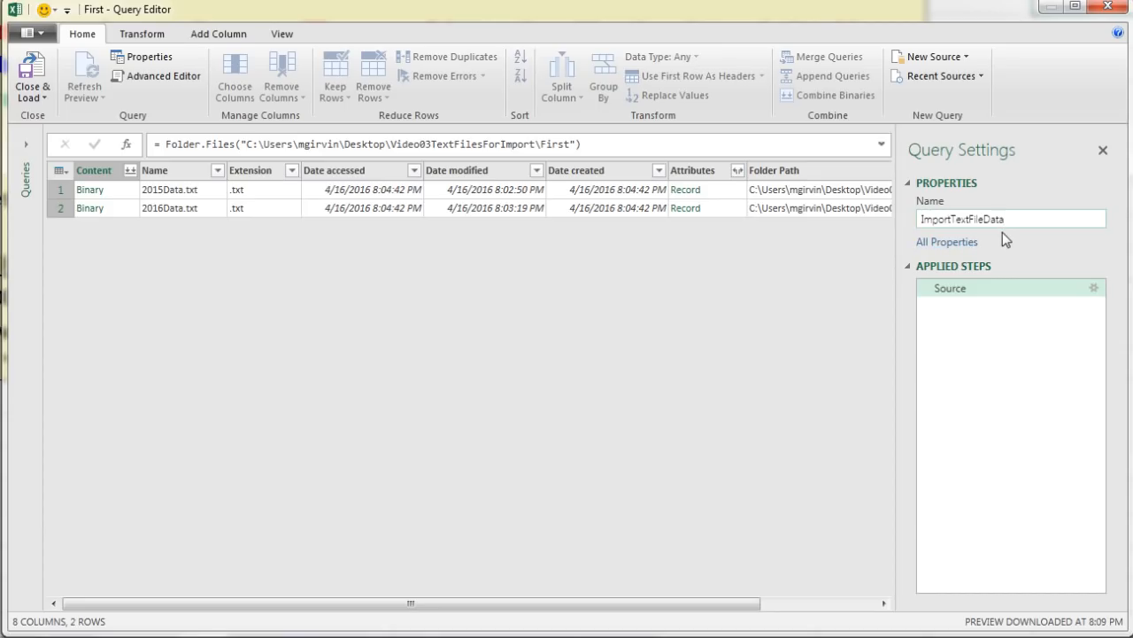
key("Return")
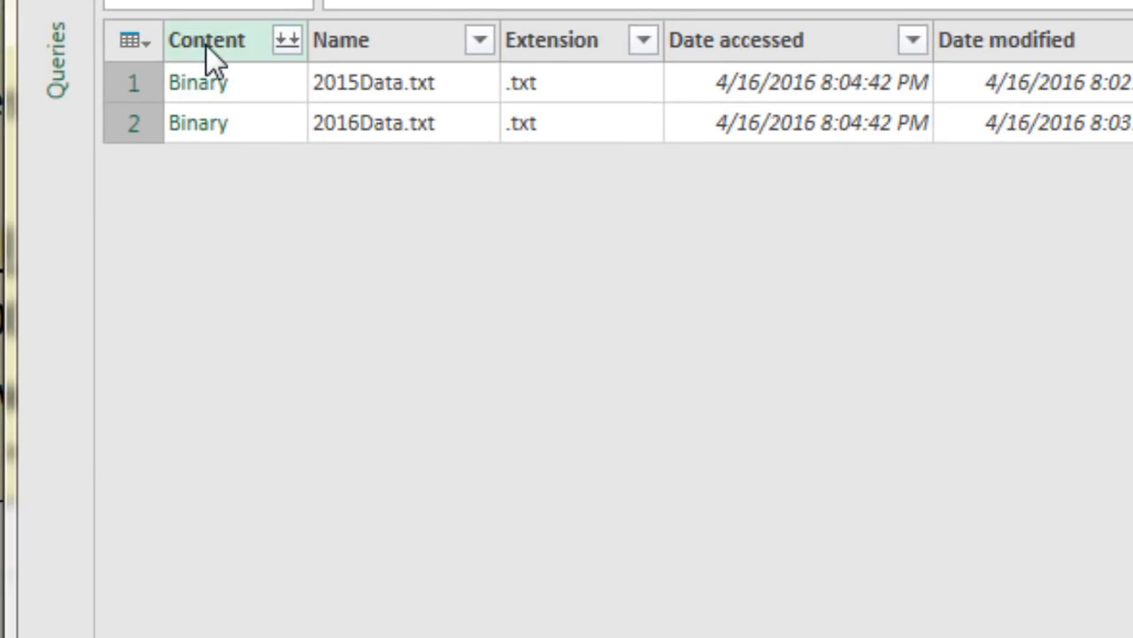
Step: Remove every column except Content and combine the binary text files into one table
right_click(206, 46)
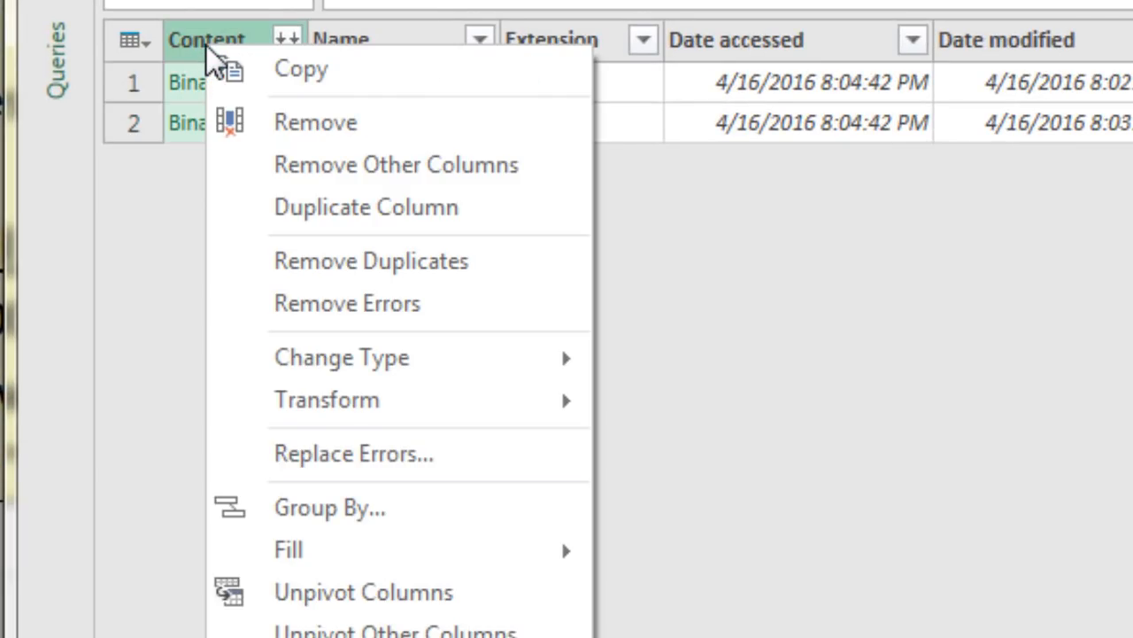
left_click(300, 166)
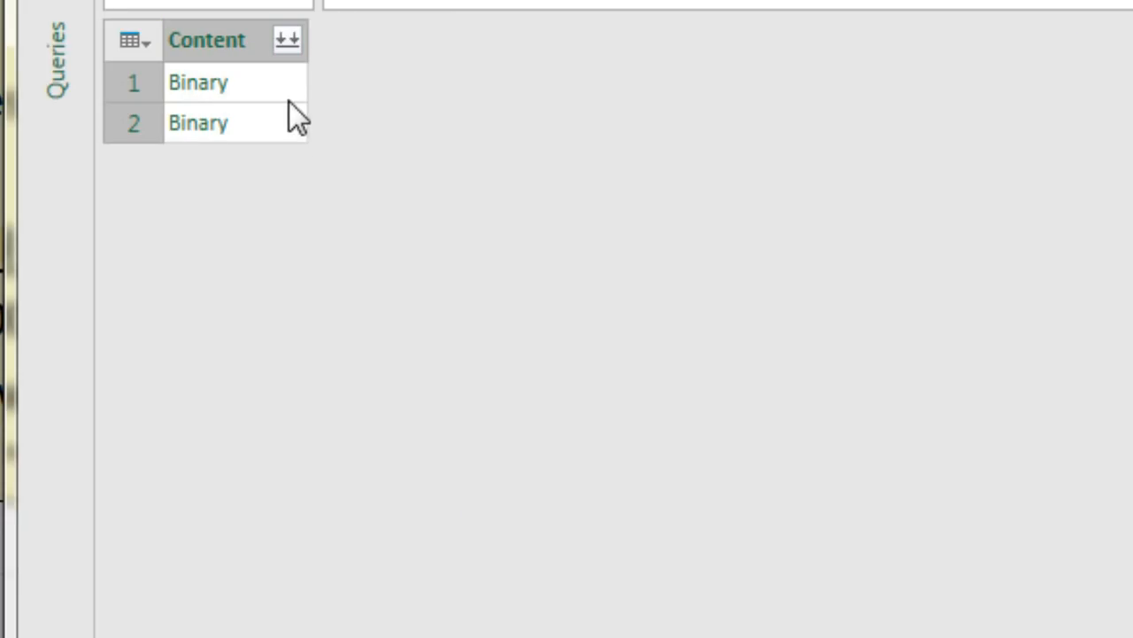
left_click(287, 42)
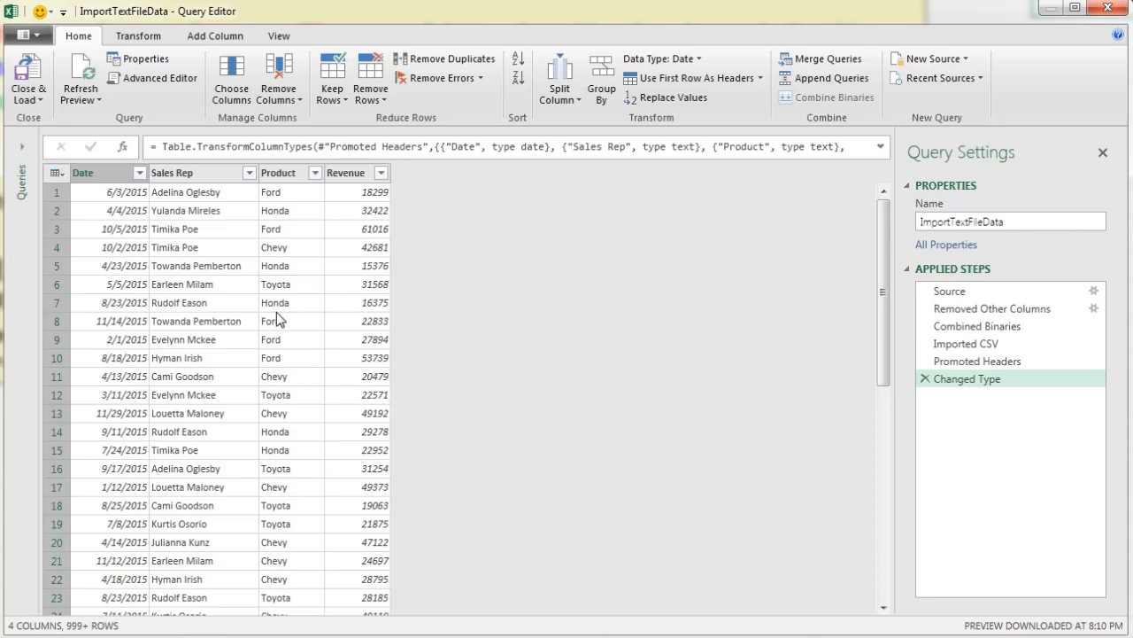
Step: Load the full list of Product values and filter out the stray header value Product
left_click(285, 182)
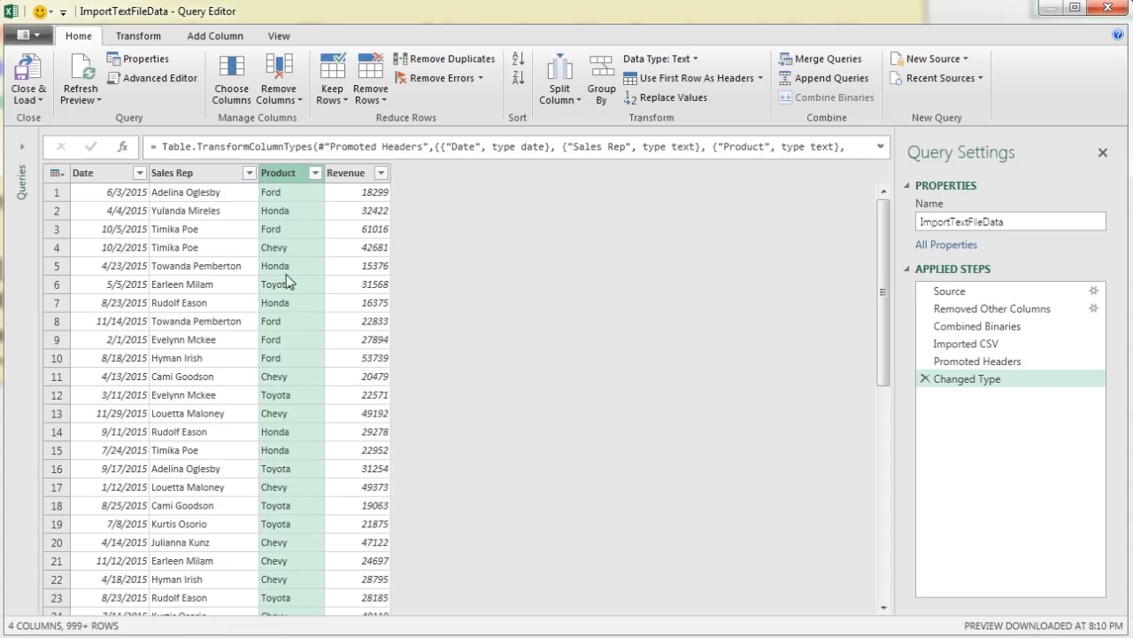
left_click(315, 173)
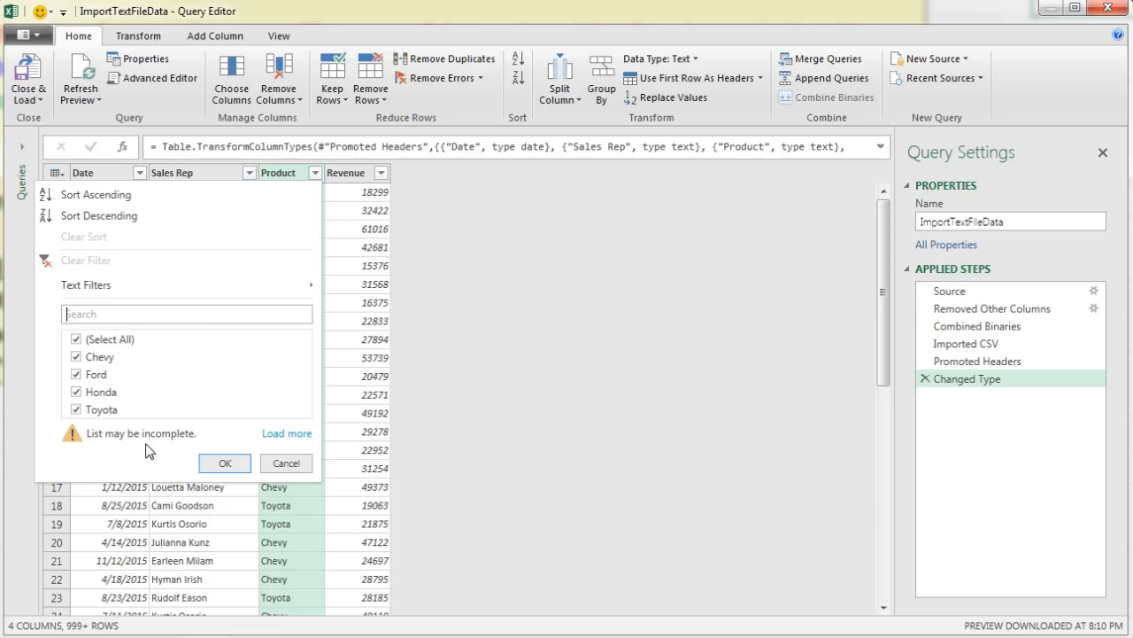
left_click(292, 434)
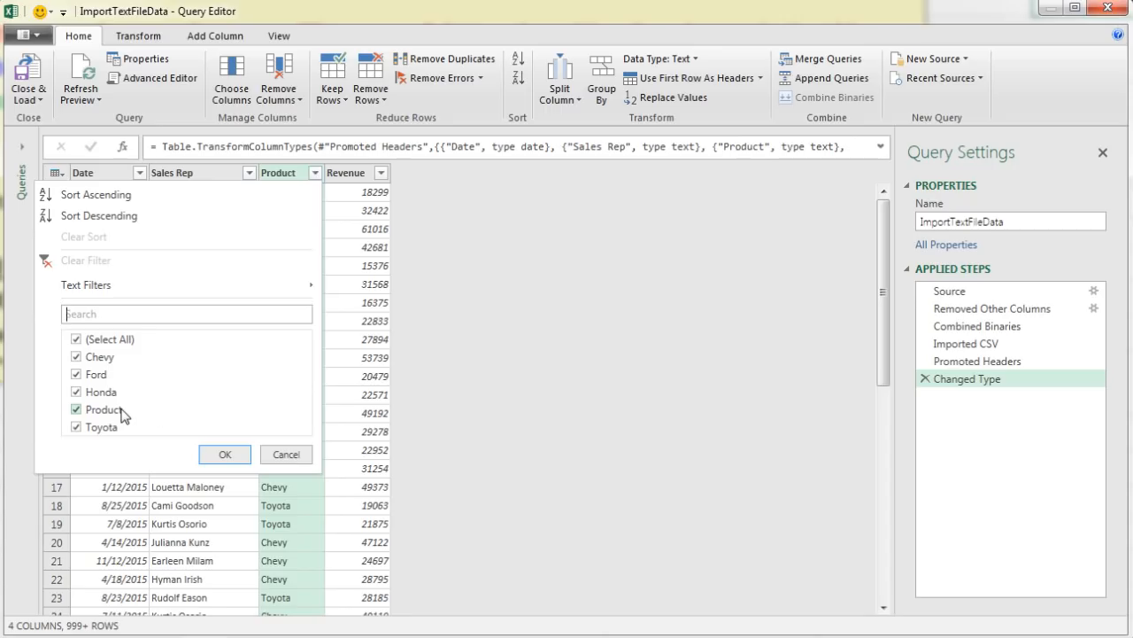
left_click(77, 411)
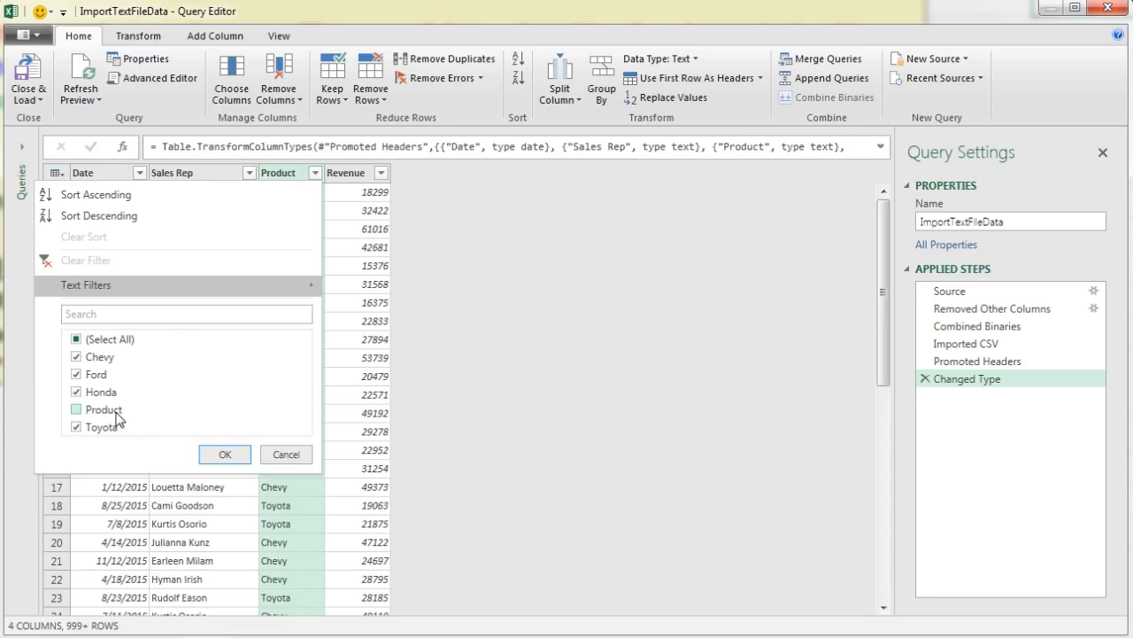
left_click(225, 455)
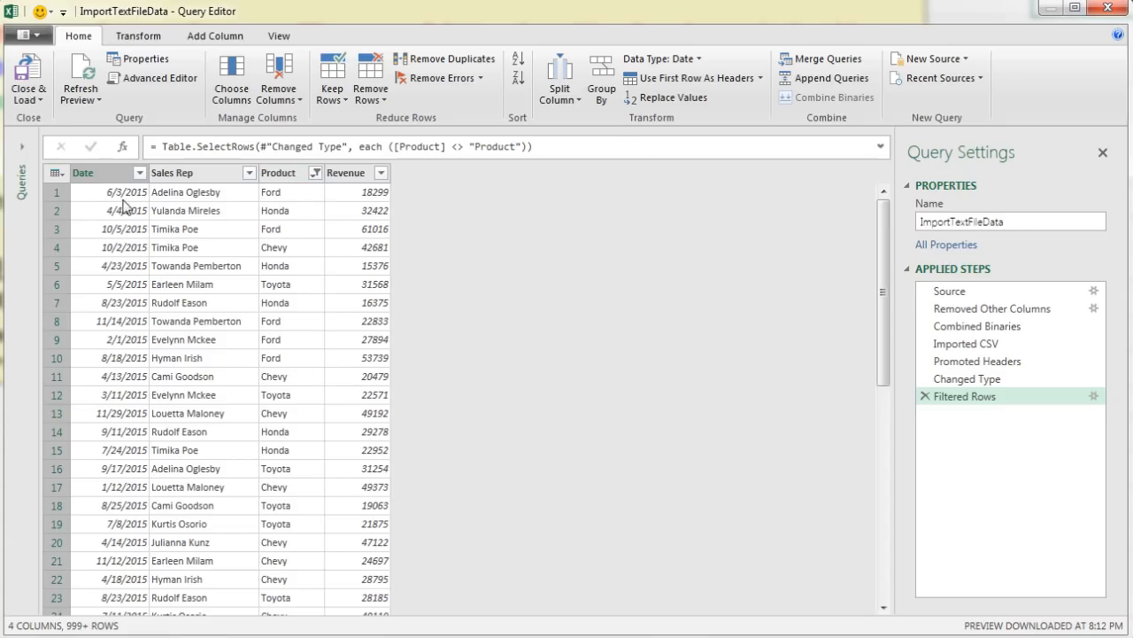
Step: Check the data types of all four columns, and load the query as Only Create Connection with its data added to the Data Model
left_click(88, 173)
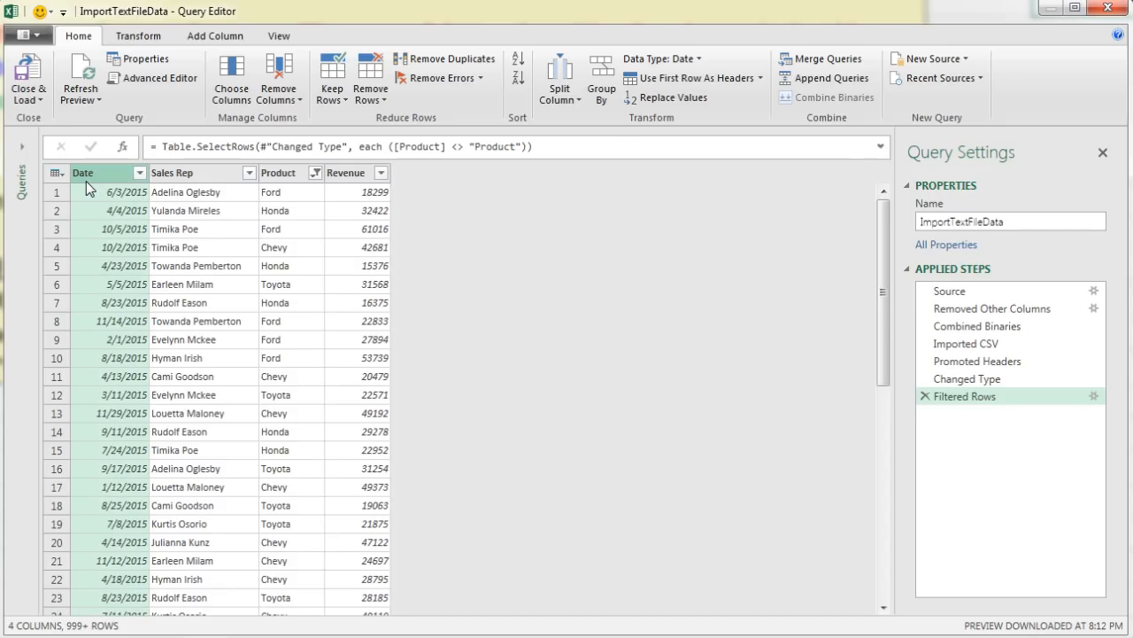
left_click(217, 176)
left_click(299, 178)
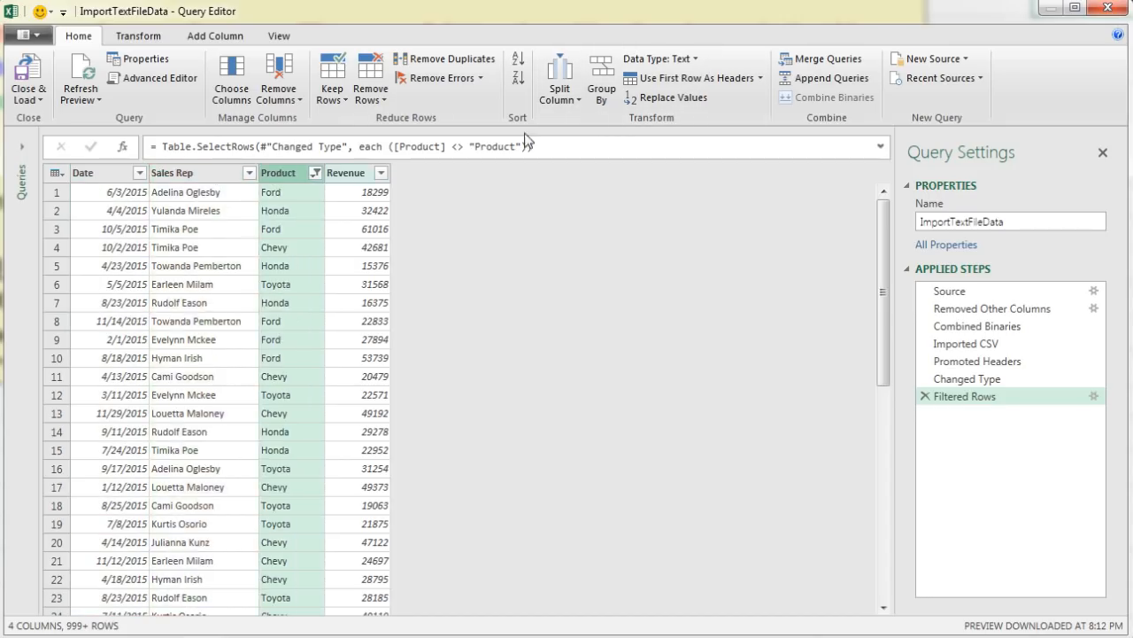
left_click(355, 173)
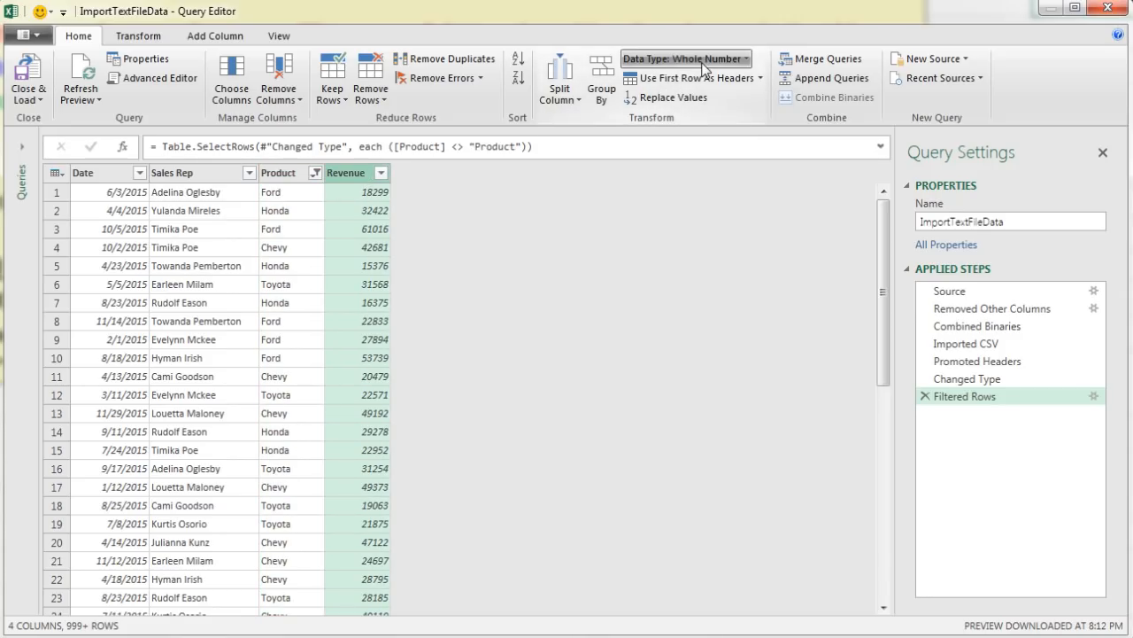
left_click(40, 105)
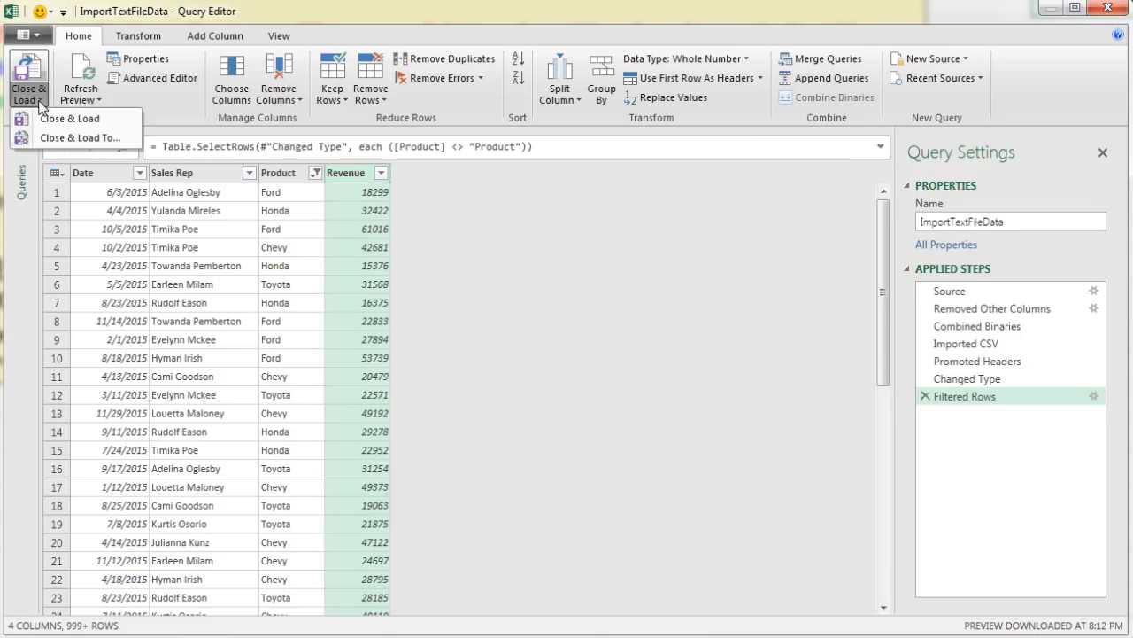
left_click(74, 140)
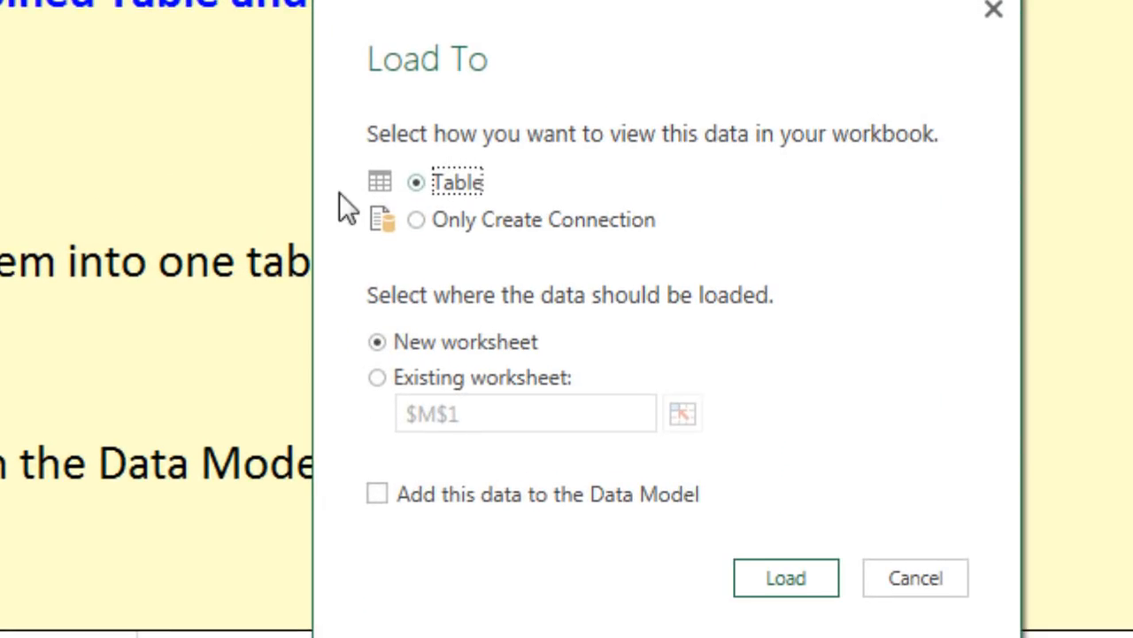
left_click(414, 222)
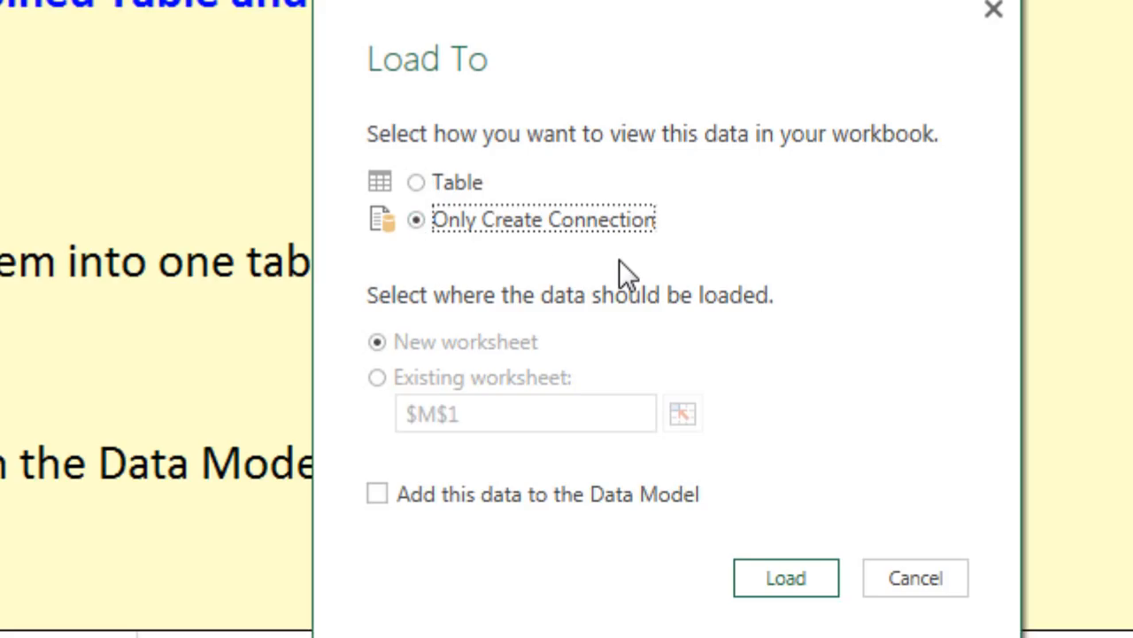
left_click(374, 496)
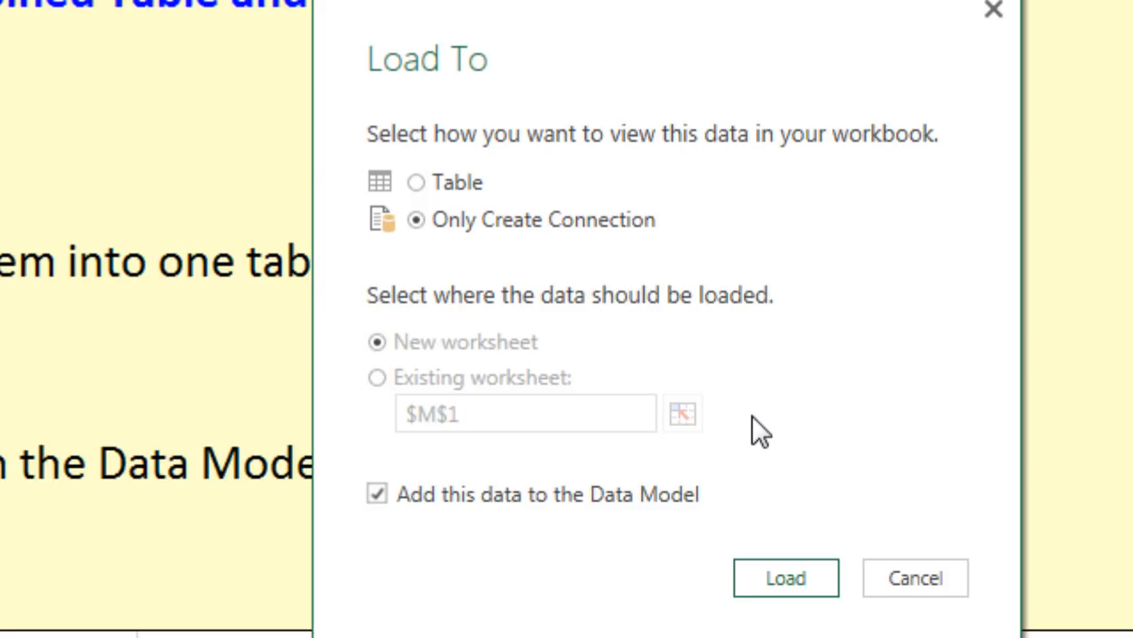
left_click(776, 576)
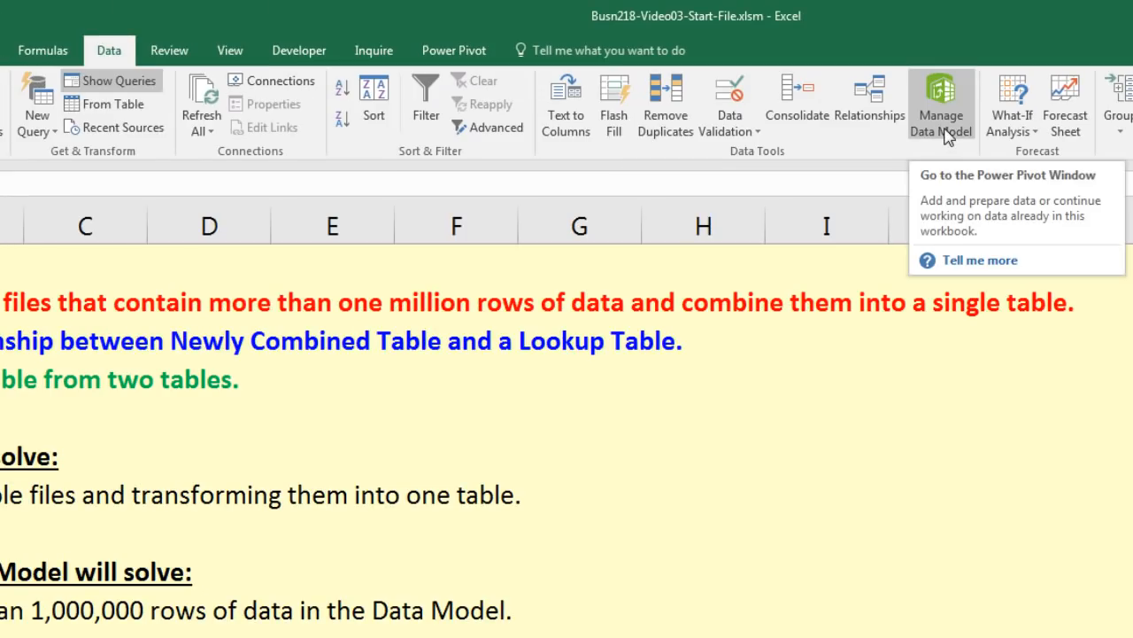
Step: View the imported table in the Data Model's Diagram View, and return to the Excel workbook
left_click(946, 134)
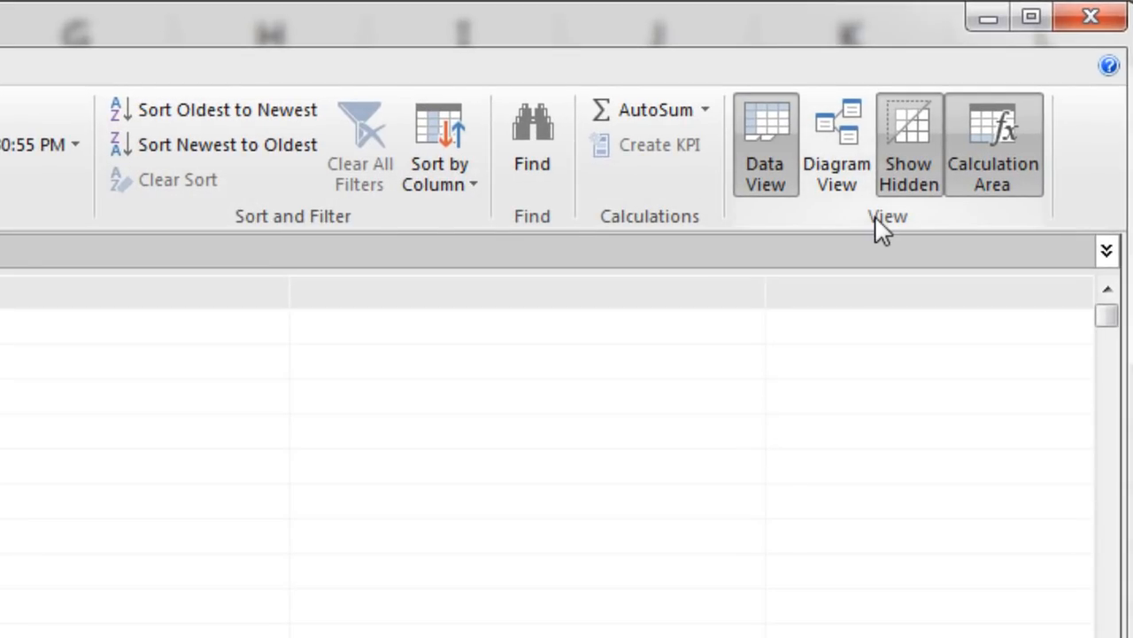
left_click(838, 146)
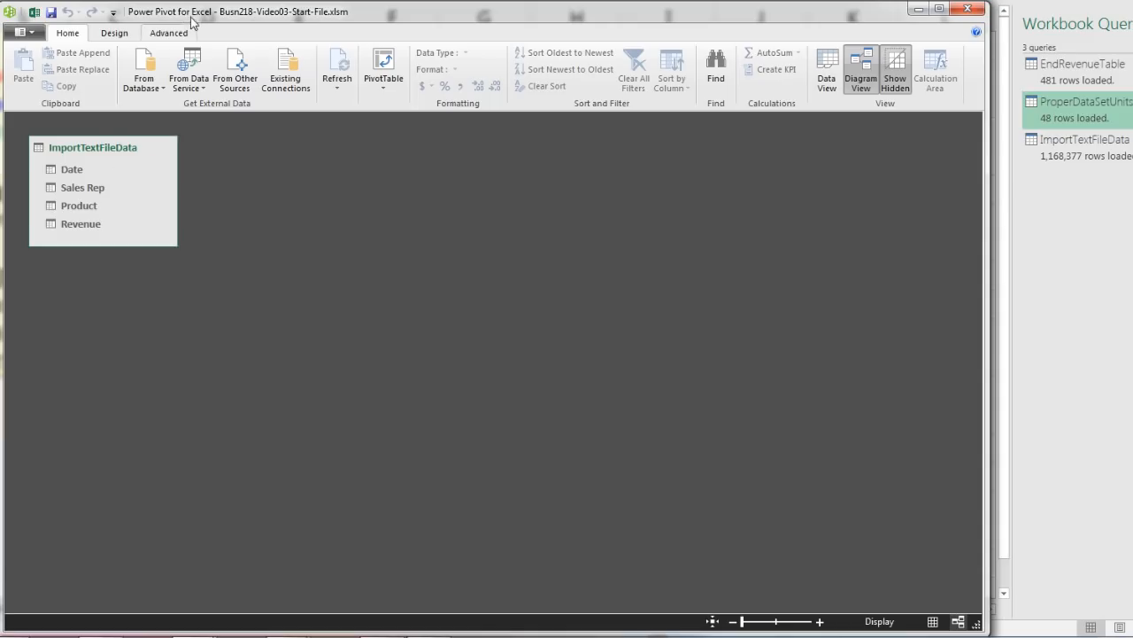
left_click_drag(203, 12, 231, 0)
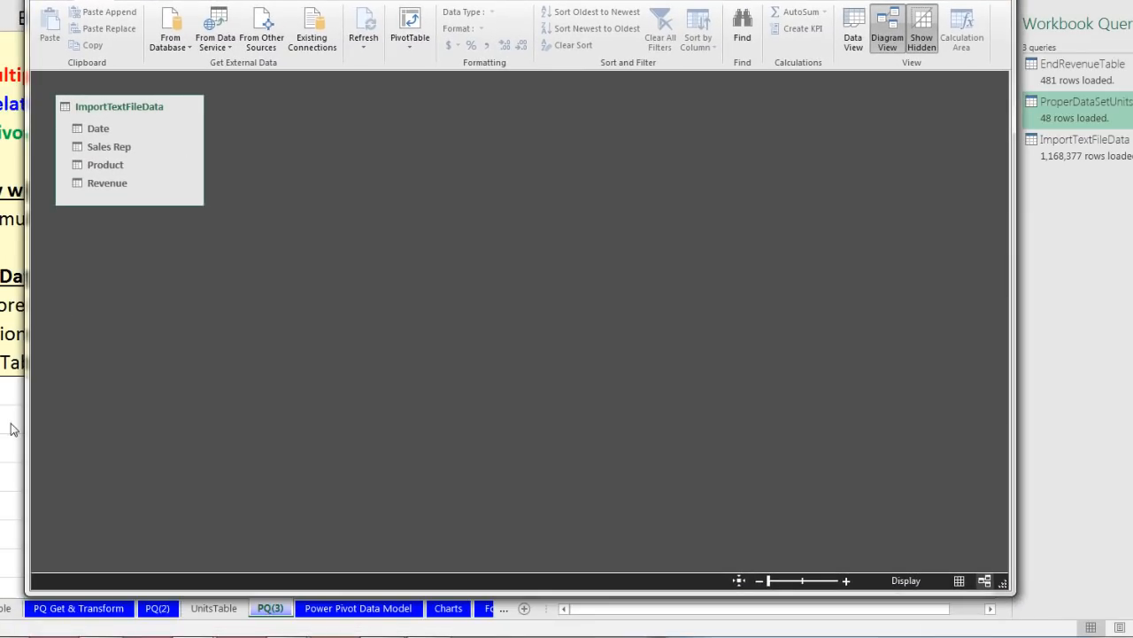
mouse_move(195, 637)
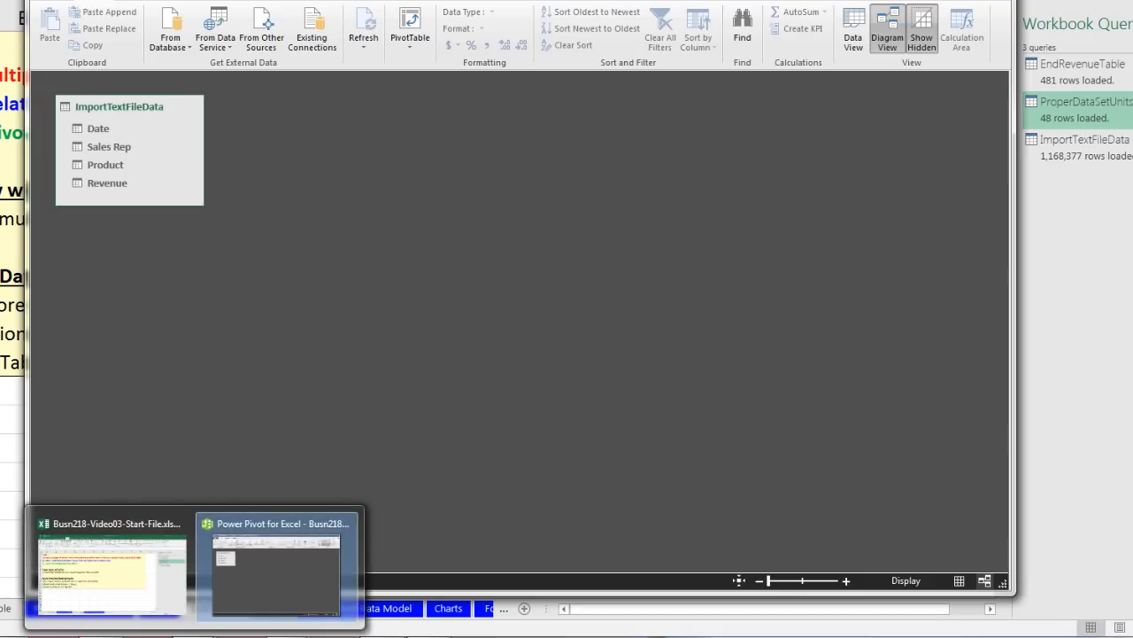
key("alt+Tab")
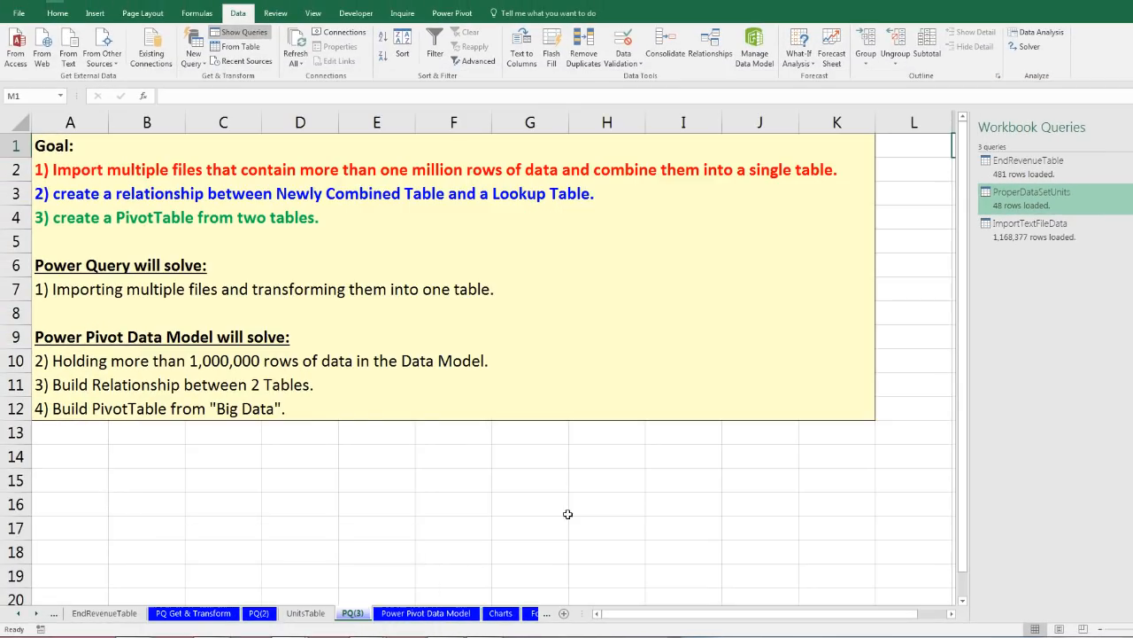
Step: Convert the Managers and Region list on the Power Pivot Data Model sheet to an Excel table named ManagerTable
left_click(412, 615)
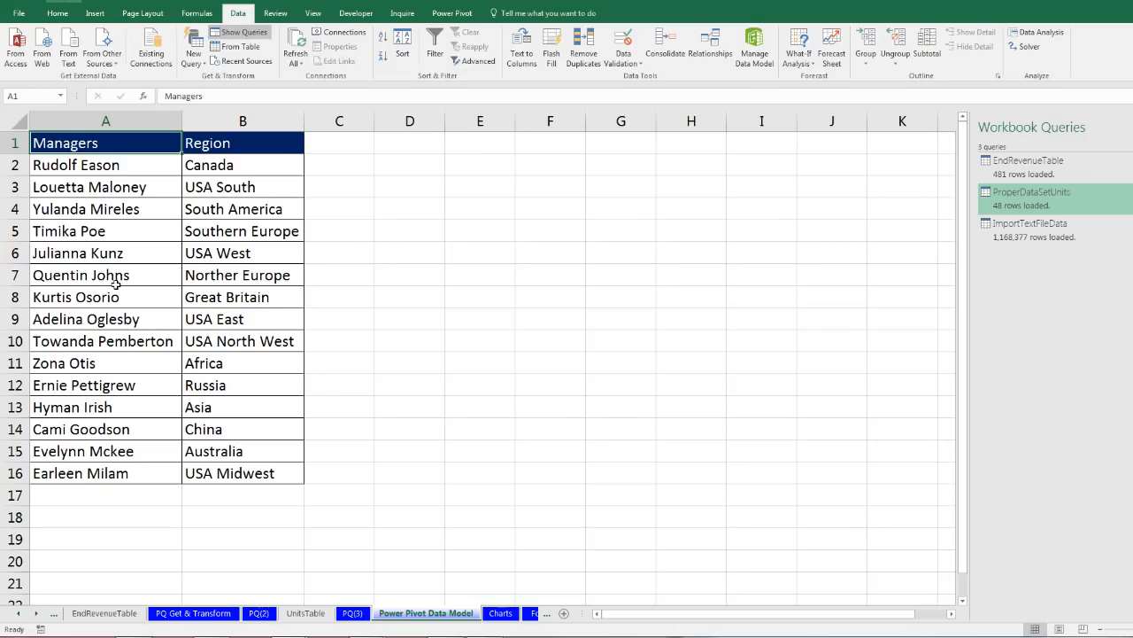
key("ctrl+t")
key("Return")
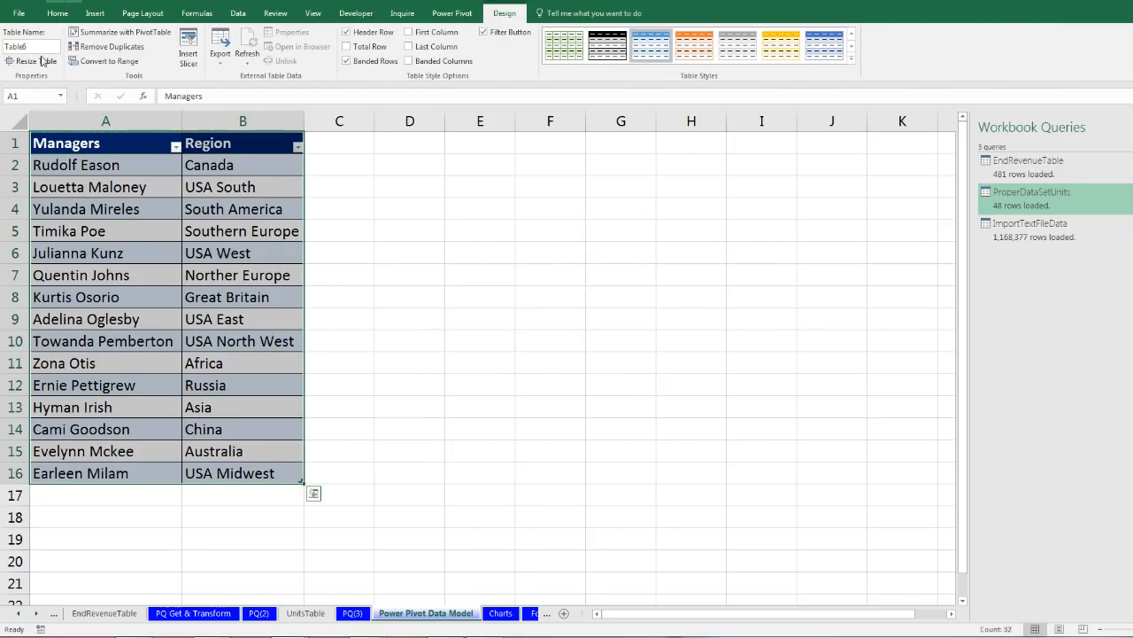
key("alt+j")
key("t")
type("a")
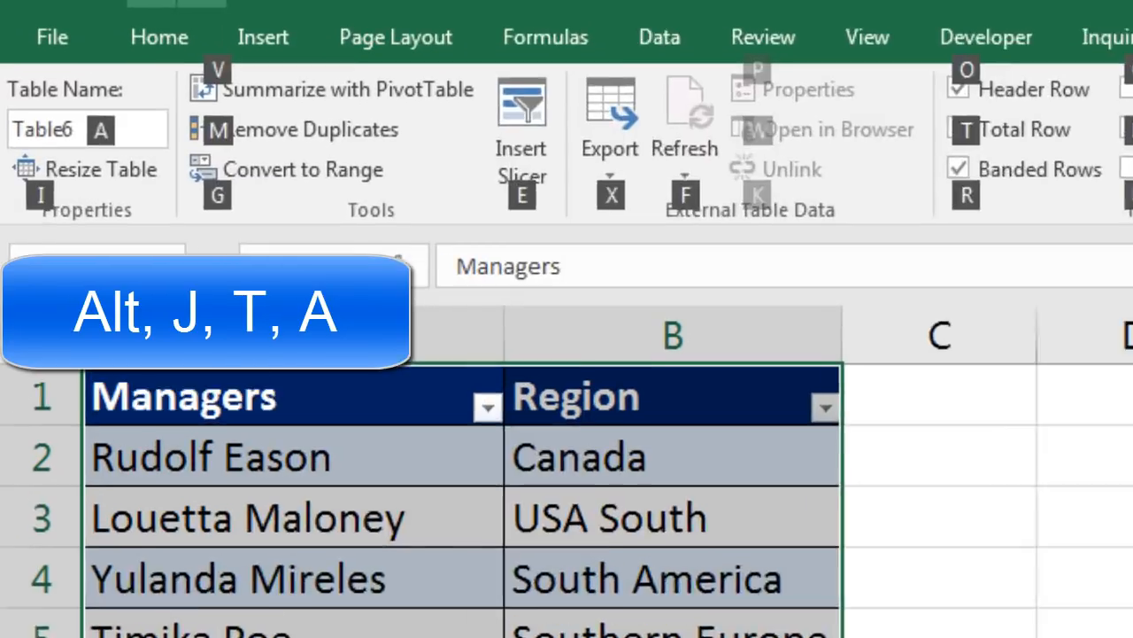
type("ManagerTable")
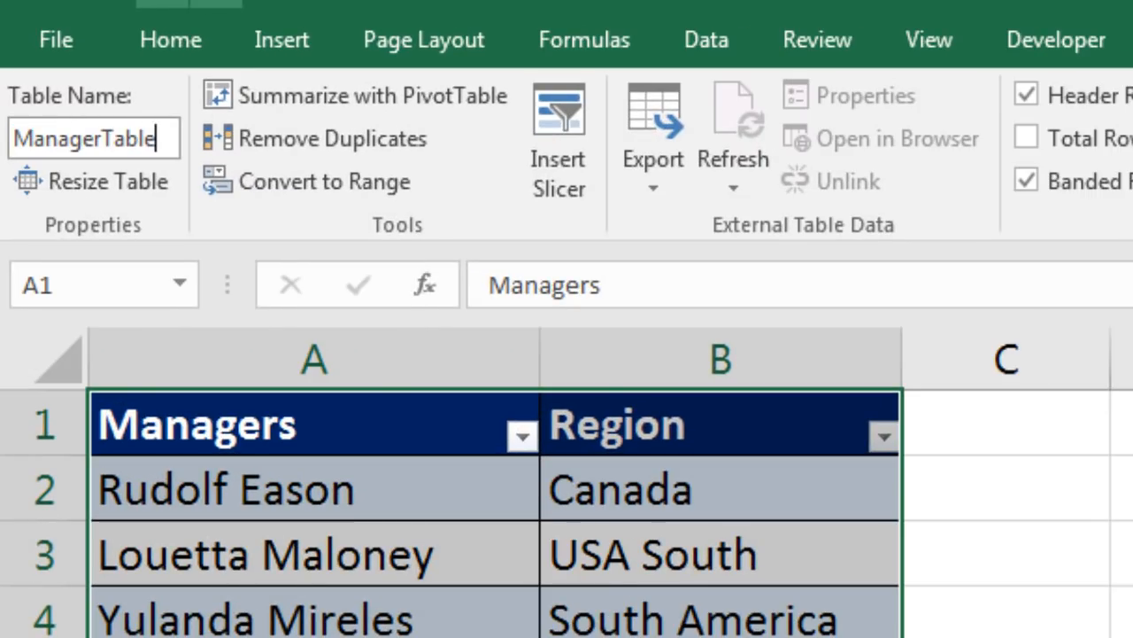
key("Return")
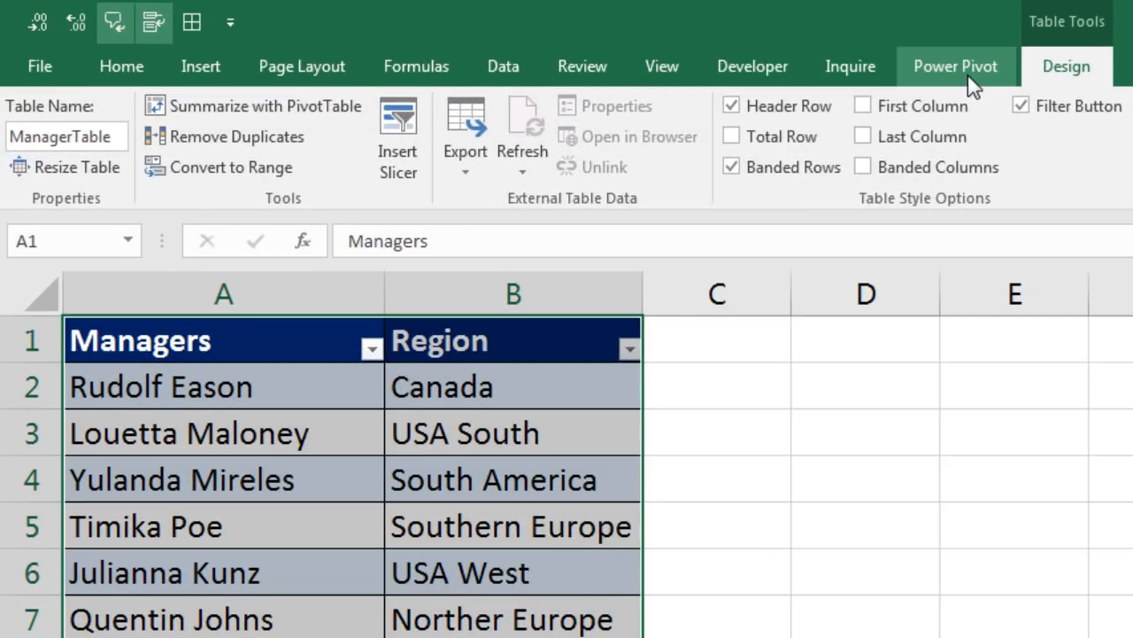
Step: Add ManagerTable to the Data Model and check it in Data View and Diagram View
left_click(916, 71)
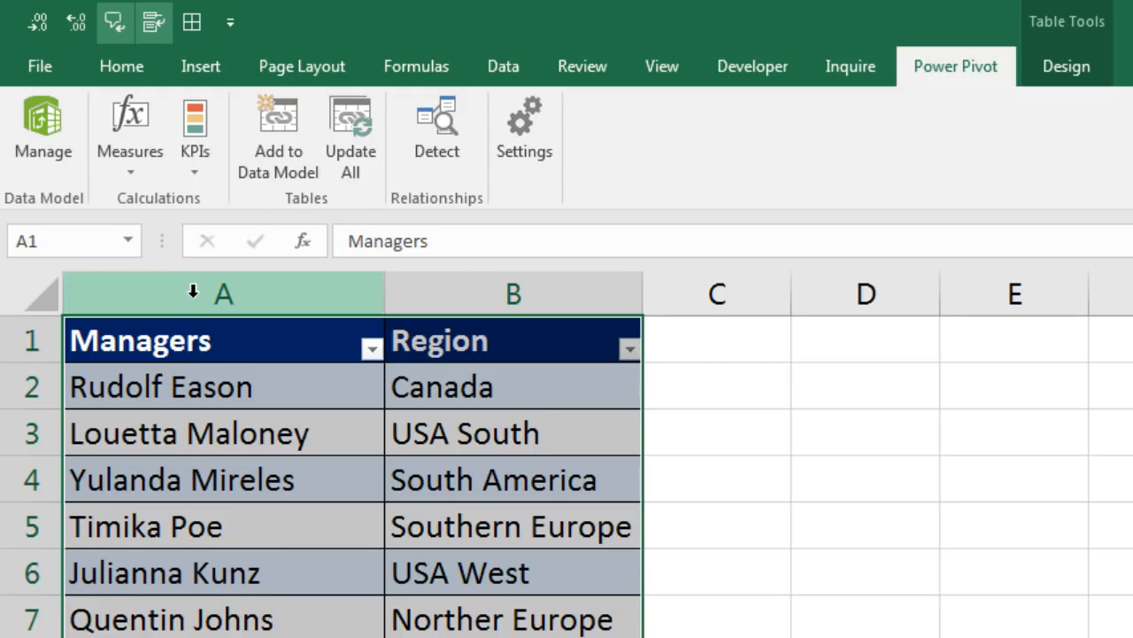
left_click(284, 147)
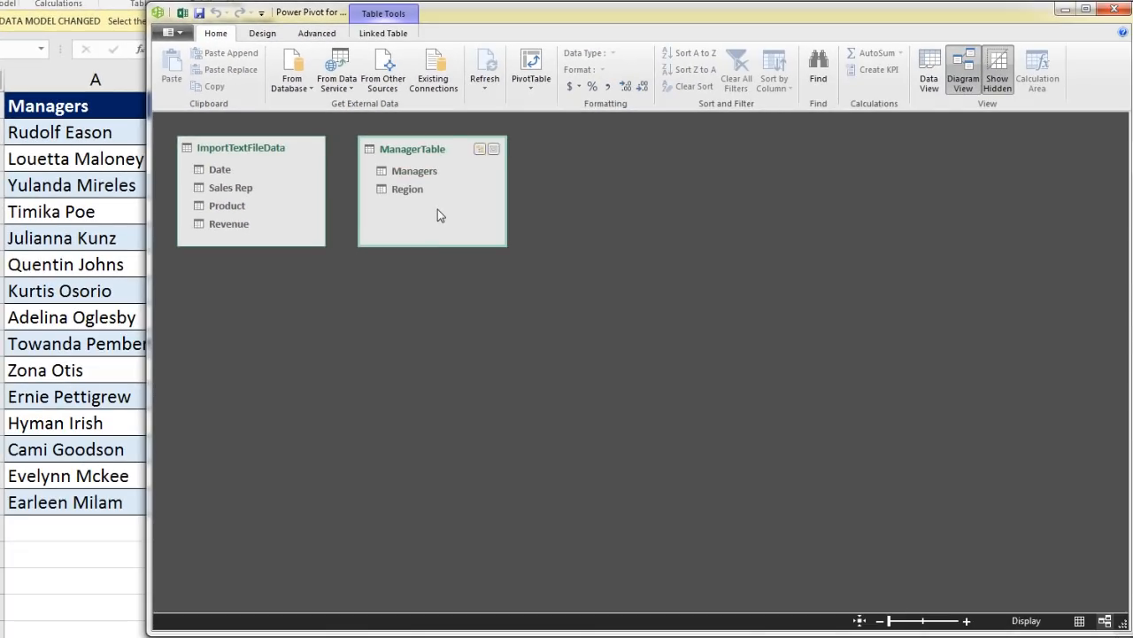
left_click(929, 71)
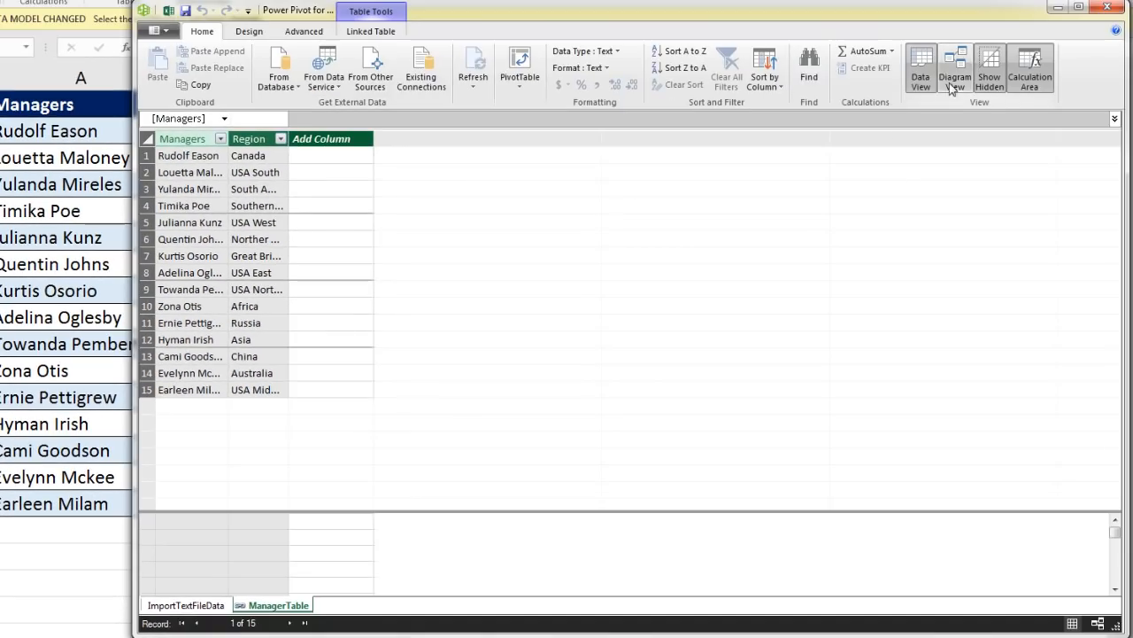
left_click(953, 81)
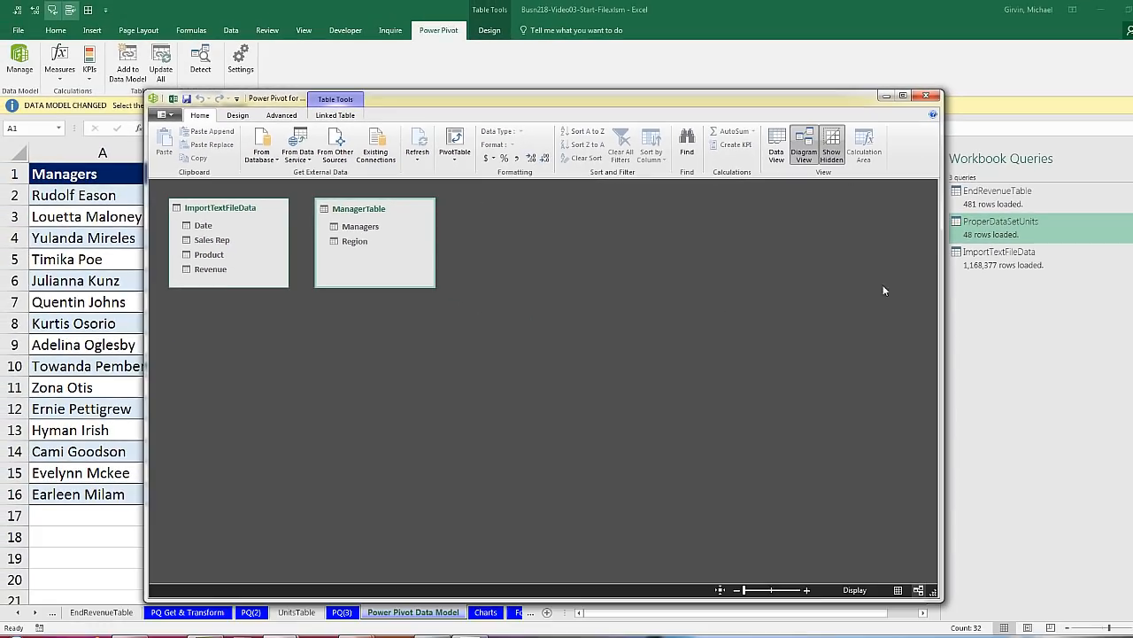
Step: Edit the ImportTextFileData query to rename the Sales Rep column as Managers, and load the change
left_click(1018, 335)
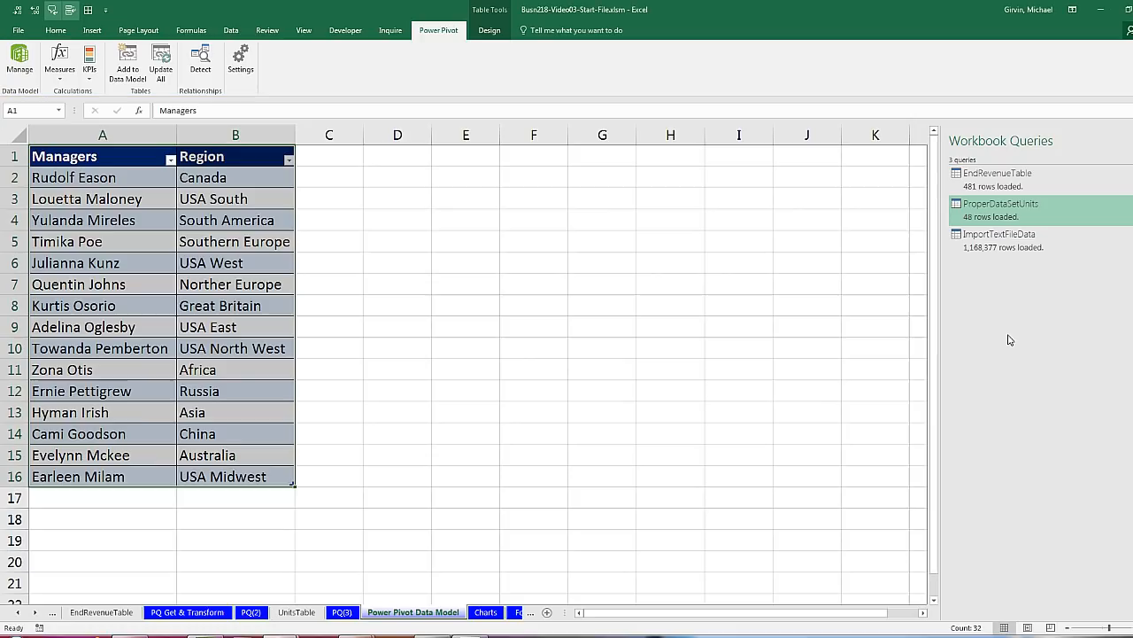
mouse_move(1005, 247)
left_click(234, 32)
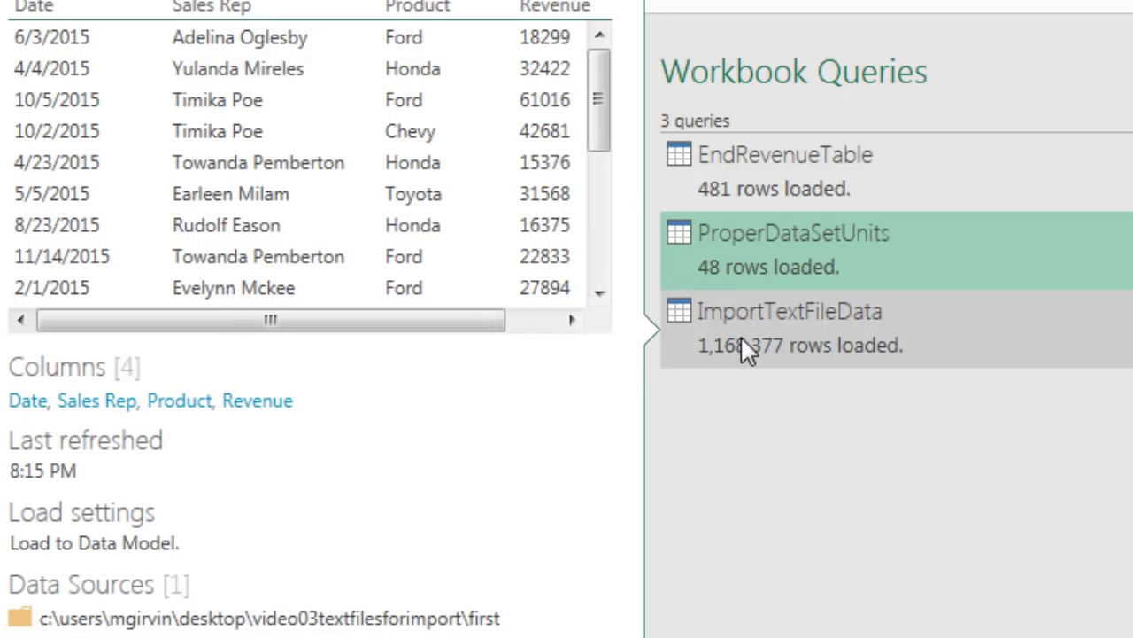
right_click(746, 341)
left_click(806, 436)
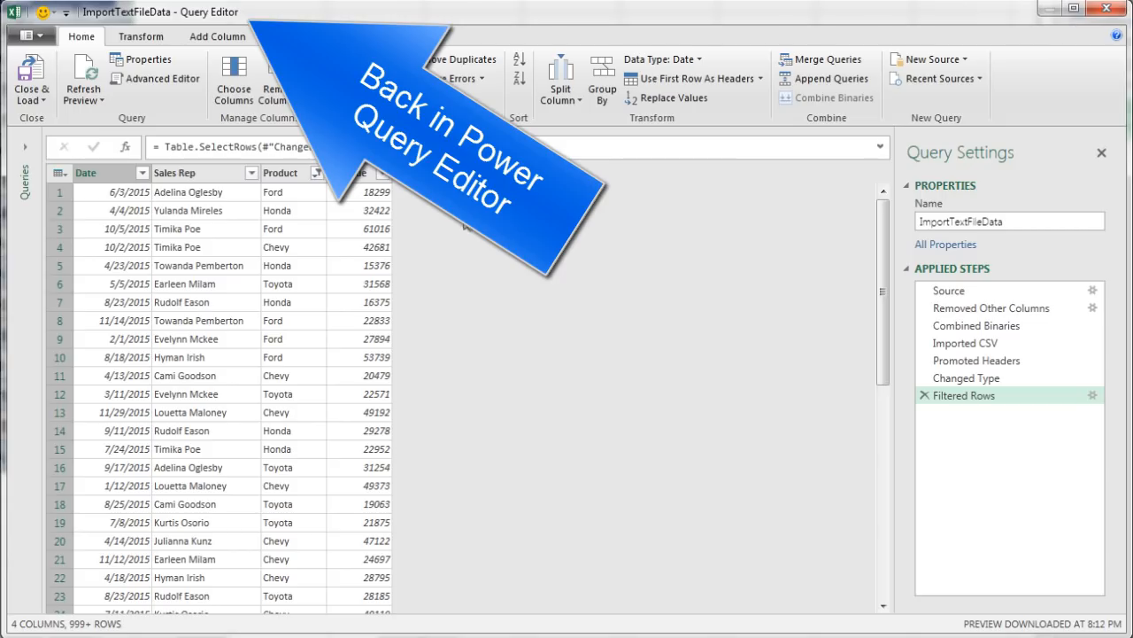
left_click(206, 172)
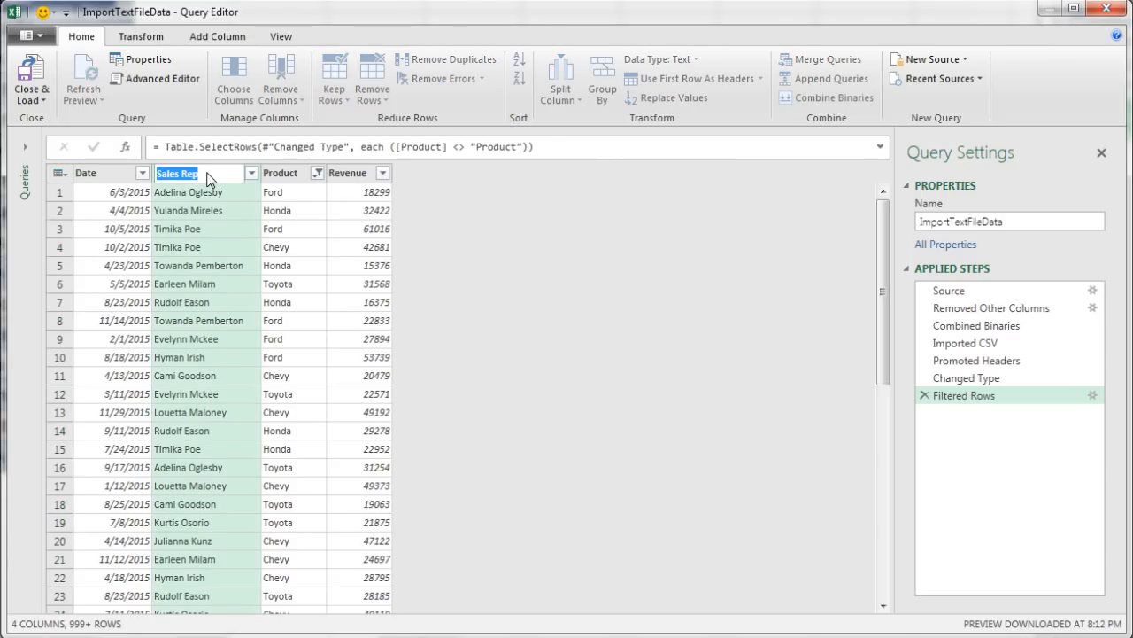
type("Managers")
key("Return")
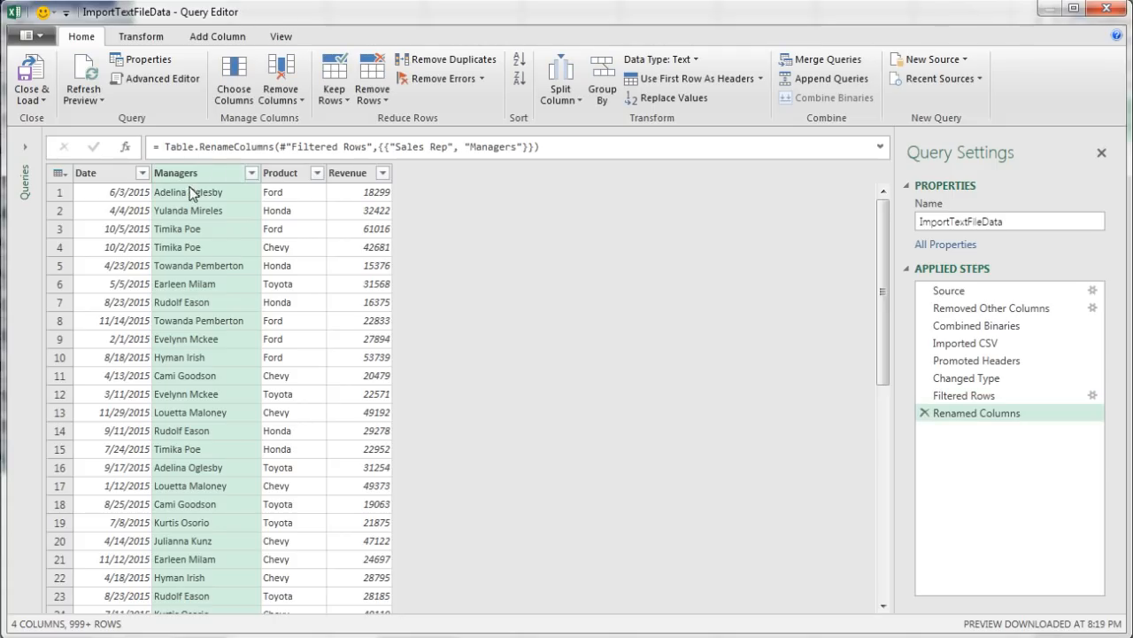
left_click(35, 82)
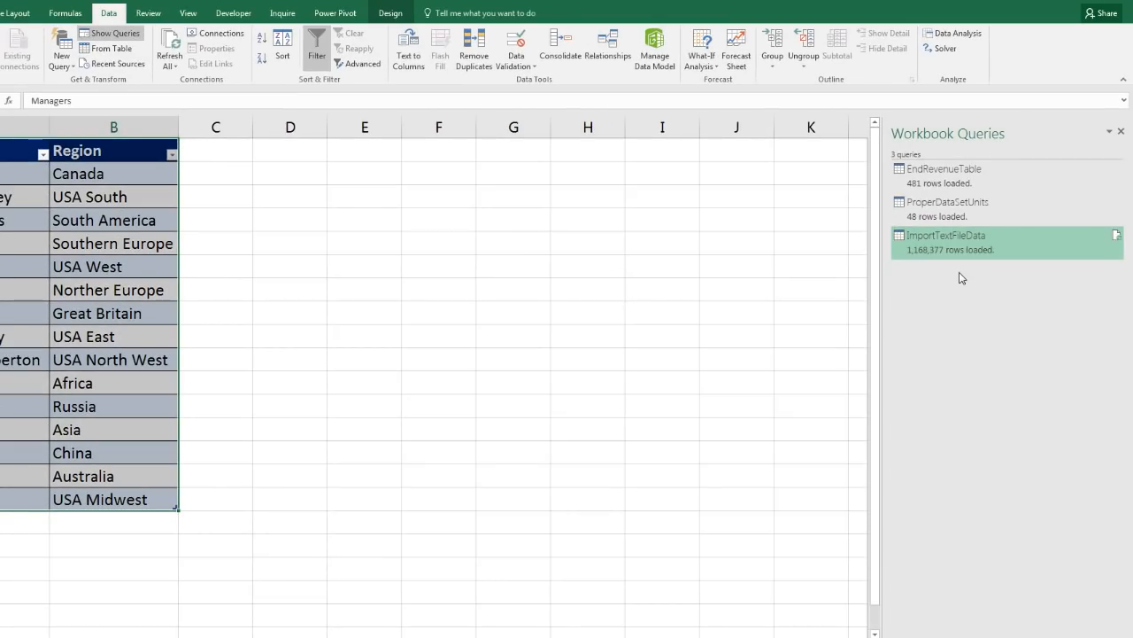
Step: Relate ManagerTable to ImportTextFileData through their Managers fields in the Data Model, and move ManagerTable farther from the imported table
left_click(655, 62)
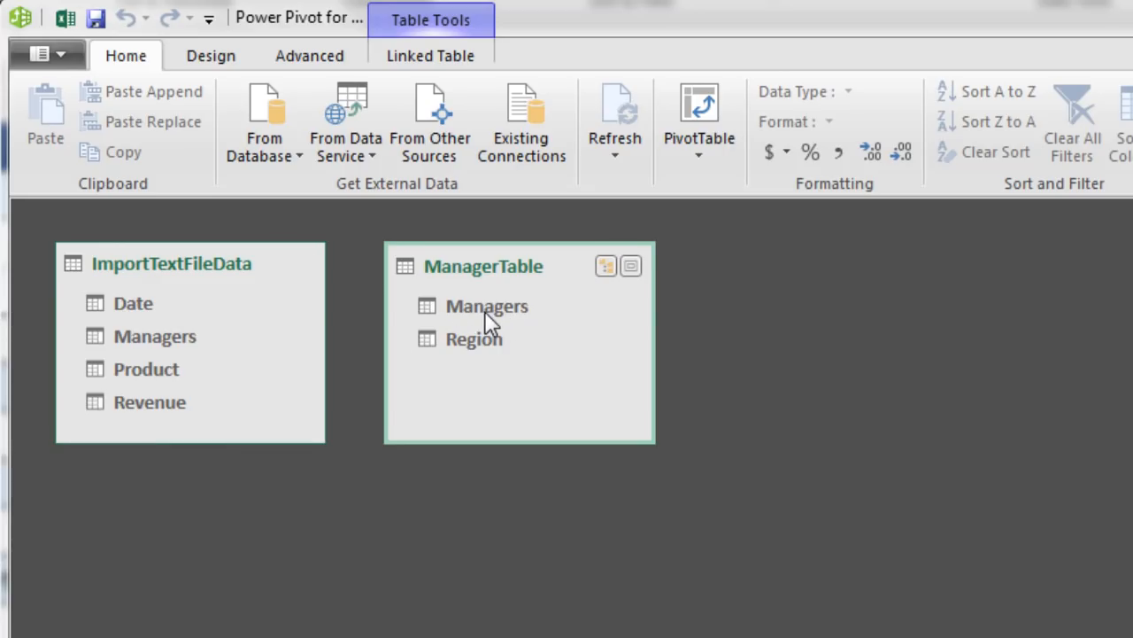
left_click_drag(484, 311, 168, 331)
left_click_drag(502, 268, 650, 384)
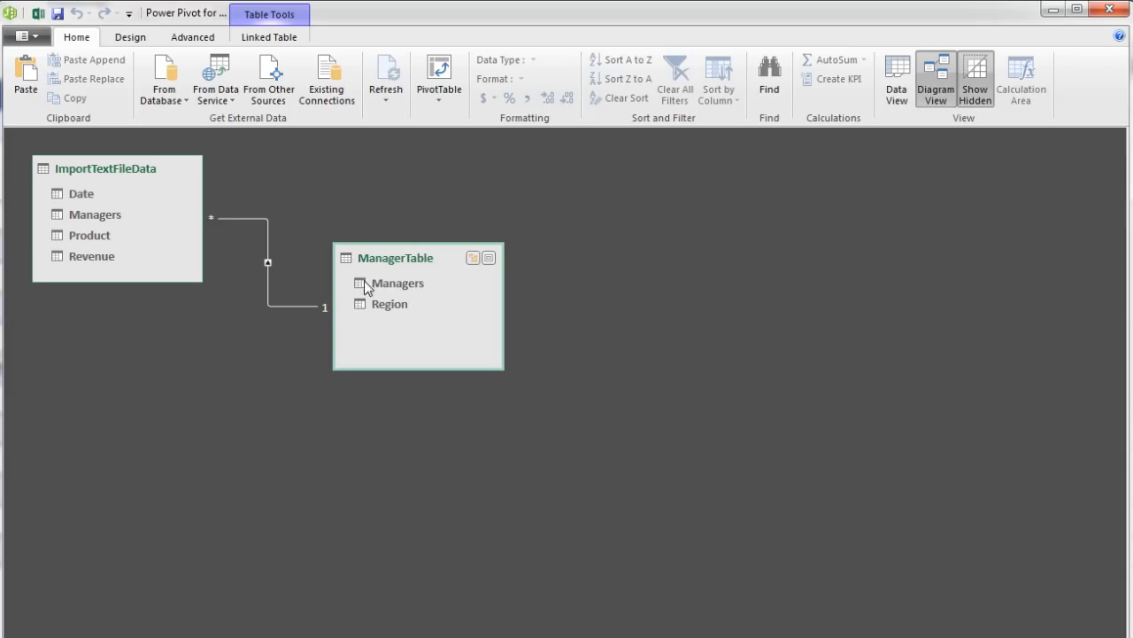
Step: Review the rows of ManagerTable and ImportTextFileData in Data View, and return to Diagram View
left_click(899, 104)
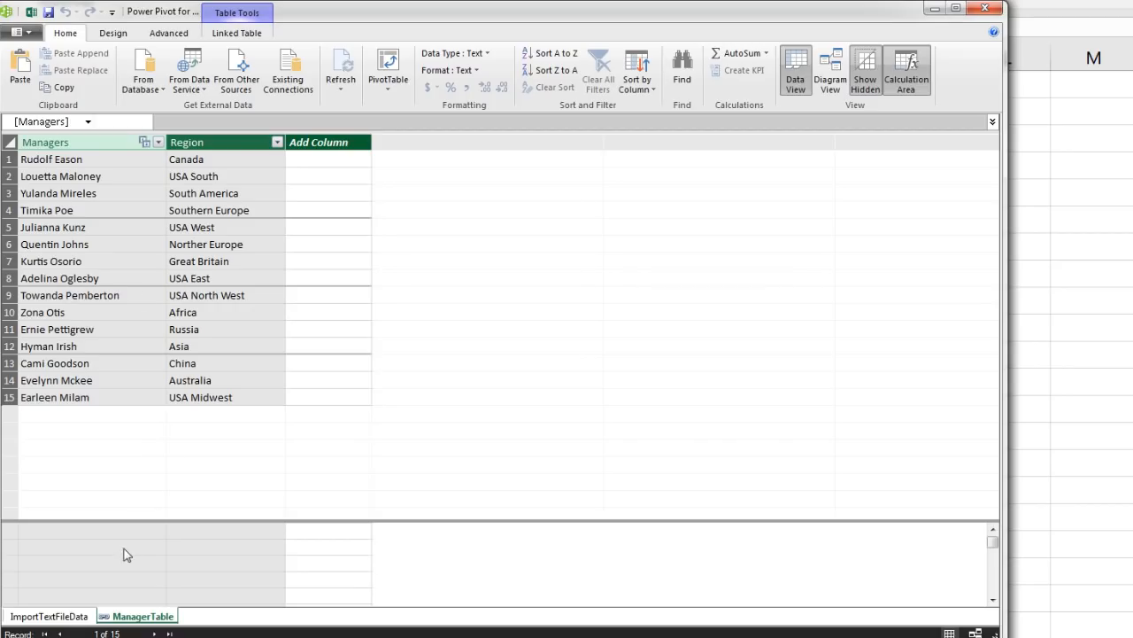
left_click(85, 616)
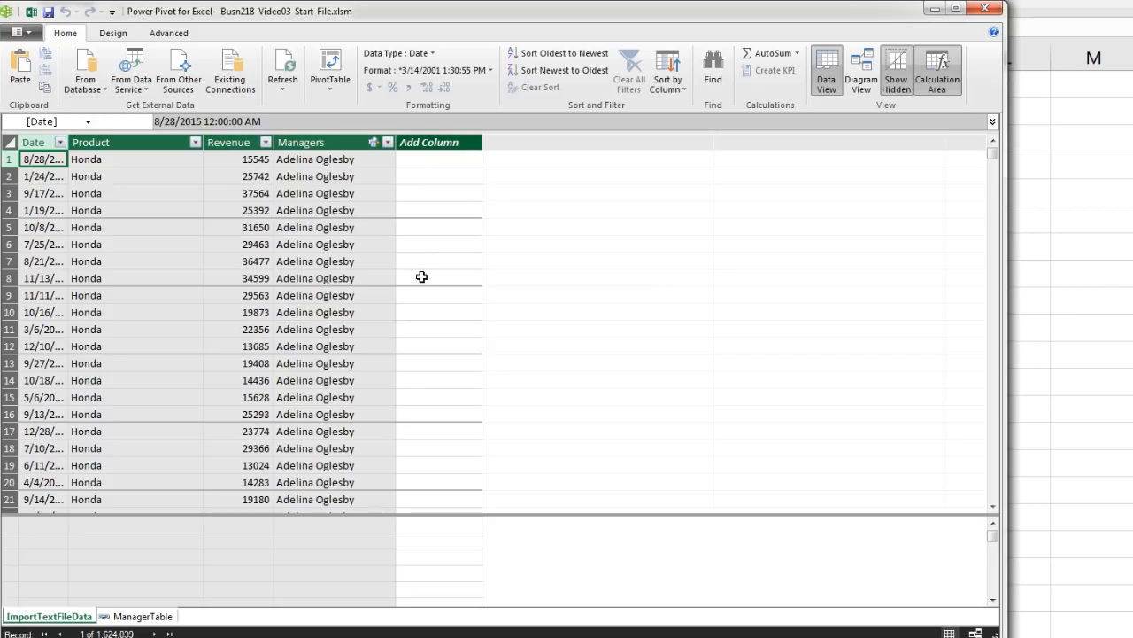
left_click(861, 84)
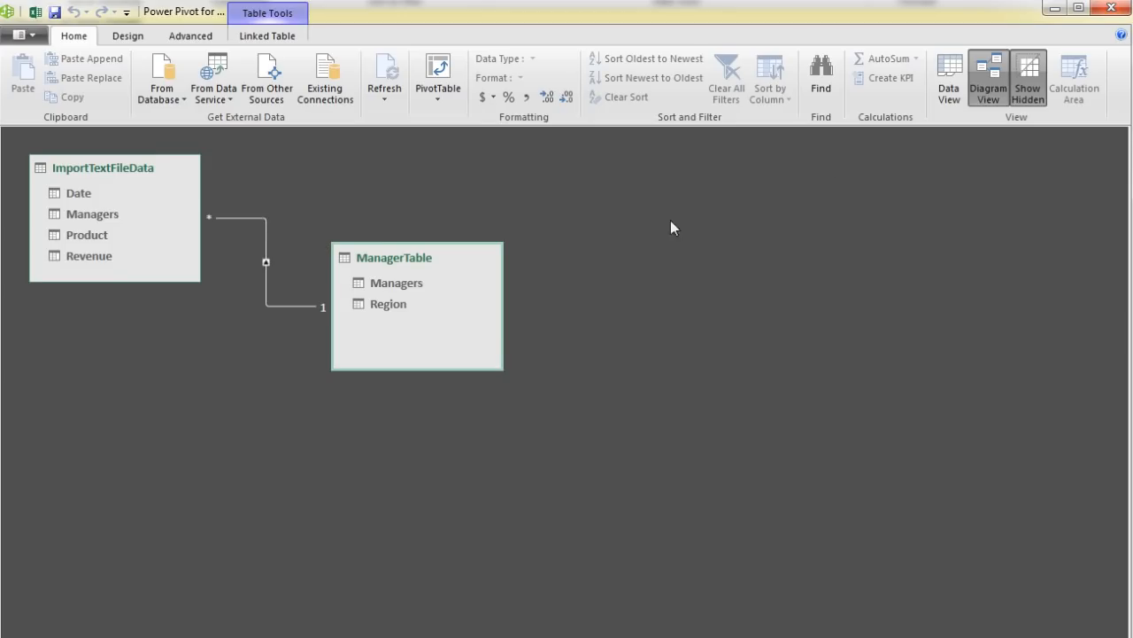
Step: Create a PivotTable from the Data Model on a new worksheet and rename the sheet RegionalProductReport
left_click(440, 70)
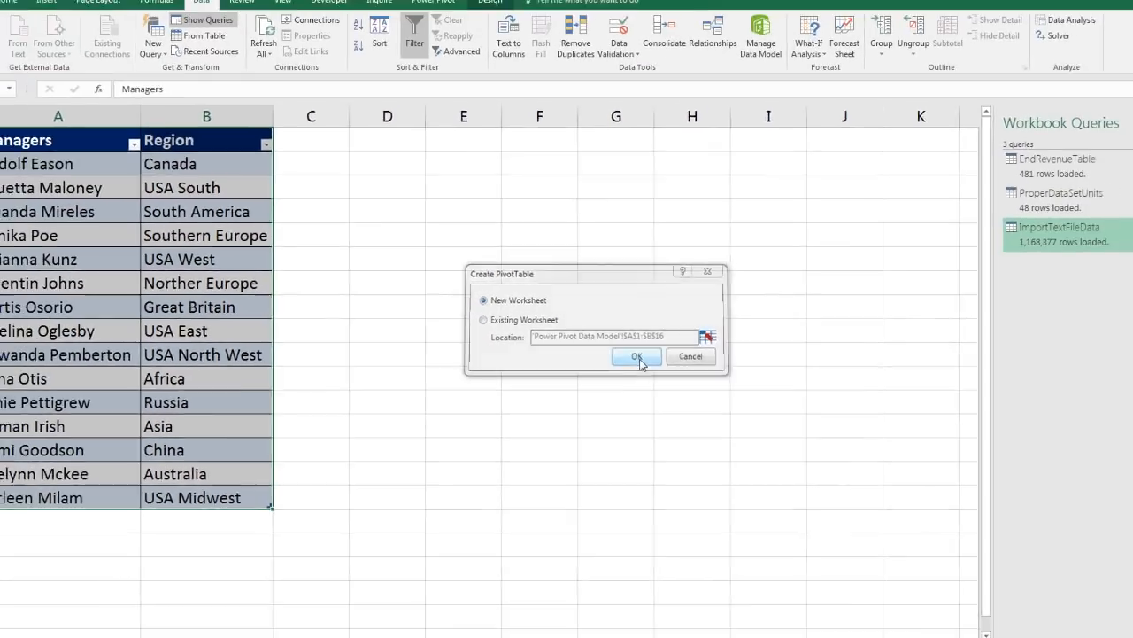
left_click(677, 372)
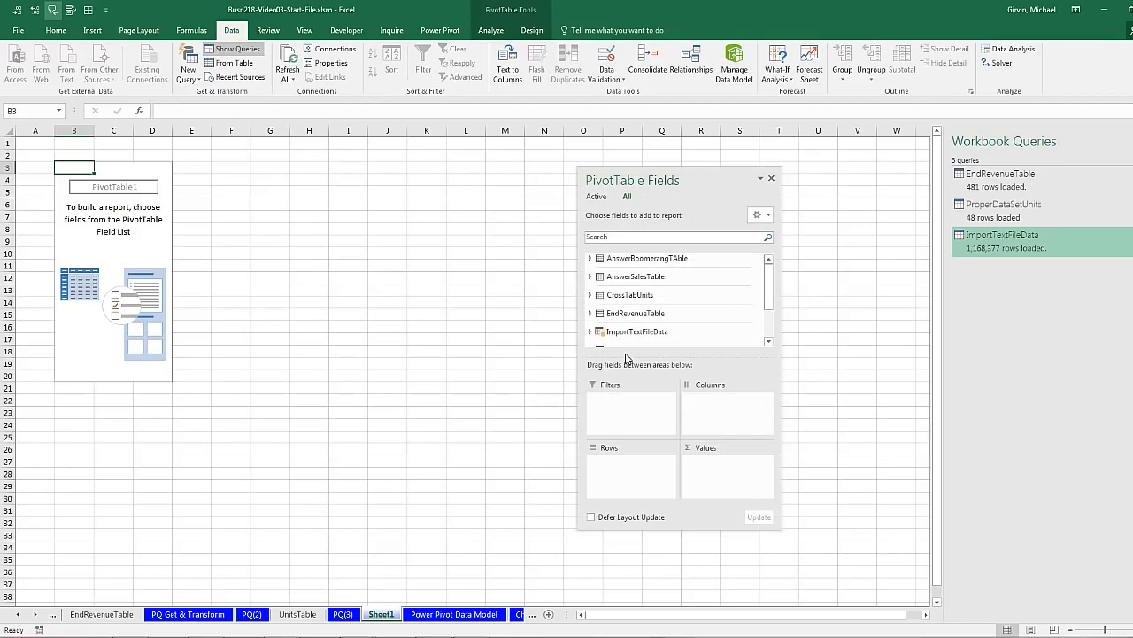
double_click(381, 617)
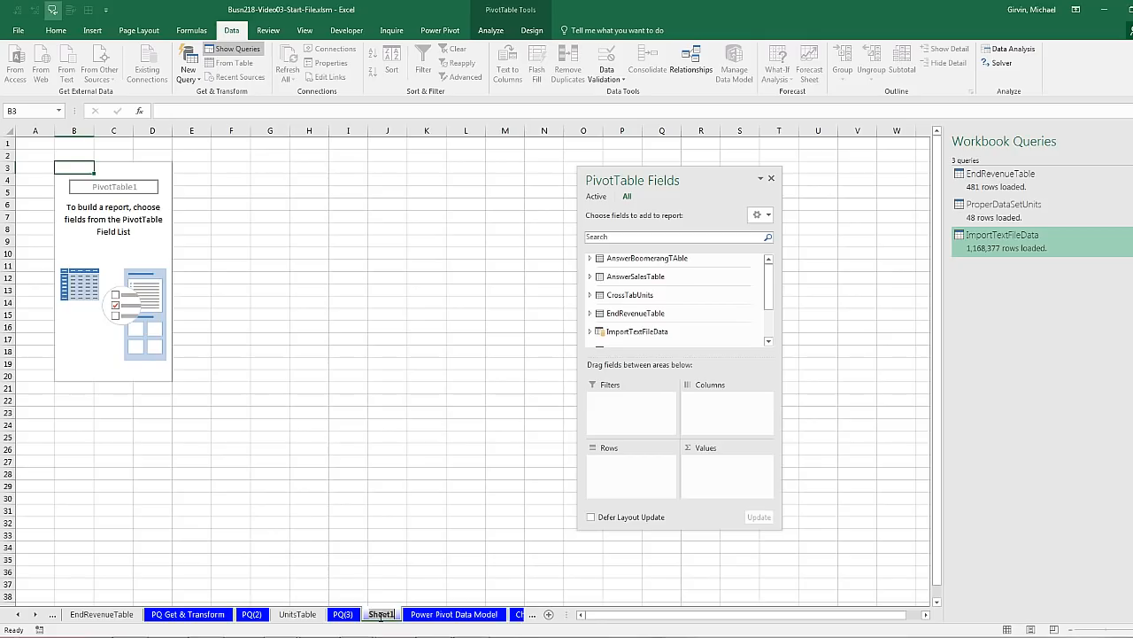
type("RegionalProductReport")
key("Return")
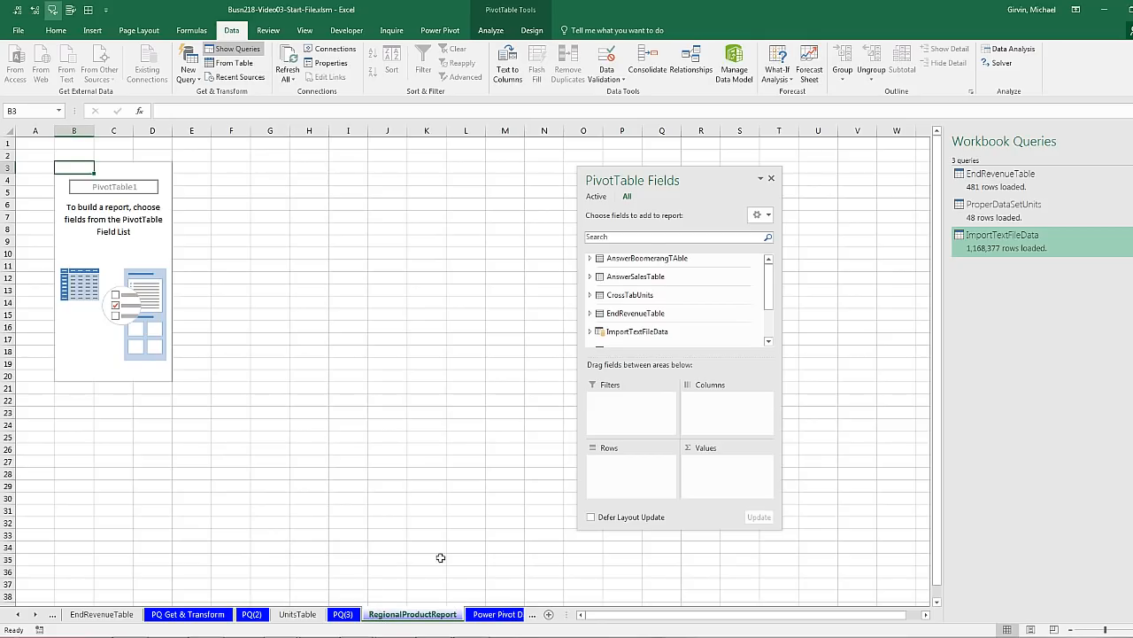
Step: Move the PivotTable field list closer to the report and set ImportTextFileData to show among the active tables
left_click_drag(684, 175, 451, 174)
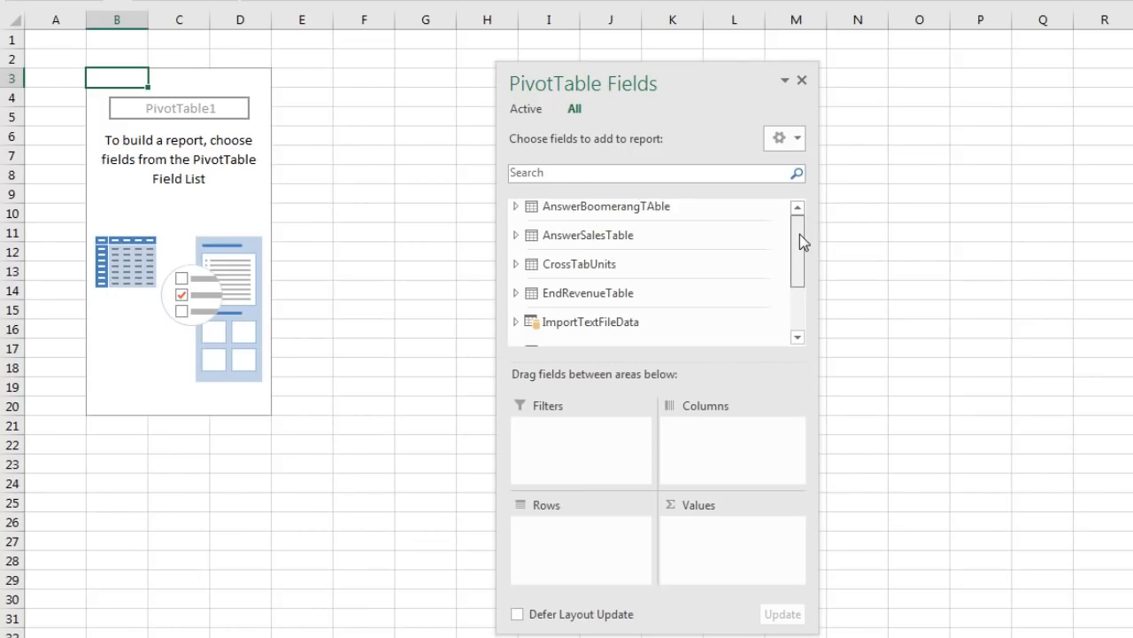
left_click_drag(656, 266, 656, 298)
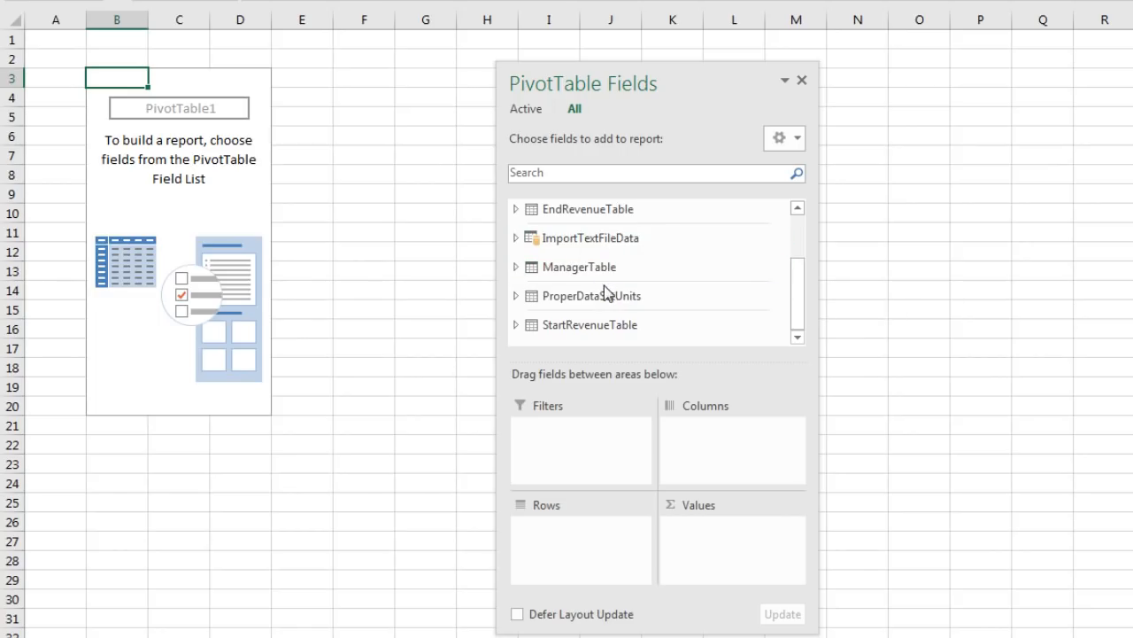
left_click_drag(796, 312, 807, 246)
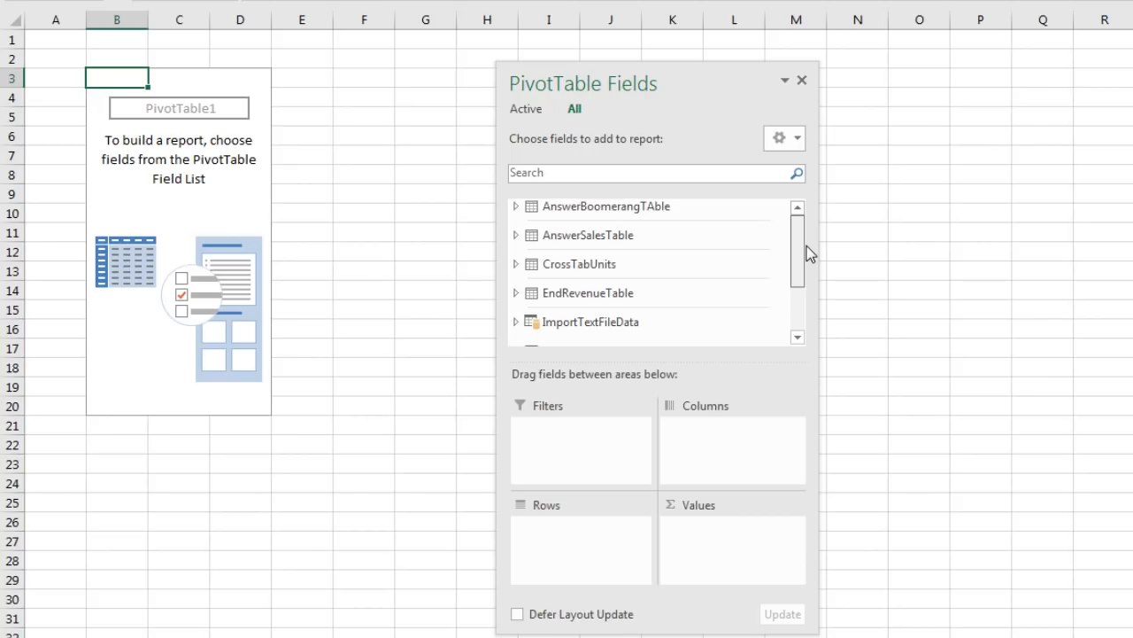
left_click_drag(807, 246, 804, 279)
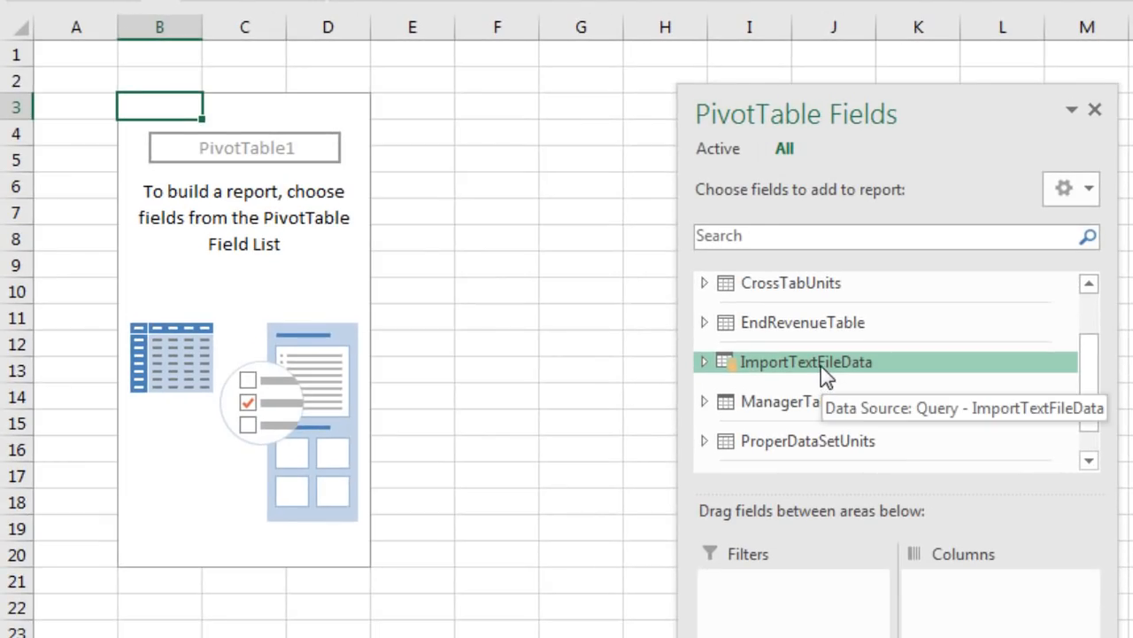
right_click(821, 367)
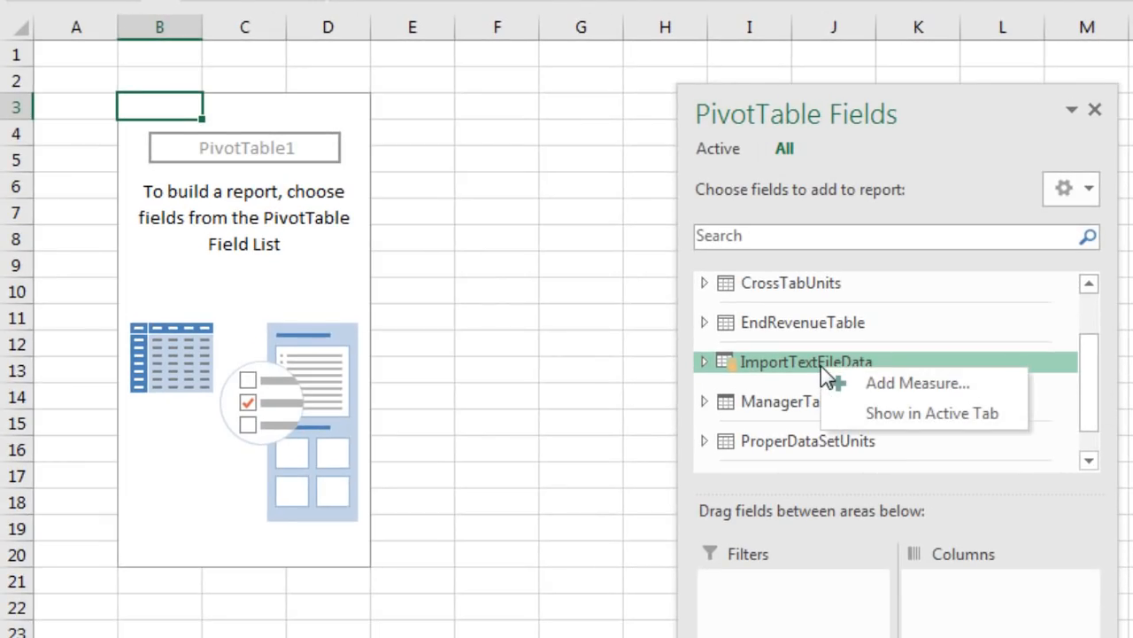
left_click(872, 416)
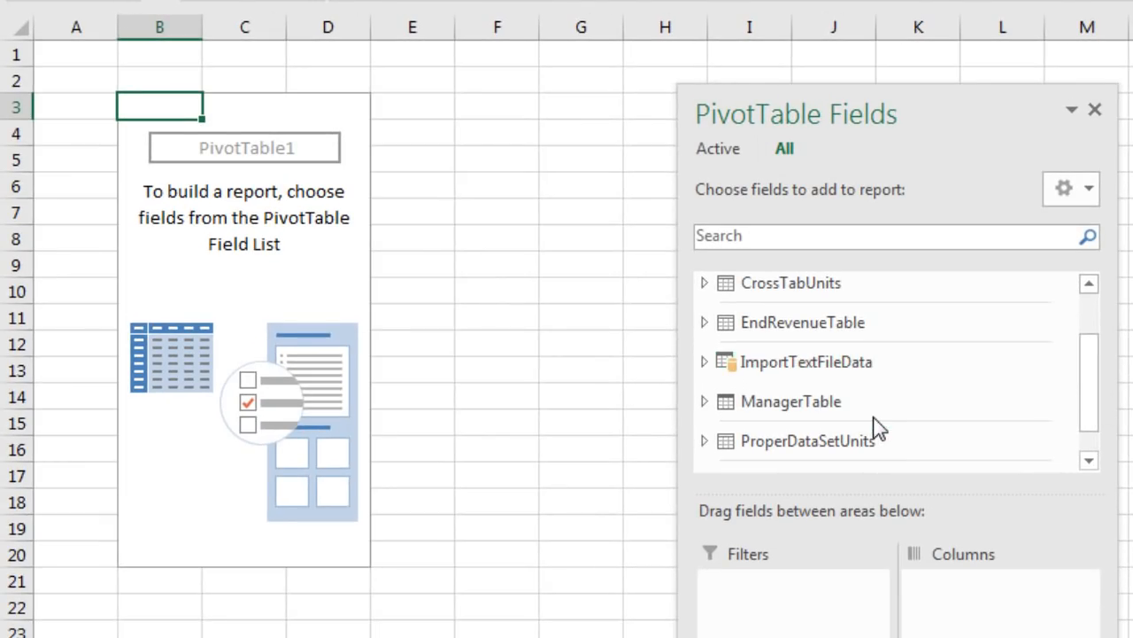
Step: Set ManagerTable to show among the active tables and enlarge the PivotTable field list to fit both tables' fields
left_click(718, 149)
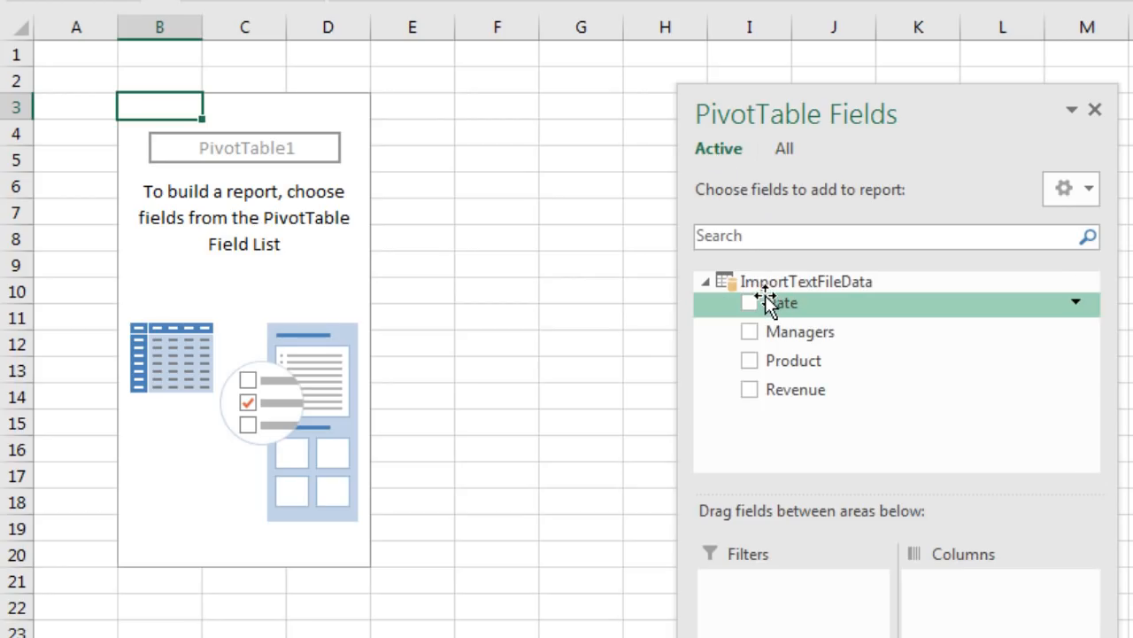
left_click(791, 155)
right_click(802, 402)
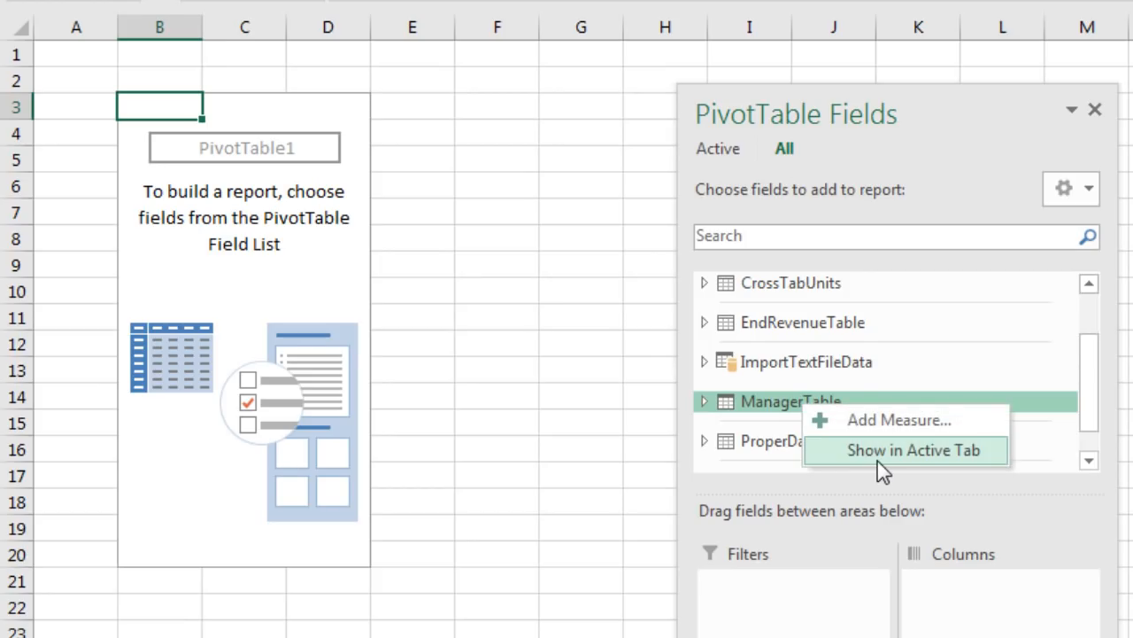
left_click(877, 456)
left_click(728, 158)
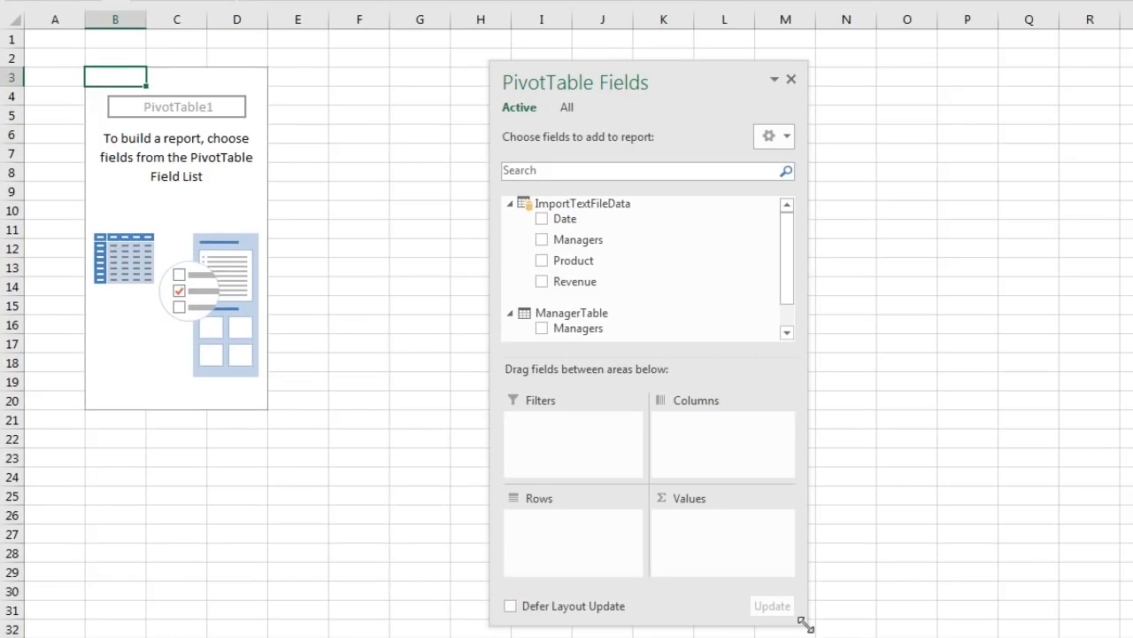
left_click_drag(805, 625, 890, 636)
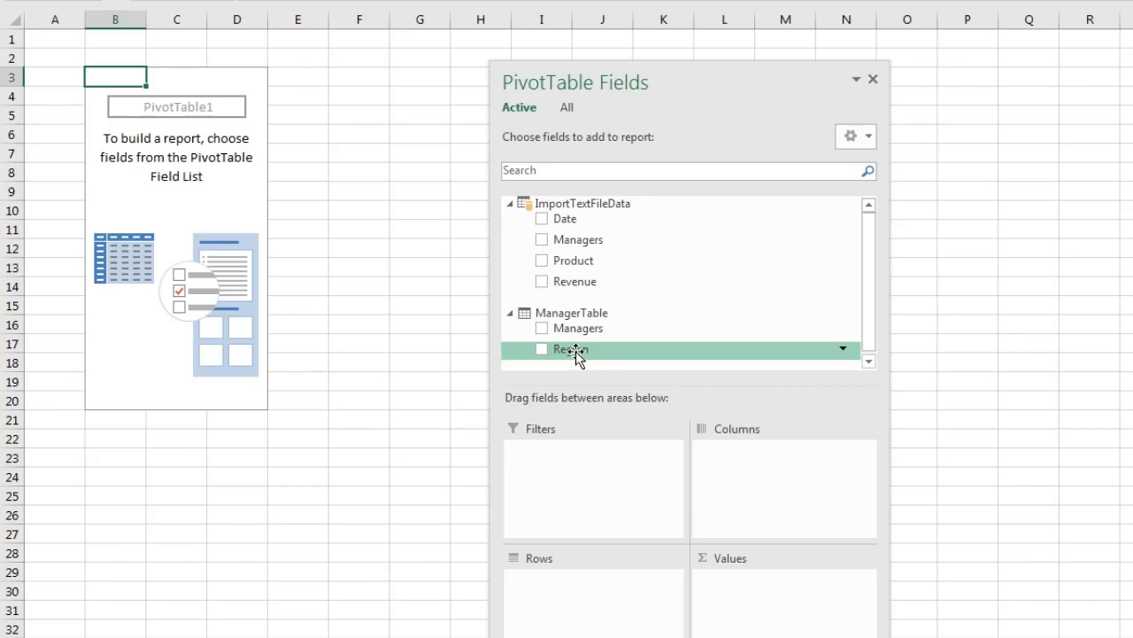
Step: Add Region from ManagerTable as the PivotTable's rows and Revenue from ImportTextFileData as its summed values
left_click_drag(564, 351, 595, 604)
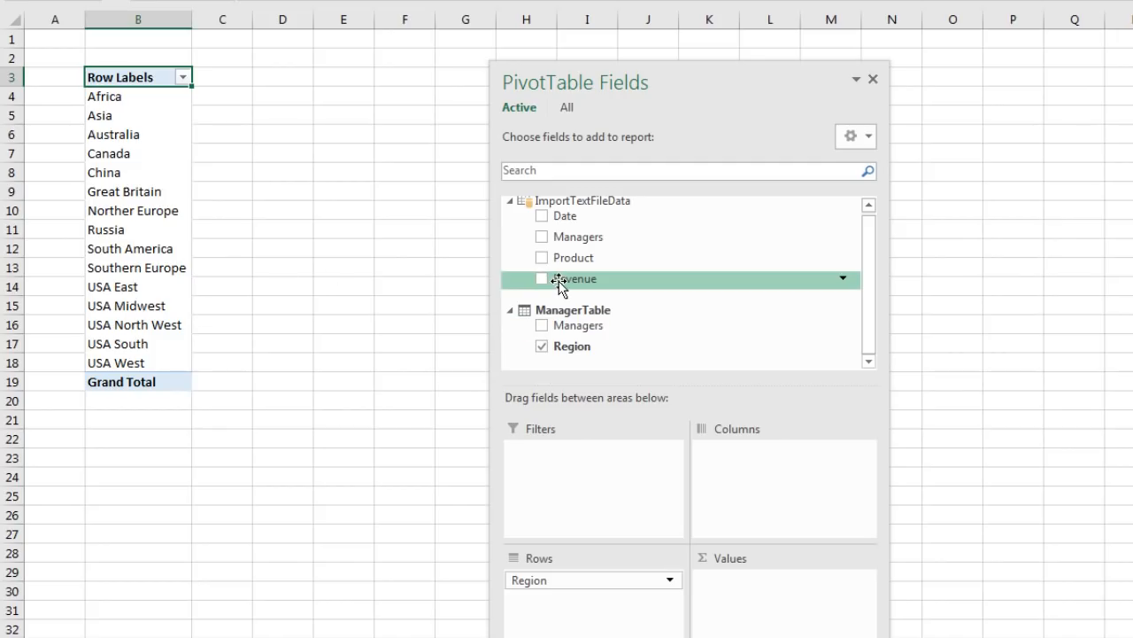
left_click_drag(559, 285, 763, 623)
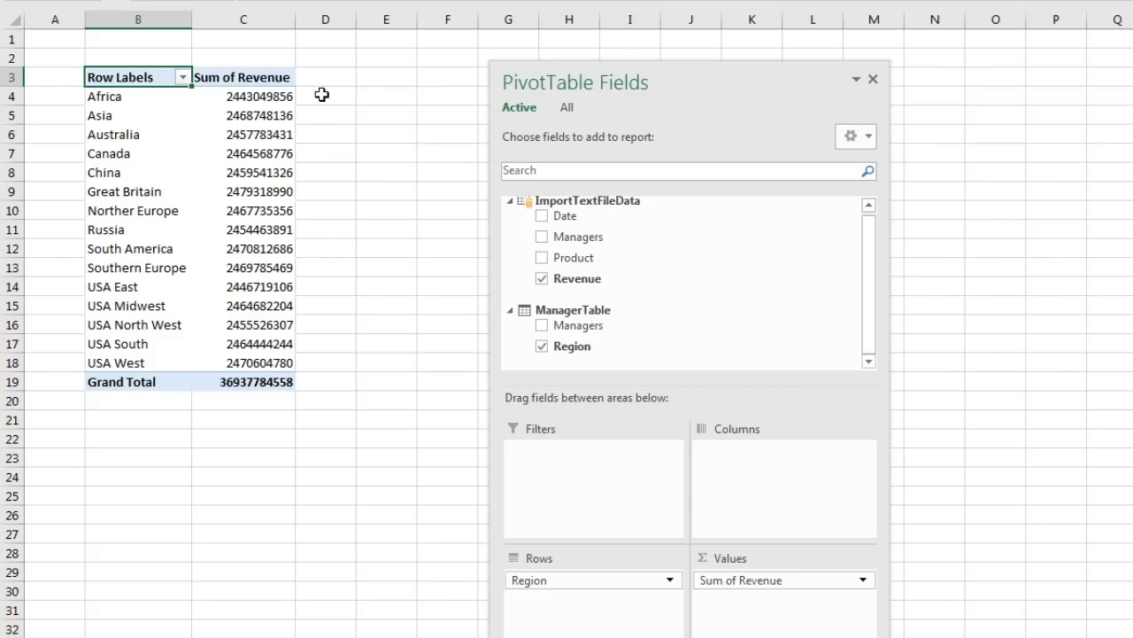
Step: Show the PivotTable in Tabular Form and apply the custom BluePivot style
mouse_move(293, 134)
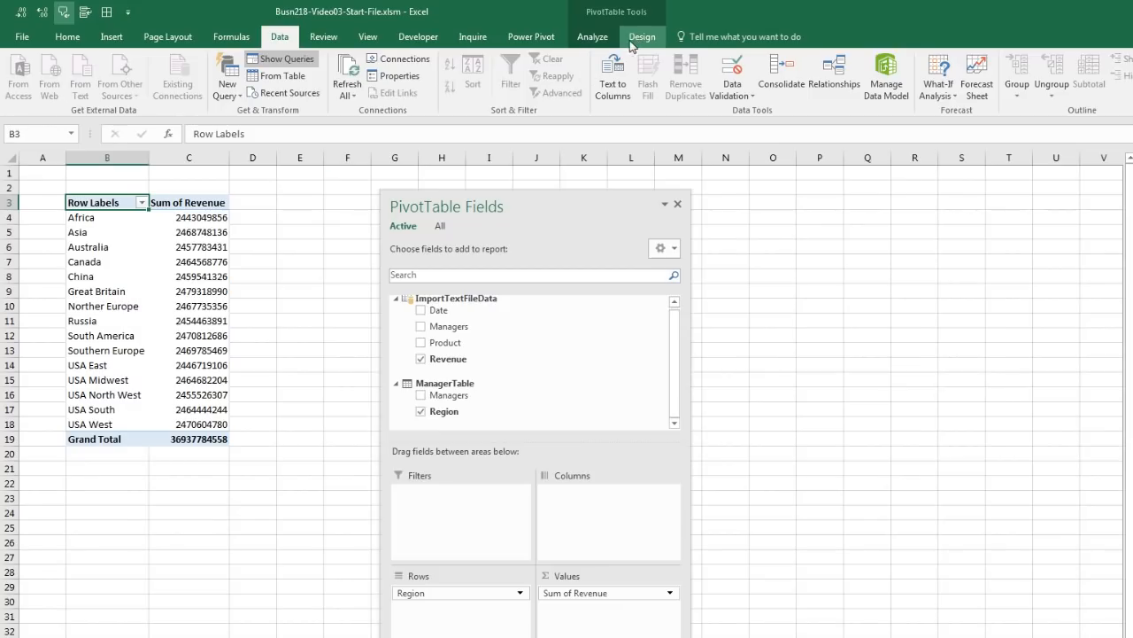
left_click(634, 39)
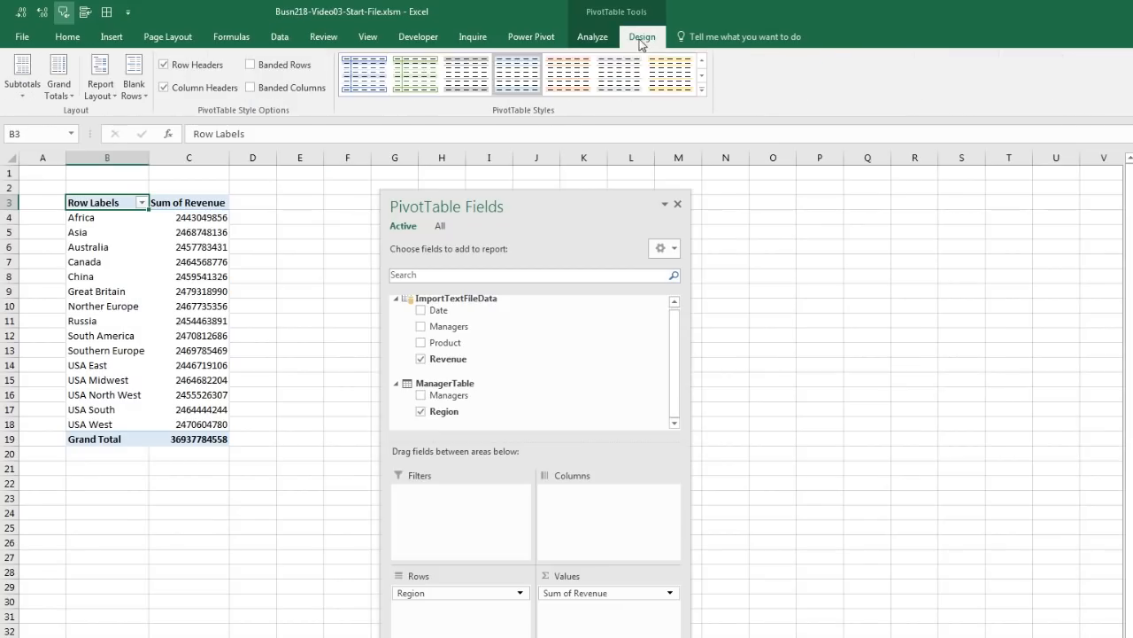
left_click(103, 92)
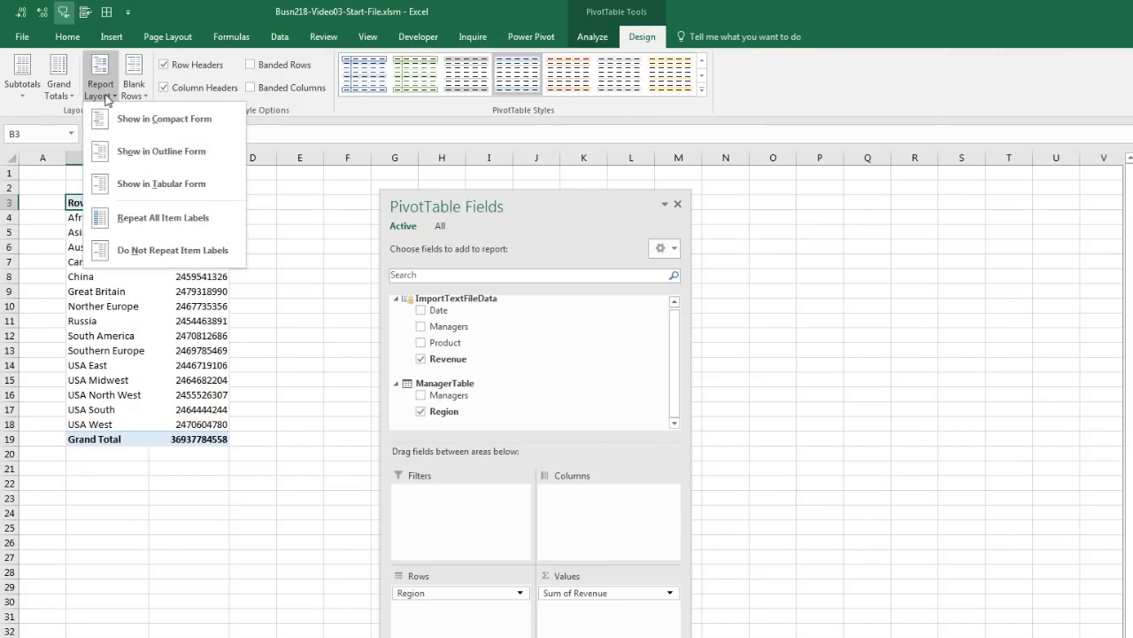
left_click(127, 184)
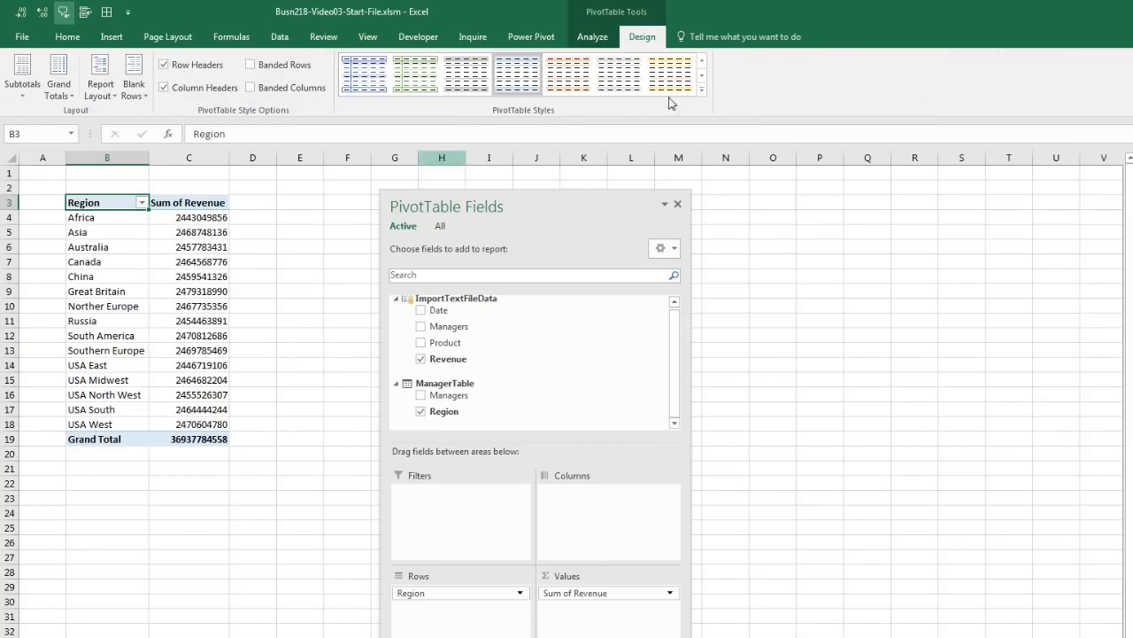
left_click(703, 90)
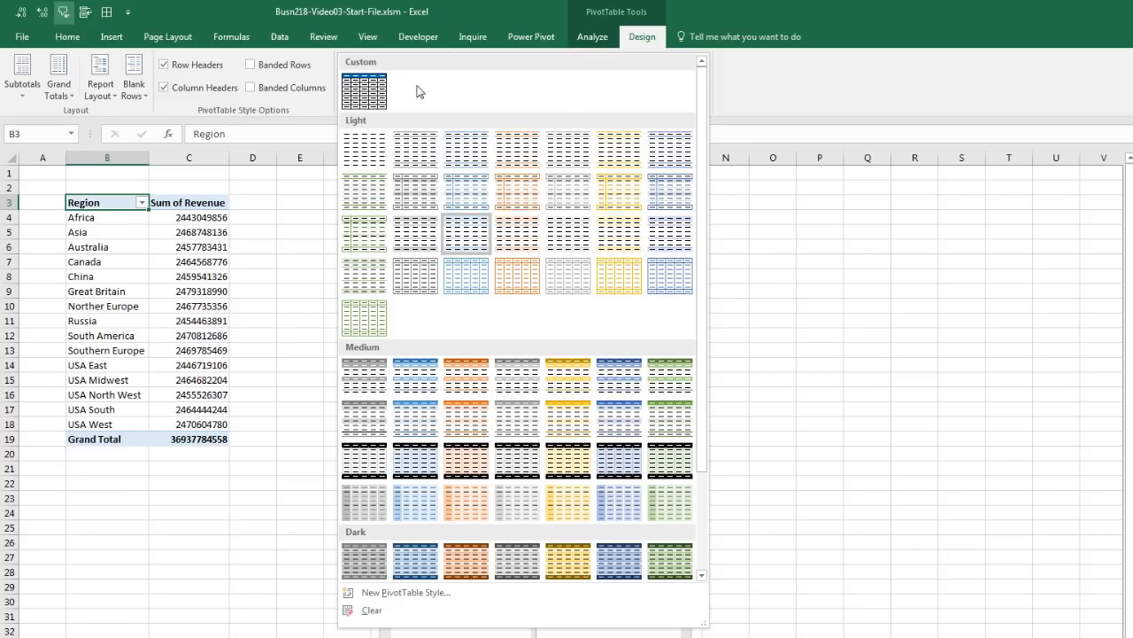
left_click(370, 85)
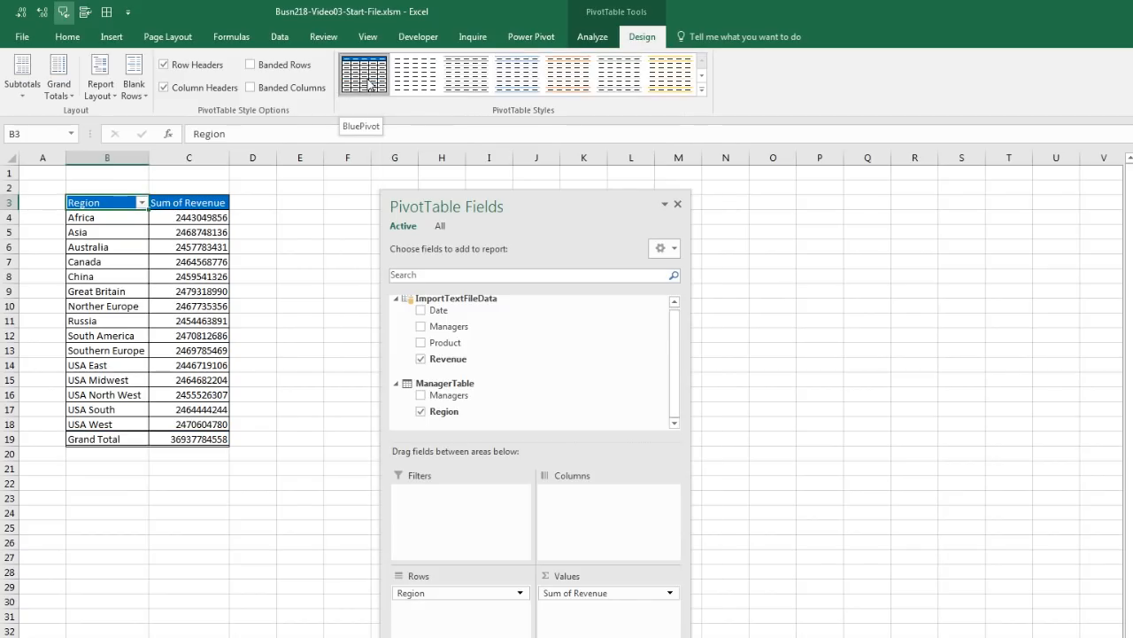
Step: Insert a Product slicer, place it beside the report near column E, and shrink it to about 1.65" high by 1.6" wide
left_click(589, 37)
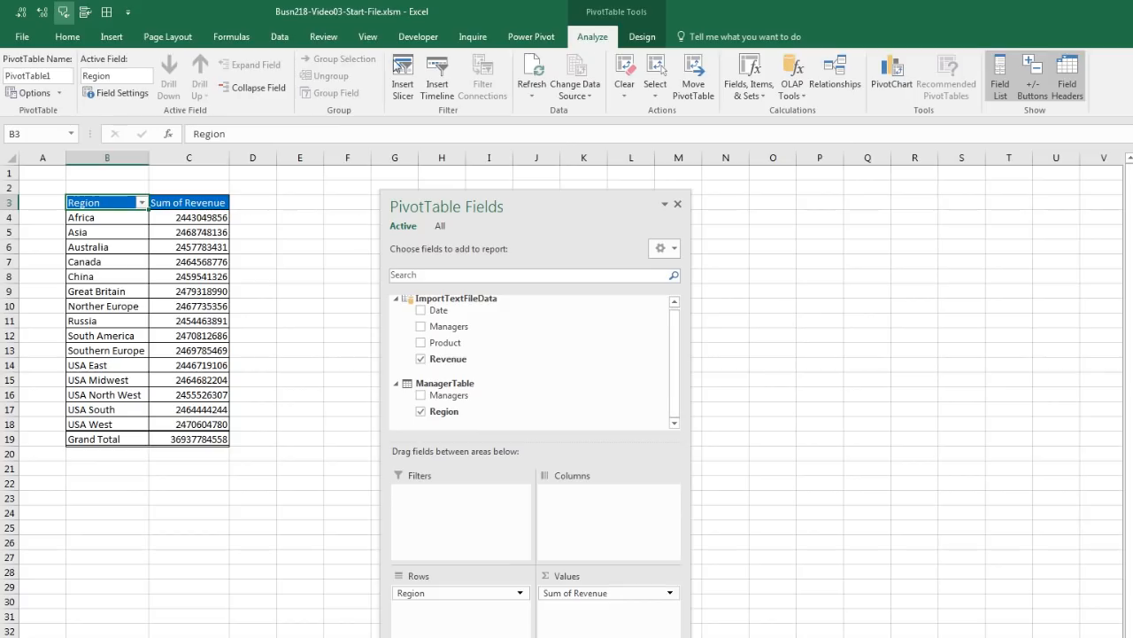
left_click(405, 80)
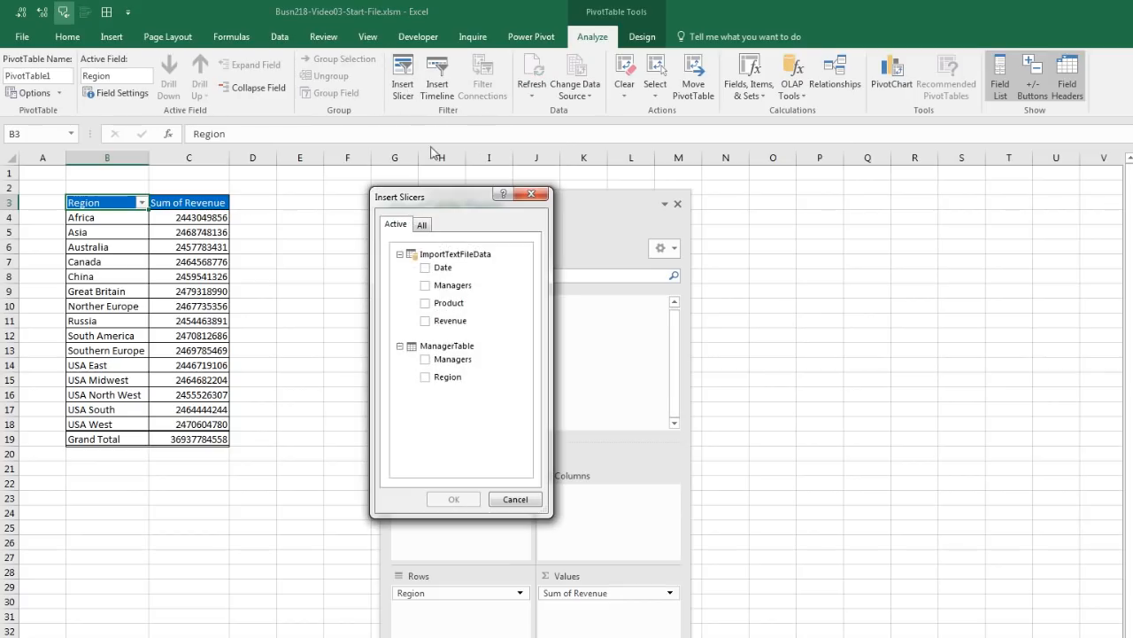
left_click(434, 305)
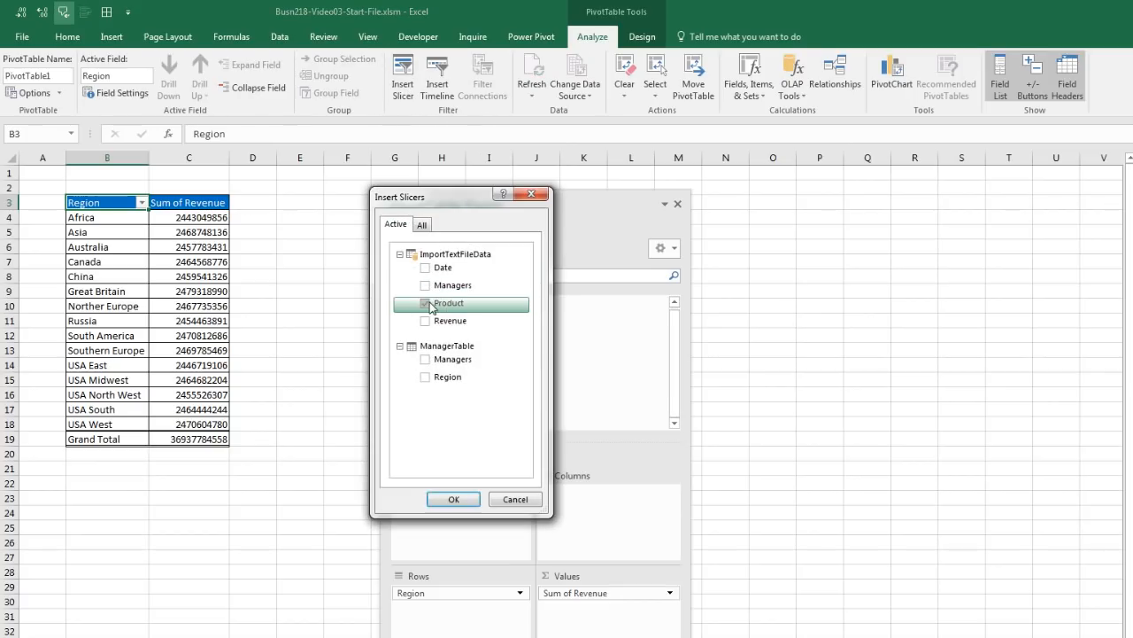
left_click(453, 499)
left_click_drag(506, 312, 357, 207)
left_click_drag(445, 396, 417, 316)
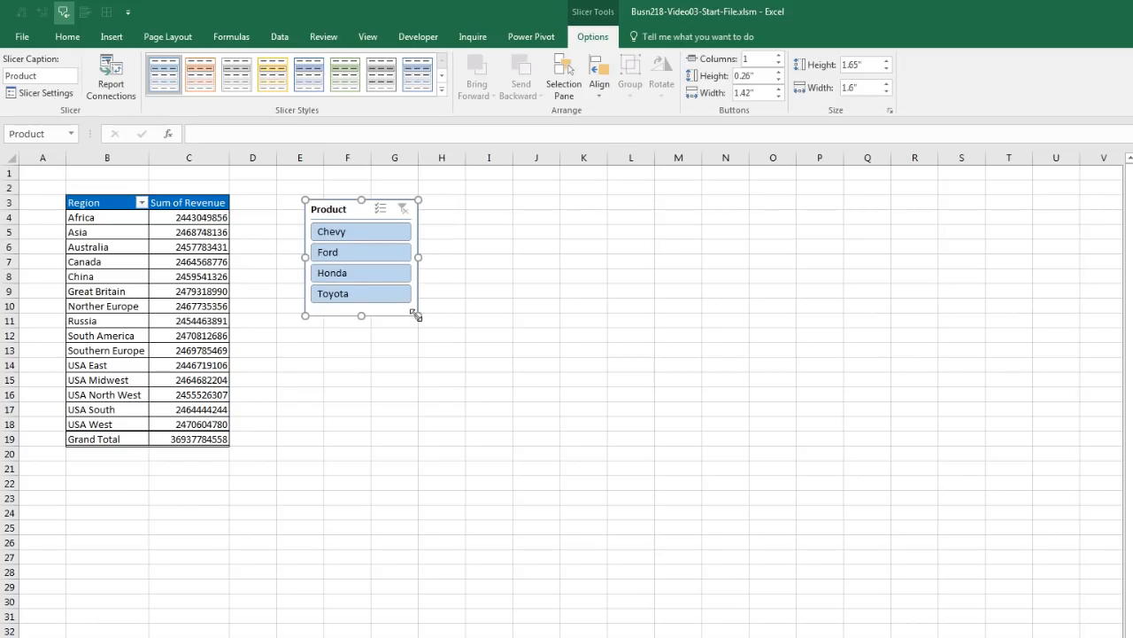
Step: Test the Product slicer by filtering the report for Chevy, Ford and Toyota in turn
left_click(335, 235)
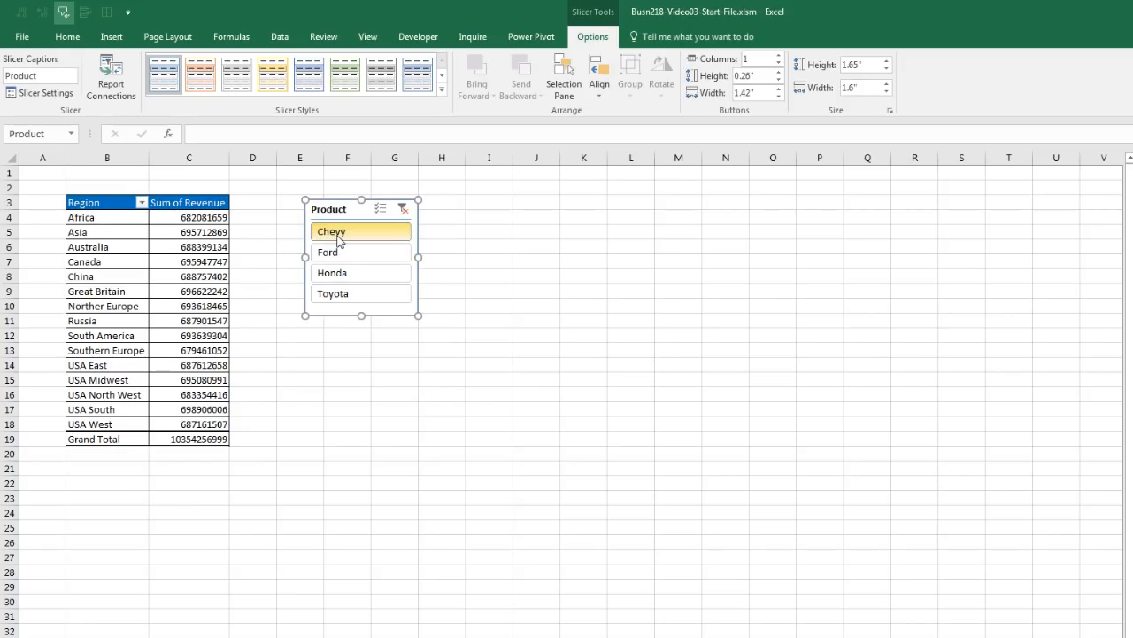
left_click(346, 259)
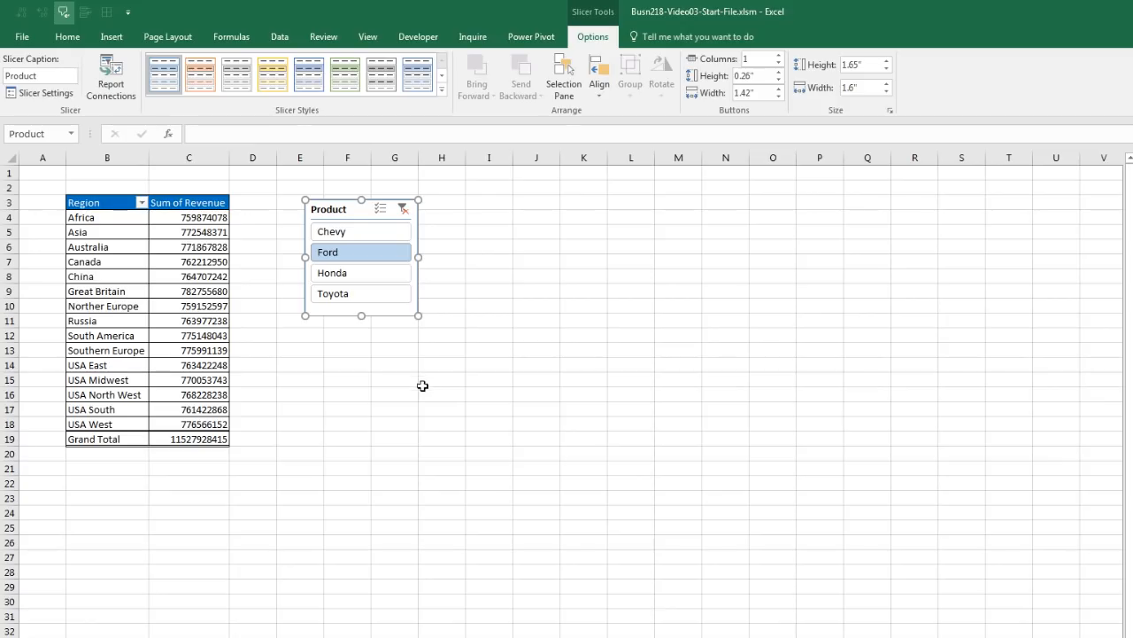
left_click(359, 295)
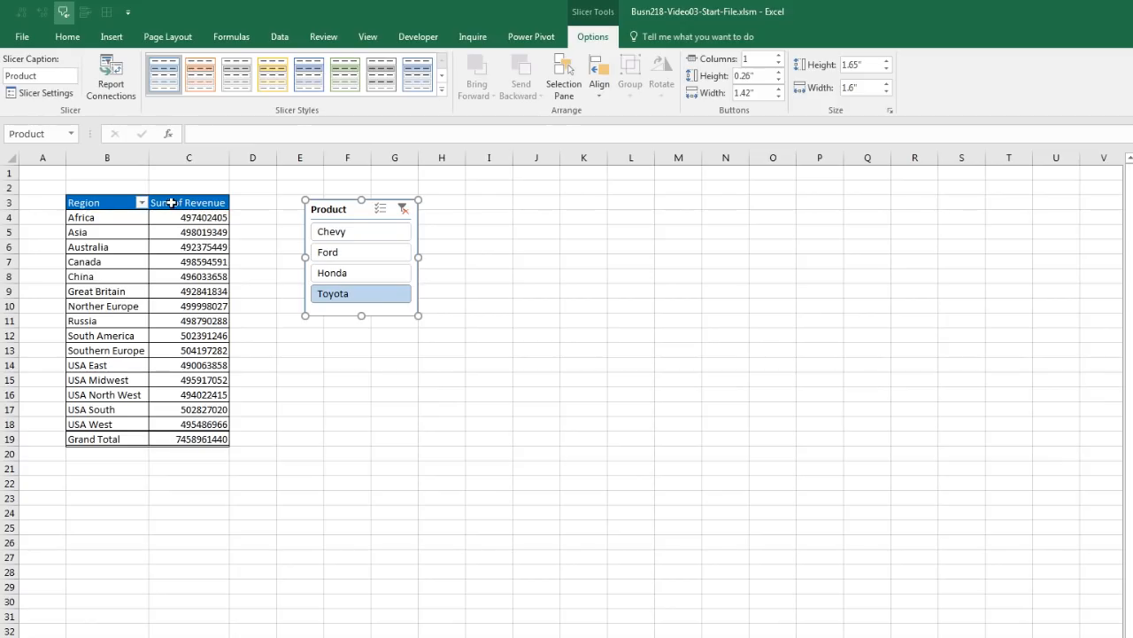
Step: Format the Sum of Revenue values as Currency with 0 decimal places, and move the field list clear of the slicer
left_click(168, 221)
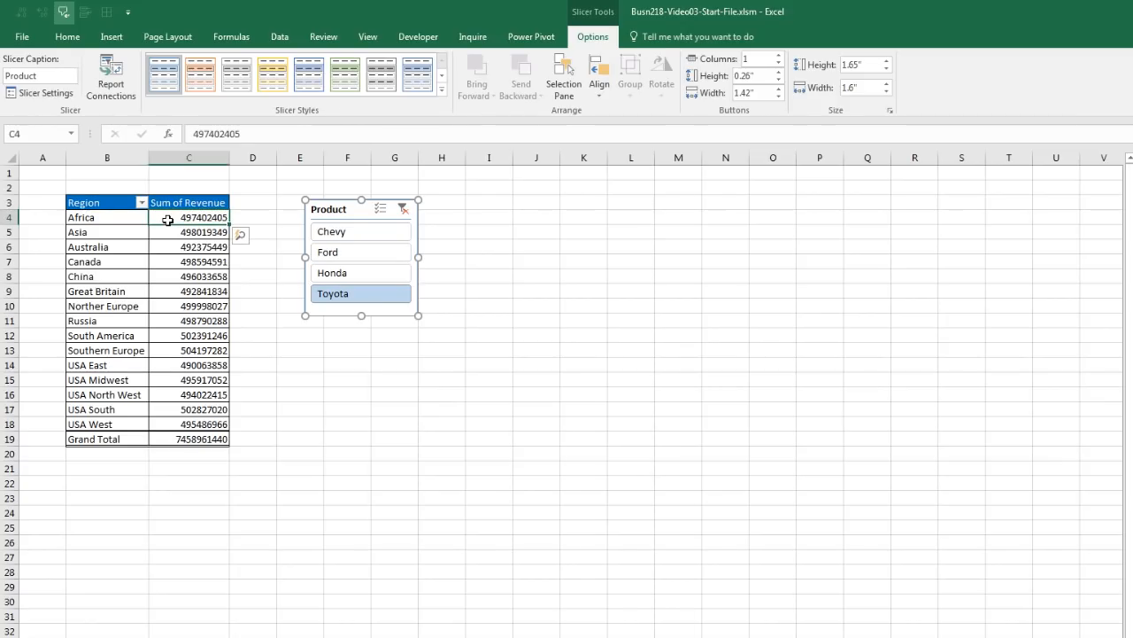
right_click(167, 220)
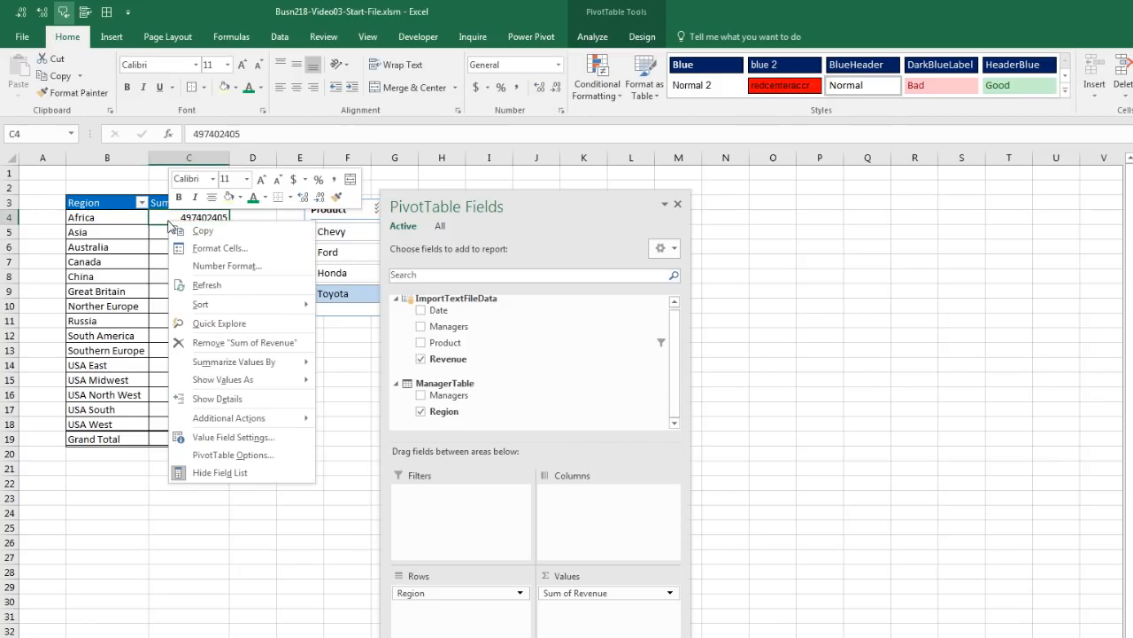
left_click(219, 264)
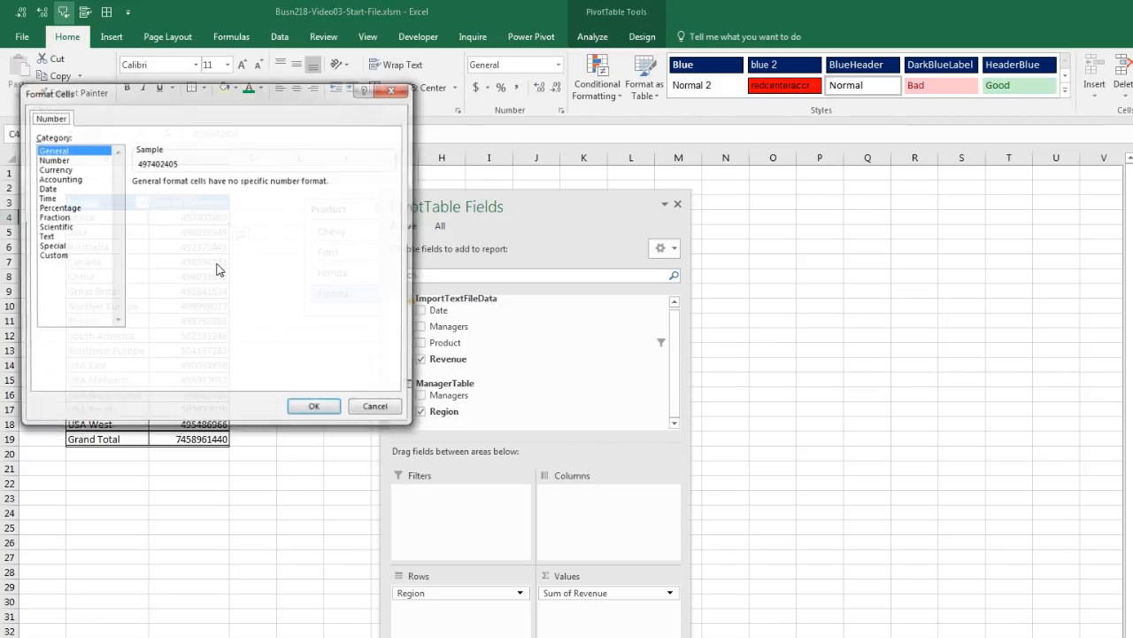
left_click(68, 169)
left_click(230, 186)
left_click(230, 185)
left_click(312, 409)
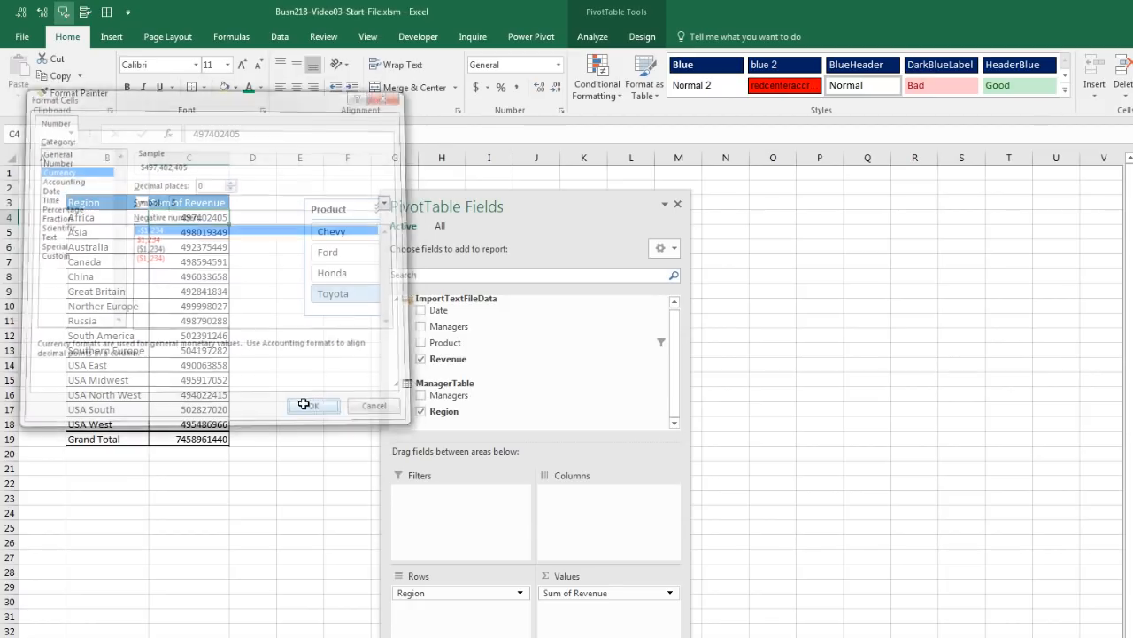
left_click_drag(519, 207, 595, 193)
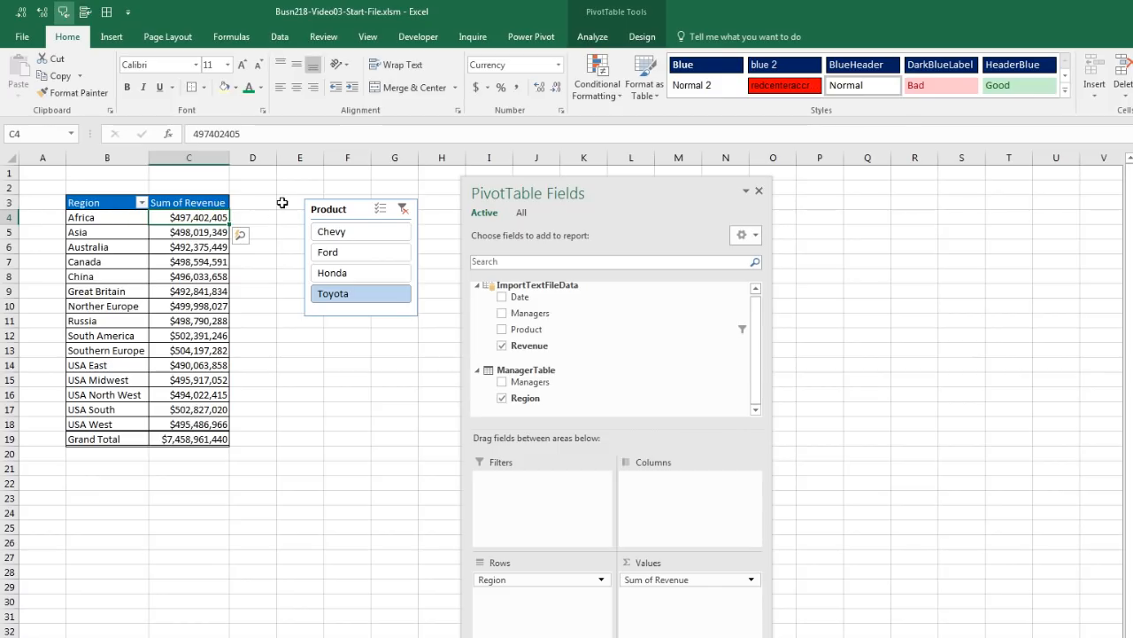
Step: Copy 2017Data.txt into the First folder in File Explorer, and return to the Video03TextFilesForImport folder
mouse_move(205, 237)
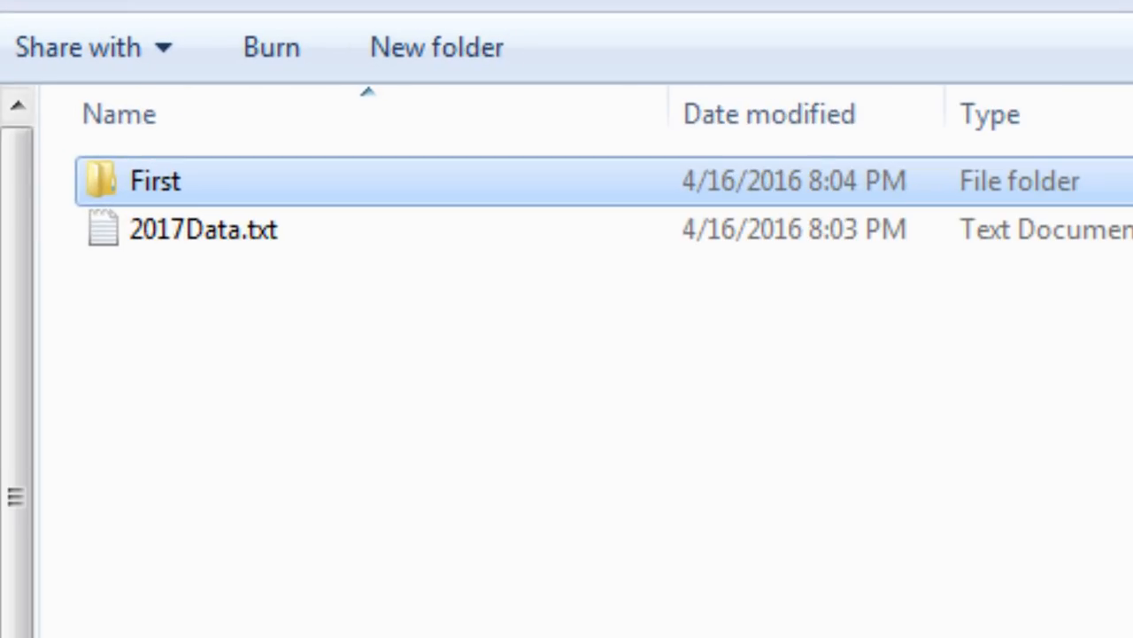
left_click(188, 247)
right_click(188, 246)
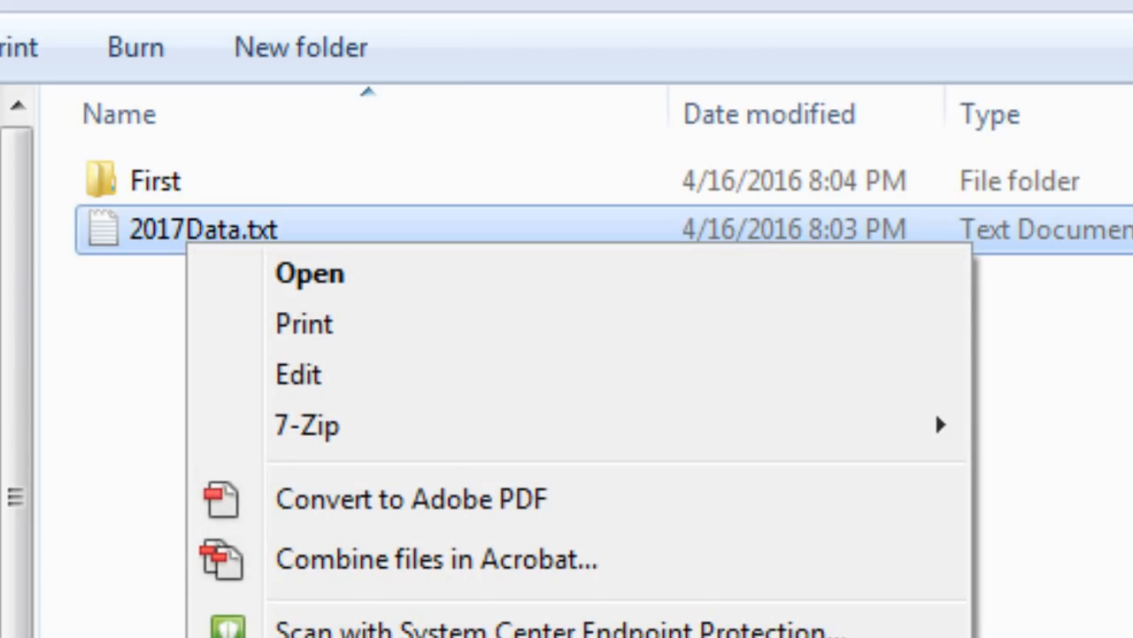
key("Escape")
double_click(157, 185)
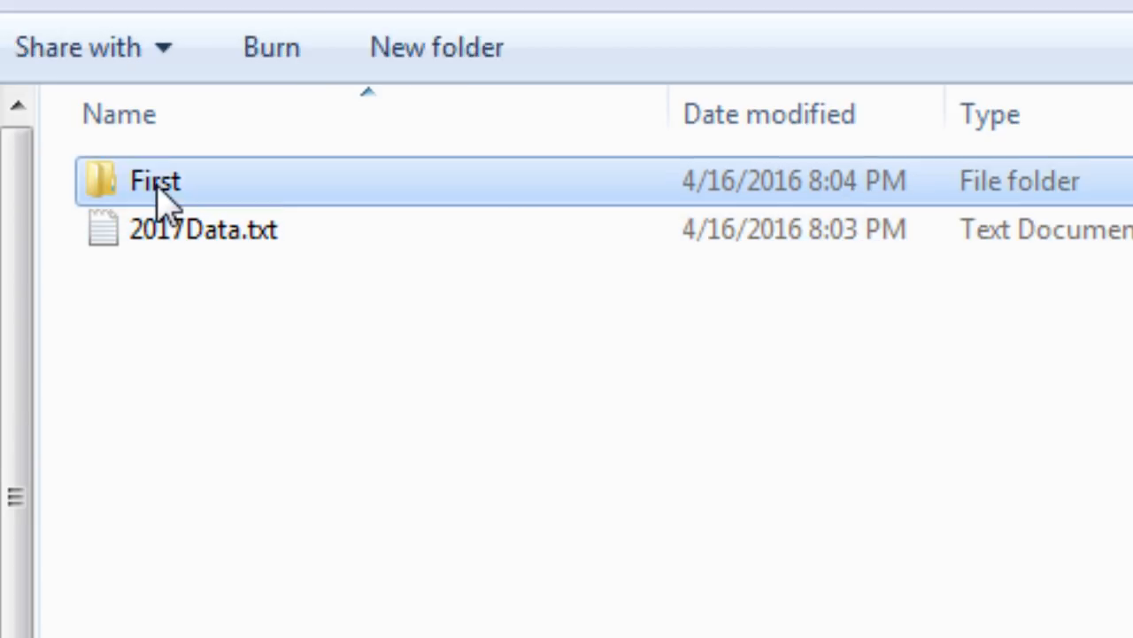
key("ctrl+v")
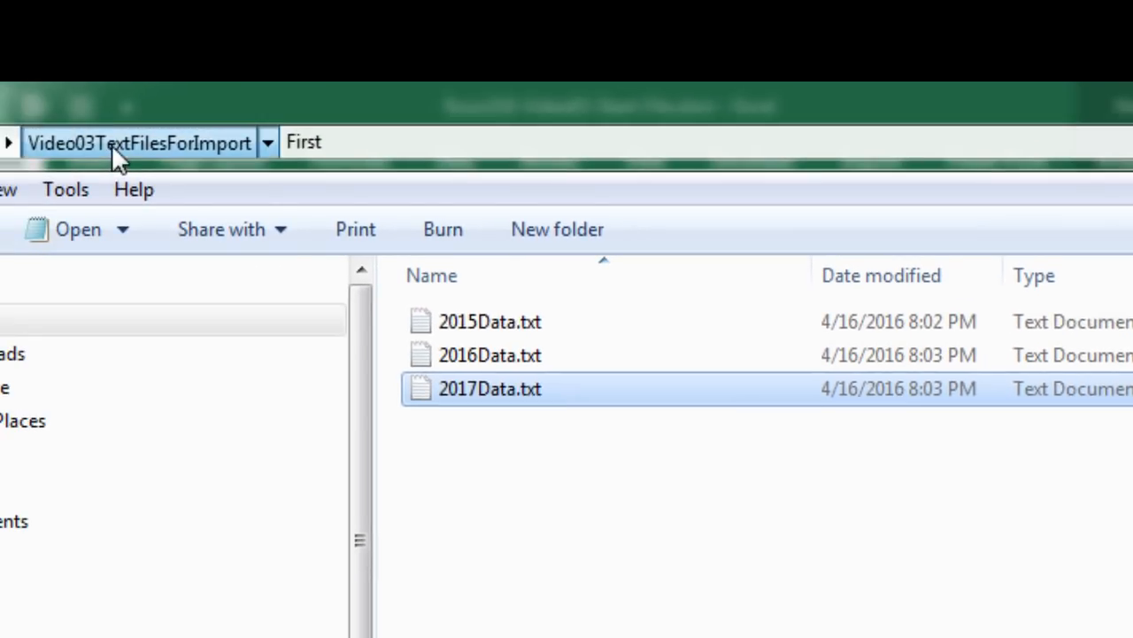
left_click(112, 144)
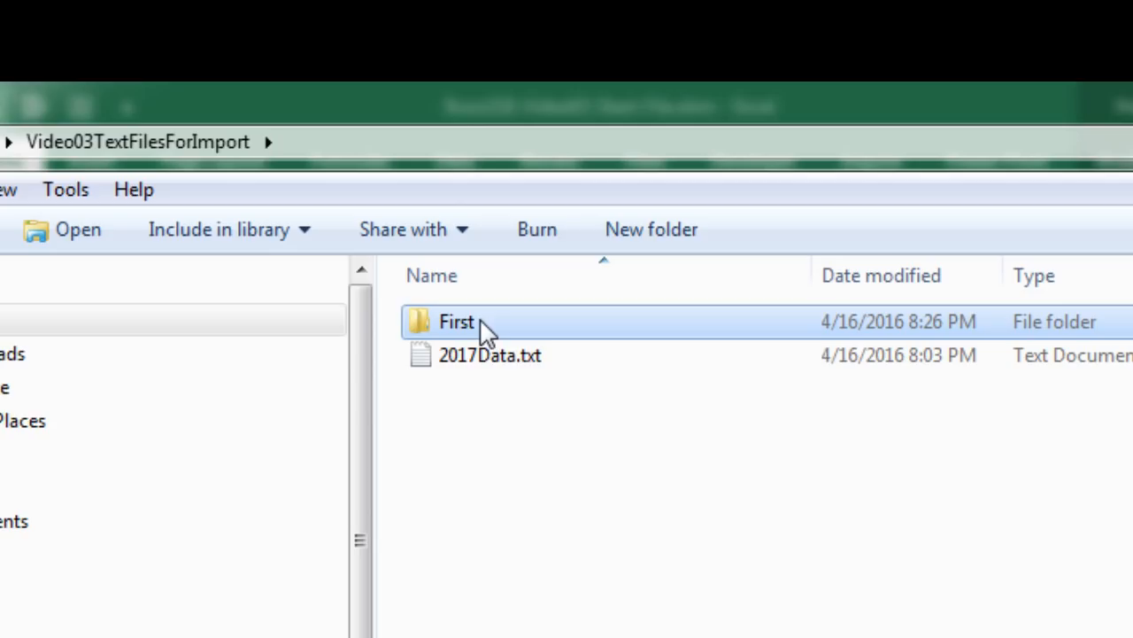
mouse_move(477, 328)
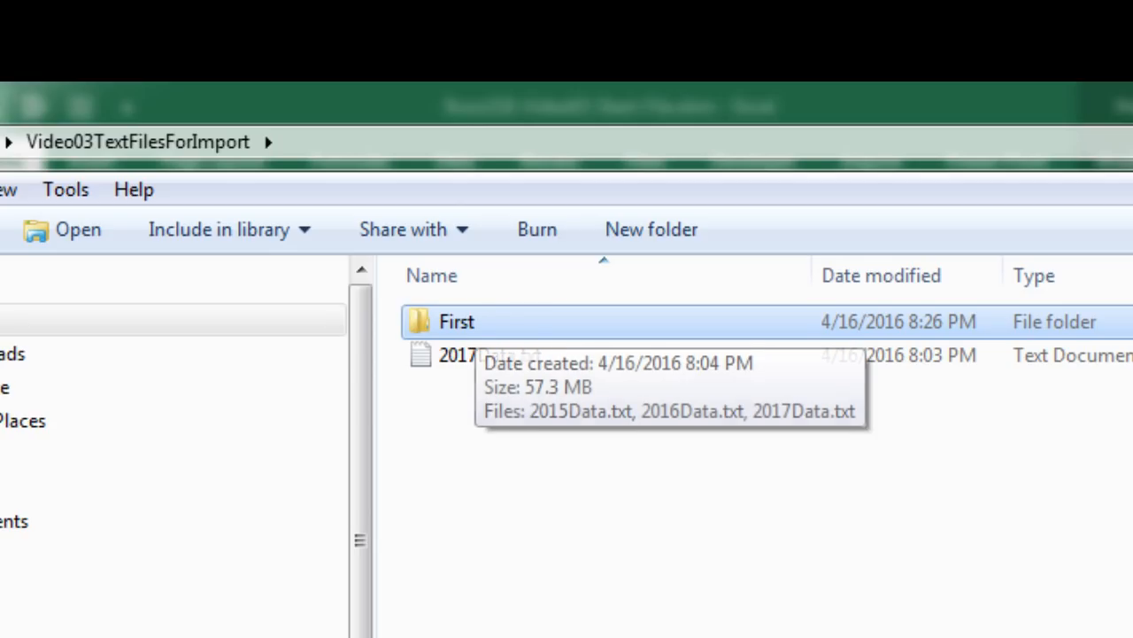
Step: Switch to Excel, refresh the PivotTable with the added file, and filter the report by Chevy and finally Honda
key("alt+Tab")
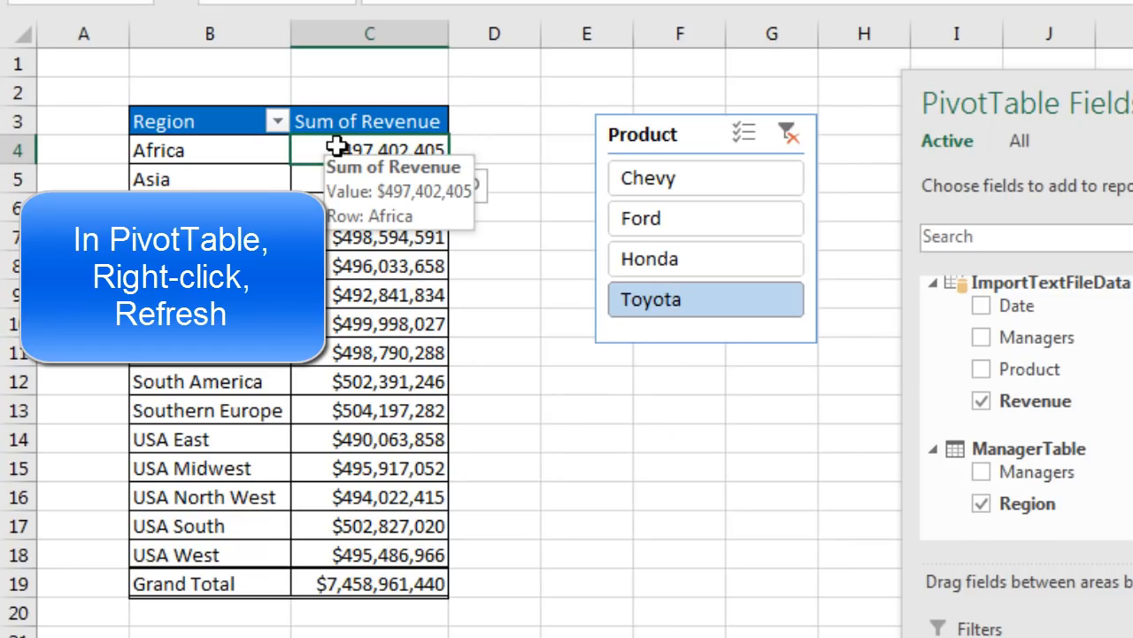
right_click(337, 147)
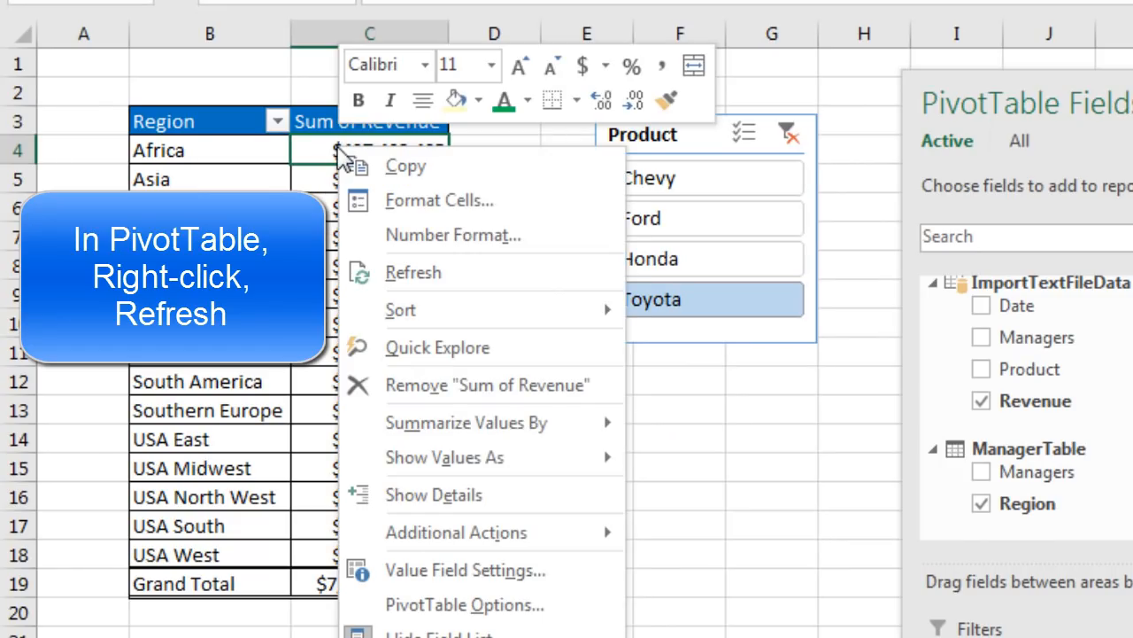
left_click(431, 285)
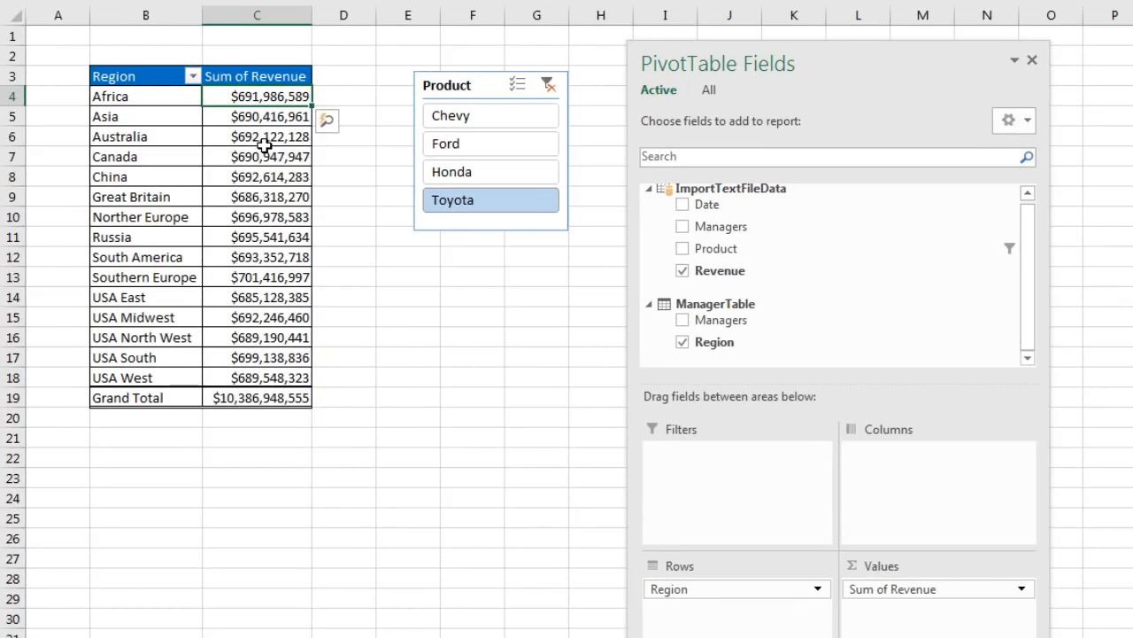
left_click(466, 119)
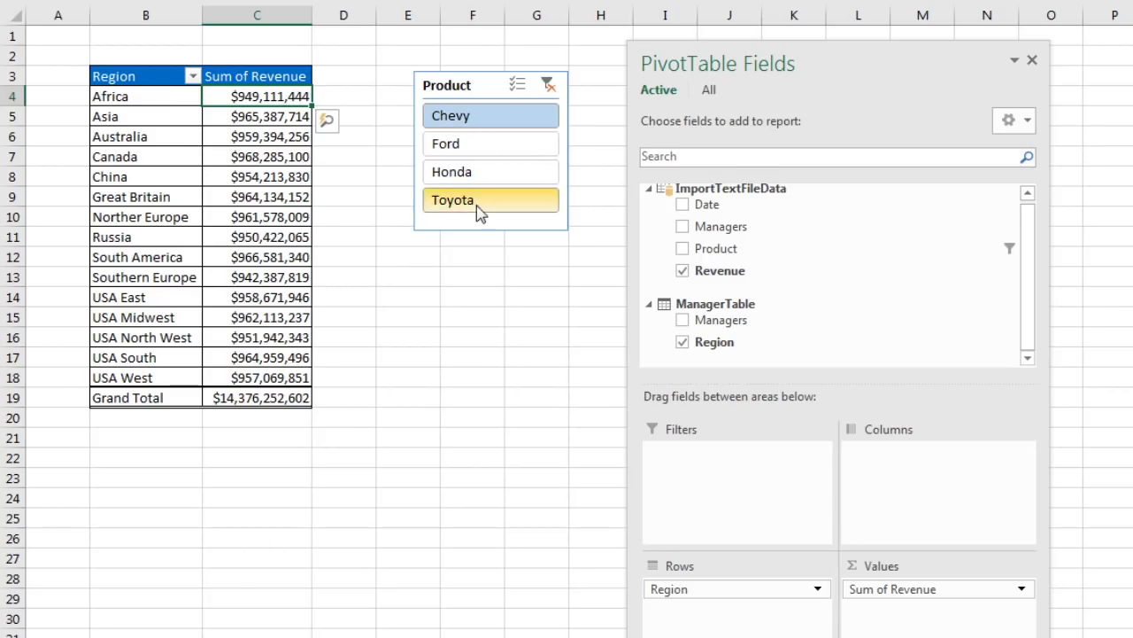
left_click(459, 174)
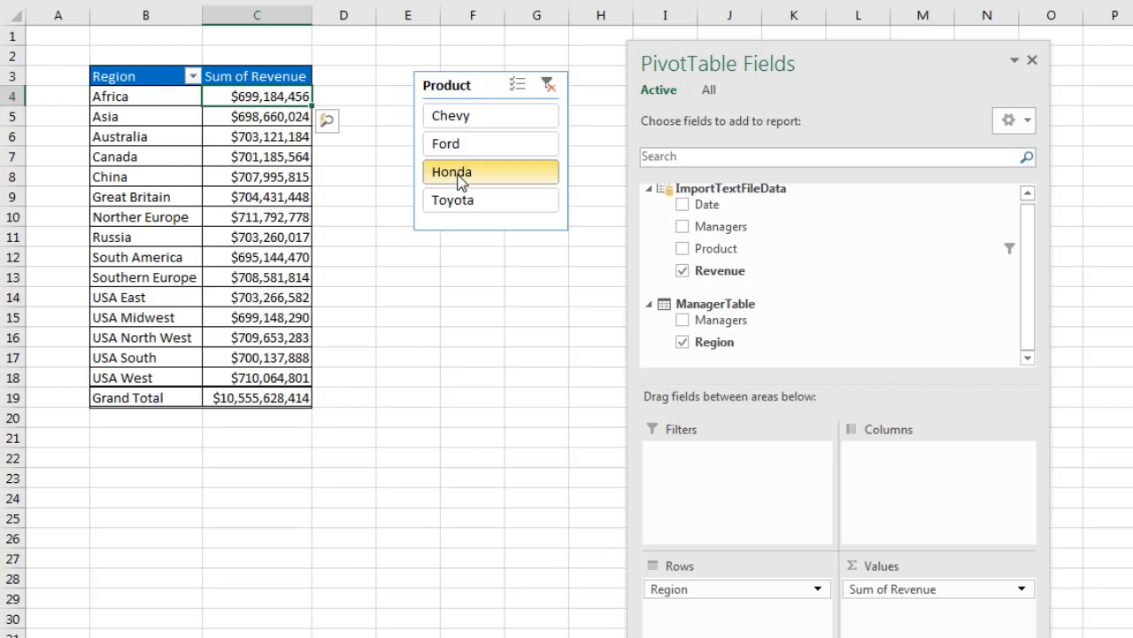
Step: Clear the Product slicer's filter so the regional revenue report covers all products
left_click(547, 85)
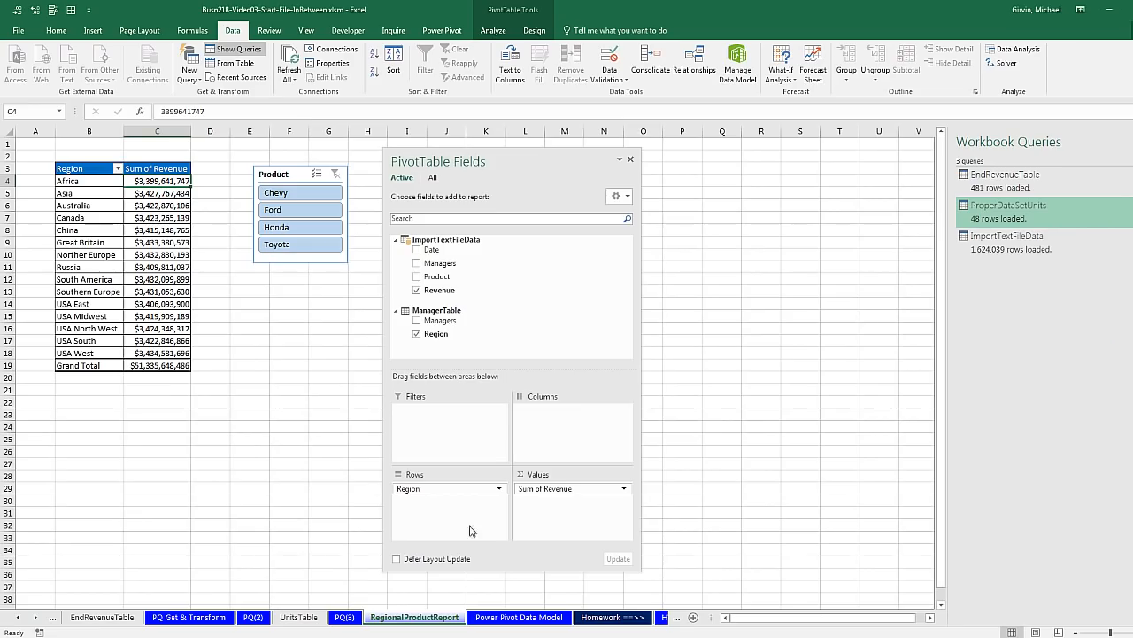
Step: Review the Power Query examples on the PQ(3), PQ(2), PQ Get & Transform and EndRevenueTable sheets, in that order
left_click(345, 618)
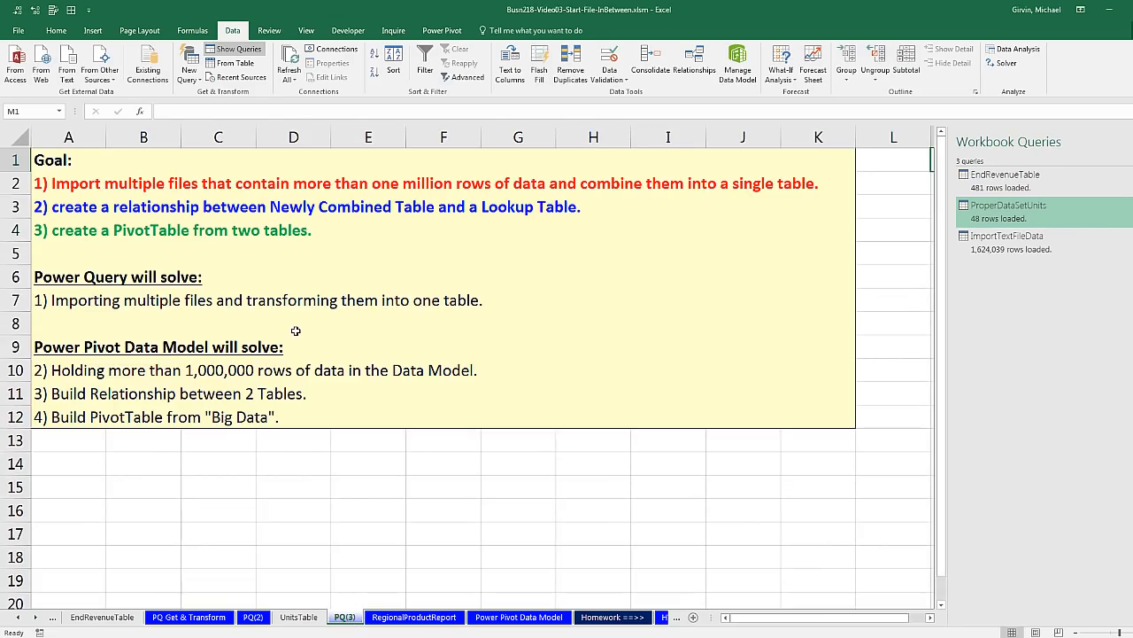
left_click(254, 617)
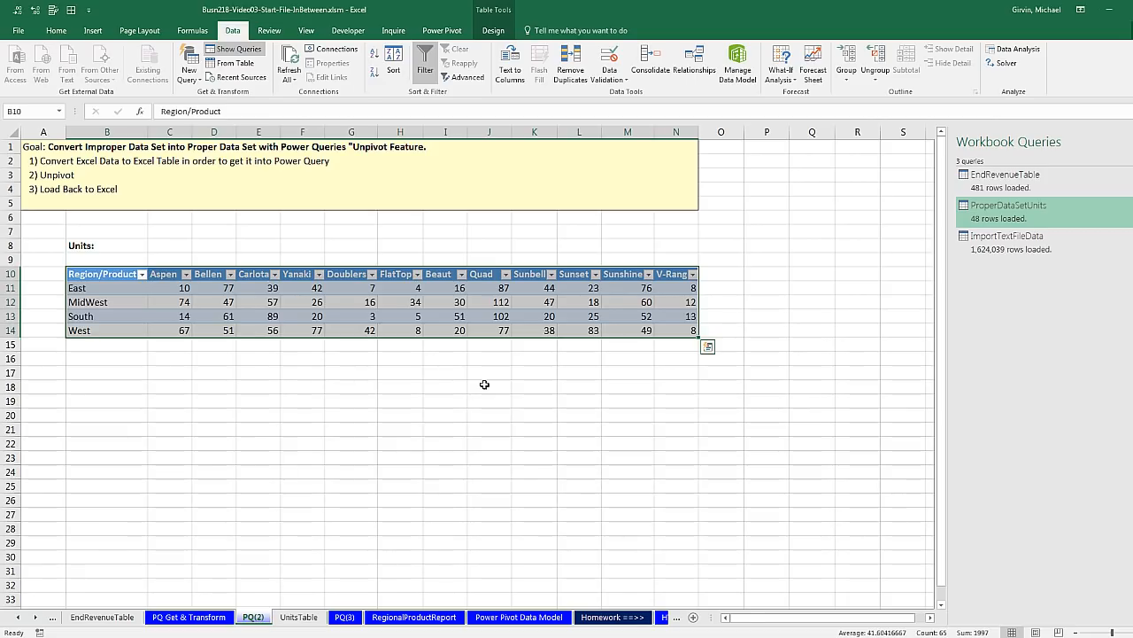
left_click(186, 616)
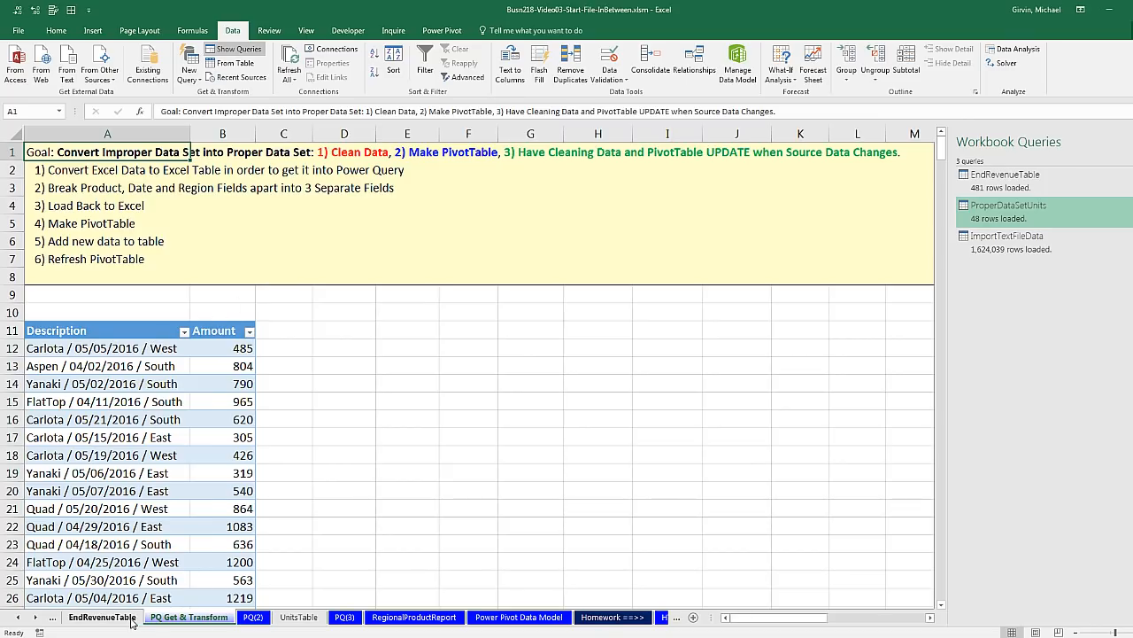
left_click(102, 616)
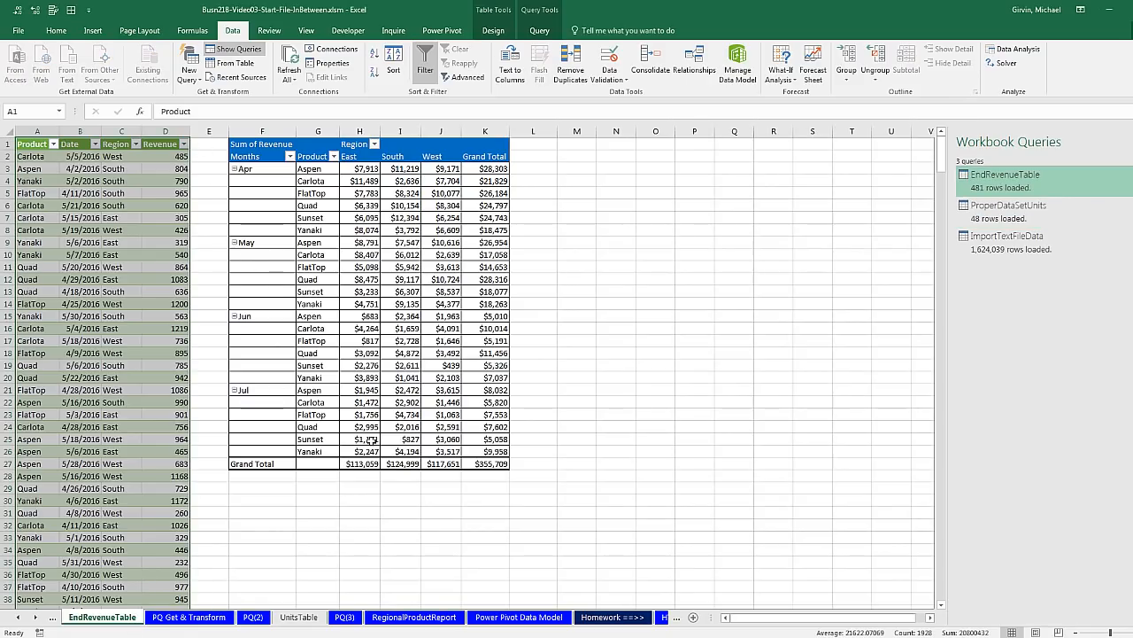
Step: Review the notes and source data on the PivotTables sheet, followed by the report on the RegionTotal sheet
left_click(20, 617)
left_click(20, 617)
left_click(241, 614)
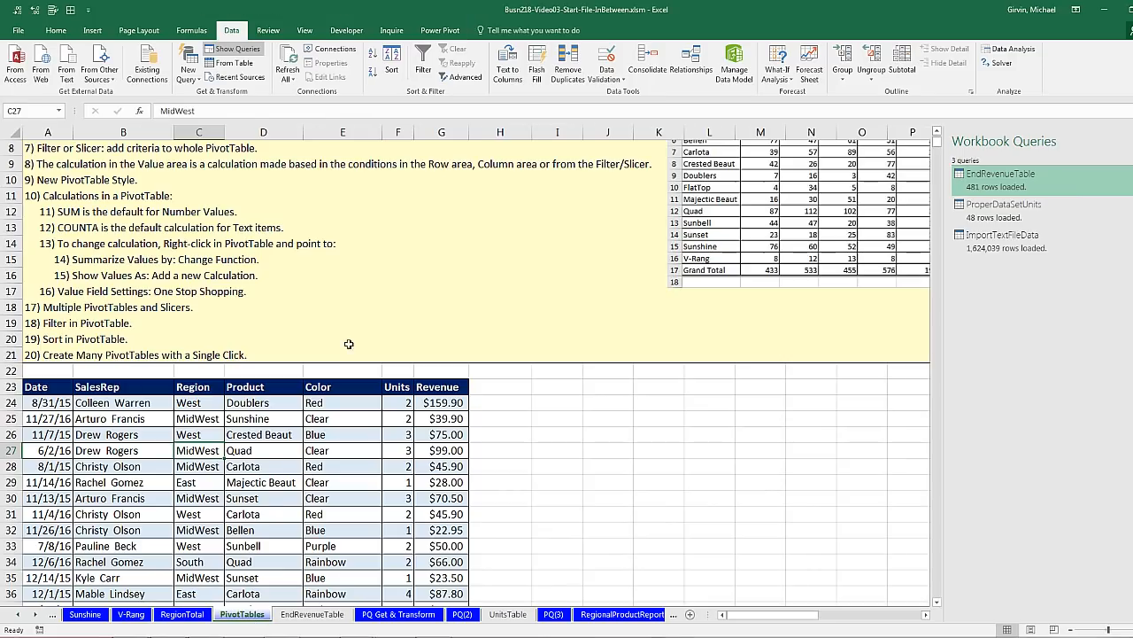
left_click(182, 615)
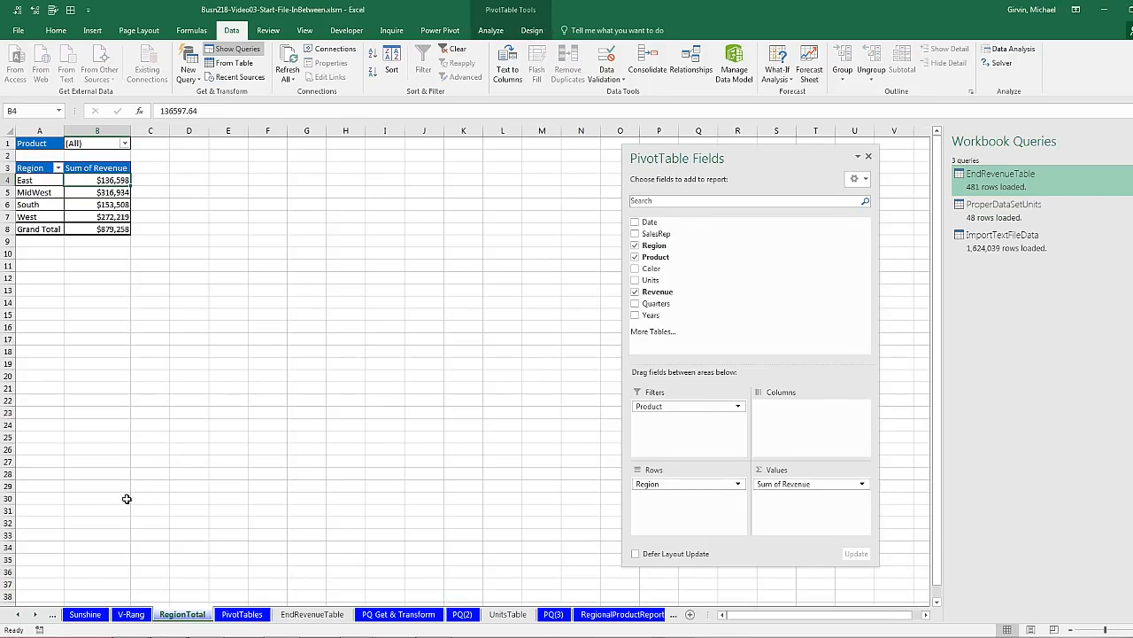
Step: Page back from the V-Rang sheet through the individual product sheets to the start of the workbook, and examine the Product and Month Report
left_click(133, 614)
key("ctrl+Page_Up")
key("ctrl+Page_Up")
key("ctrl+Page_Up")
key("ctrl+Page_Up")
key("ctrl+Page_Up")
key("ctrl+Page_Up")
key("ctrl+Page_Up")
key("ctrl+Page_Up")
key("ctrl+Page_Up")
key("ctrl+Page_Up")
key("ctrl+Page_Up")
key("ctrl+Page_Up")
key("ctrl+Page_Up")
key("ctrl+Page_Up")
key("ctrl+Page_Up")
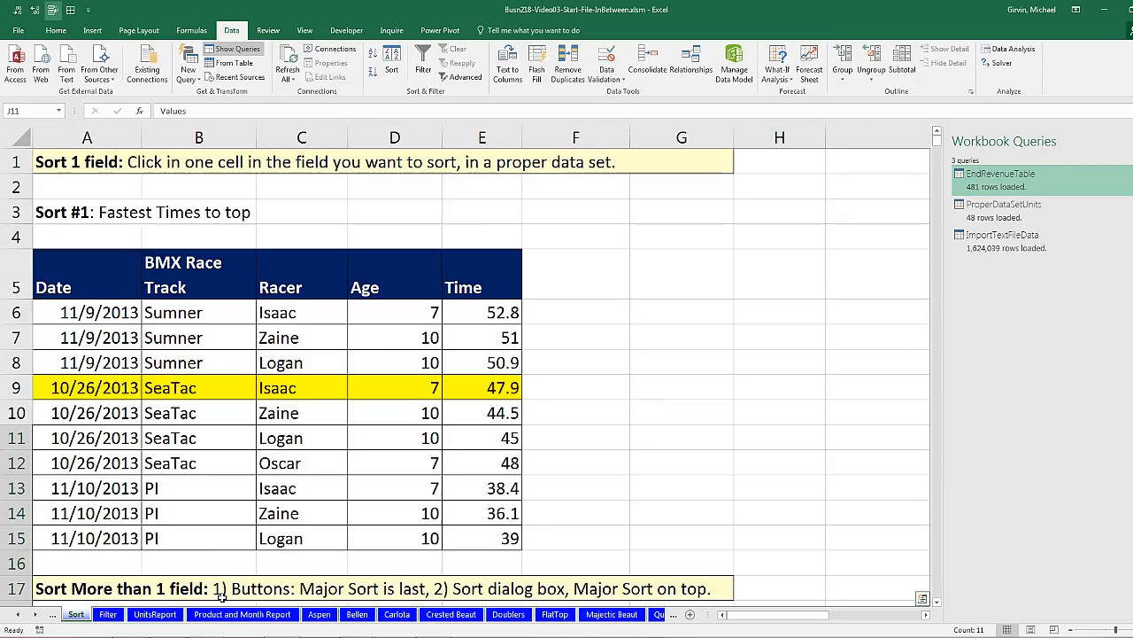
key("ctrl+Page_Up")
key("ctrl+Page_Up")
left_click(325, 613)
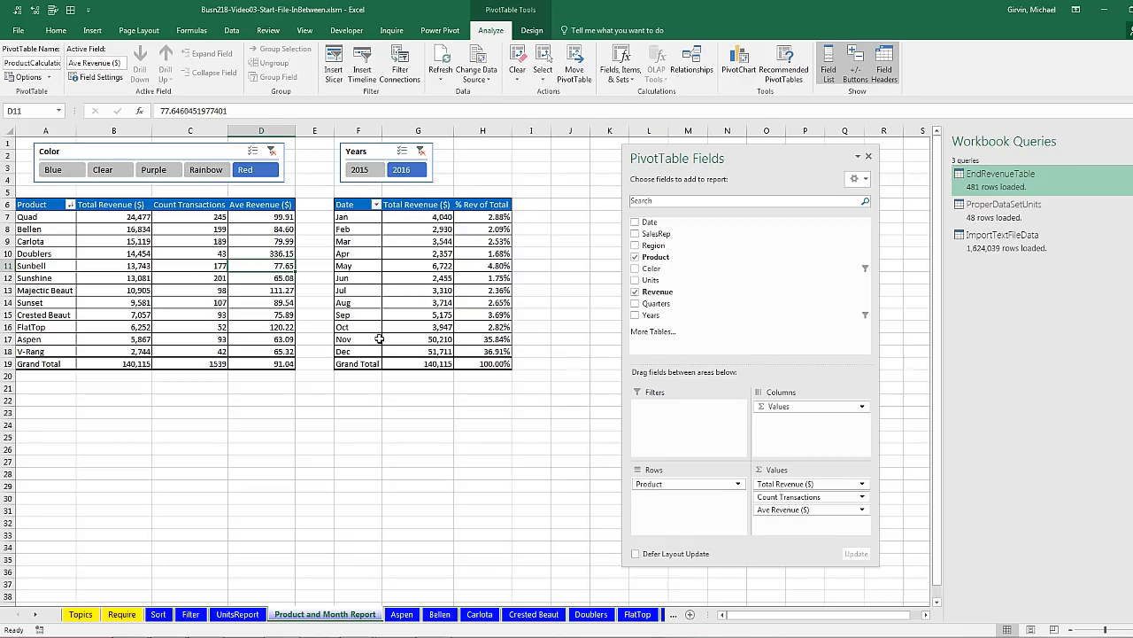
Step: Review the UnitsReport PivotTable, the Filter sheet's notes and data, and the Sort sheet's examples
left_click(255, 614)
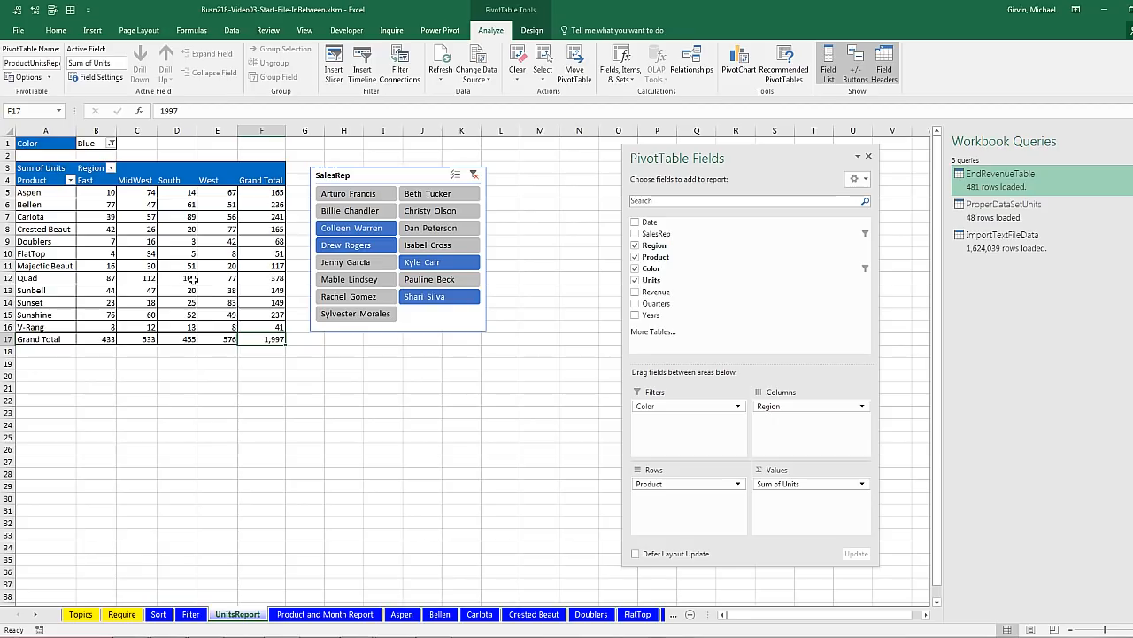
left_click(191, 615)
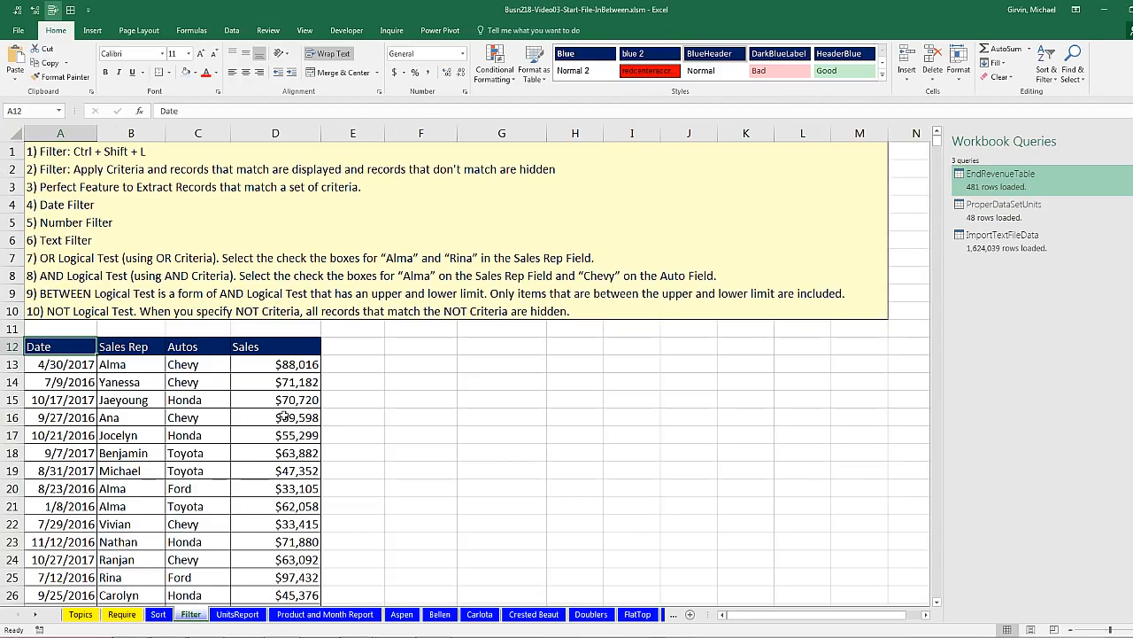
left_click(158, 615)
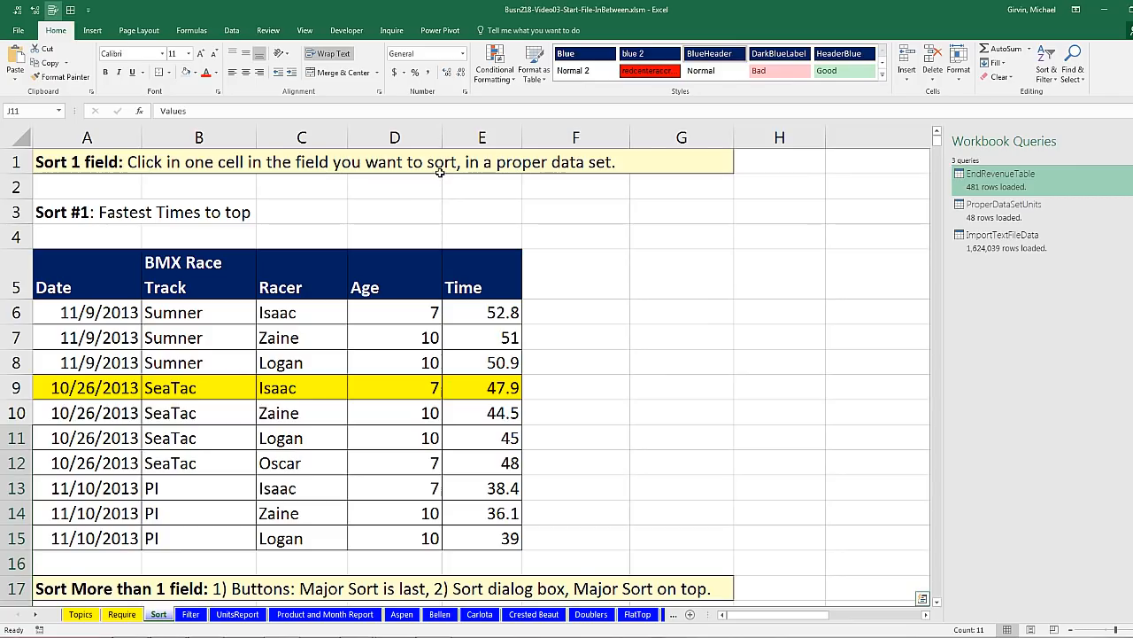